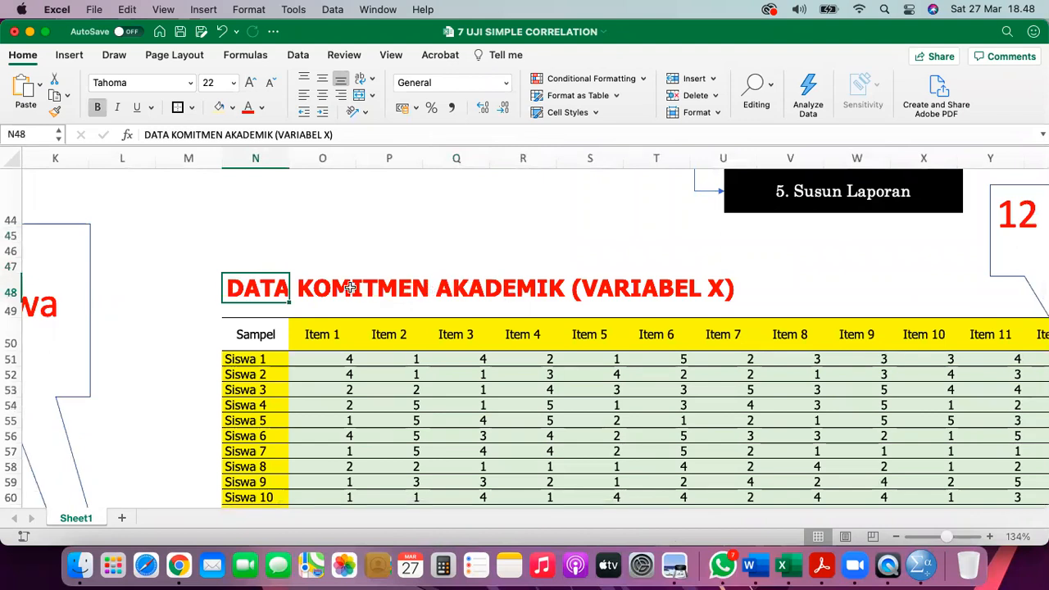
- Check the Sampel header and Siswa 1 label of the Variabel X table
{"action": "scroll", "coordinate": [504, 292], "scroll_direction": "right", "scroll_amount": 2}
{"action": "scroll", "coordinate": [504, 292], "scroll_direction": "down", "scroll_amount": 1}
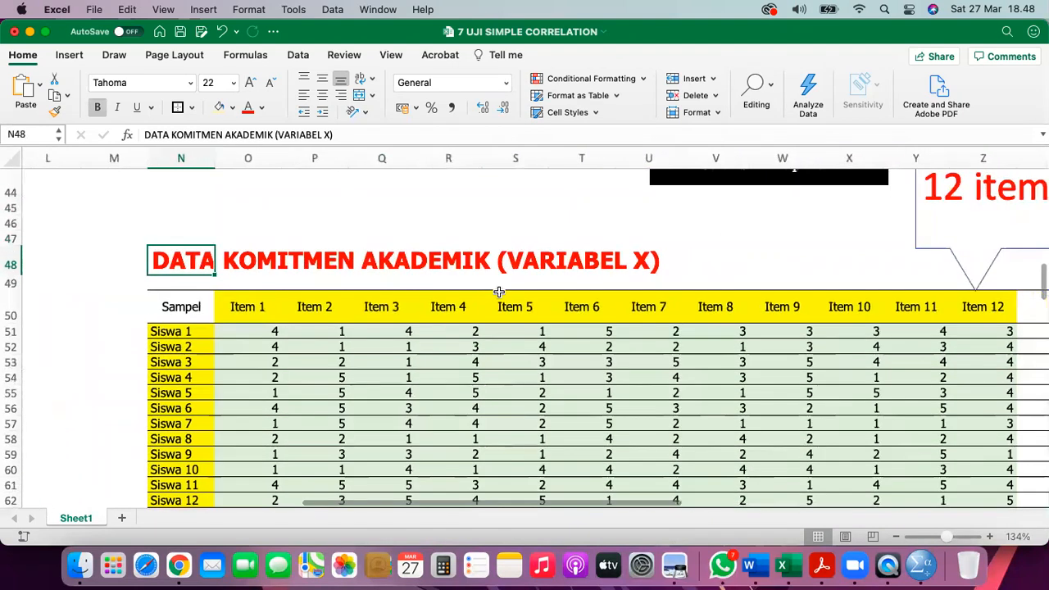
{"action": "scroll", "coordinate": [499, 292], "scroll_direction": "down", "scroll_amount": 1}
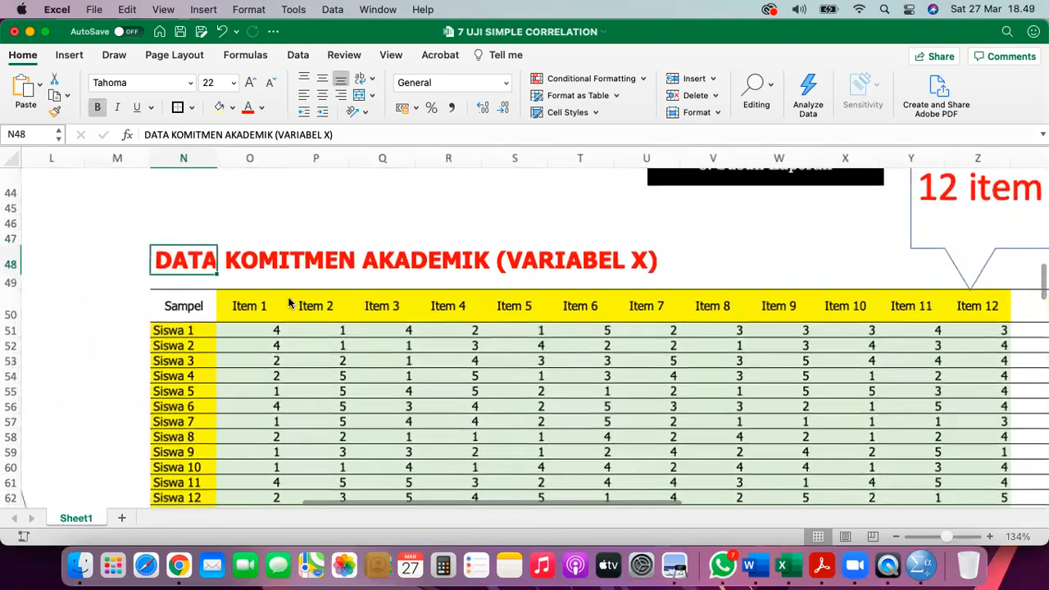
{"action": "left_click", "coordinate": [195, 340]}
{"action": "left_click", "coordinate": [190, 358]}
{"action": "scroll", "coordinate": [197, 327], "scroll_direction": "down", "scroll_amount": 3}
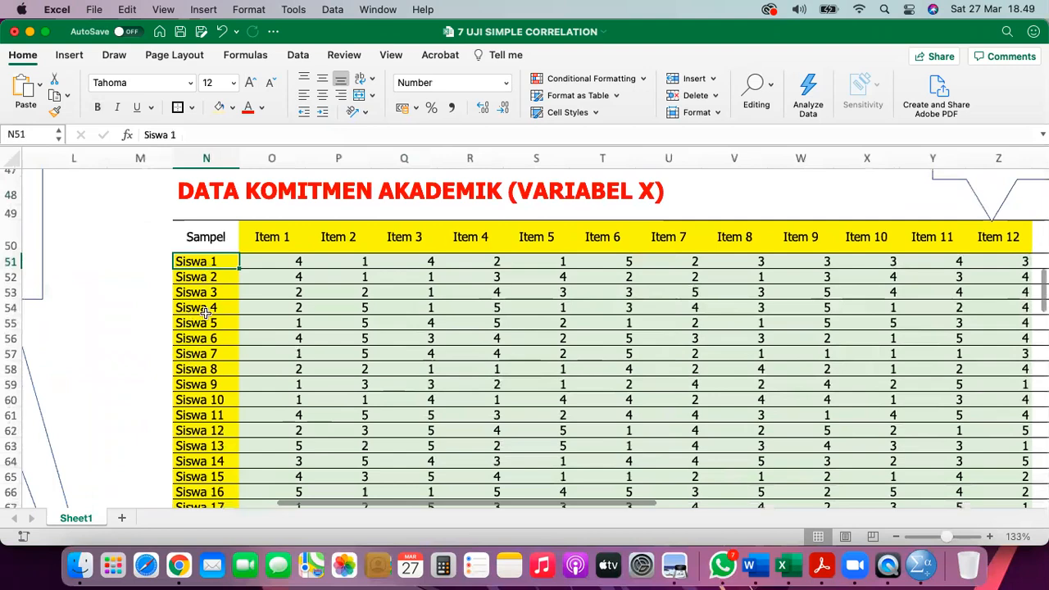
{"action": "scroll", "coordinate": [206, 313], "scroll_direction": "down", "scroll_amount": 10}
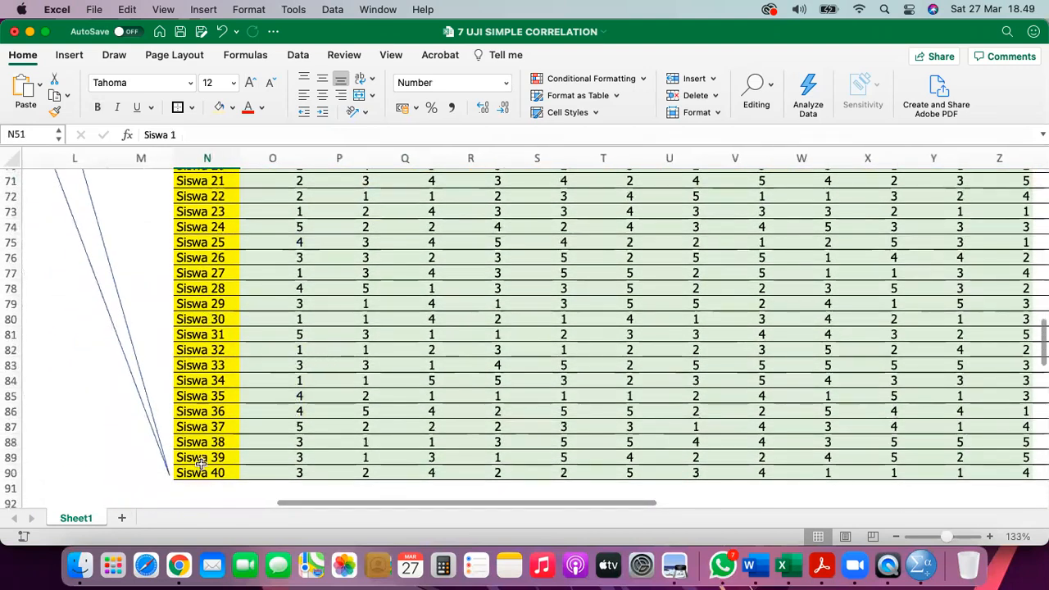
{"action": "scroll", "coordinate": [201, 463], "scroll_direction": "up", "scroll_amount": 10}
{"action": "scroll", "coordinate": [201, 463], "scroll_direction": "right", "scroll_amount": 1}
{"action": "scroll", "coordinate": [200, 464], "scroll_direction": "down", "scroll_amount": 1}
- Check the Item 1 and Item 12 headers and Siswa 1's first random score formula
{"action": "left_click", "coordinate": [215, 323]}
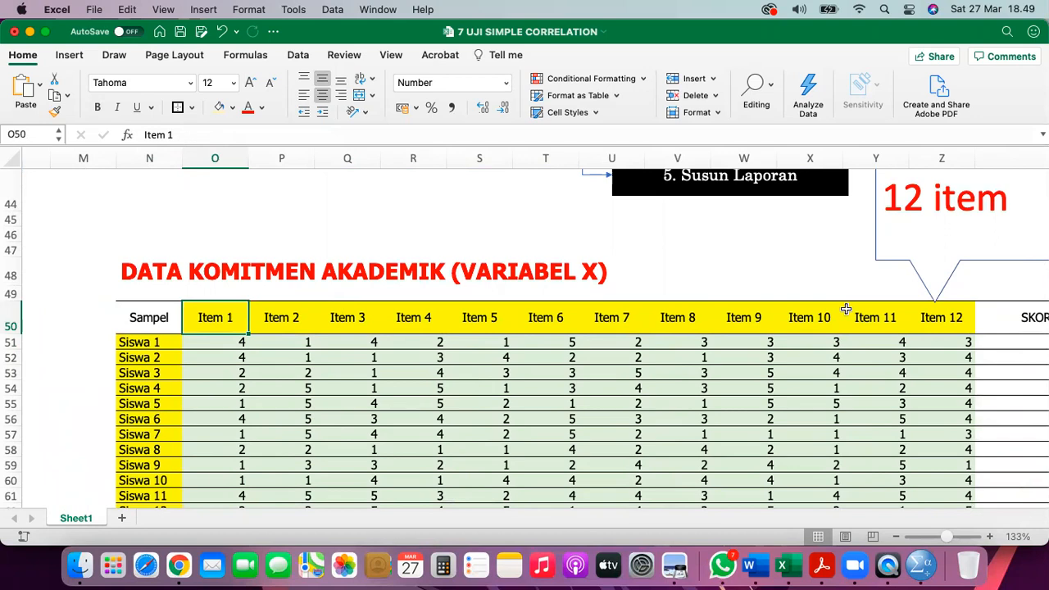
{"action": "scroll", "coordinate": [732, 298], "scroll_direction": "up", "scroll_amount": 1}
{"action": "scroll", "coordinate": [732, 298], "scroll_direction": "right", "scroll_amount": 1}
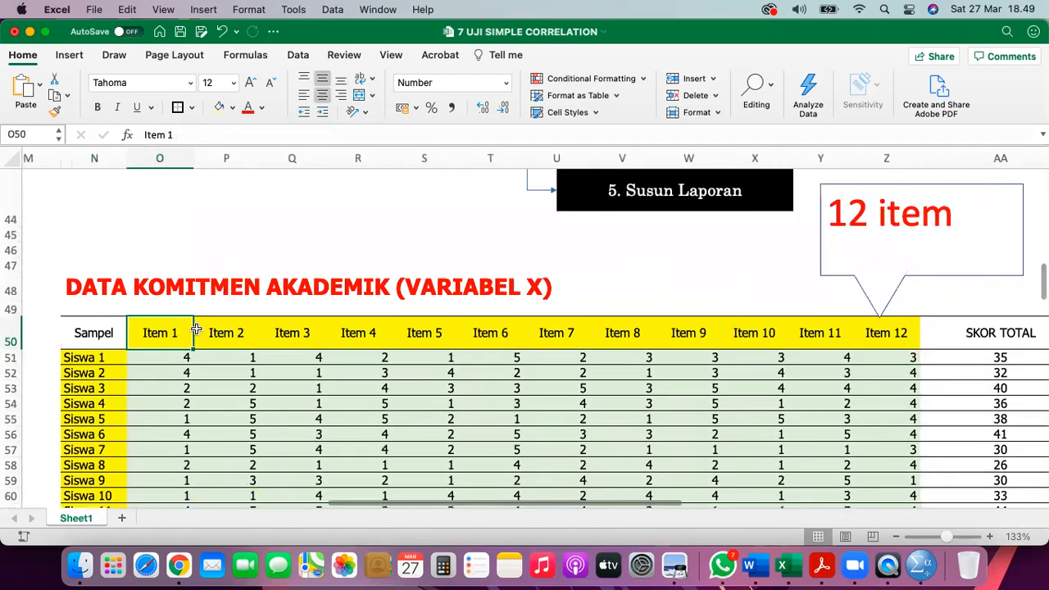
{"action": "left_click", "coordinate": [894, 335]}
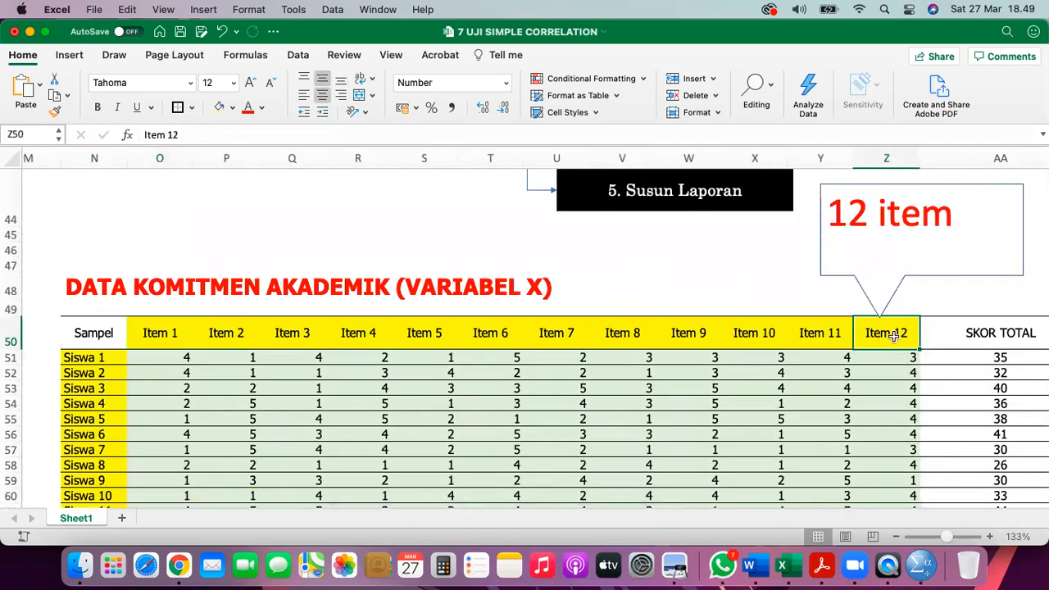
{"action": "scroll", "coordinate": [893, 336], "scroll_direction": "down", "scroll_amount": 1}
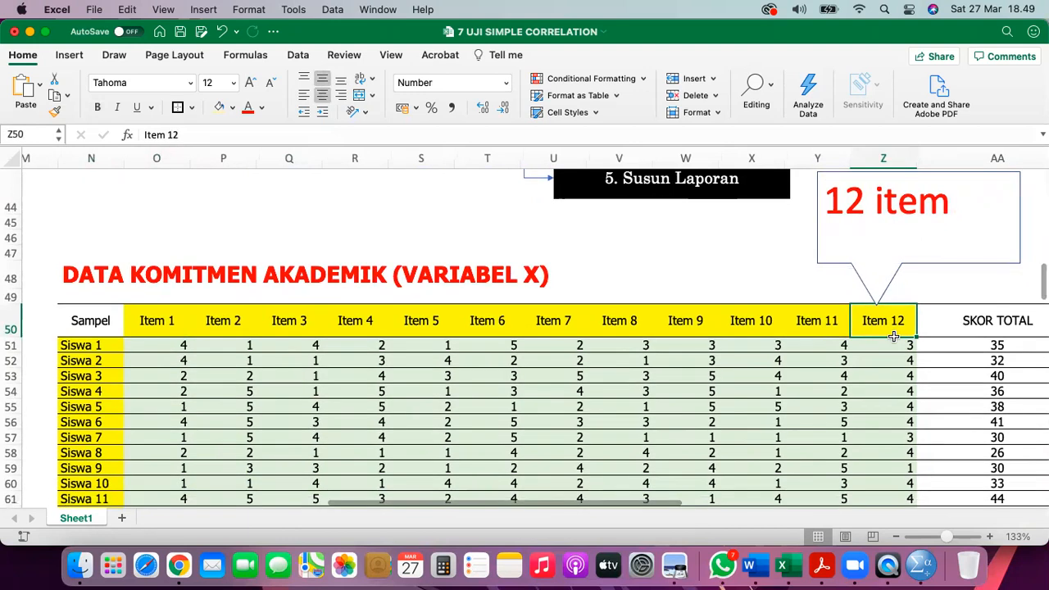
{"action": "left_click", "coordinate": [176, 343]}
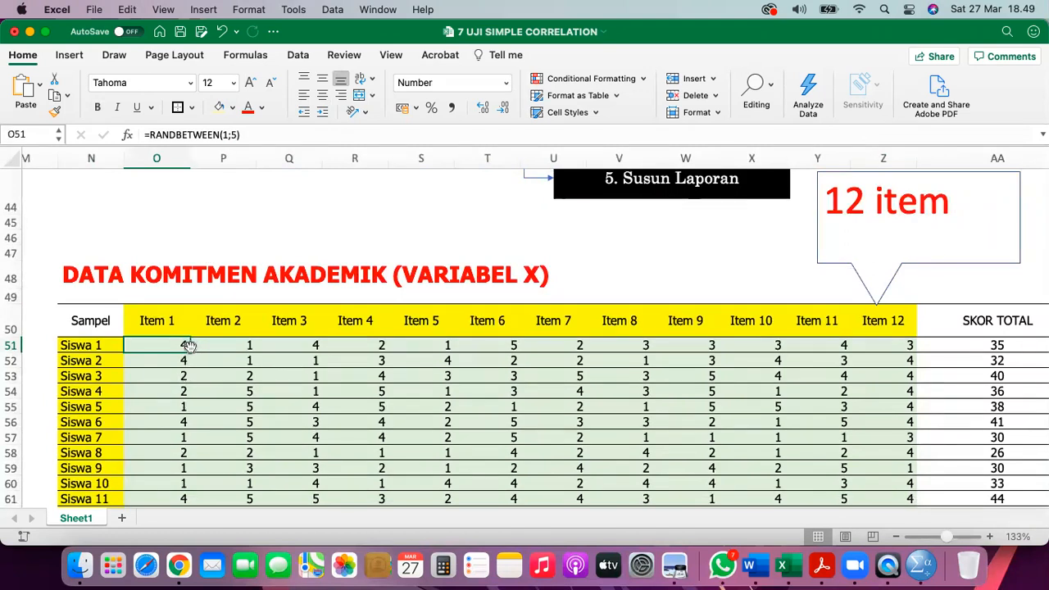
- Fill the random 1–5 score formula from O51 across to Z51, then down to row 90
{"action": "left_click_drag", "start_coordinate": [197, 351], "coordinate": [906, 351]}
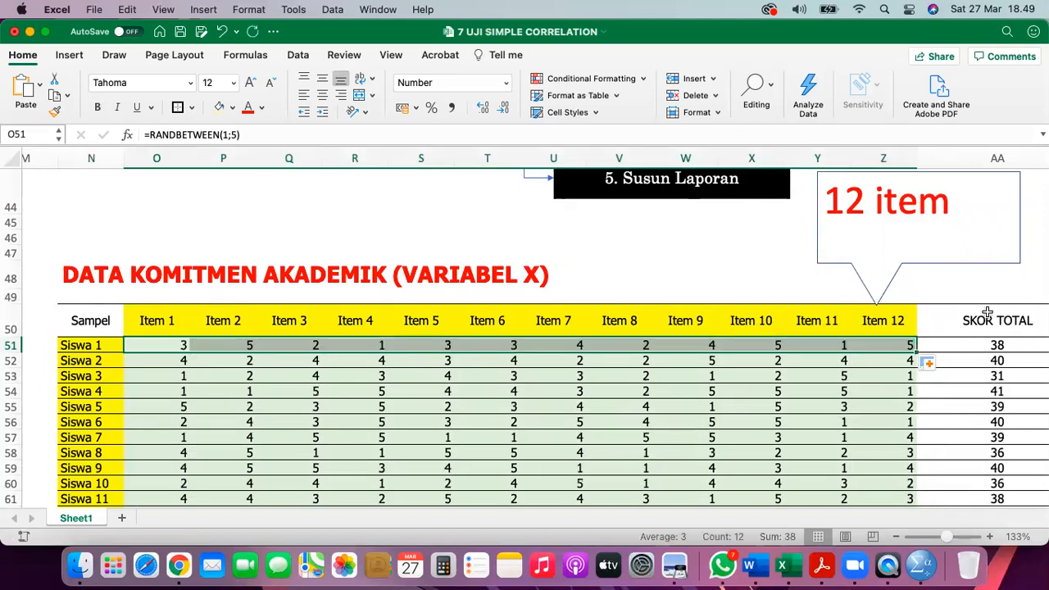
{"action": "scroll", "coordinate": [949, 336], "scroll_direction": "down", "scroll_amount": 3}
{"action": "scroll", "coordinate": [949, 336], "scroll_direction": "right", "scroll_amount": 2}
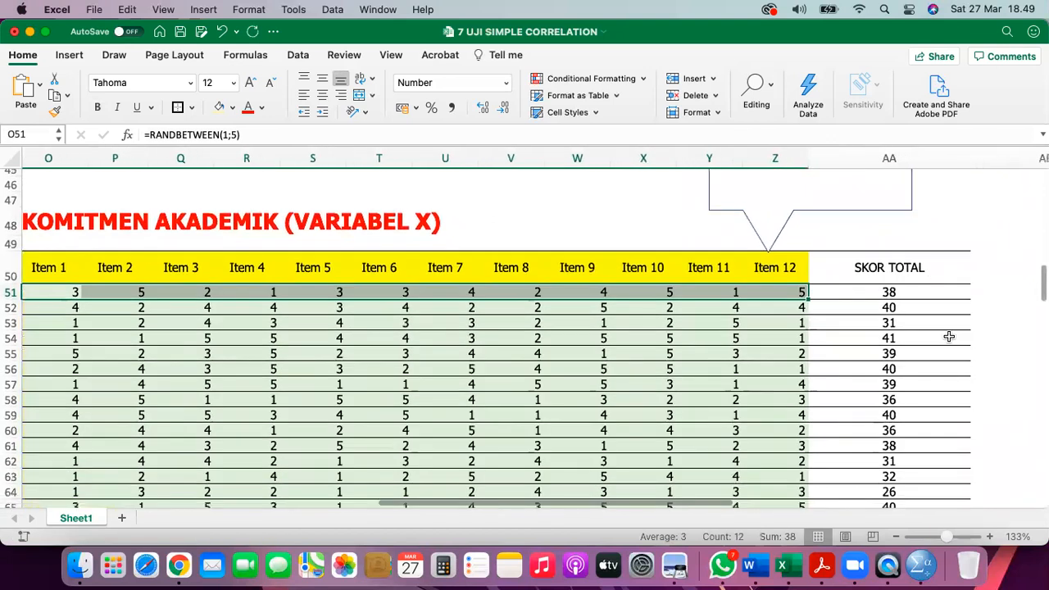
{"action": "left_click_drag", "start_coordinate": [808, 296], "coordinate": [791, 469]}
{"action": "scroll", "coordinate": [791, 468], "scroll_direction": "up", "scroll_amount": 10}
{"action": "scroll", "coordinate": [791, 469], "scroll_direction": "left", "scroll_amount": 2}
{"action": "scroll", "coordinate": [668, 403], "scroll_direction": "down", "scroll_amount": 5}
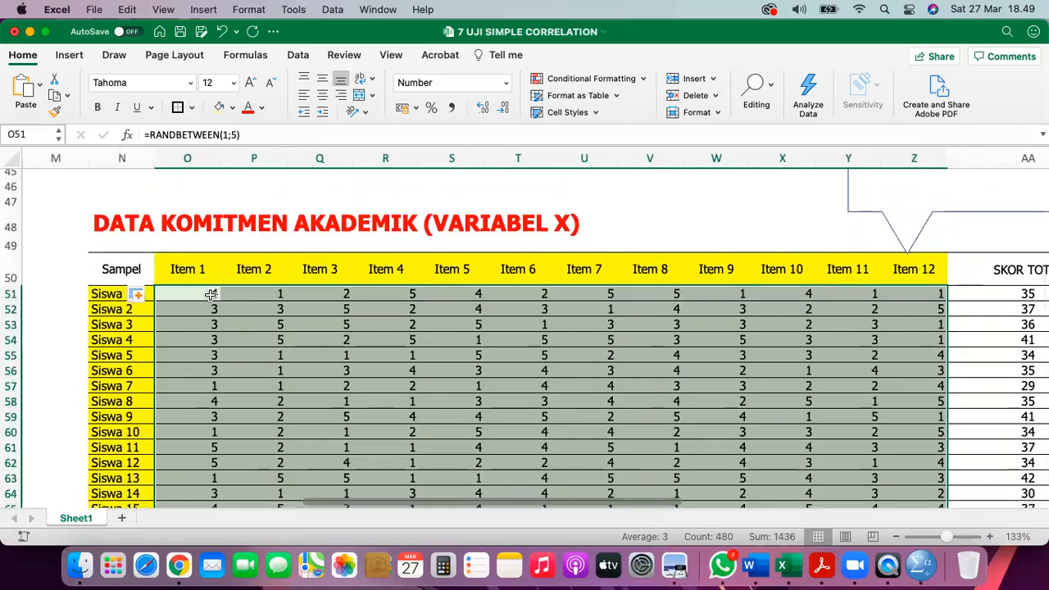
{"action": "right_click", "coordinate": [209, 298]}
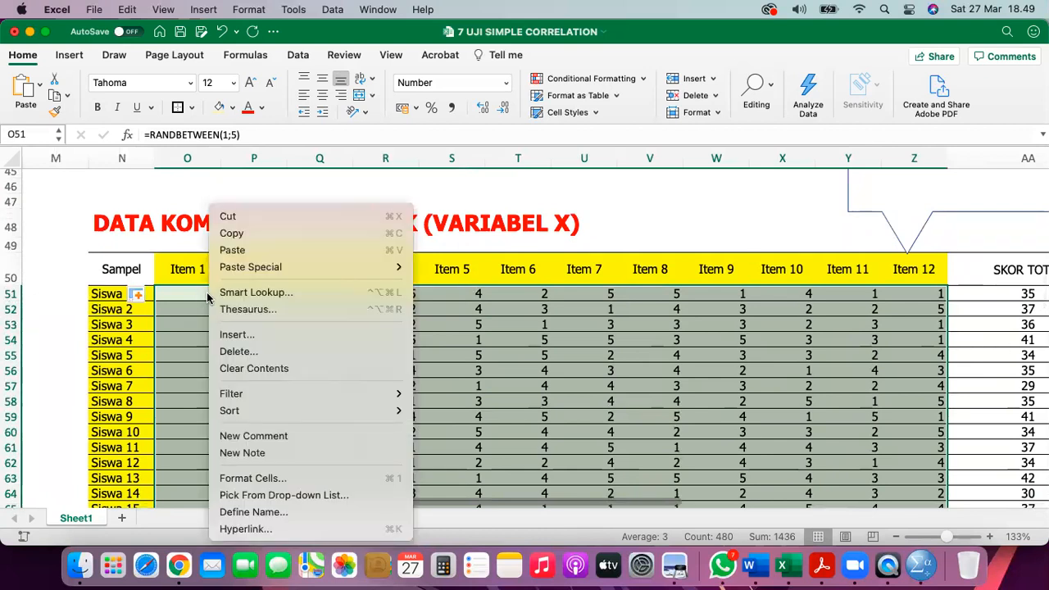
{"action": "left_click", "coordinate": [192, 298]}
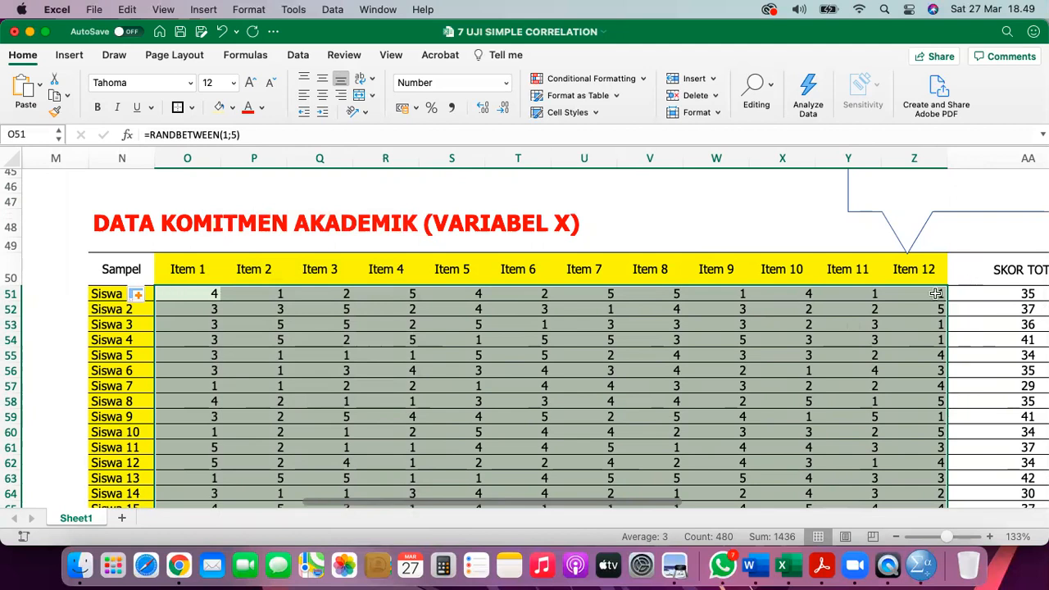
{"action": "scroll", "coordinate": [937, 300], "scroll_direction": "down", "scroll_amount": 15}
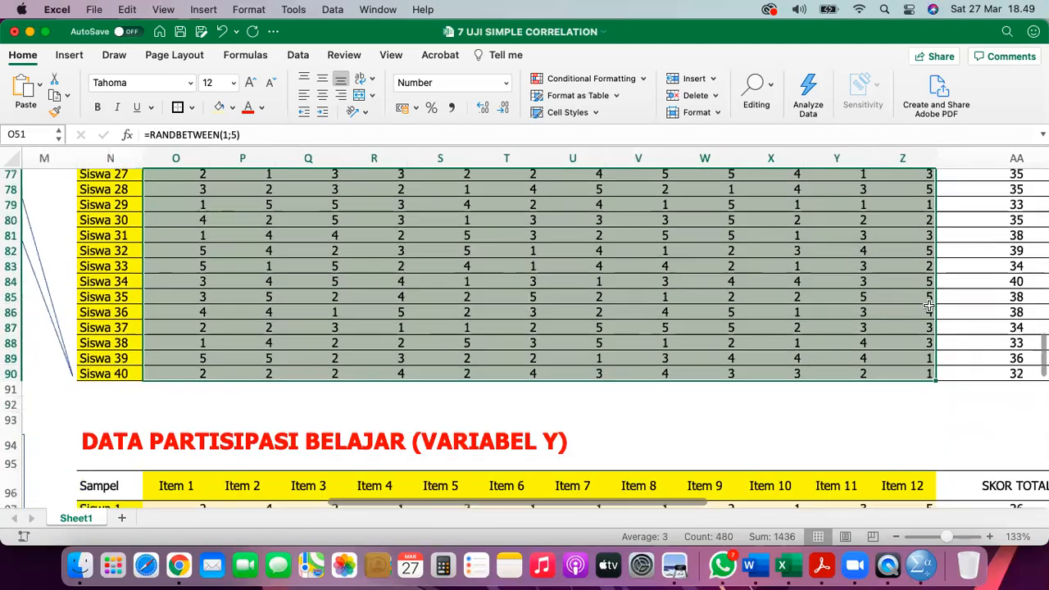
{"action": "scroll", "coordinate": [913, 374], "scroll_direction": "up", "scroll_amount": 15}
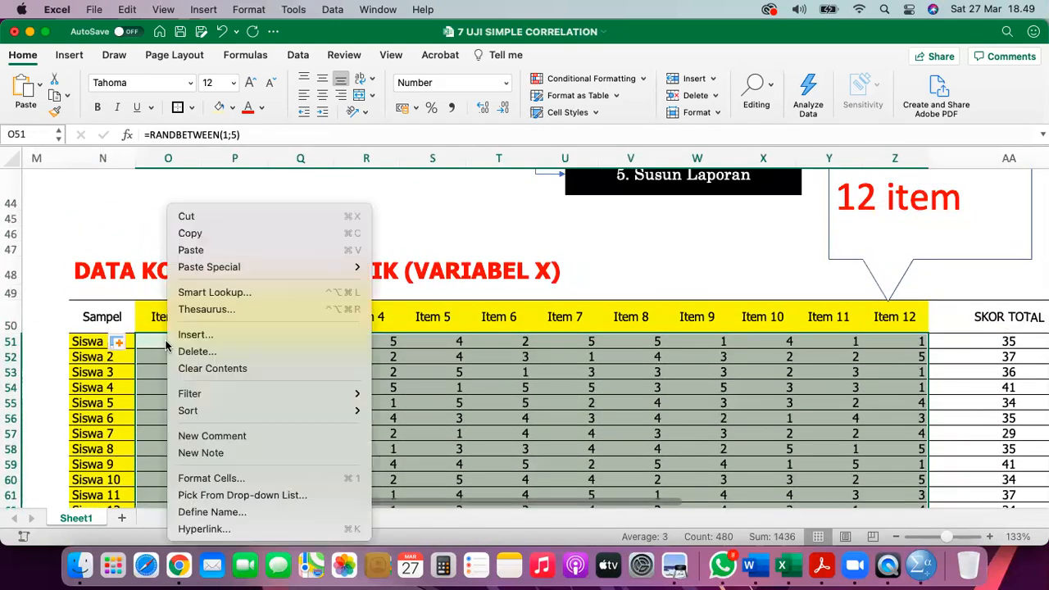
- Copy the O51:Z90 scores and paste them back as values only
{"action": "right_click", "coordinate": [165, 341]}
{"action": "left_click", "coordinate": [198, 236]}
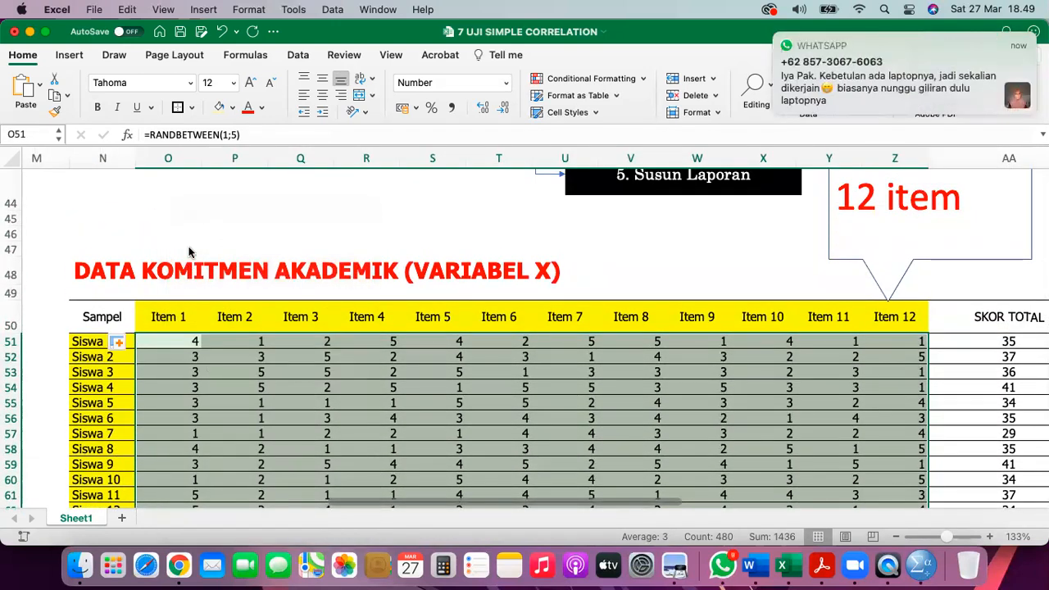
{"action": "right_click", "coordinate": [165, 346]}
{"action": "mouse_move", "coordinate": [271, 266]}
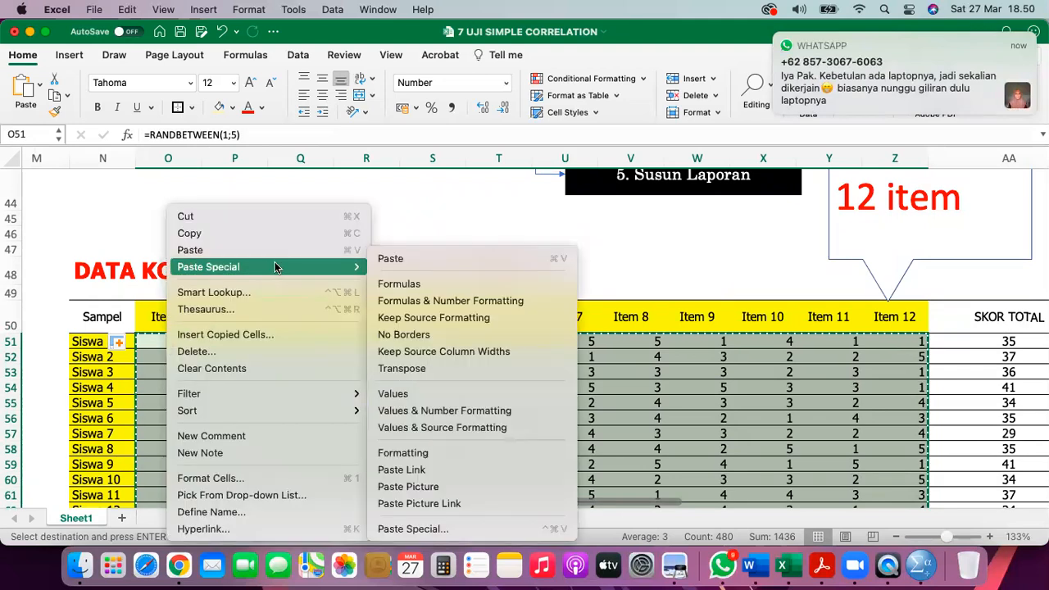
{"action": "left_click", "coordinate": [445, 399]}
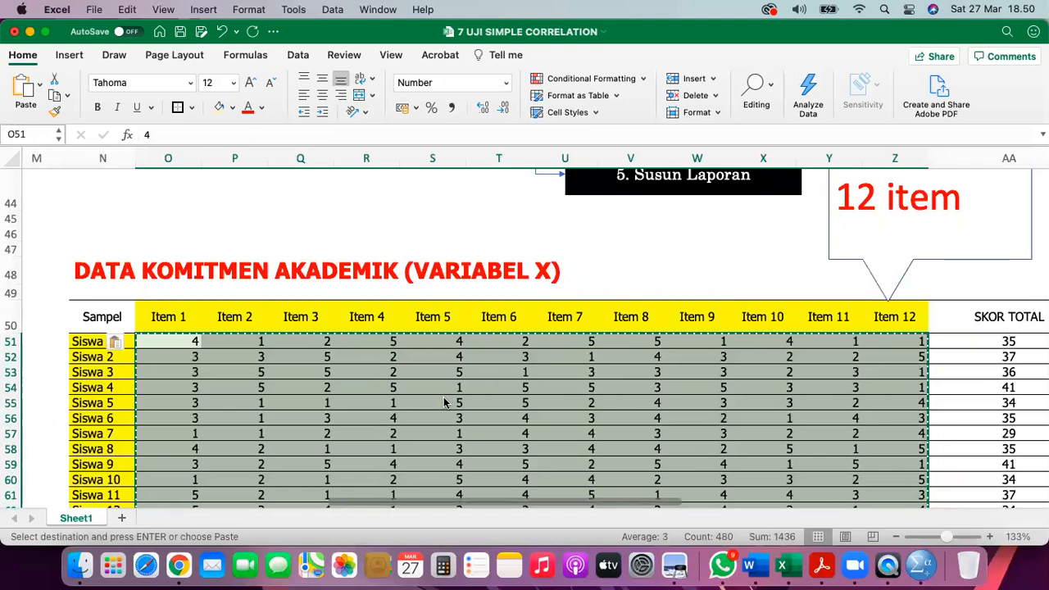
{"action": "scroll", "coordinate": [444, 398], "scroll_direction": "right", "scroll_amount": 1}
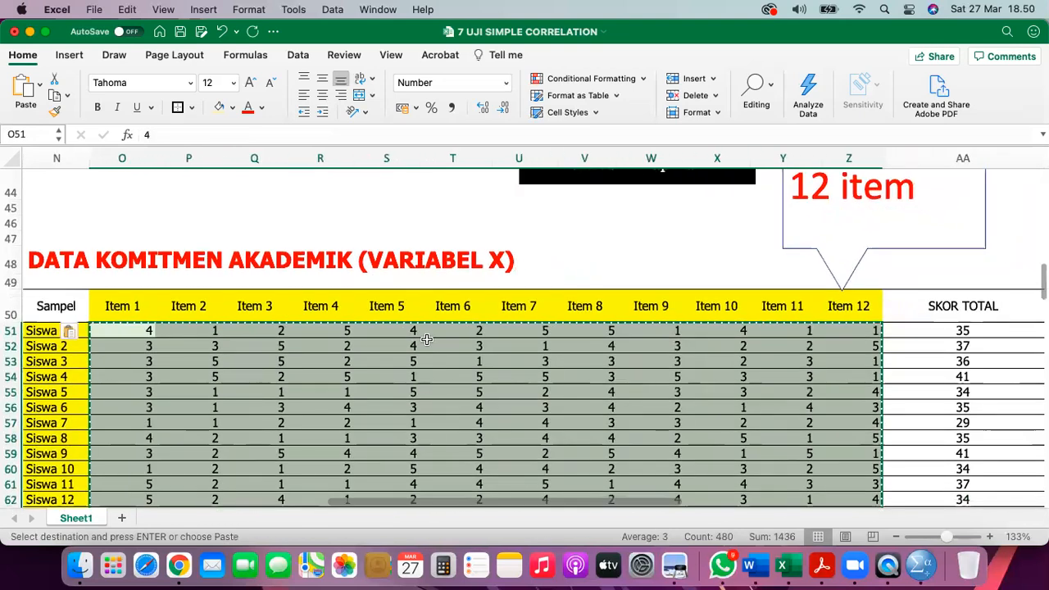
{"action": "left_click", "coordinate": [496, 306]}
- Start a SUM of Siswa 1's twelve item scores in its SKOR TOTAL cell
{"action": "scroll", "coordinate": [495, 305], "scroll_direction": "right", "scroll_amount": 2}
{"action": "scroll", "coordinate": [495, 305], "scroll_direction": "right", "scroll_amount": 2}
{"action": "scroll", "coordinate": [564, 375], "scroll_direction": "down", "scroll_amount": 1}
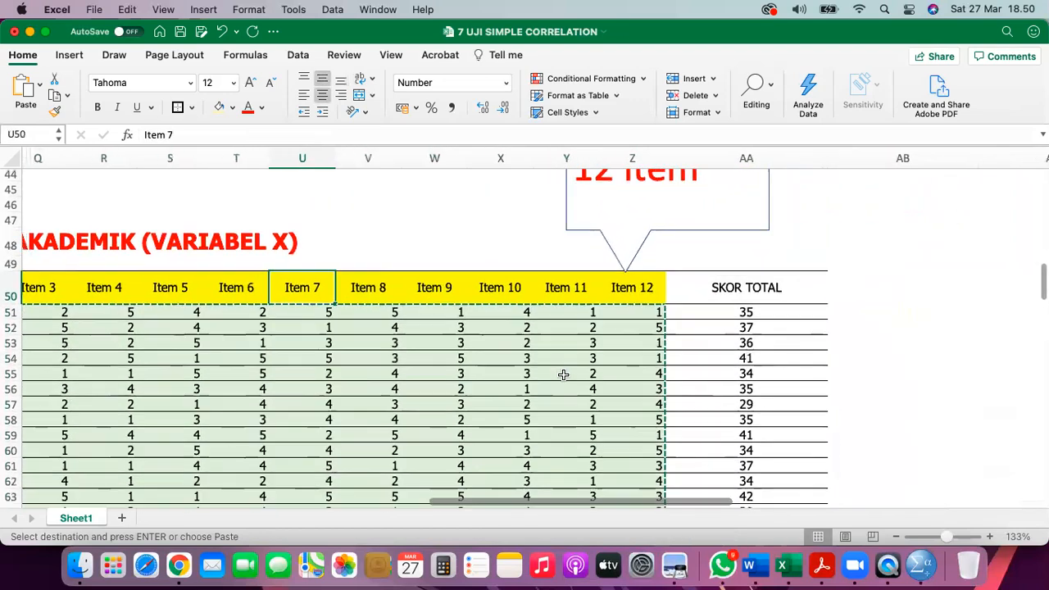
{"action": "scroll", "coordinate": [676, 337], "scroll_direction": "down", "scroll_amount": 3}
{"action": "scroll", "coordinate": [694, 314], "scroll_direction": "left", "scroll_amount": 1}
{"action": "scroll", "coordinate": [695, 318], "scroll_direction": "up", "scroll_amount": 3}
{"action": "scroll", "coordinate": [700, 322], "scroll_direction": "up", "scroll_amount": 3}
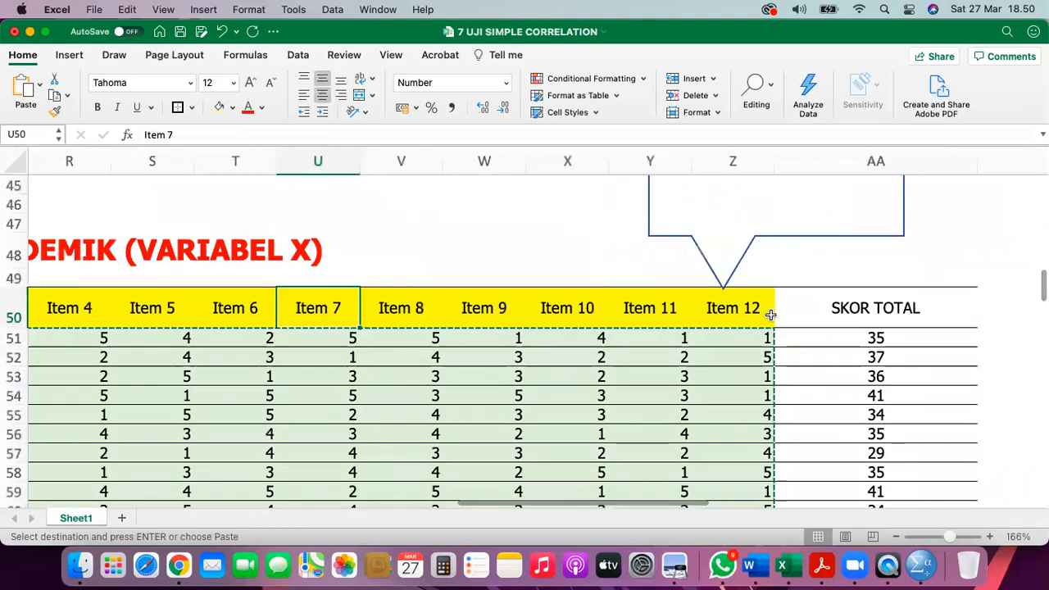
{"action": "left_click", "coordinate": [825, 344]}
{"action": "key", "text": "super+shift+t"}
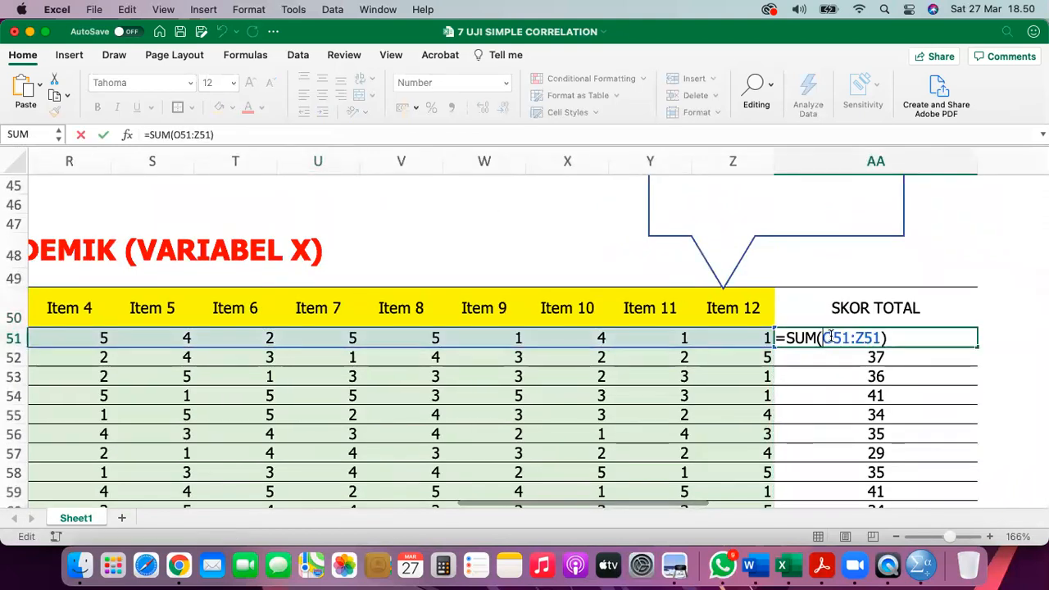
{"action": "scroll", "coordinate": [633, 357], "scroll_direction": "left", "scroll_amount": 10}
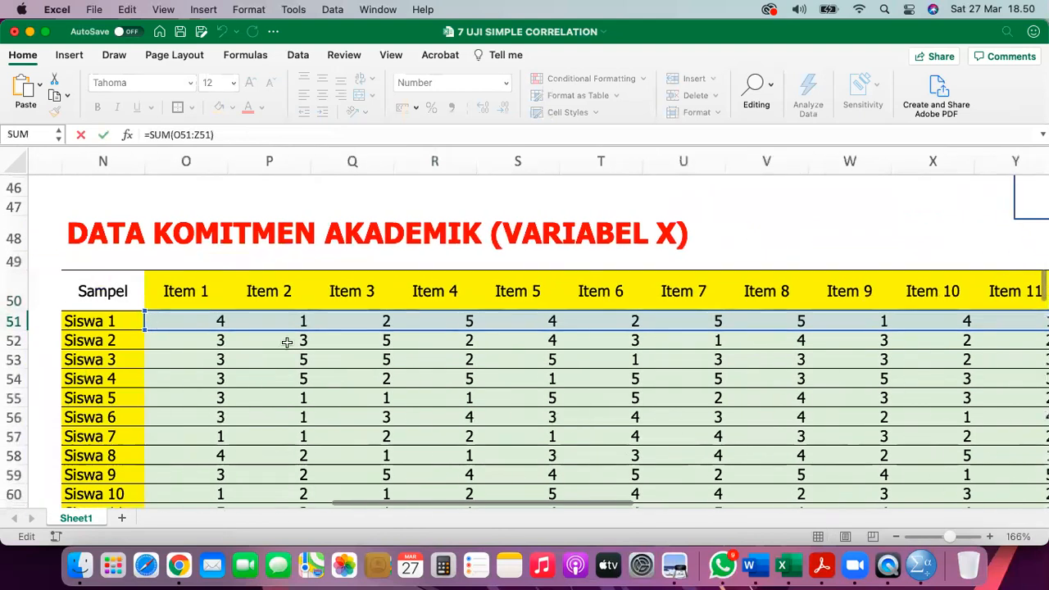
{"action": "scroll", "coordinate": [286, 341], "scroll_direction": "right", "scroll_amount": 10}
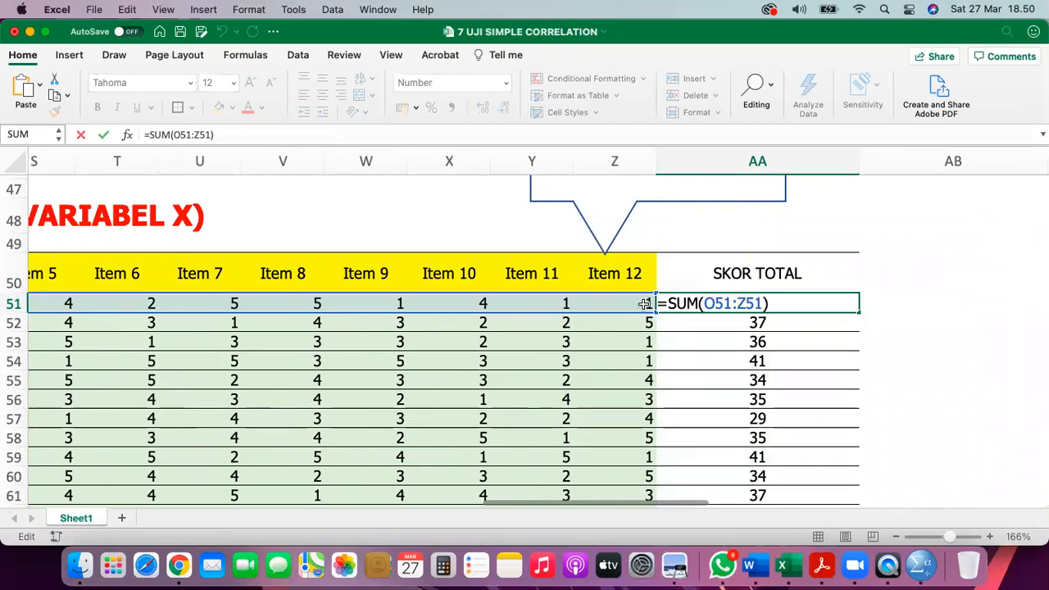
{"action": "key", "text": "Return"}
{"action": "left_click", "coordinate": [806, 302]}
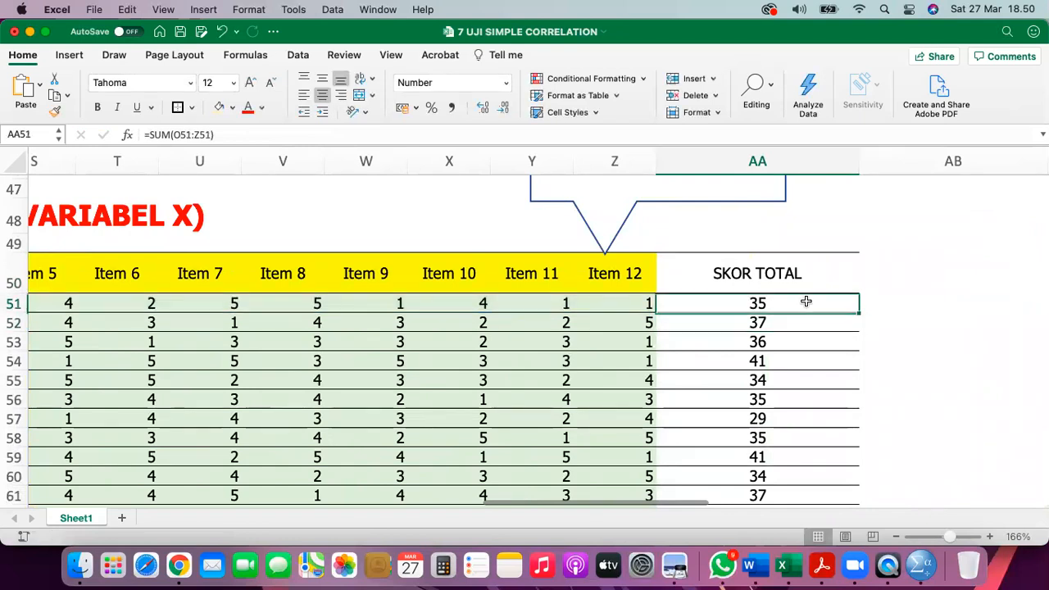
{"action": "double_click", "coordinate": [860, 312]}
{"action": "scroll", "coordinate": [859, 312], "scroll_direction": "down", "scroll_amount": 10}
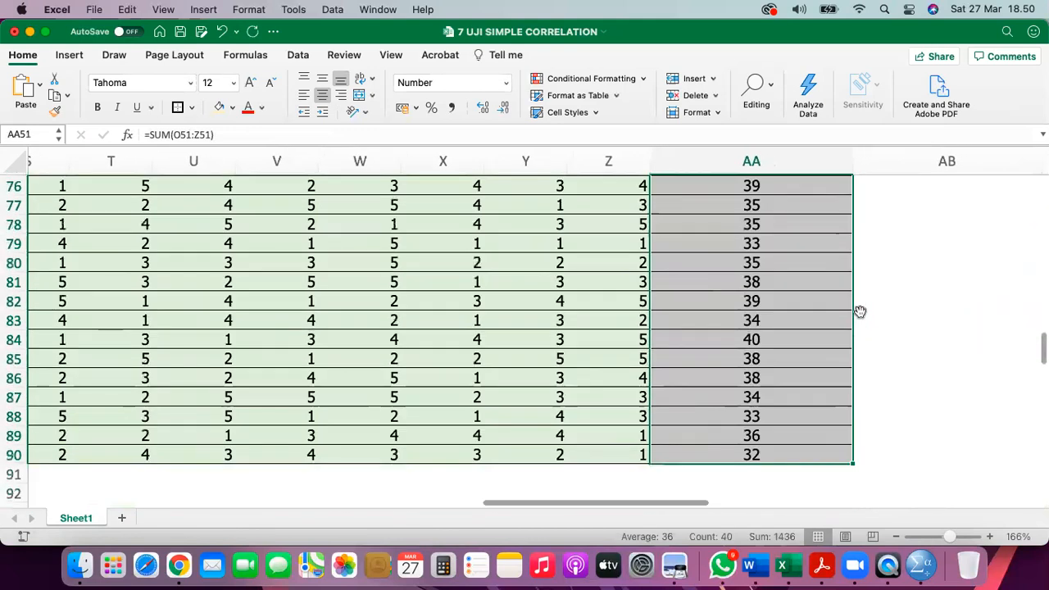
{"action": "scroll", "coordinate": [859, 311], "scroll_direction": "down", "scroll_amount": 5}
{"action": "scroll", "coordinate": [815, 308], "scroll_direction": "up", "scroll_amount": 3}
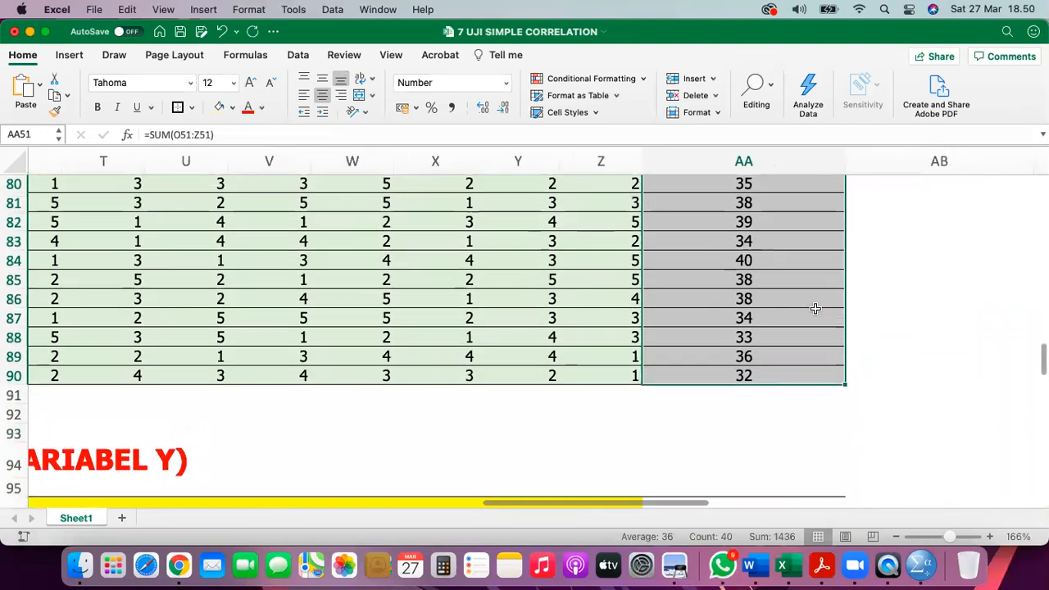
{"action": "scroll", "coordinate": [816, 309], "scroll_direction": "down", "scroll_amount": 3}
{"action": "scroll", "coordinate": [815, 309], "scroll_direction": "left", "scroll_amount": 4}
{"action": "scroll", "coordinate": [816, 309], "scroll_direction": "down", "scroll_amount": 1}
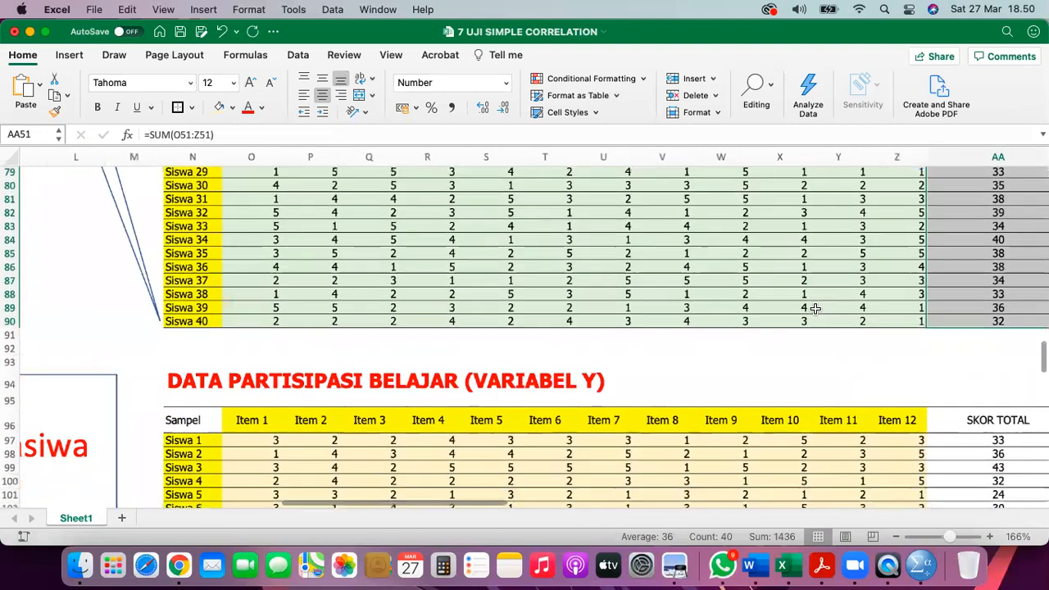
{"action": "scroll", "coordinate": [816, 309], "scroll_direction": "down", "scroll_amount": 6}
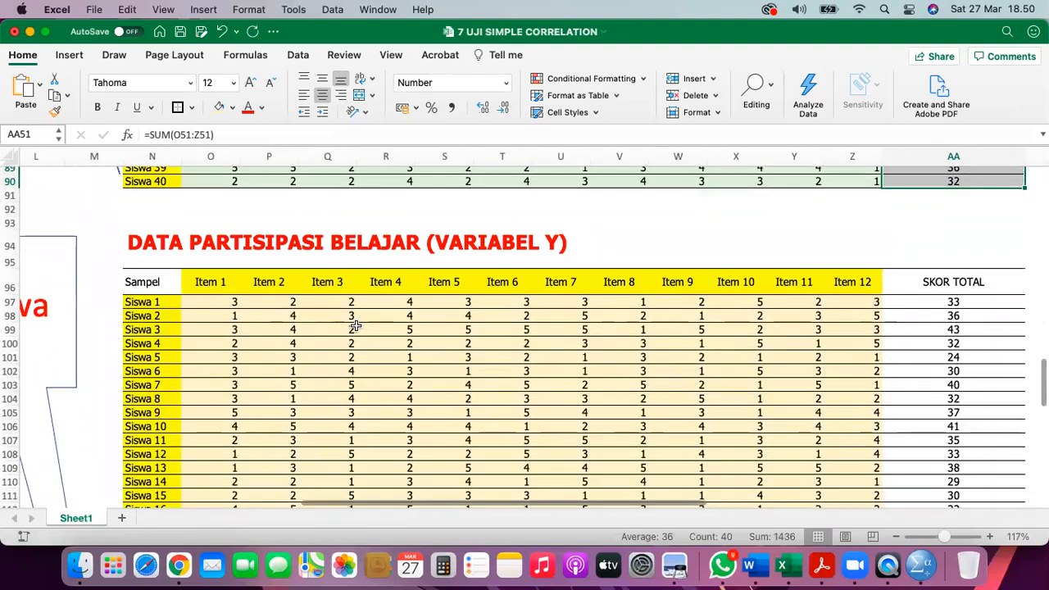
{"action": "left_click", "coordinate": [145, 284]}
- Check the VARIABEL Y table's Siswa 40 row, Item 1 and Item 12 headers, and RANDBETWEEN formula
{"action": "scroll", "coordinate": [143, 344], "scroll_direction": "down", "scroll_amount": 10}
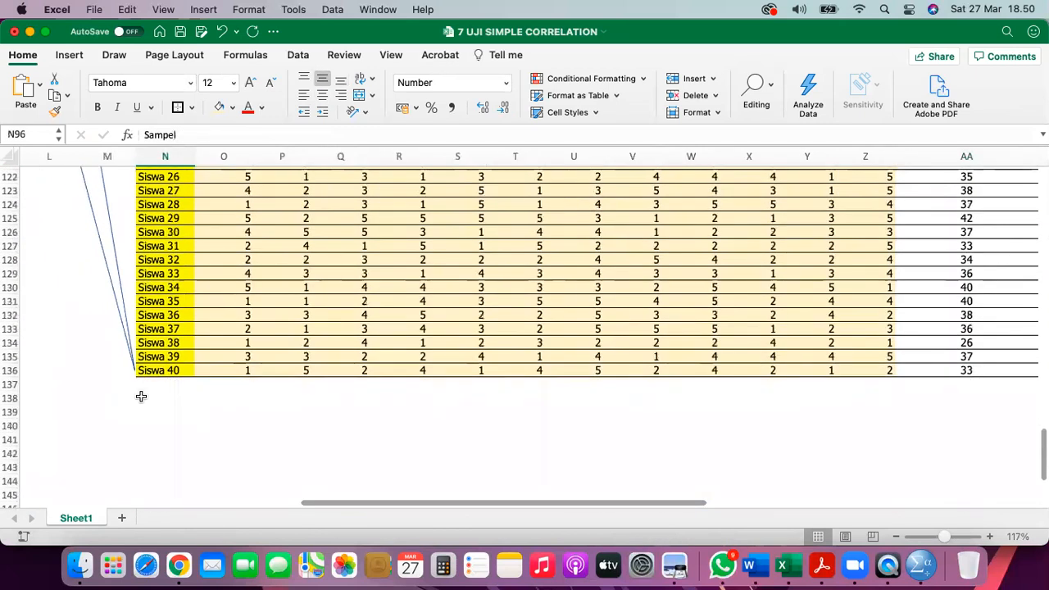
{"action": "left_click", "coordinate": [158, 373]}
{"action": "scroll", "coordinate": [159, 373], "scroll_direction": "up", "scroll_amount": 12}
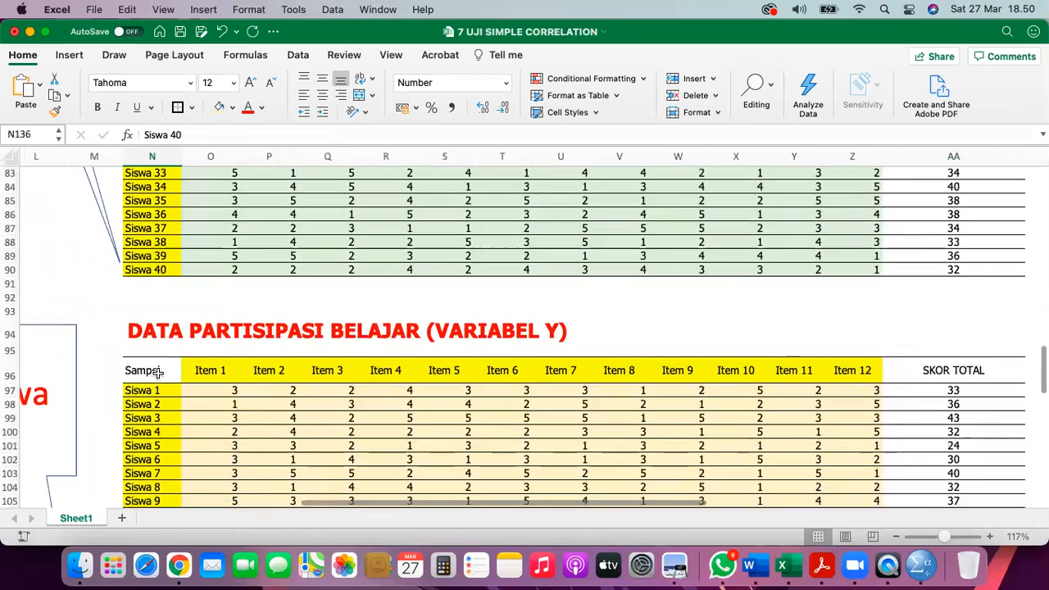
{"action": "left_click", "coordinate": [188, 356]}
{"action": "left_click", "coordinate": [862, 352]}
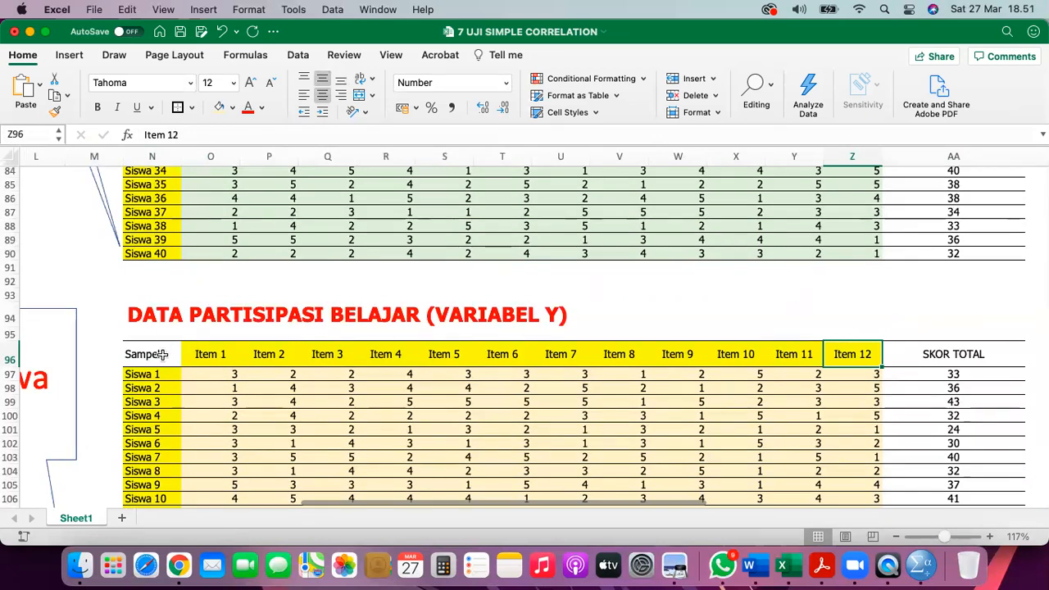
{"action": "left_click", "coordinate": [161, 354]}
{"action": "left_click", "coordinate": [209, 375]}
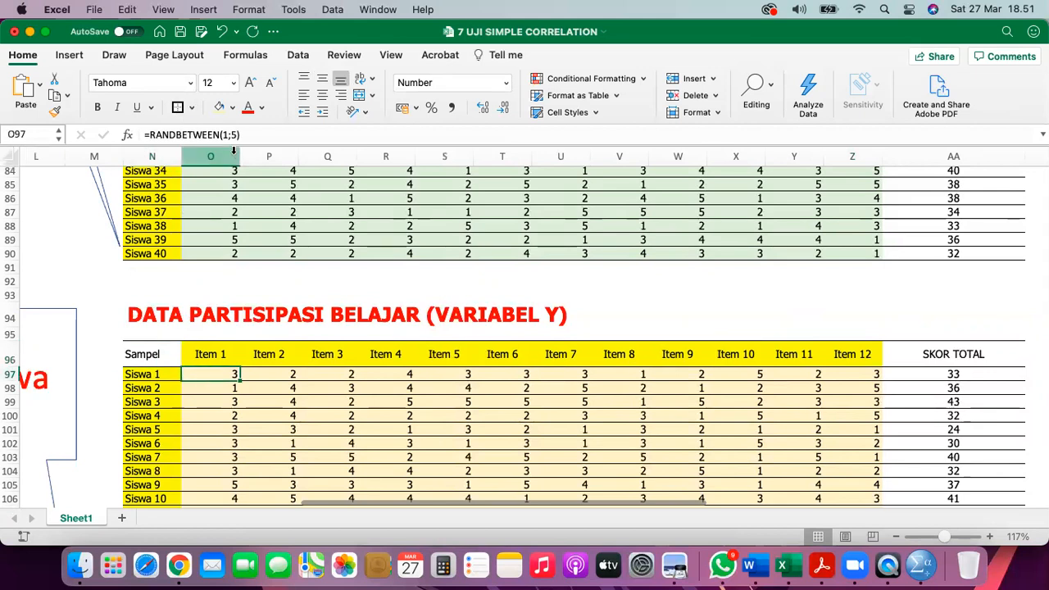
- Select the item scores O97:Z136, covering Siswa 1 through Siswa 40
{"action": "scroll", "coordinate": [654, 350], "scroll_direction": "down", "scroll_amount": 5}
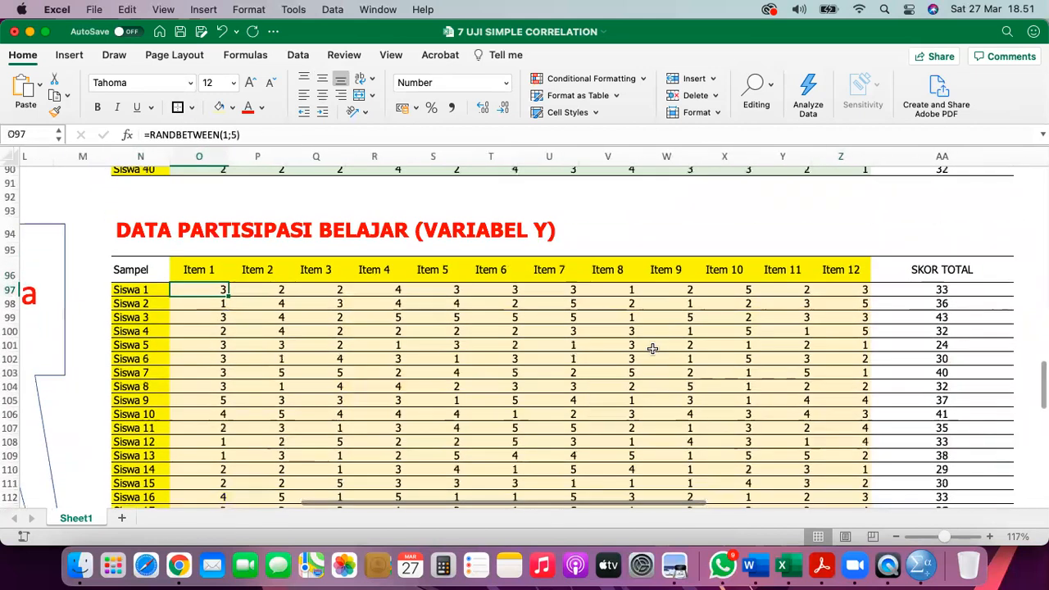
{"action": "scroll", "coordinate": [814, 353], "scroll_direction": "right", "scroll_amount": 1}
{"action": "scroll", "coordinate": [814, 353], "scroll_direction": "down", "scroll_amount": 8}
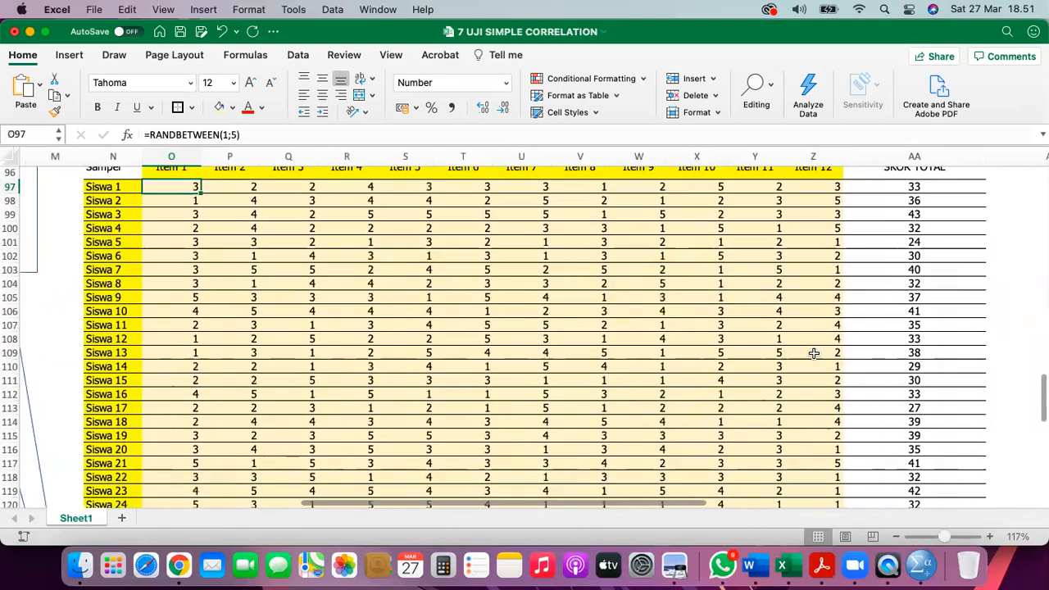
{"action": "scroll", "coordinate": [809, 380], "scroll_direction": "down", "scroll_amount": 3}
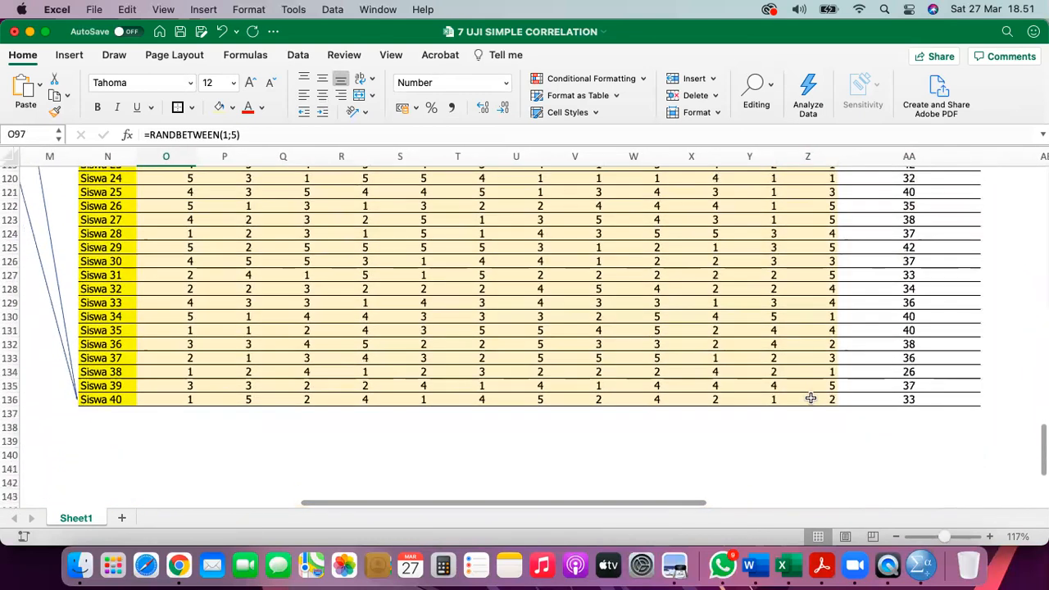
{"action": "left_click", "coordinate": [810, 399], "text": "shift"}
{"action": "scroll", "coordinate": [810, 399], "scroll_direction": "up", "scroll_amount": 12}
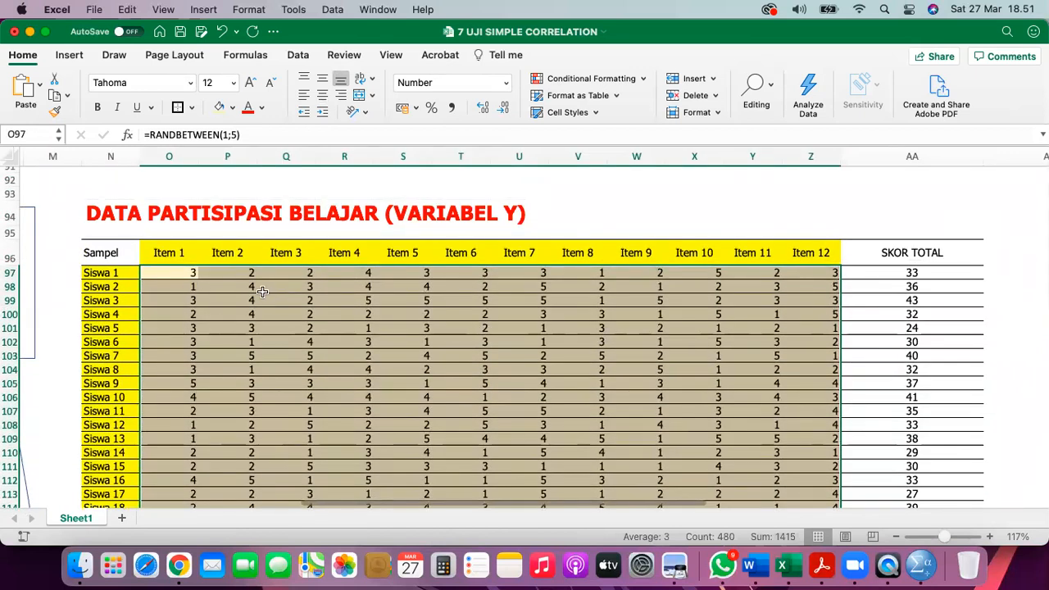
{"action": "right_click", "coordinate": [184, 279]}
- Copy the VARIABEL Y item scores and paste them back at O97 as plain values
{"action": "left_click", "coordinate": [205, 232]}
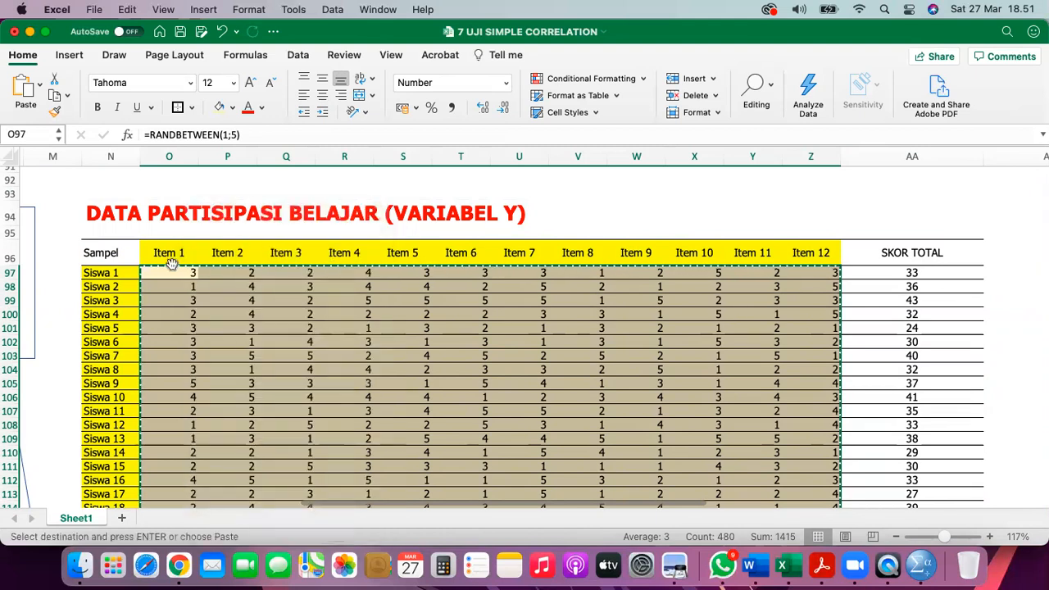
{"action": "right_click", "coordinate": [170, 273]}
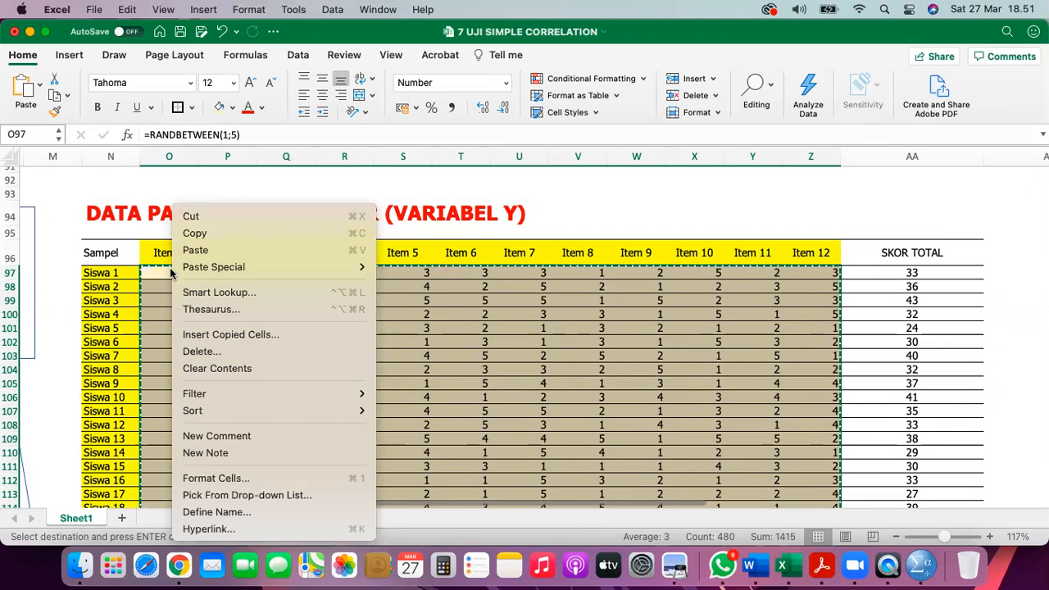
{"action": "mouse_move", "coordinate": [262, 279]}
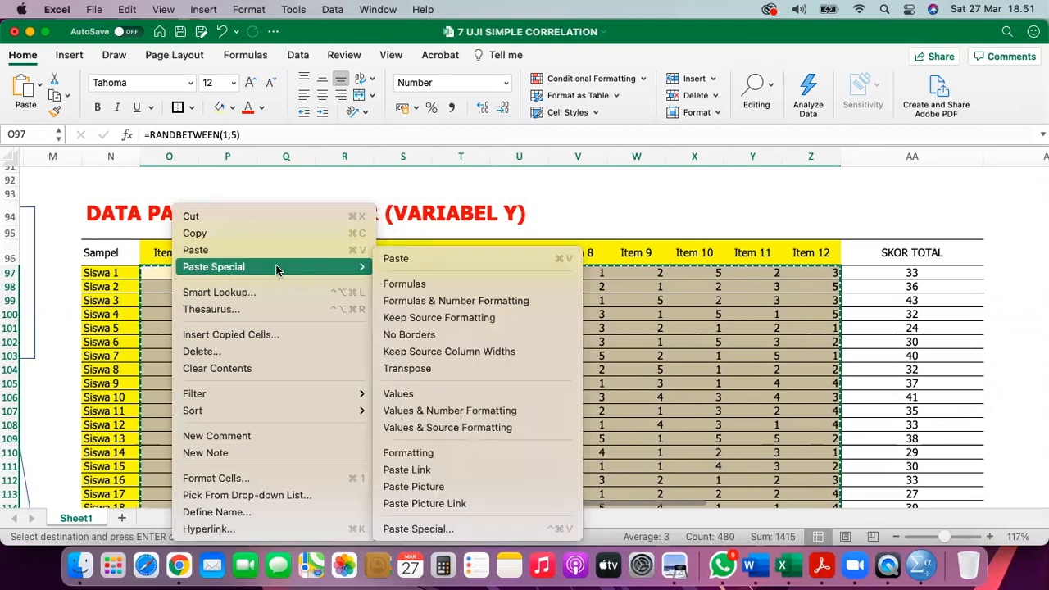
{"action": "left_click", "coordinate": [480, 395]}
- Recommit Siswa 1's =SUM(O97:Z97) total in AA97, showing 33
{"action": "scroll", "coordinate": [480, 396], "scroll_direction": "right", "scroll_amount": 2}
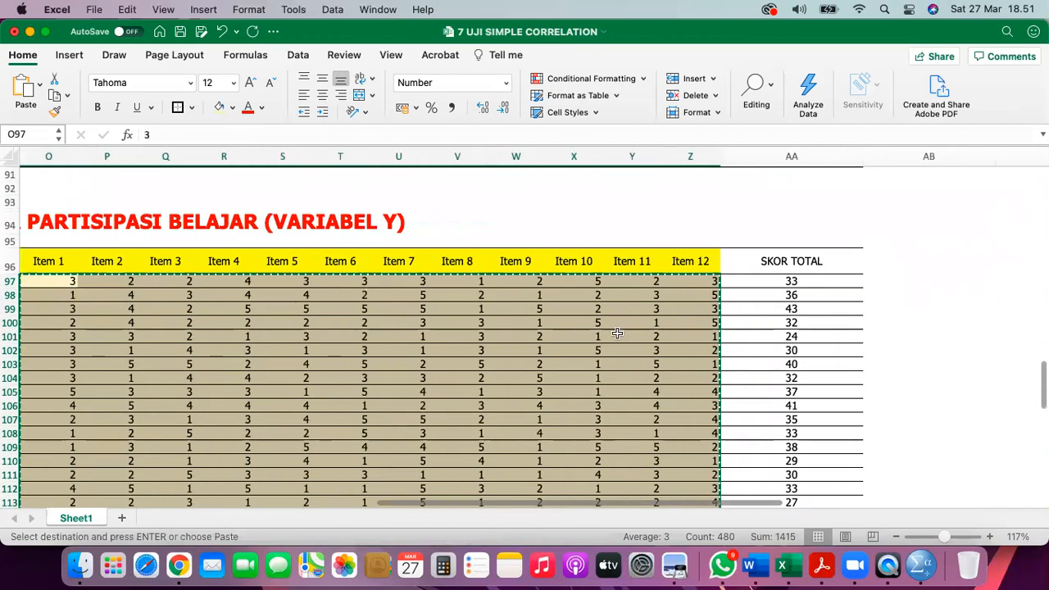
{"action": "left_click", "coordinate": [799, 279]}
{"action": "double_click", "coordinate": [799, 279]}
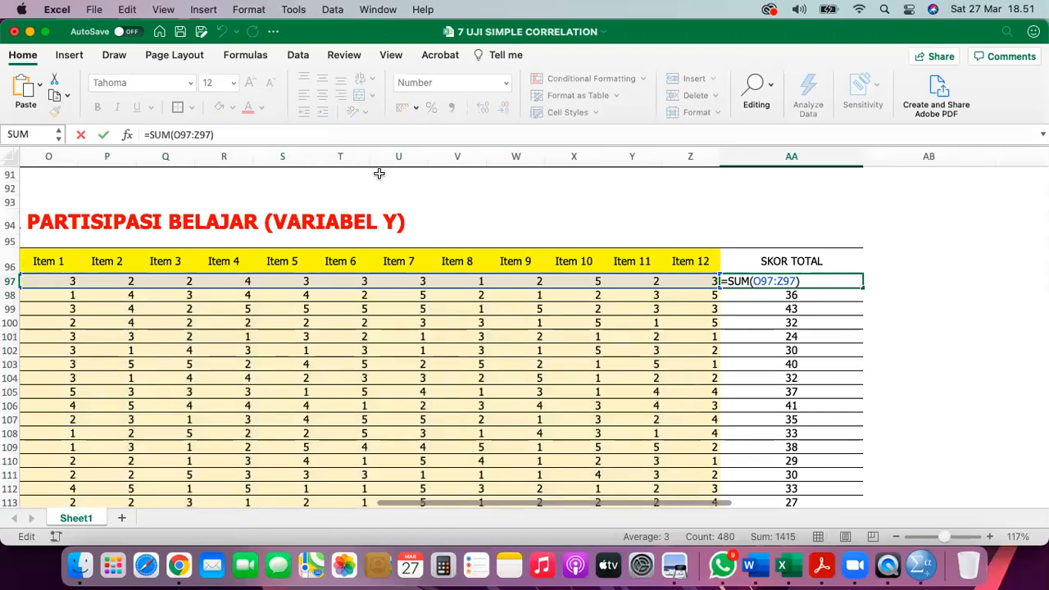
{"action": "scroll", "coordinate": [358, 336], "scroll_direction": "left", "scroll_amount": 2}
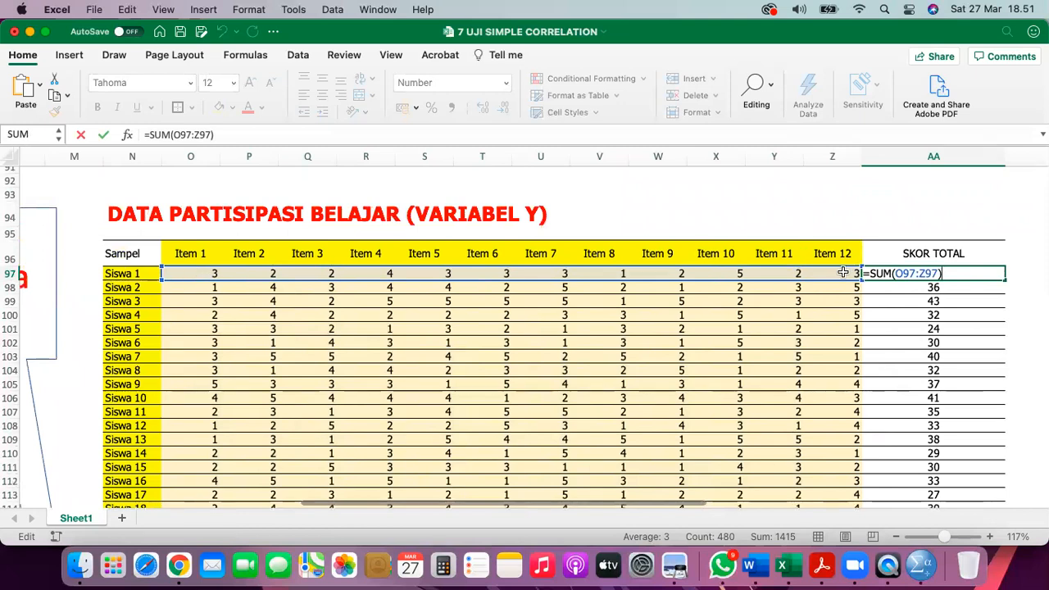
{"action": "key", "text": "Return"}
{"action": "left_click", "coordinate": [943, 268]}
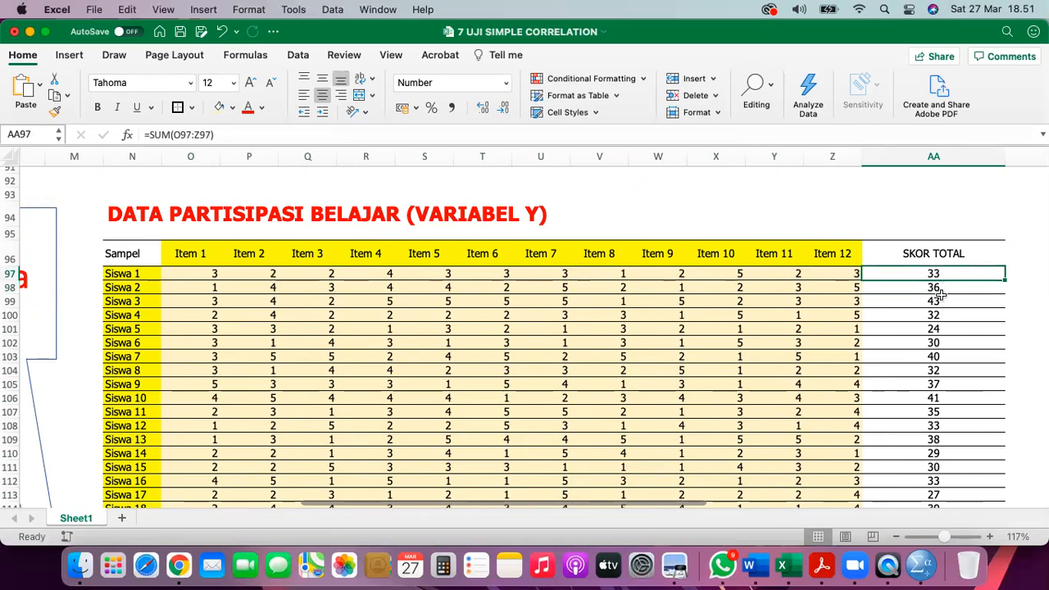
{"action": "scroll", "coordinate": [920, 286], "scroll_direction": "right", "scroll_amount": 4}
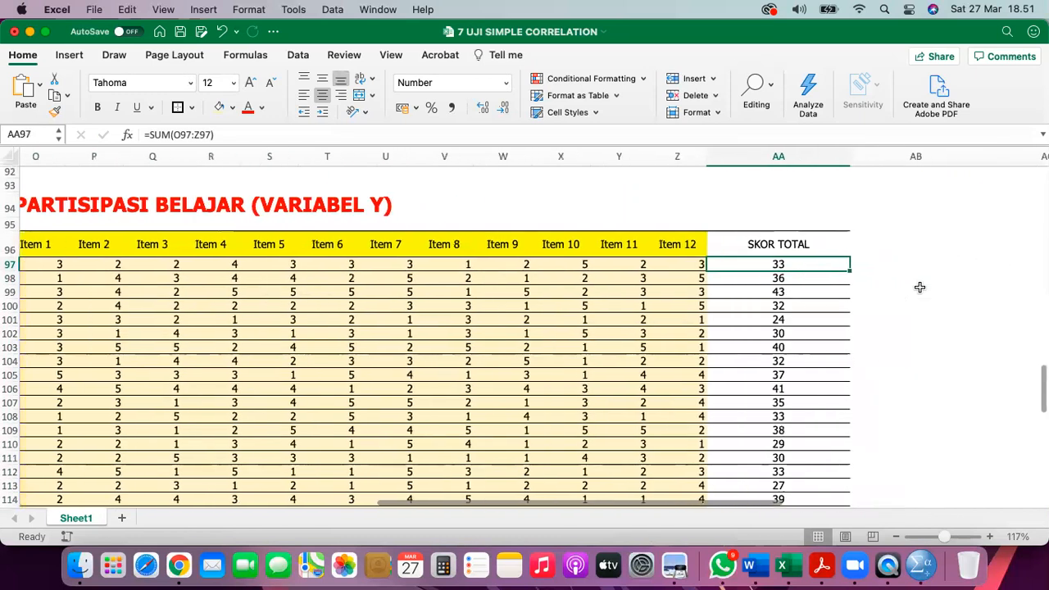
- Copy the SUM formula from AA97 down to AA136 and compare both SKOR TOTAL columns
{"action": "double_click", "coordinate": [834, 272]}
{"action": "scroll", "coordinate": [833, 273], "scroll_direction": "down", "scroll_amount": 5}
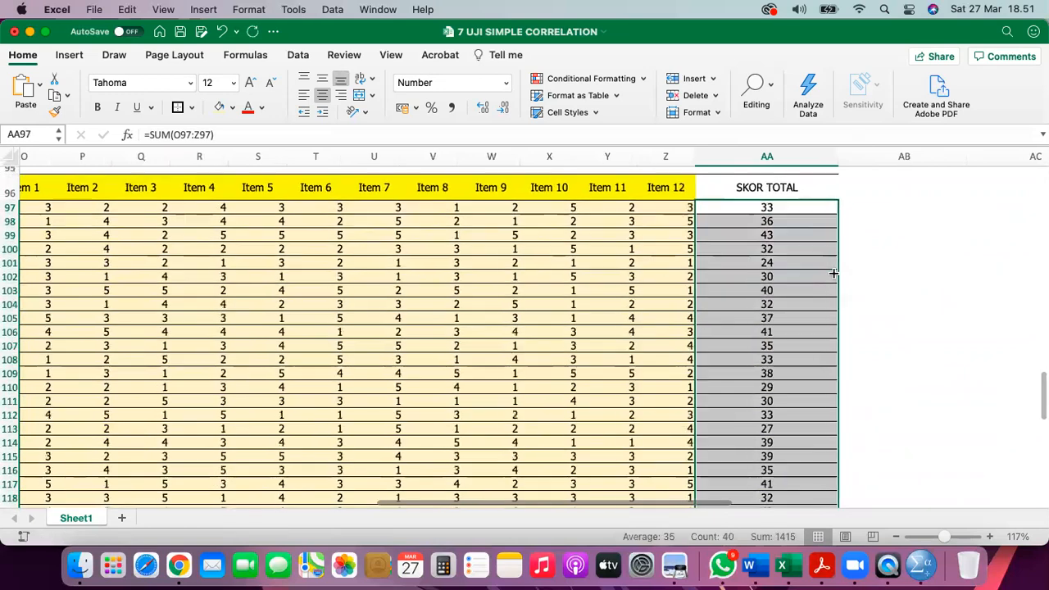
{"action": "scroll", "coordinate": [833, 273], "scroll_direction": "down", "scroll_amount": 4}
{"action": "scroll", "coordinate": [834, 273], "scroll_direction": "up", "scroll_amount": 10}
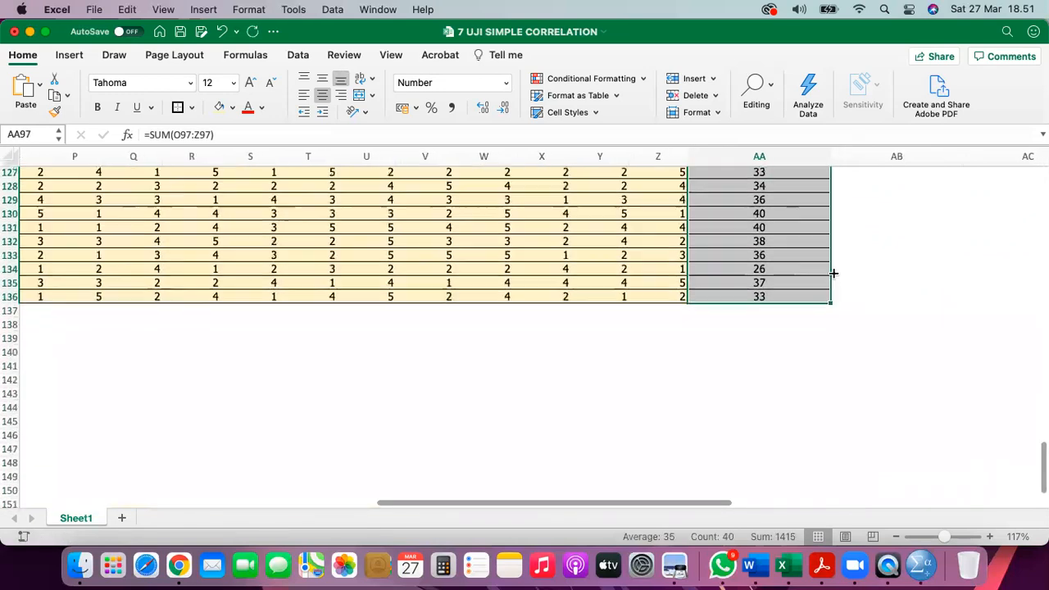
{"action": "scroll", "coordinate": [833, 273], "scroll_direction": "up", "scroll_amount": 8}
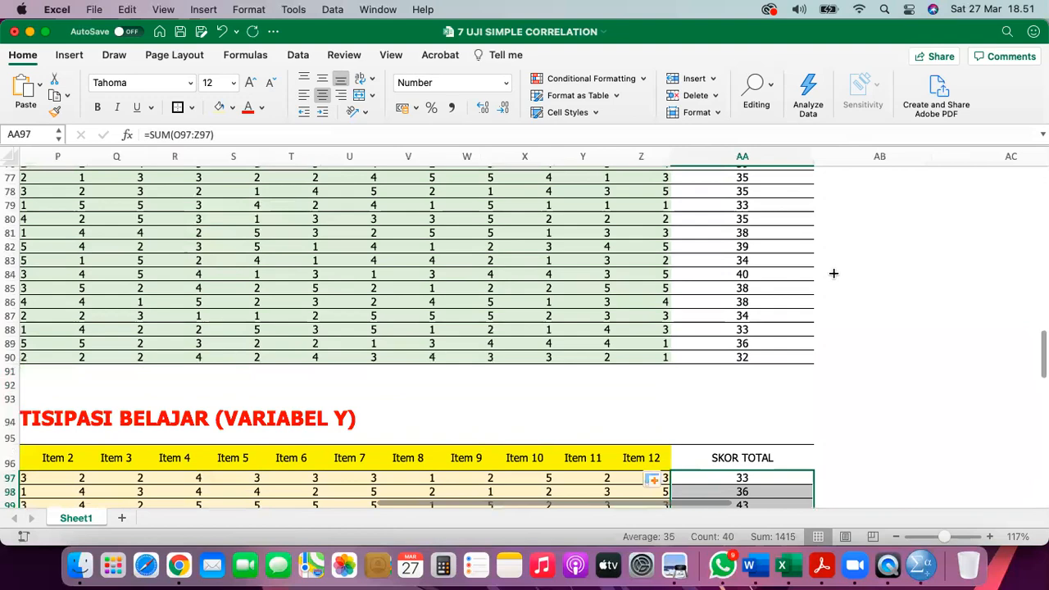
{"action": "scroll", "coordinate": [834, 273], "scroll_direction": "left", "scroll_amount": 2}
{"action": "left_click", "coordinate": [779, 319]}
{"action": "scroll", "coordinate": [785, 316], "scroll_direction": "down", "scroll_amount": 2}
{"action": "scroll", "coordinate": [783, 318], "scroll_direction": "up", "scroll_amount": 2}
{"action": "scroll", "coordinate": [783, 318], "scroll_direction": "up", "scroll_amount": 4}
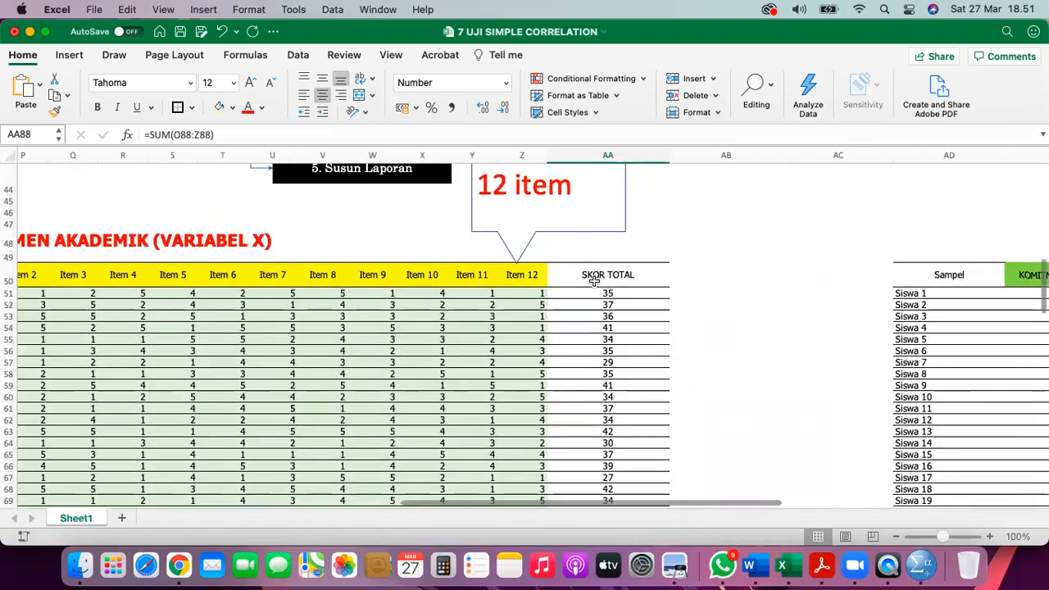
{"action": "left_click", "coordinate": [595, 281]}
{"action": "scroll", "coordinate": [445, 293], "scroll_direction": "down", "scroll_amount": 10}
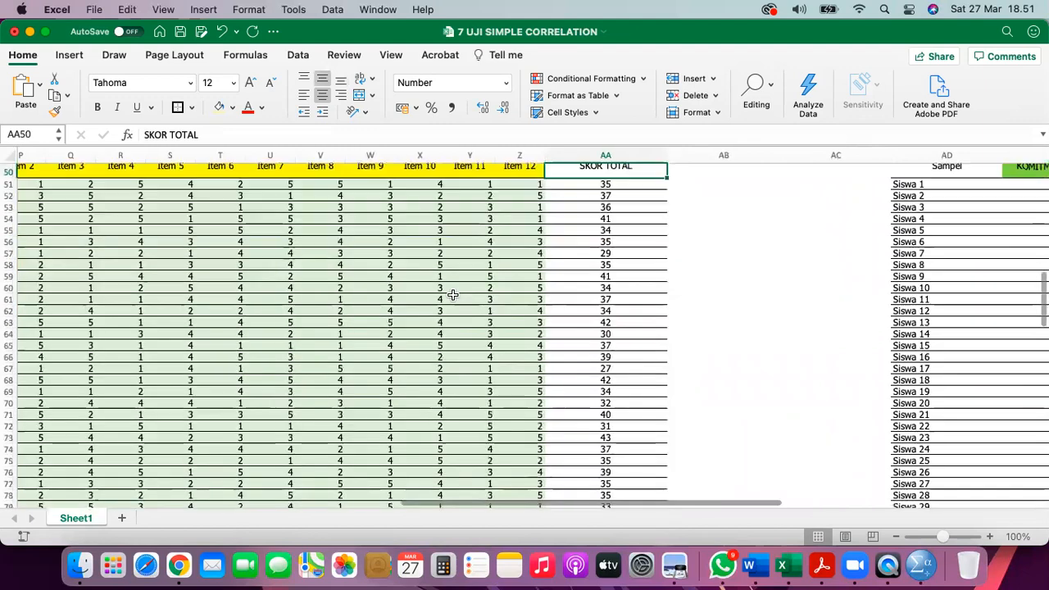
{"action": "left_click", "coordinate": [640, 300]}
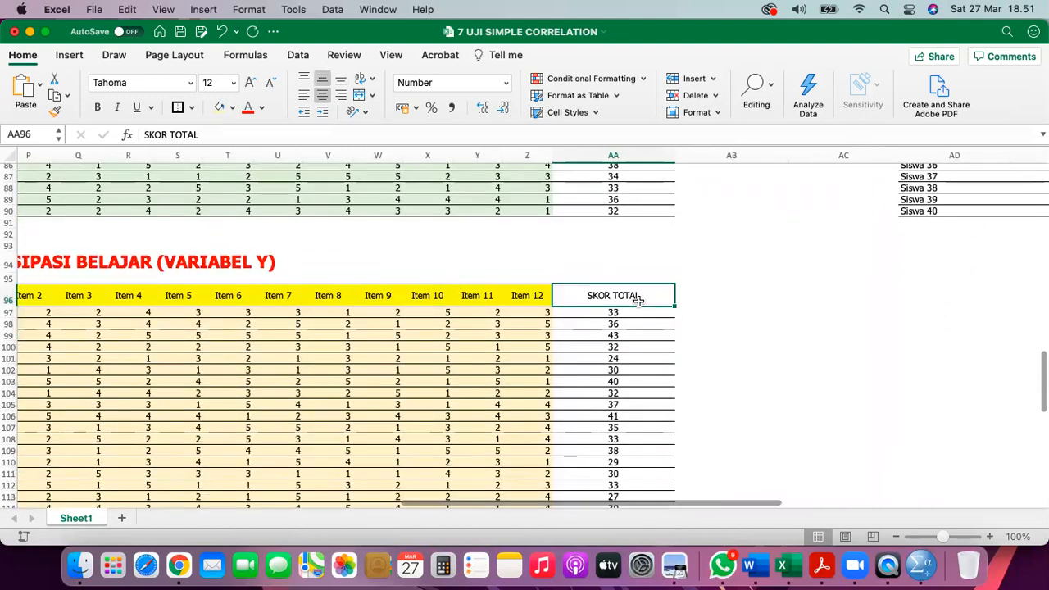
- Check the summary table's Sampel, KOMITMEN BELAJAR and PARTISIPASI BELAJAR headers
{"action": "scroll", "coordinate": [629, 308], "scroll_direction": "up", "scroll_amount": 15}
{"action": "scroll", "coordinate": [628, 308], "scroll_direction": "right", "scroll_amount": 5}
{"action": "scroll", "coordinate": [627, 311], "scroll_direction": "up", "scroll_amount": 3}
{"action": "scroll", "coordinate": [628, 312], "scroll_direction": "right", "scroll_amount": 2}
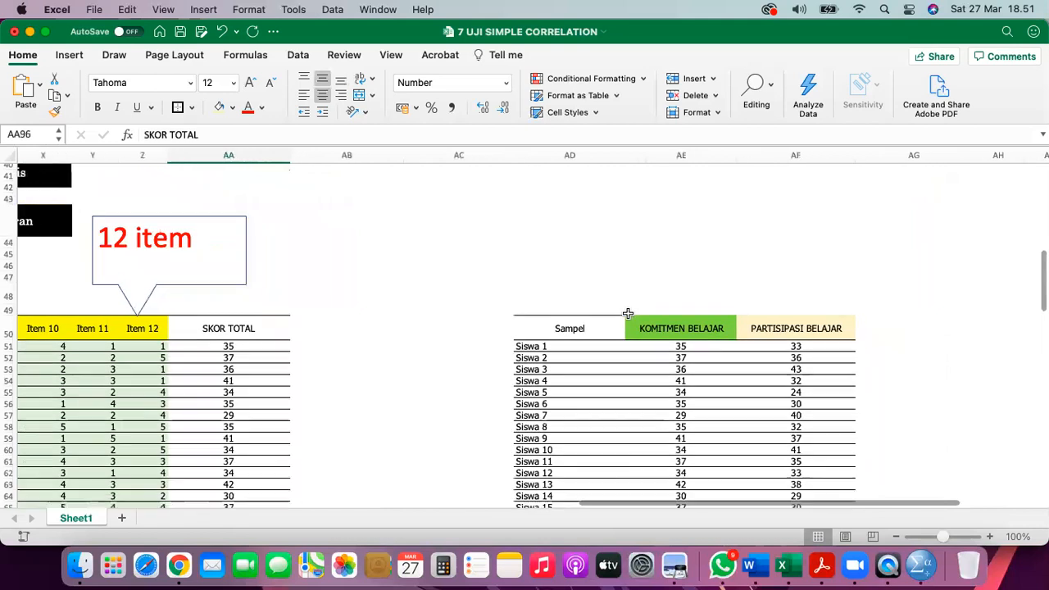
{"action": "left_click", "coordinate": [547, 313]}
{"action": "scroll", "coordinate": [547, 313], "scroll_direction": "right", "scroll_amount": 2}
{"action": "scroll", "coordinate": [546, 313], "scroll_direction": "down", "scroll_amount": 1}
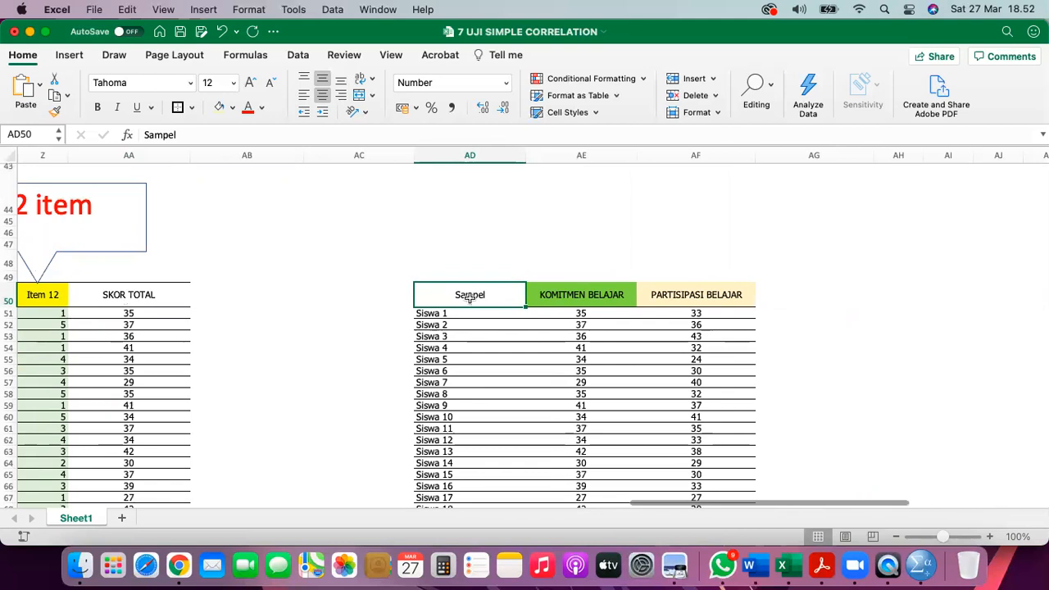
{"action": "left_click", "coordinate": [558, 297]}
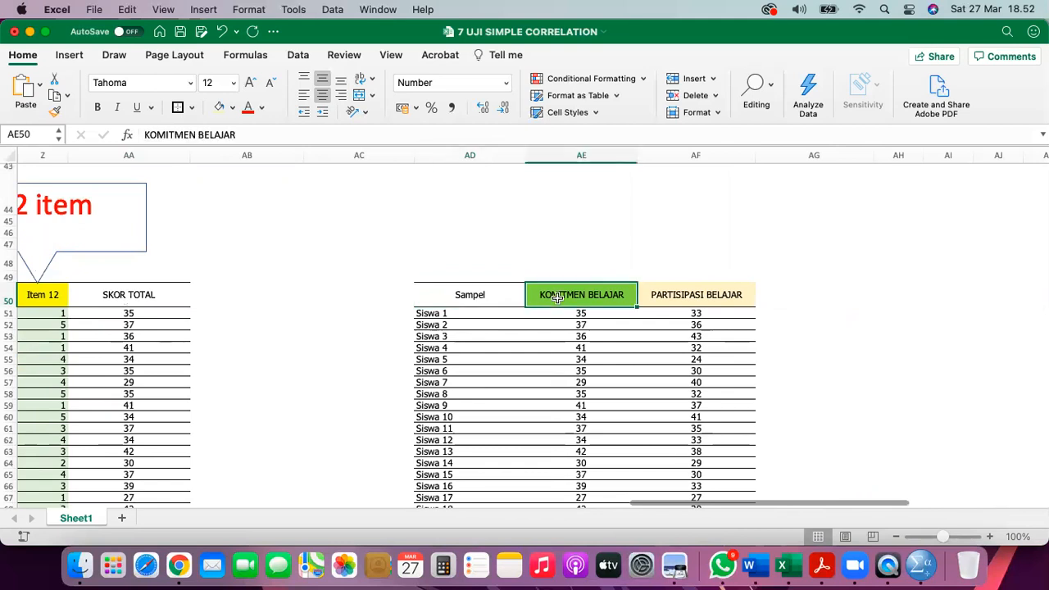
{"action": "left_click", "coordinate": [681, 293]}
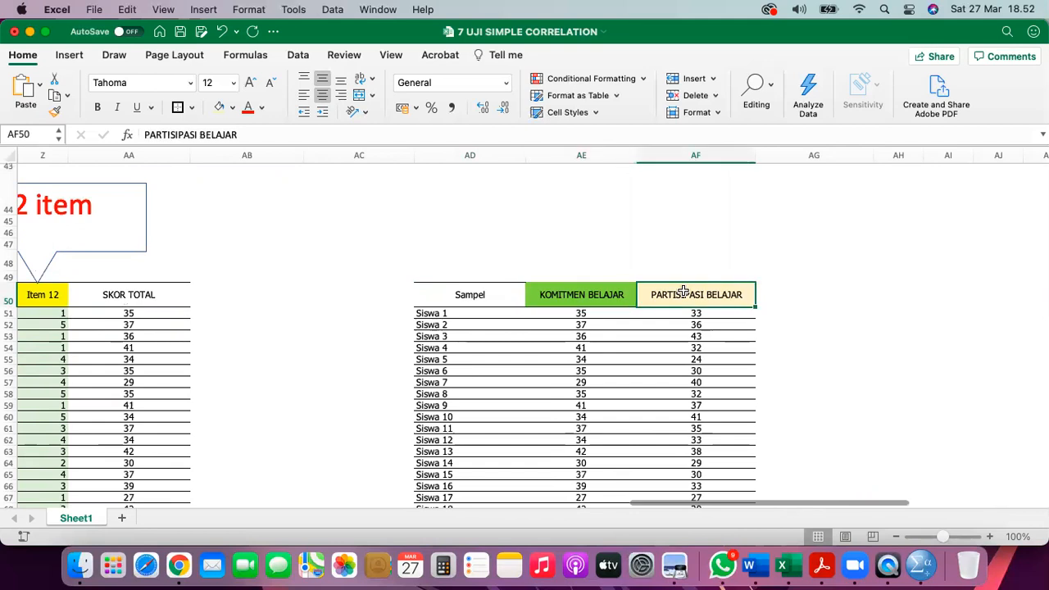
{"action": "left_click", "coordinate": [469, 298]}
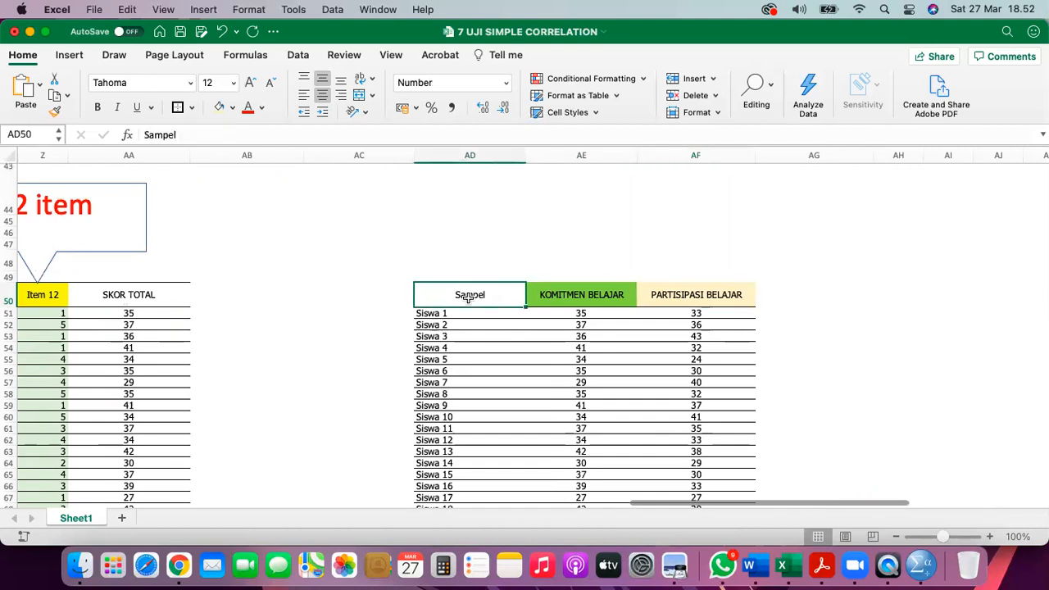
{"action": "scroll", "coordinate": [469, 298], "scroll_direction": "left", "scroll_amount": 3}
{"action": "scroll", "coordinate": [468, 298], "scroll_direction": "down", "scroll_amount": 2}
{"action": "left_click", "coordinate": [256, 273]}
- Copy the SKOR TOTAL values AA51:AA90 for all 40 students
{"action": "scroll", "coordinate": [255, 273], "scroll_direction": "down", "scroll_amount": 10}
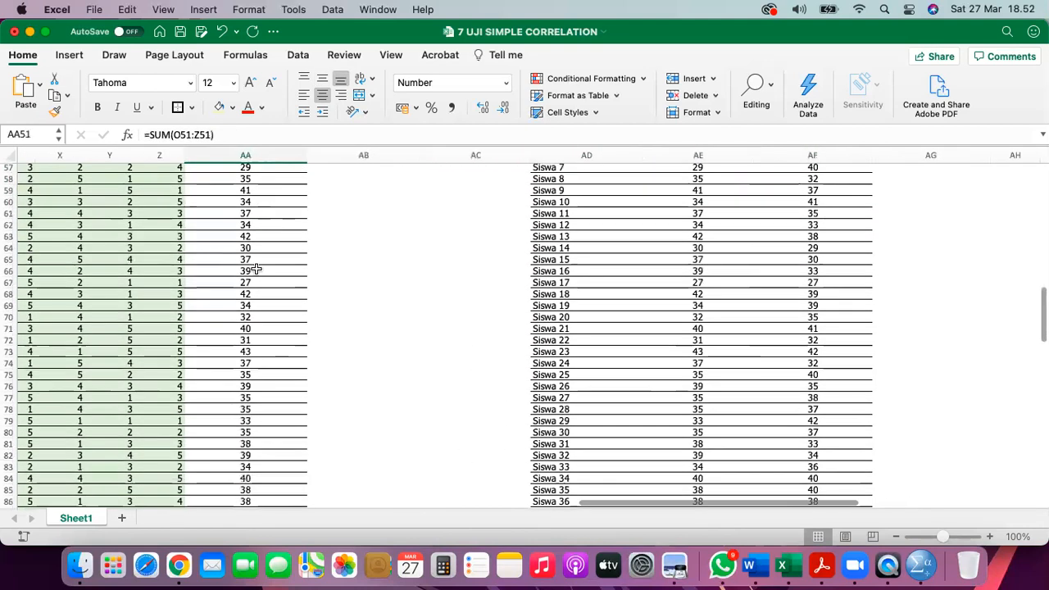
{"action": "left_click", "coordinate": [244, 322], "text": "shift"}
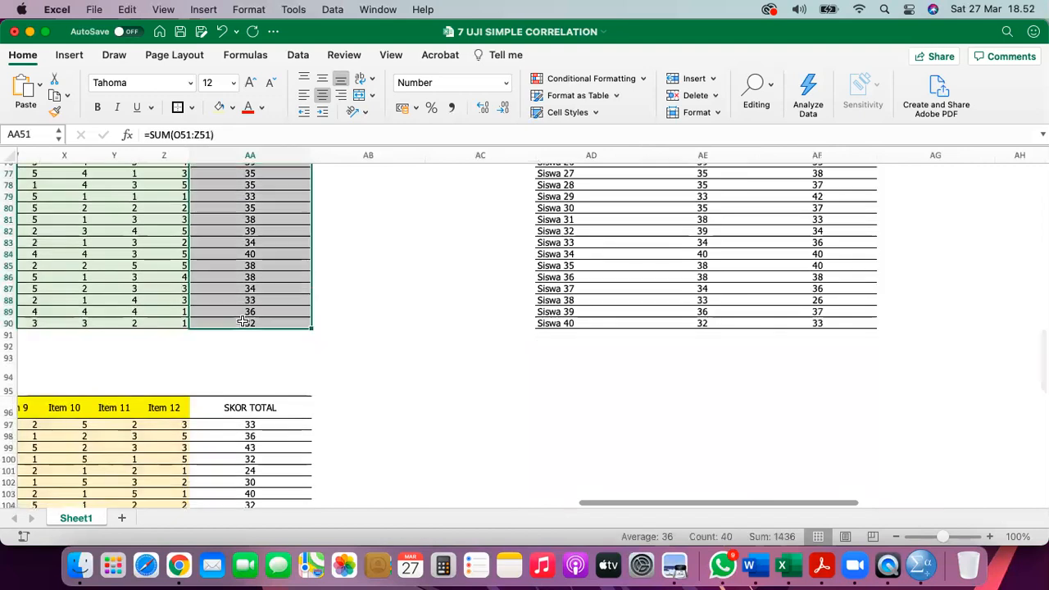
{"action": "scroll", "coordinate": [244, 322], "scroll_direction": "up", "scroll_amount": 9}
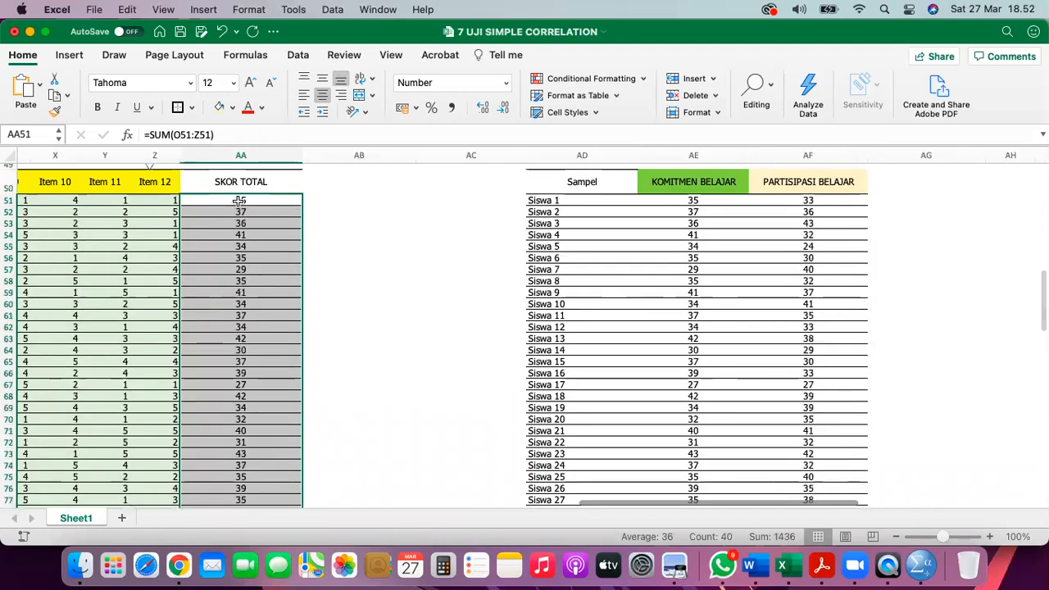
{"action": "right_click", "coordinate": [241, 202]}
{"action": "left_click", "coordinate": [260, 228]}
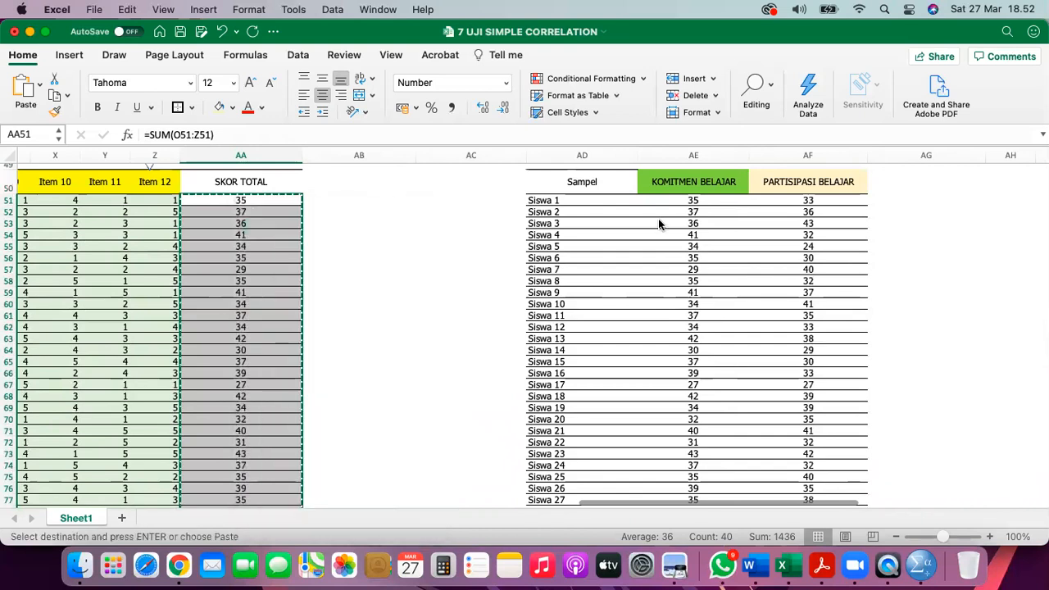
- Paste the totals as links into the KOMITMEN BELAJAR column starting at AE51
{"action": "left_click", "coordinate": [675, 209]}
{"action": "left_click", "coordinate": [680, 201]}
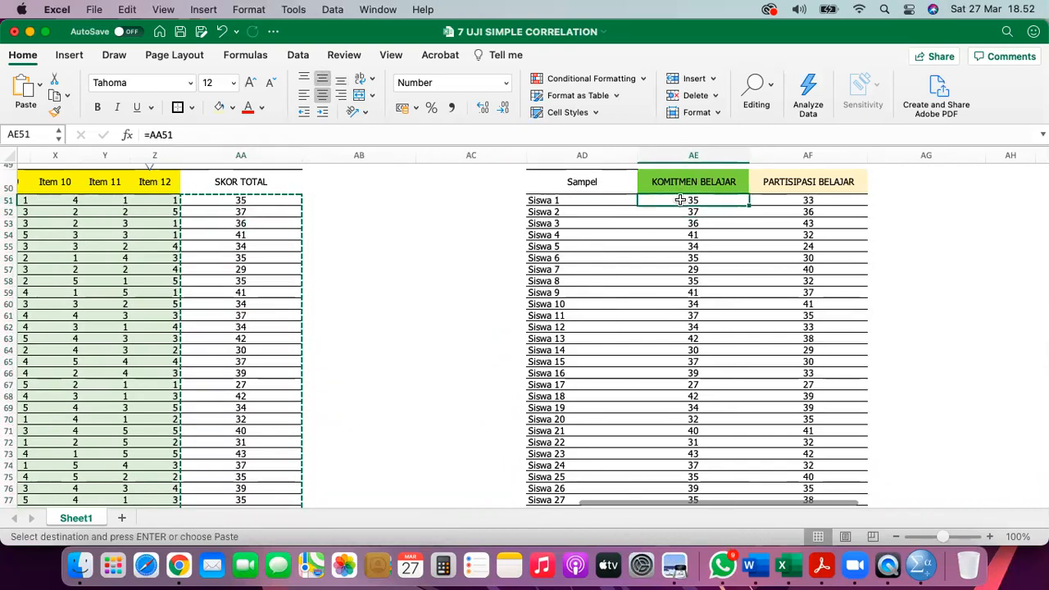
{"action": "right_click", "coordinate": [679, 200]}
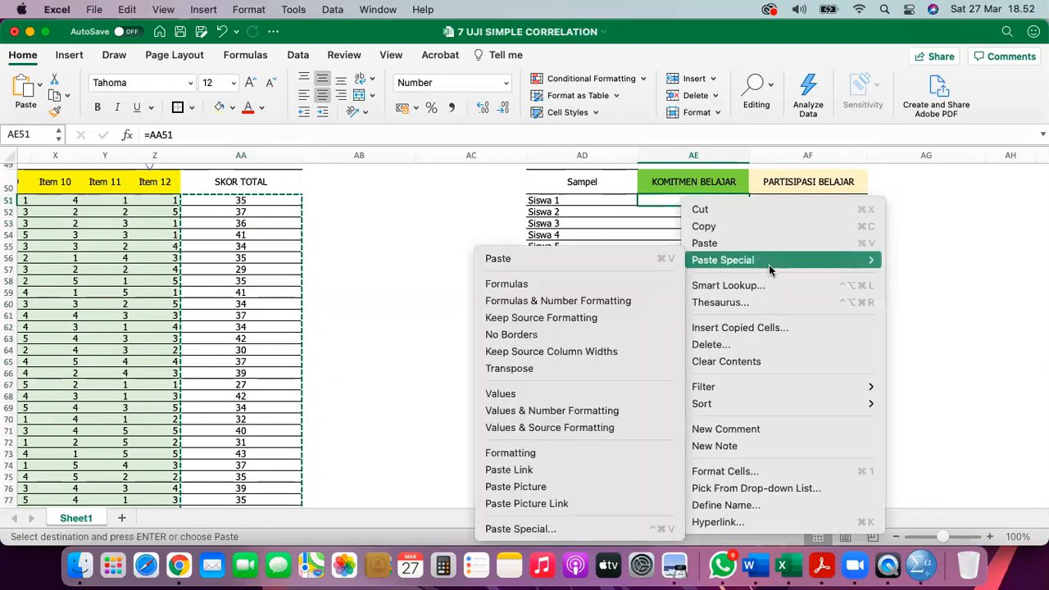
{"action": "mouse_move", "coordinate": [732, 265]}
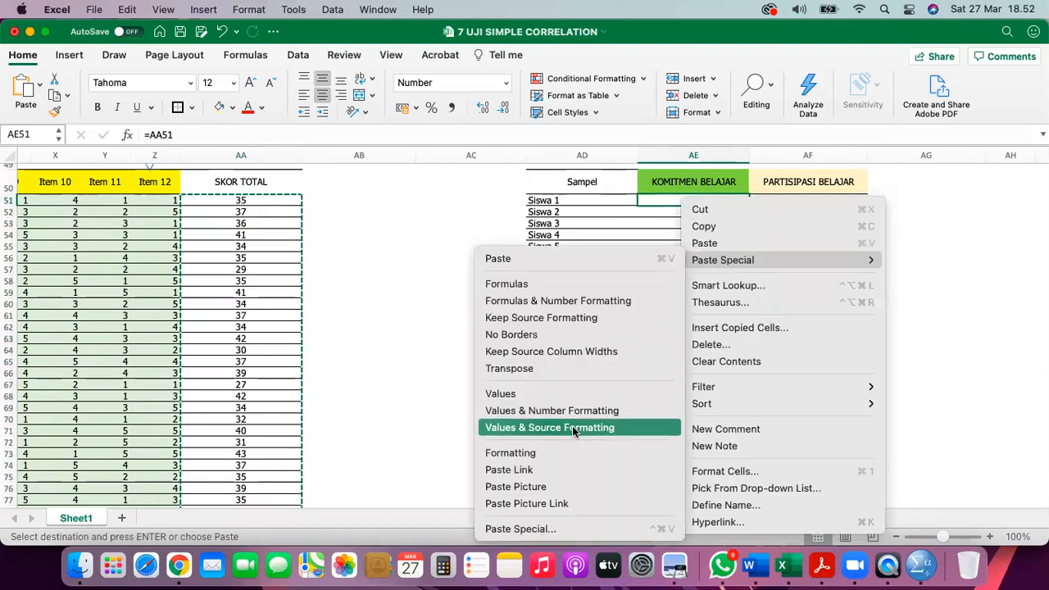
{"action": "left_click", "coordinate": [555, 470]}
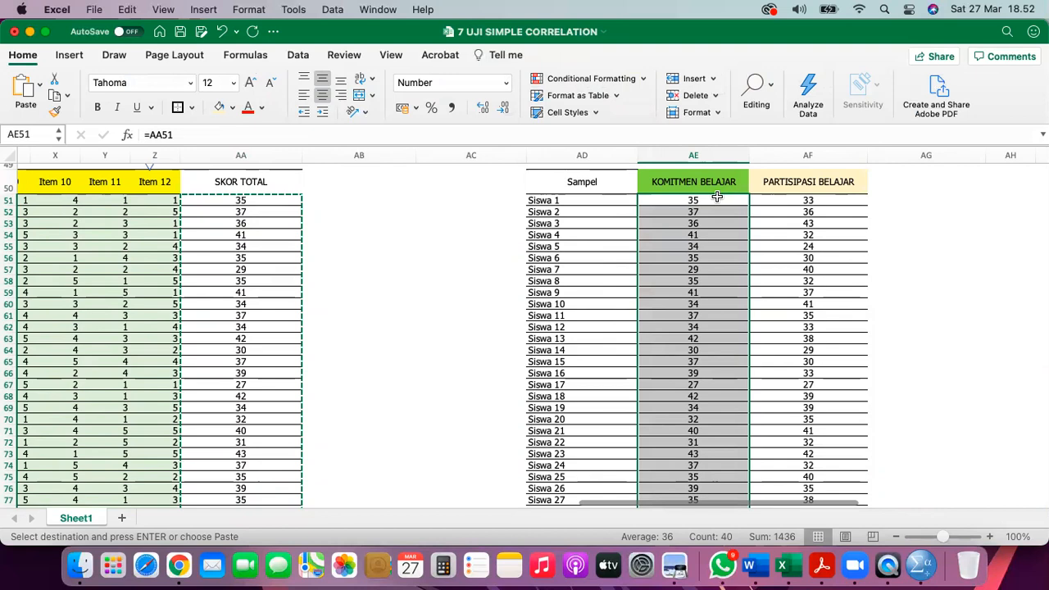
{"action": "left_click", "coordinate": [241, 154]}
{"action": "left_click", "coordinate": [225, 213]}
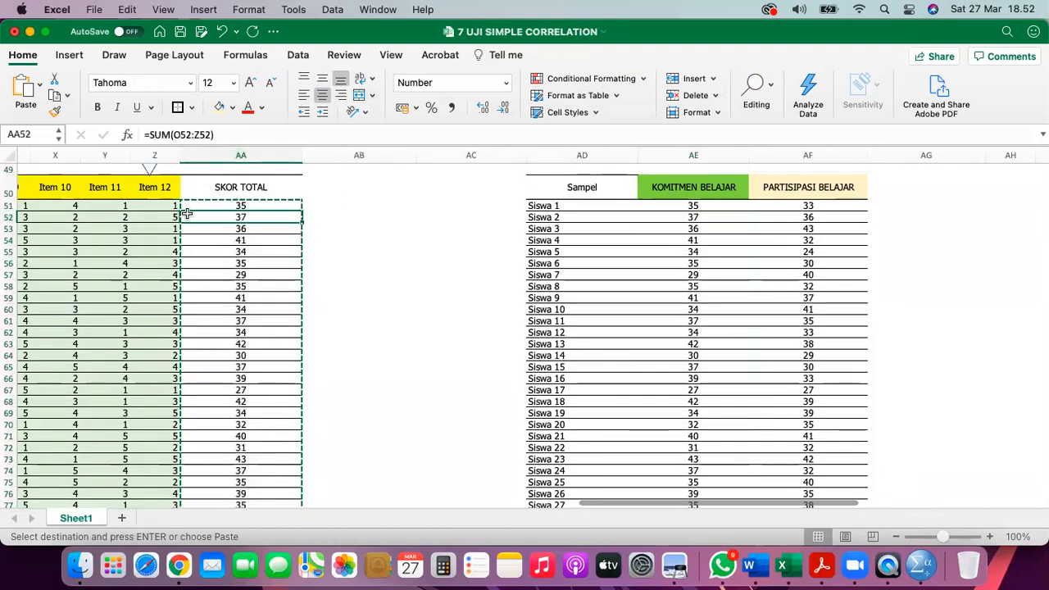
- Change Y51 to 2 so Siswa 1's linked total becomes 36
{"action": "left_click", "coordinate": [146, 206]}
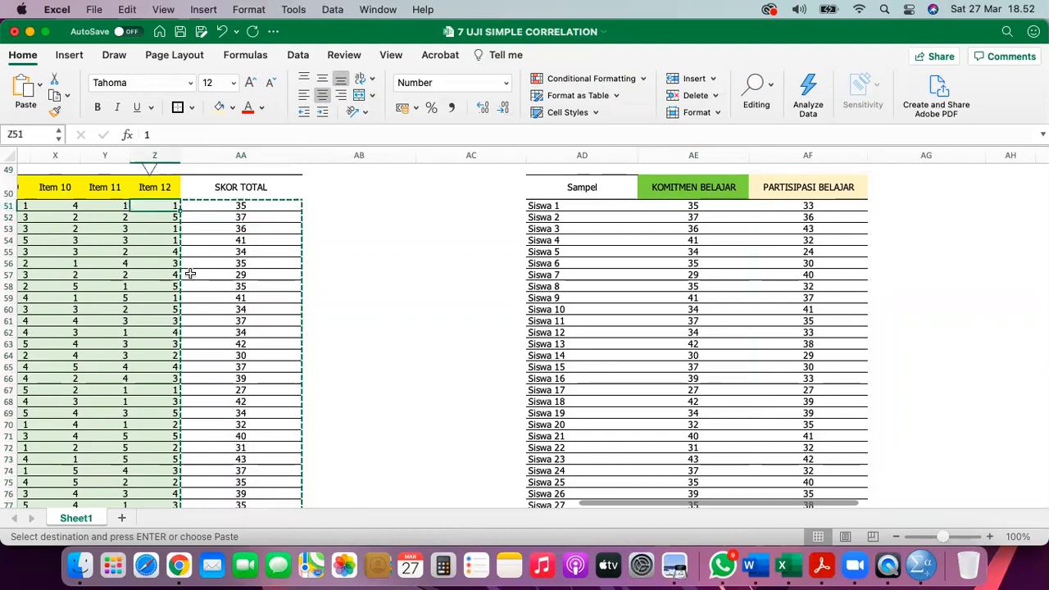
{"action": "key", "text": "Left"}
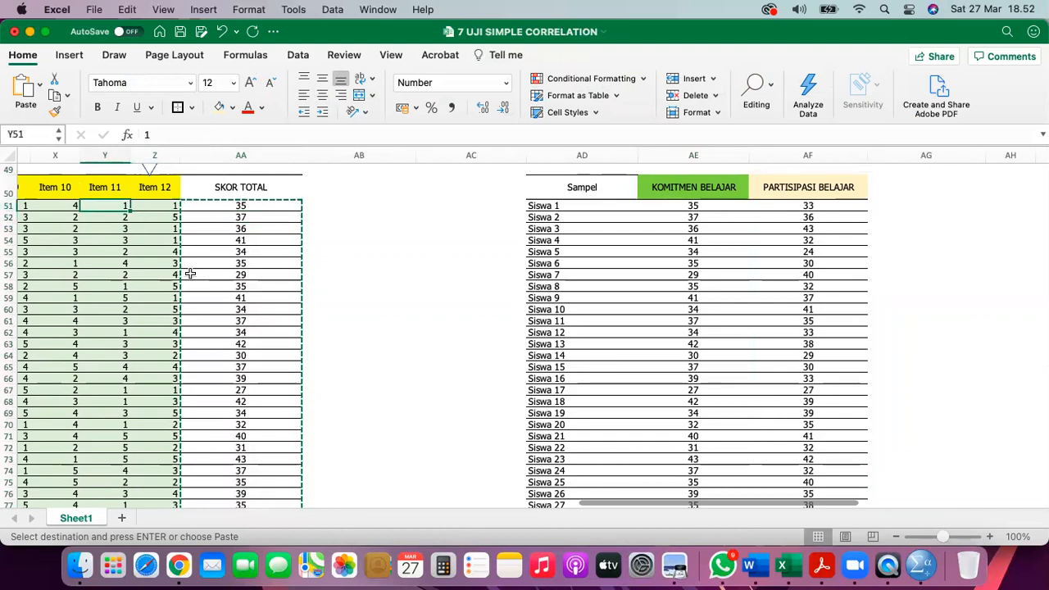
{"action": "type", "text": "2"}
{"action": "key", "text": "Return"}
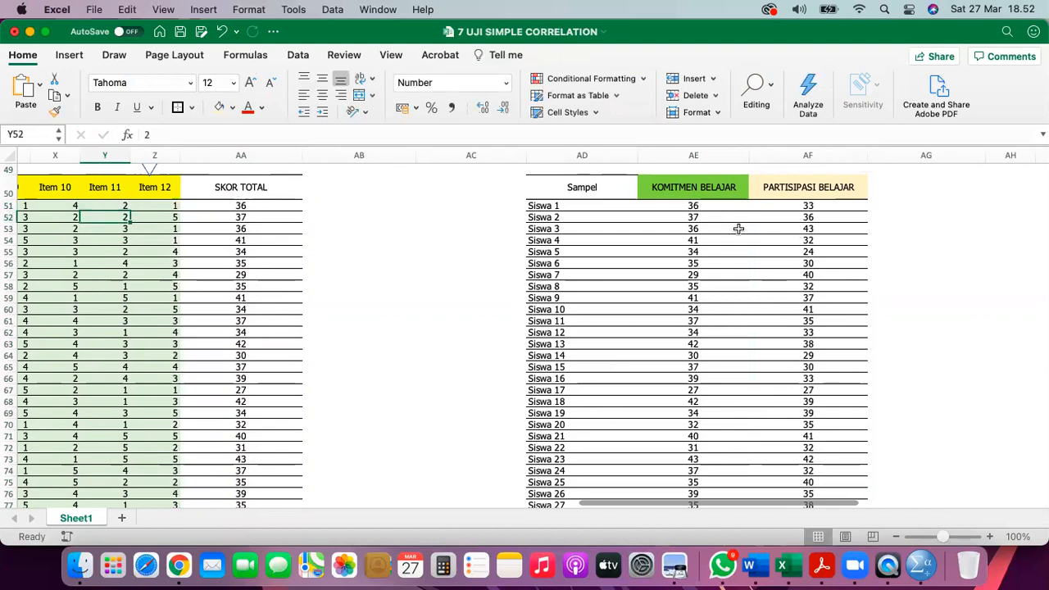
{"action": "left_click", "coordinate": [699, 207]}
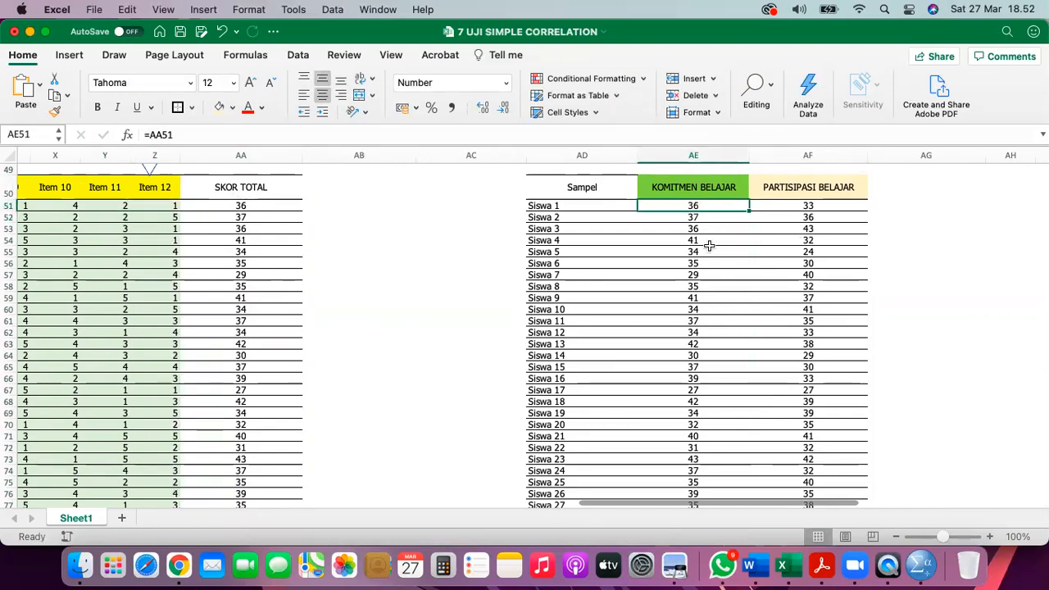
- Copy the second set of SKOR TOTAL values, AA97 to AA136
{"action": "scroll", "coordinate": [401, 327], "scroll_direction": "down", "scroll_amount": 10}
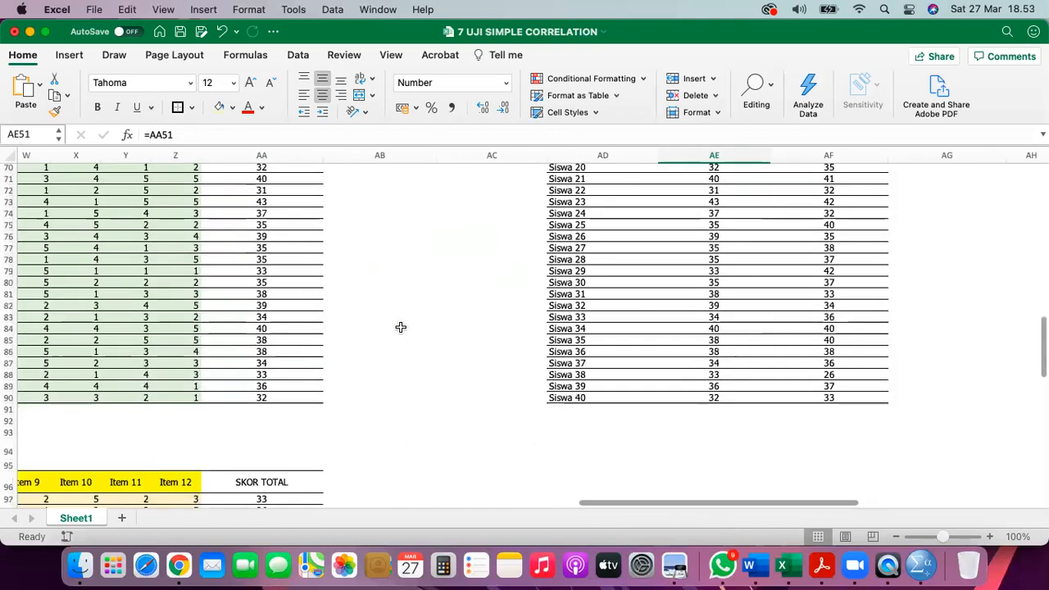
{"action": "left_click", "coordinate": [276, 341]}
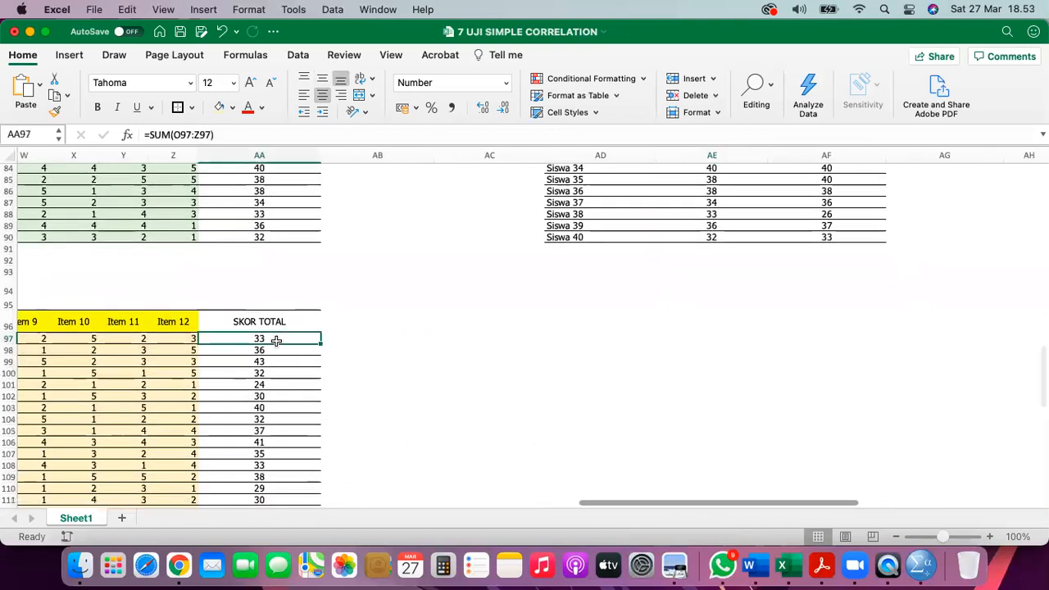
{"action": "scroll", "coordinate": [277, 337], "scroll_direction": "down", "scroll_amount": 5}
{"action": "scroll", "coordinate": [276, 341], "scroll_direction": "down", "scroll_amount": 8}
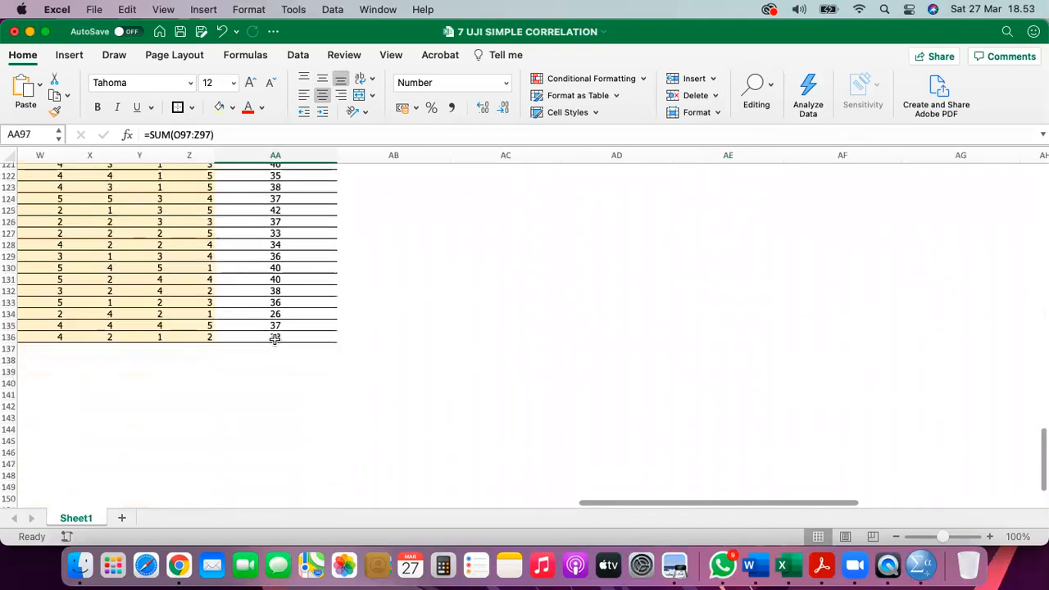
{"action": "left_click", "coordinate": [275, 338], "text": "shift"}
{"action": "scroll", "coordinate": [274, 338], "scroll_direction": "up", "scroll_amount": 10}
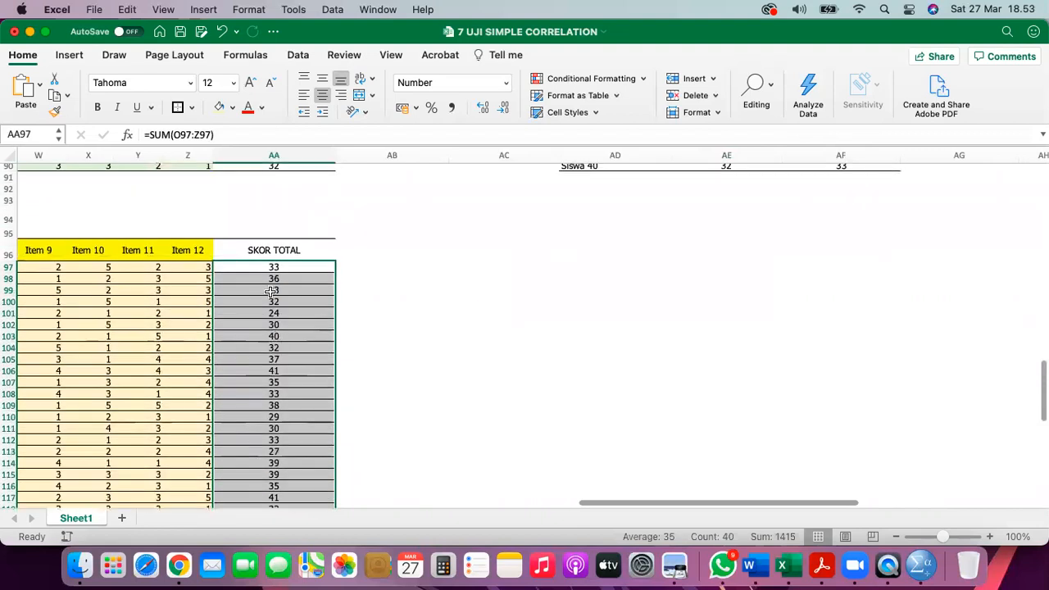
{"action": "right_click", "coordinate": [273, 268]}
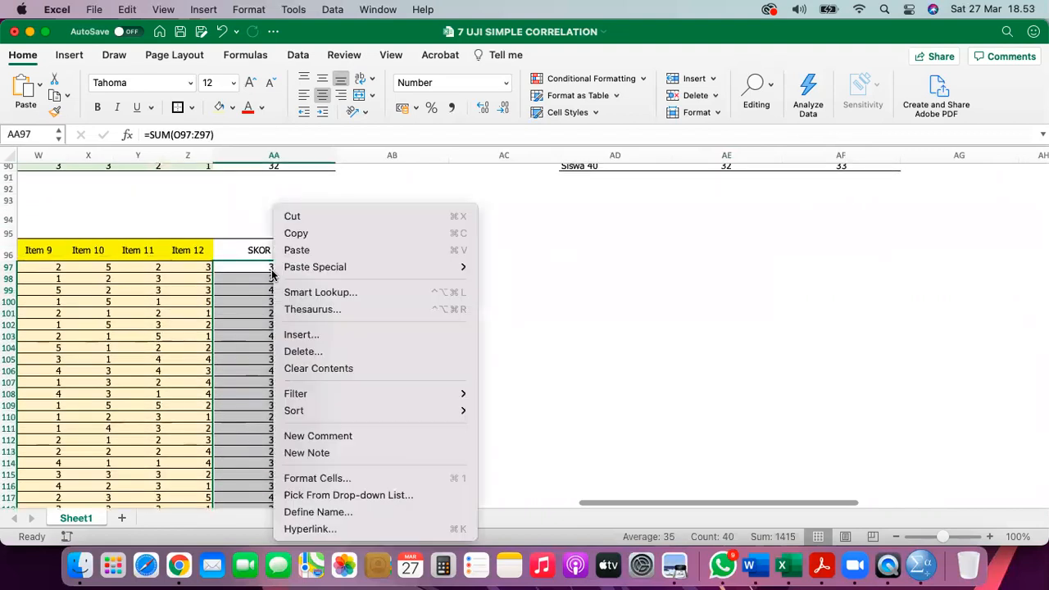
{"action": "left_click", "coordinate": [296, 233]}
- Paste the totals as links into PARTISIPASI BELAJAR starting at AF51
{"action": "scroll", "coordinate": [421, 274], "scroll_direction": "up", "scroll_amount": 18}
{"action": "scroll", "coordinate": [424, 274], "scroll_direction": "right", "scroll_amount": 3}
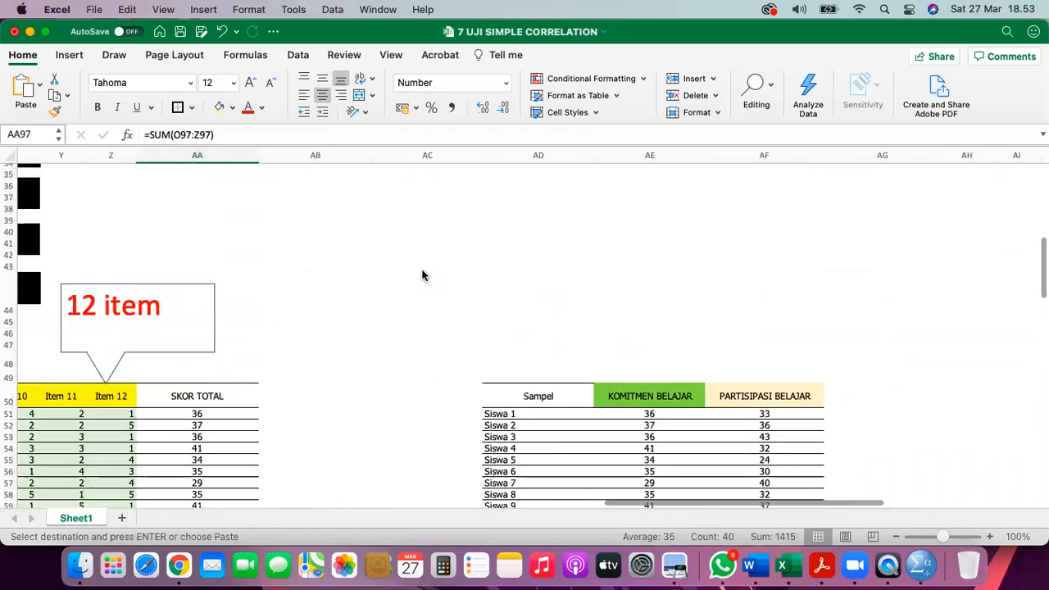
{"action": "scroll", "coordinate": [503, 364], "scroll_direction": "down", "scroll_amount": 5}
{"action": "scroll", "coordinate": [503, 364], "scroll_direction": "right", "scroll_amount": 1}
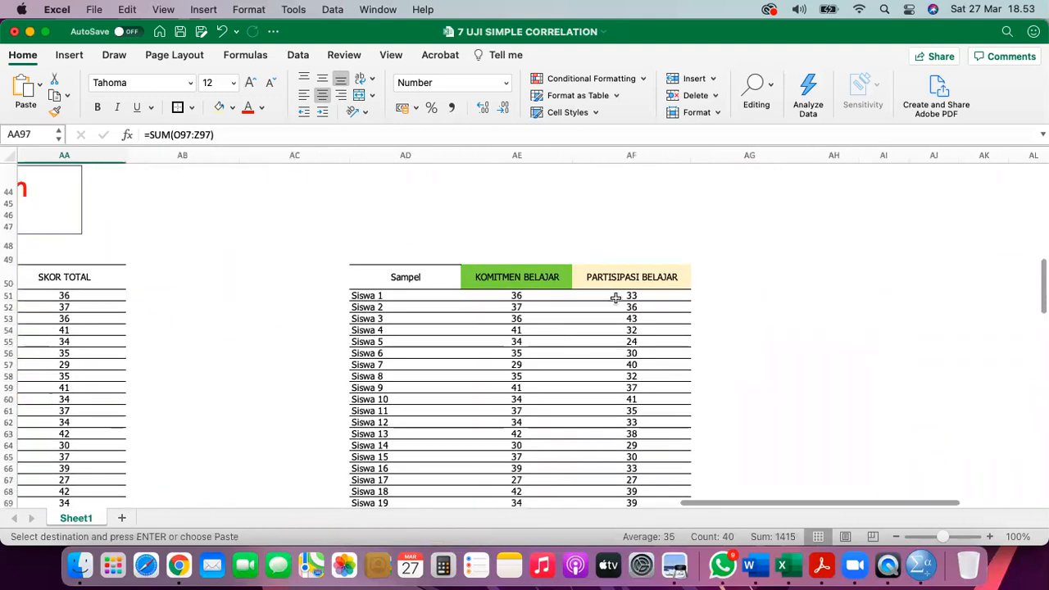
{"action": "left_click", "coordinate": [616, 298]}
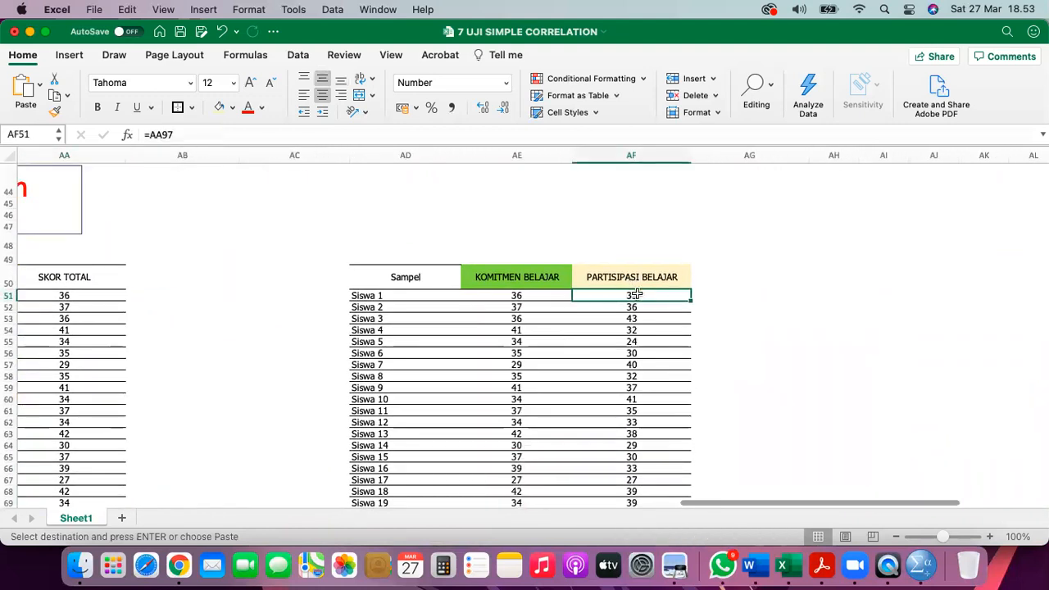
{"action": "right_click", "coordinate": [637, 294]}
{"action": "mouse_move", "coordinate": [674, 267]}
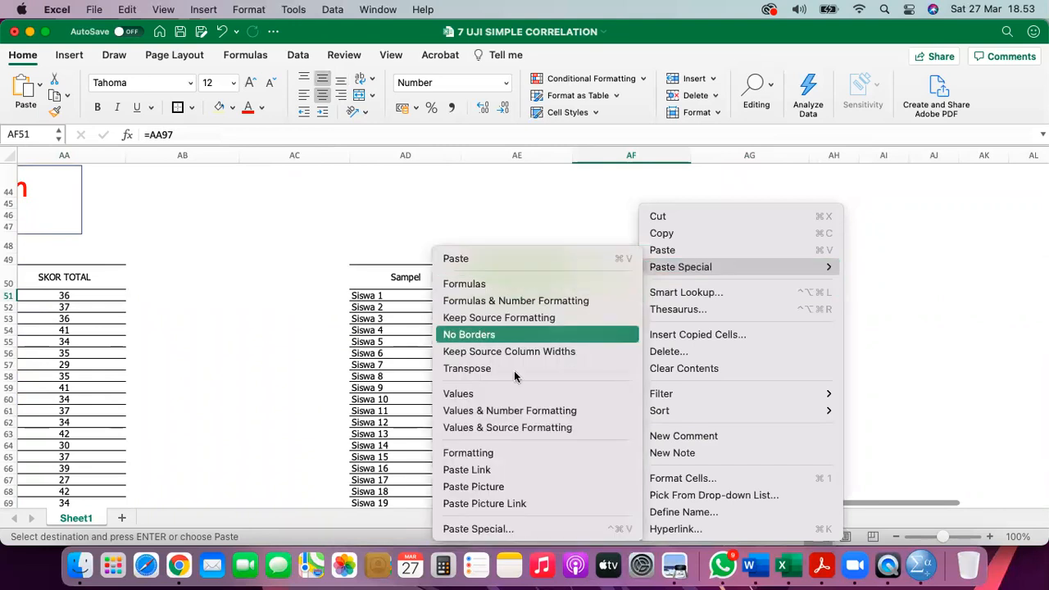
{"action": "left_click", "coordinate": [487, 471]}
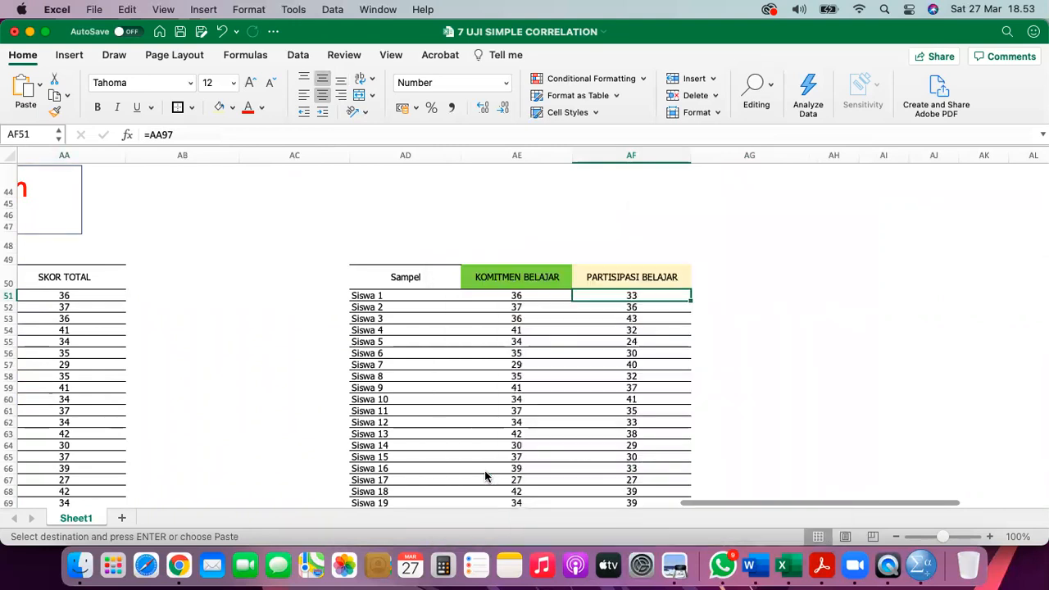
- Test the link by setting Z97 to 4, confirm AF51 shows 34, and save the workbook
{"action": "scroll", "coordinate": [558, 392], "scroll_direction": "down", "scroll_amount": 6}
{"action": "scroll", "coordinate": [558, 392], "scroll_direction": "left", "scroll_amount": 3}
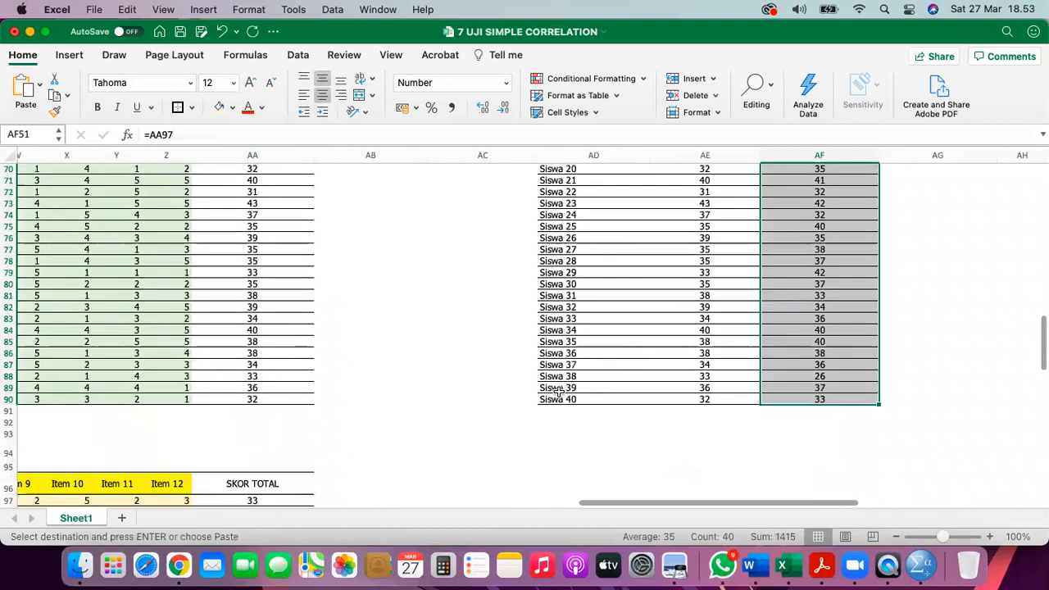
{"action": "scroll", "coordinate": [558, 392], "scroll_direction": "down", "scroll_amount": 6}
{"action": "scroll", "coordinate": [558, 392], "scroll_direction": "left", "scroll_amount": 2}
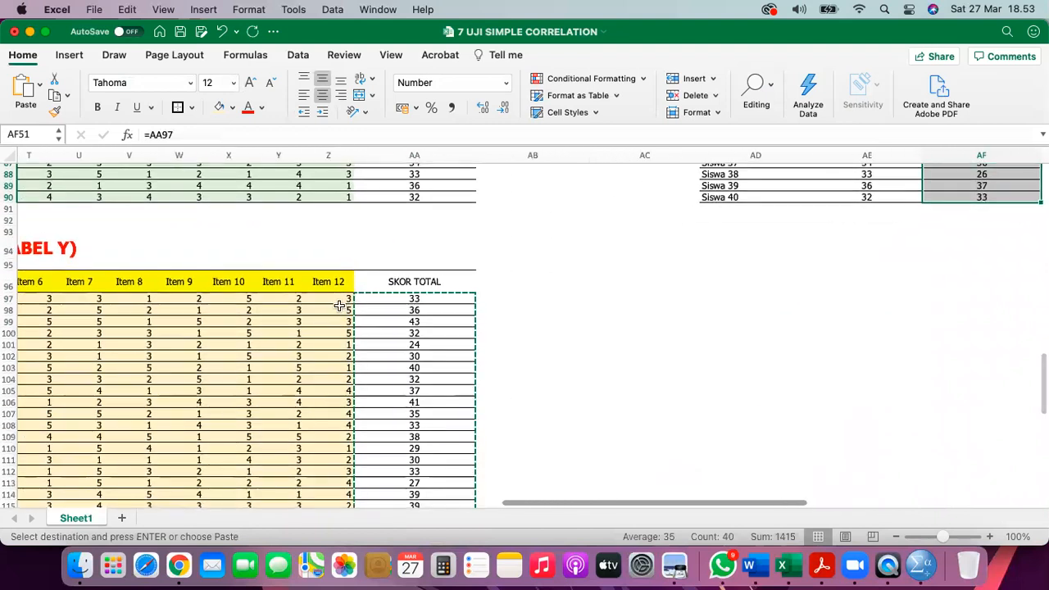
{"action": "left_click", "coordinate": [340, 305]}
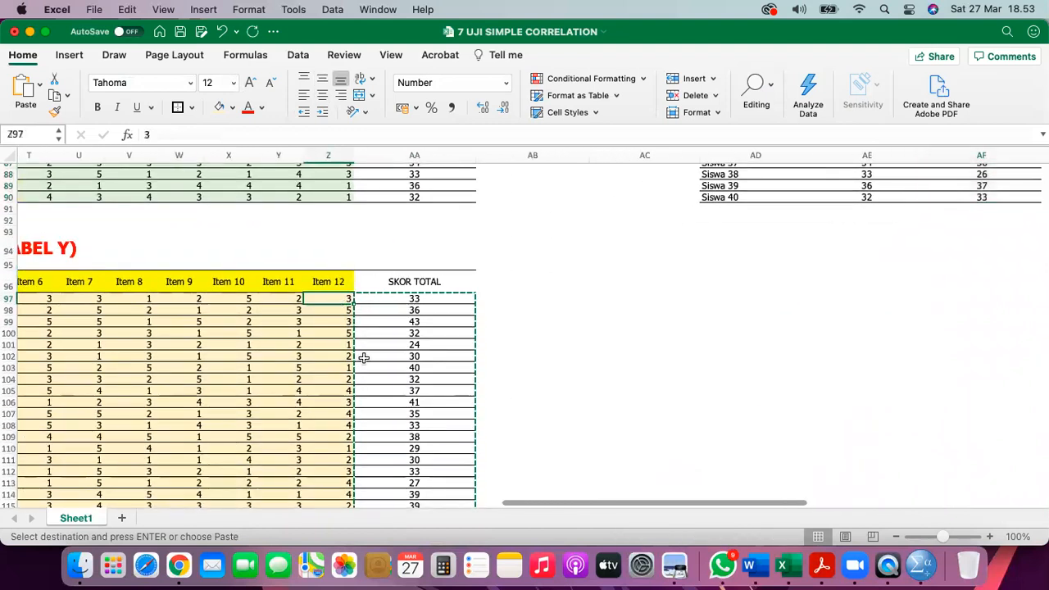
{"action": "type", "text": "4"}
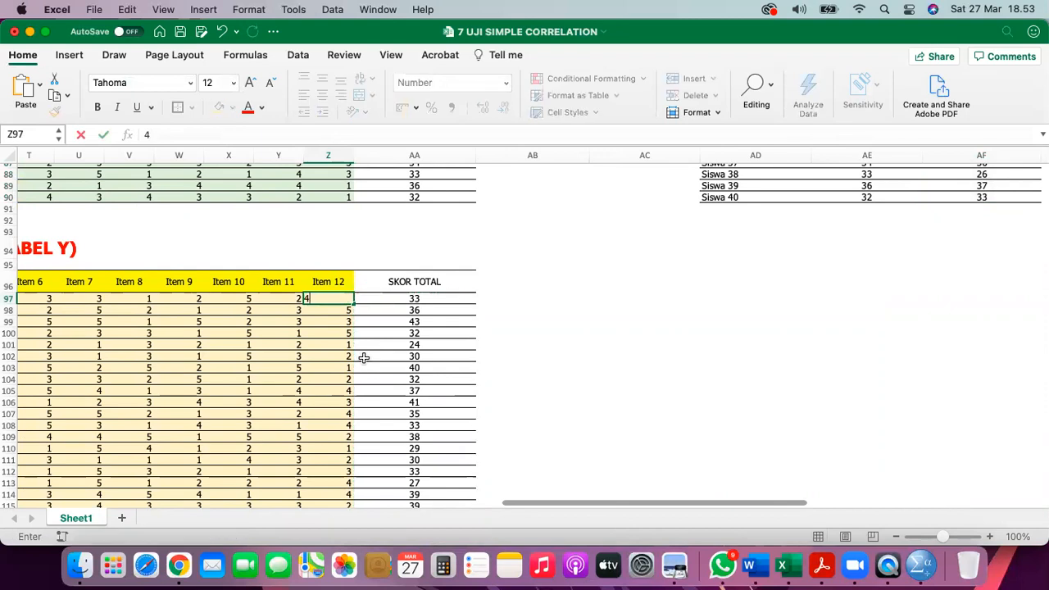
{"action": "key", "text": "Return"}
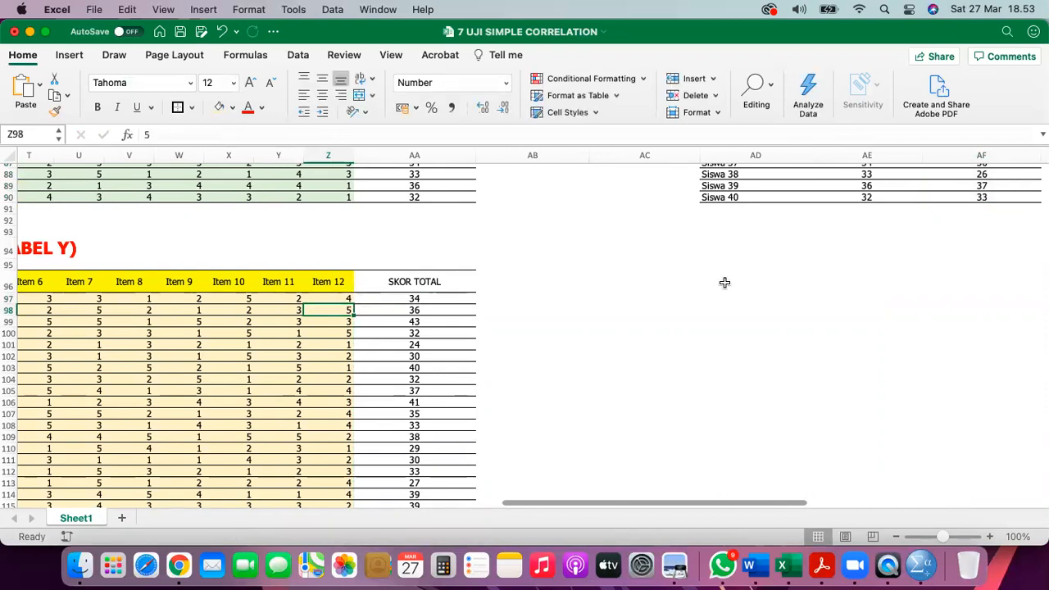
{"action": "scroll", "coordinate": [717, 273], "scroll_direction": "up", "scroll_amount": 5}
{"action": "scroll", "coordinate": [718, 273], "scroll_direction": "right", "scroll_amount": 2}
{"action": "scroll", "coordinate": [717, 273], "scroll_direction": "up", "scroll_amount": 10}
{"action": "scroll", "coordinate": [717, 273], "scroll_direction": "right", "scroll_amount": 3}
{"action": "left_click", "coordinate": [726, 266]}
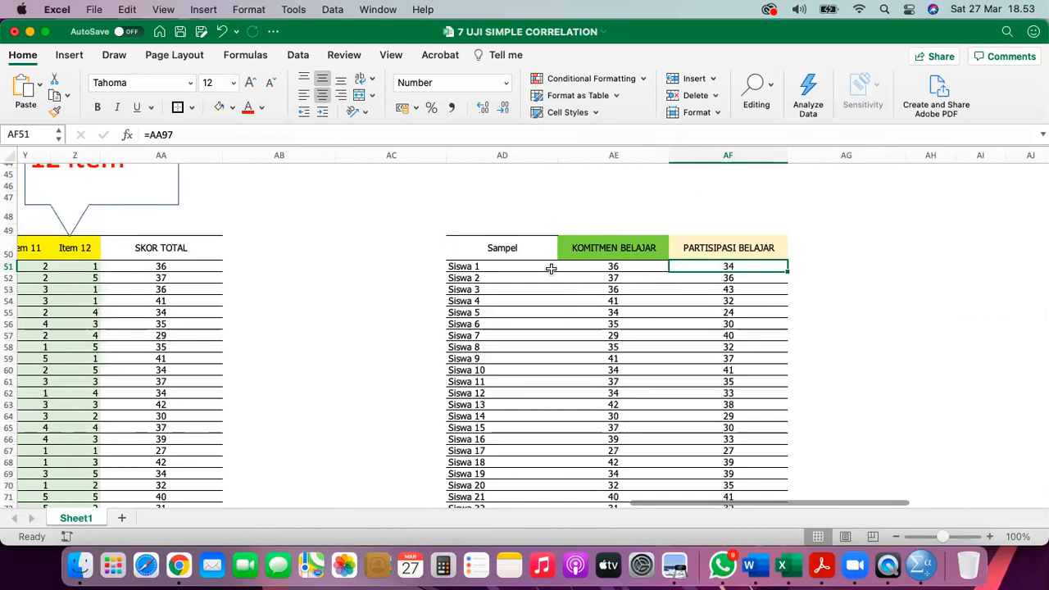
{"action": "left_click", "coordinate": [181, 32]}
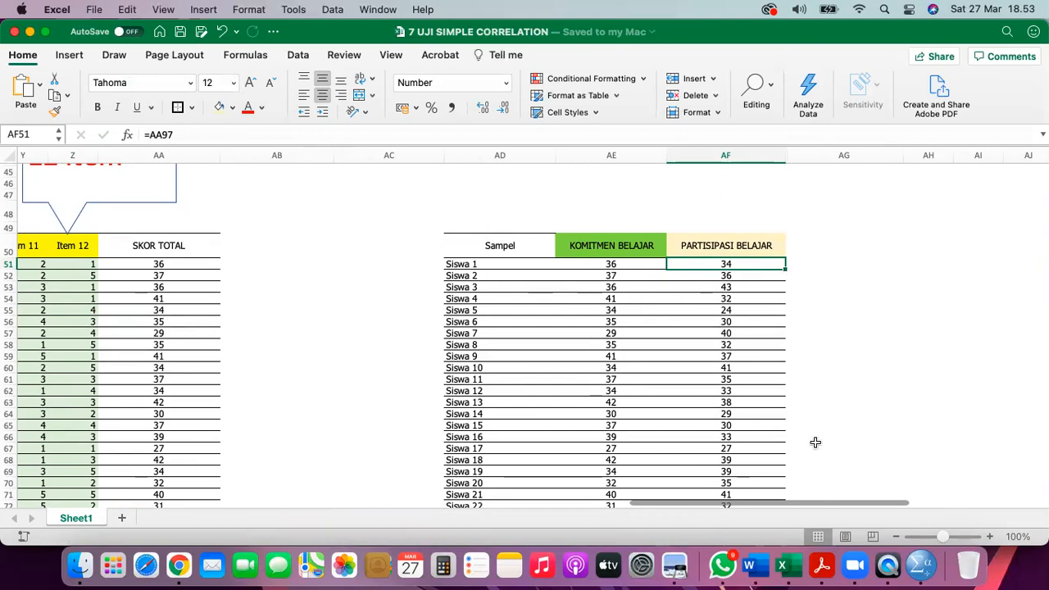
{"action": "left_click", "coordinate": [758, 562]}
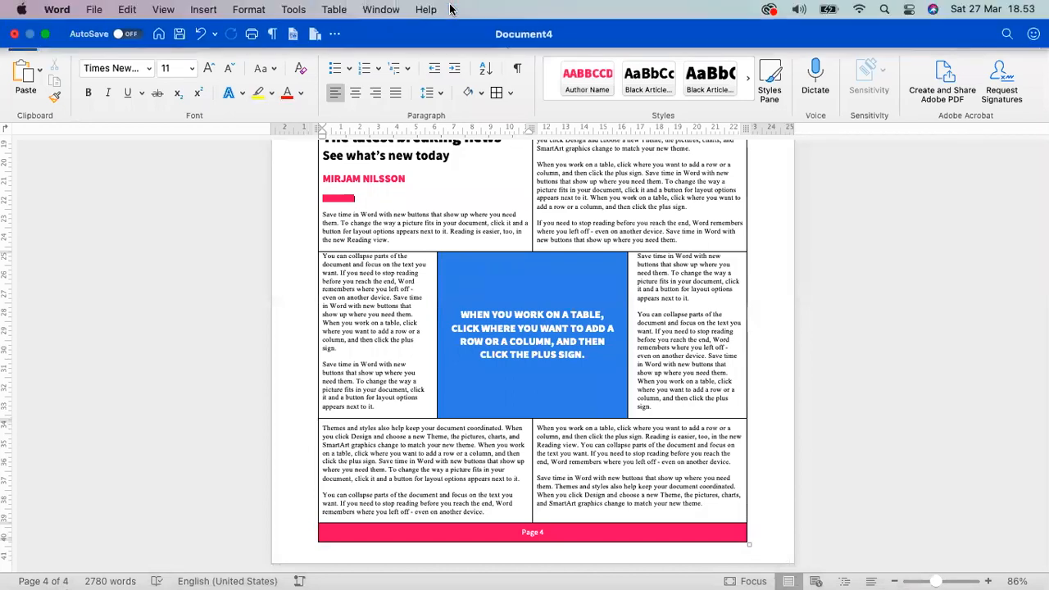
- Open the recent report '7 LAPORAN UJI SIMPLE CORRELATION' and select the empty cell beside Nama
{"action": "left_click", "coordinate": [379, 10]}
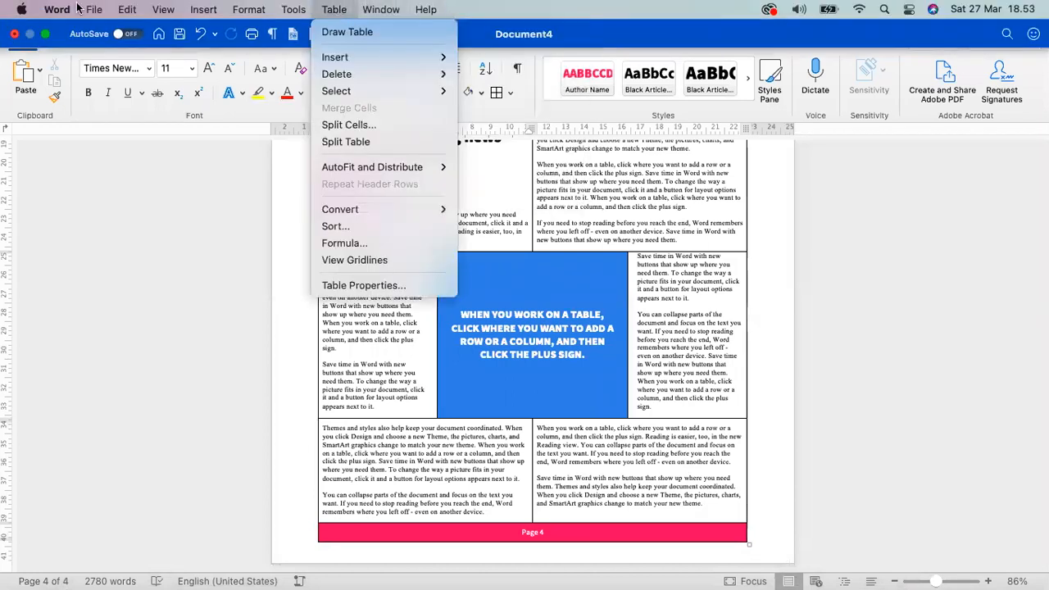
{"action": "mouse_move", "coordinate": [133, 85]}
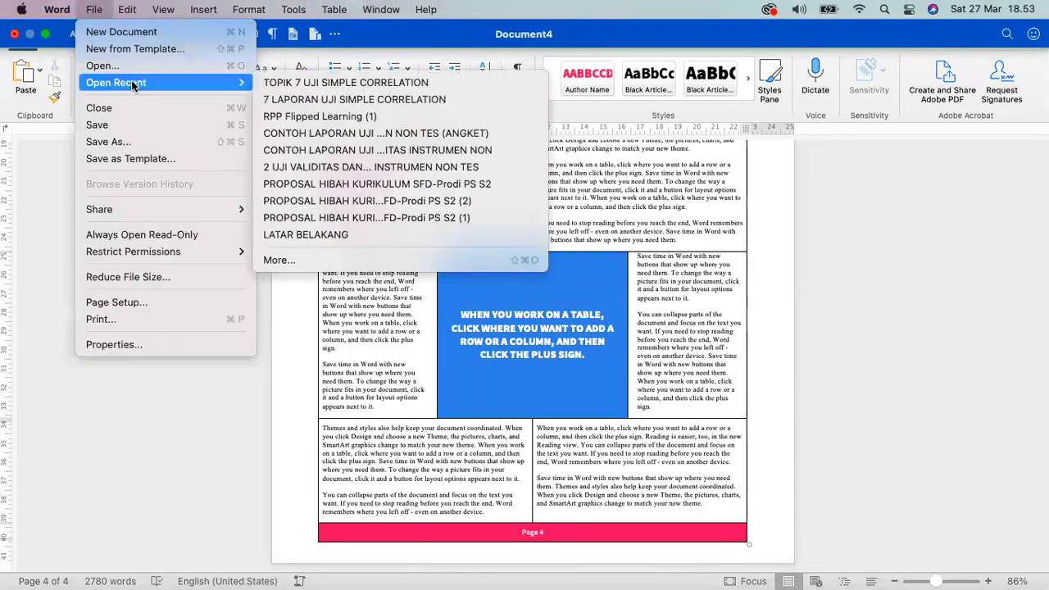
{"action": "left_click", "coordinate": [326, 102]}
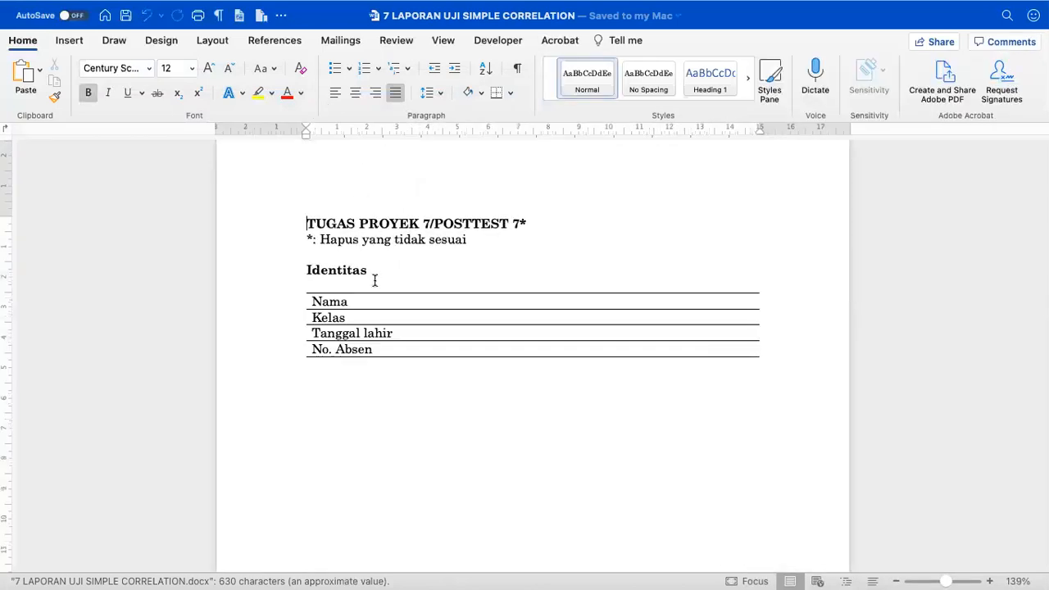
{"action": "left_click", "coordinate": [334, 302]}
{"action": "left_click", "coordinate": [473, 298]}
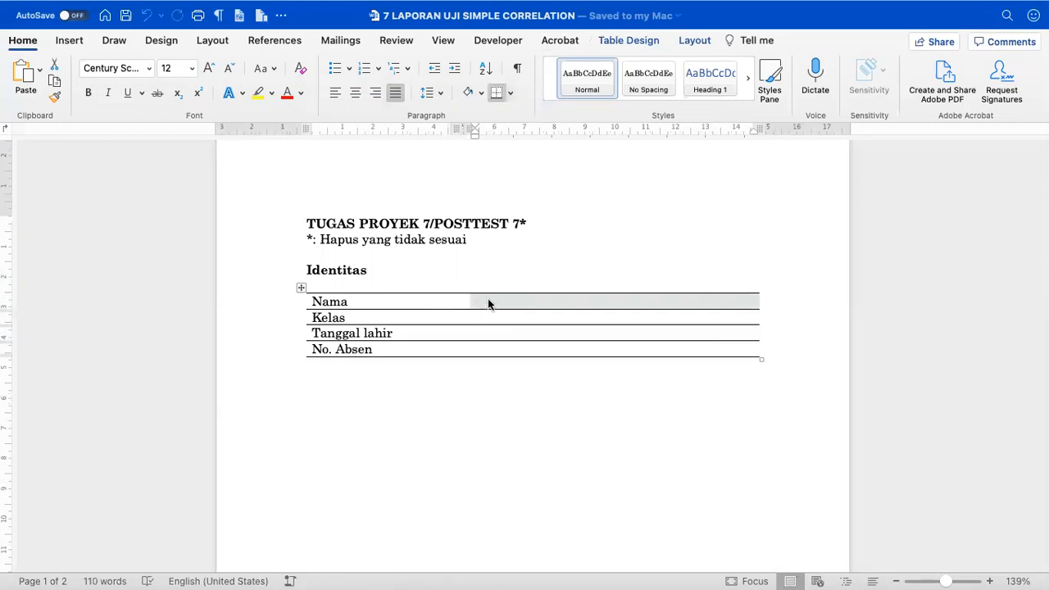
- Enter the student's name, class, birth date and No. Absen 7, then save the report
{"action": "left_click", "coordinate": [482, 301]}
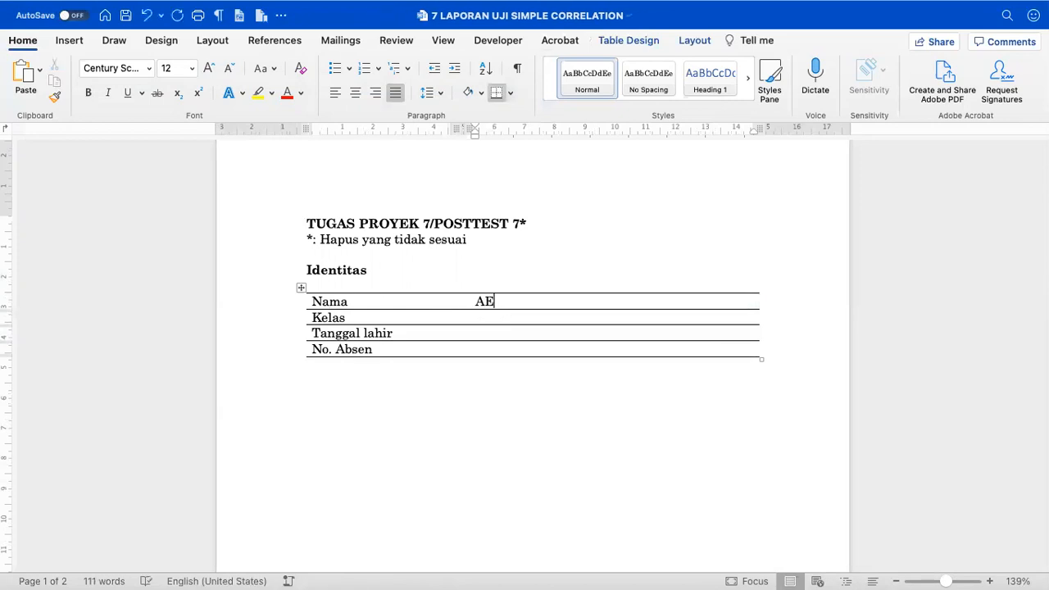
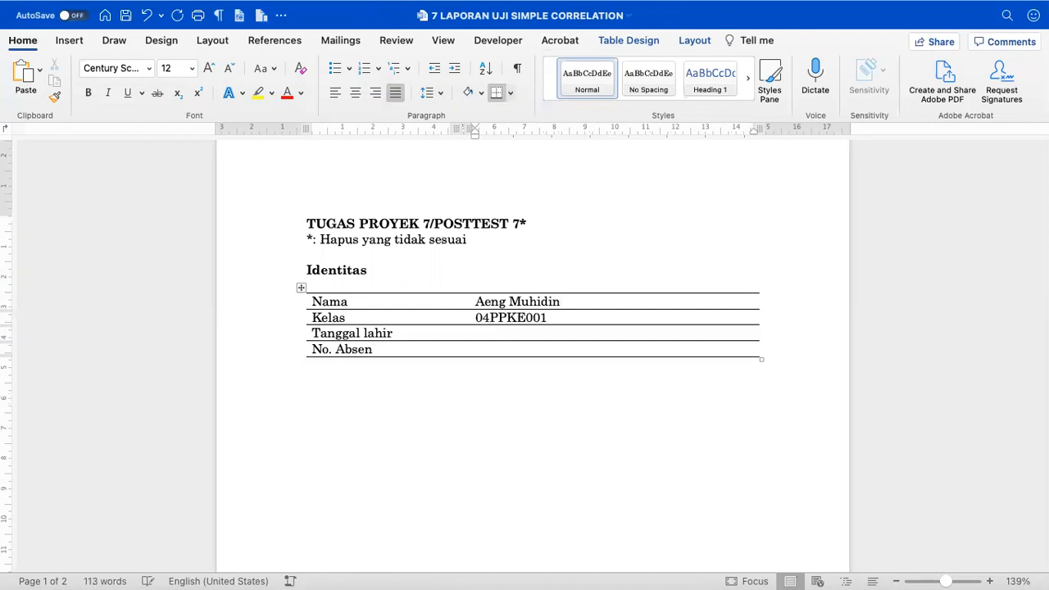
{"action": "key", "text": "BackSpace"}
{"action": "key", "text": "BackSpace"}
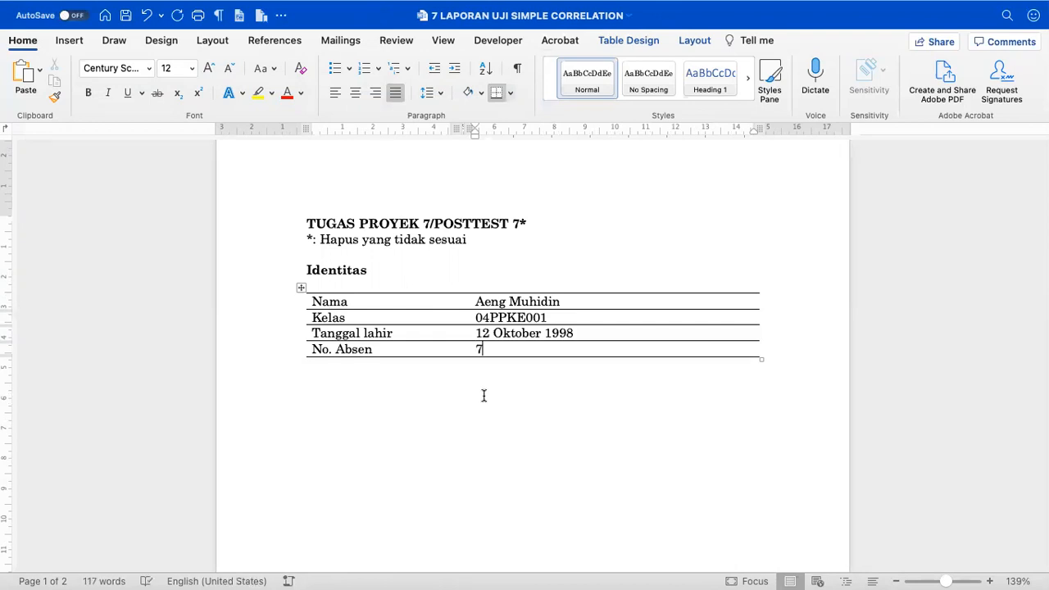
{"action": "scroll", "coordinate": [484, 396], "scroll_direction": "down", "scroll_amount": 3}
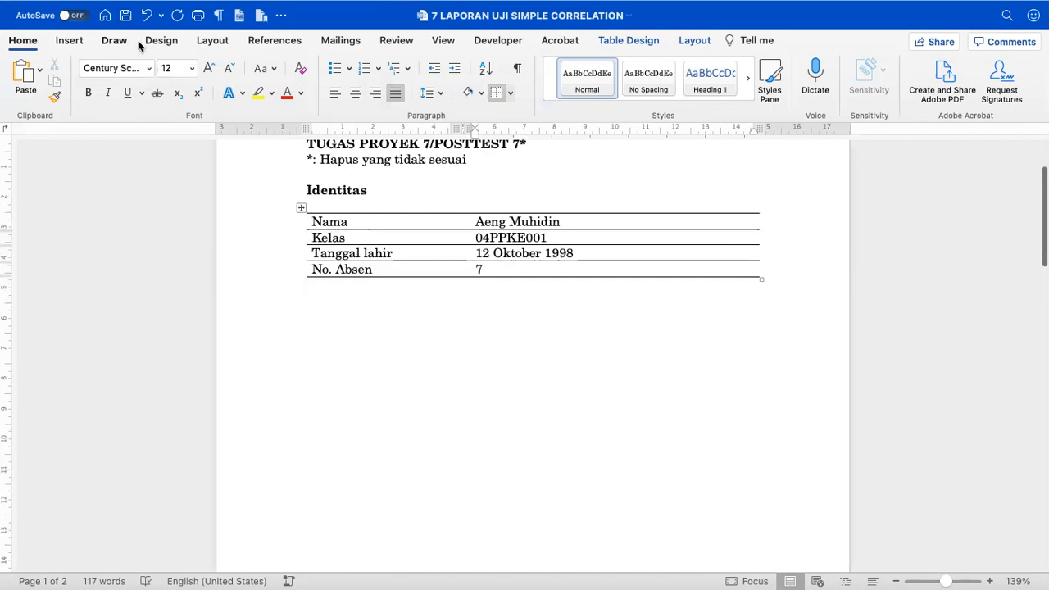
{"action": "left_click", "coordinate": [125, 15]}
- Add a bullet '* Dihapus yang perlu' below the page-2 report heading
{"action": "scroll", "coordinate": [364, 300], "scroll_direction": "down", "scroll_amount": 4}
{"action": "scroll", "coordinate": [364, 300], "scroll_direction": "down", "scroll_amount": 10}
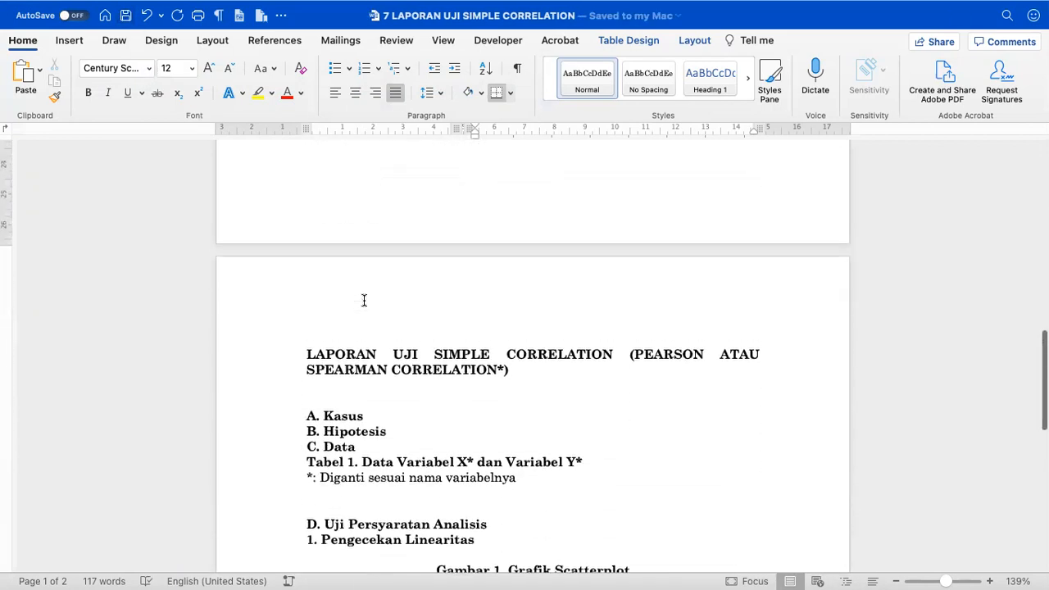
{"action": "left_click", "coordinate": [312, 349]}
{"action": "scroll", "coordinate": [308, 312], "scroll_direction": "down", "scroll_amount": 3}
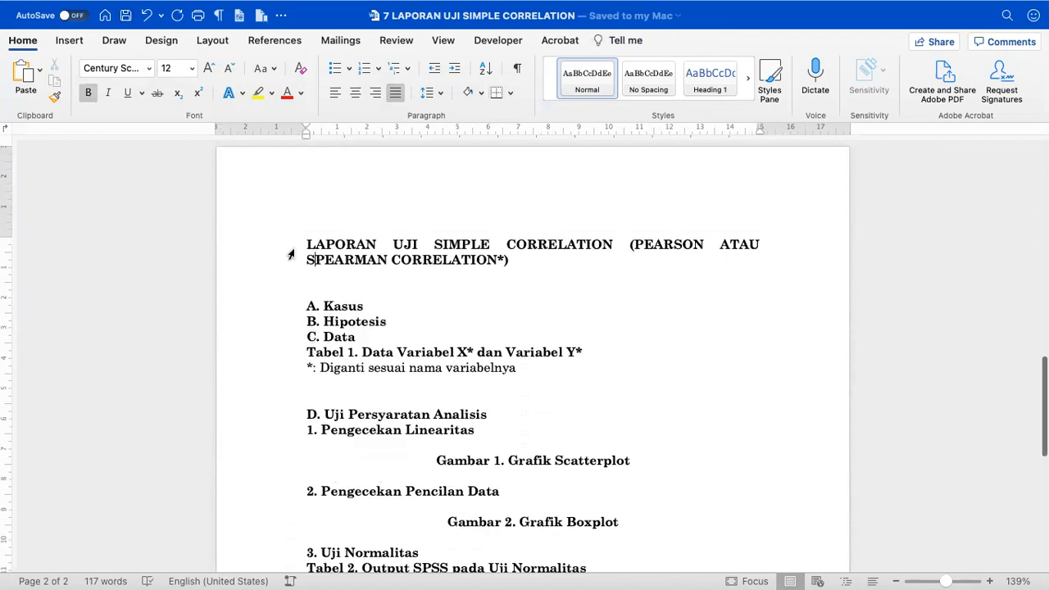
{"action": "left_click", "coordinate": [290, 252]}
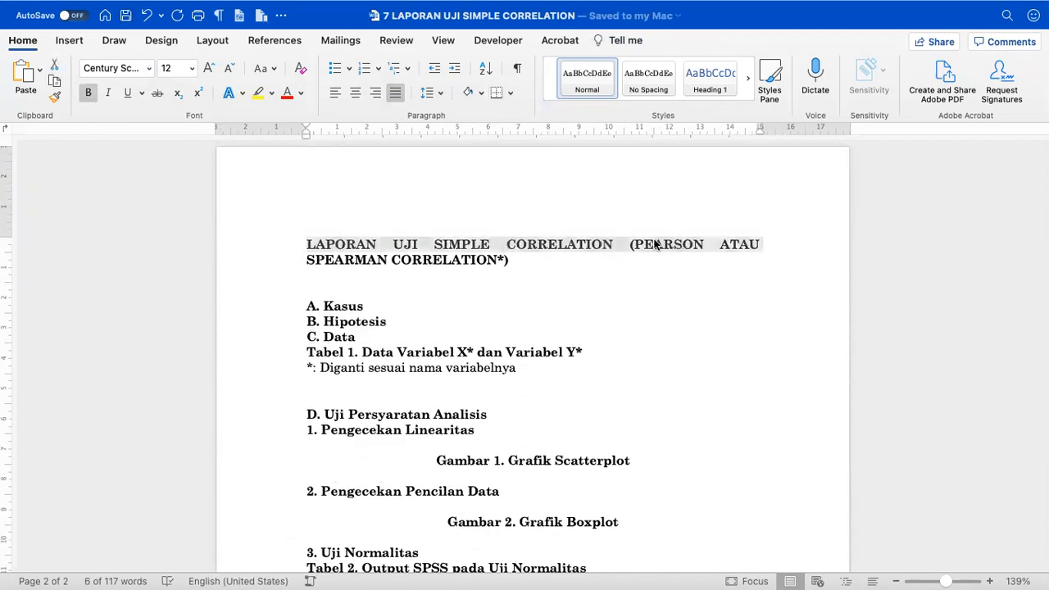
{"action": "left_click", "coordinate": [548, 260]}
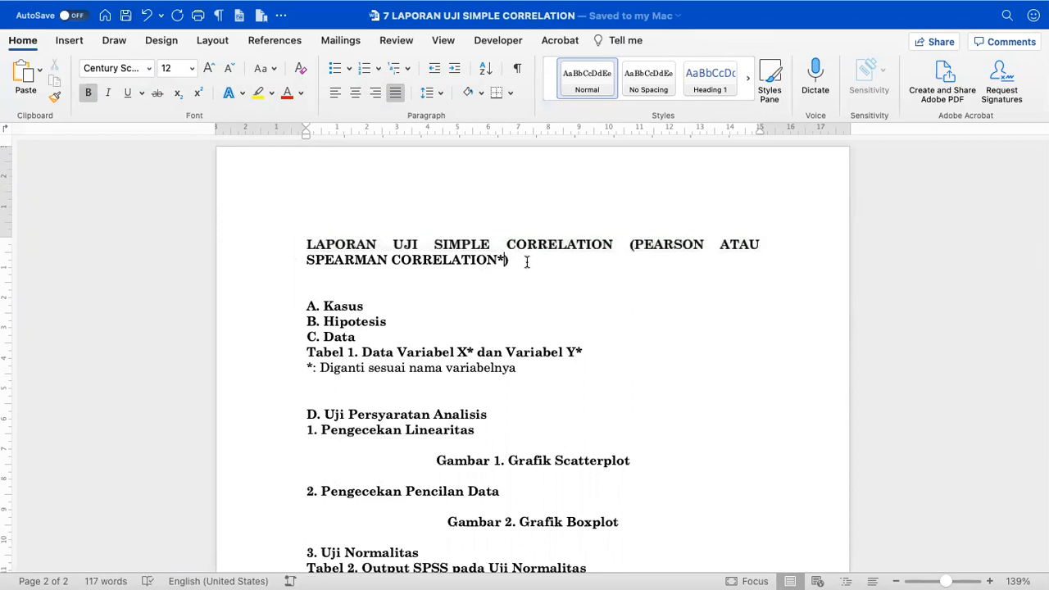
{"action": "key", "text": "Return"}
{"action": "type", "text": "*"}
{"action": "type", "text": " Diha"}
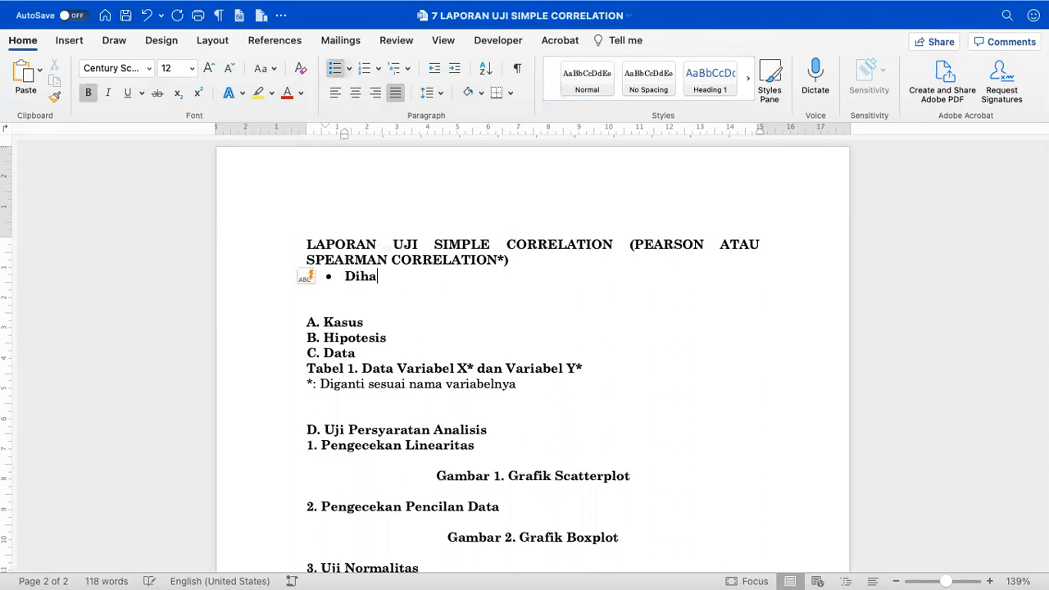
{"action": "type", "text": "pus yang perlu"}
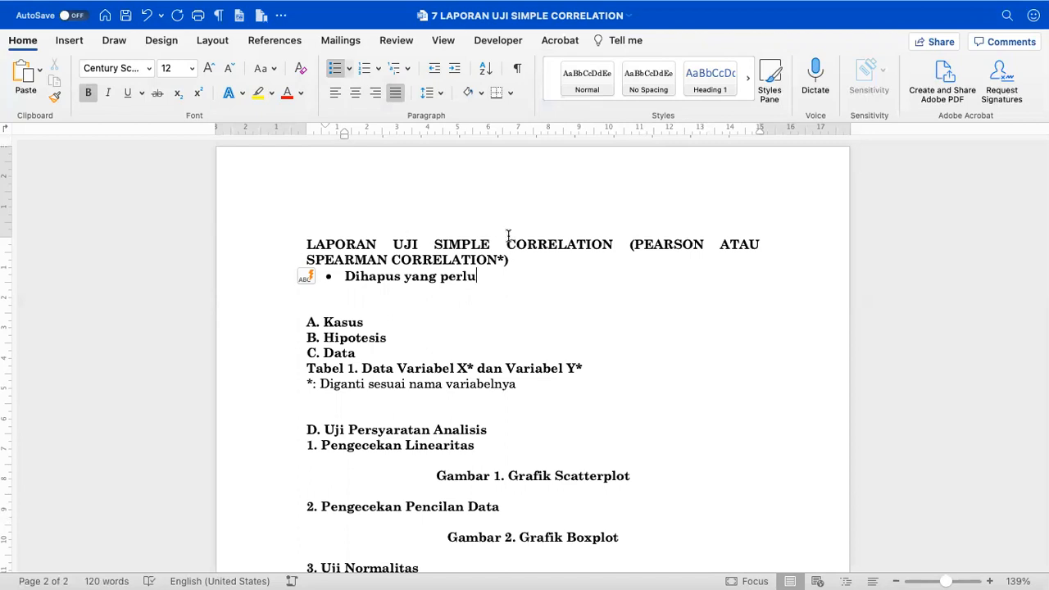
- Add blank lines under A. Kasus without automatic list formatting, then return to Excel
{"action": "left_click", "coordinate": [401, 289]}
{"action": "scroll", "coordinate": [401, 287], "scroll_direction": "down", "scroll_amount": 1}
{"action": "left_click", "coordinate": [371, 301]}
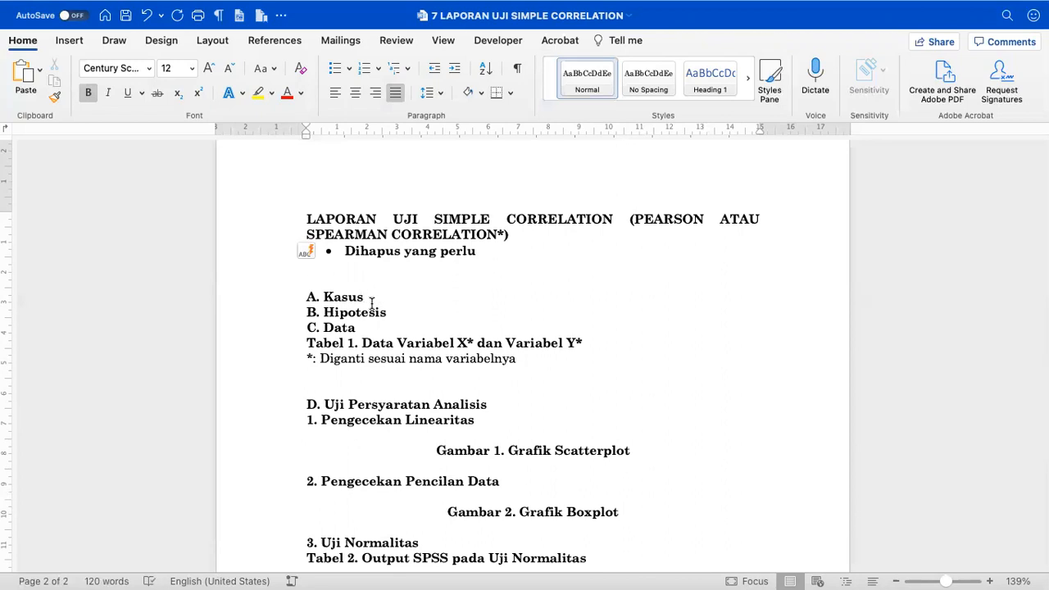
{"action": "key", "text": "Return"}
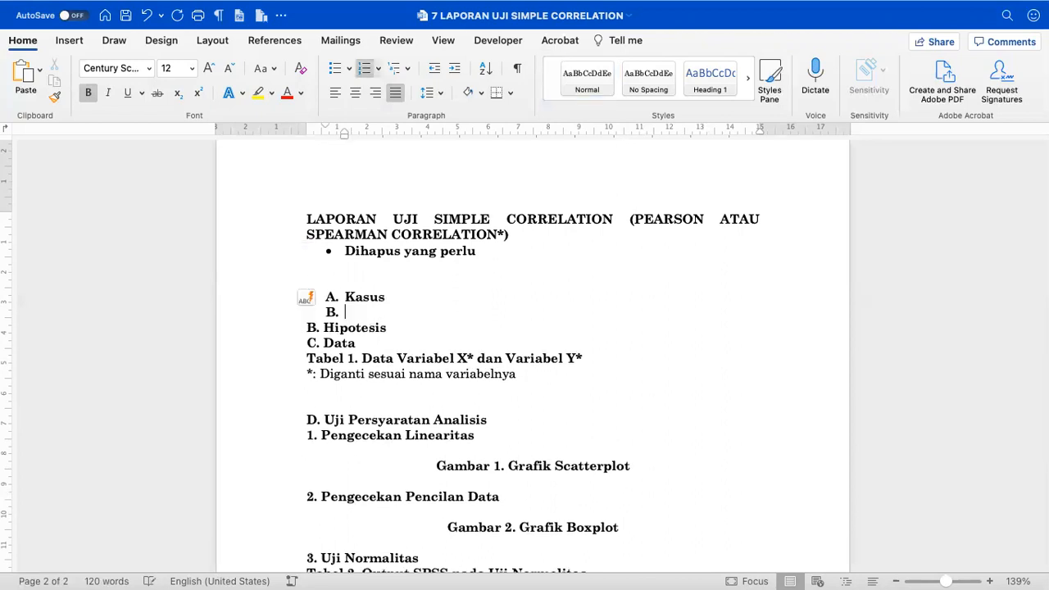
{"action": "key", "text": "super+z"}
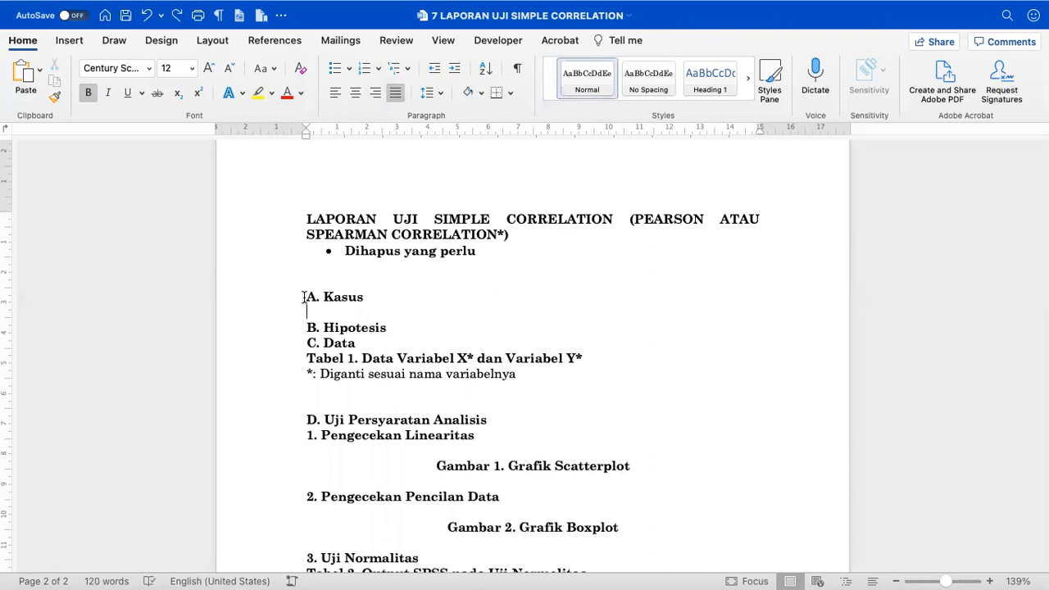
{"action": "left_click_drag", "start_coordinate": [307, 134], "coordinate": [306, 135]}
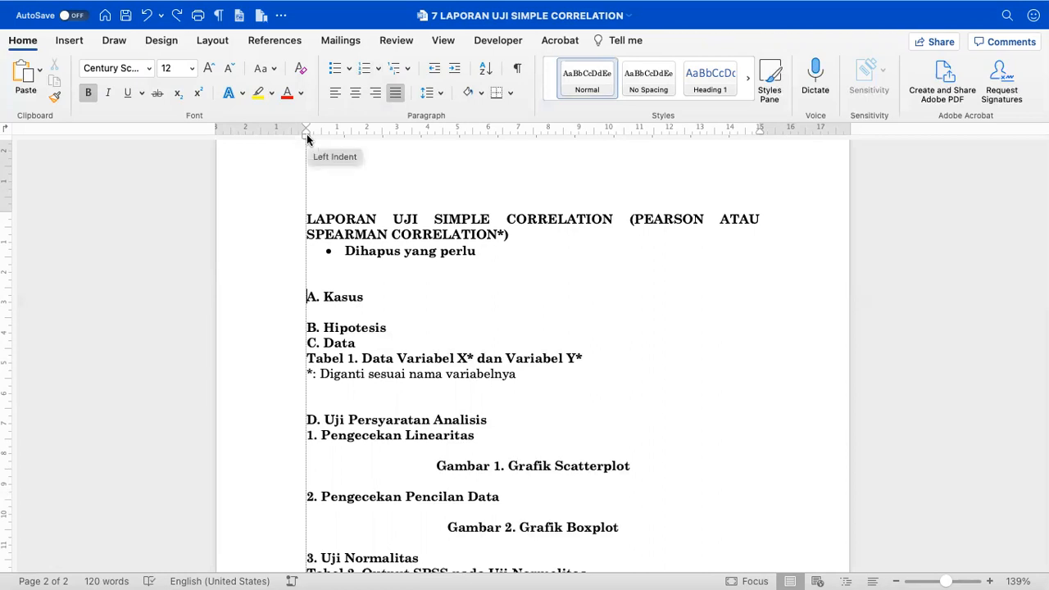
{"action": "left_click_drag", "start_coordinate": [307, 134], "coordinate": [307, 134]}
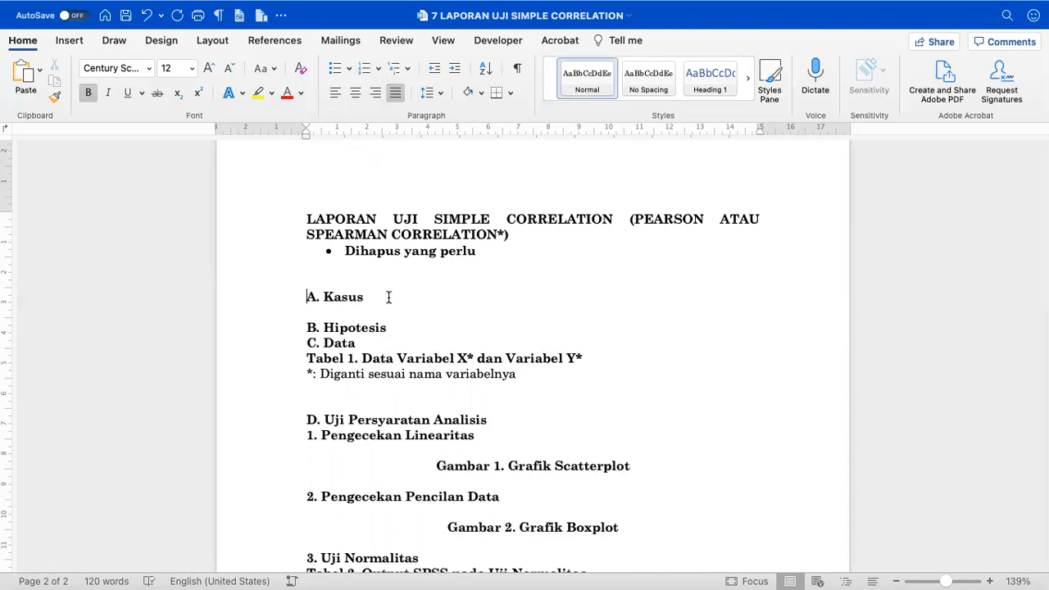
{"action": "key", "text": "Return"}
{"action": "key", "text": "Return"}
{"action": "key", "text": "Return"}
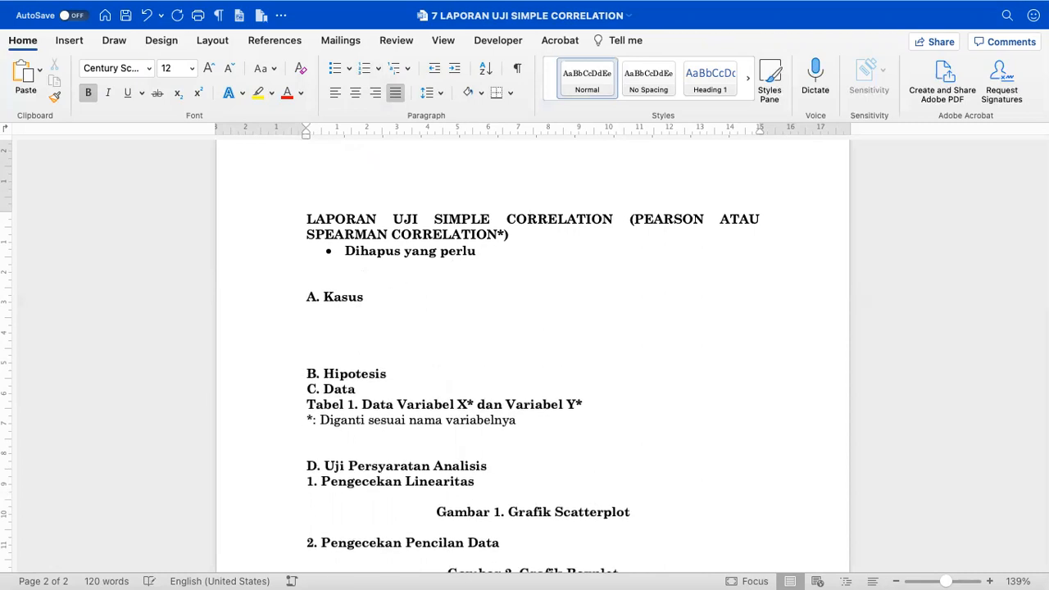
{"action": "key", "text": "super+Tab"}
{"action": "scroll", "coordinate": [271, 275], "scroll_direction": "left", "scroll_amount": 15}
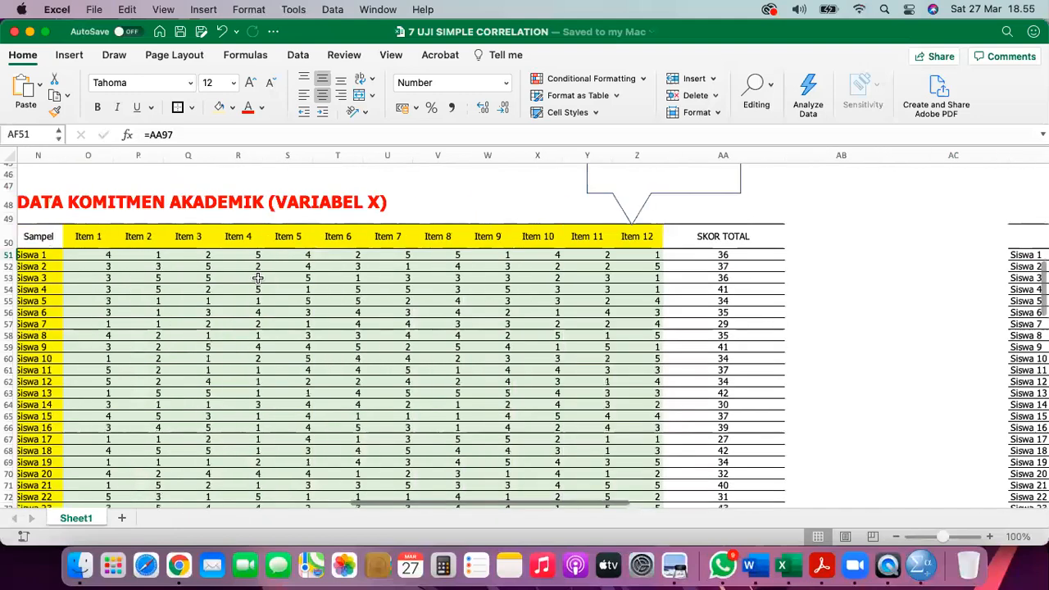
- Select all of the KASUS PENELITIAN case text in Excel's text box and return to Word
{"action": "scroll", "coordinate": [287, 272], "scroll_direction": "left", "scroll_amount": 5}
{"action": "scroll", "coordinate": [287, 272], "scroll_direction": "up", "scroll_amount": 10}
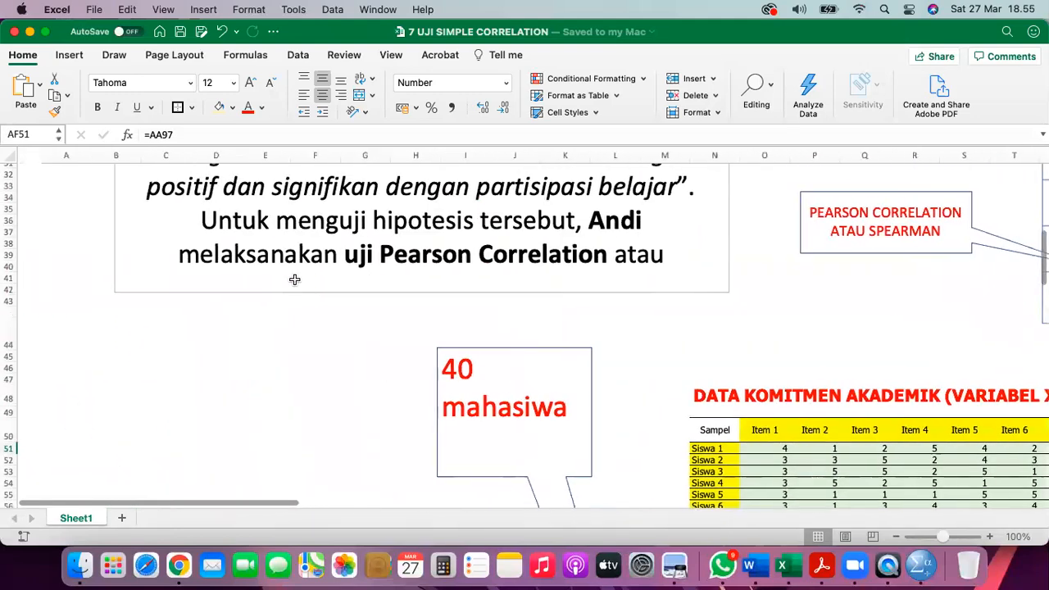
{"action": "scroll", "coordinate": [294, 280], "scroll_direction": "up", "scroll_amount": 5}
{"action": "left_click", "coordinate": [276, 244]}
{"action": "scroll", "coordinate": [300, 232], "scroll_direction": "up", "scroll_amount": 6}
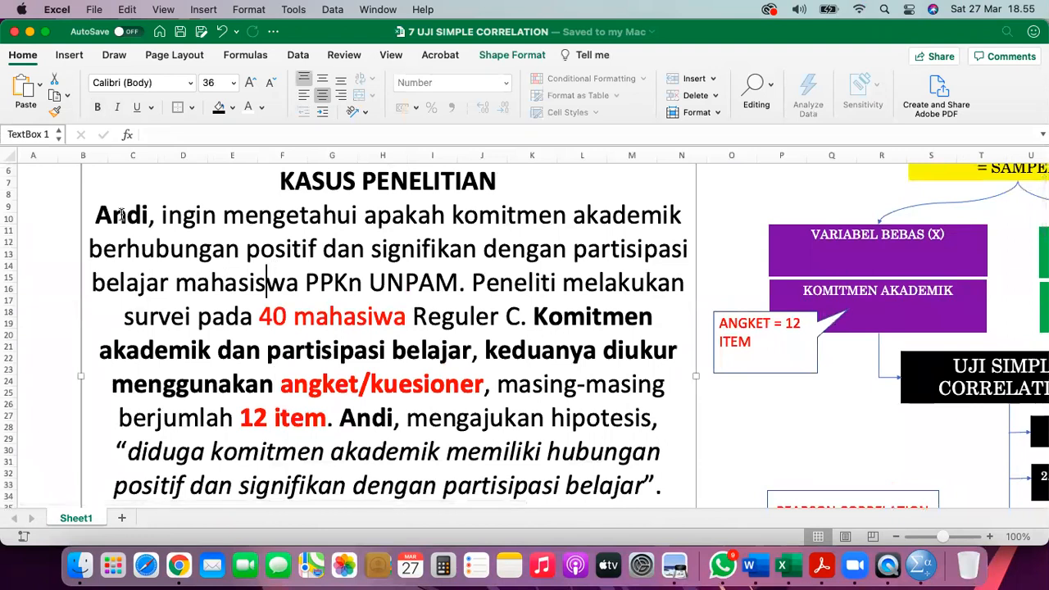
{"action": "left_click_drag", "start_coordinate": [96, 215], "coordinate": [299, 283]}
{"action": "scroll", "coordinate": [273, 289], "scroll_direction": "down", "scroll_amount": 2}
{"action": "scroll", "coordinate": [305, 303], "scroll_direction": "down", "scroll_amount": 5}
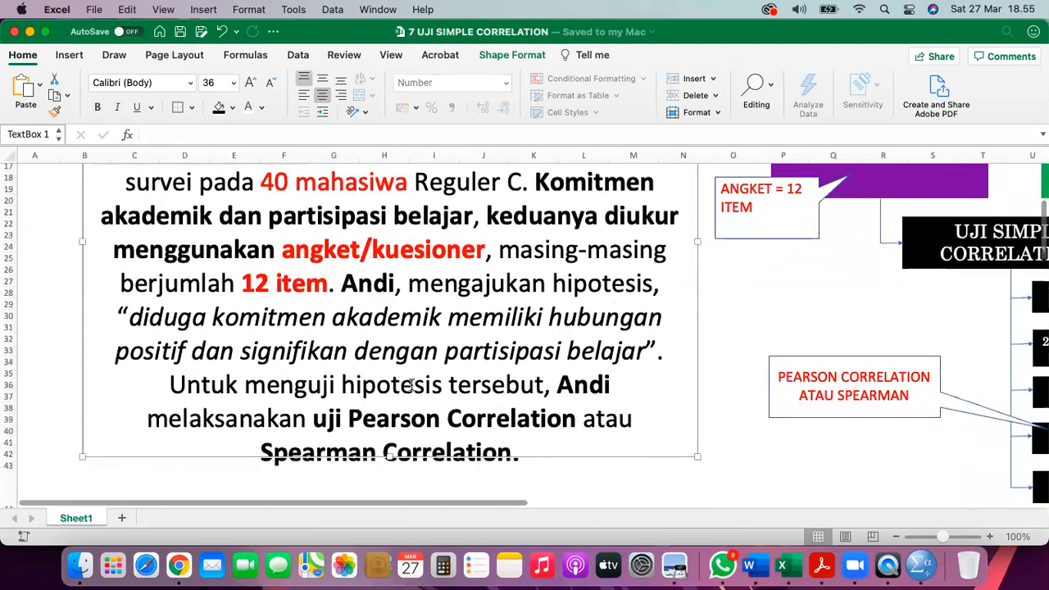
{"action": "left_click", "coordinate": [518, 399], "text": "shift"}
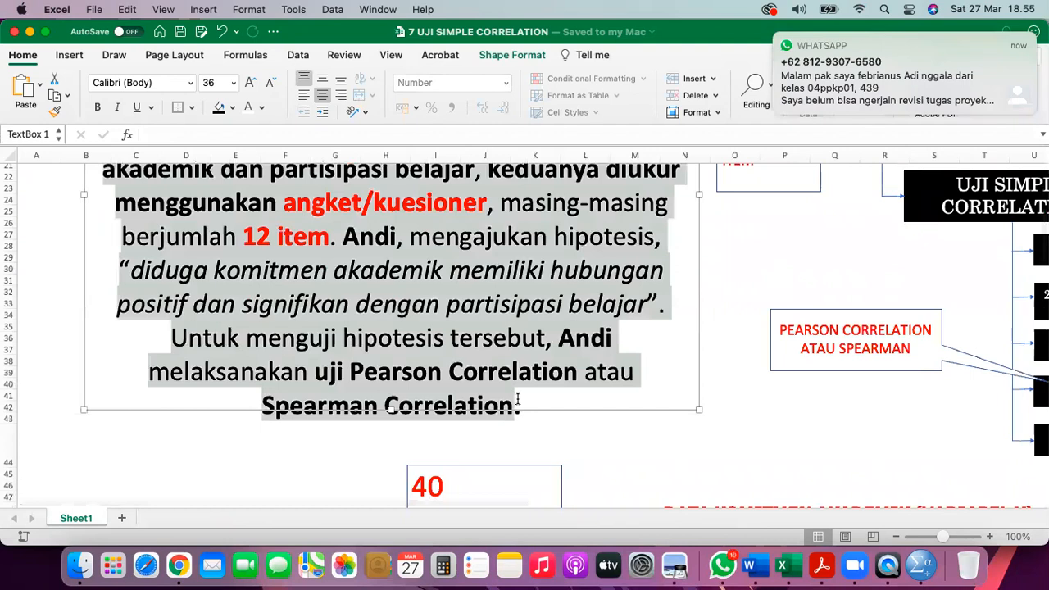
{"action": "scroll", "coordinate": [484, 350], "scroll_direction": "up", "scroll_amount": 5}
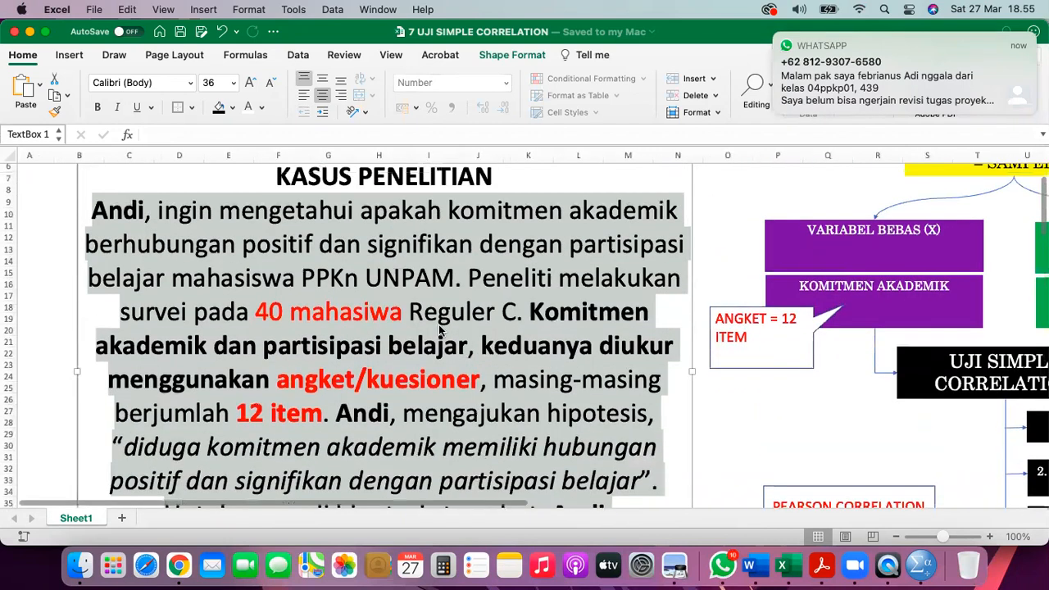
{"action": "left_click", "coordinate": [372, 214]}
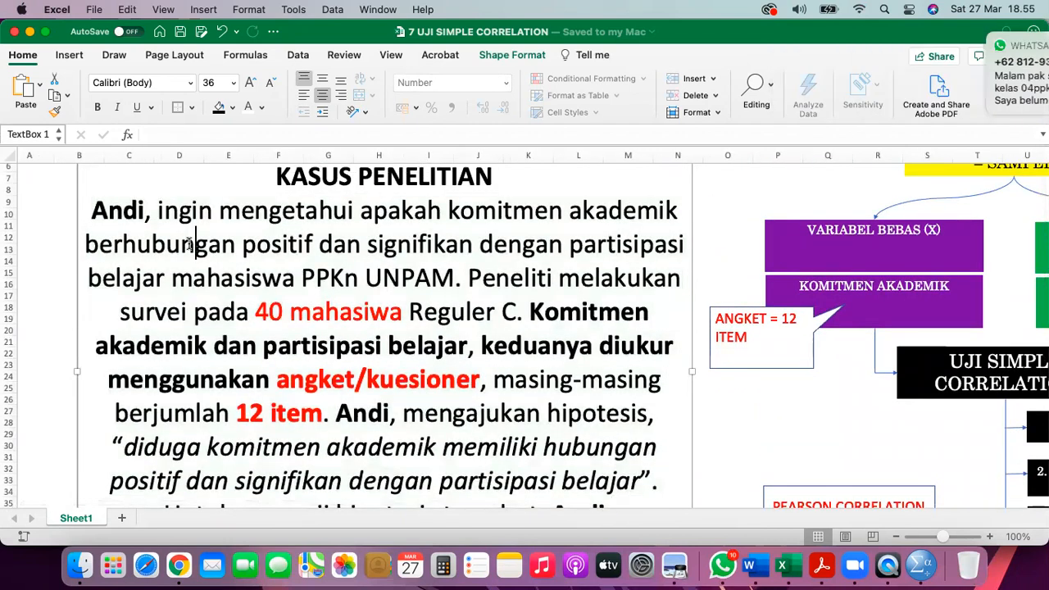
{"action": "key", "text": "super+a"}
{"action": "key", "text": "super+c"}
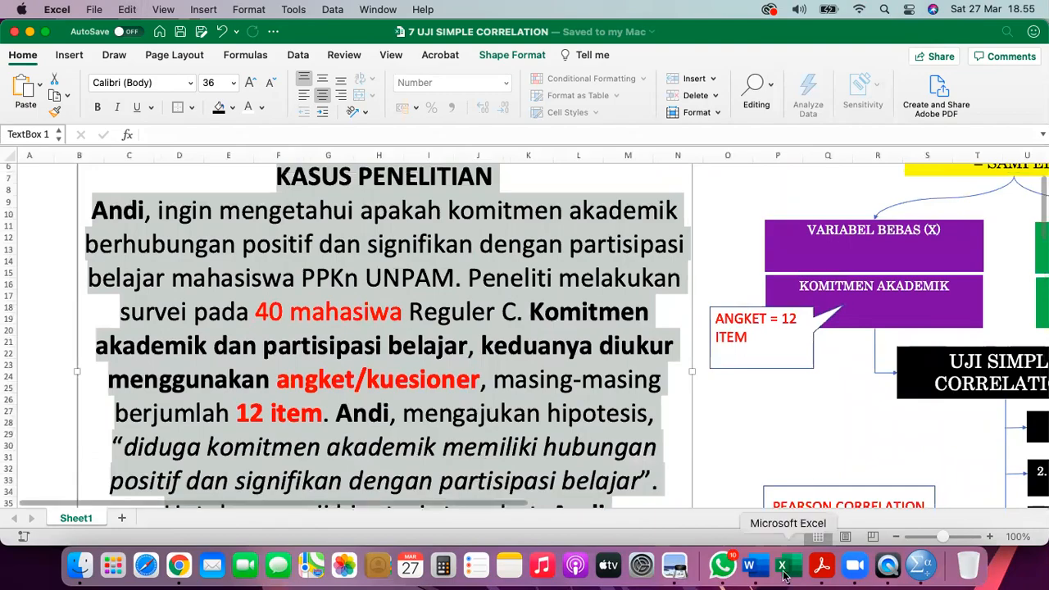
{"action": "left_click", "coordinate": [753, 566]}
- Paste the case text under A. Kasus and delete its KASUS PENELITIAN title and blank line
{"action": "left_click", "coordinate": [449, 297]}
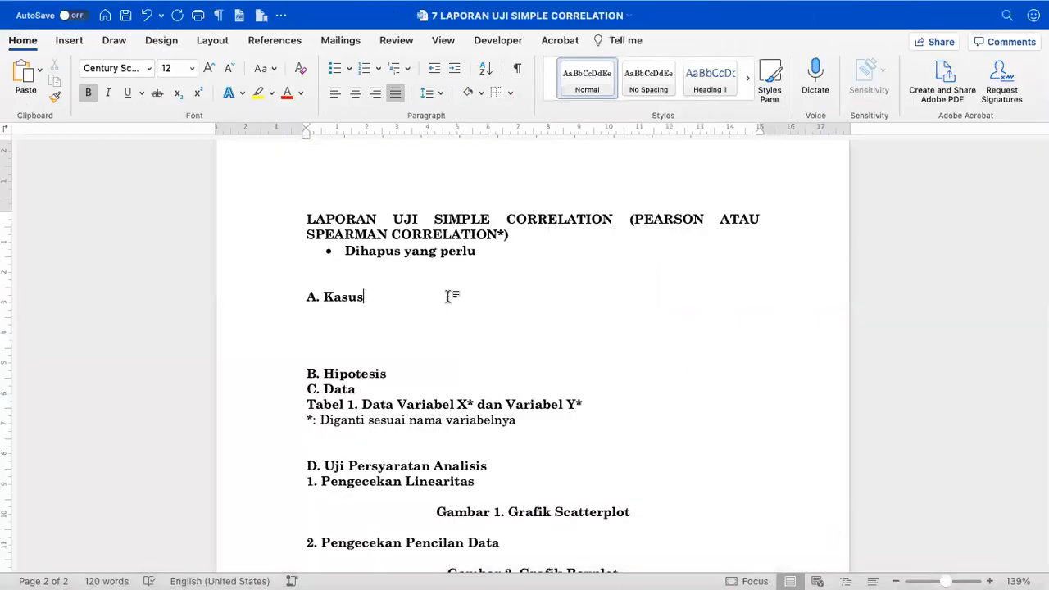
{"action": "key", "text": "Down"}
{"action": "key", "text": "Return"}
{"action": "key", "text": "Return"}
{"action": "key", "text": "super+v"}
{"action": "left_click", "coordinate": [275, 333]}
{"action": "key", "text": "shift+Down"}
{"action": "key", "text": "BackSpace"}
{"action": "key", "text": "Up"}
{"action": "key", "text": "Delete"}
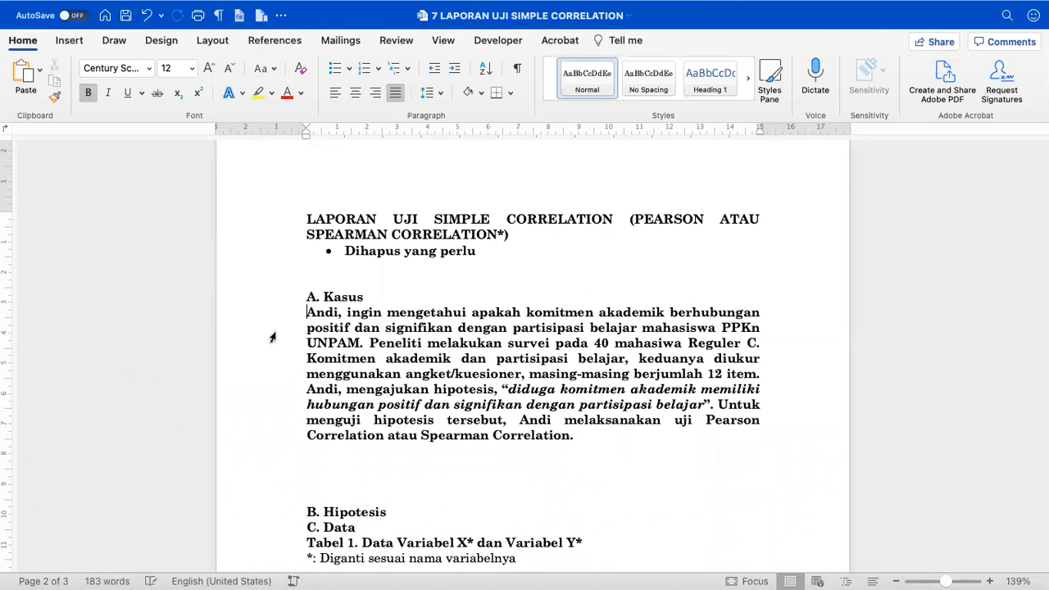
- Remove bold from the case paragraph and delete the empty lines above B. Hipotesis
{"action": "triple_click", "coordinate": [591, 431]}
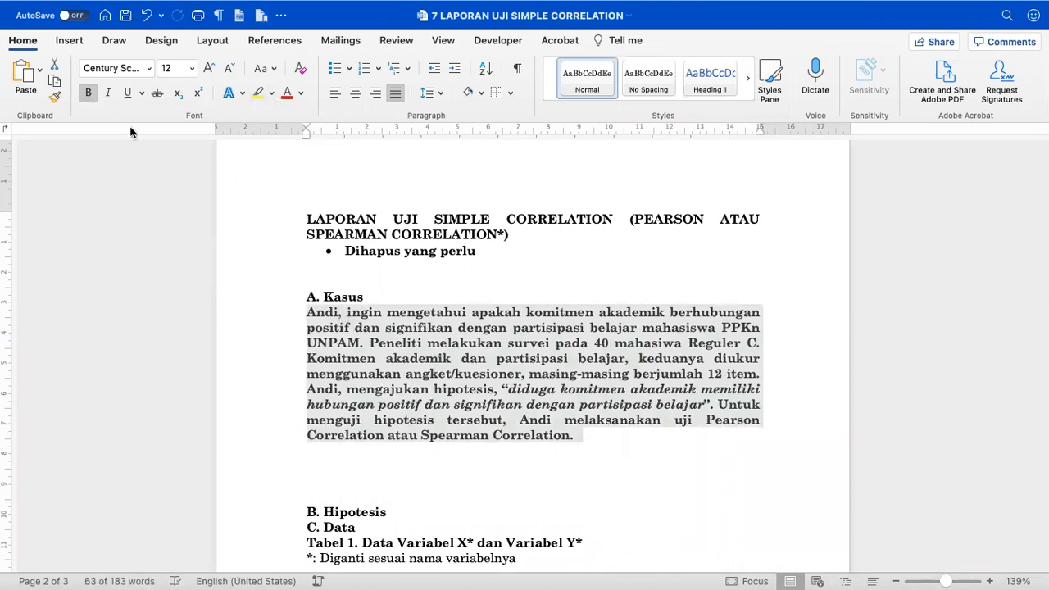
{"action": "left_click", "coordinate": [89, 93]}
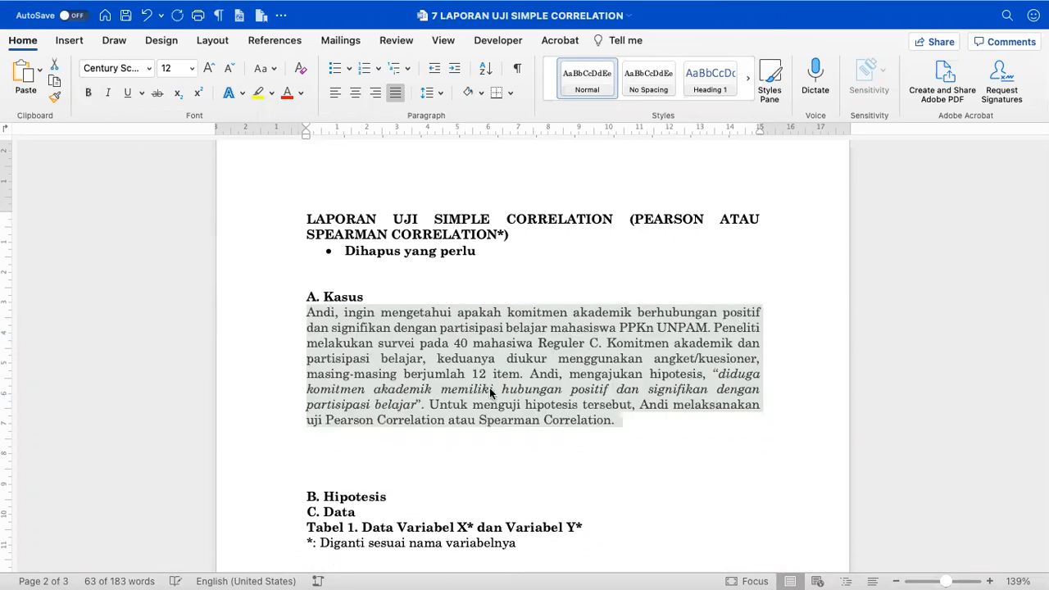
{"action": "left_click", "coordinate": [471, 358]}
{"action": "scroll", "coordinate": [467, 359], "scroll_direction": "up", "scroll_amount": 5}
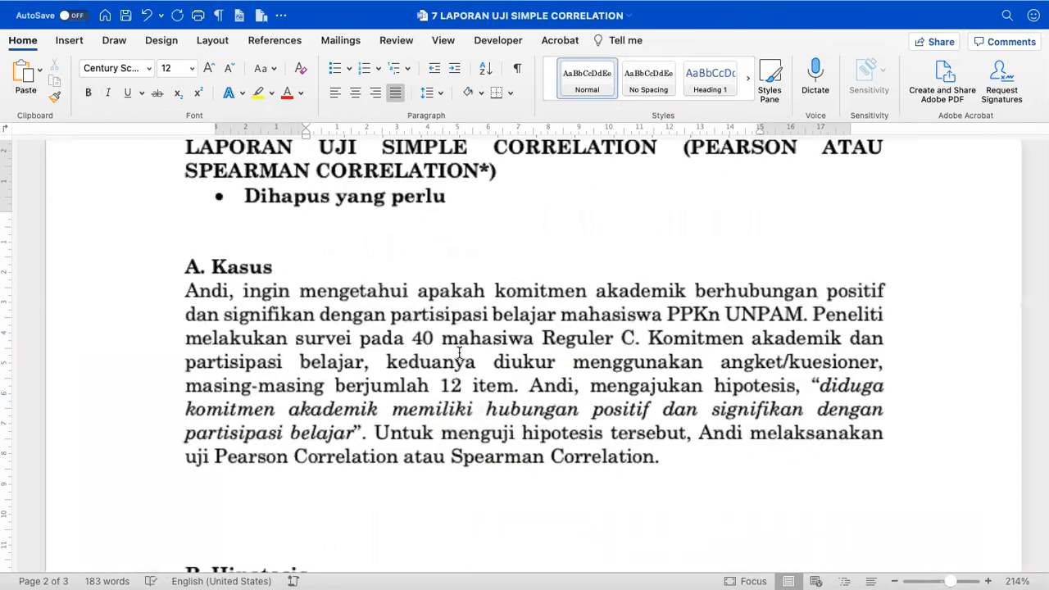
{"action": "left_click", "coordinate": [185, 291]}
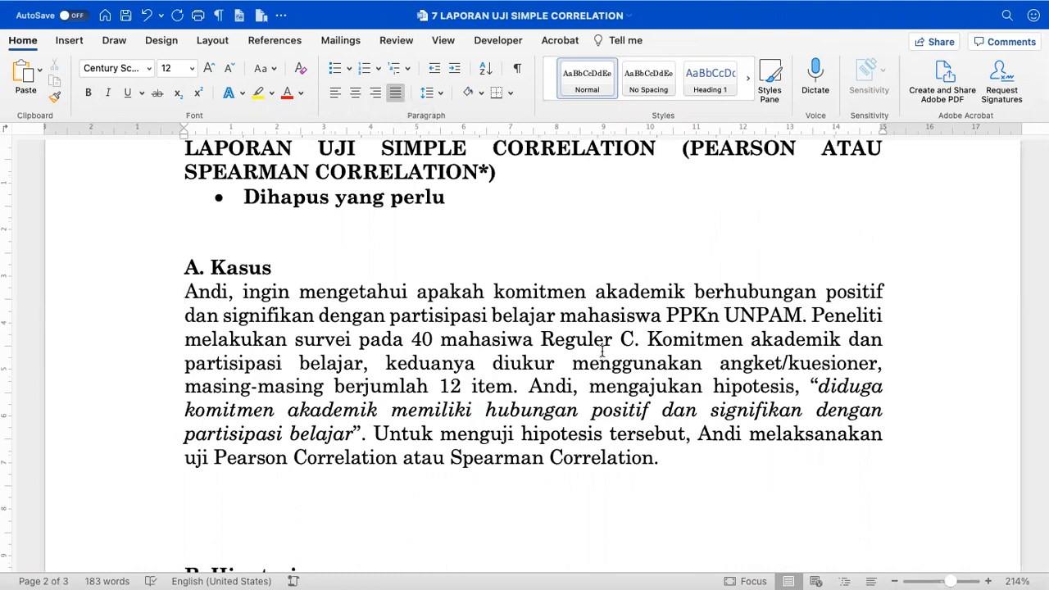
{"action": "scroll", "coordinate": [602, 351], "scroll_direction": "down", "scroll_amount": 2}
{"action": "left_click", "coordinate": [358, 503]}
{"action": "key", "text": "BackSpace"}
{"action": "key", "text": "BackSpace"}
{"action": "key", "text": "BackSpace"}
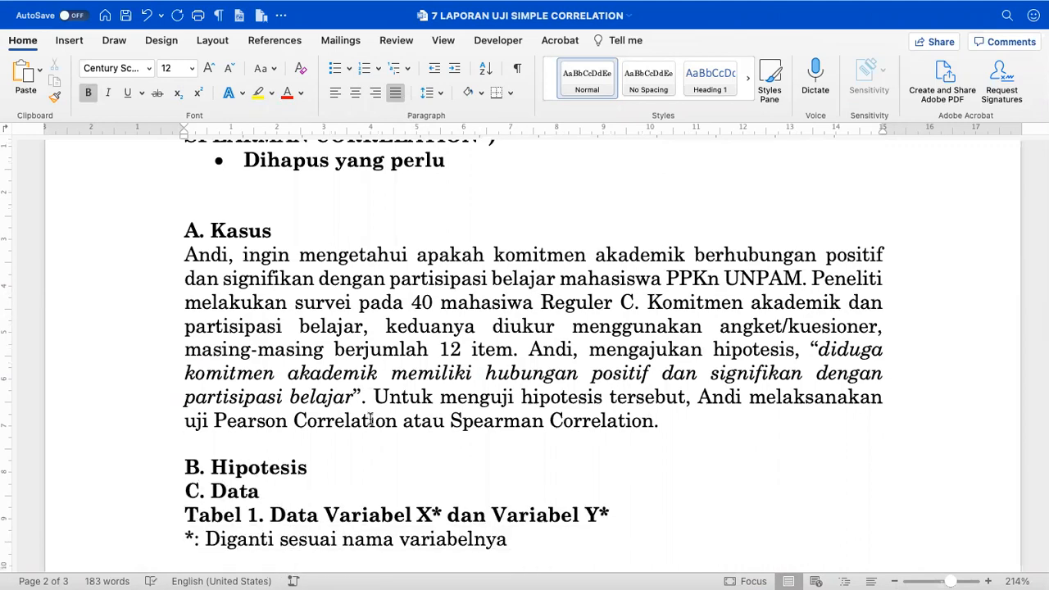
- Add two empty lines under B. Hipotesis and select the italic hypothesis sentence
{"action": "left_click", "coordinate": [327, 463]}
{"action": "key", "text": "Return"}
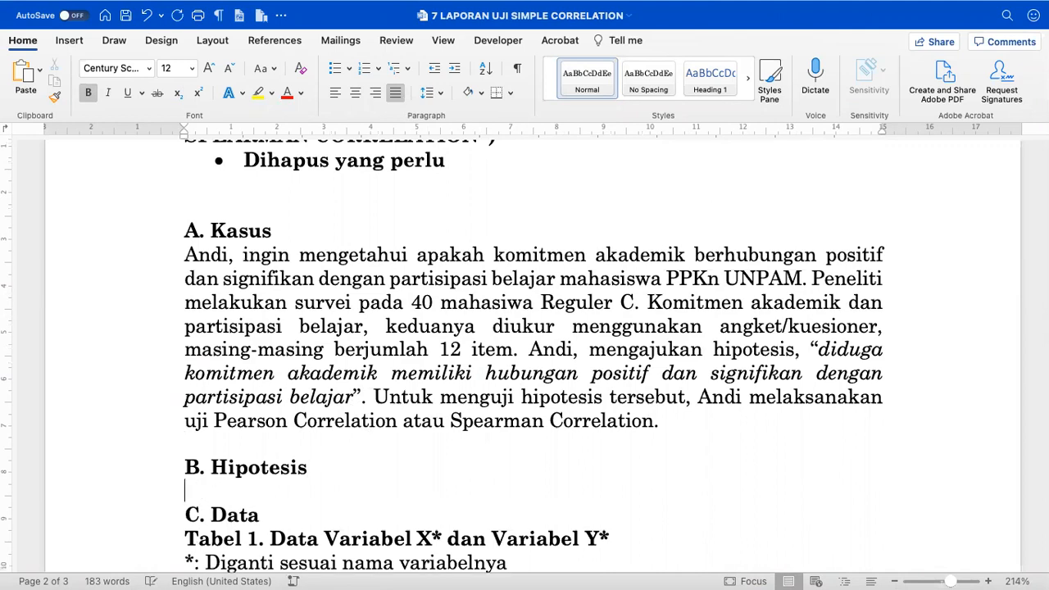
{"action": "key", "text": "Return"}
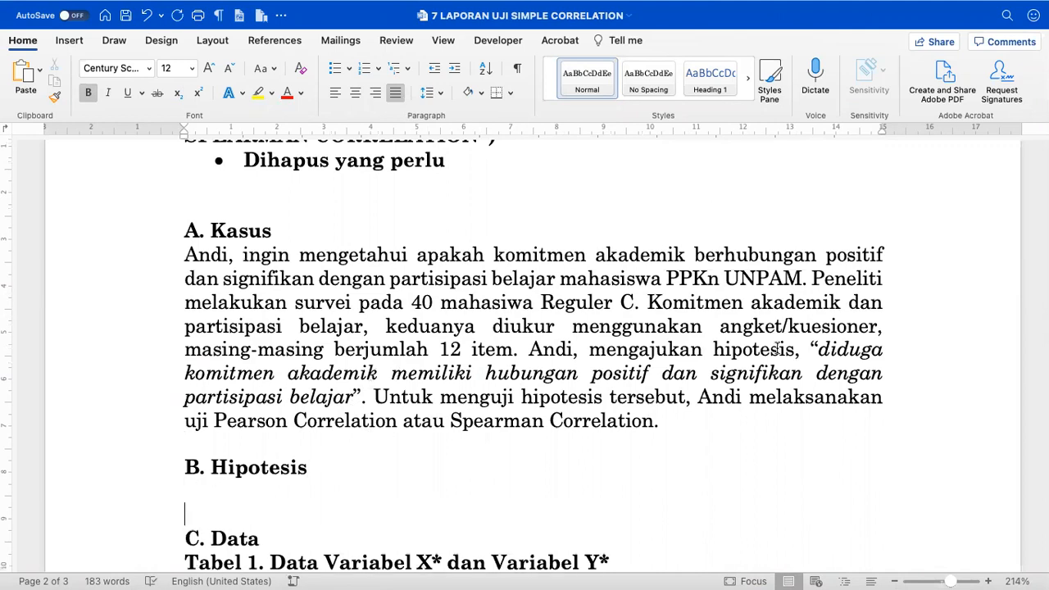
{"action": "left_click_drag", "start_coordinate": [822, 349], "coordinate": [351, 396]}
{"action": "key", "text": "super+c"}
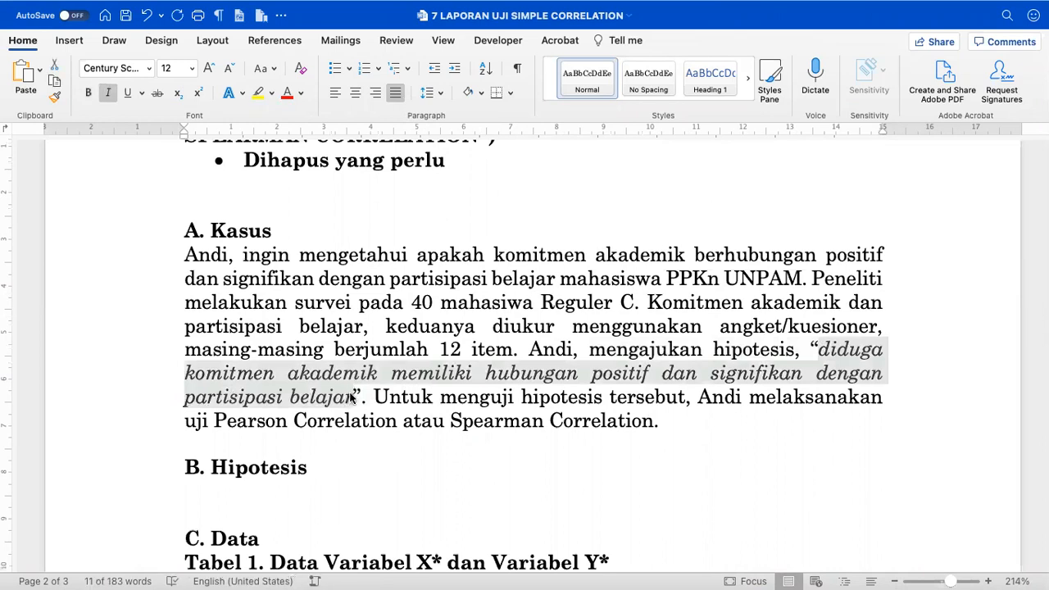
- Paste the hypothesis sentence under B. Hipotesis and prefix it with 'Ha:'
{"action": "scroll", "coordinate": [349, 389], "scroll_direction": "down", "scroll_amount": 2}
{"action": "left_click", "coordinate": [272, 439]}
{"action": "key", "text": "Return"}
{"action": "key", "text": "Return"}
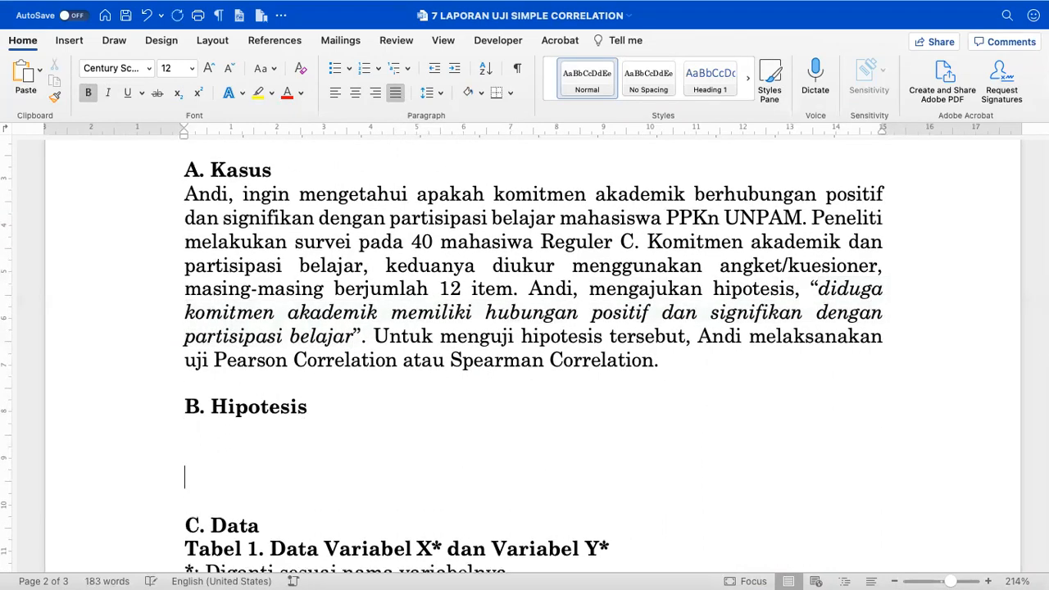
{"action": "key", "text": "super+v"}
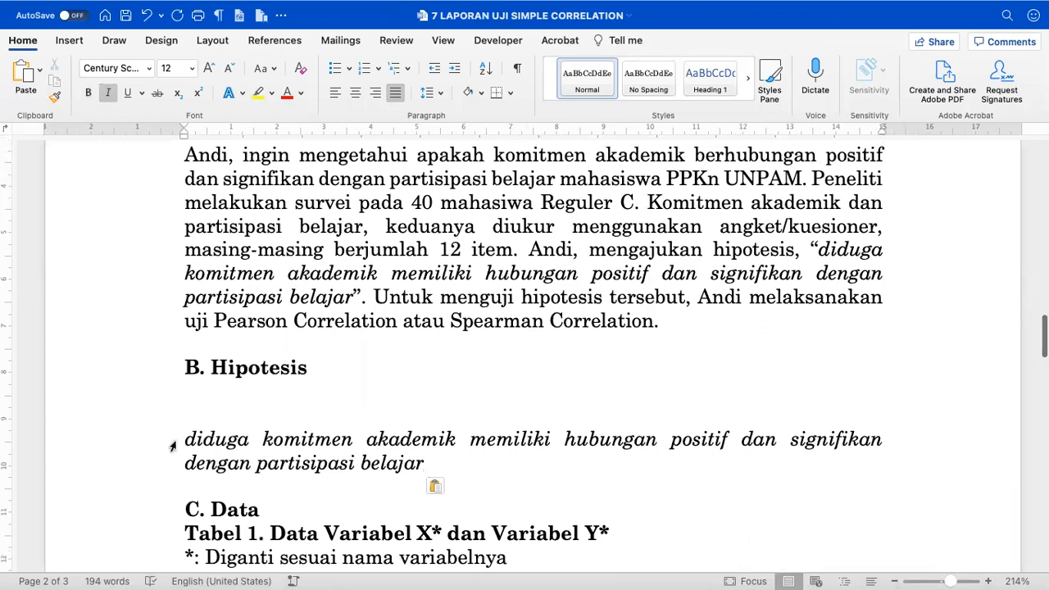
{"action": "left_click", "coordinate": [173, 443]}
{"action": "type", "text": "Ha"}
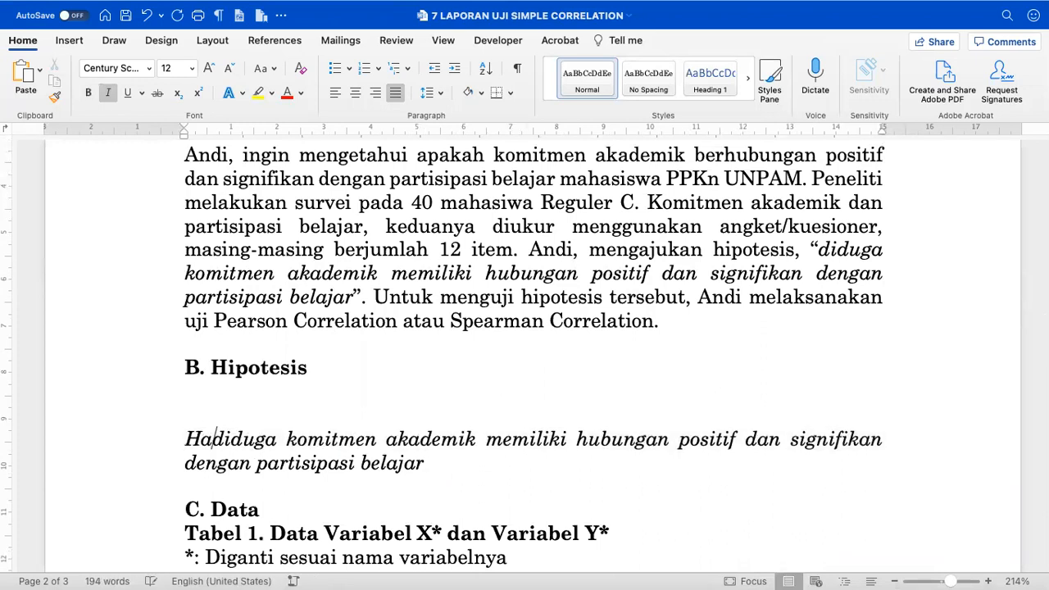
{"action": "type", "text": ":"}
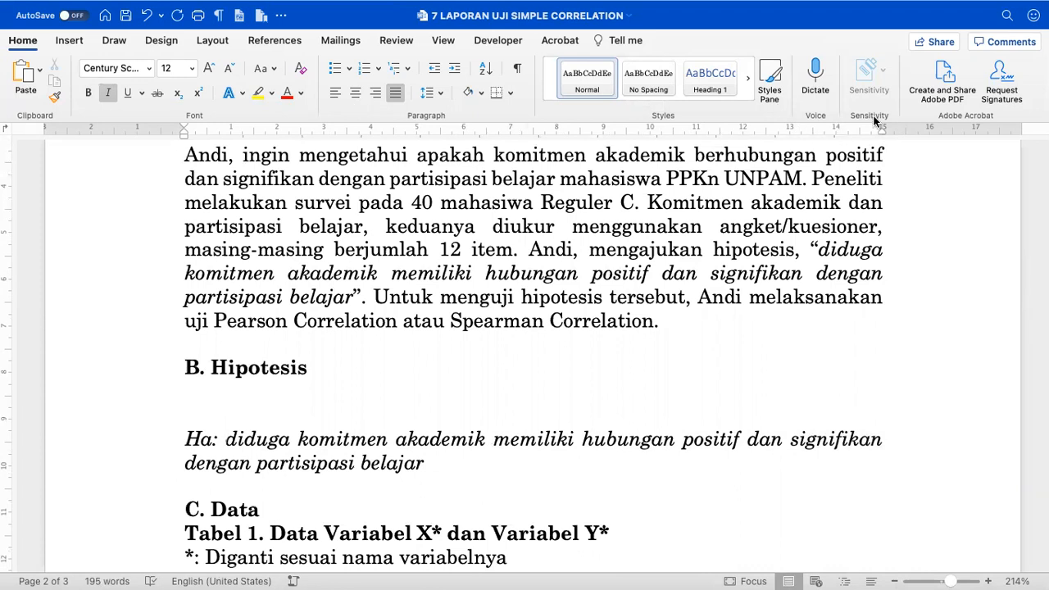
{"action": "left_click", "coordinate": [72, 42]}
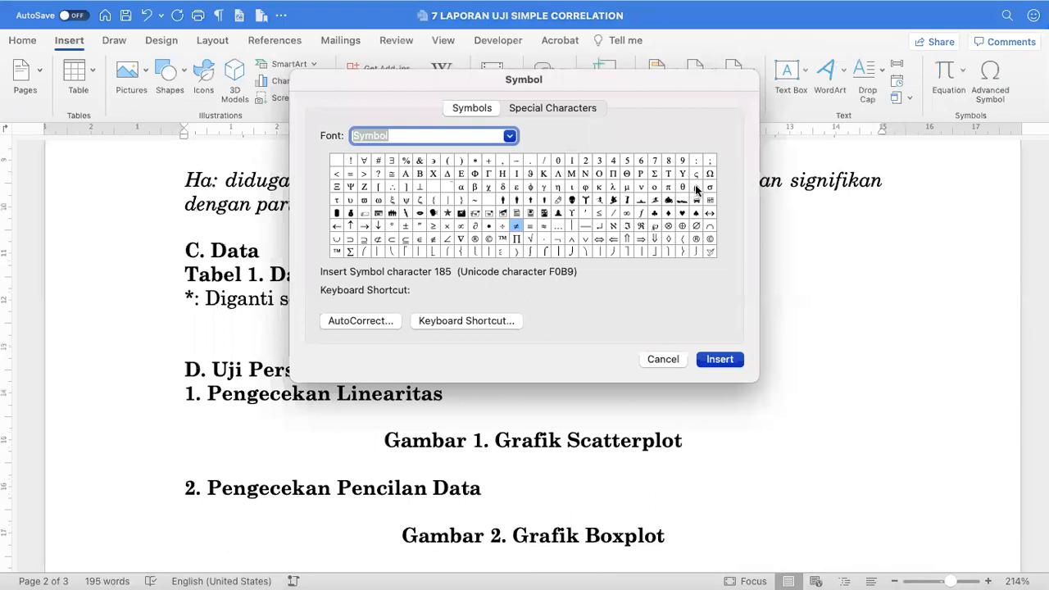
- Insert the symbols ρ and ≠ into the Ha line from the Symbol dialog
{"action": "left_click", "coordinate": [695, 189]}
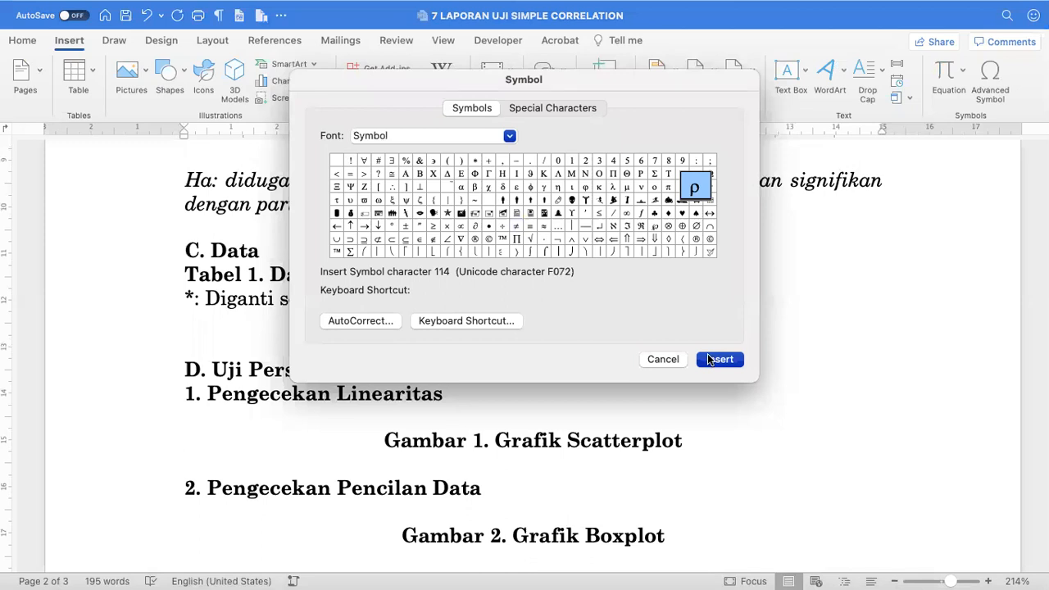
{"action": "left_click", "coordinate": [710, 360]}
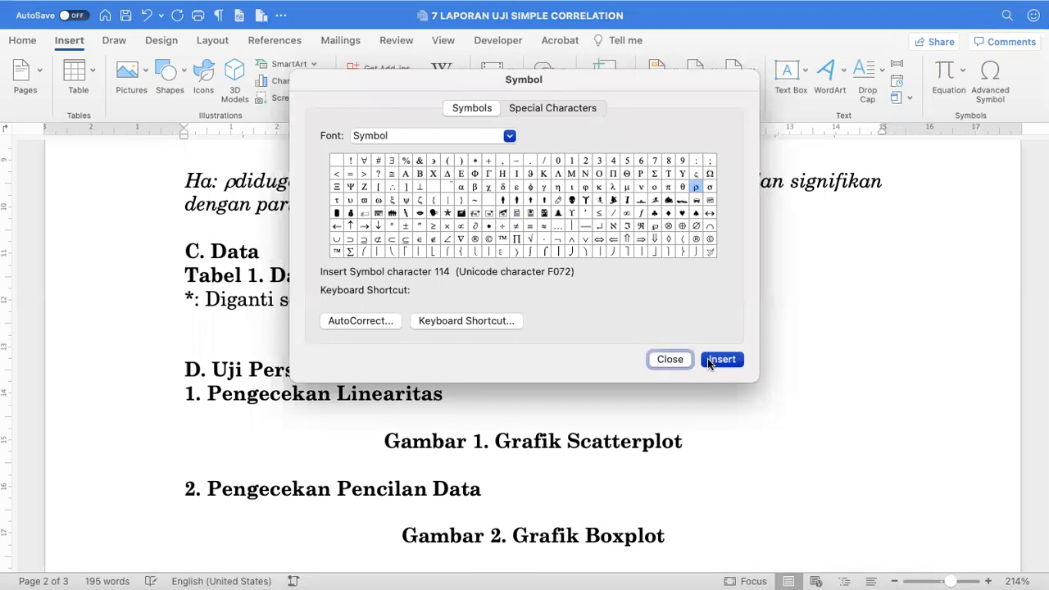
{"action": "left_click", "coordinate": [517, 225]}
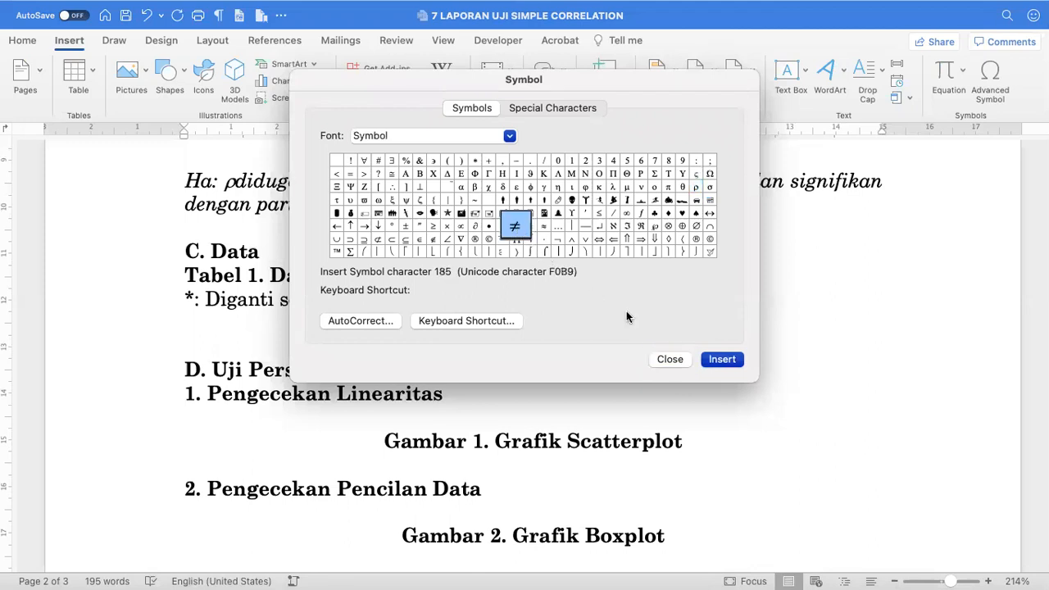
{"action": "left_click", "coordinate": [712, 361]}
{"action": "left_click", "coordinate": [672, 358]}
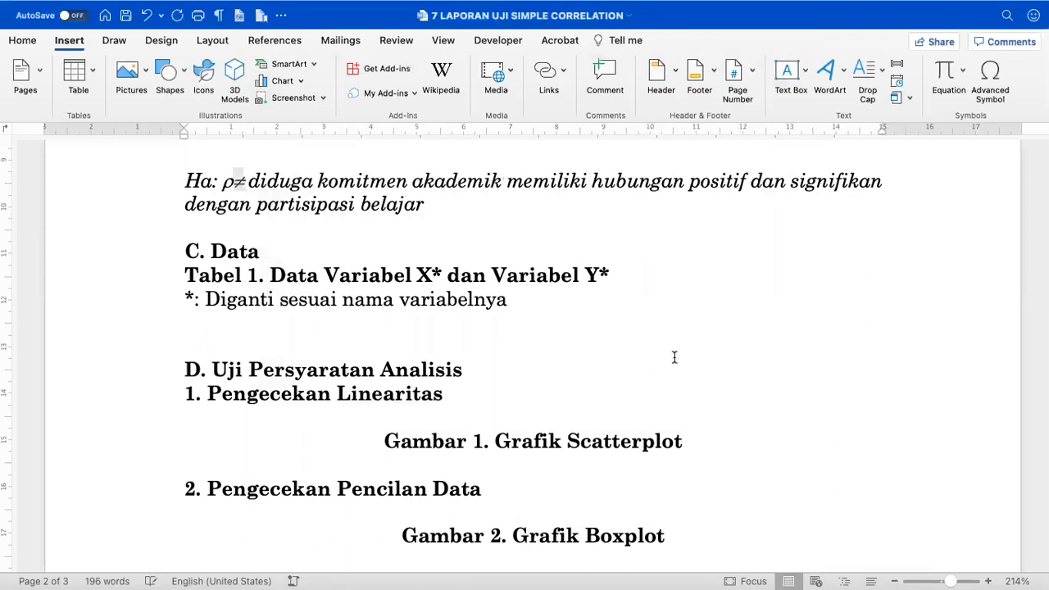
- Move the ≠ sign onto a separate line and clear a stray equals sign after ρ
{"action": "key", "text": "ctrl+x"}
{"action": "key", "text": "Up"}
{"action": "key", "text": "Return"}
{"action": "key", "text": "ctrl+v"}
{"action": "key", "text": "Up"}
{"action": "key", "text": "Down"}
{"action": "key", "text": "Up"}
{"action": "key", "text": "Down"}
{"action": "key", "text": "Down"}
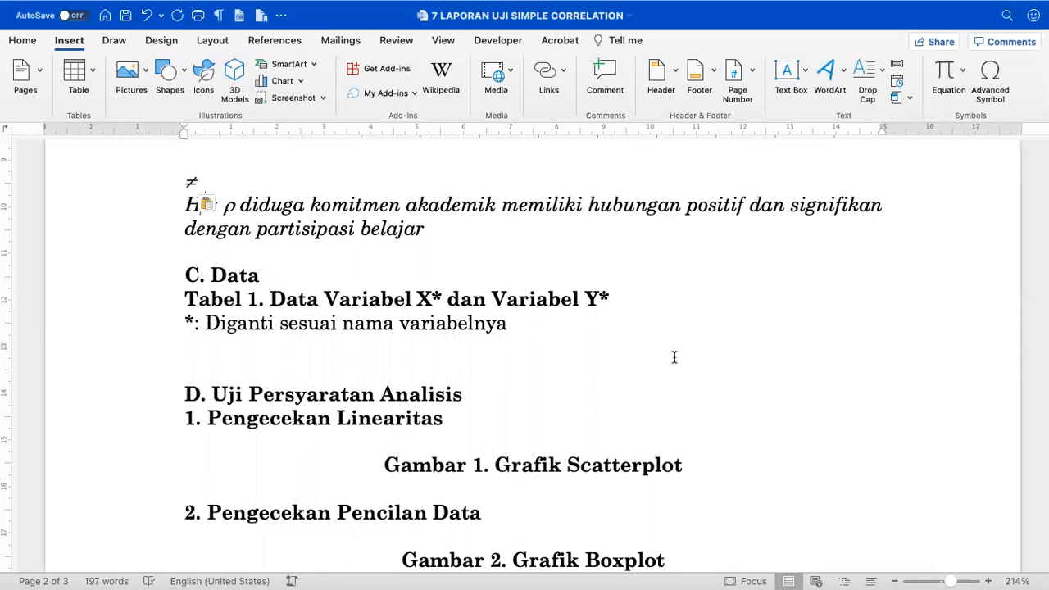
{"action": "key", "text": "Right"}
{"action": "key", "text": "Right"}
{"action": "scroll", "coordinate": [675, 356], "scroll_direction": "up", "scroll_amount": 2}
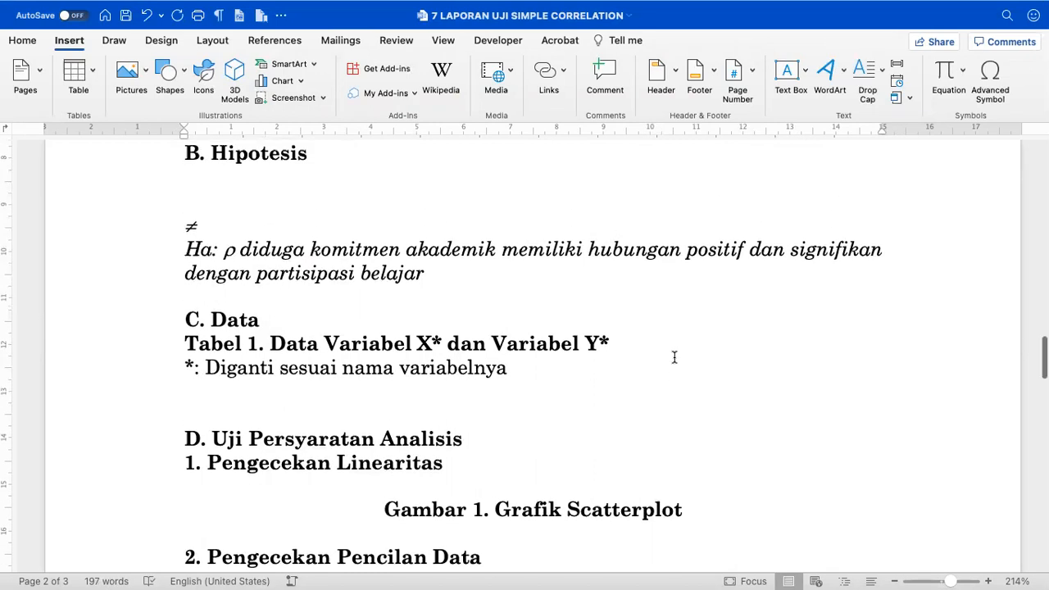
{"action": "type", "text": "="}
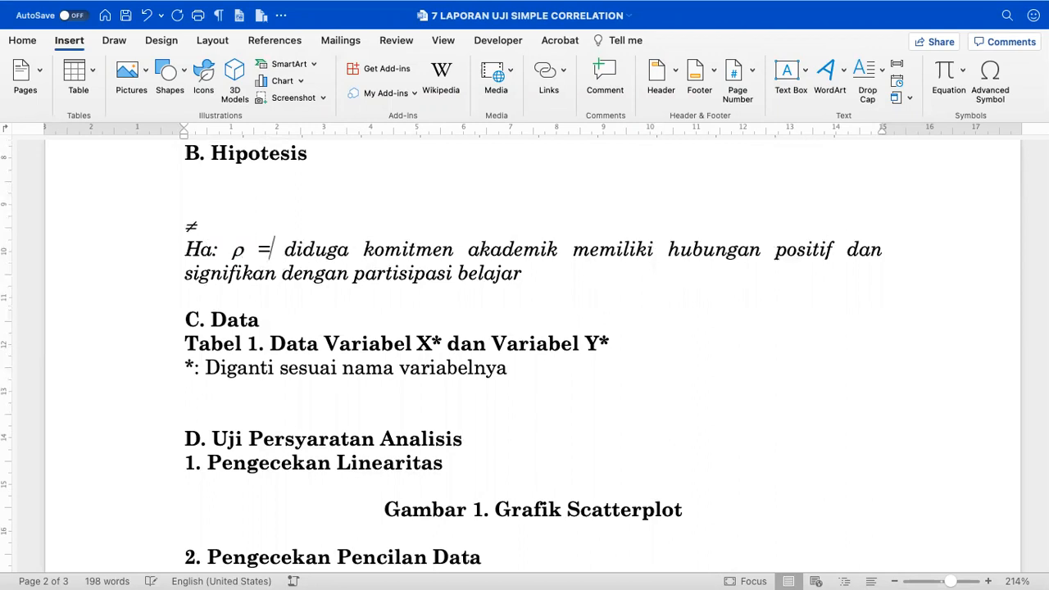
{"action": "key", "text": "BackSpace"}
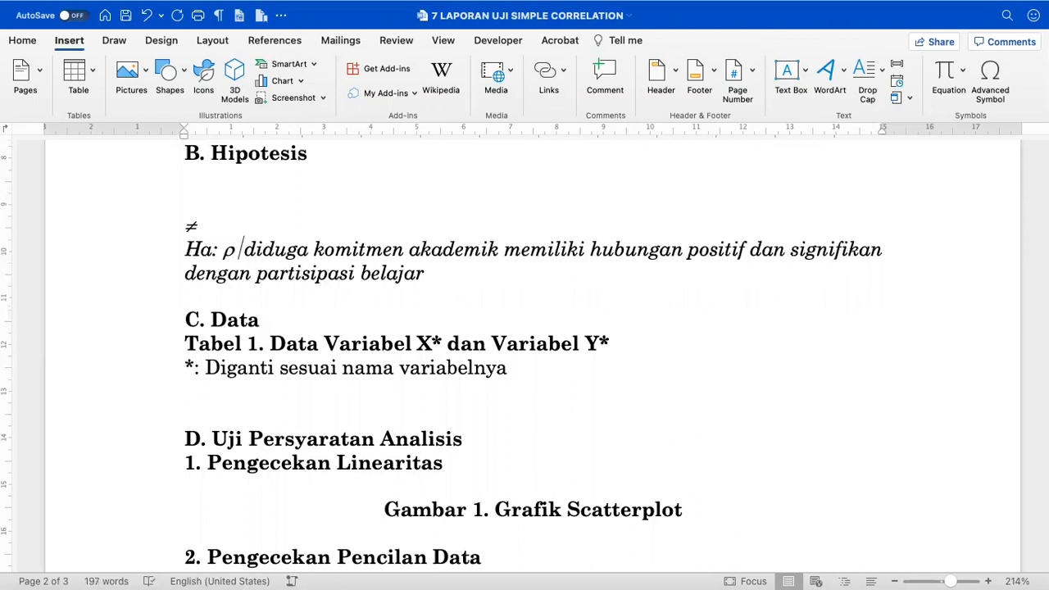
- Put ≠ directly after ρ and add 0 so the line reads 'Ha: ρ ≠ 0'
{"action": "key", "text": "shift+Left"}
{"action": "key", "text": "super+x"}
{"action": "key", "text": "Down"}
{"action": "key", "text": "Up"}
{"action": "key", "text": "Right"}
{"action": "key", "text": "Right"}
{"action": "key", "text": "Right"}
{"action": "key", "text": "Right"}
{"action": "key", "text": "Right"}
{"action": "key", "text": "Delete"}
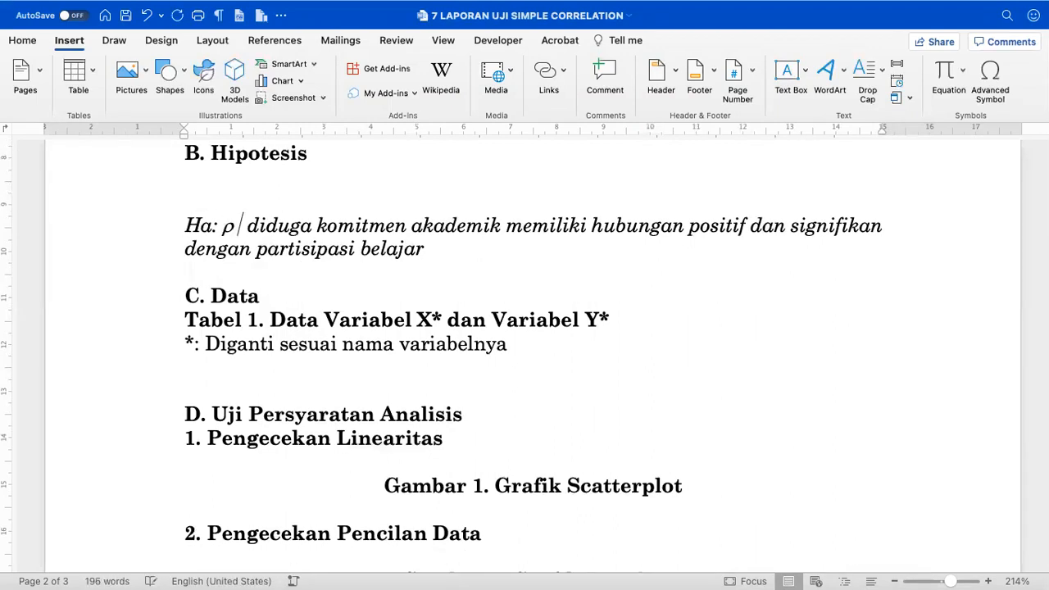
{"action": "key", "text": "super+v"}
{"action": "type", "text": "-"}
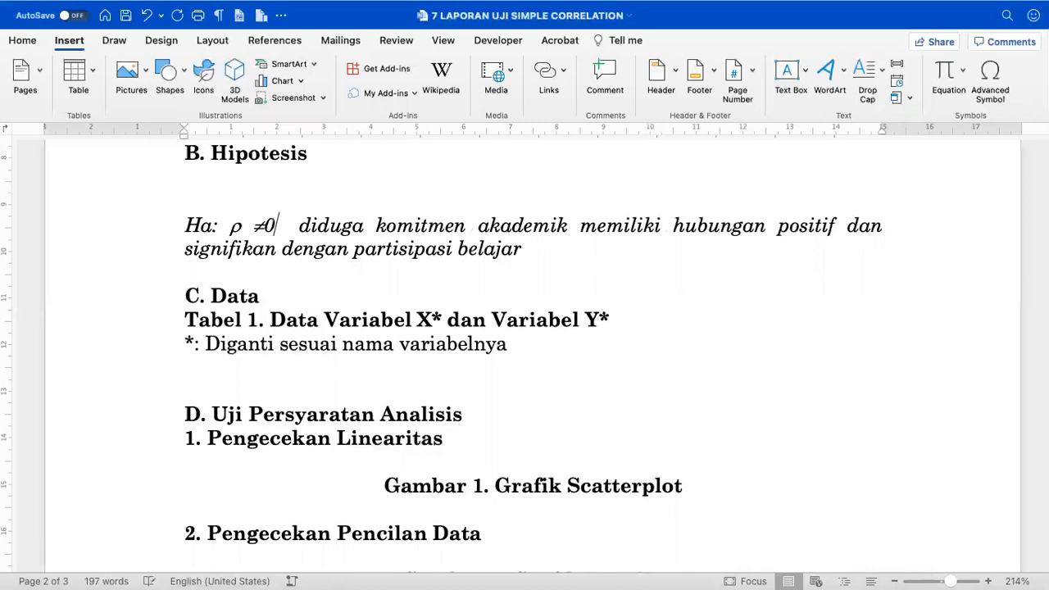
{"action": "key", "text": "BackSpace"}
{"action": "type", "text": "0"}
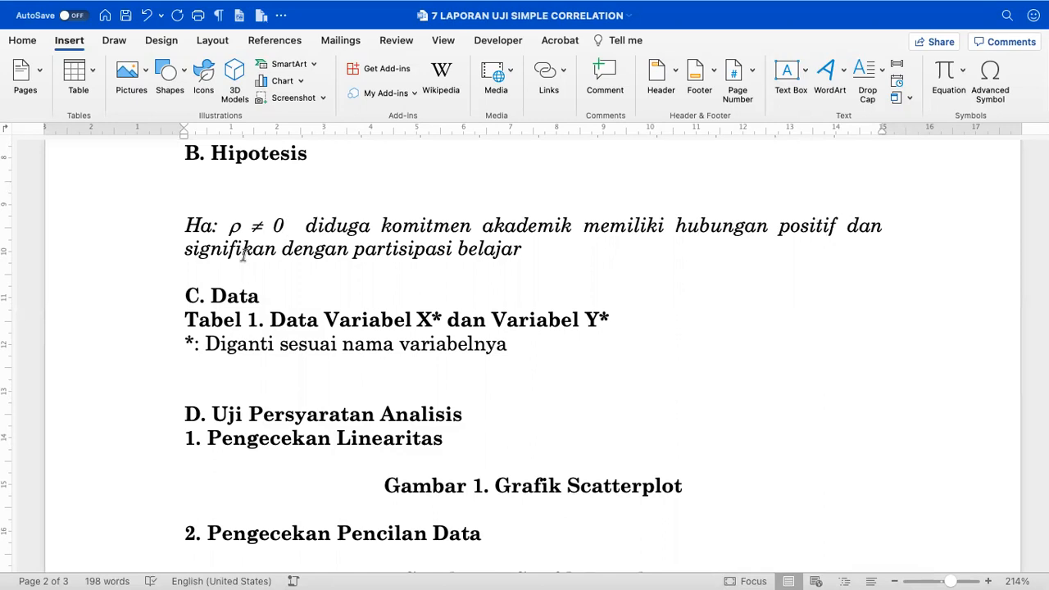
{"action": "mouse_move", "coordinate": [151, 229]}
{"action": "left_mouse_down"}
{"action": "mouse_move", "coordinate": [154, 252]}
{"action": "mouse_move", "coordinate": [152, 245]}
{"action": "left_mouse_up"}
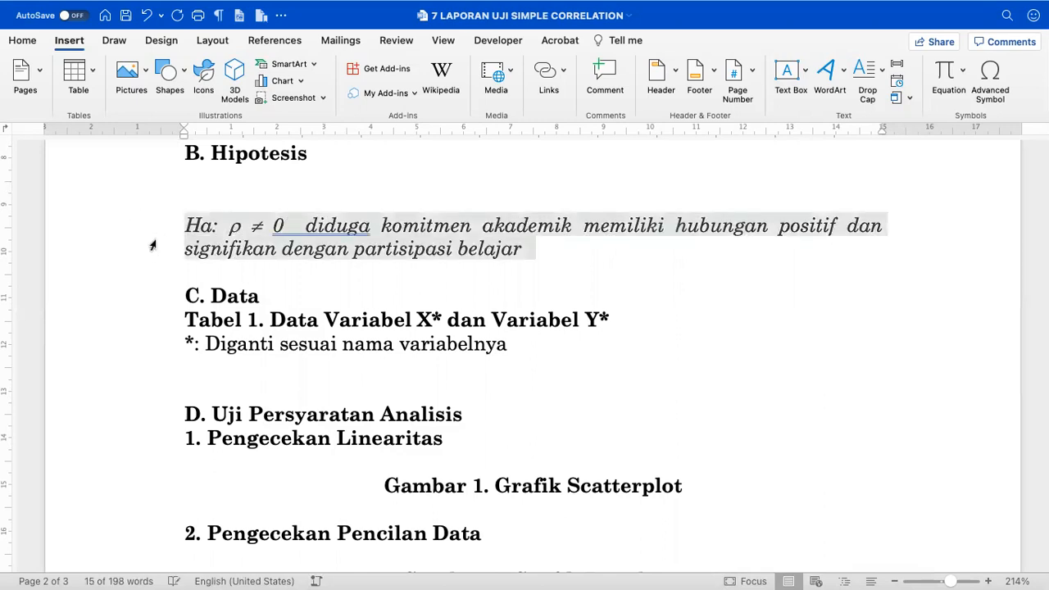
- Duplicate the Ha: line above itself and edit the copy to read Ho: ρ = 0
{"action": "key", "text": "ctrl+c"}
{"action": "key", "text": "Up"}
{"action": "key", "text": "ctrl+v"}
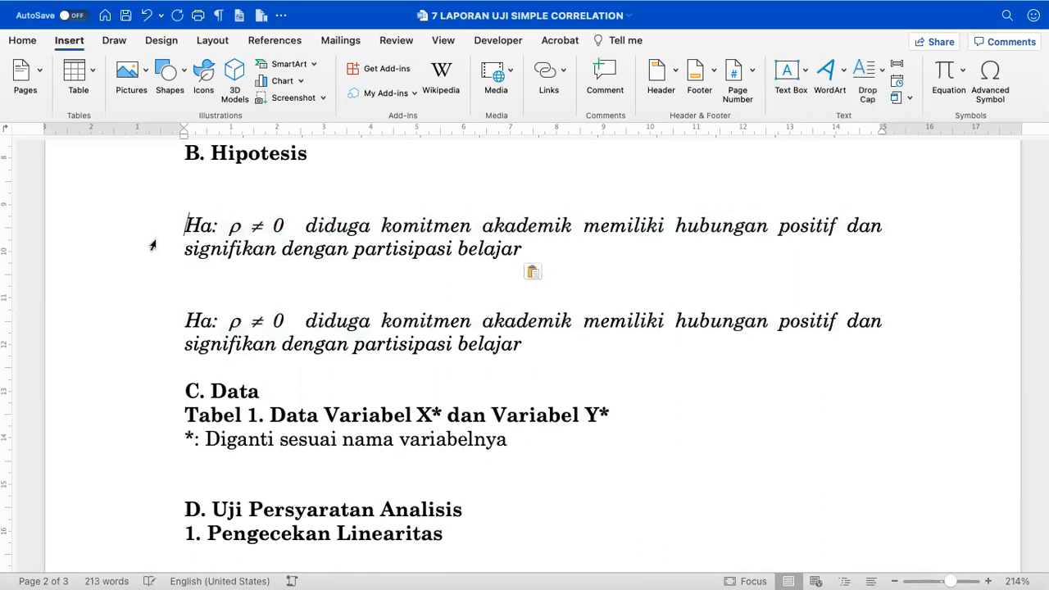
{"action": "key", "text": "shift+Down"}
{"action": "key", "text": "BackSpace"}
{"action": "key", "text": "Right"}
{"action": "key", "text": "BackSpace"}
{"action": "type", "text": "o"}
{"action": "key", "text": "Right"}
{"action": "key", "text": "Right"}
{"action": "key", "text": "Right"}
{"action": "key", "text": "Right"}
{"action": "key", "text": "BackSpace"}
{"action": "type", "text": "="}
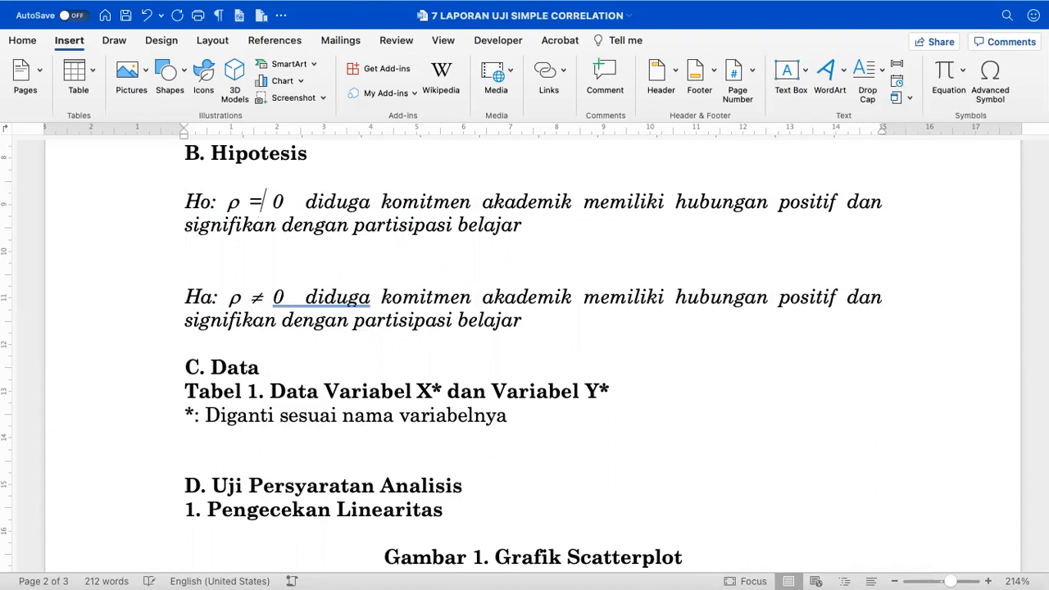
- Leave a single blank line between Ho and Ha and remove the blank line under B. Hipotesis
{"action": "key", "text": "Down"}
{"action": "key", "text": "Down"}
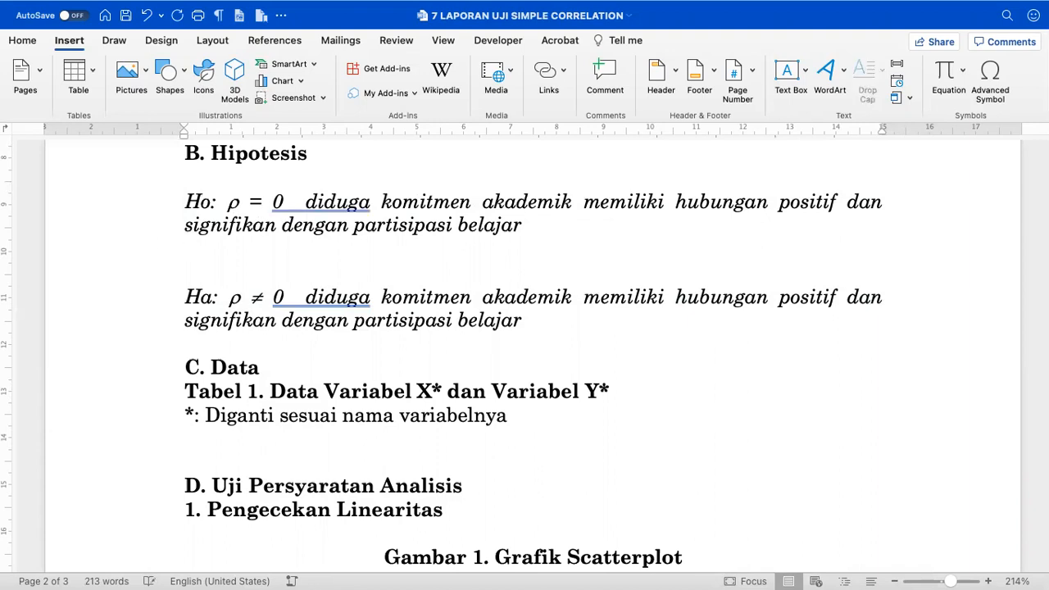
{"action": "key", "text": "shift+Down"}
{"action": "key", "text": "shift+Down"}
{"action": "key", "text": "BackSpace"}
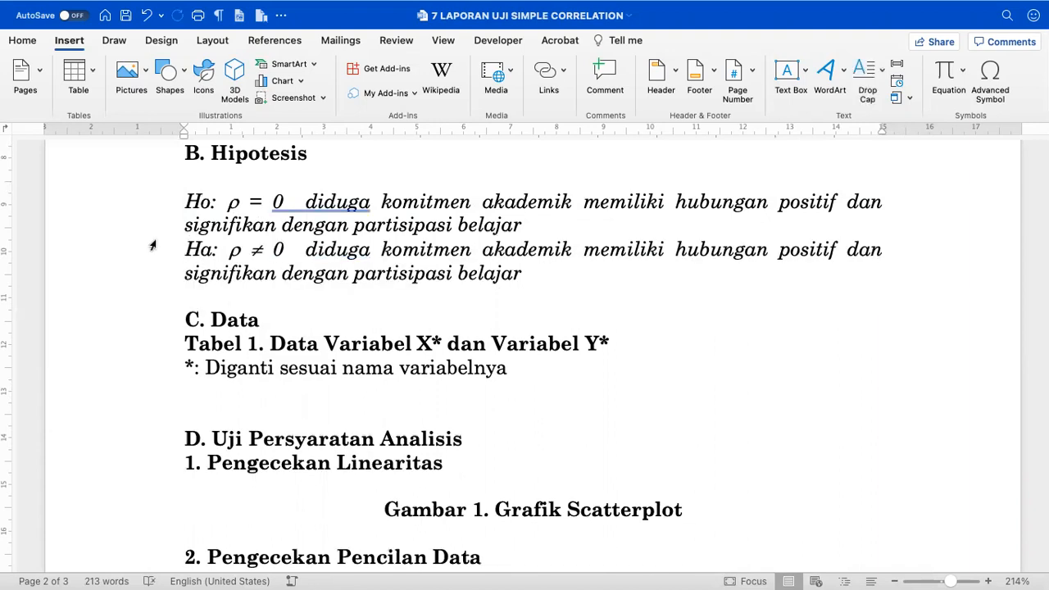
{"action": "key", "text": "Return"}
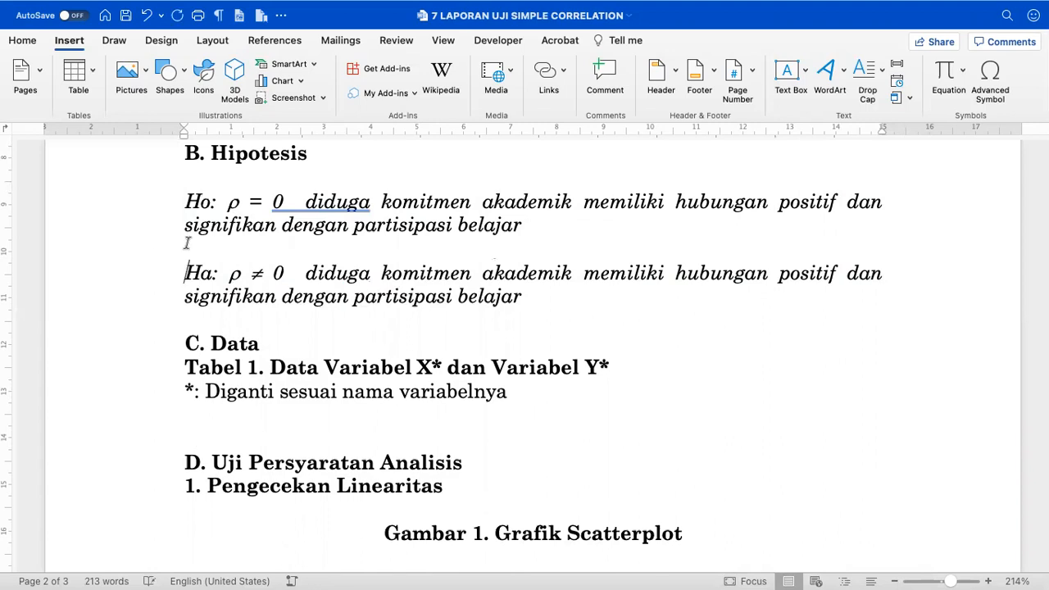
{"action": "left_click", "coordinate": [188, 175]}
{"action": "key", "text": "BackSpace"}
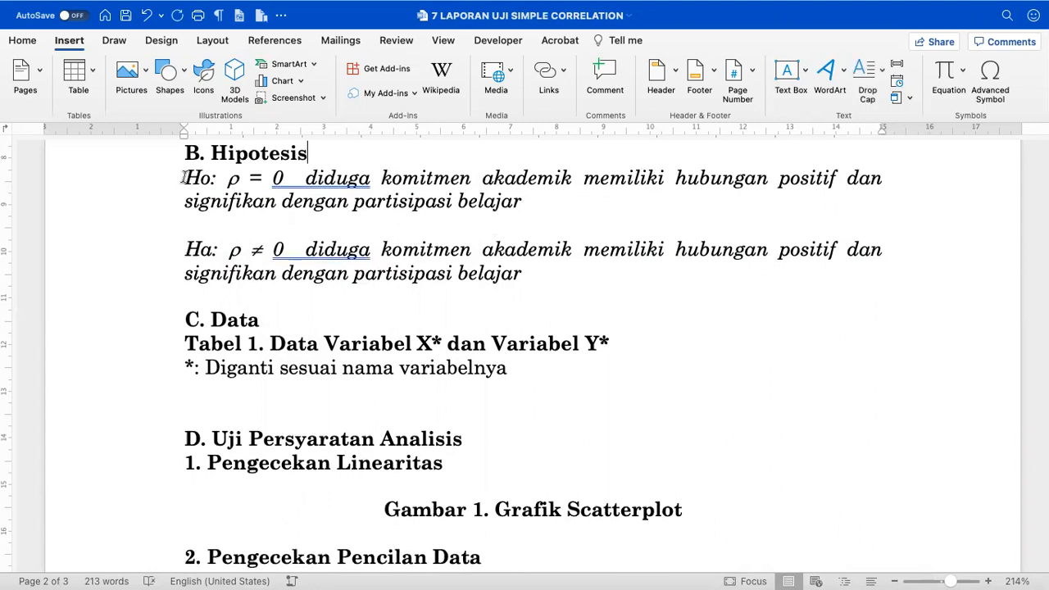
- Show the ruler and give both the Ho and Ha paragraphs a hanging indent
{"action": "left_click", "coordinate": [183, 152]}
{"action": "left_click_drag", "start_coordinate": [182, 177], "coordinate": [440, 229]}
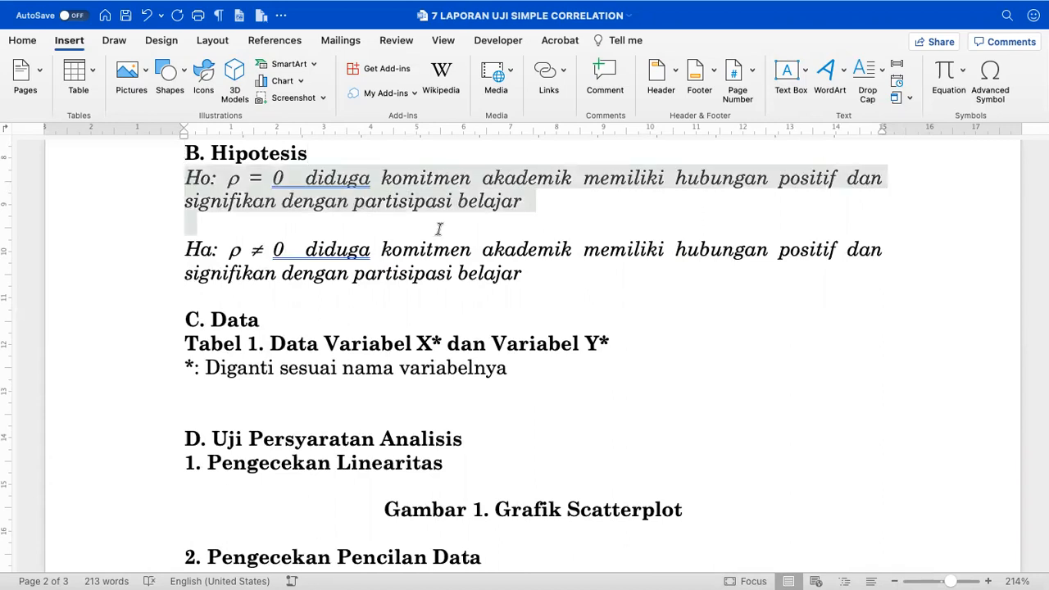
{"action": "left_click", "coordinate": [266, 182]}
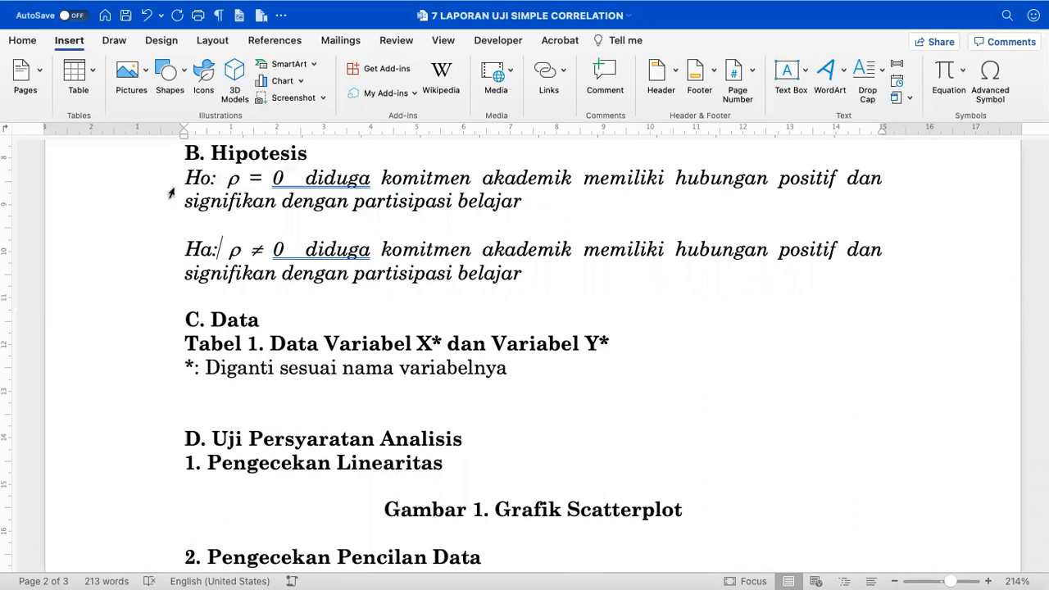
{"action": "left_click_drag", "start_coordinate": [189, 179], "coordinate": [483, 267]}
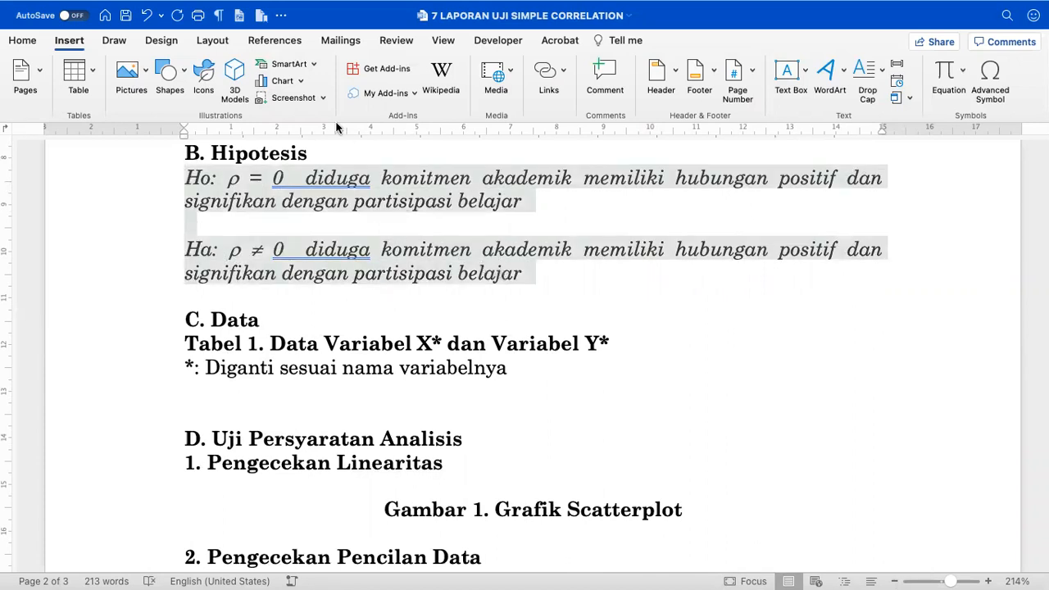
{"action": "left_click_drag", "start_coordinate": [322, 134], "coordinate": [323, 136]}
{"action": "left_click", "coordinate": [444, 43]}
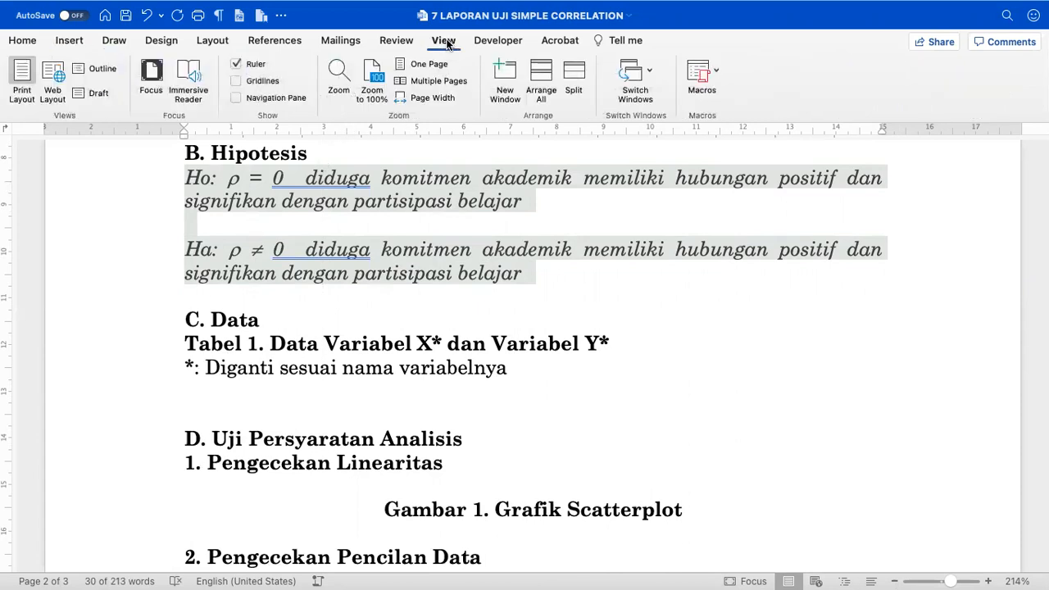
{"action": "left_click", "coordinate": [256, 65]}
{"action": "left_click_drag", "start_coordinate": [310, 134], "coordinate": [311, 134]}
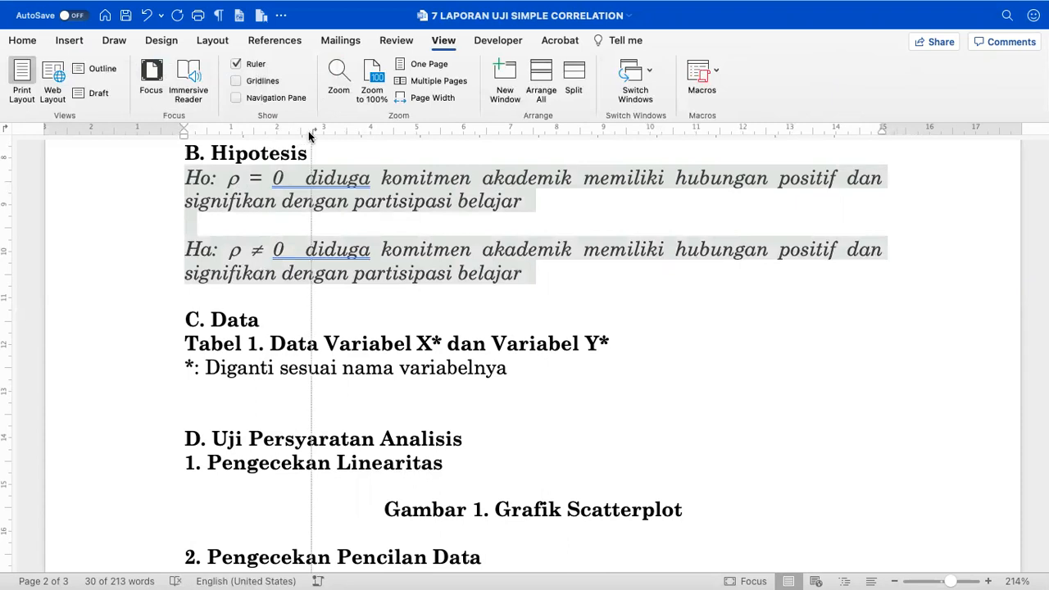
{"action": "left_click_drag", "start_coordinate": [182, 130], "coordinate": [312, 146]}
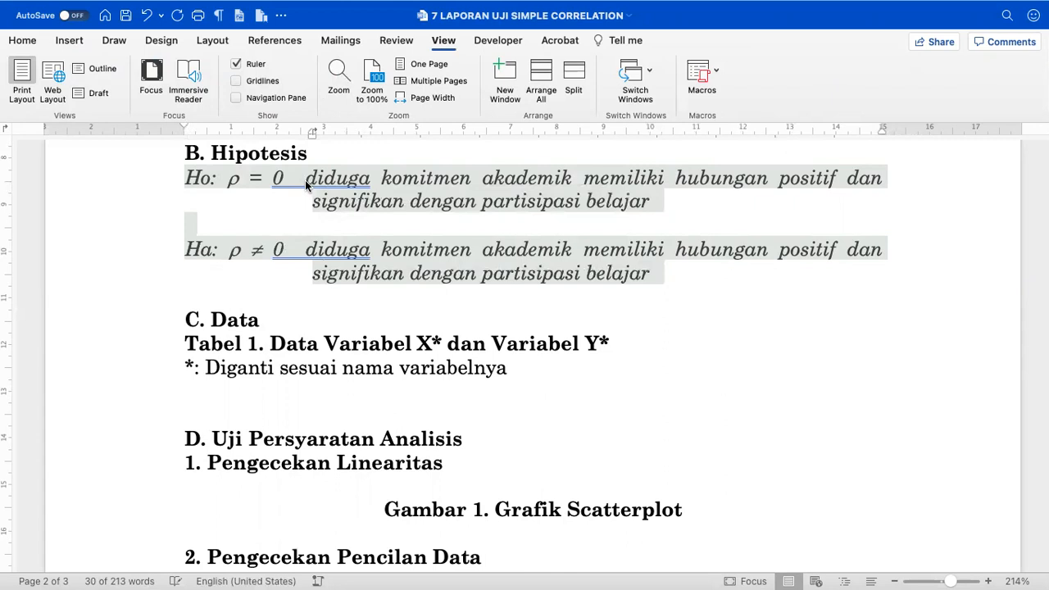
- Replace the spaces after 0 with a tab in both the Ho and Ha lines
{"action": "left_click", "coordinate": [307, 185]}
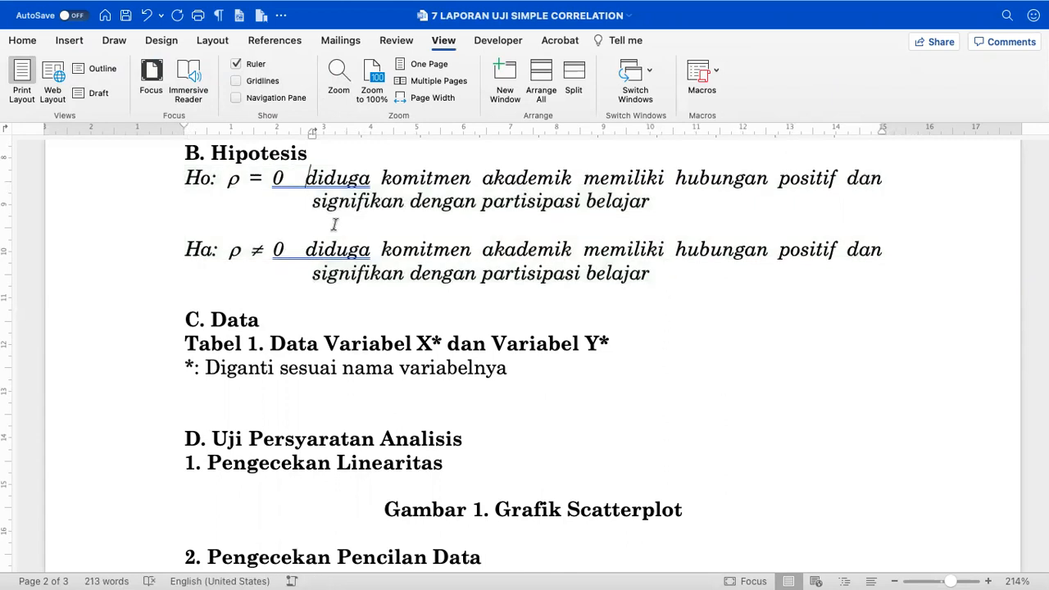
{"action": "key", "text": "BackSpace"}
{"action": "key", "text": "BackSpace"}
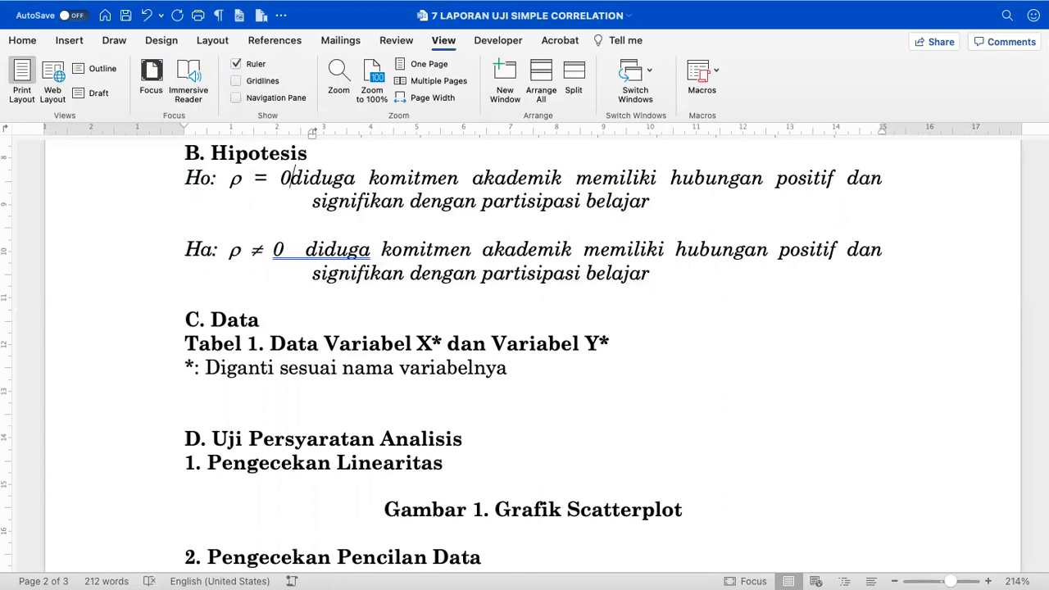
{"action": "key", "text": "Tab"}
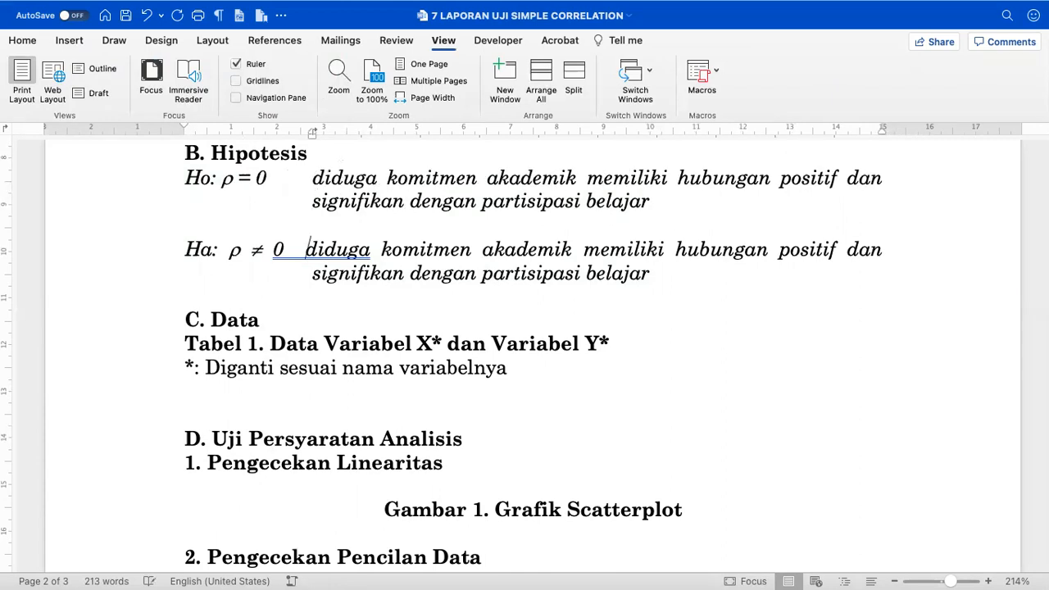
{"action": "key", "text": "BackSpace"}
{"action": "key", "text": "BackSpace"}
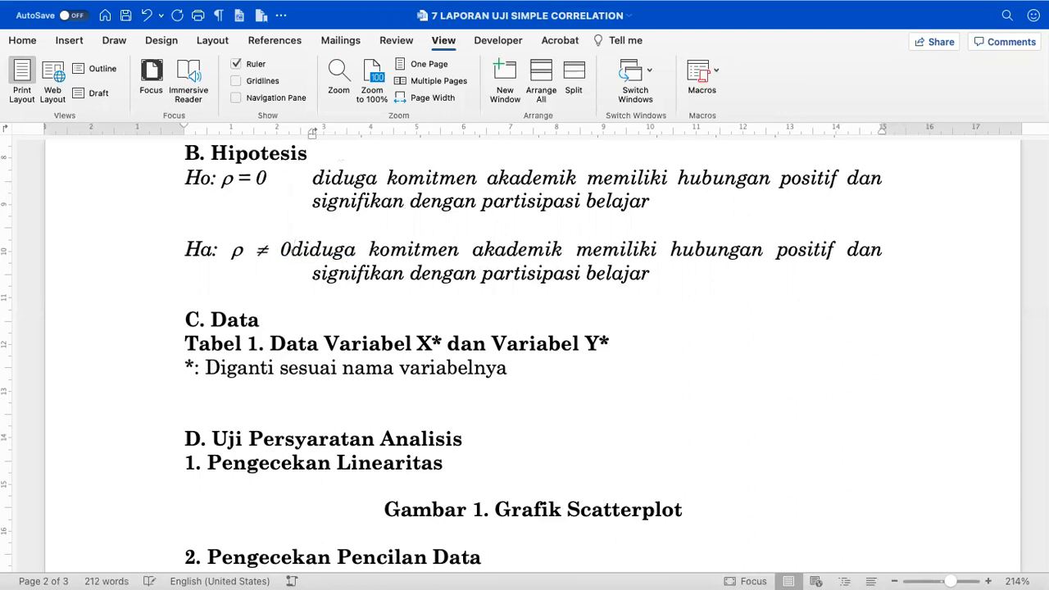
{"action": "key", "text": "Tab"}
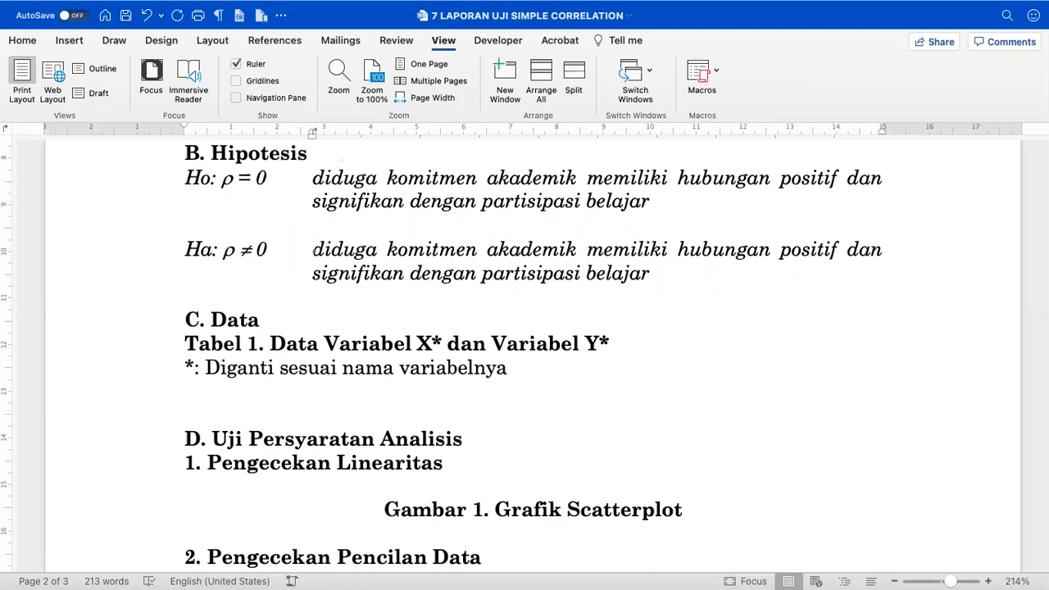
- Move the hanging indent closer to ρ so the wrapped hypothesis lines align
{"action": "left_click_drag", "start_coordinate": [314, 177], "coordinate": [362, 255]}
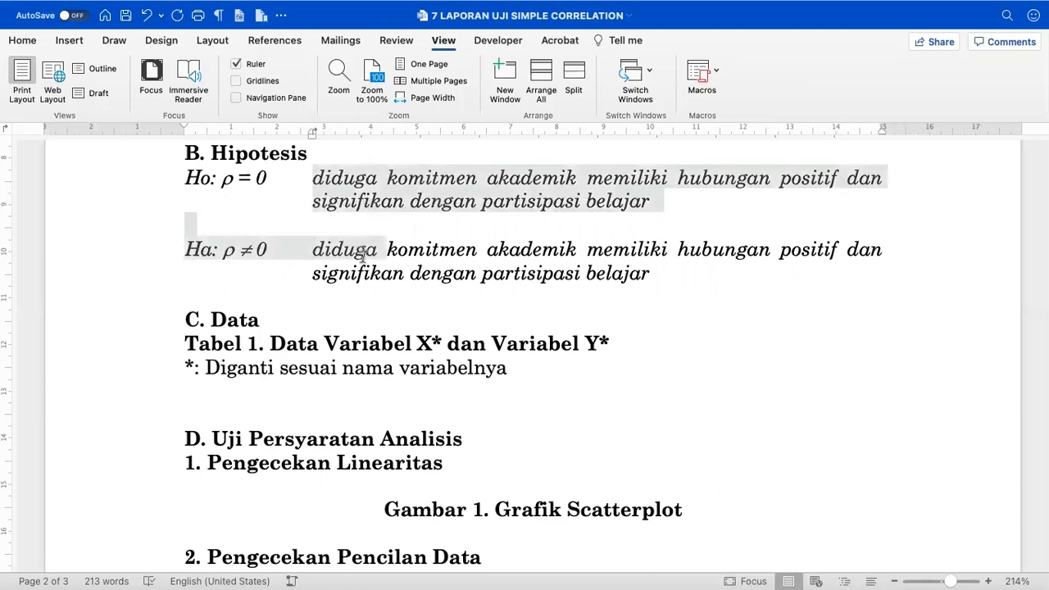
{"action": "left_click_drag", "start_coordinate": [312, 136], "coordinate": [279, 134]}
{"action": "left_click", "coordinate": [297, 203]}
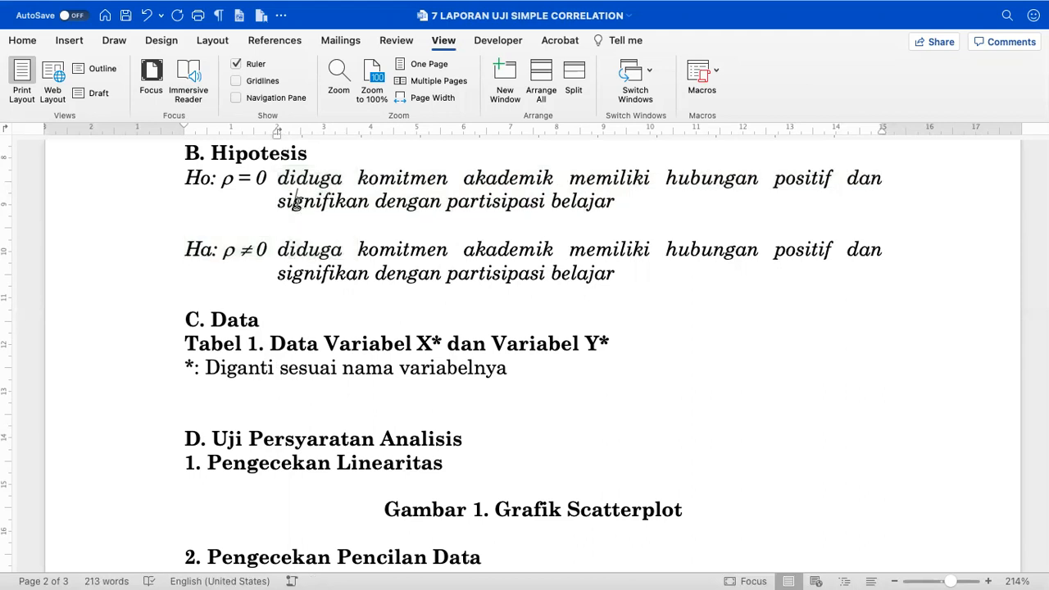
{"action": "scroll", "coordinate": [298, 203], "scroll_direction": "down", "scroll_amount": 1}
{"action": "scroll", "coordinate": [364, 241], "scroll_direction": "down", "scroll_amount": 3}
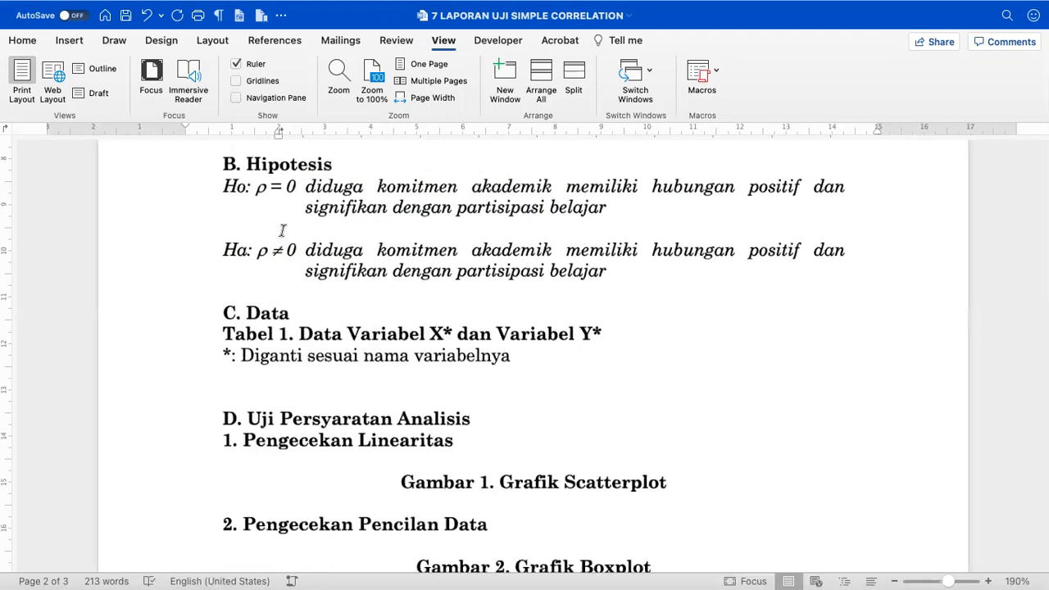
{"action": "left_click_drag", "start_coordinate": [205, 194], "coordinate": [217, 260]}
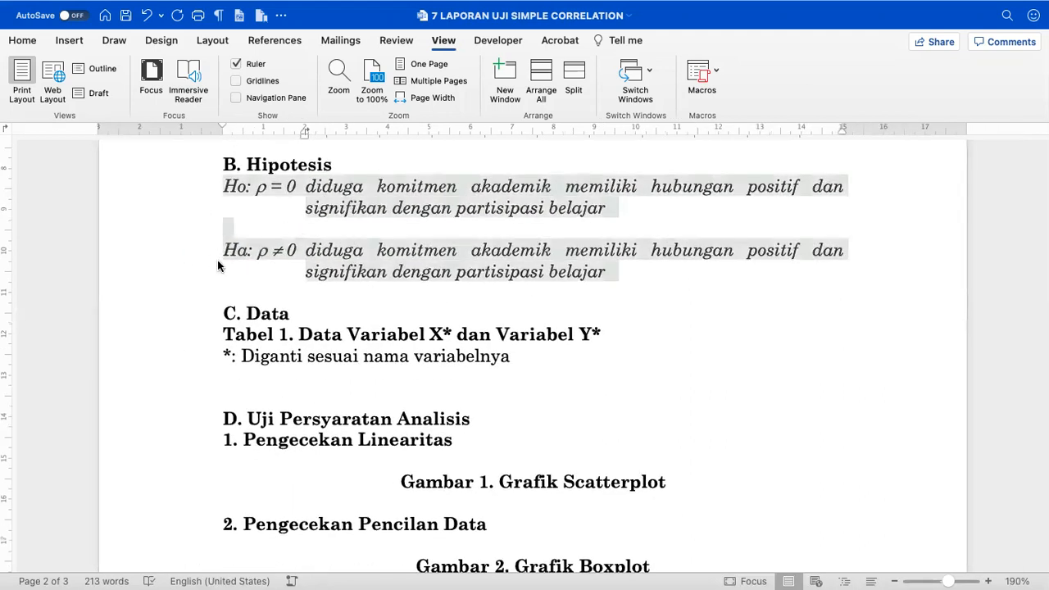
- Turn off italics on the Ho: ρ = 0 and Ha: ρ ≠ 0 statements with Cmd+I
{"action": "key", "text": "super+i"}
{"action": "left_click", "coordinate": [302, 236]}
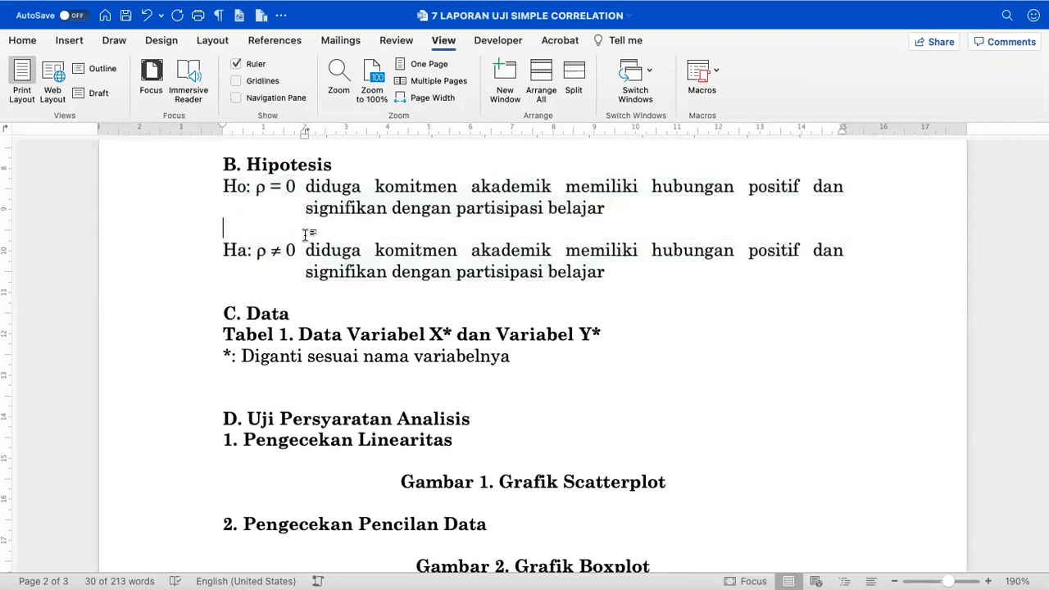
{"action": "scroll", "coordinate": [320, 260], "scroll_direction": "up", "scroll_amount": 2}
{"action": "scroll", "coordinate": [321, 264], "scroll_direction": "up", "scroll_amount": 3}
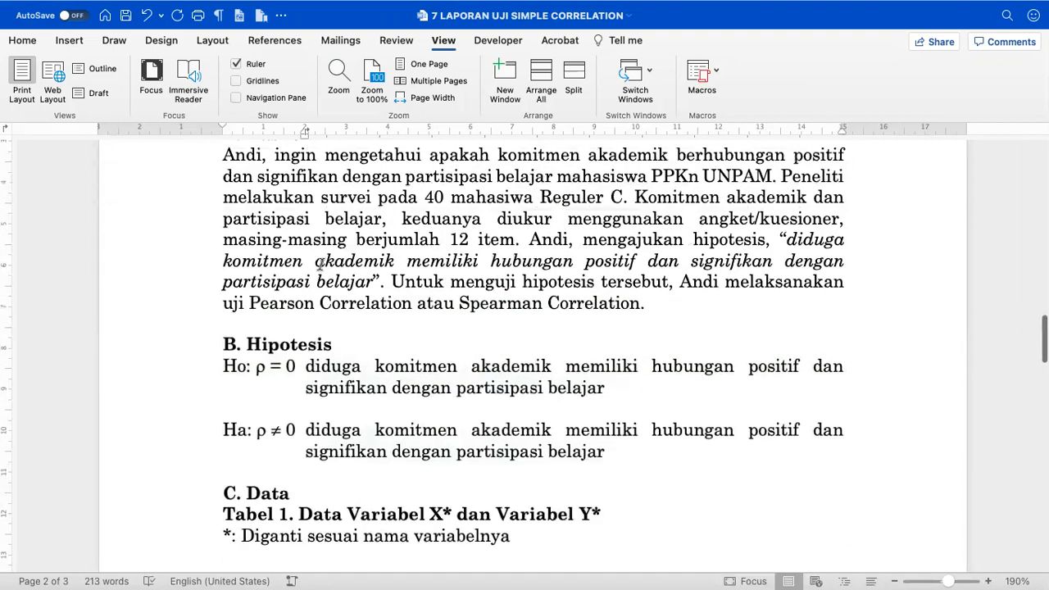
{"action": "left_click", "coordinate": [512, 195]}
{"action": "scroll", "coordinate": [513, 195], "scroll_direction": "down", "scroll_amount": 3}
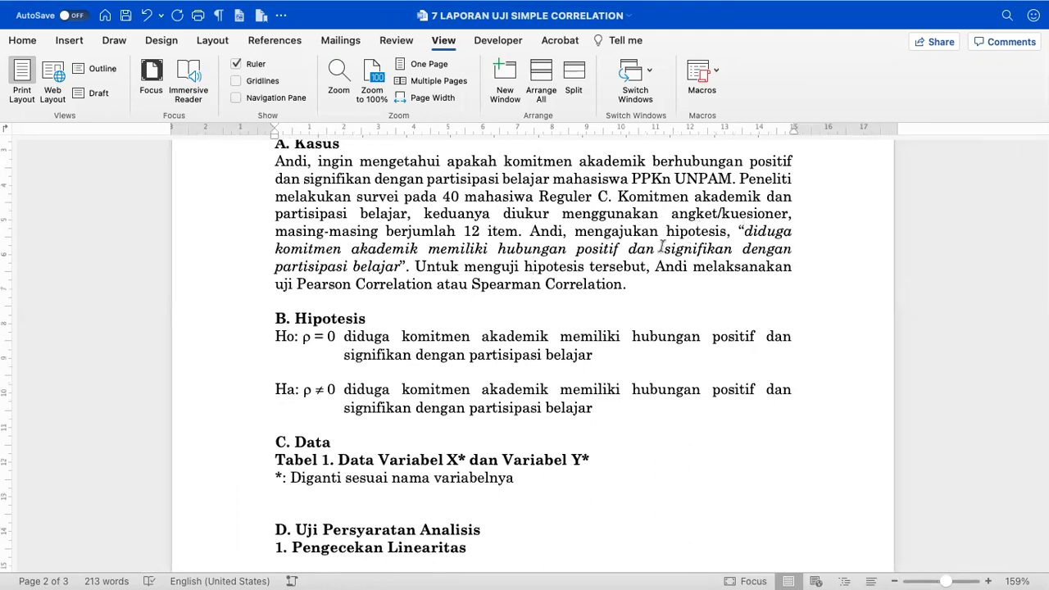
{"action": "scroll", "coordinate": [547, 293], "scroll_direction": "down", "scroll_amount": 2}
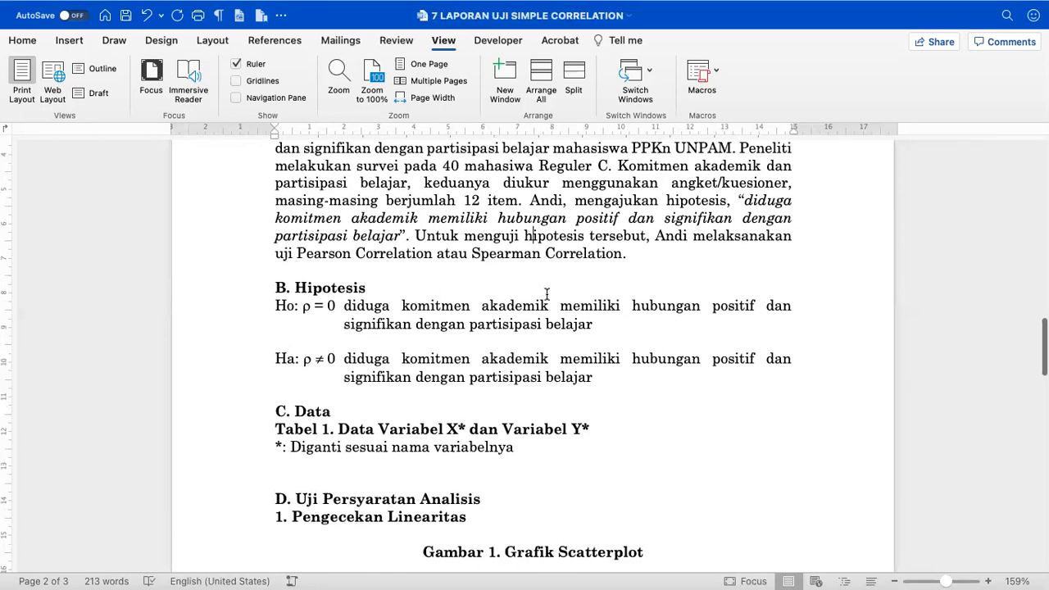
{"action": "scroll", "coordinate": [547, 294], "scroll_direction": "down", "scroll_amount": 2}
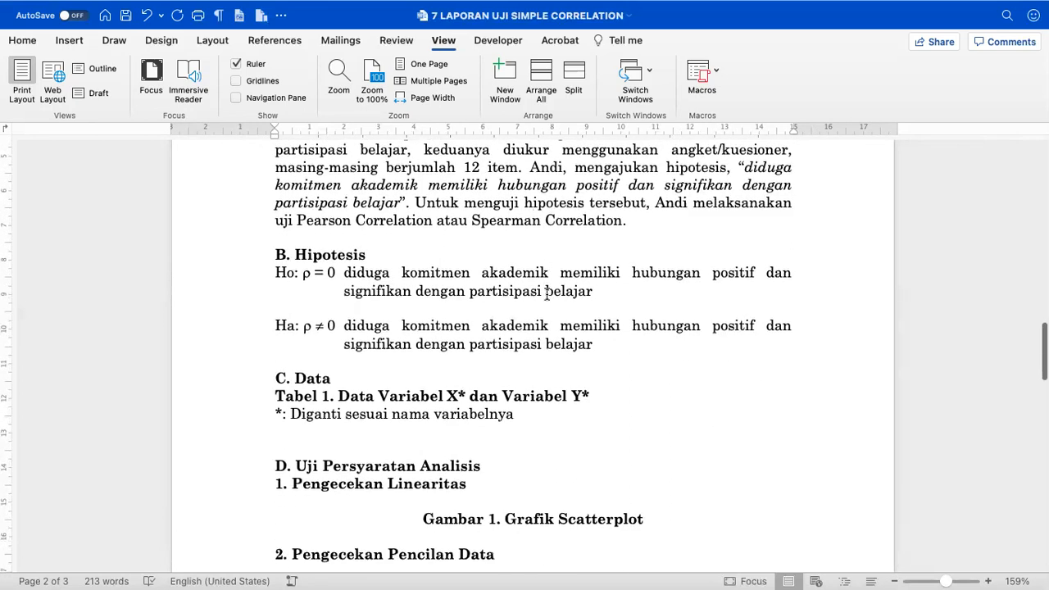
{"action": "scroll", "coordinate": [450, 362], "scroll_direction": "down", "scroll_amount": 2}
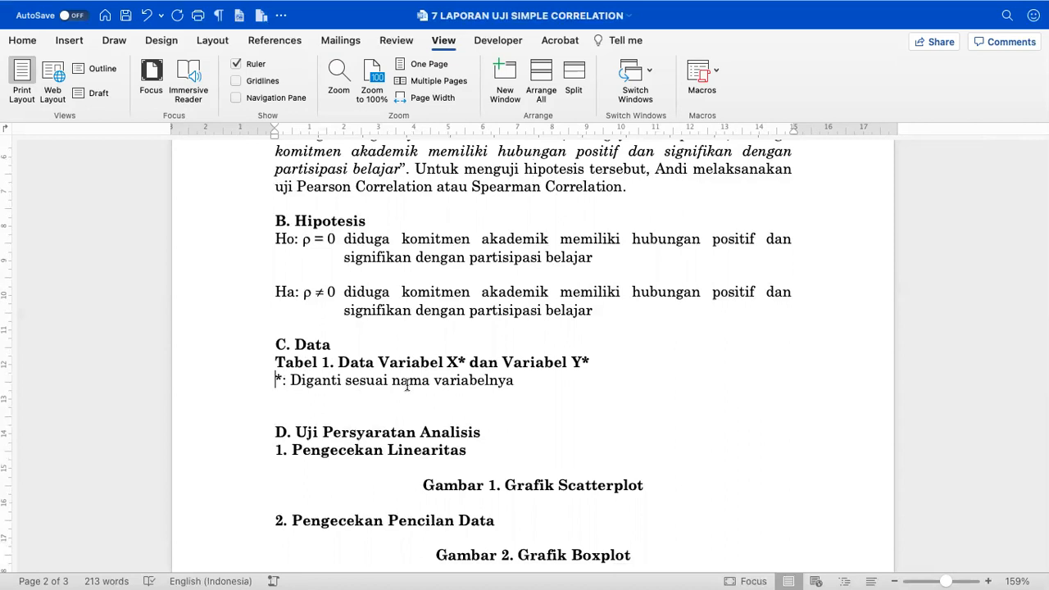
- Replace the Tabel 1 caption placeholders X* and Y* with 'KomitmenAKademik' and 'Partisipasi Belajar'
{"action": "left_click", "coordinate": [464, 361]}
{"action": "key", "text": "BackSpace"}
{"action": "key", "text": "BackSpace"}
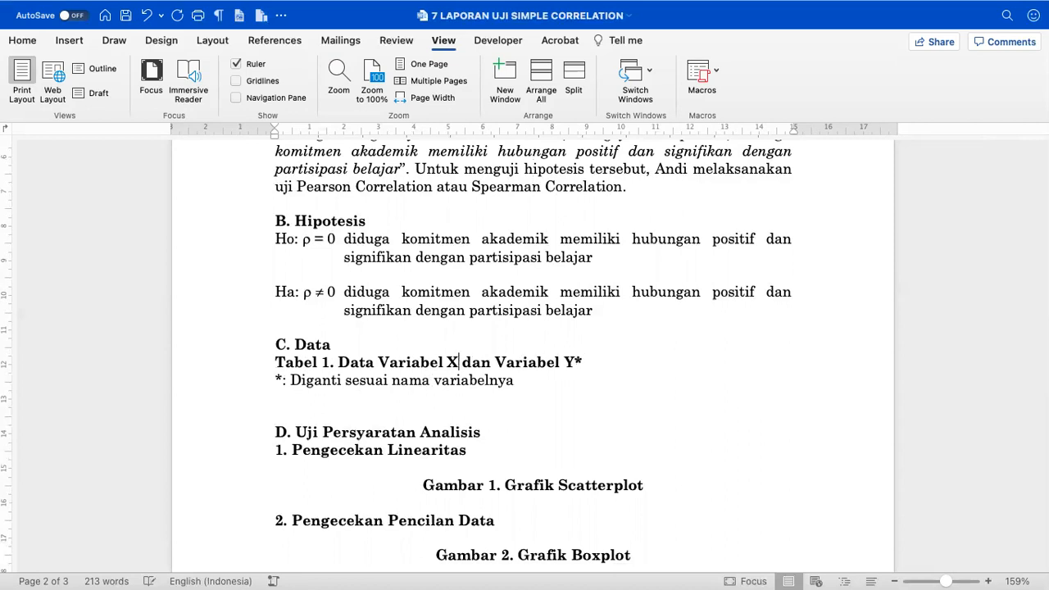
{"action": "type", "text": "Komitmen"}
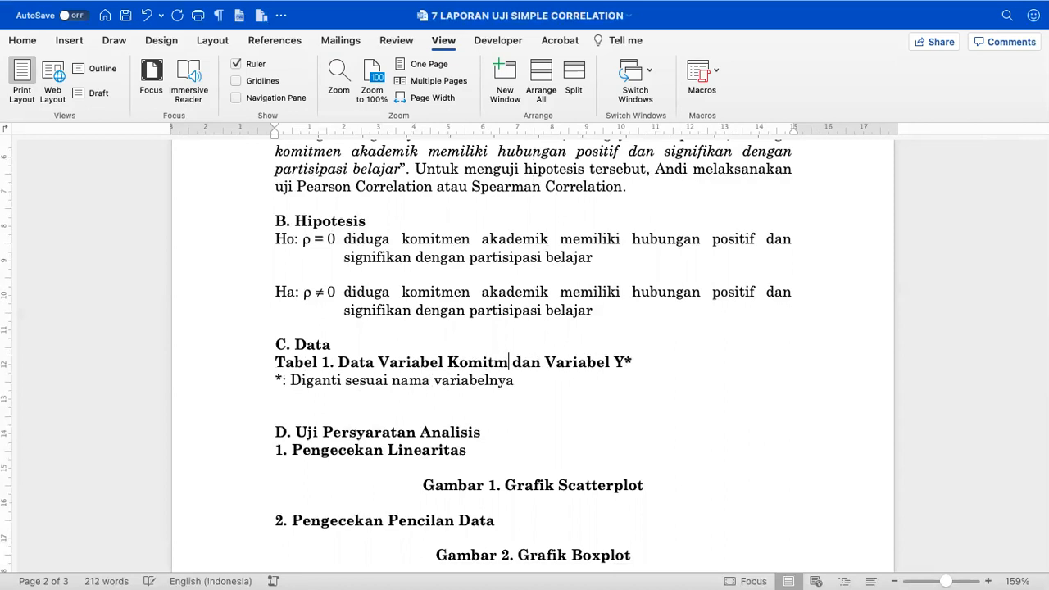
{"action": "type", "text": "AKademik"}
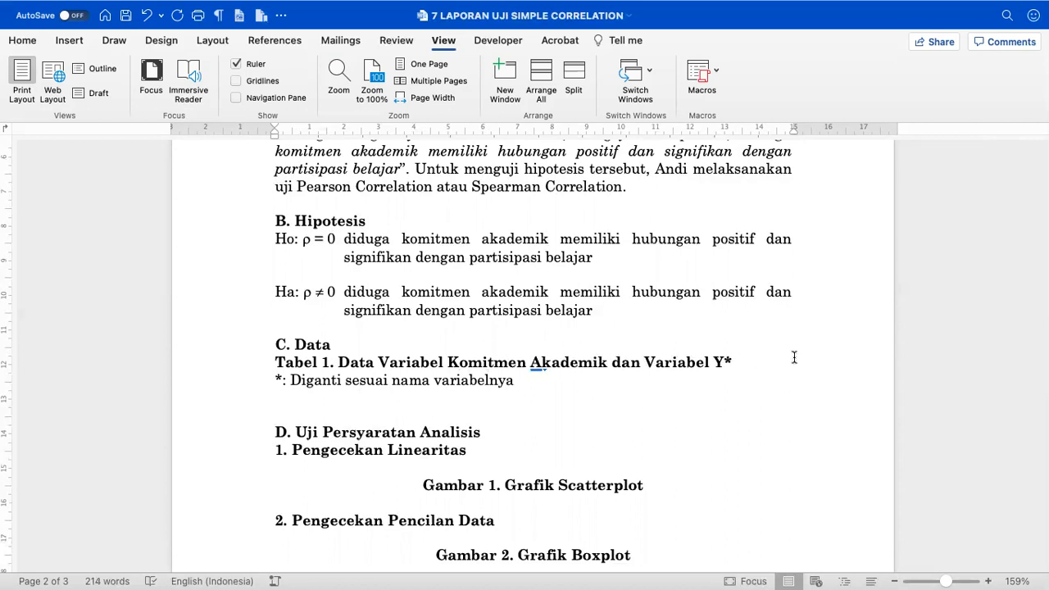
{"action": "left_click_drag", "start_coordinate": [738, 358], "coordinate": [714, 359]}
{"action": "type", "text": "Partisipasi Belajar"}
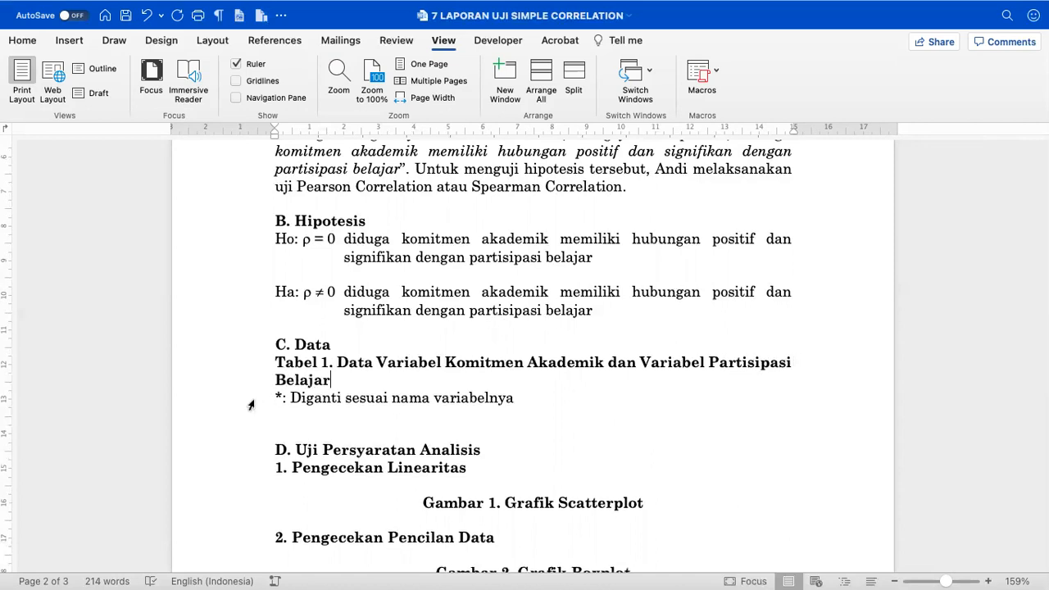
- Delete the '*: Diganti…' note under the caption and add a blank line below
{"action": "left_click", "coordinate": [251, 402]}
{"action": "key", "text": "Delete"}
{"action": "key", "text": "Return"}
{"action": "key", "text": "Return"}
{"action": "key", "text": "Return"}
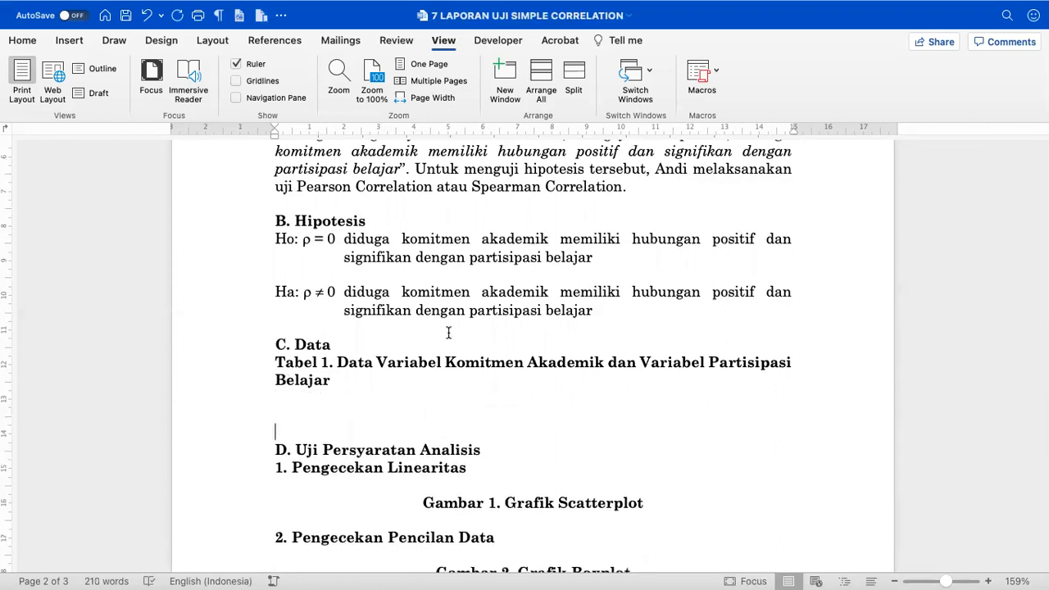
{"action": "key", "text": "ctrl+Left"}
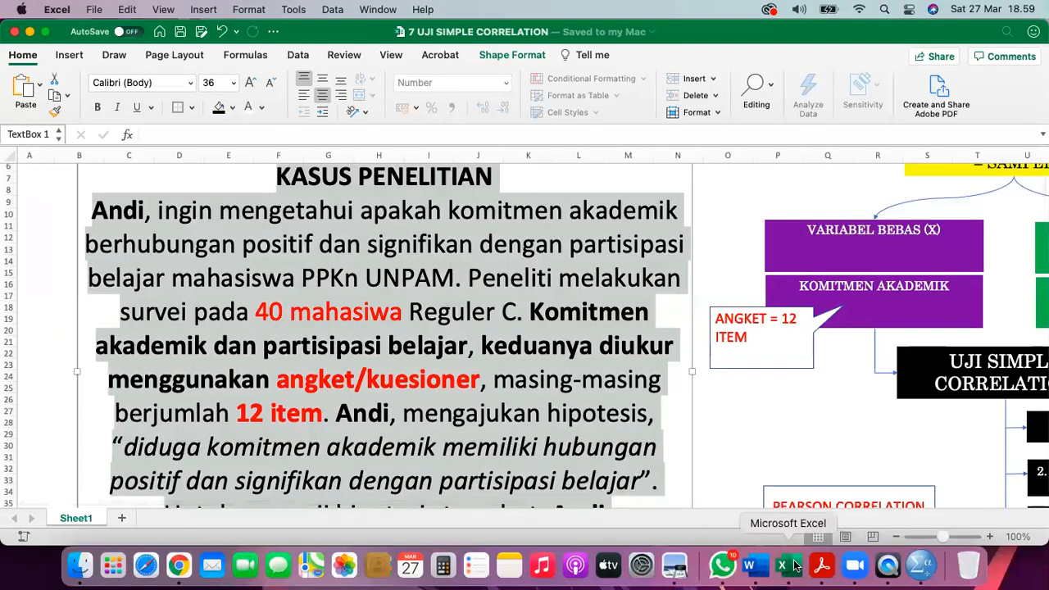
- Copy the Sampel, KOMITMEN BELAJAR and PARTISIPASI BELAJAR table from the headers through Siswa 40
{"action": "left_click", "coordinate": [797, 435]}
{"action": "scroll", "coordinate": [799, 437], "scroll_direction": "right", "scroll_amount": 15}
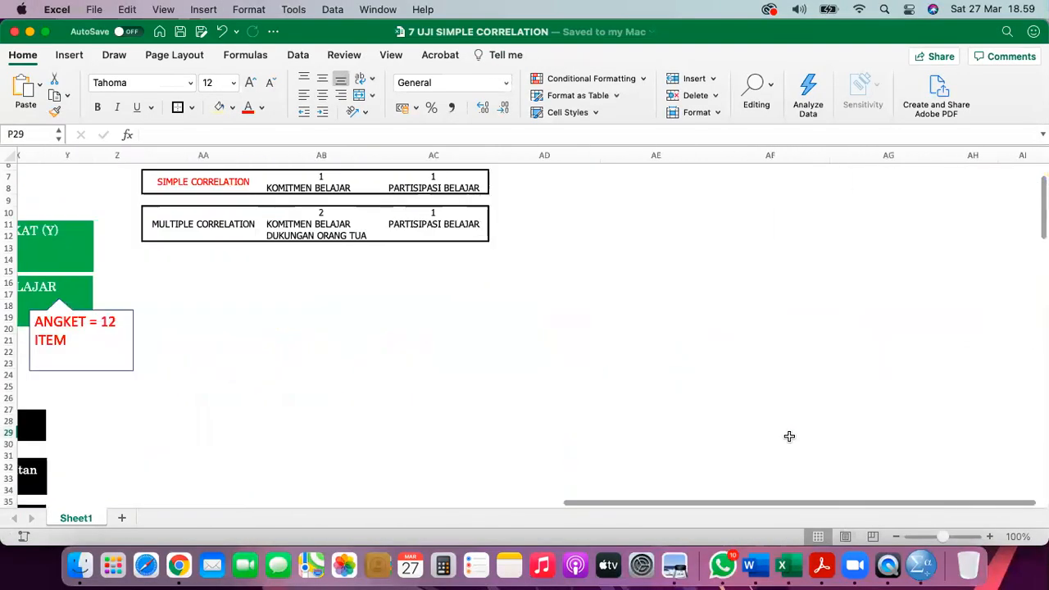
{"action": "scroll", "coordinate": [800, 422], "scroll_direction": "down", "scroll_amount": 5}
{"action": "scroll", "coordinate": [800, 422], "scroll_direction": "right", "scroll_amount": 5}
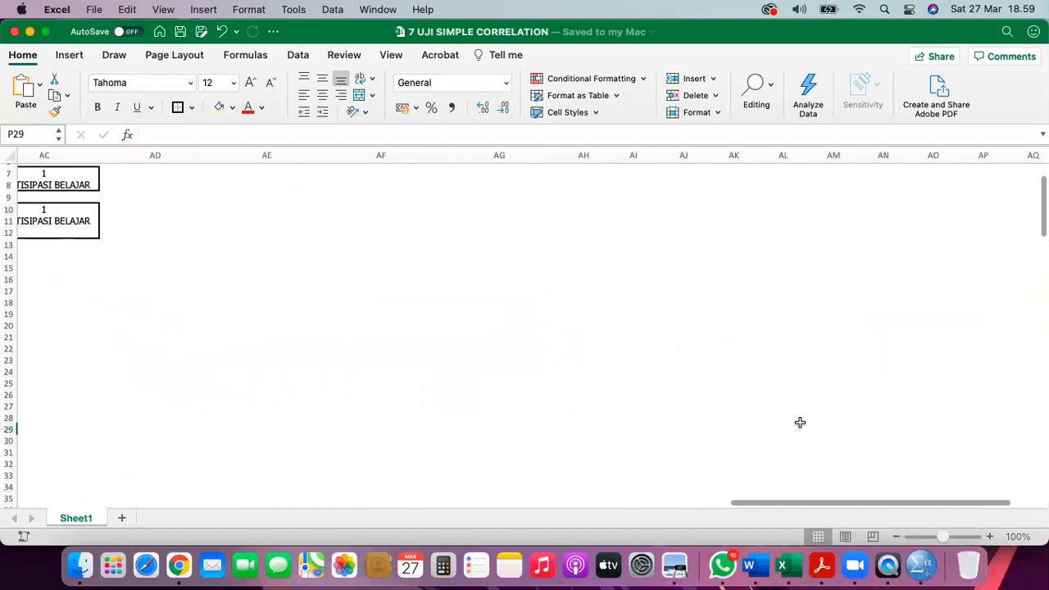
{"action": "scroll", "coordinate": [800, 422], "scroll_direction": "down", "scroll_amount": 10}
{"action": "scroll", "coordinate": [800, 423], "scroll_direction": "left", "scroll_amount": 3}
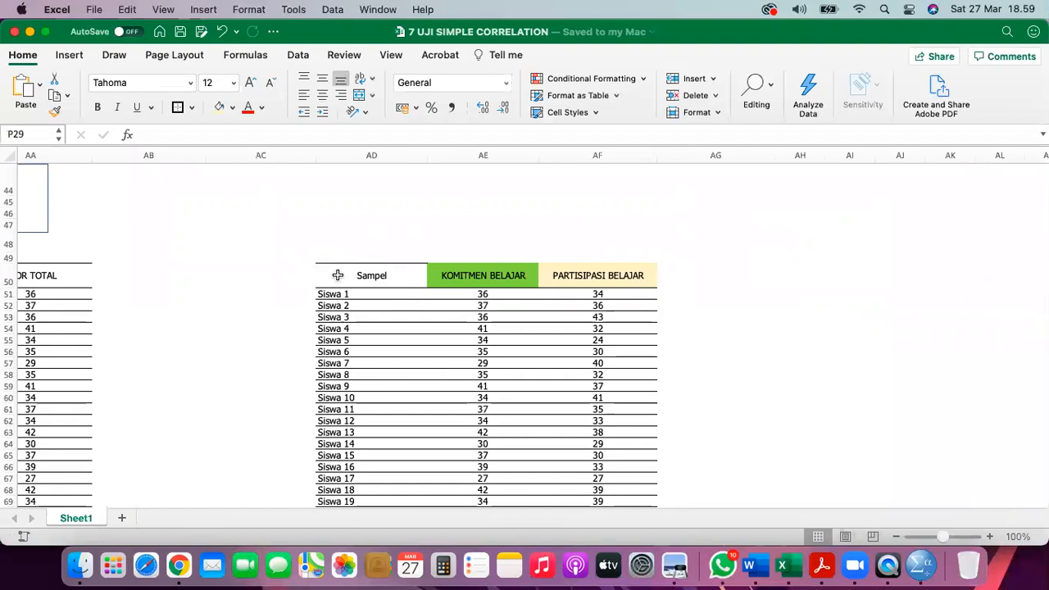
{"action": "left_click_drag", "start_coordinate": [336, 275], "coordinate": [585, 275]}
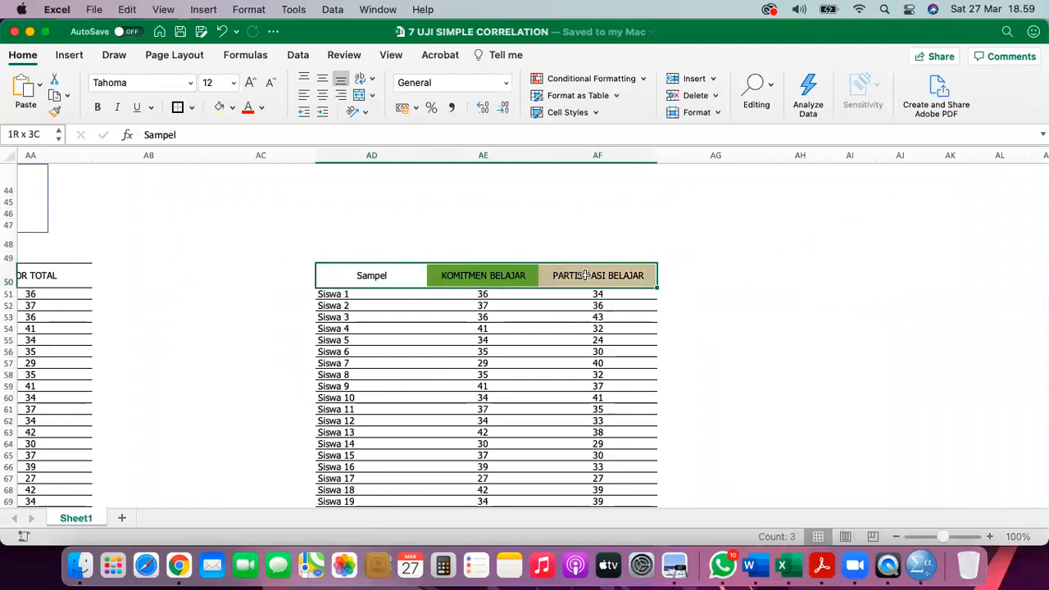
{"action": "scroll", "coordinate": [587, 319], "scroll_direction": "down", "scroll_amount": 10}
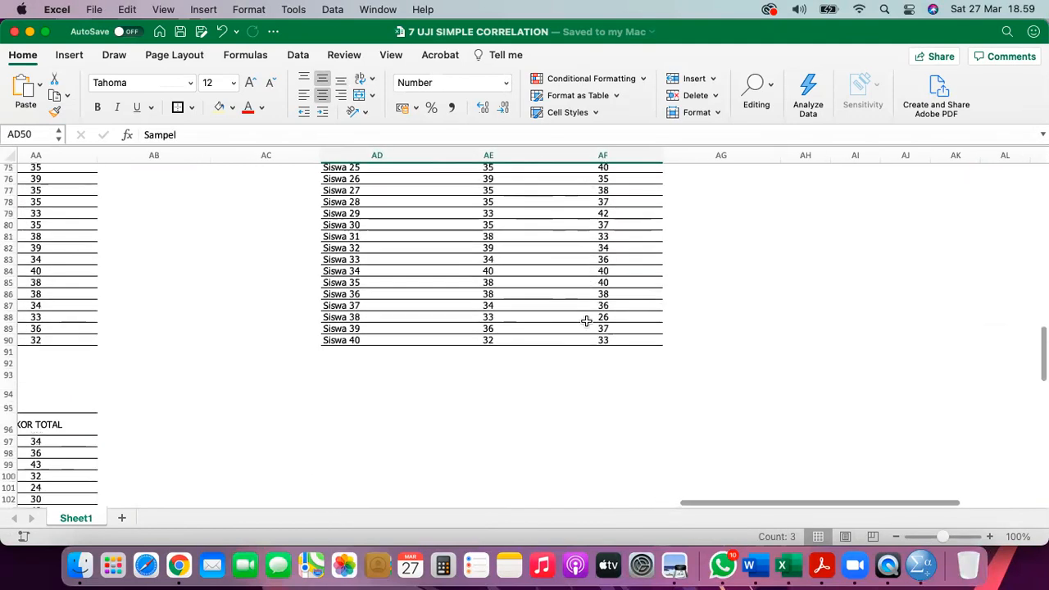
{"action": "left_click", "coordinate": [621, 298], "text": "shift"}
{"action": "scroll", "coordinate": [622, 297], "scroll_direction": "up", "scroll_amount": 10}
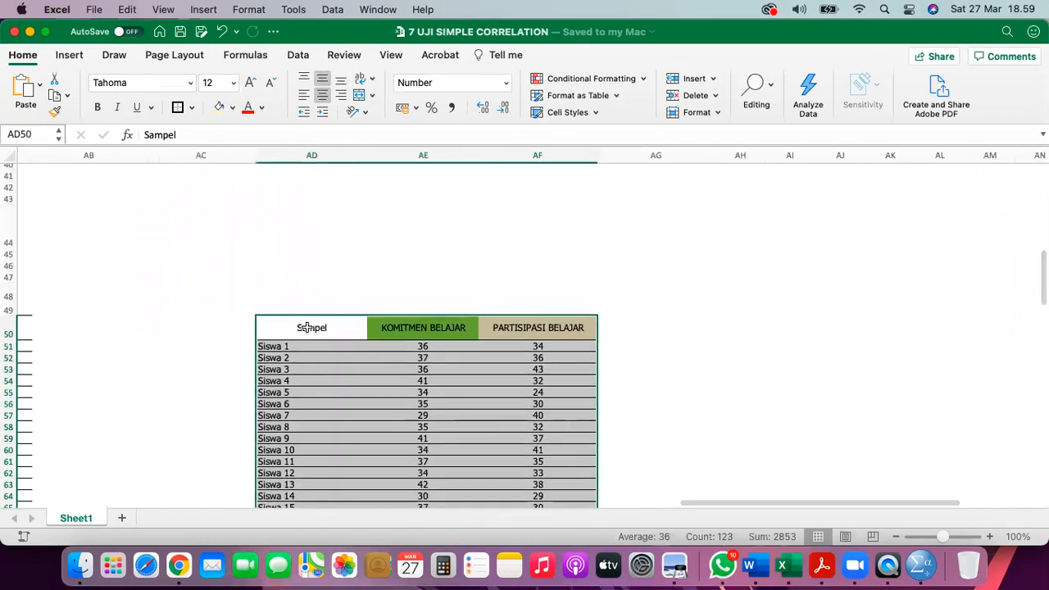
{"action": "right_click", "coordinate": [305, 327]}
{"action": "left_click", "coordinate": [343, 209]}
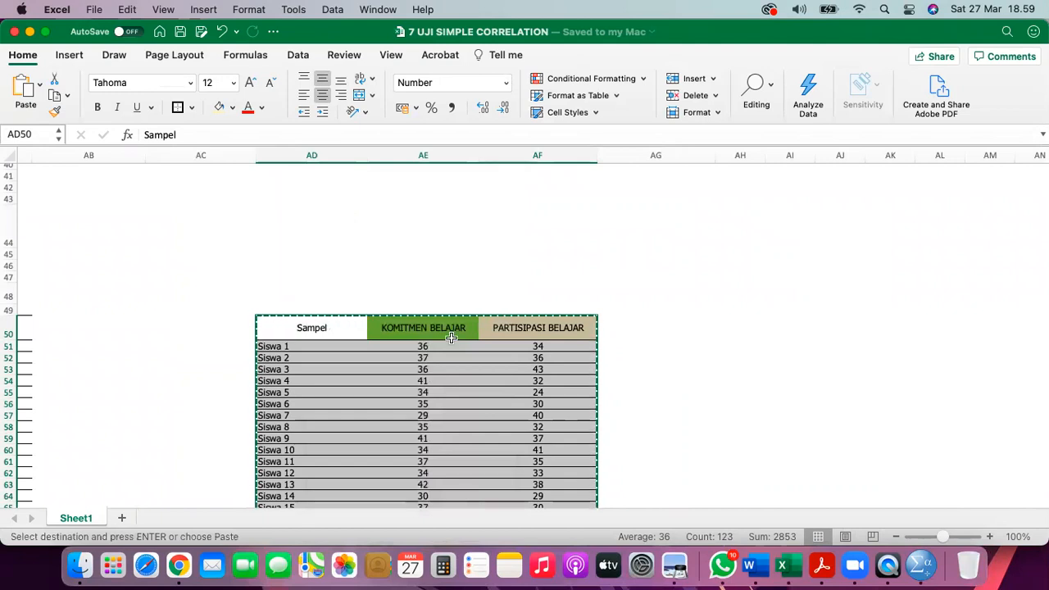
{"action": "left_click", "coordinate": [761, 564]}
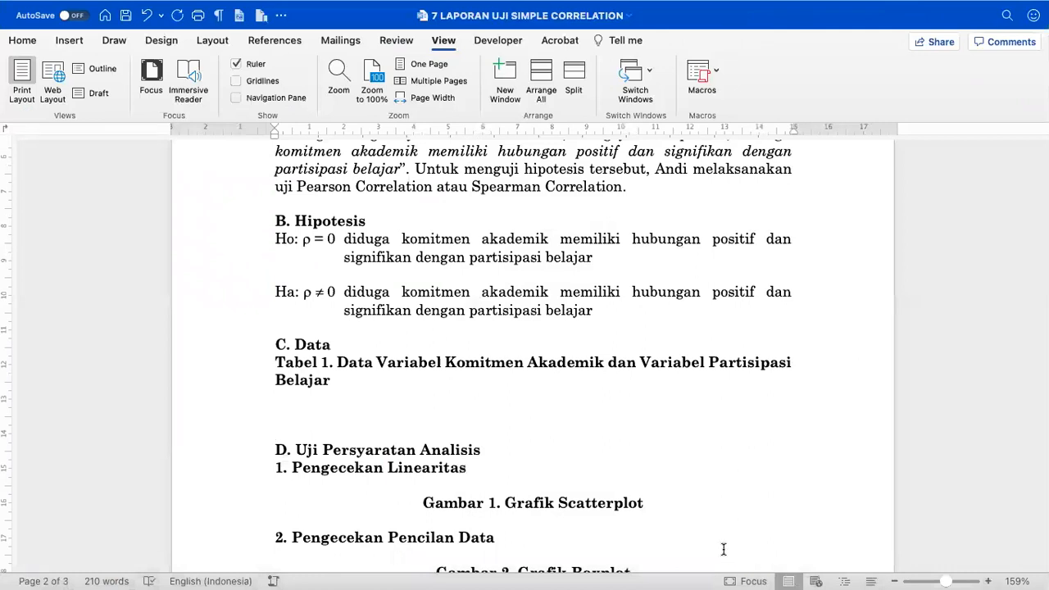
- Paste the copied student table on a new line under the Tabel 1 caption
{"action": "scroll", "coordinate": [456, 416], "scroll_direction": "down", "scroll_amount": 2}
{"action": "scroll", "coordinate": [456, 415], "scroll_direction": "down", "scroll_amount": 2}
{"action": "left_click", "coordinate": [302, 298]}
{"action": "key", "text": "Return"}
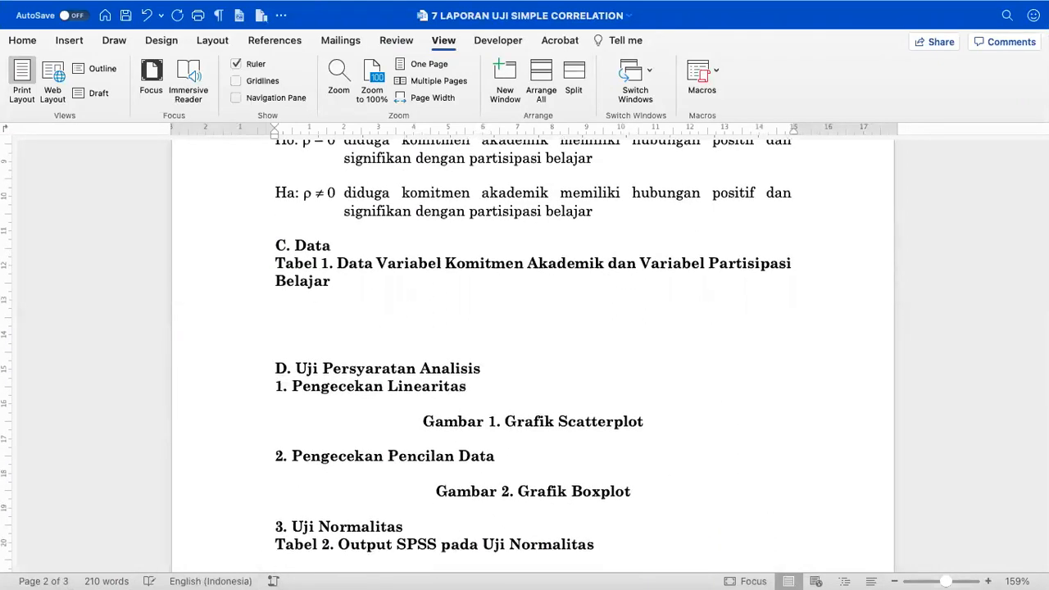
{"action": "key", "text": "cmd+v"}
{"action": "scroll", "coordinate": [301, 298], "scroll_direction": "down", "scroll_amount": 10}
{"action": "scroll", "coordinate": [304, 302], "scroll_direction": "up", "scroll_amount": 3}
{"action": "scroll", "coordinate": [305, 302], "scroll_direction": "up", "scroll_amount": 8}
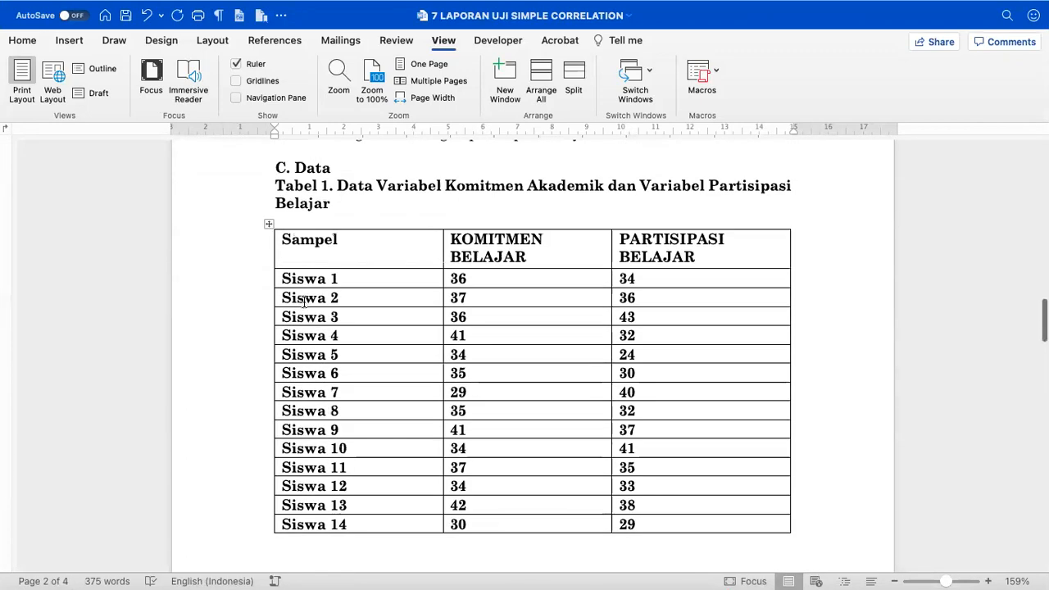
- Delete the empty line between the Tabel 1 caption and the pasted table
{"action": "left_click", "coordinate": [294, 215]}
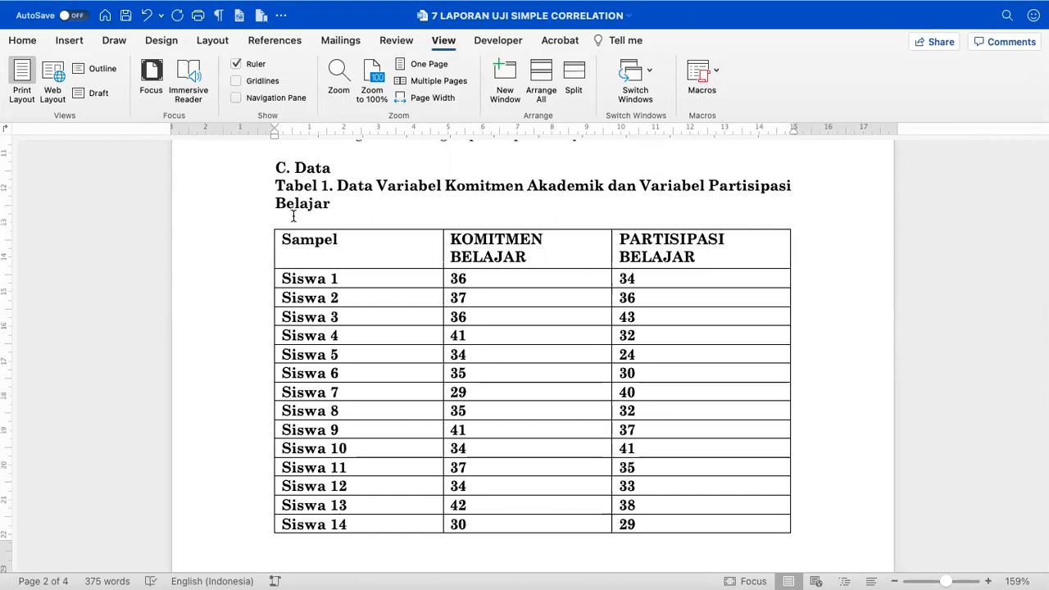
{"action": "key", "text": "BackSpace"}
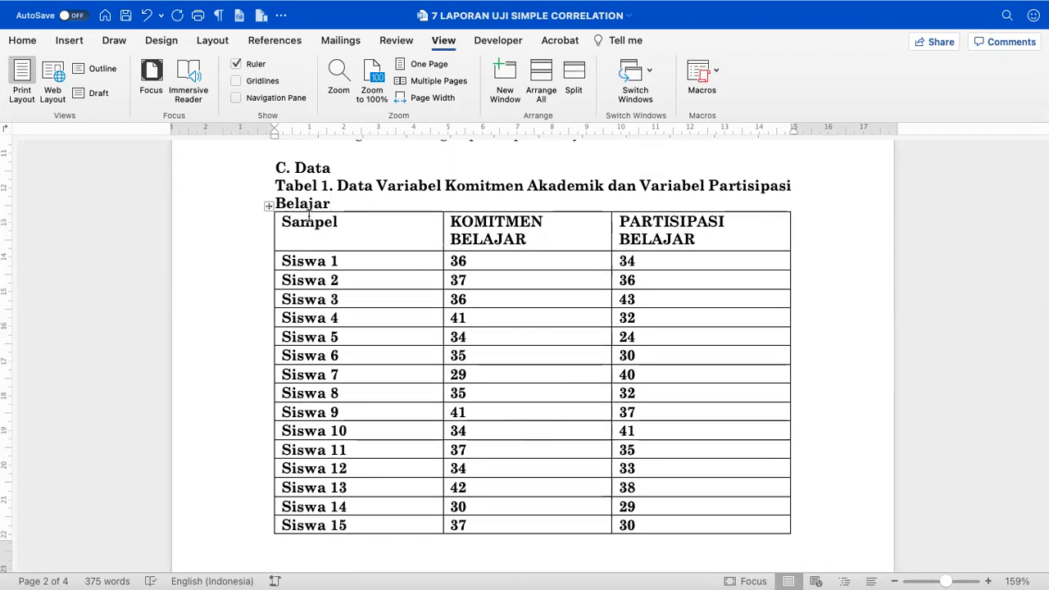
{"action": "left_click_drag", "start_coordinate": [273, 131], "coordinate": [274, 131]}
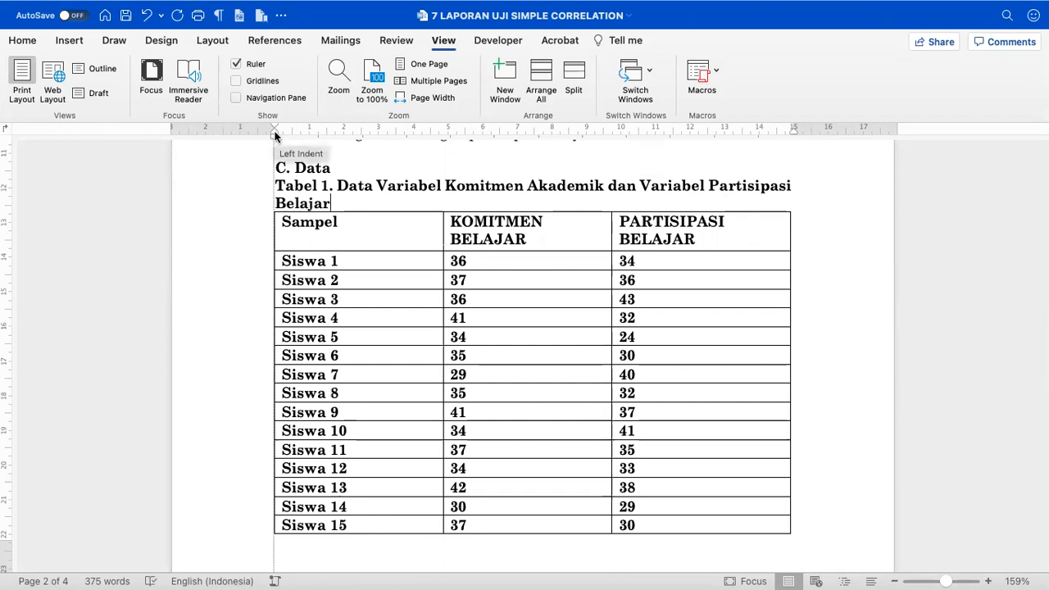
{"action": "left_click_drag", "start_coordinate": [792, 134], "coordinate": [792, 136]}
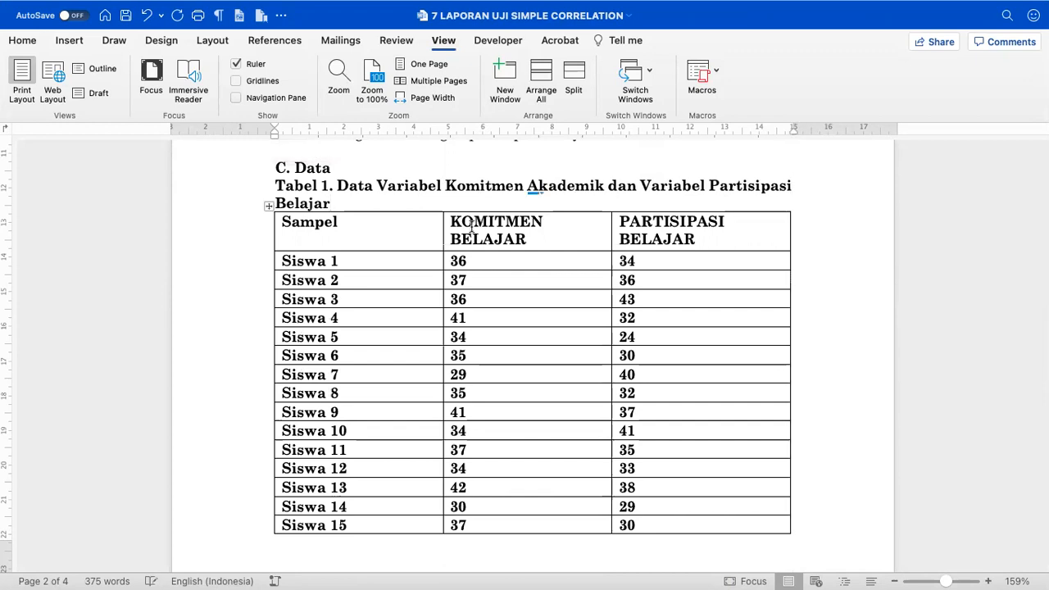
{"action": "left_click", "coordinate": [269, 206]}
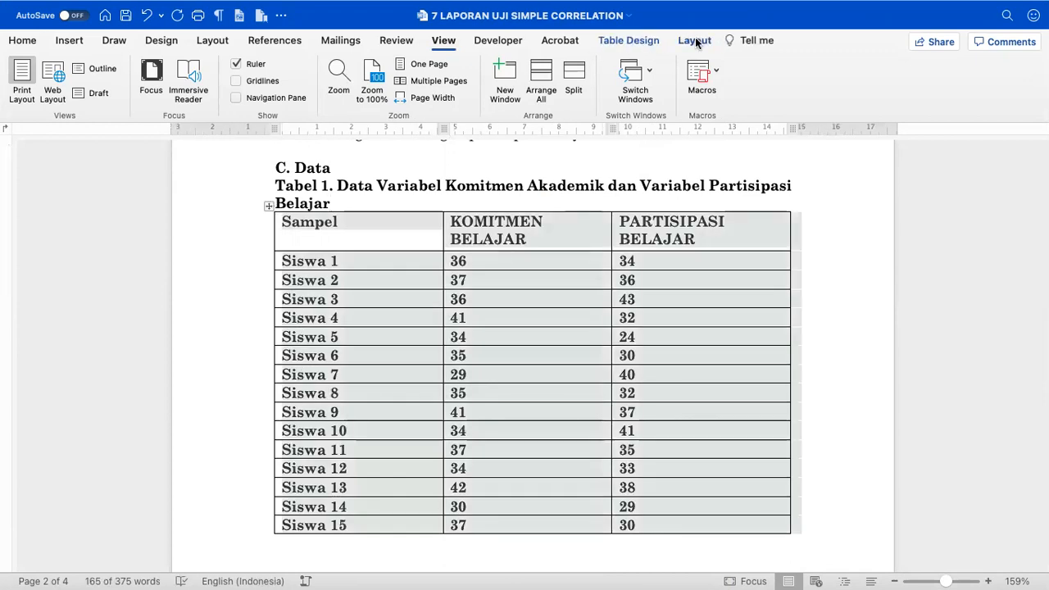
- AutoFit the table to its contents, then stretch it to the full window width
{"action": "left_click", "coordinate": [692, 41]}
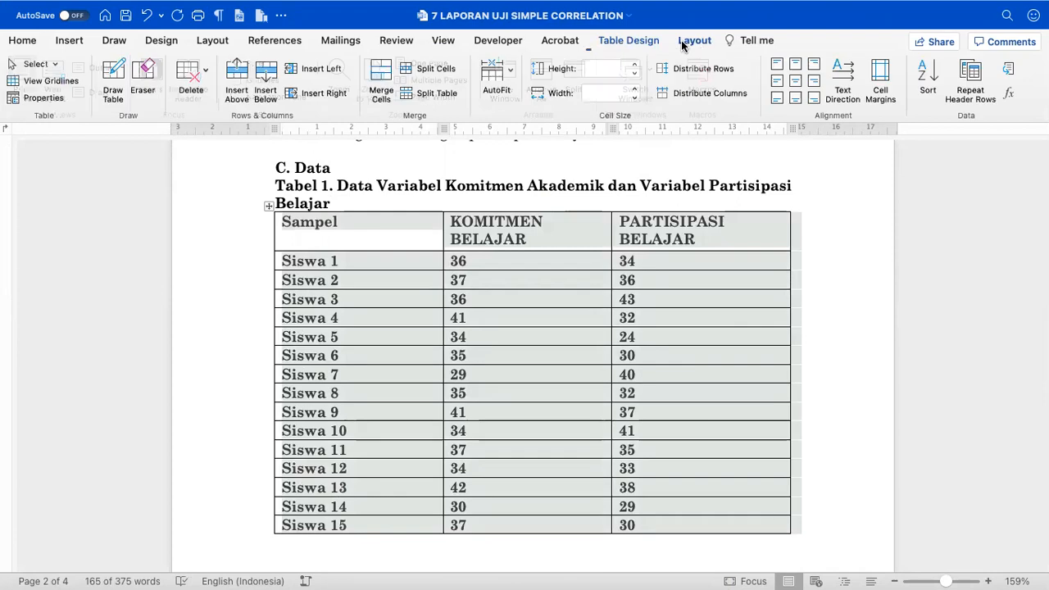
{"action": "left_click", "coordinate": [501, 81]}
{"action": "left_click", "coordinate": [528, 98]}
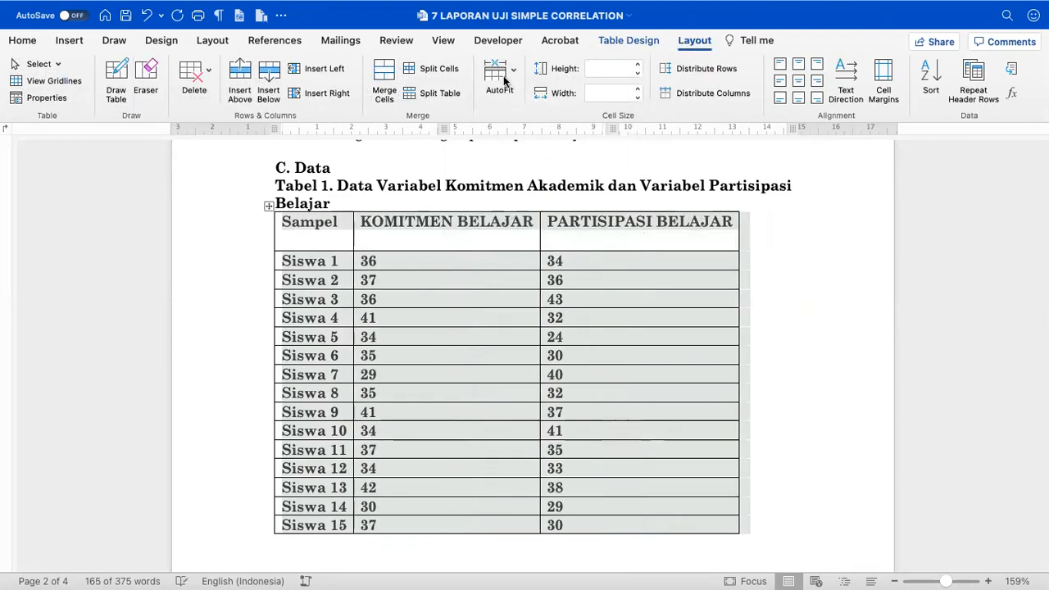
{"action": "left_click", "coordinate": [502, 72]}
{"action": "left_click", "coordinate": [521, 109]}
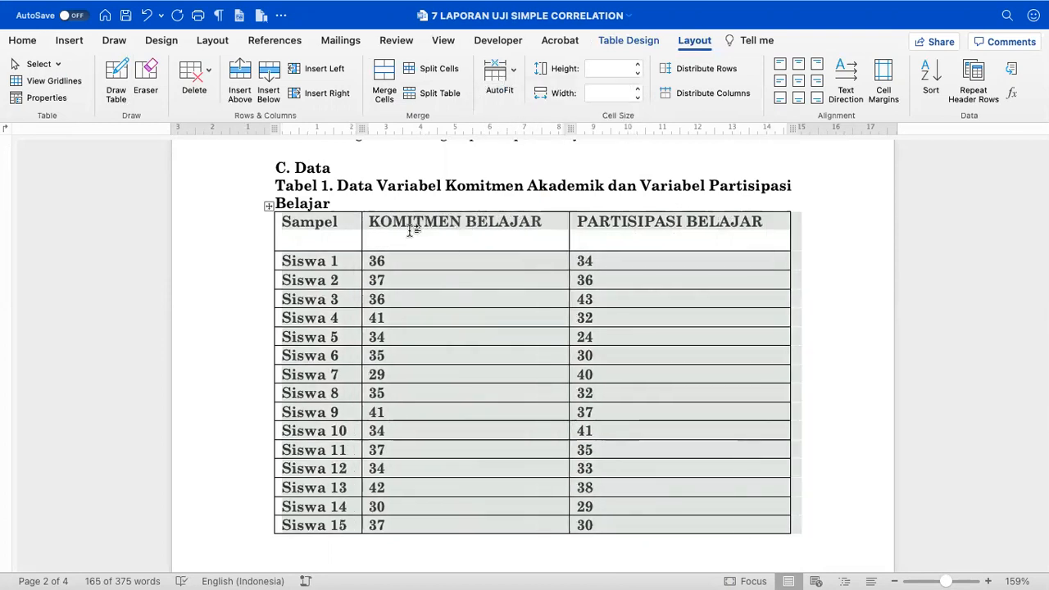
- Replace all borders with top, bottom and inside horizontal lines between every row
{"action": "left_click", "coordinate": [637, 41]}
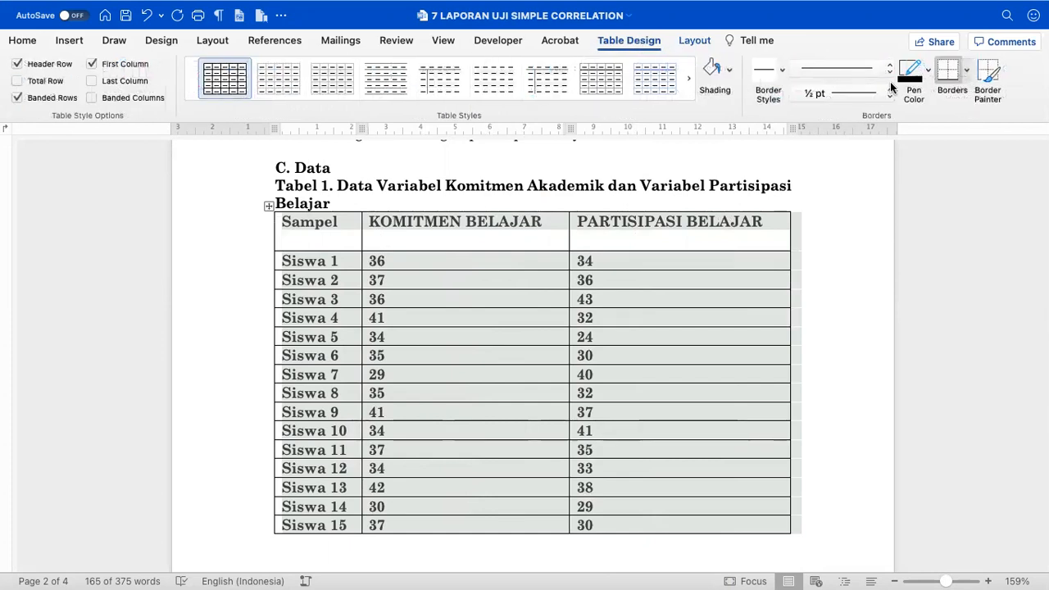
{"action": "left_click", "coordinate": [966, 72]}
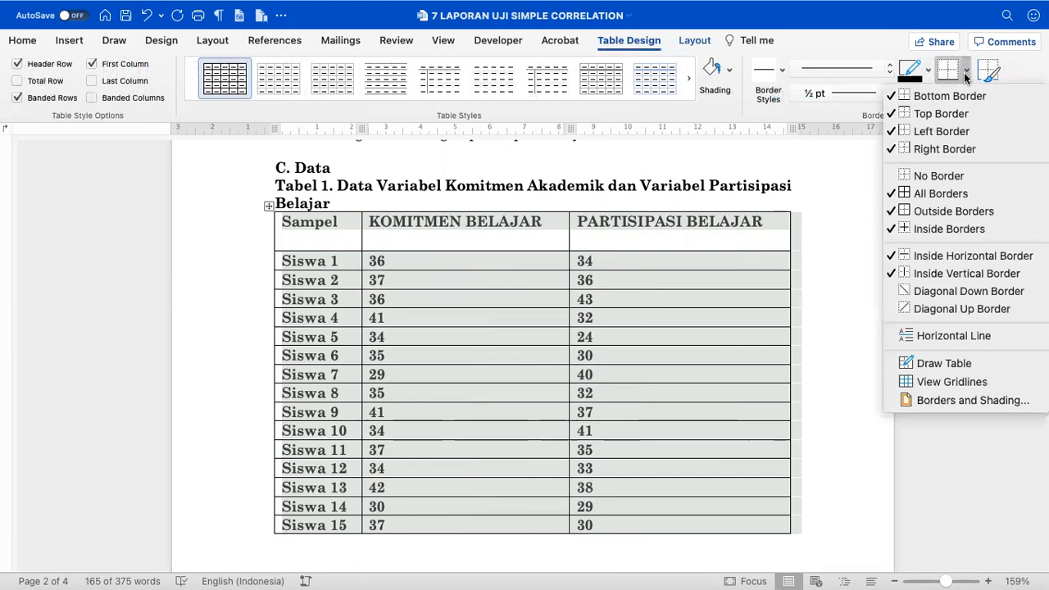
{"action": "left_click", "coordinate": [935, 174]}
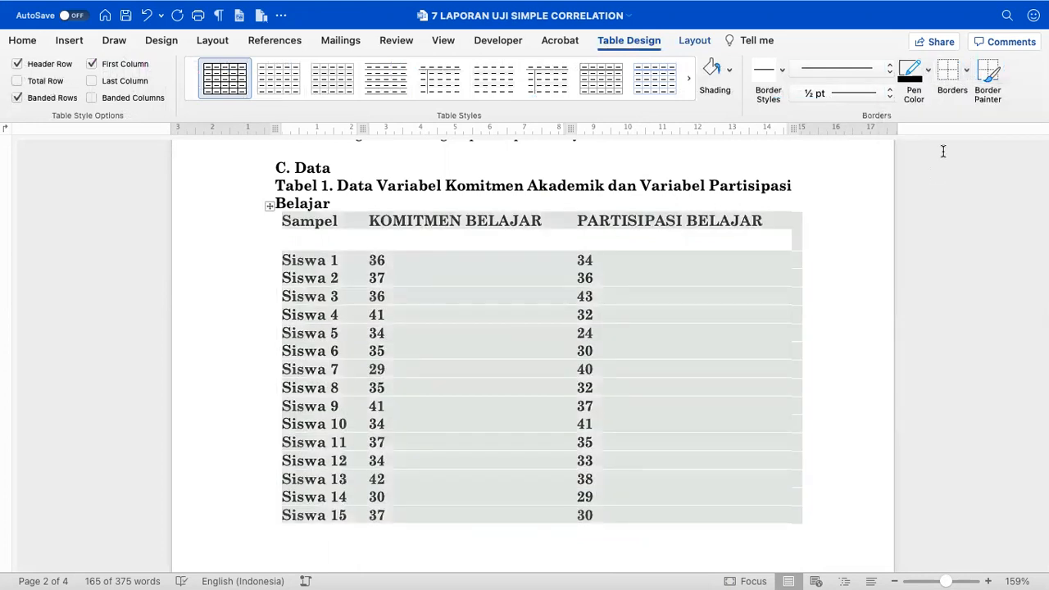
{"action": "left_click", "coordinate": [967, 73]}
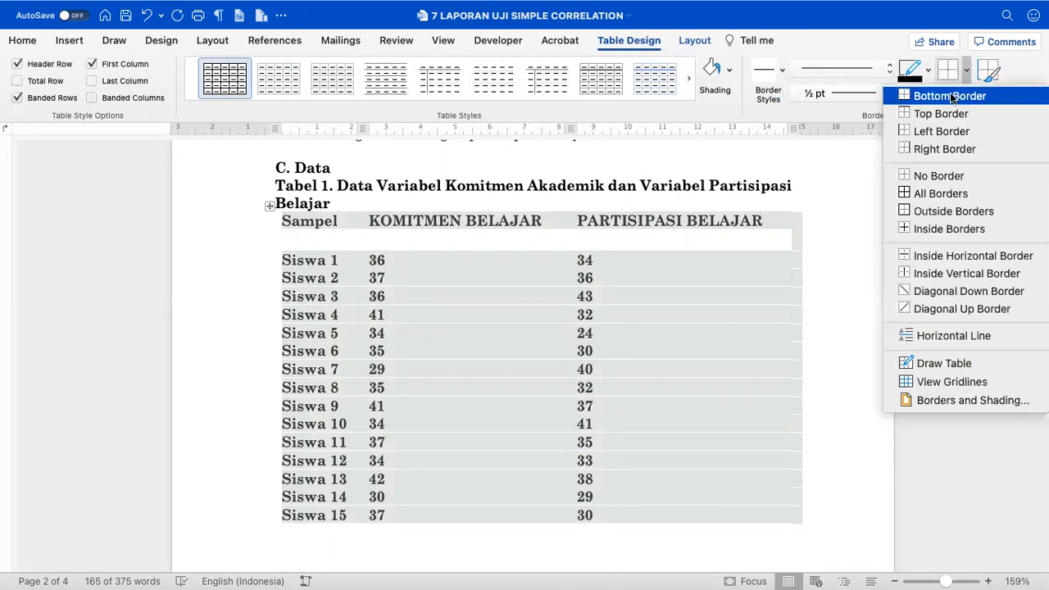
{"action": "left_click", "coordinate": [952, 97]}
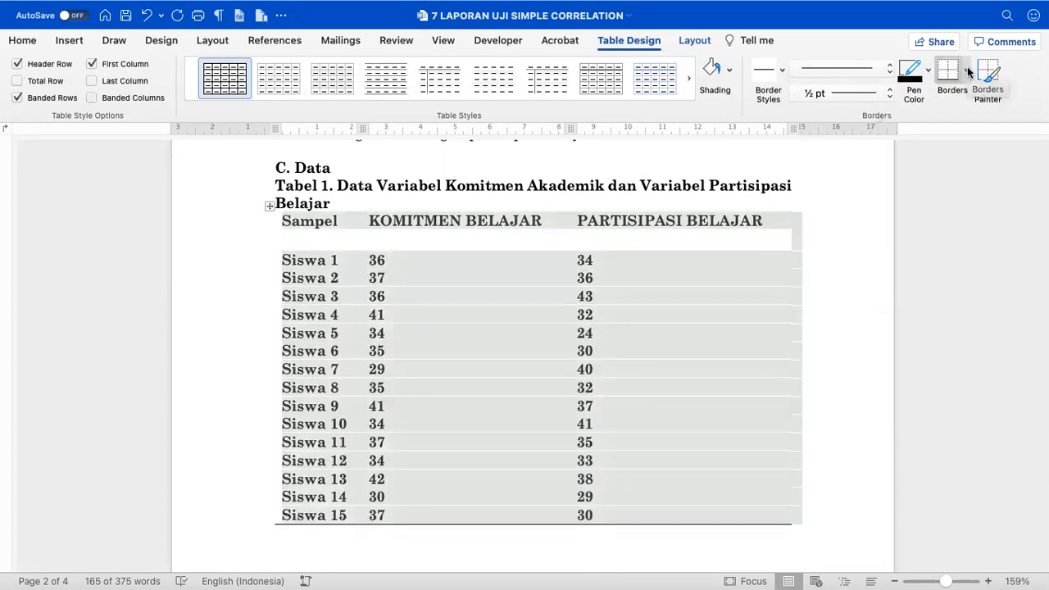
{"action": "left_click", "coordinate": [968, 73]}
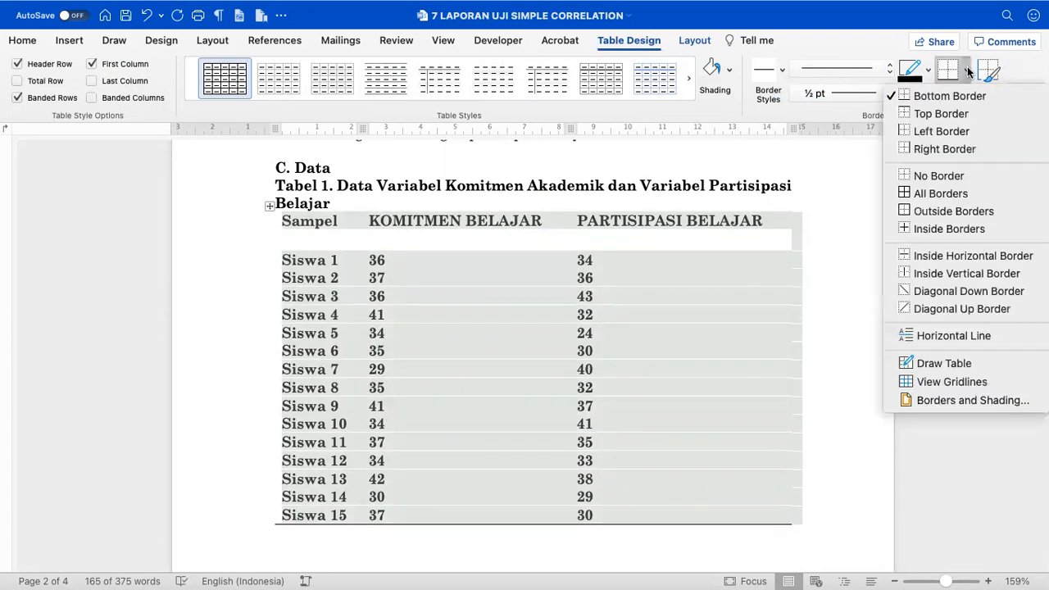
{"action": "left_click", "coordinate": [943, 115]}
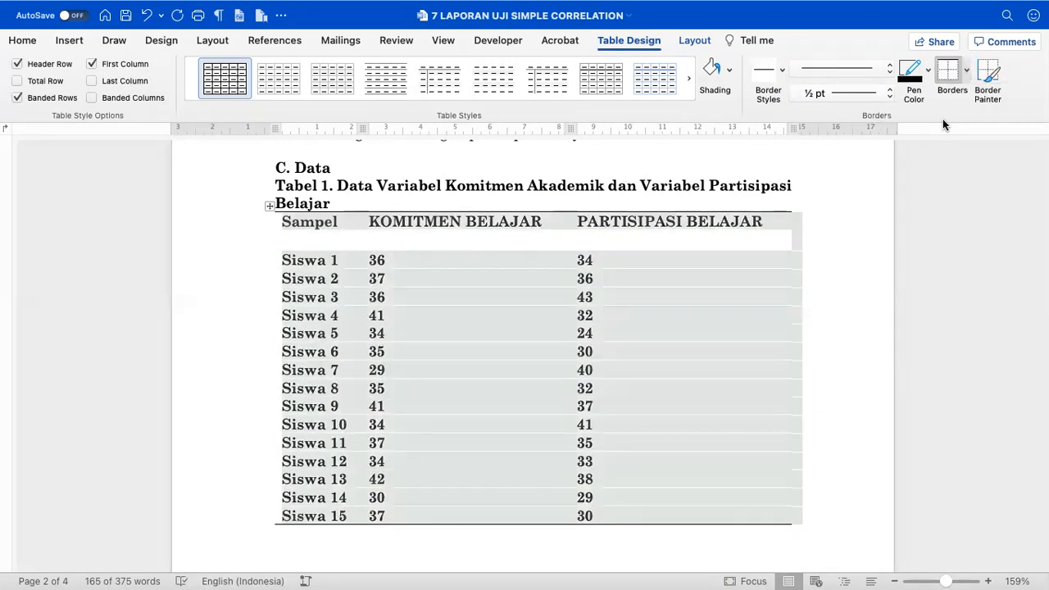
{"action": "left_click", "coordinate": [965, 75]}
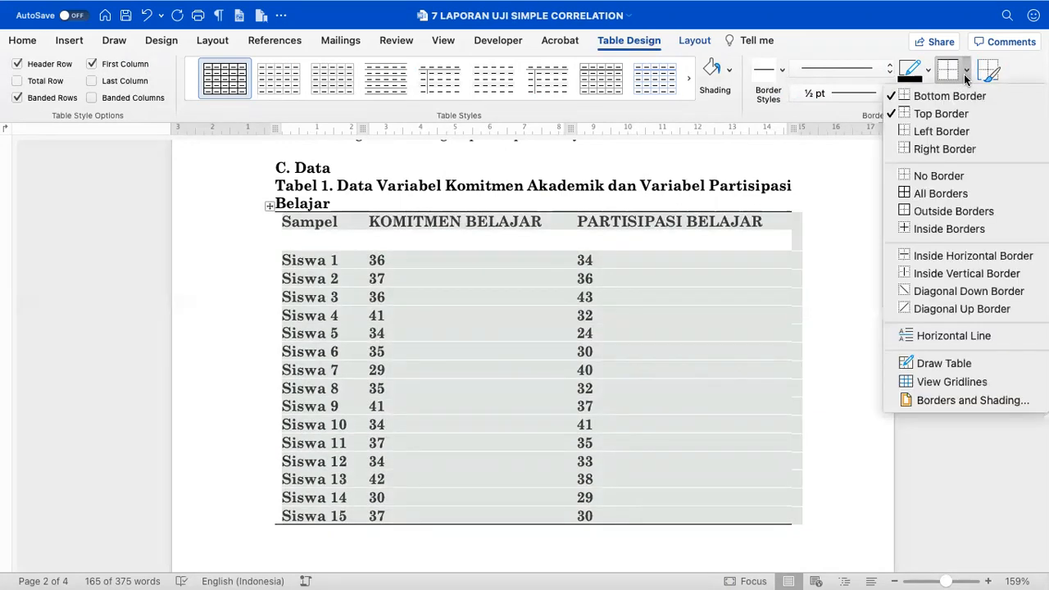
{"action": "left_click", "coordinate": [912, 257]}
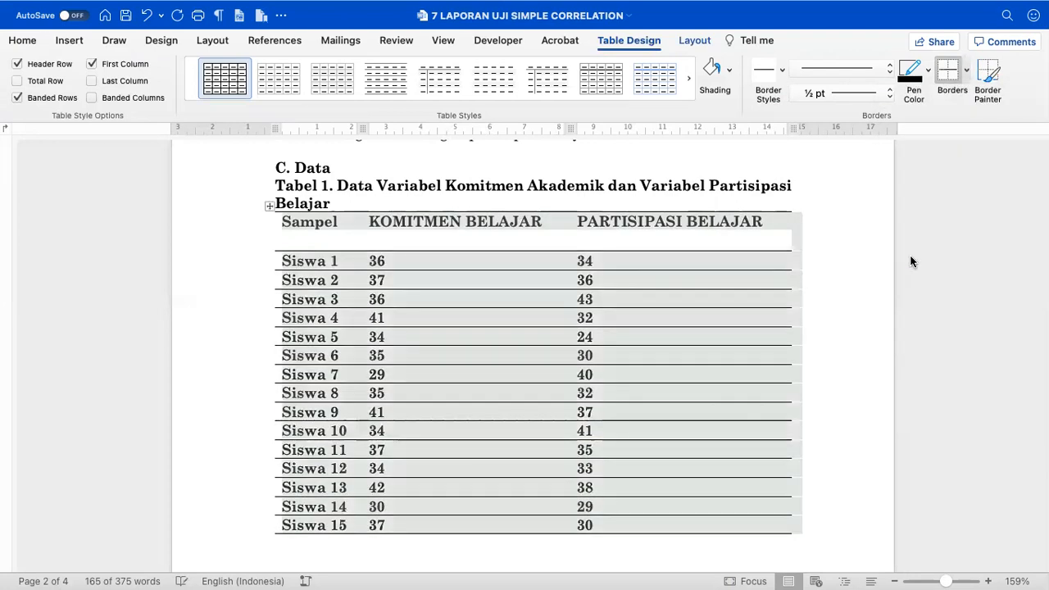
{"action": "left_click", "coordinate": [716, 242]}
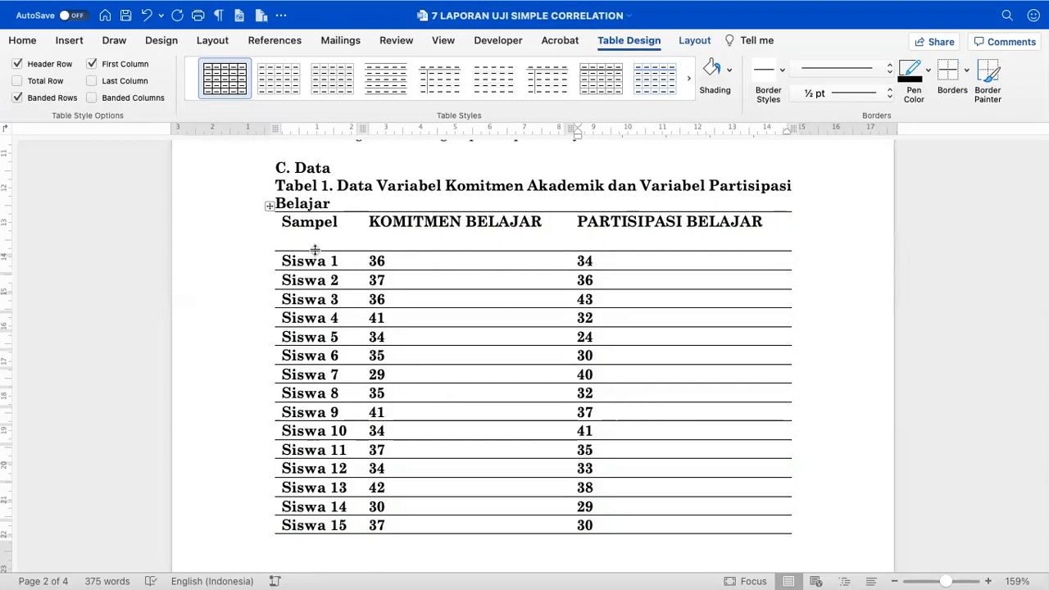
- Drag the header row's bottom border up so Siswa 1 sits directly beneath it
{"action": "left_click_drag", "start_coordinate": [315, 250], "coordinate": [318, 230]}
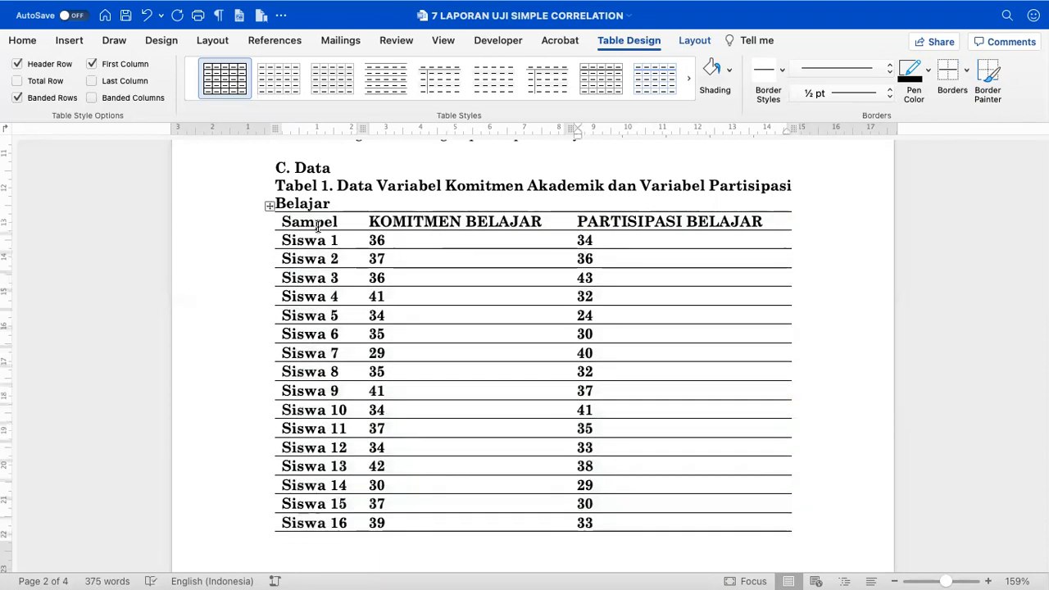
{"action": "left_click", "coordinate": [269, 207]}
{"action": "left_click", "coordinate": [694, 41]}
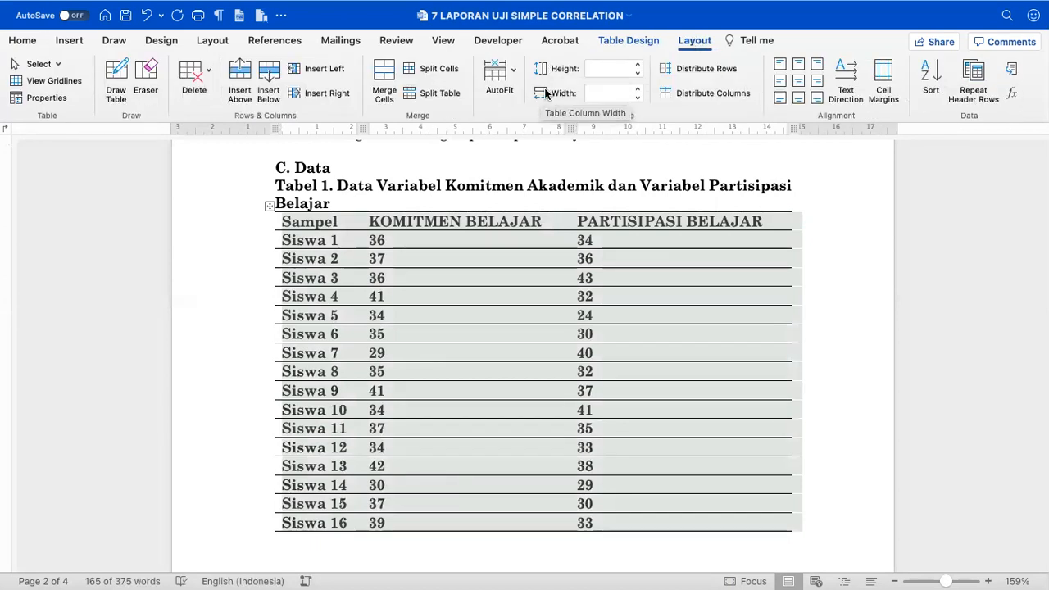
{"action": "left_click", "coordinate": [638, 69]}
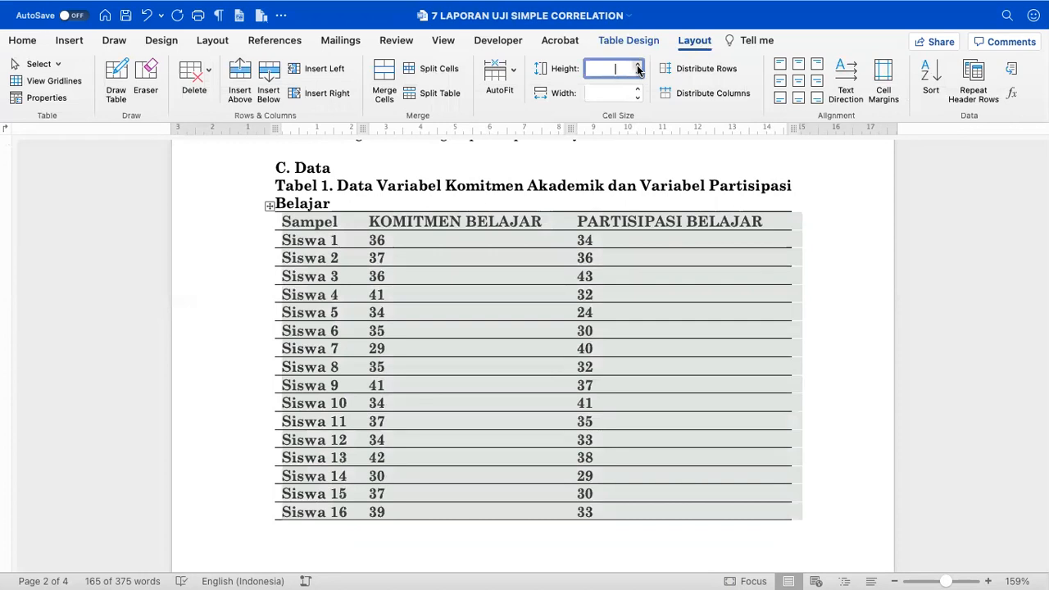
- Raise the table row height with the Height spin arrows to about 0.9 cm
{"action": "left_click", "coordinate": [638, 65]}
{"action": "left_click", "coordinate": [639, 66]}
{"action": "left_click", "coordinate": [640, 67]}
{"action": "left_click", "coordinate": [639, 68]}
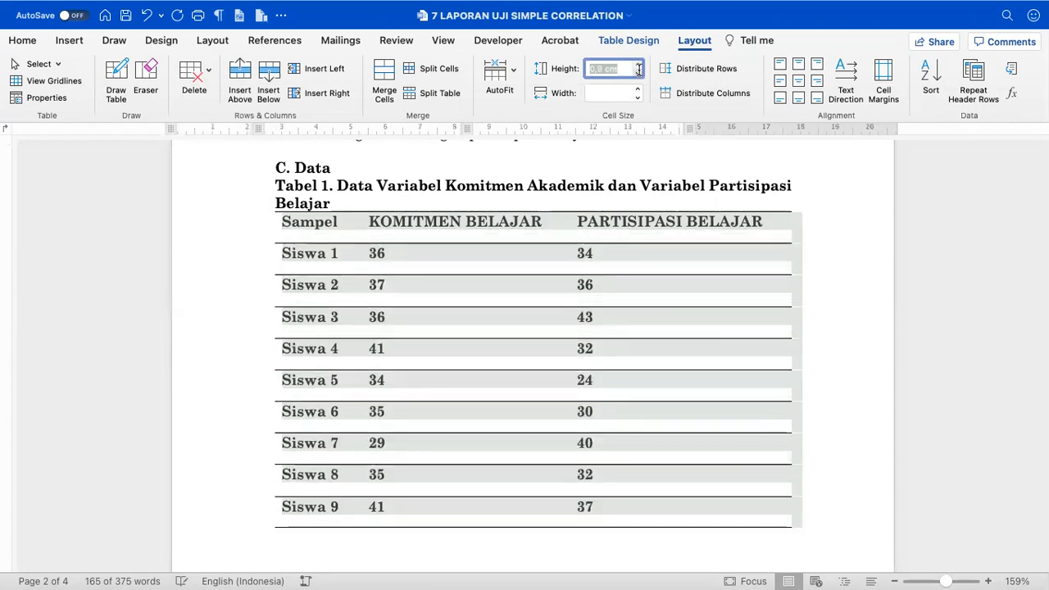
{"action": "left_click", "coordinate": [639, 73]}
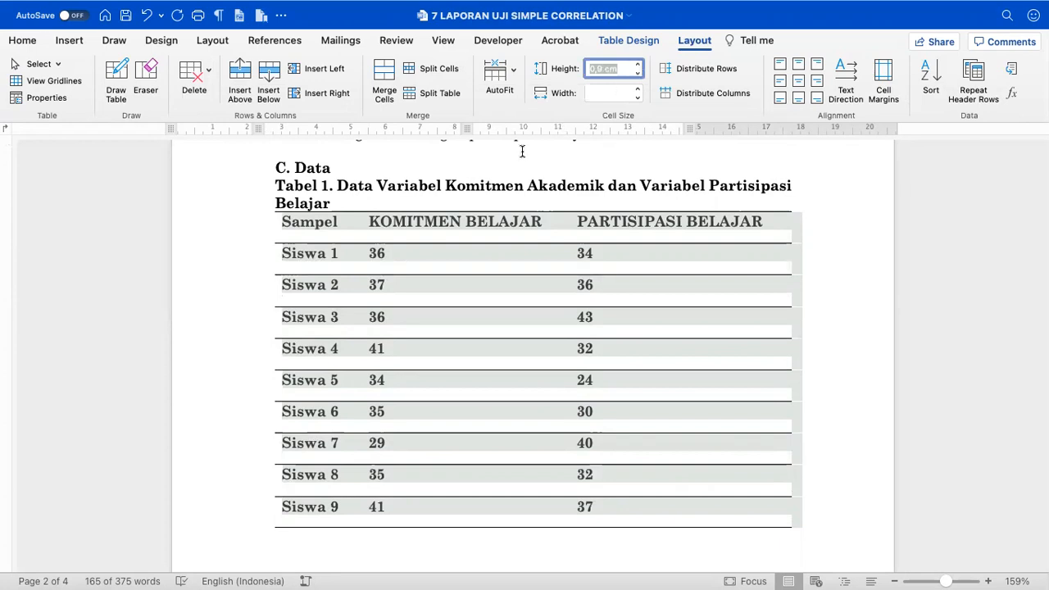
{"action": "left_click", "coordinate": [502, 189]}
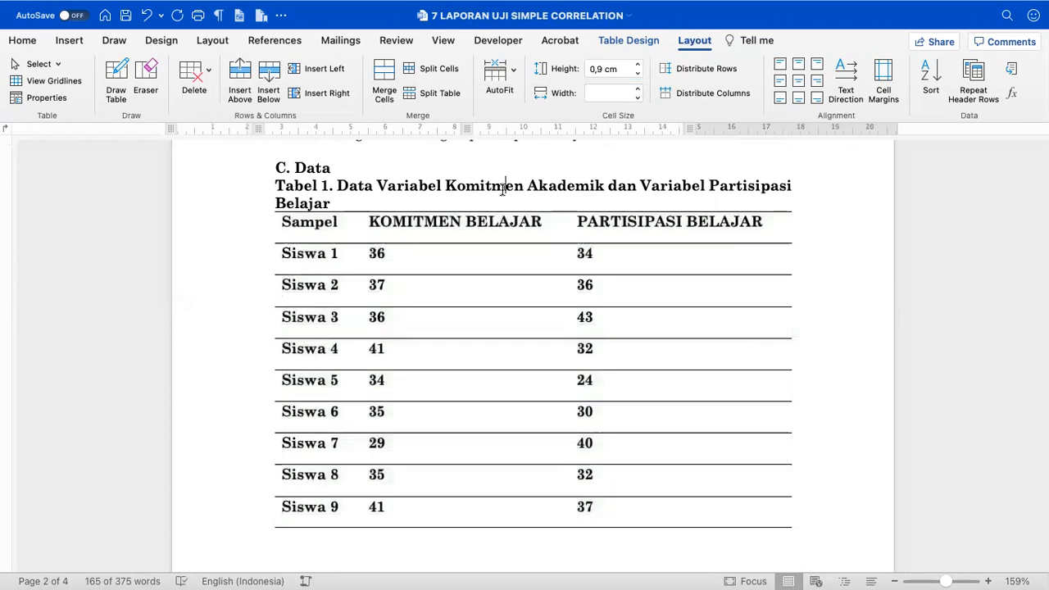
- Undo the height changes to return the rows to 0.6 cm and review them
{"action": "left_click", "coordinate": [282, 221]}
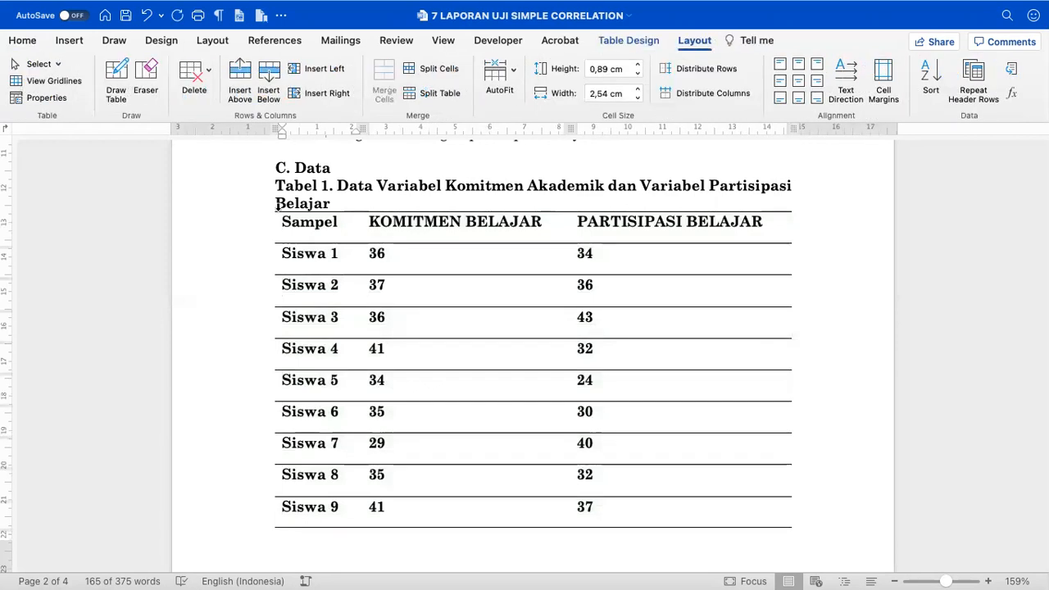
{"action": "left_click", "coordinate": [277, 226]}
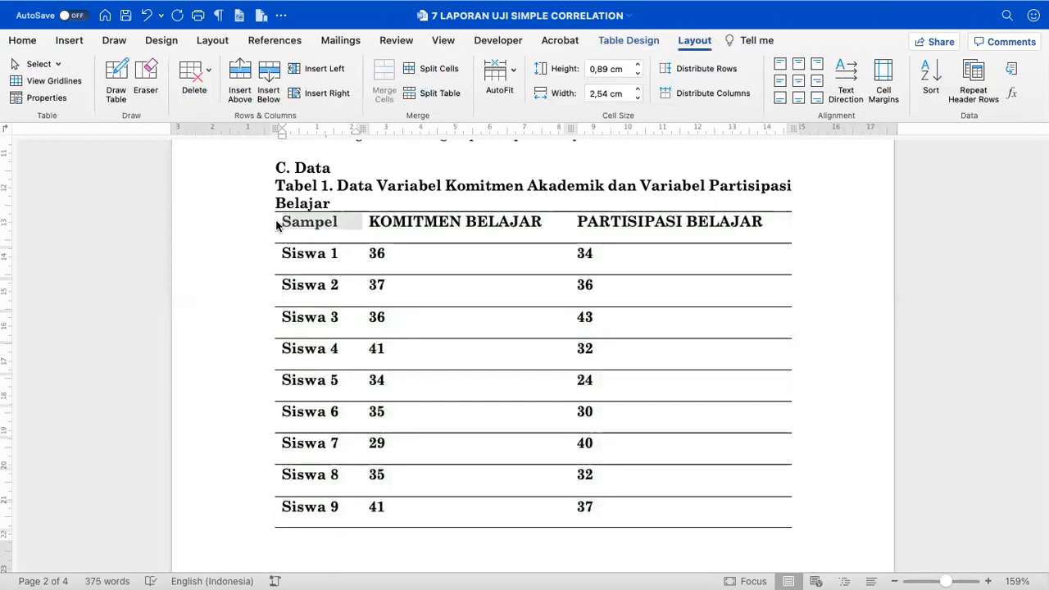
{"action": "key", "text": "super+z"}
{"action": "key", "text": "super+z"}
{"action": "key", "text": "super+z"}
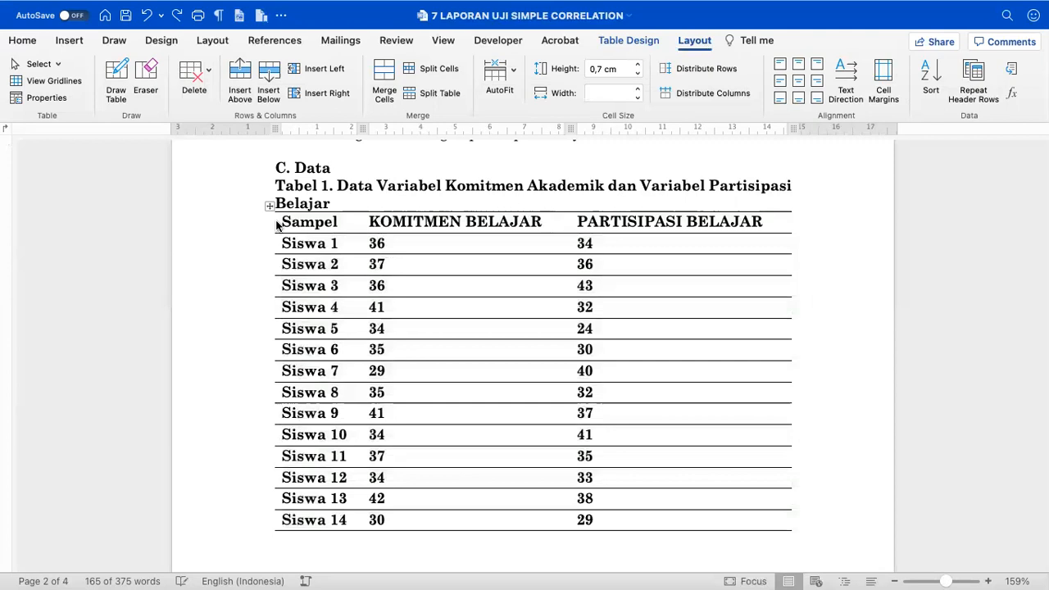
{"action": "key", "text": "super+z"}
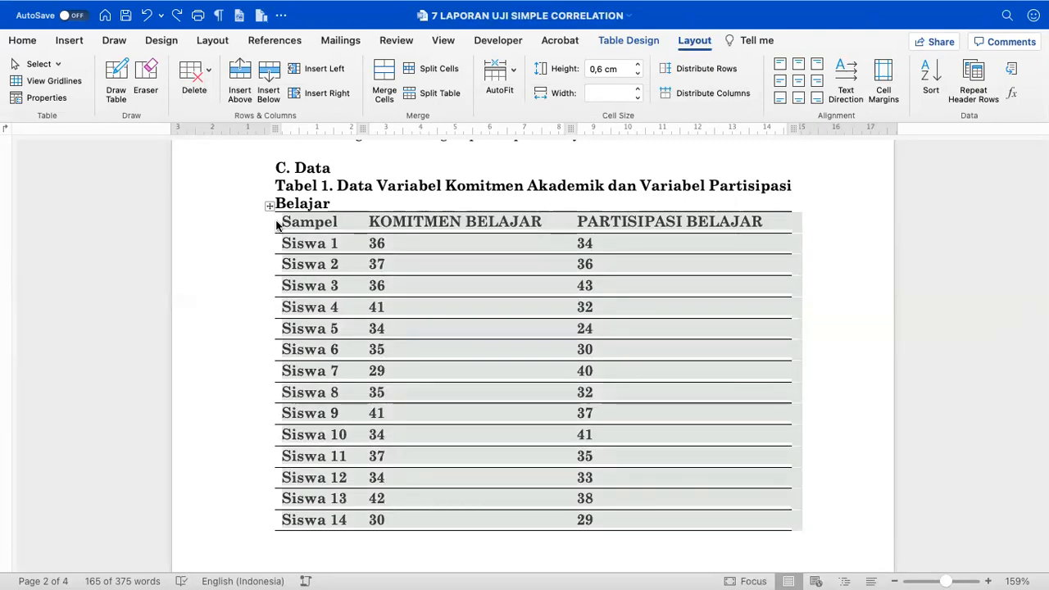
{"action": "left_click", "coordinate": [331, 205]}
{"action": "left_click", "coordinate": [316, 223]}
{"action": "scroll", "coordinate": [412, 291], "scroll_direction": "down", "scroll_amount": 6}
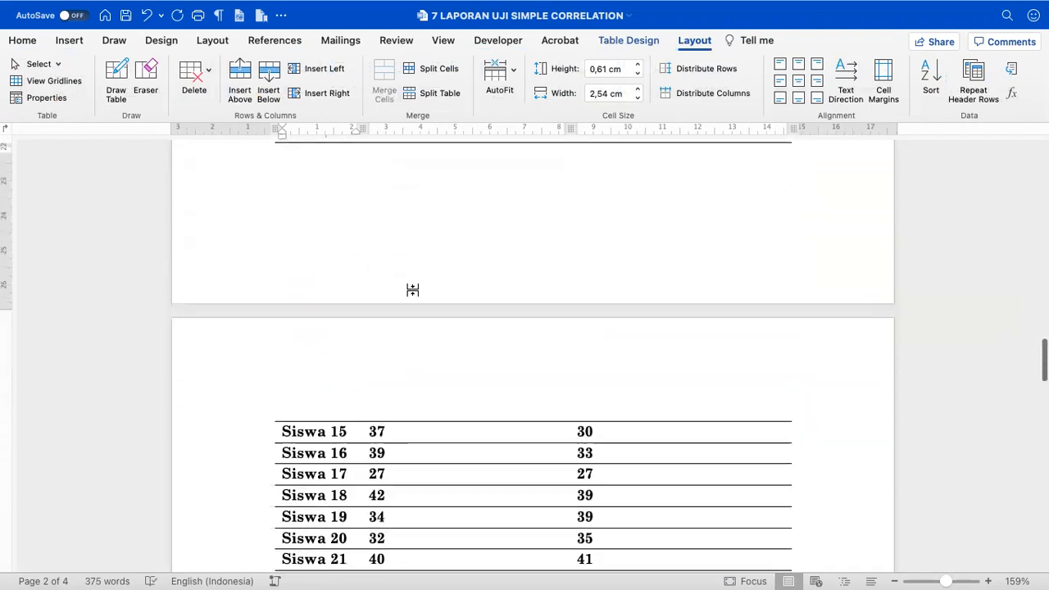
- Select the table from the header row to Siswa 40, center its contents and remove bold
{"action": "scroll", "coordinate": [415, 290], "scroll_direction": "up", "scroll_amount": 10}
{"action": "left_click_drag", "start_coordinate": [299, 250], "coordinate": [669, 368]}
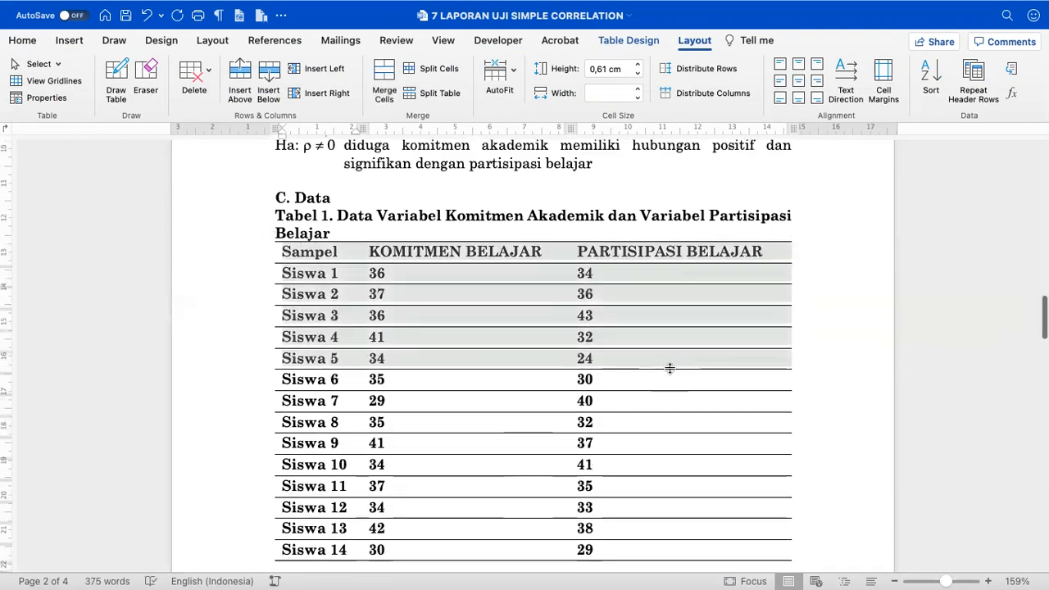
{"action": "scroll", "coordinate": [670, 368], "scroll_direction": "down", "scroll_amount": 6}
{"action": "scroll", "coordinate": [669, 368], "scroll_direction": "down", "scroll_amount": 10}
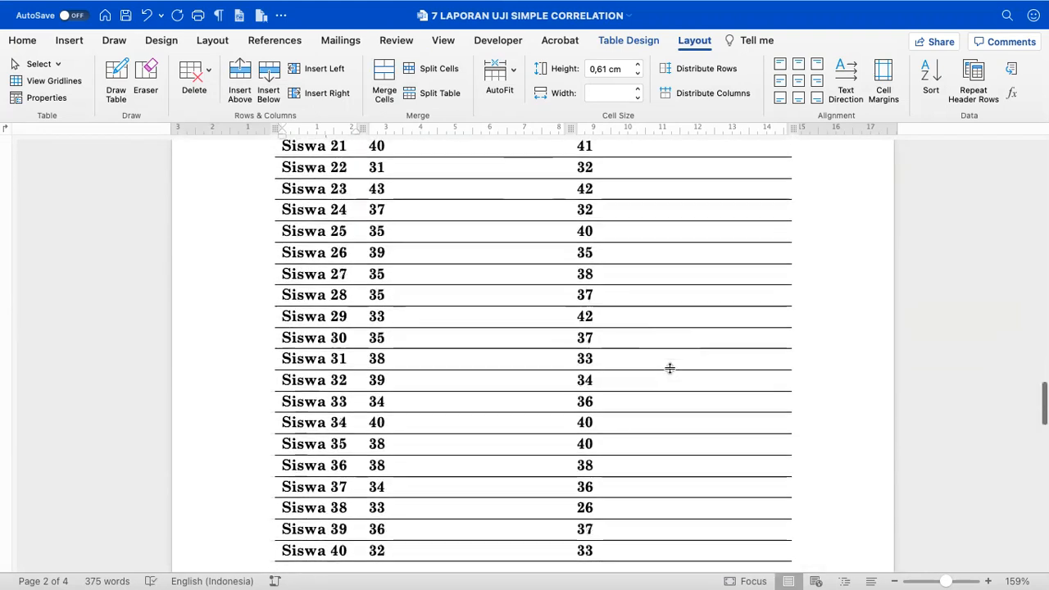
{"action": "left_click", "coordinate": [639, 287], "text": "shift"}
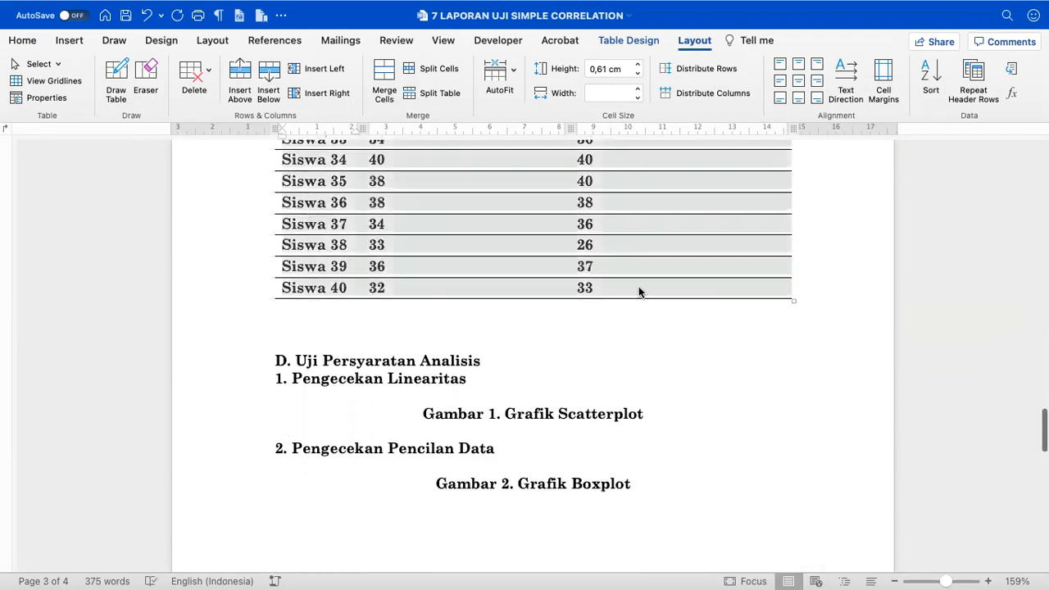
{"action": "scroll", "coordinate": [639, 289], "scroll_direction": "up", "scroll_amount": 10}
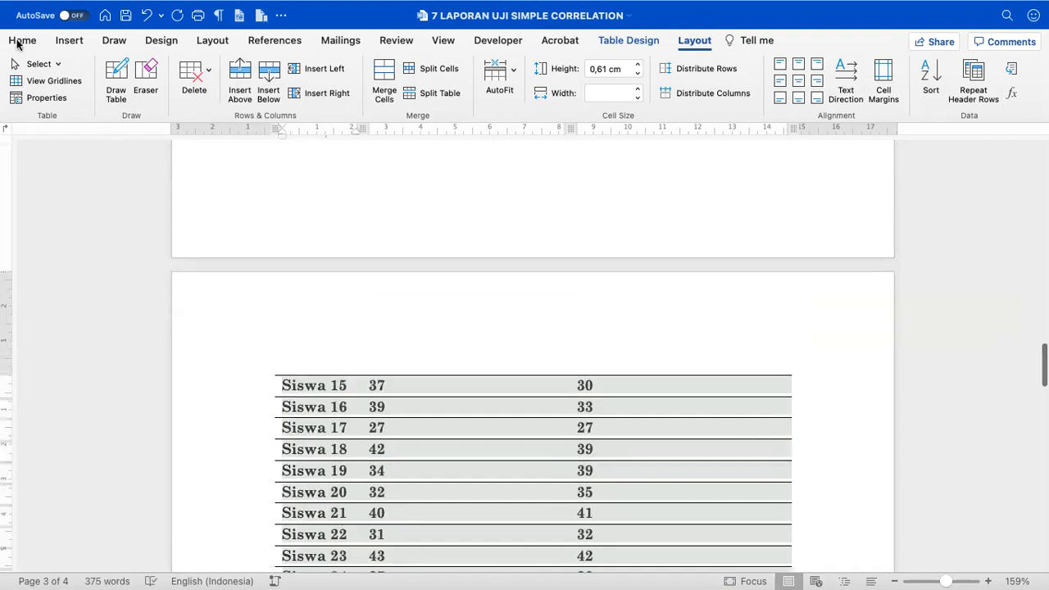
{"action": "left_click", "coordinate": [22, 41]}
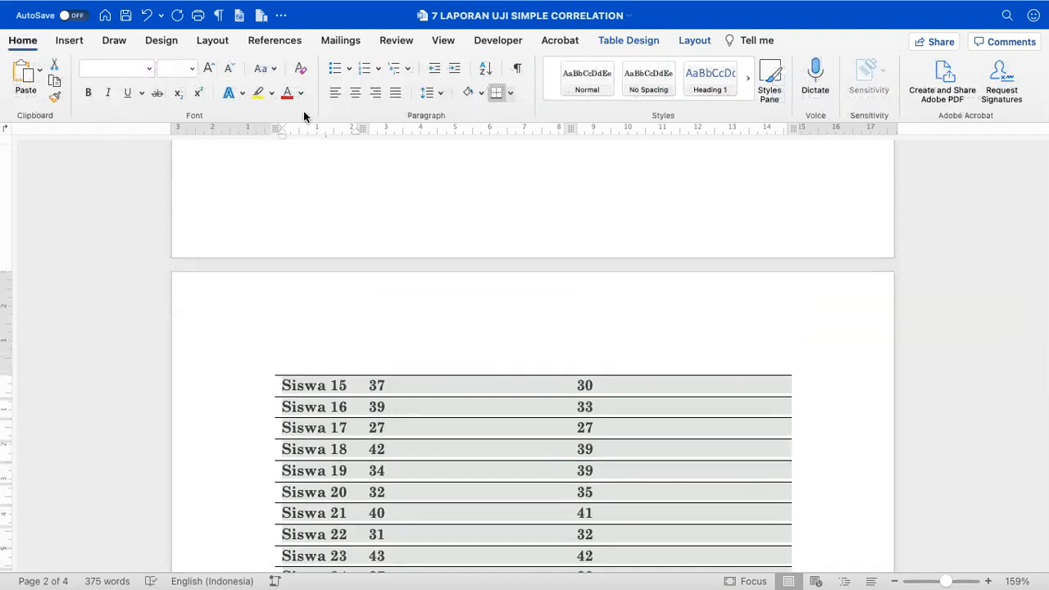
{"action": "left_click", "coordinate": [354, 95]}
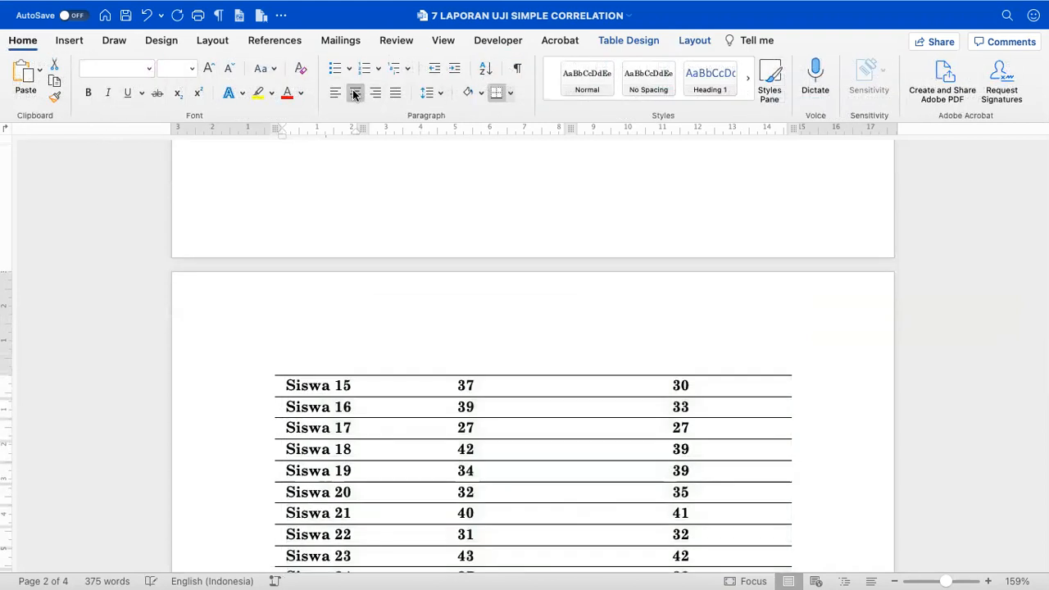
{"action": "left_click", "coordinate": [89, 94]}
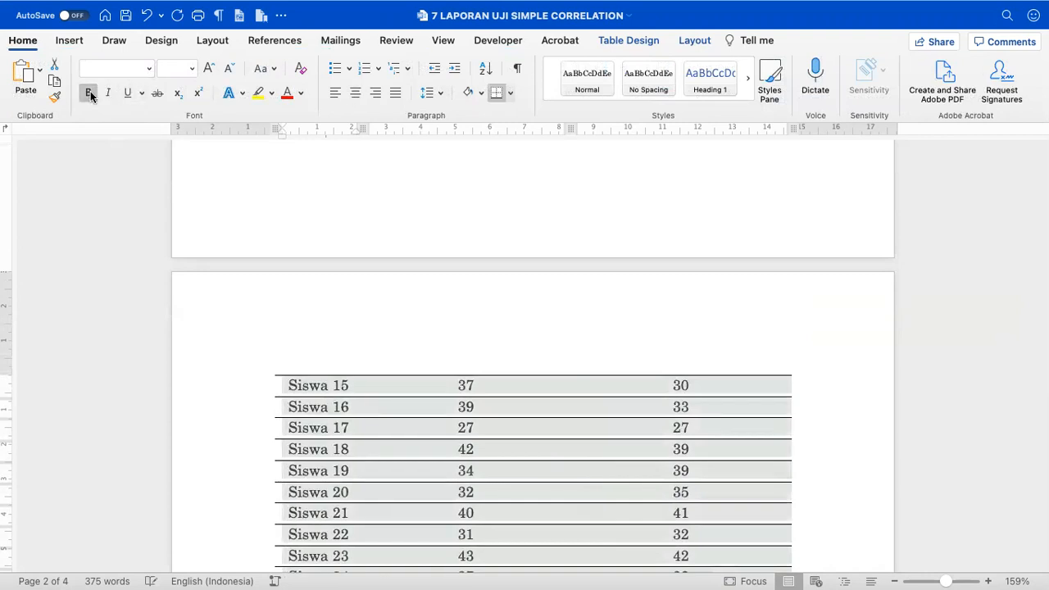
{"action": "scroll", "coordinate": [274, 260], "scroll_direction": "up", "scroll_amount": 10}
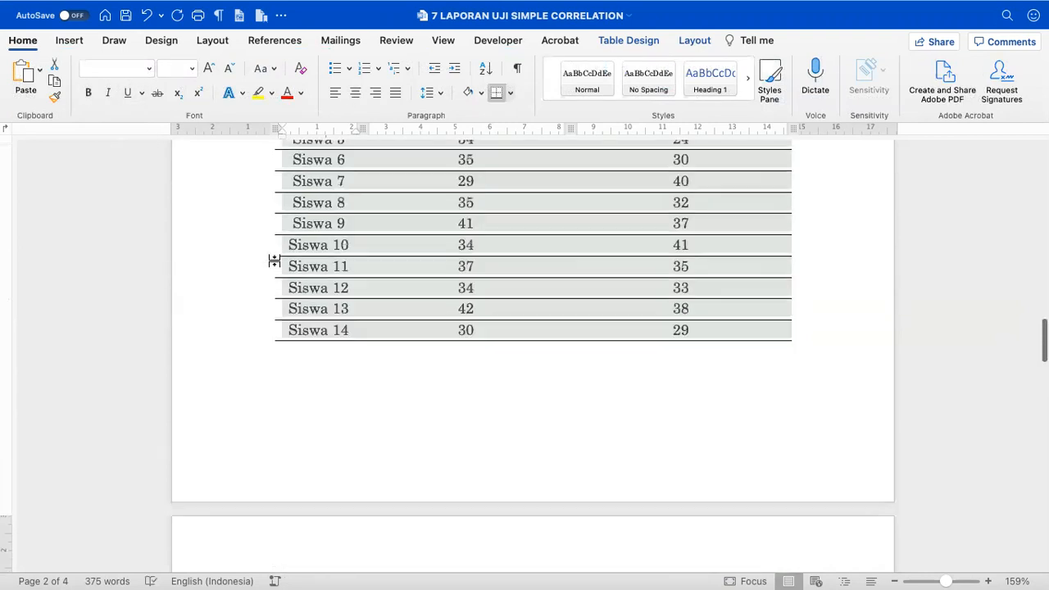
{"action": "scroll", "coordinate": [275, 261], "scroll_direction": "down", "scroll_amount": 2}
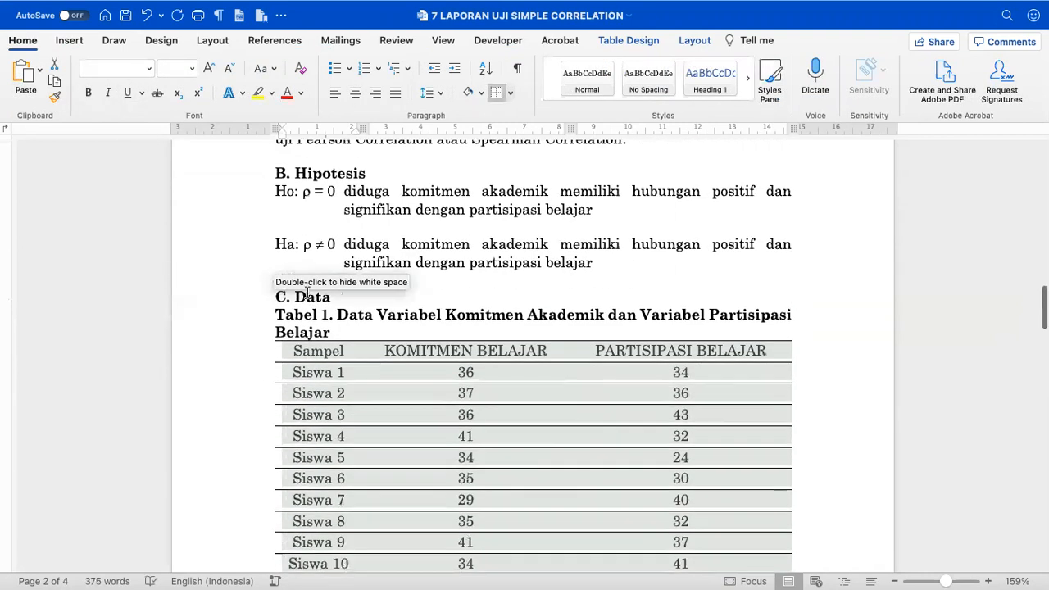
{"action": "left_click", "coordinate": [373, 352]}
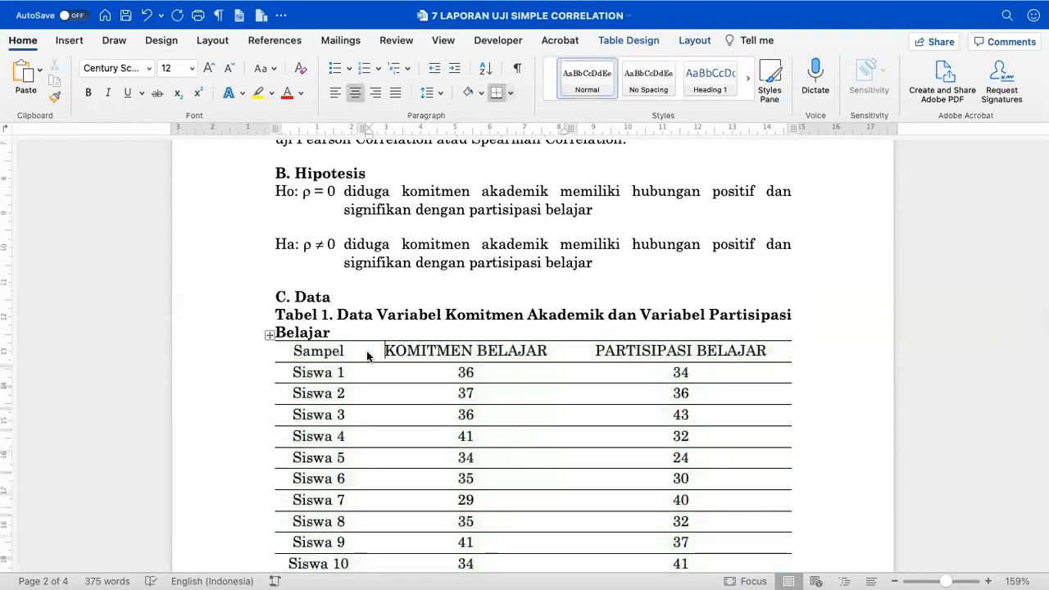
- Open Table Properties for the header row to view its 0.6 cm minimum height
{"action": "left_click", "coordinate": [256, 355]}
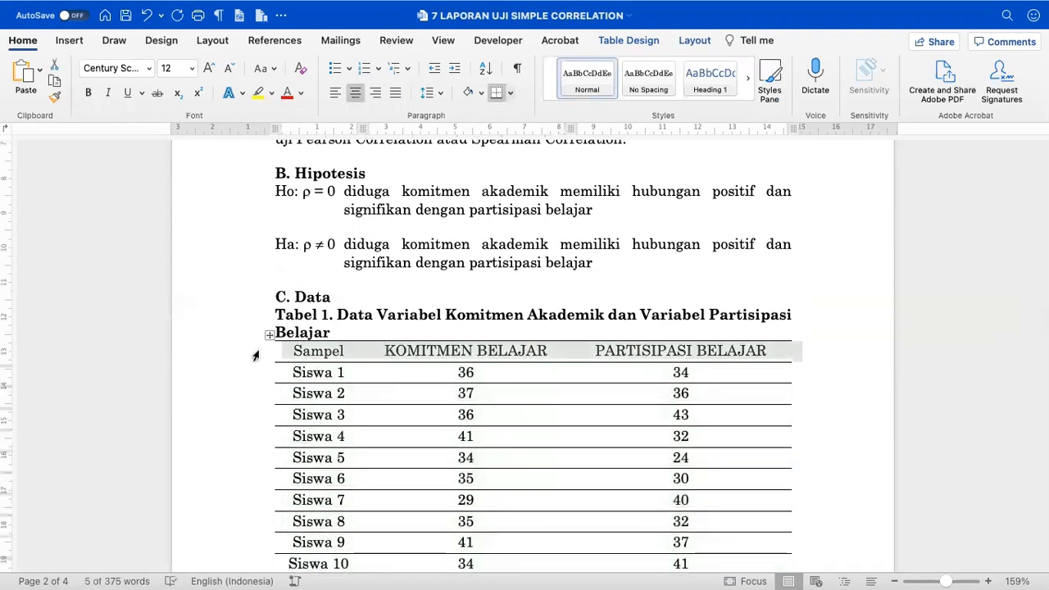
{"action": "right_click", "coordinate": [406, 349]}
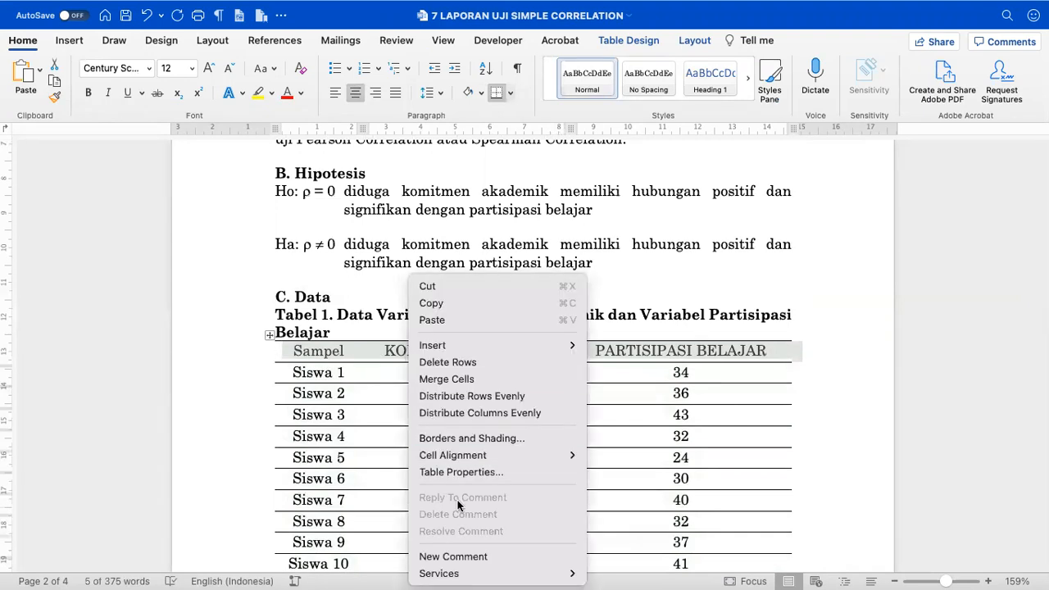
{"action": "left_click", "coordinate": [459, 473]}
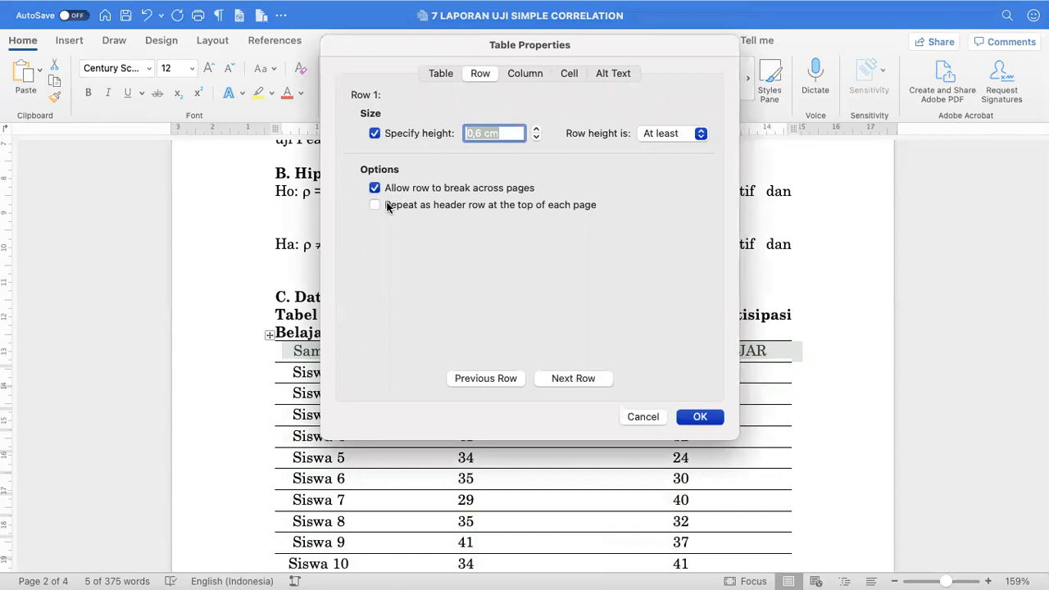
- Confirm Table 1's header row repeats at the top of each page
{"action": "left_click", "coordinate": [701, 418]}
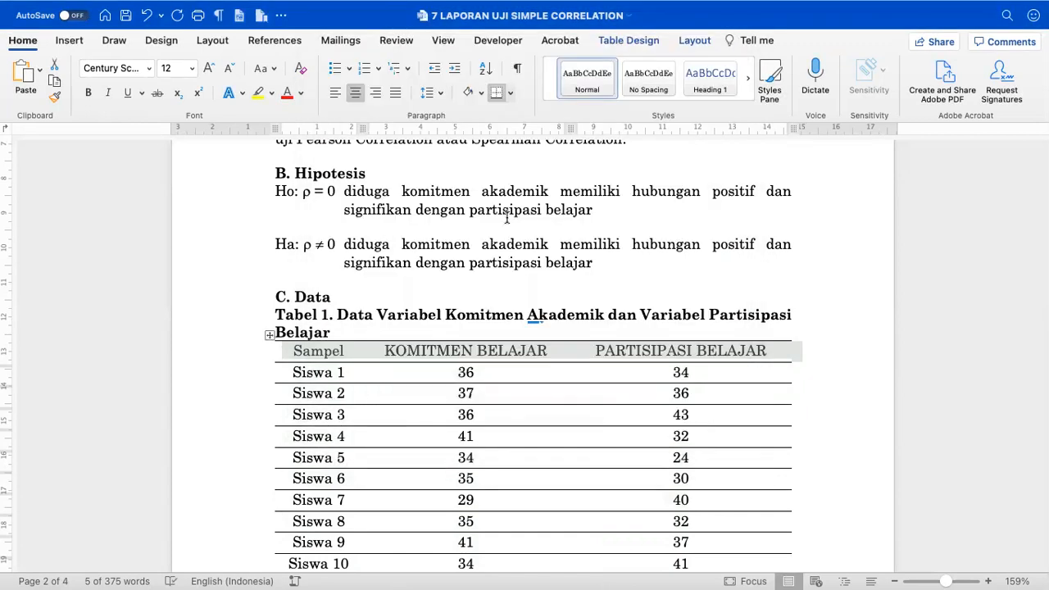
- Shade the data table's header row yellow
{"action": "left_click", "coordinate": [482, 93]}
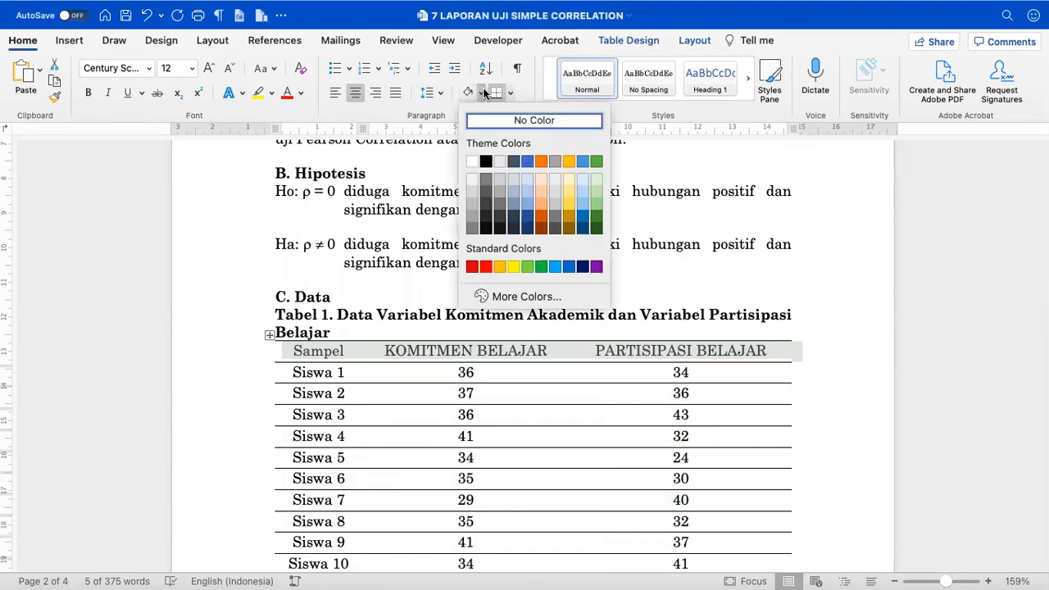
{"action": "left_click", "coordinate": [516, 264]}
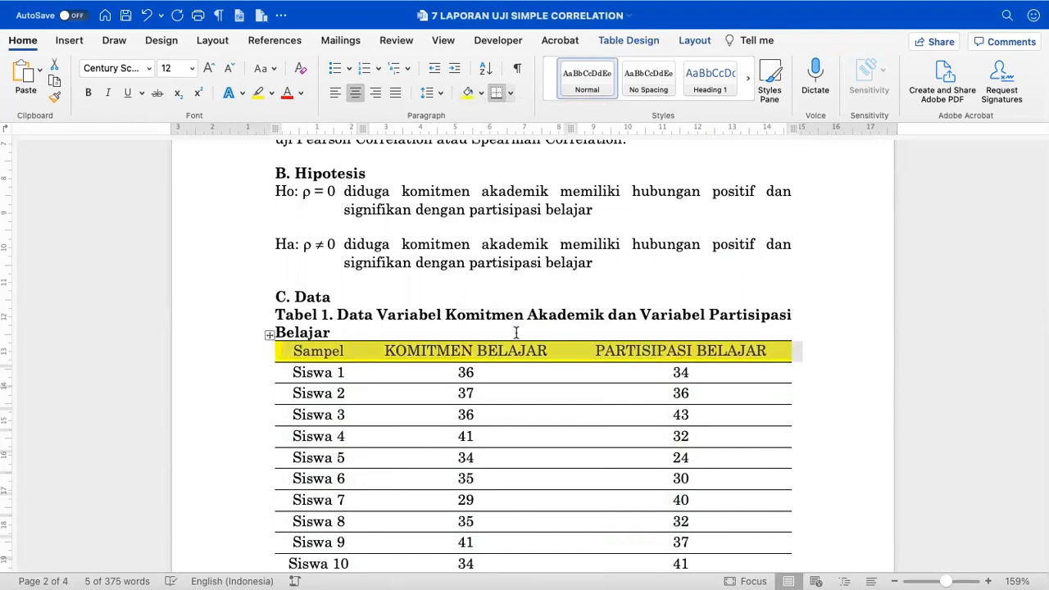
{"action": "scroll", "coordinate": [514, 332], "scroll_direction": "down", "scroll_amount": 15}
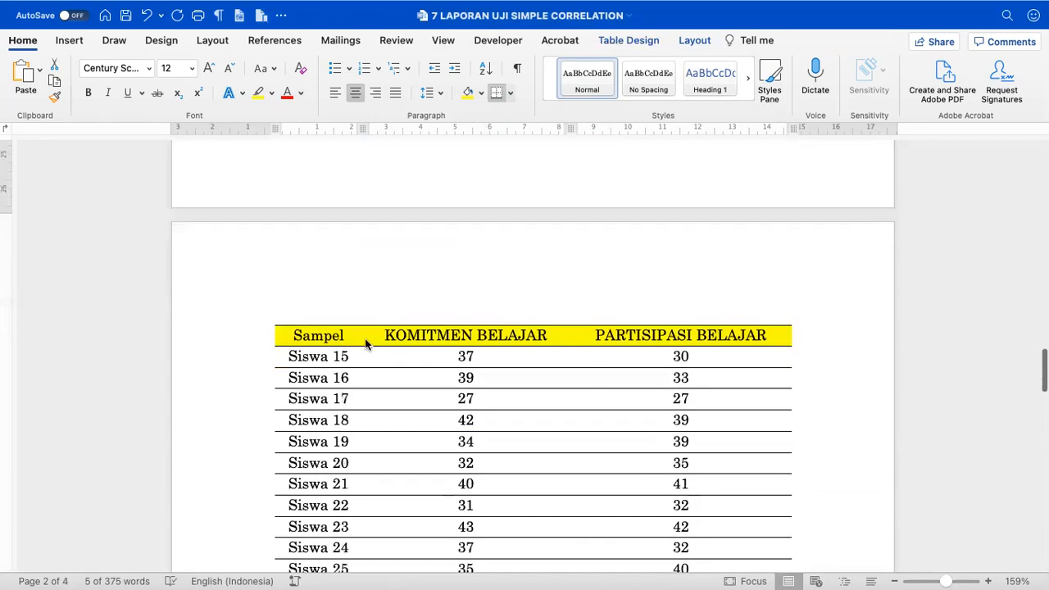
{"action": "scroll", "coordinate": [364, 339], "scroll_direction": "up", "scroll_amount": 15}
- Retype the first heading 'Sampel' as 'SAMPEL' and review the table caption
{"action": "double_click", "coordinate": [312, 402]}
{"action": "type", "text": "SAMPEL"}
{"action": "scroll", "coordinate": [373, 421], "scroll_direction": "down", "scroll_amount": 2}
{"action": "left_click", "coordinate": [266, 348]}
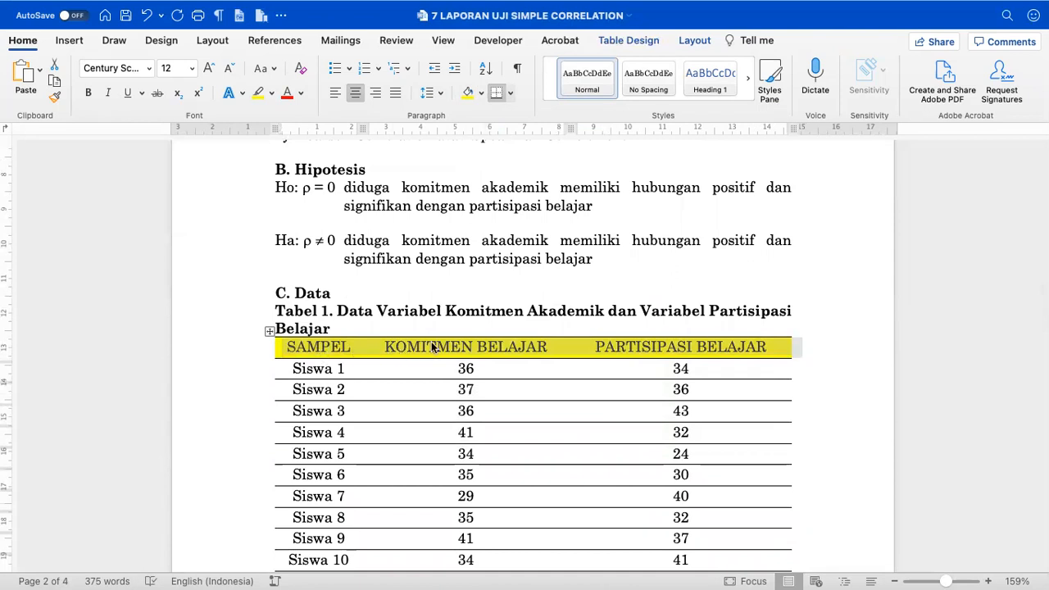
{"action": "left_click_drag", "start_coordinate": [264, 312], "coordinate": [259, 336]}
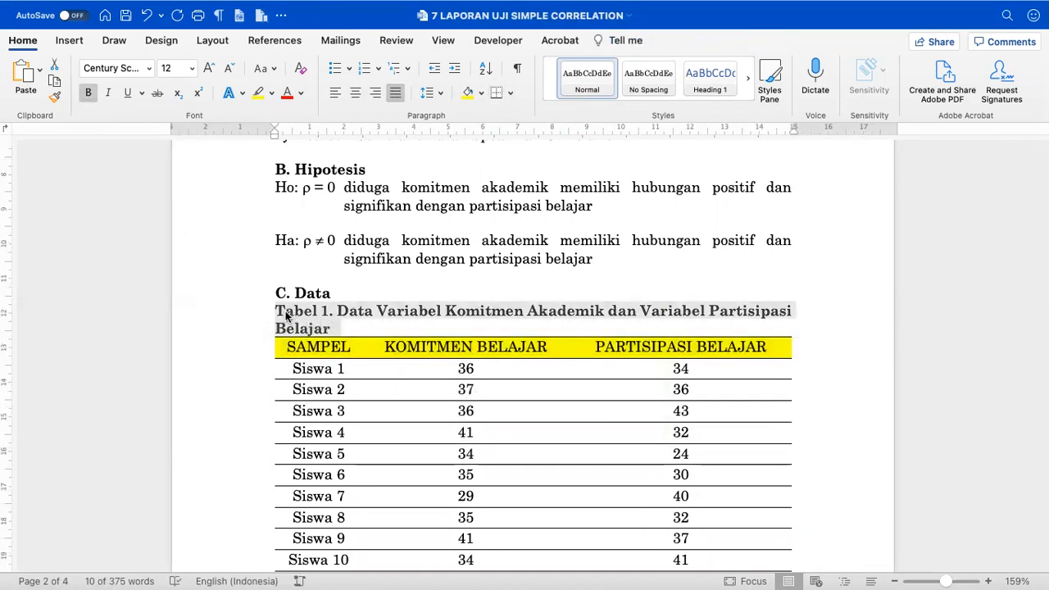
{"action": "left_click", "coordinate": [246, 356]}
- Delete the two empty paragraphs between Table 1 and heading D
{"action": "left_click", "coordinate": [453, 349]}
{"action": "left_click", "coordinate": [666, 343]}
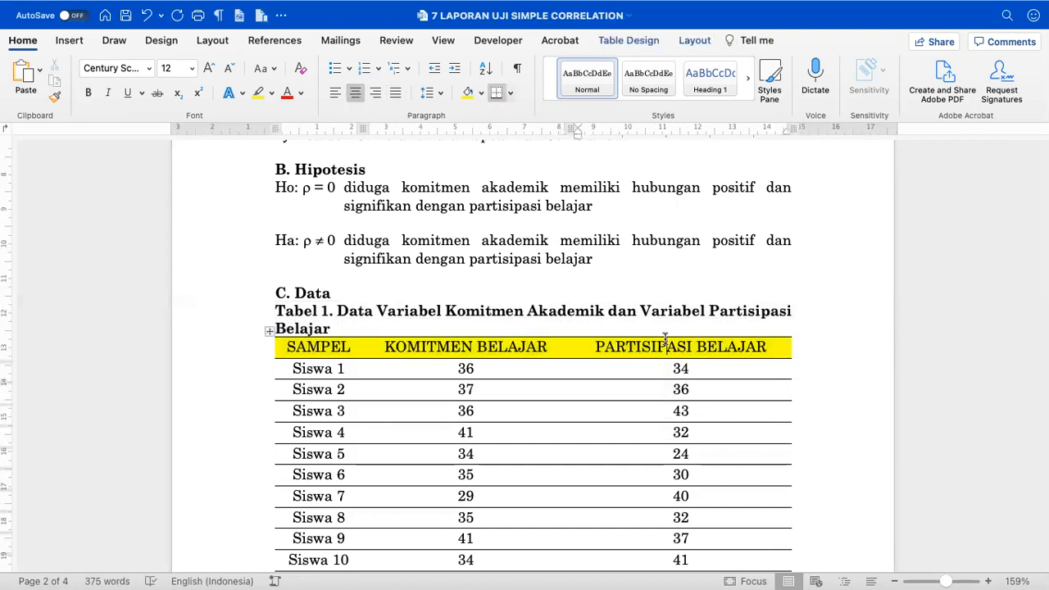
{"action": "scroll", "coordinate": [665, 339], "scroll_direction": "down", "scroll_amount": 5}
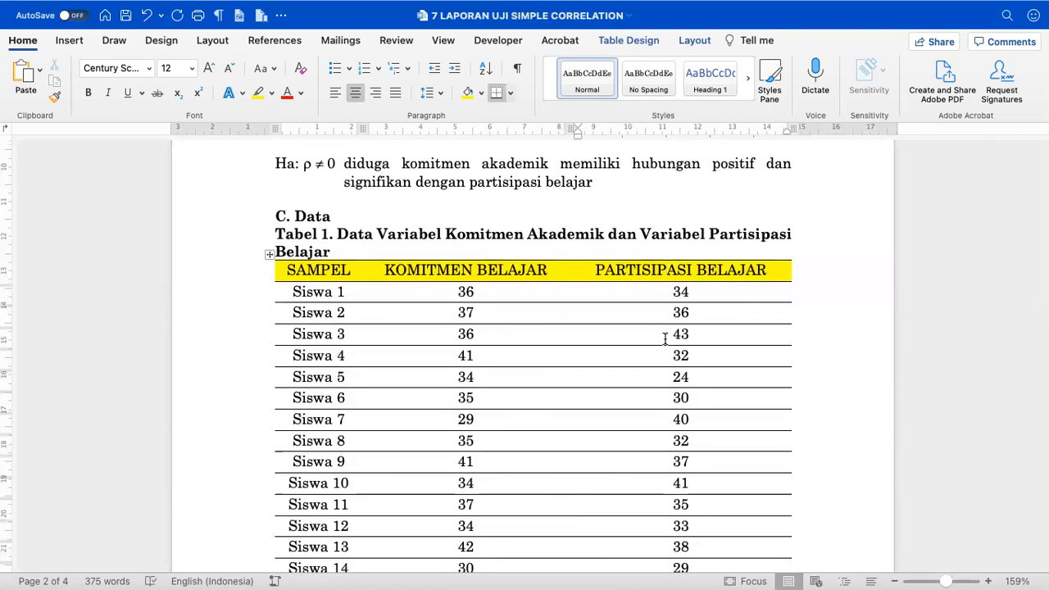
{"action": "scroll", "coordinate": [630, 339], "scroll_direction": "down", "scroll_amount": 20}
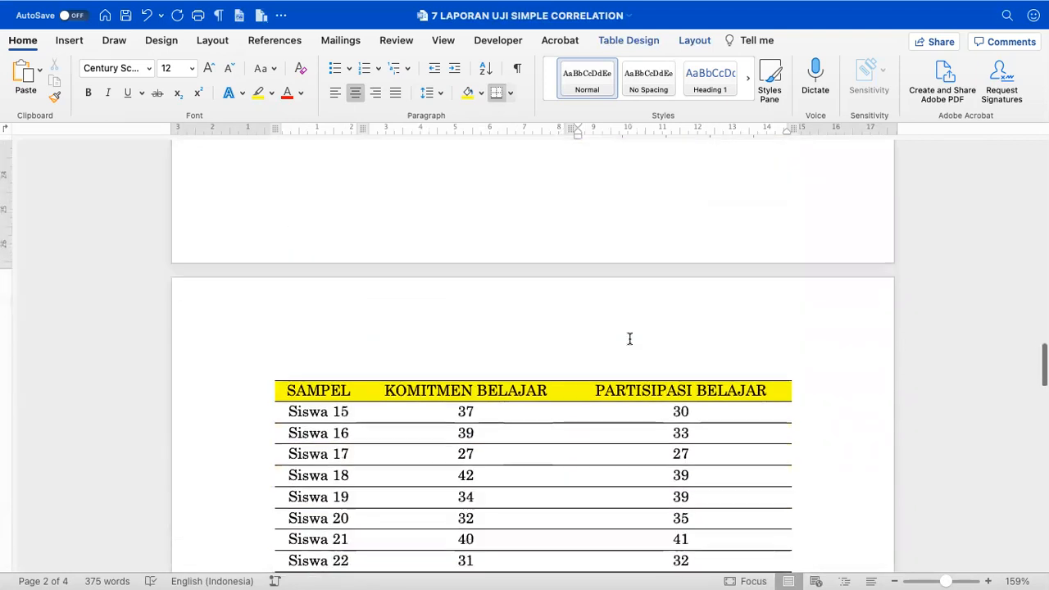
{"action": "scroll", "coordinate": [629, 337], "scroll_direction": "down", "scroll_amount": 20}
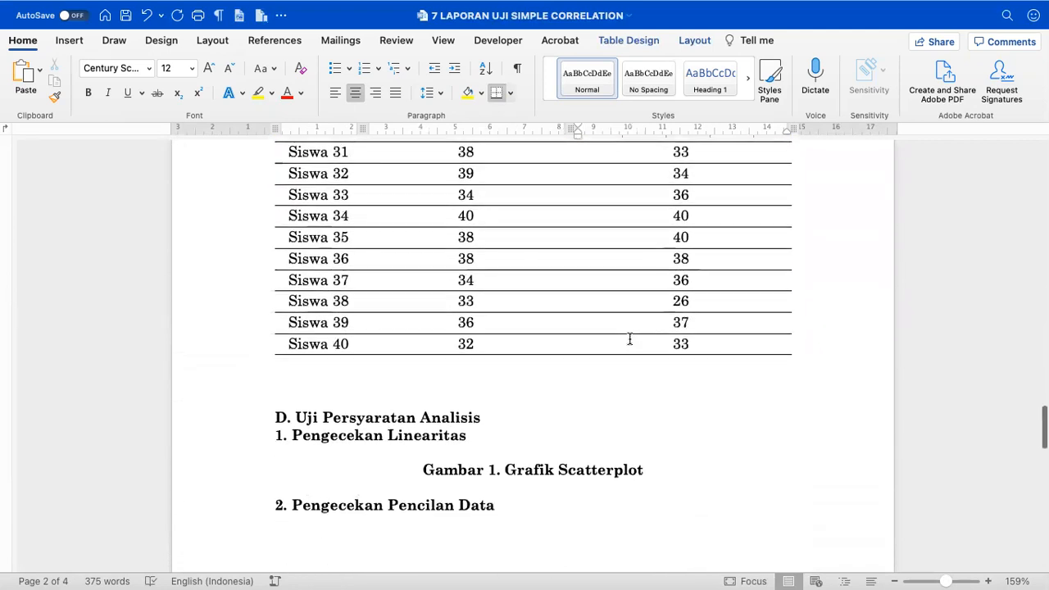
{"action": "left_click", "coordinate": [381, 378]}
{"action": "double_click", "coordinate": [382, 375]}
{"action": "key", "text": "Delete"}
{"action": "double_click", "coordinate": [380, 375]}
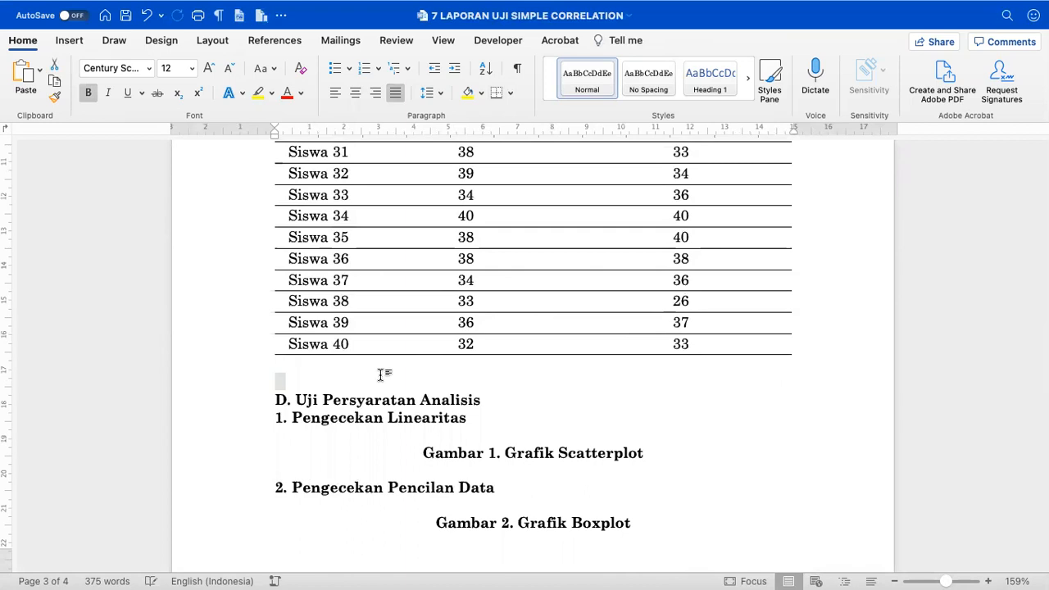
{"action": "key", "text": "Delete"}
- Select the 'Gambar 2. Grafik Boxplot' caption line, then move to the top of page 4
{"action": "scroll", "coordinate": [379, 375], "scroll_direction": "down", "scroll_amount": 2}
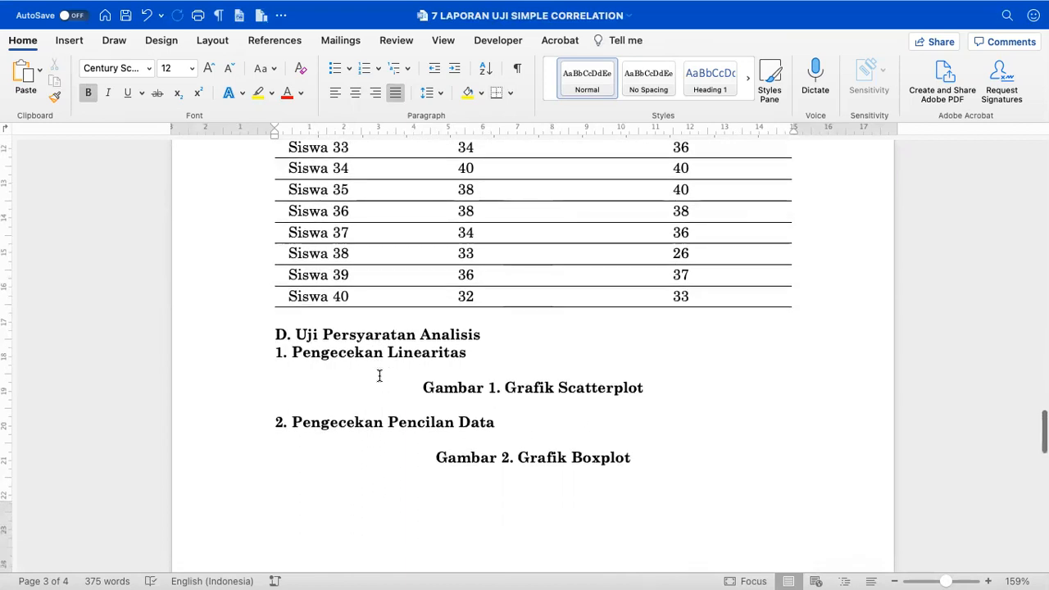
{"action": "scroll", "coordinate": [380, 375], "scroll_direction": "down", "scroll_amount": 1}
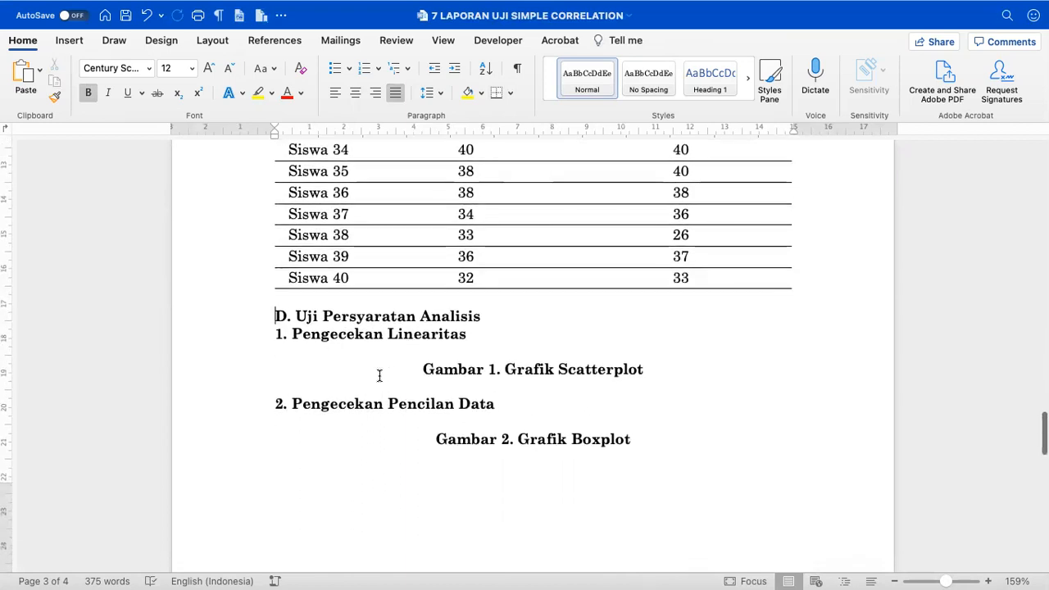
{"action": "scroll", "coordinate": [386, 392], "scroll_direction": "down", "scroll_amount": 2}
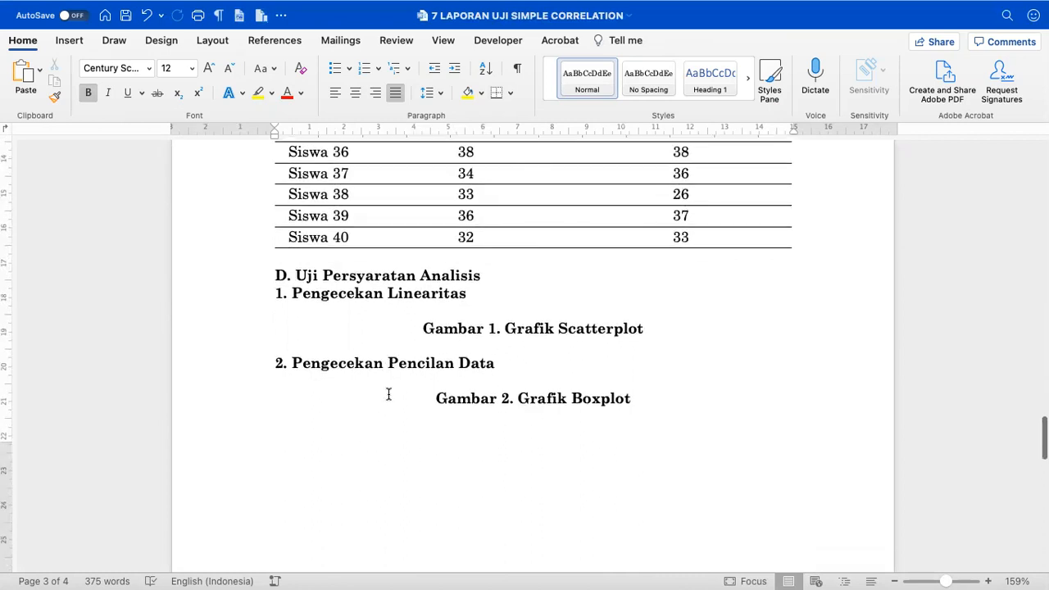
{"action": "left_click", "coordinate": [206, 402]}
{"action": "key", "text": "super+c"}
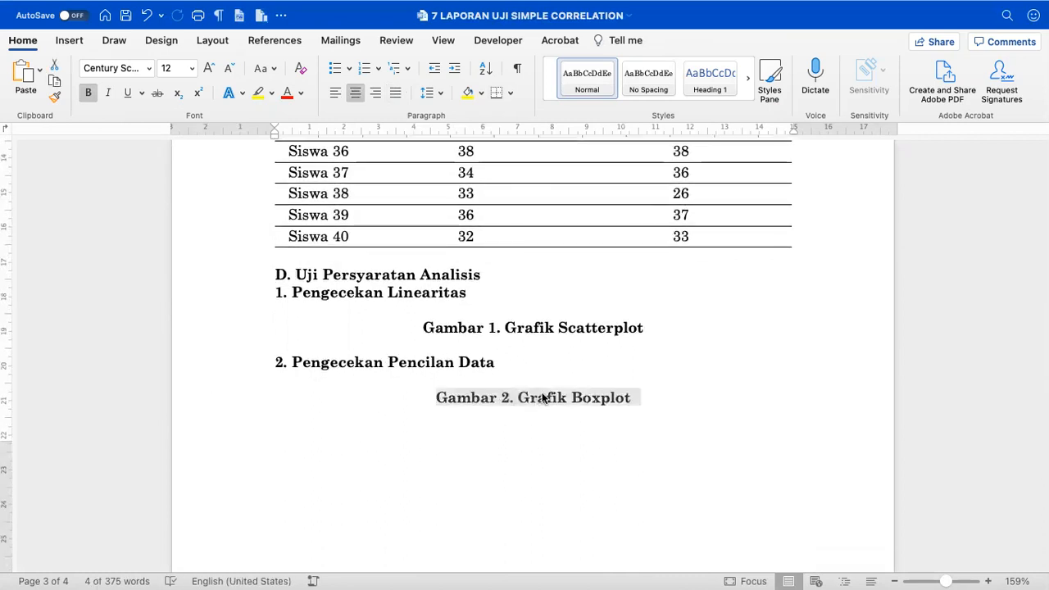
{"action": "left_click", "coordinate": [642, 409]}
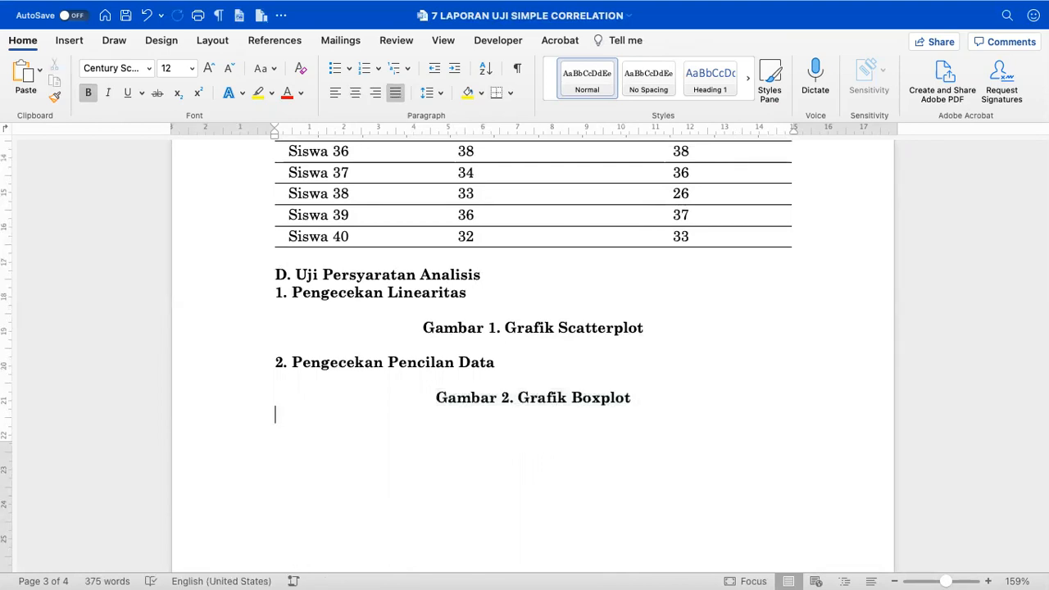
{"action": "key", "text": "Down"}
- Paste the caption on page 4 as 'Gambar 3 … Variabel Partisipasi Belajar'
{"action": "key", "text": "super+v"}
{"action": "scroll", "coordinate": [549, 340], "scroll_direction": "down", "scroll_amount": 2}
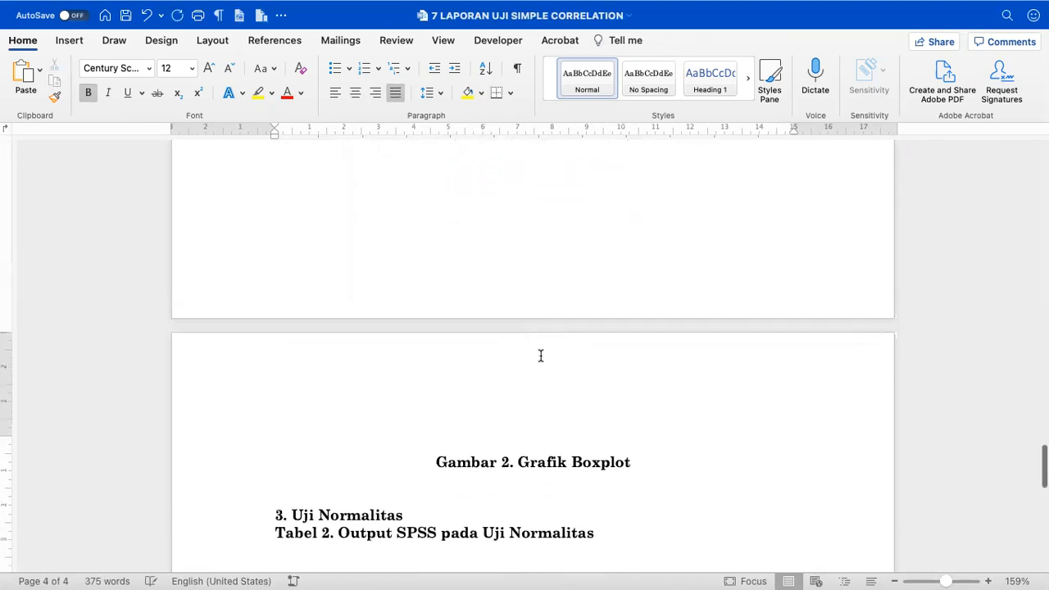
{"action": "left_click", "coordinate": [513, 459]}
{"action": "key", "text": "BackSpace"}
{"action": "type", "text": "3"}
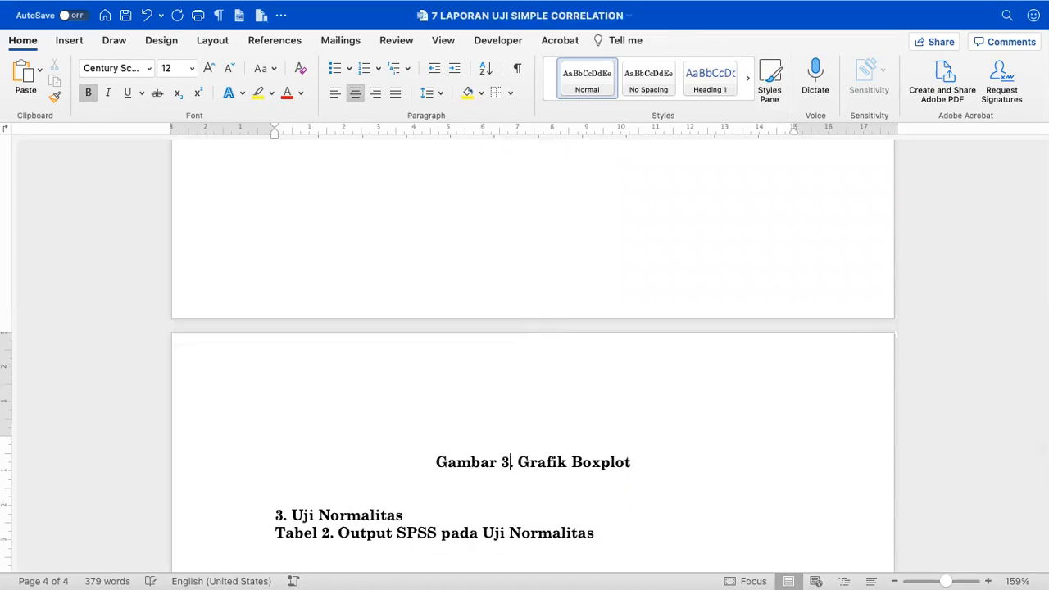
{"action": "type", "text": " VARIAB"}
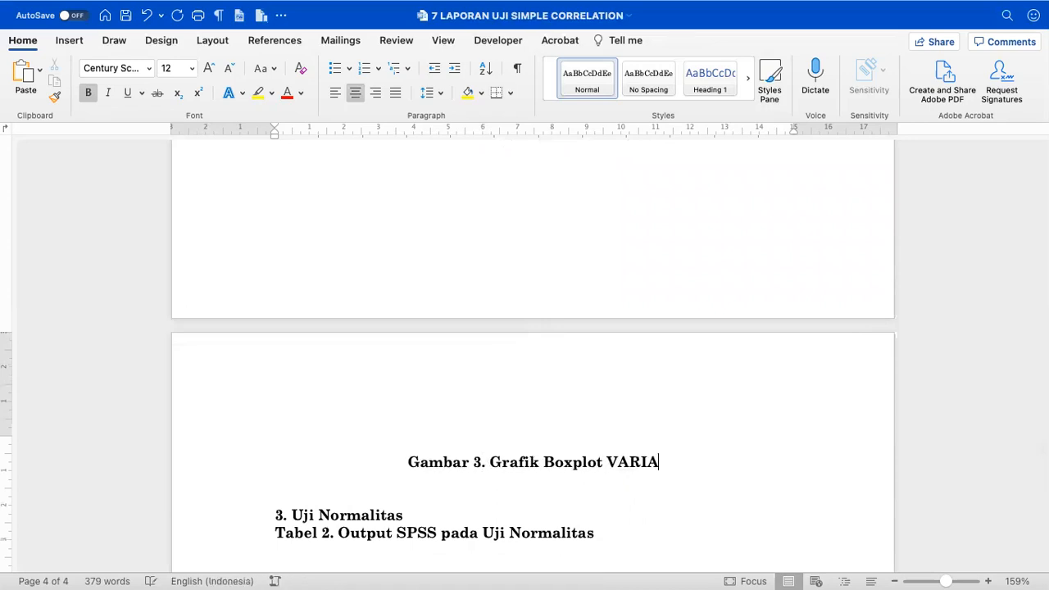
{"action": "key", "text": "BackSpace"}
{"action": "key", "text": "BackSpace"}
{"action": "key", "text": "BackSpace"}
{"action": "key", "text": "BackSpace"}
{"action": "key", "text": "BackSpace"}
{"action": "type", "text": "ariba"}
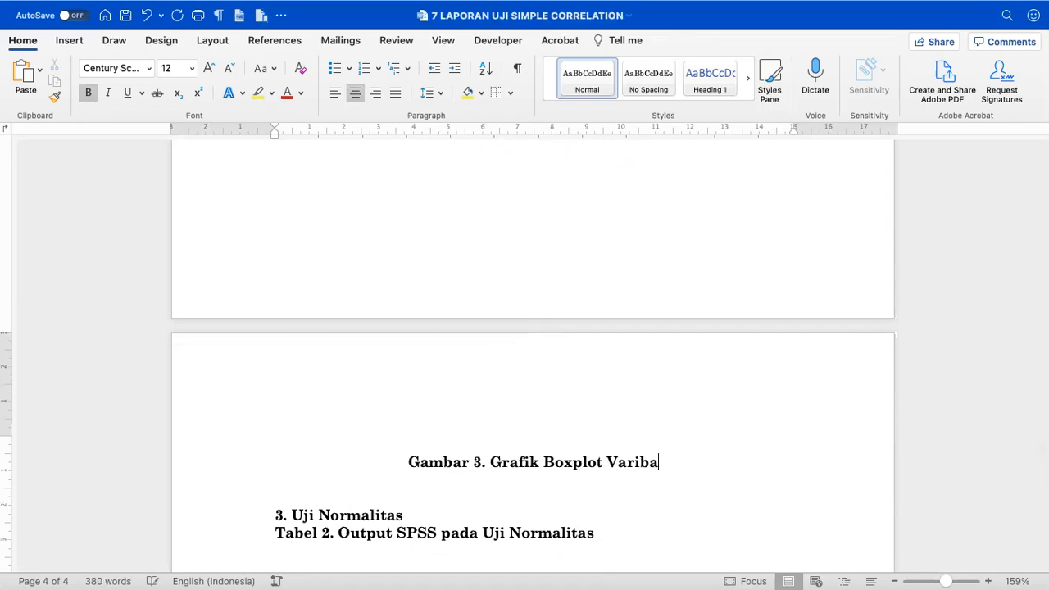
{"action": "key", "text": "BackSpace"}
{"action": "type", "text": "abel"}
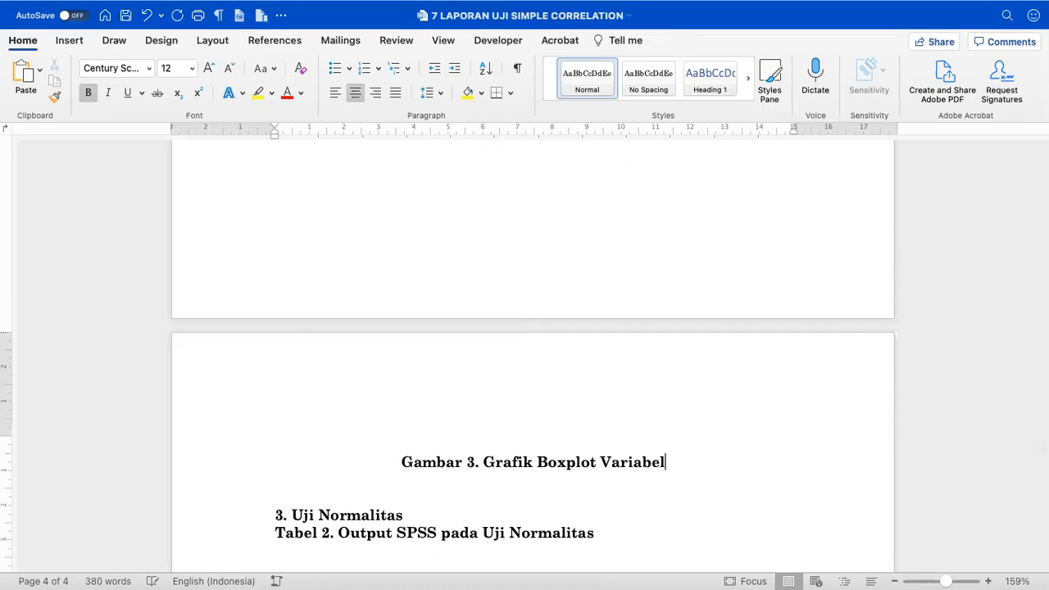
{"action": "type", "text": " Partis"}
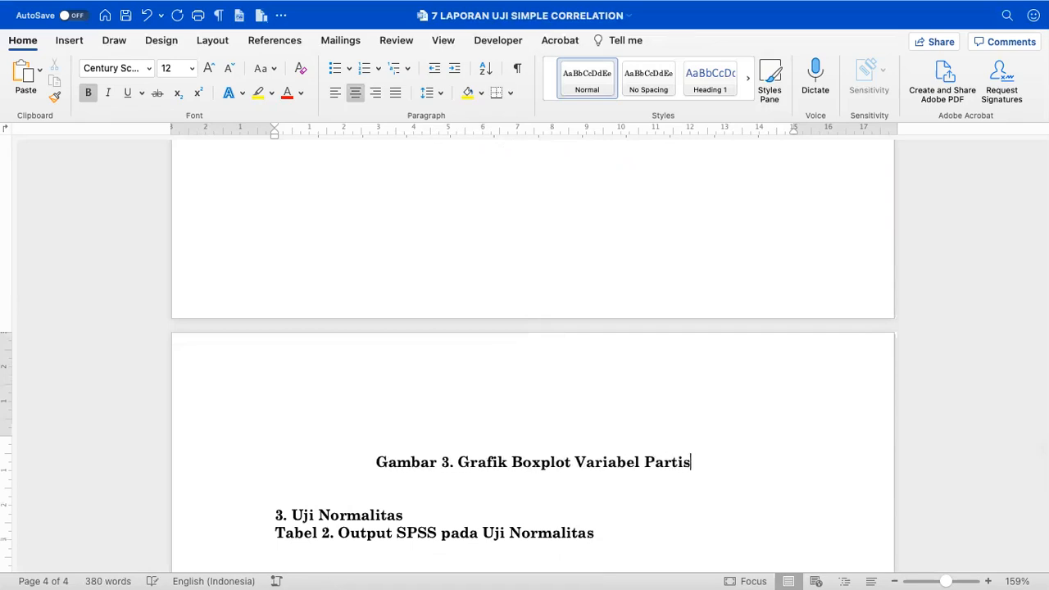
{"action": "type", "text": "ipasi Belajar"}
- Append 'Variabel Komitmen Belajar' to the Gambar 2 caption and save the document
{"action": "scroll", "coordinate": [532, 439], "scroll_direction": "up", "scroll_amount": 6}
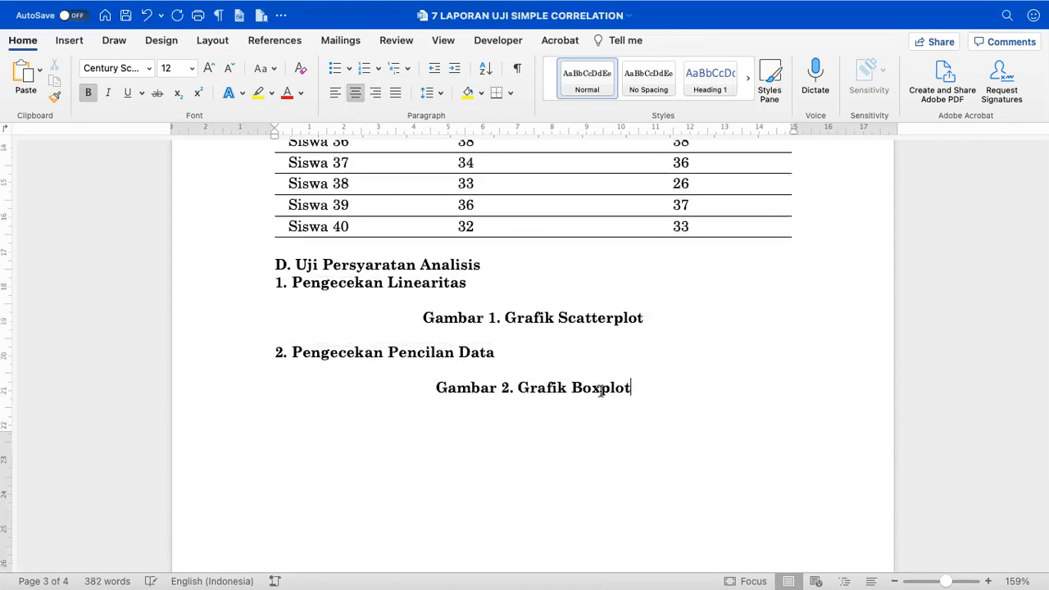
{"action": "left_click", "coordinate": [660, 394]}
{"action": "type", "text": "Variabel"}
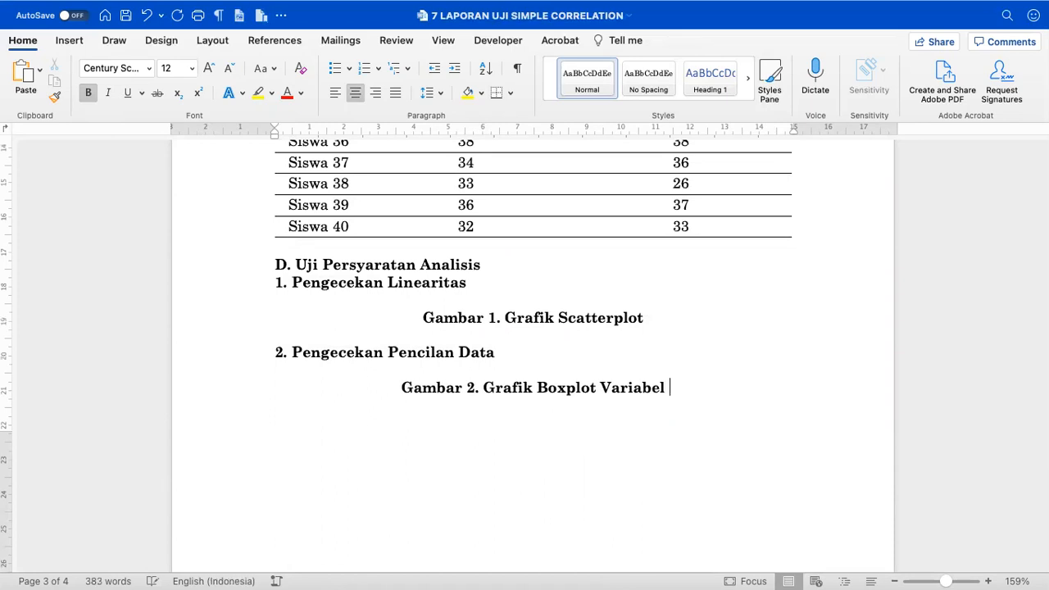
{"action": "type", "text": " Komitmen "}
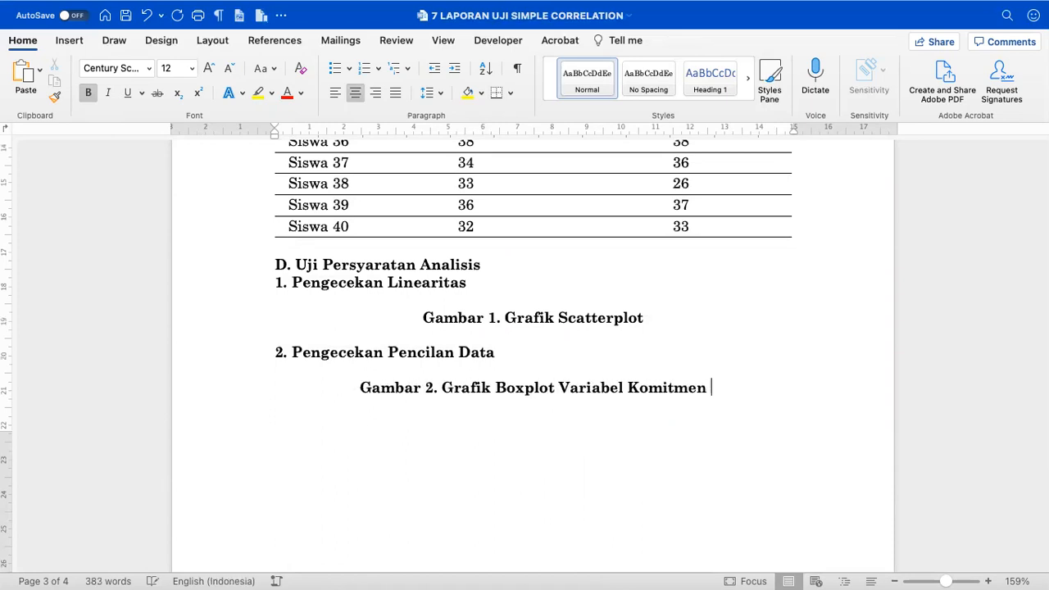
{"action": "type", "text": "Belajar"}
{"action": "left_click", "coordinate": [525, 321]}
{"action": "key", "text": "super+s"}
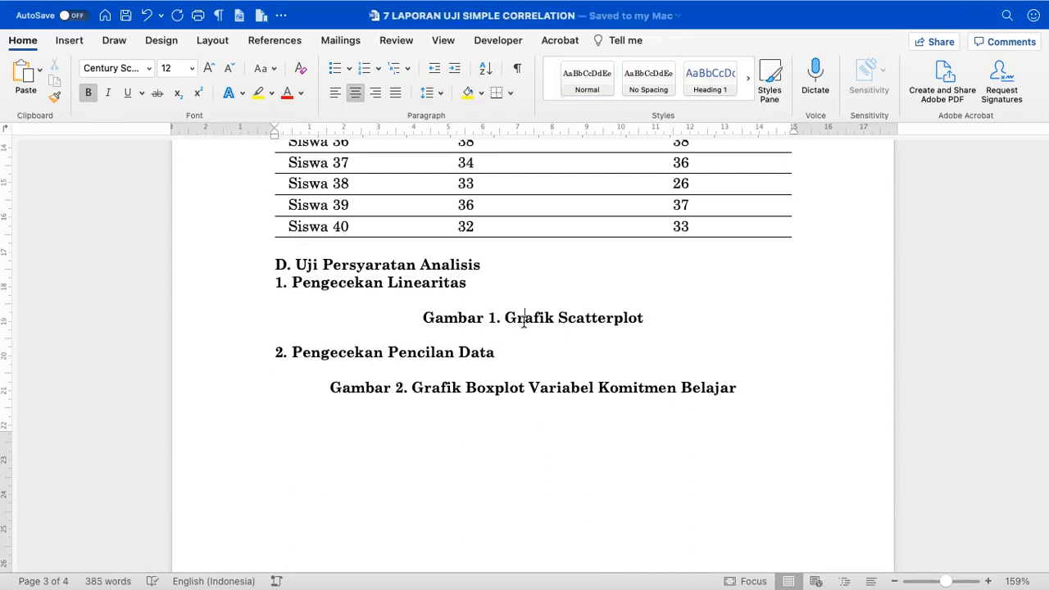
- Delete the blank line under the Gambar 3 caption, then switch to the Excel workbook
{"action": "scroll", "coordinate": [463, 258], "scroll_direction": "up", "scroll_amount": 3}
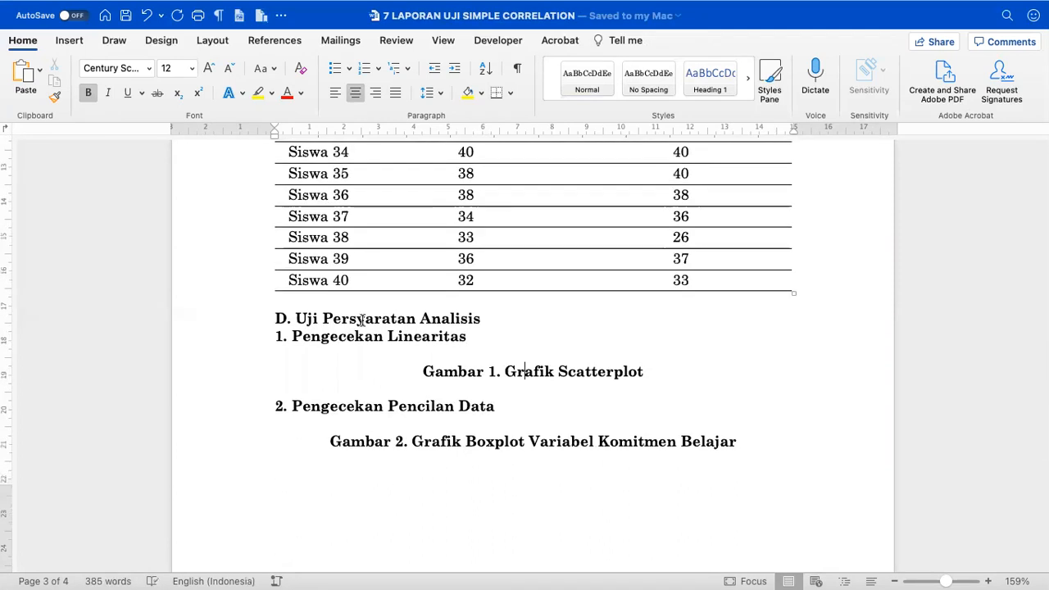
{"action": "left_click", "coordinate": [260, 334]}
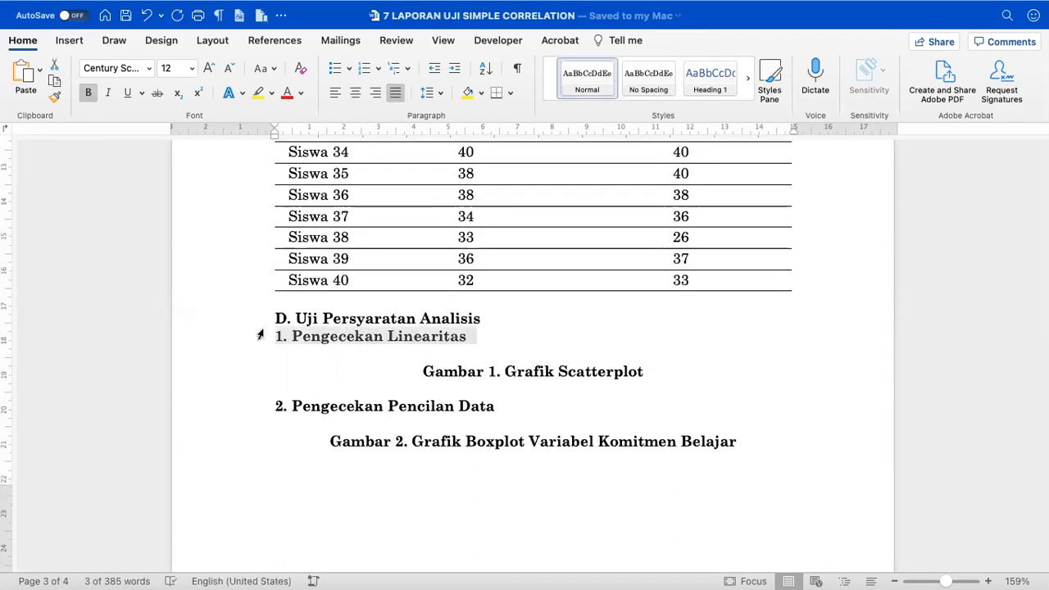
{"action": "left_click", "coordinate": [347, 341]}
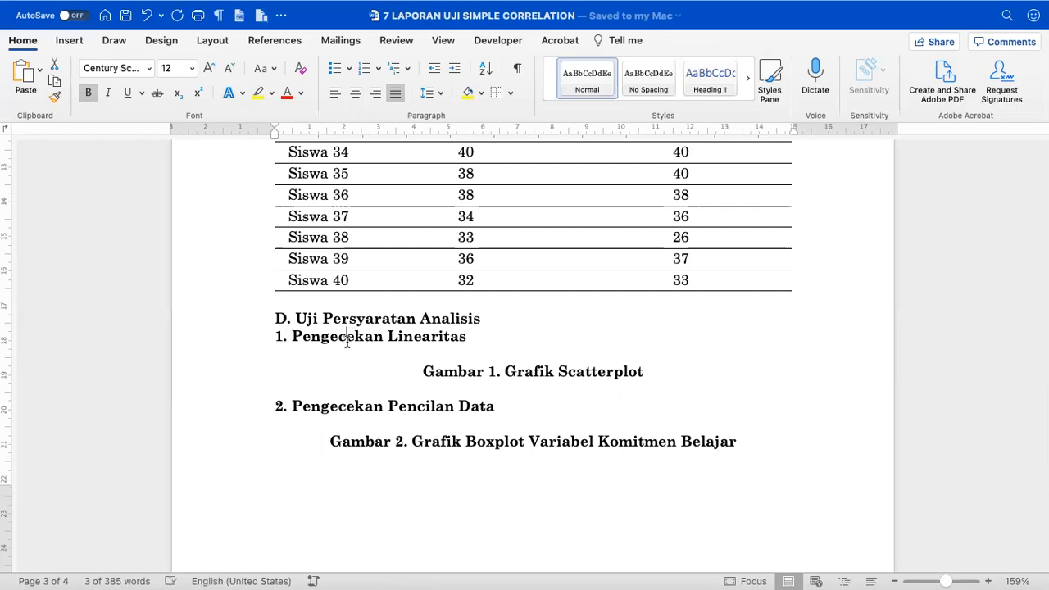
{"action": "scroll", "coordinate": [347, 343], "scroll_direction": "down", "scroll_amount": 2}
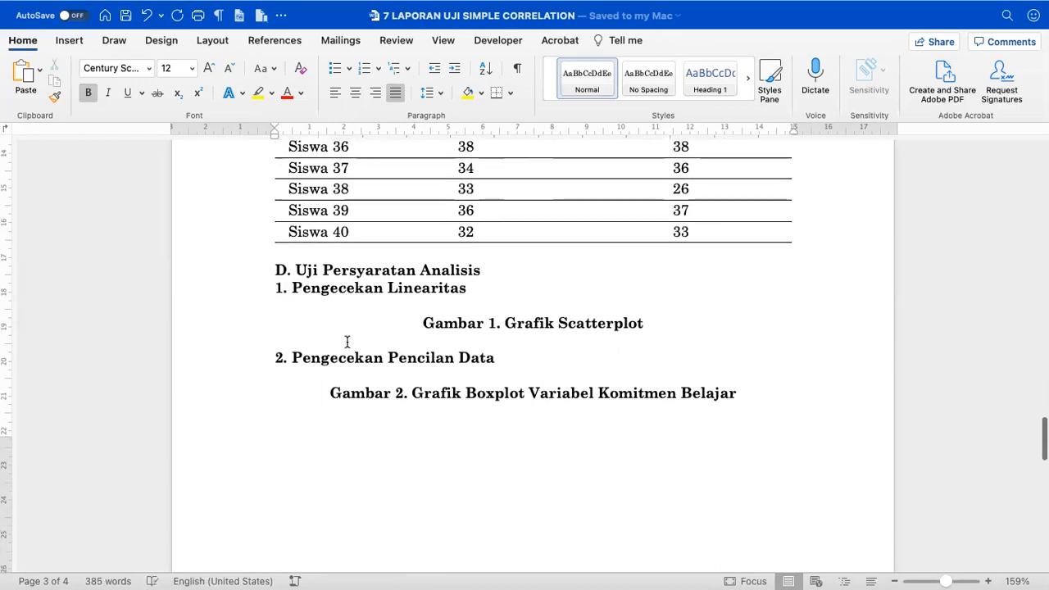
{"action": "scroll", "coordinate": [347, 341], "scroll_direction": "down", "scroll_amount": 10}
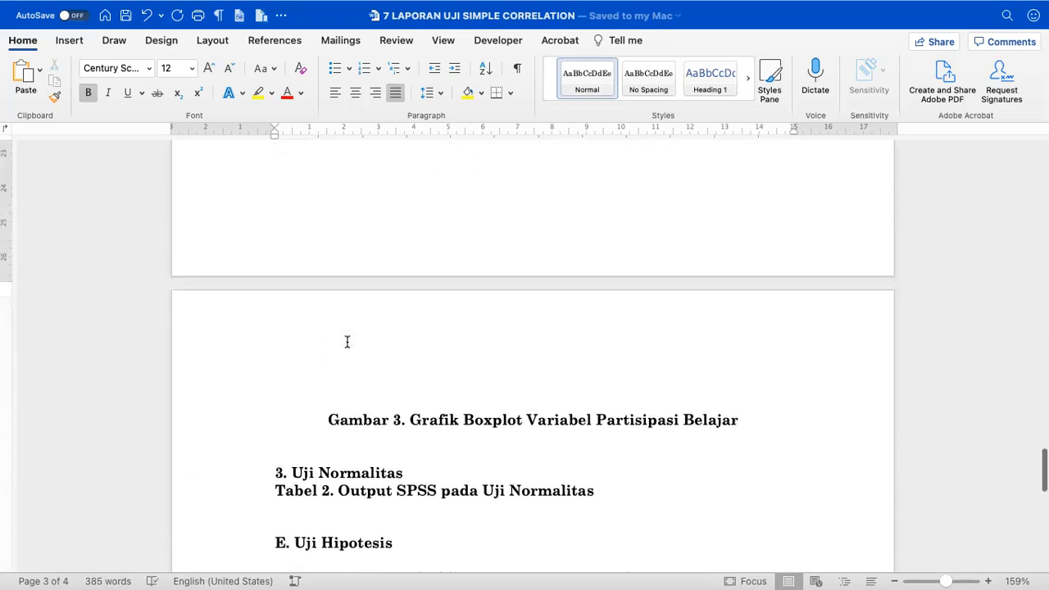
{"action": "scroll", "coordinate": [347, 342], "scroll_direction": "down", "scroll_amount": 6}
{"action": "left_click", "coordinate": [338, 295]}
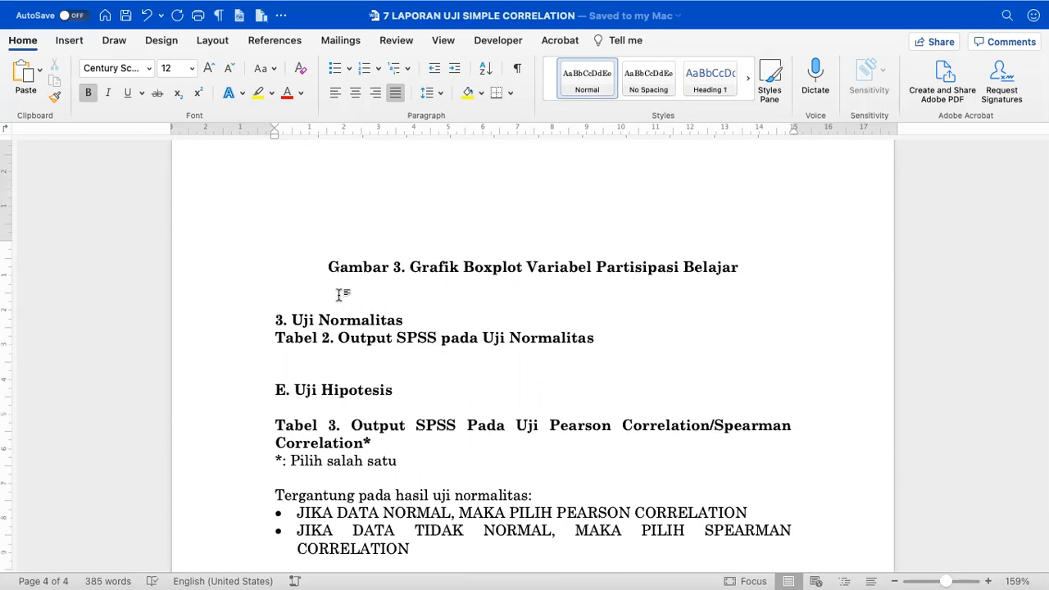
{"action": "key", "text": "BackSpace"}
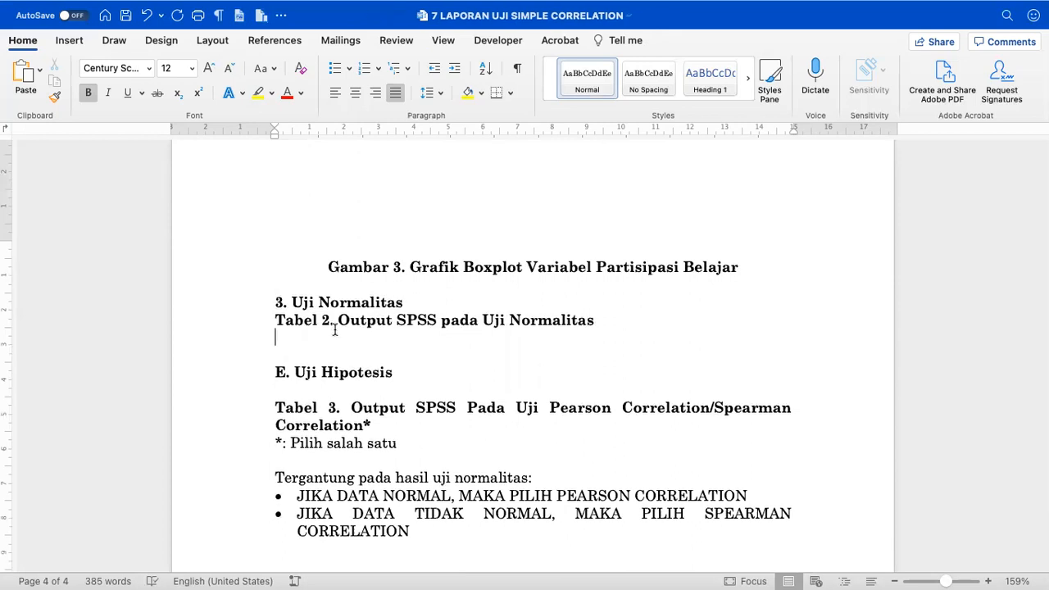
{"action": "left_click", "coordinate": [336, 328]}
{"action": "key", "text": "ctrl+Left"}
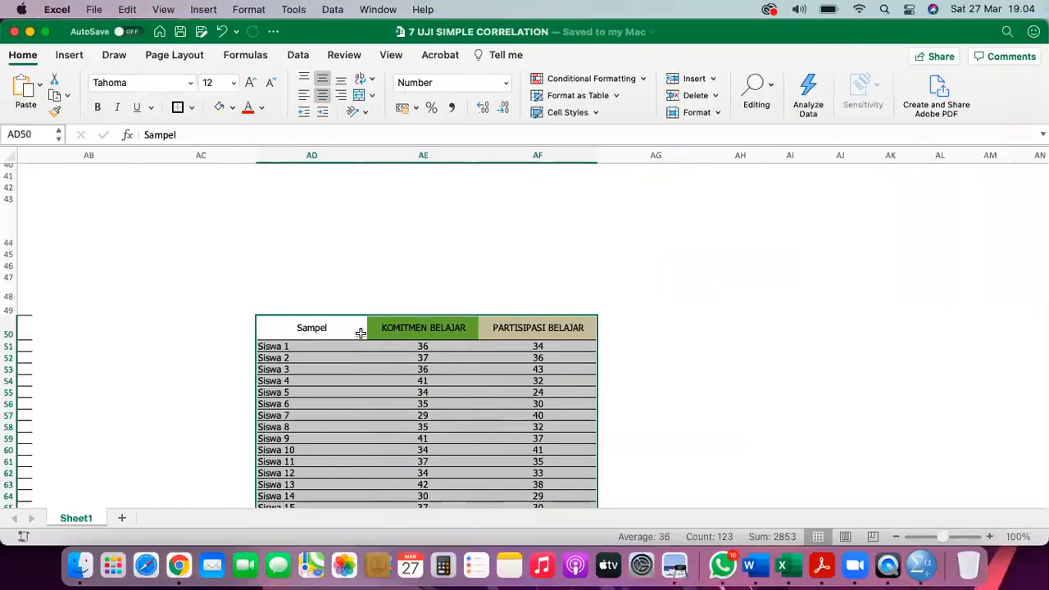
- Select the KOMITMEN BELAJAR and PARTISIPASI BELAJAR scores for Siswa 1–40 (AE51:AF90)
{"action": "left_click", "coordinate": [402, 261]}
{"action": "scroll", "coordinate": [402, 261], "scroll_direction": "down", "scroll_amount": 3}
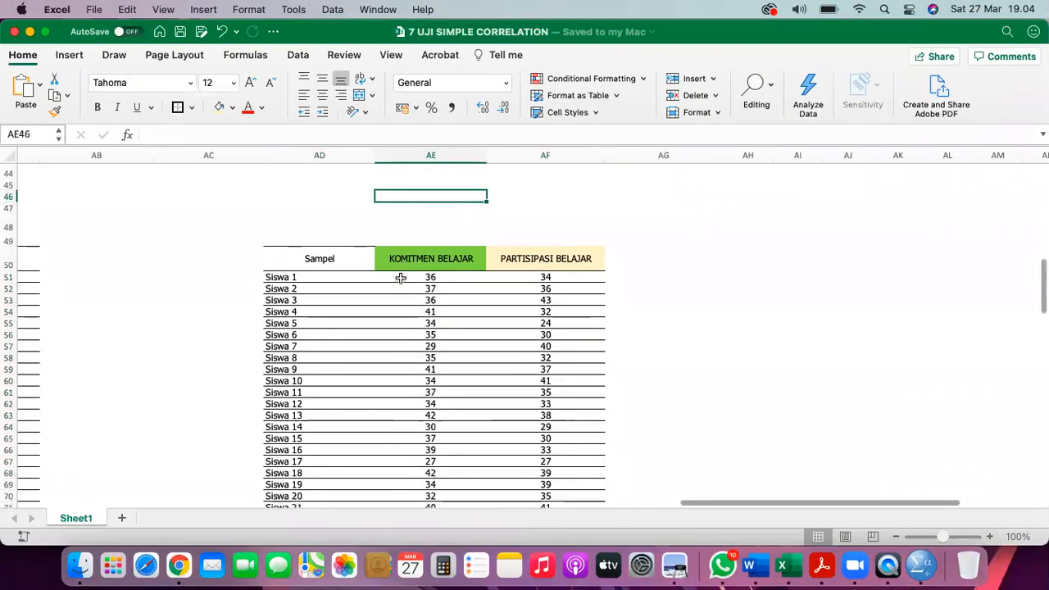
{"action": "left_click", "coordinate": [401, 278]}
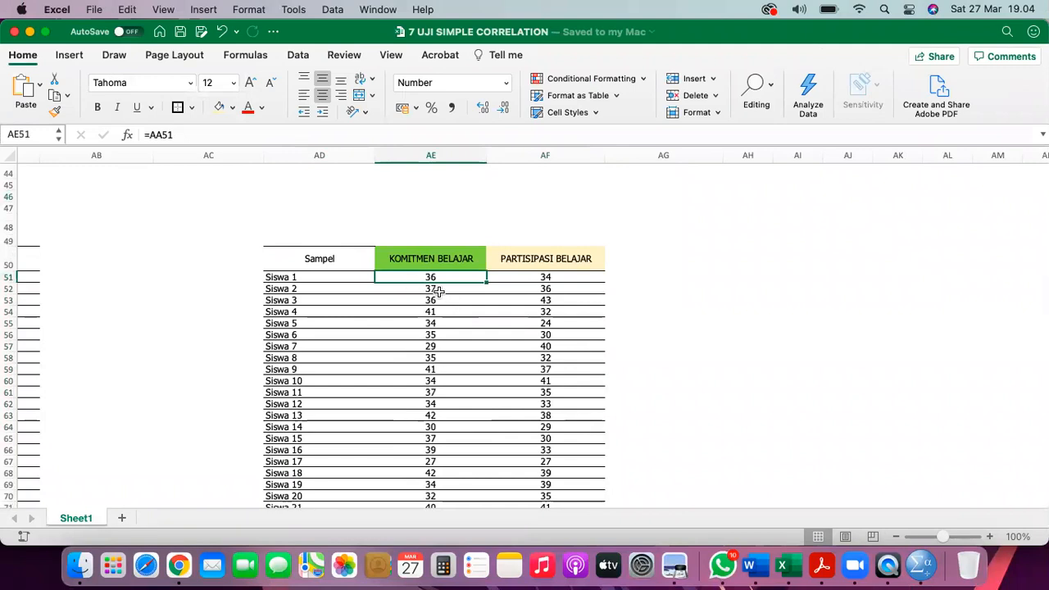
{"action": "scroll", "coordinate": [437, 282], "scroll_direction": "up", "scroll_amount": 5}
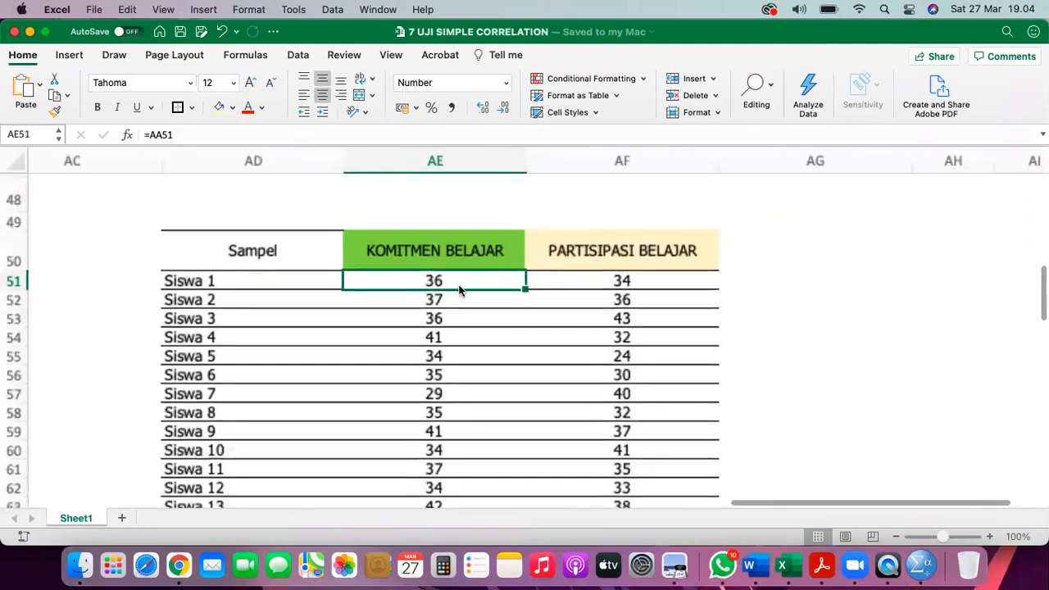
{"action": "left_click", "coordinate": [668, 295], "text": "shift"}
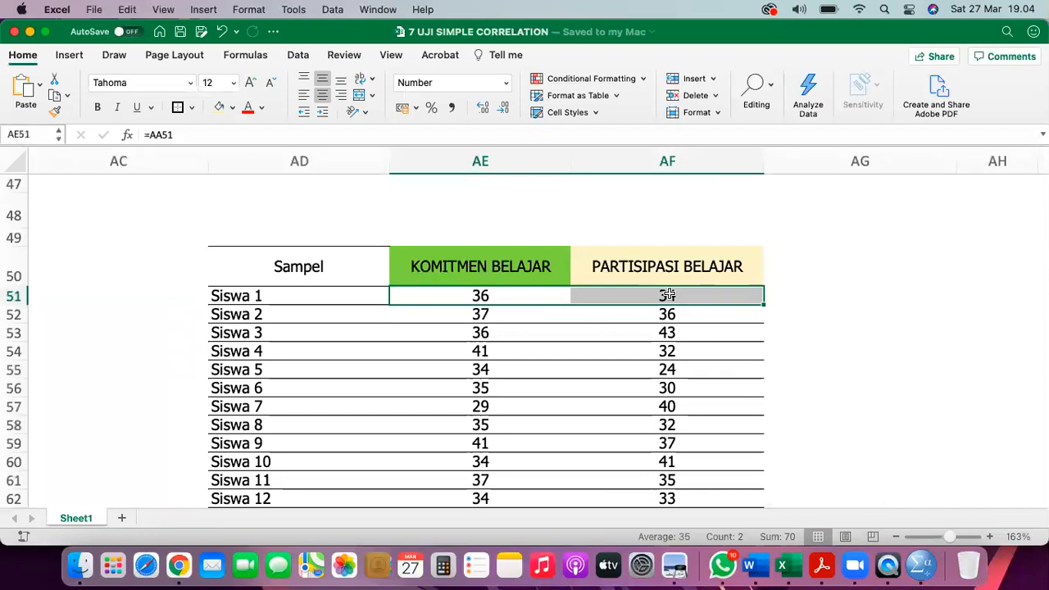
{"action": "scroll", "coordinate": [668, 330], "scroll_direction": "down", "scroll_amount": 3}
{"action": "scroll", "coordinate": [669, 329], "scroll_direction": "down", "scroll_amount": 15}
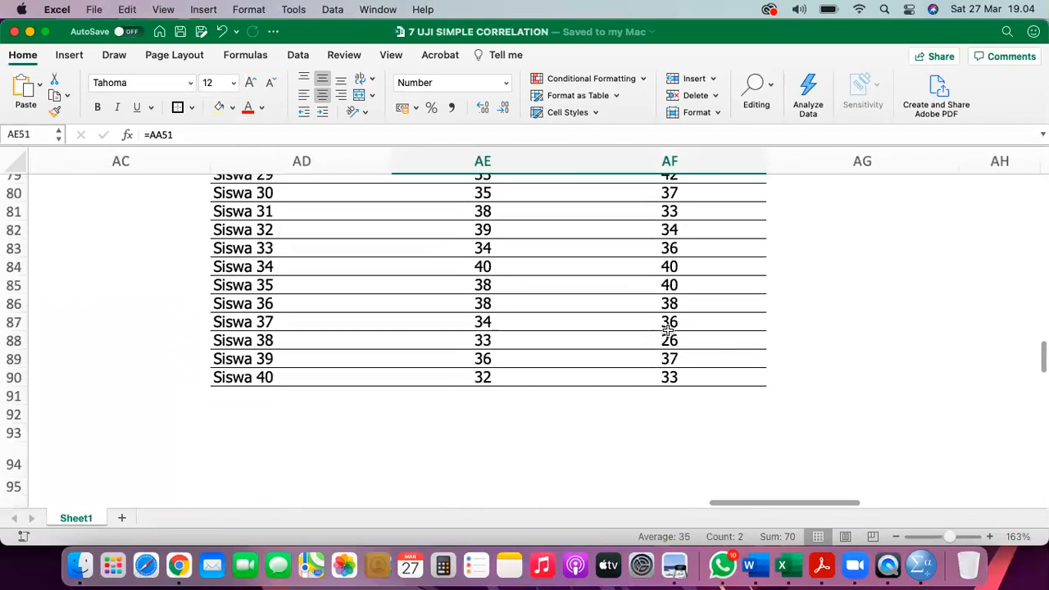
{"action": "scroll", "coordinate": [667, 330], "scroll_direction": "up", "scroll_amount": 3}
{"action": "left_click", "coordinate": [675, 285], "text": "shift"}
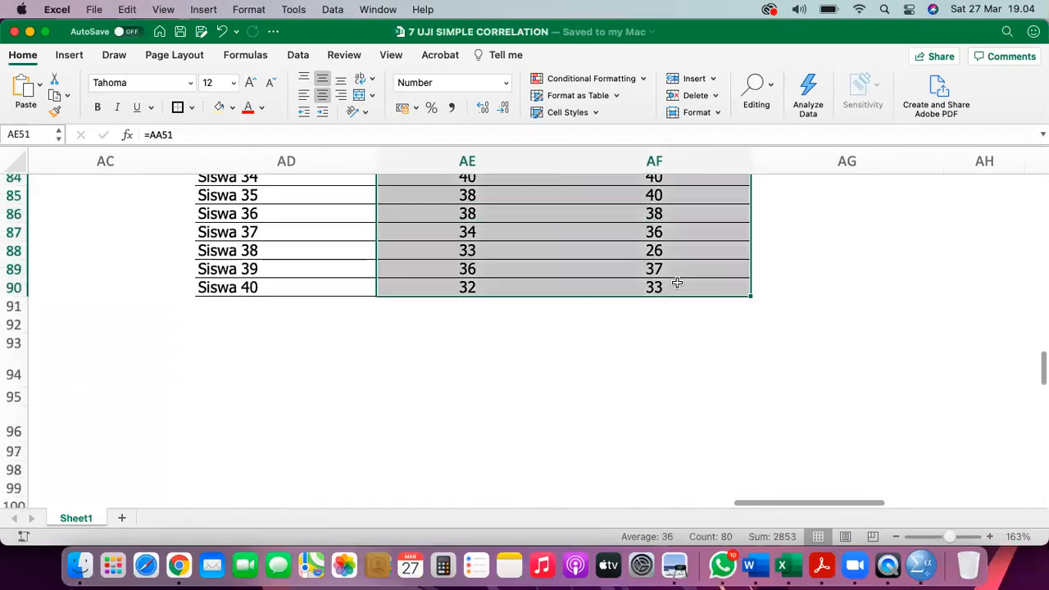
{"action": "scroll", "coordinate": [677, 283], "scroll_direction": "up", "scroll_amount": 11}
{"action": "scroll", "coordinate": [677, 283], "scroll_direction": "up", "scroll_amount": 2}
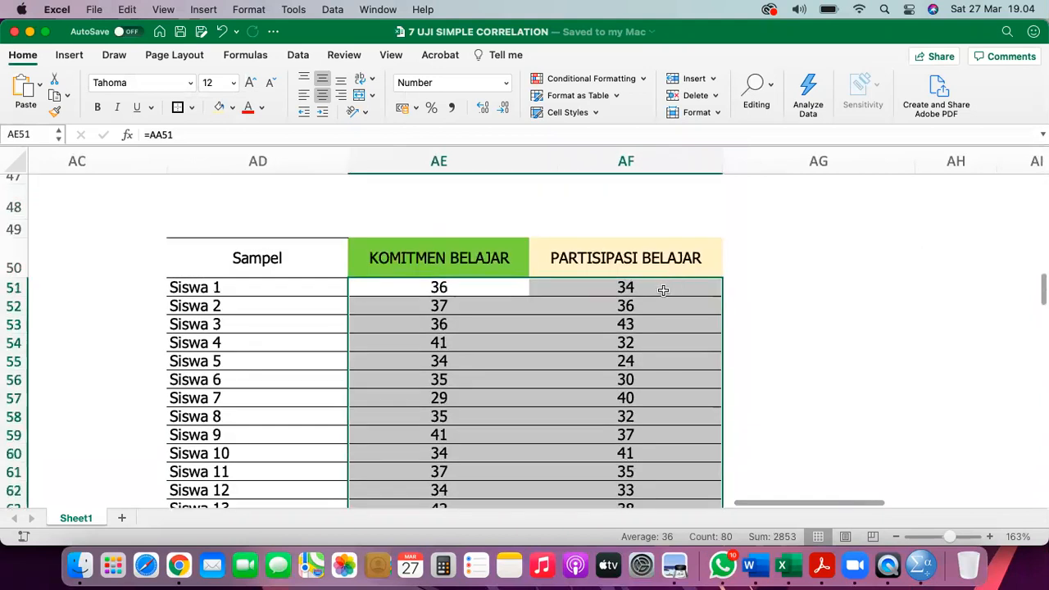
- Copy the selected scores and switch to the SPSS Data Editor
{"action": "right_click", "coordinate": [664, 293]}
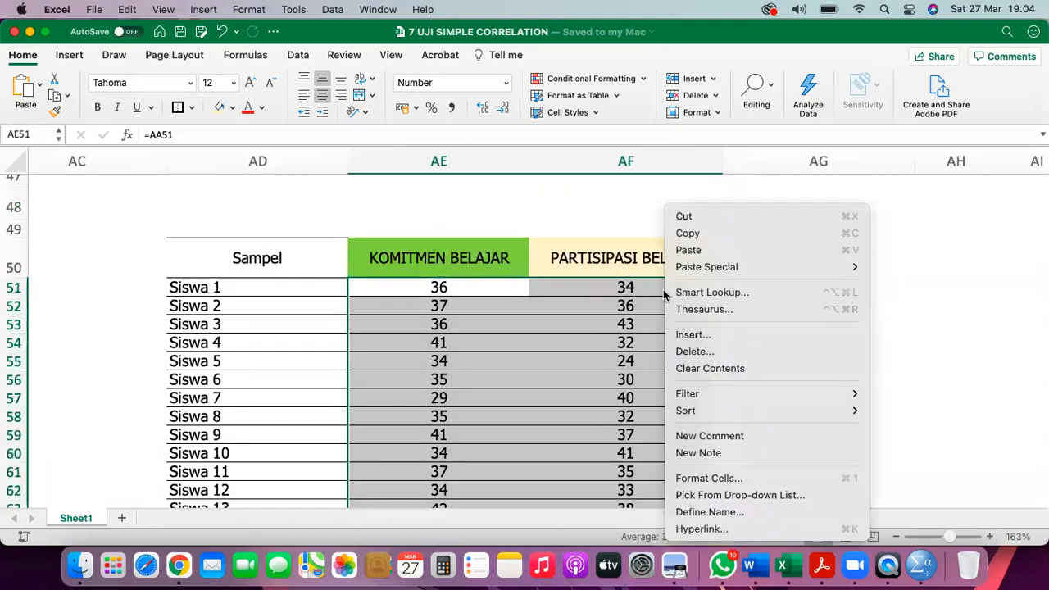
{"action": "left_click", "coordinate": [691, 233]}
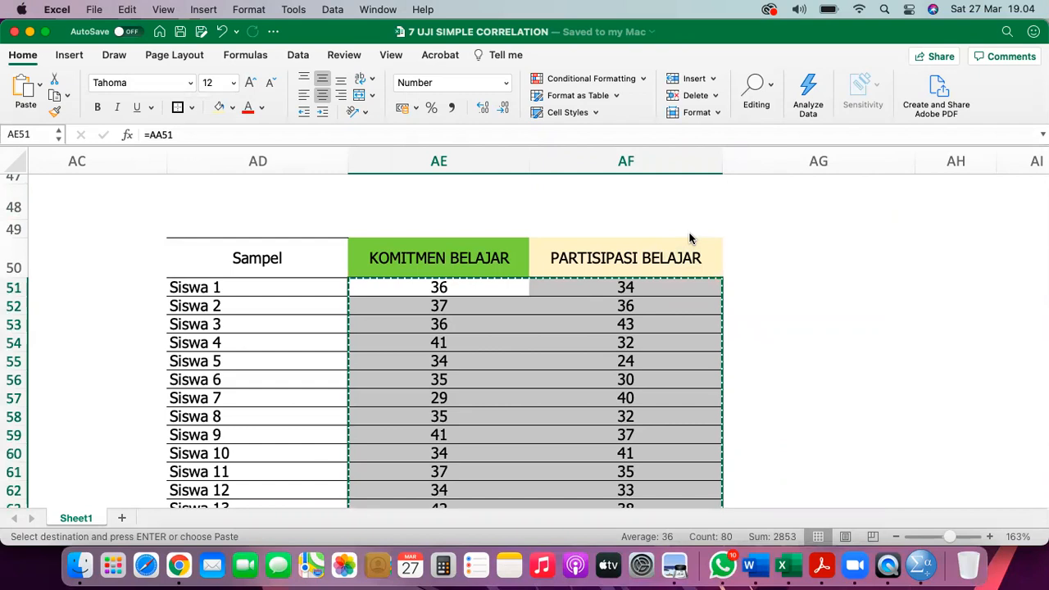
{"action": "left_click", "coordinate": [919, 566]}
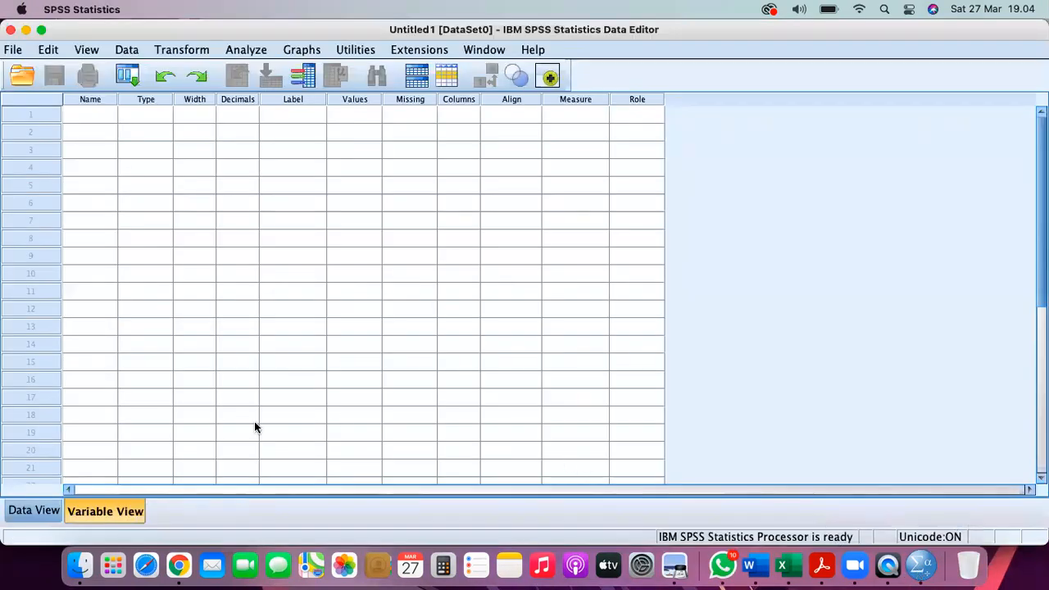
- Paste the scores into Data View as VAR00001 and VAR00002, widening the columns
{"action": "left_click", "coordinate": [37, 511]}
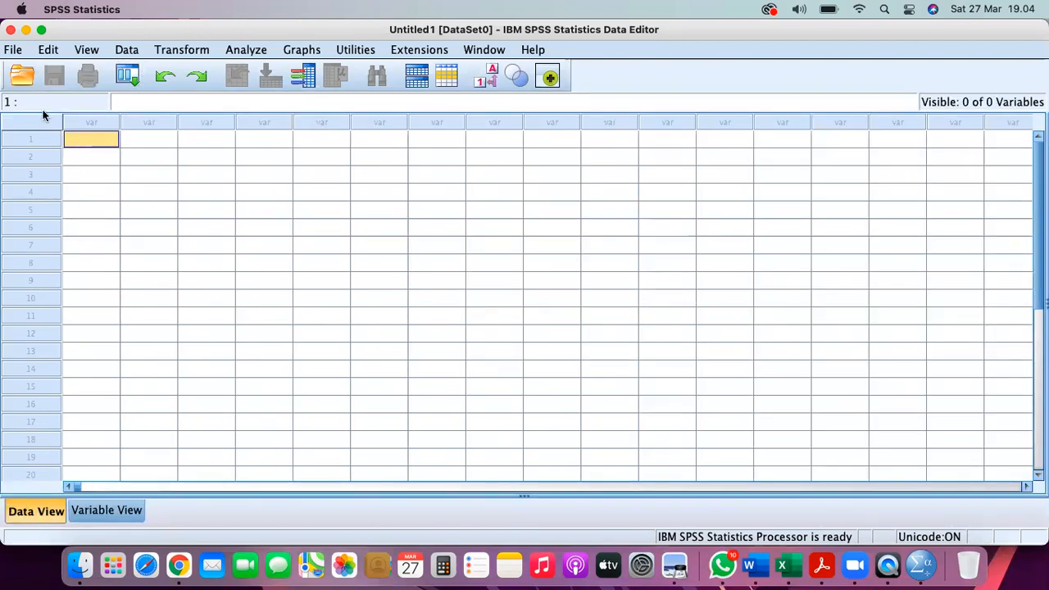
{"action": "left_click", "coordinate": [49, 50]}
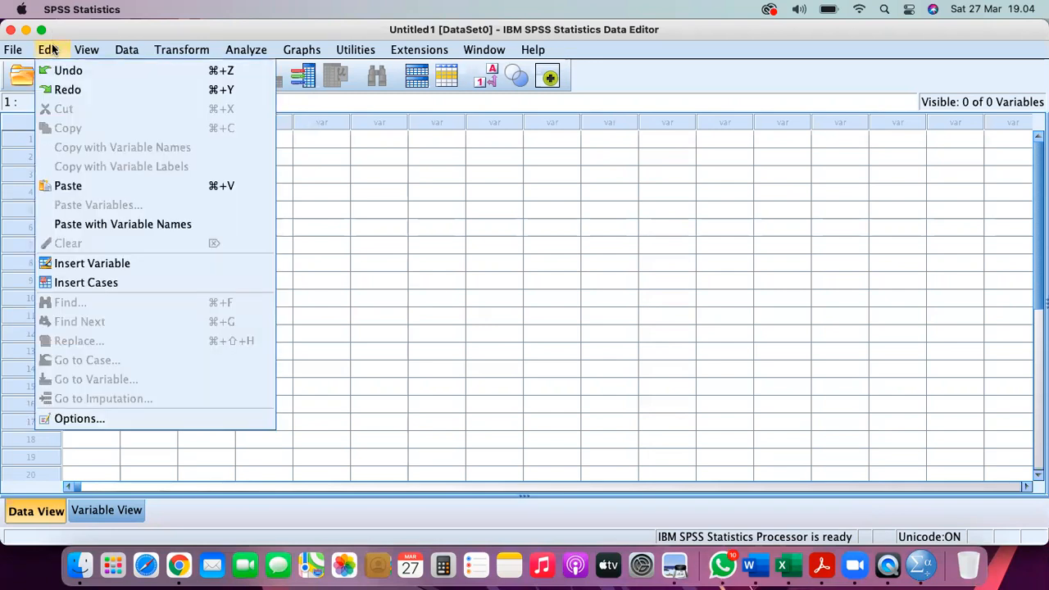
{"action": "left_click", "coordinate": [68, 186]}
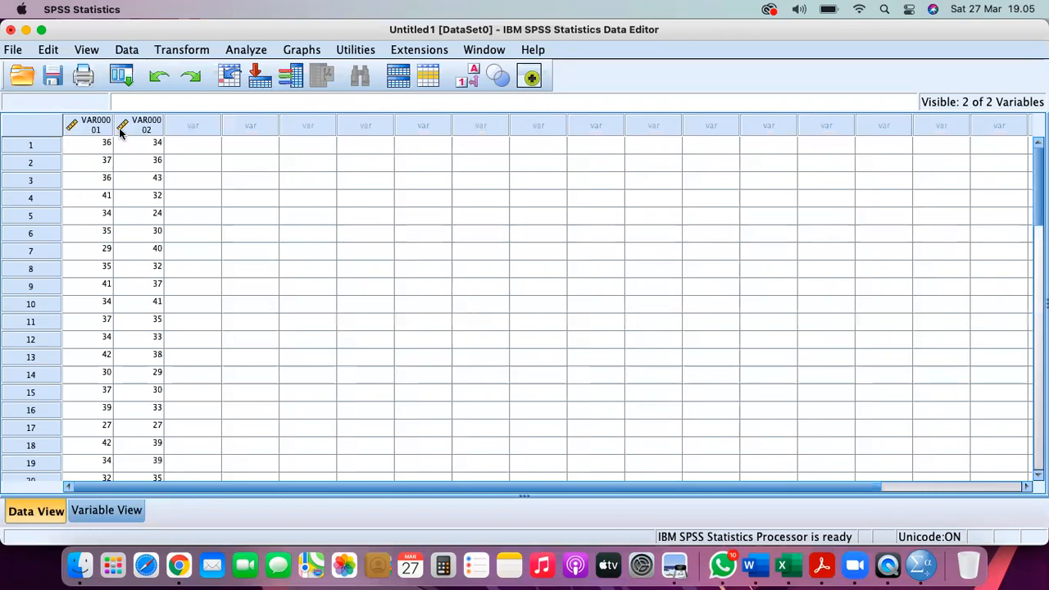
{"action": "left_click_drag", "start_coordinate": [112, 125], "coordinate": [206, 120]}
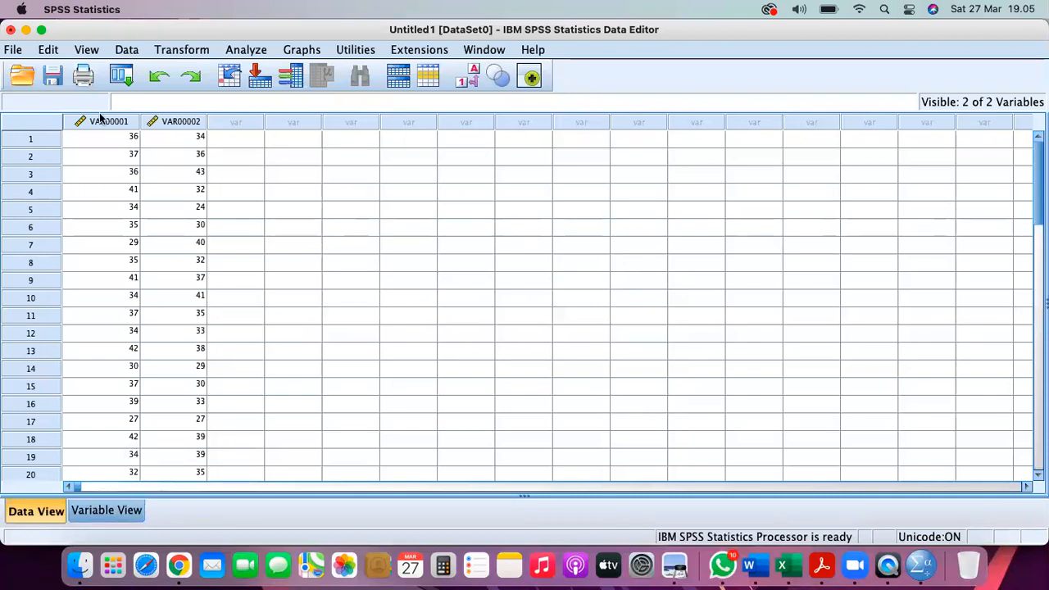
{"action": "left_click", "coordinate": [107, 510]}
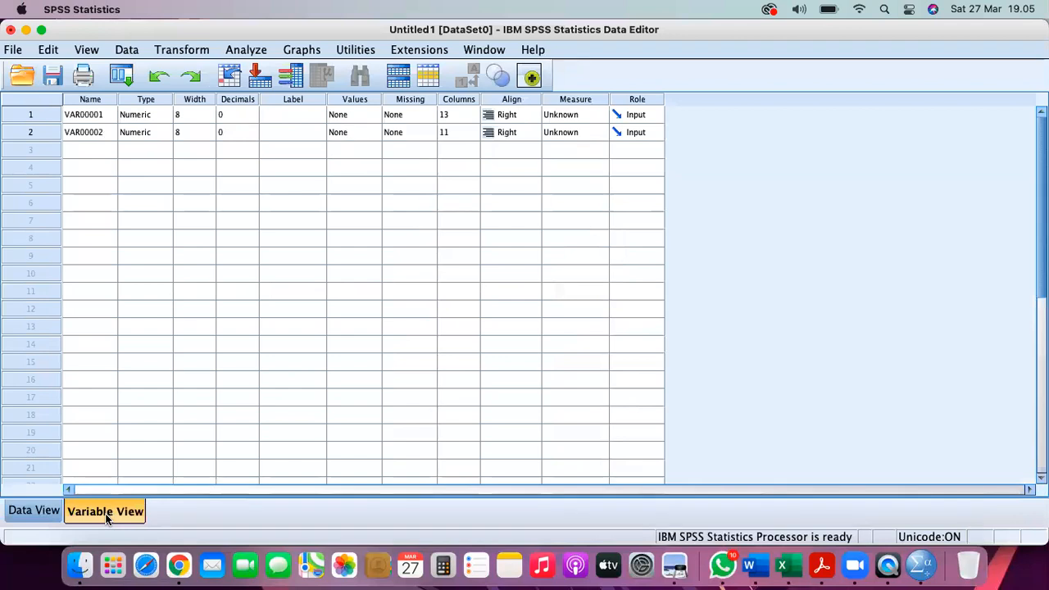
- Rename the variables X and Y, labelled 'Komitmen Belajar' and 'Partisipasi Belajar'
{"action": "double_click", "coordinate": [90, 116]}
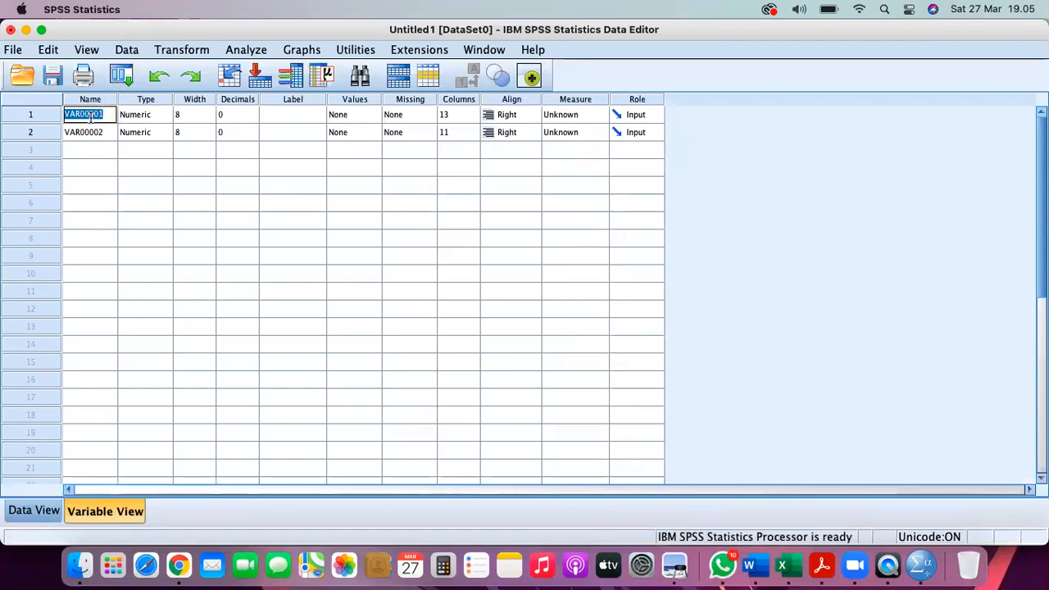
{"action": "type", "text": "X"}
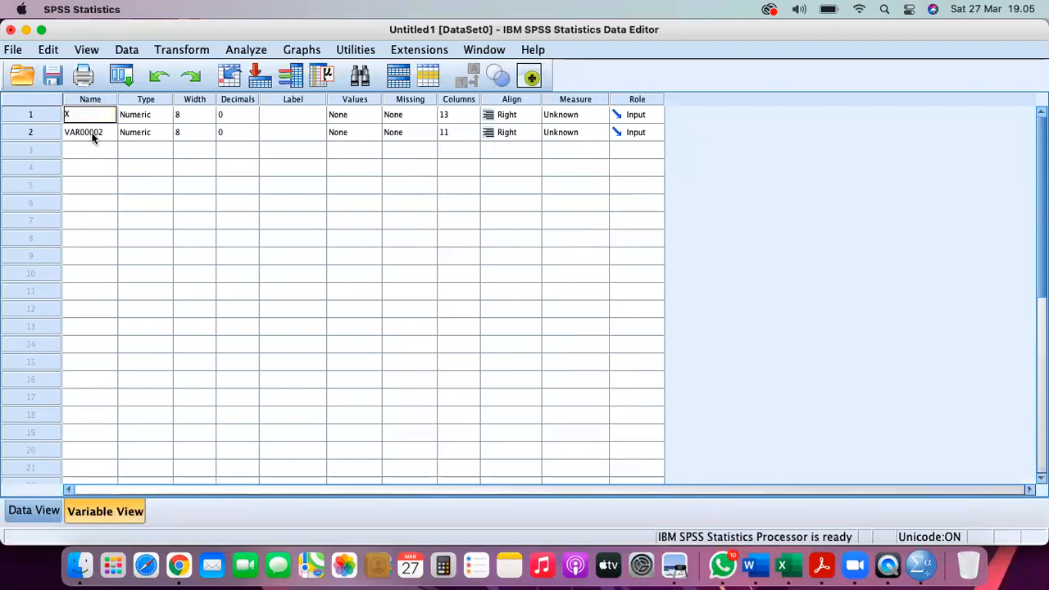
{"action": "double_click", "coordinate": [92, 135]}
{"action": "type", "text": "Y"}
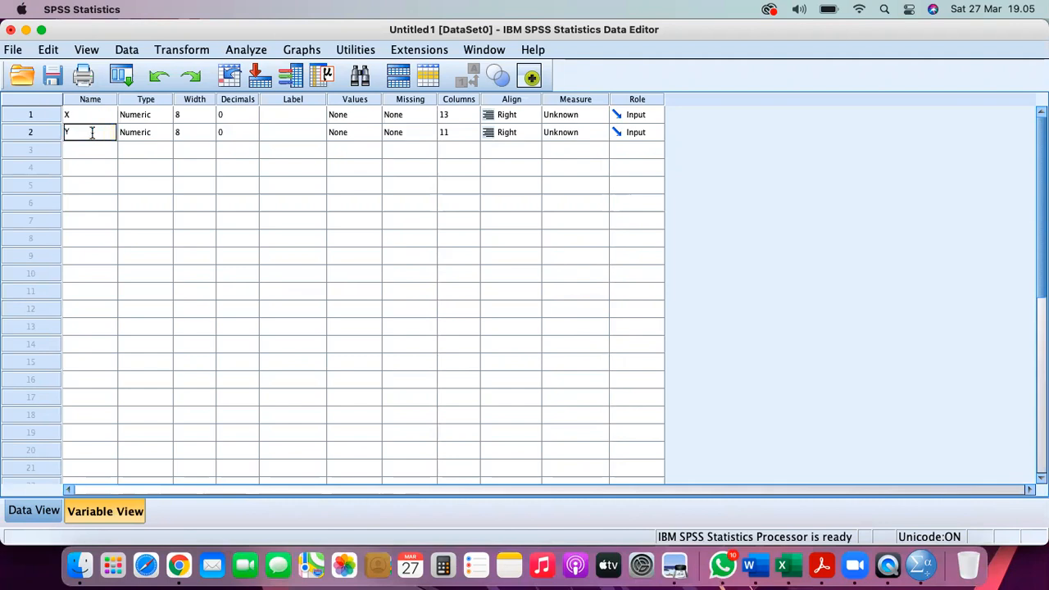
{"action": "double_click", "coordinate": [279, 115]}
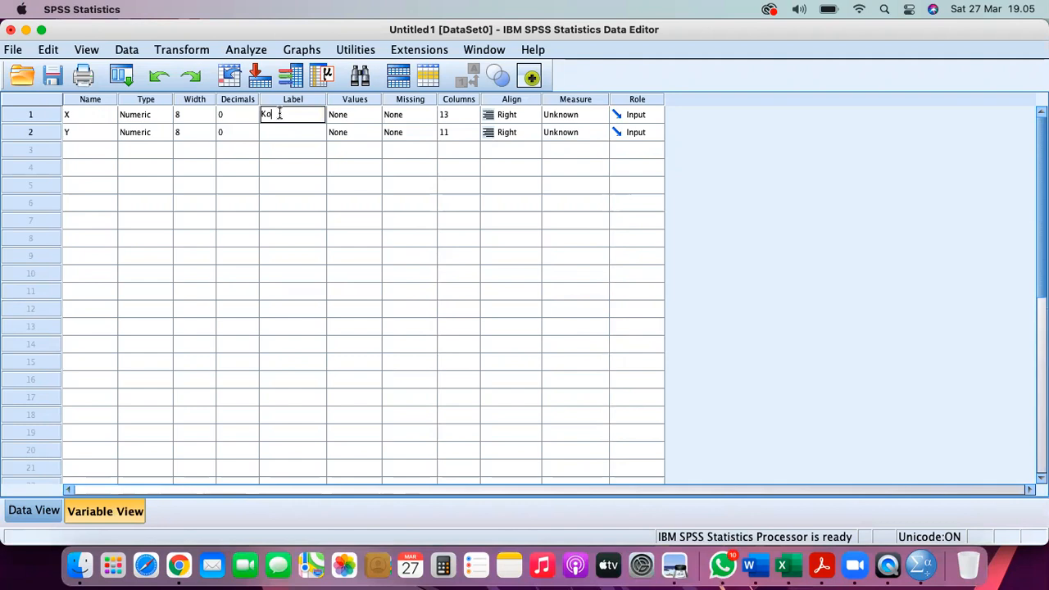
{"action": "type", "text": "Komitmen Belajar"}
{"action": "key", "text": "Return"}
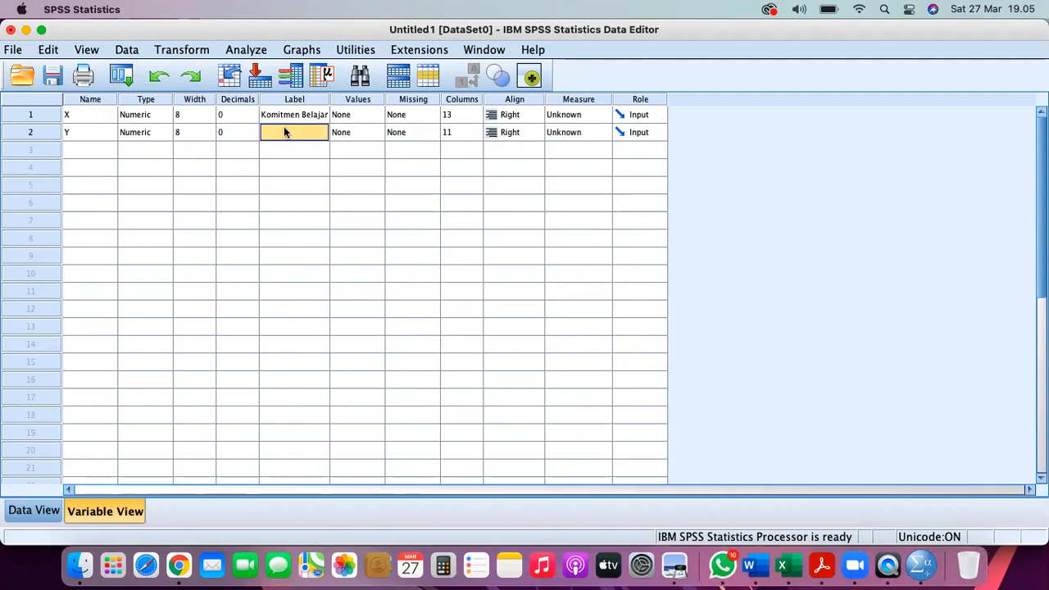
{"action": "double_click", "coordinate": [284, 131]}
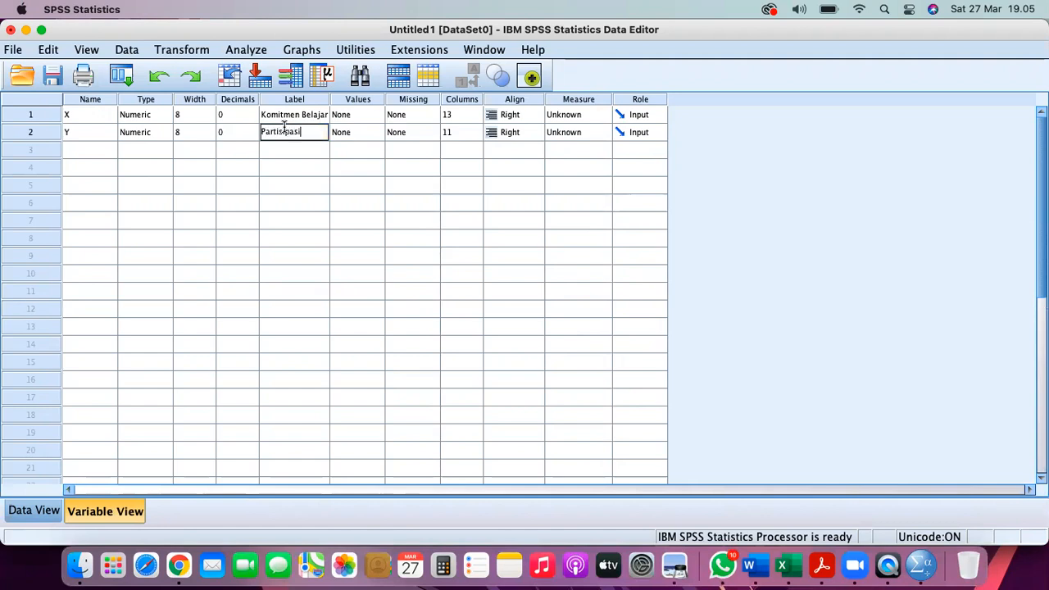
{"action": "type", "text": "Partisipasi Belajar"}
{"action": "key", "text": "Return"}
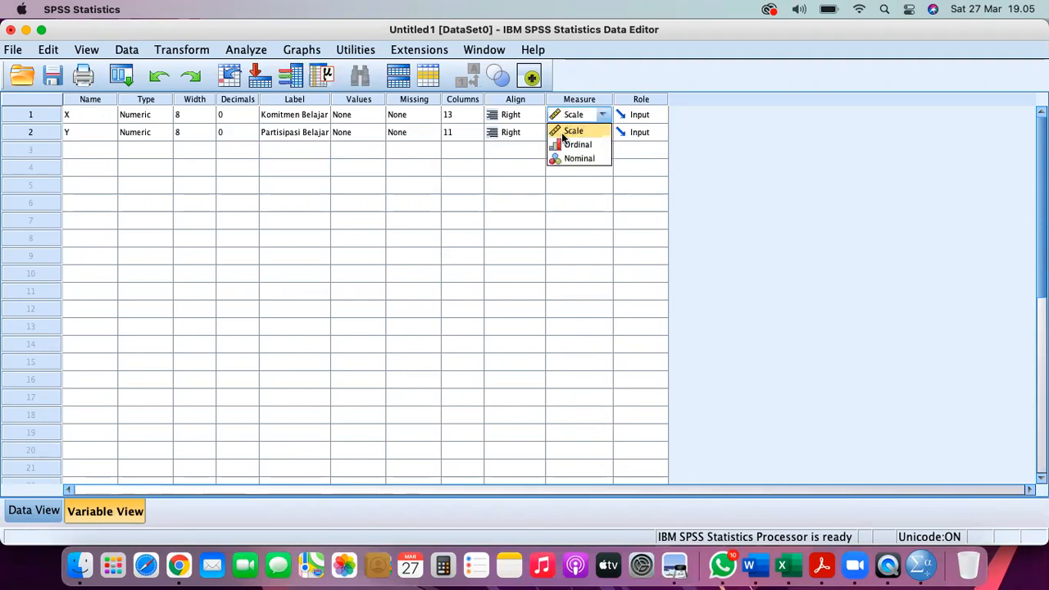
- Keep Scale as the measurement level for both X and Y
{"action": "left_click", "coordinate": [562, 133]}
{"action": "left_click", "coordinate": [562, 132]}
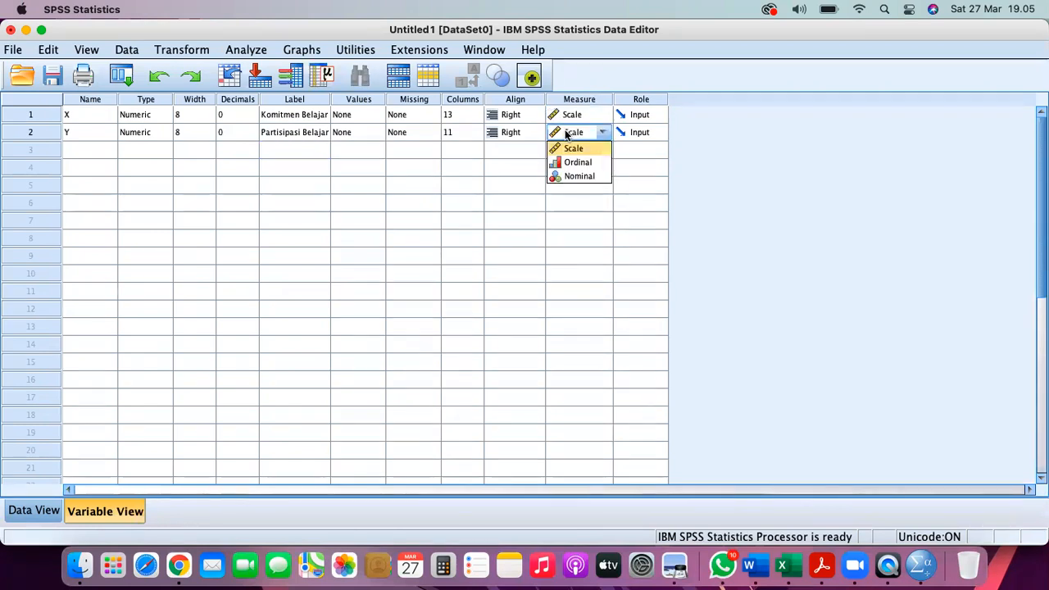
{"action": "left_click", "coordinate": [566, 149]}
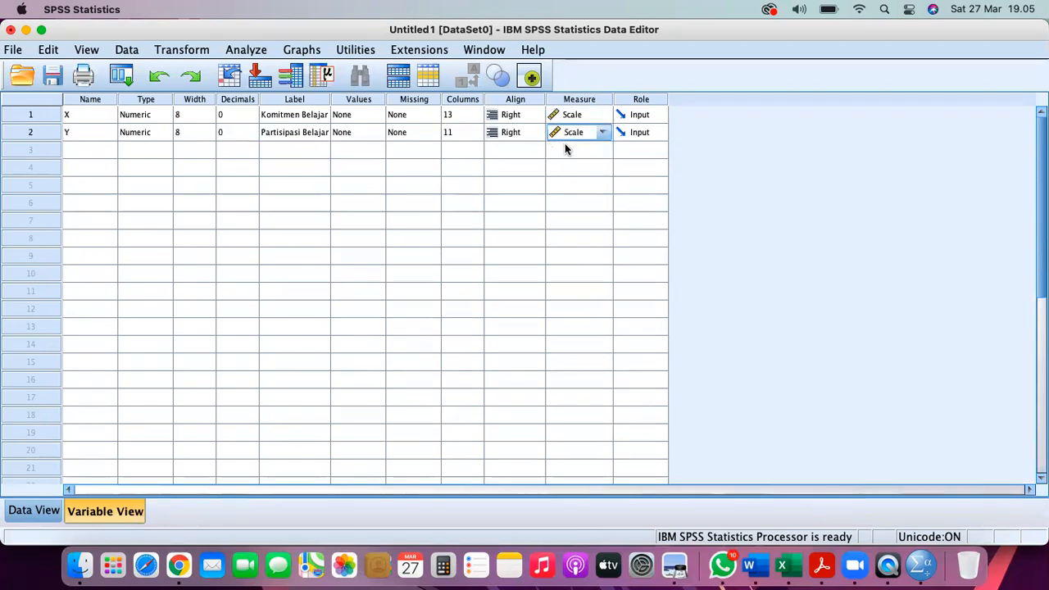
{"action": "left_click", "coordinate": [93, 120]}
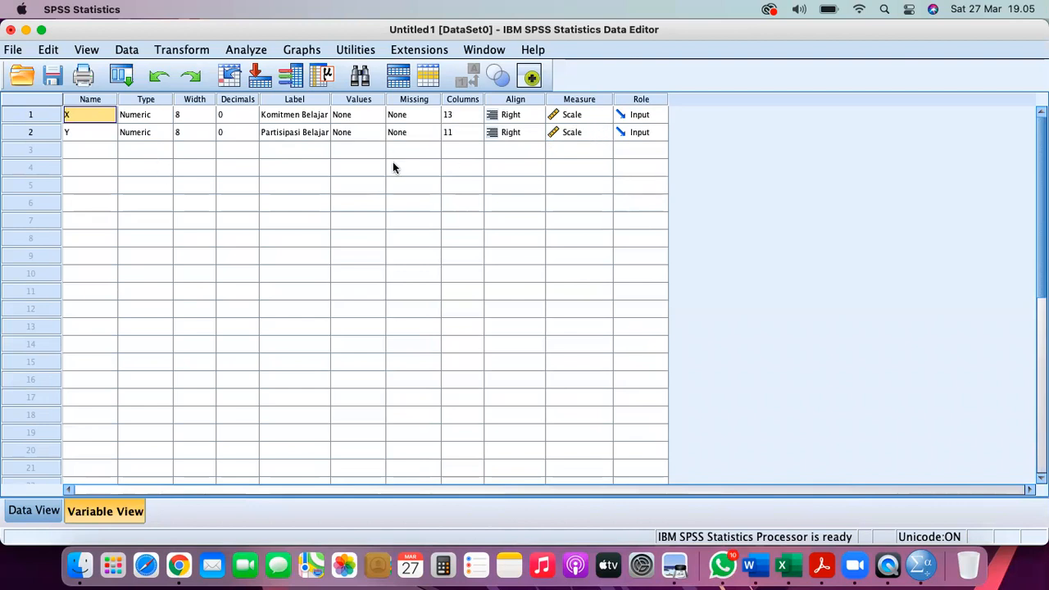
- Widen the Label column so both variable labels show in full
{"action": "left_click_drag", "start_coordinate": [328, 101], "coordinate": [365, 101]}
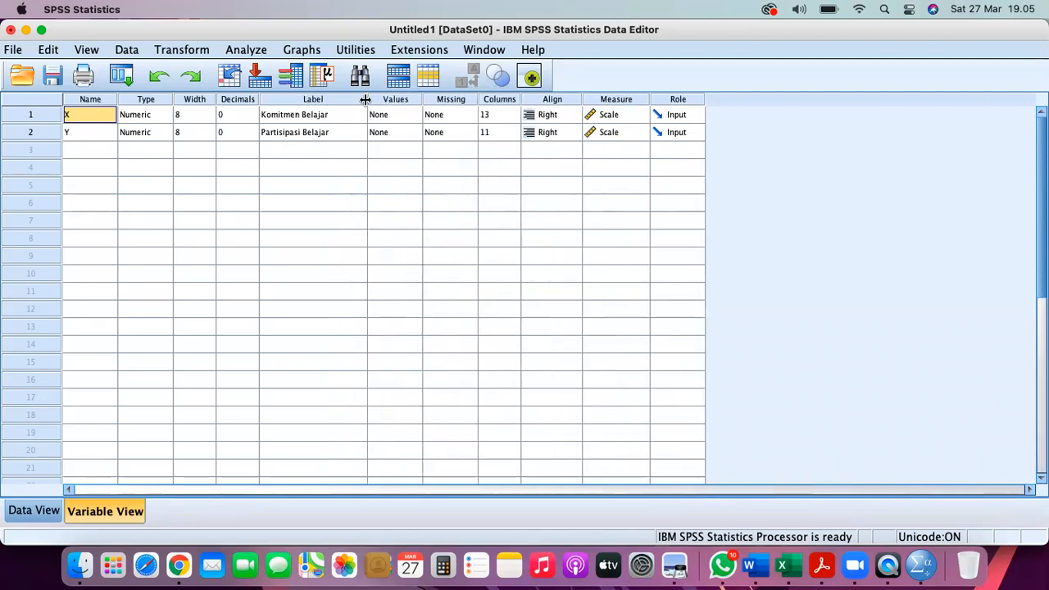
{"action": "left_click", "coordinate": [322, 100]}
{"action": "left_click", "coordinate": [301, 120]}
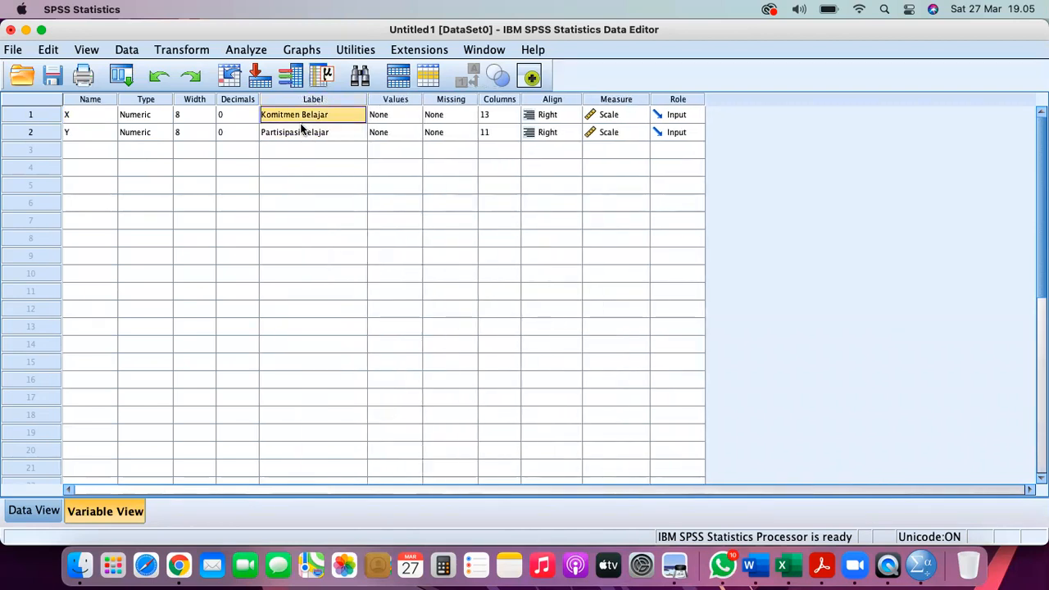
{"action": "left_click", "coordinate": [299, 133]}
{"action": "left_click", "coordinate": [93, 115]}
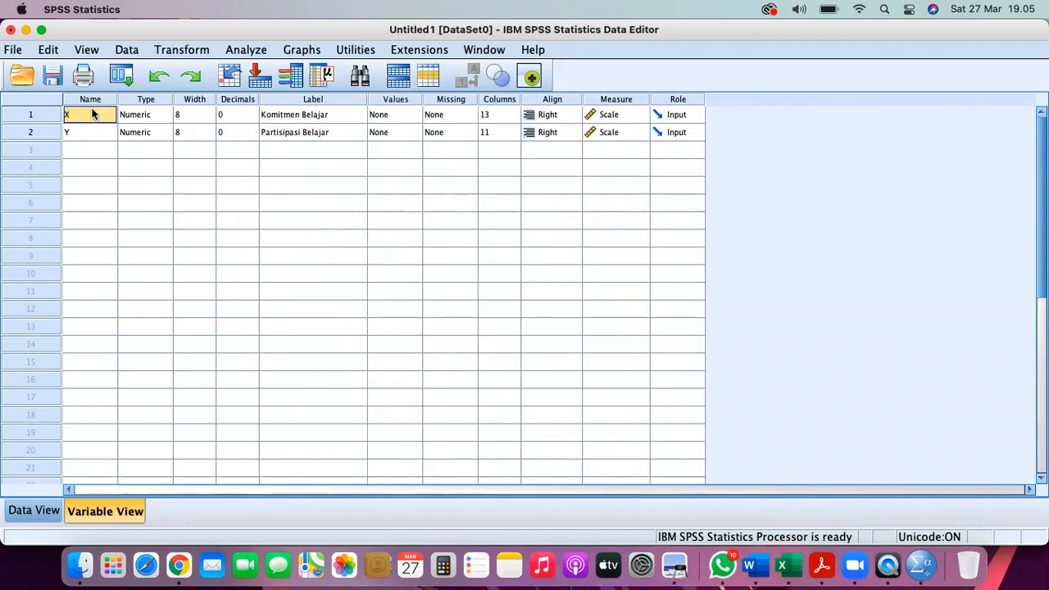
{"action": "left_click", "coordinate": [323, 114]}
{"action": "left_click", "coordinate": [75, 136]}
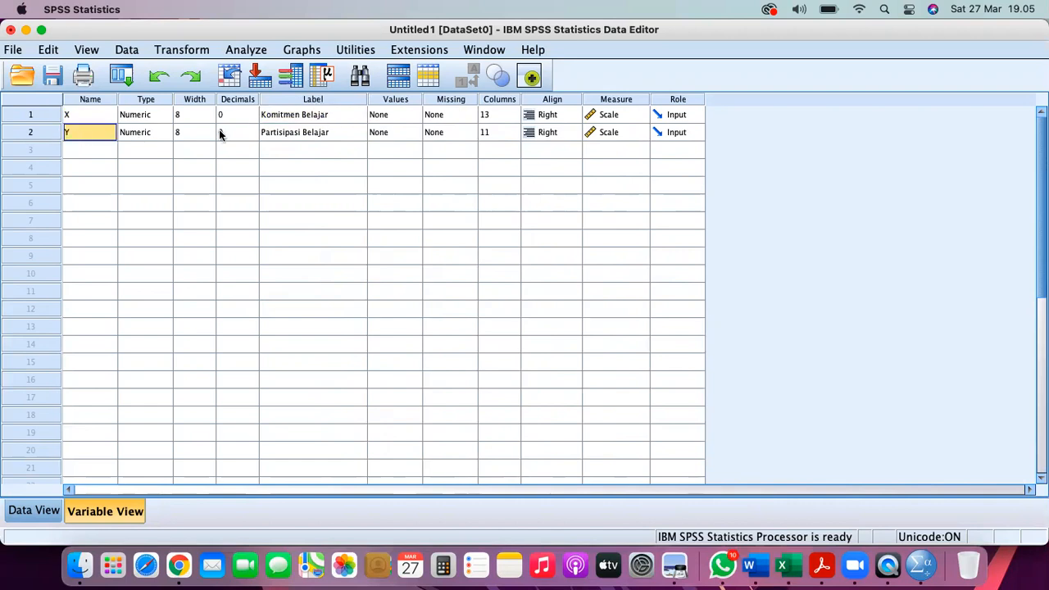
{"action": "left_click", "coordinate": [287, 134]}
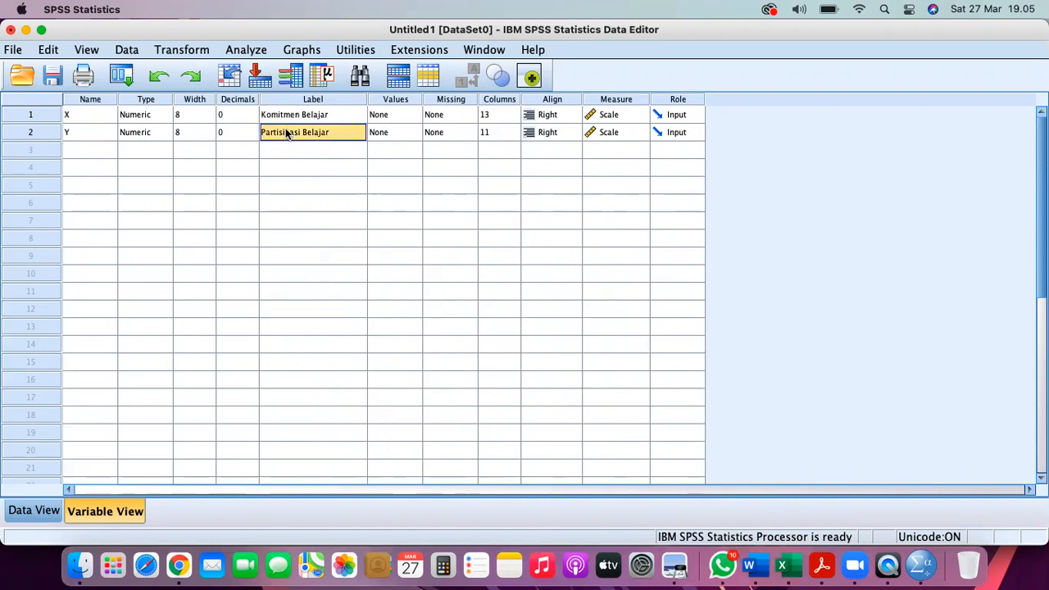
{"action": "left_click", "coordinate": [52, 76]}
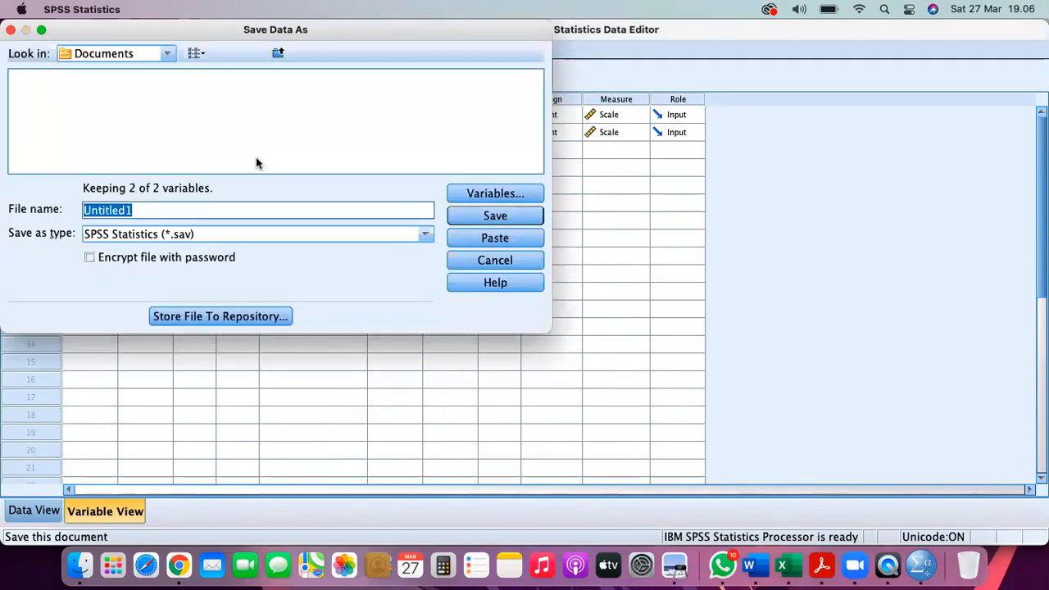
- Save the dataset as 'Data Uji Simple Correlation' and return to the Data View grid
{"action": "type", "text": "Data Uji Si"}
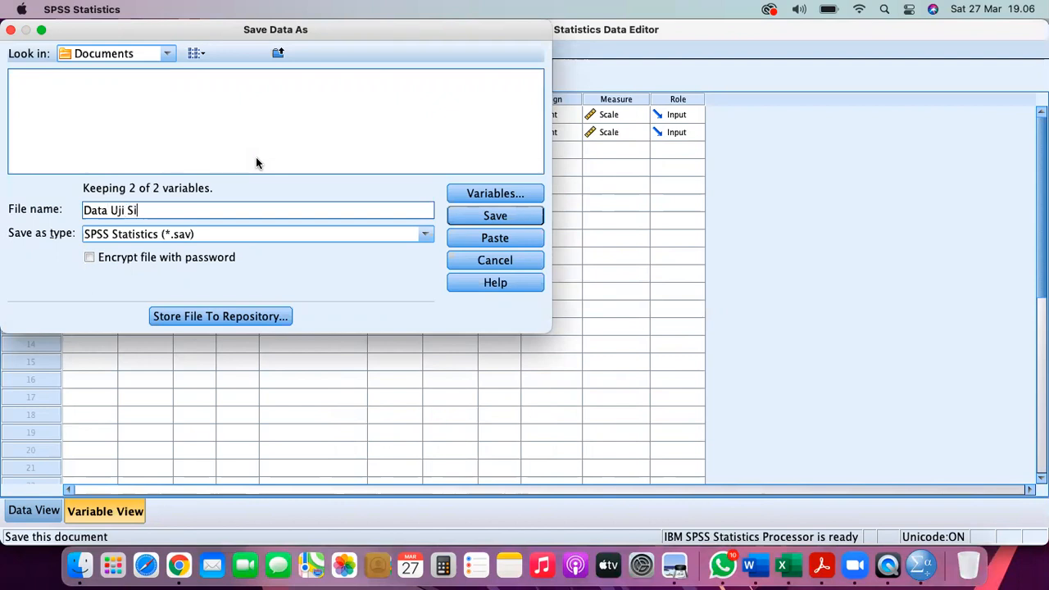
{"action": "type", "text": "mple Correlation"}
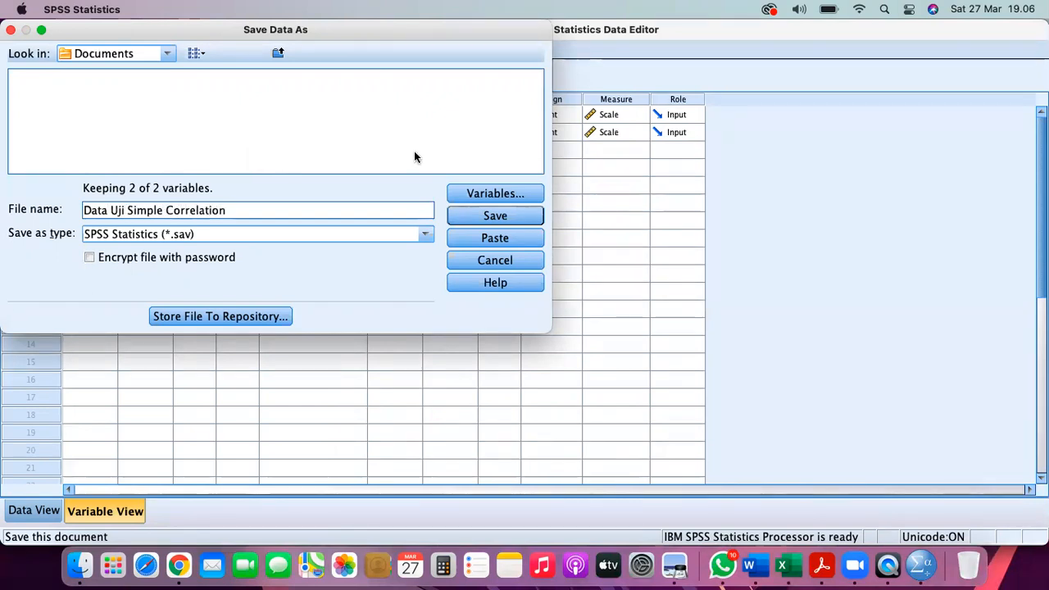
{"action": "left_click", "coordinate": [494, 216]}
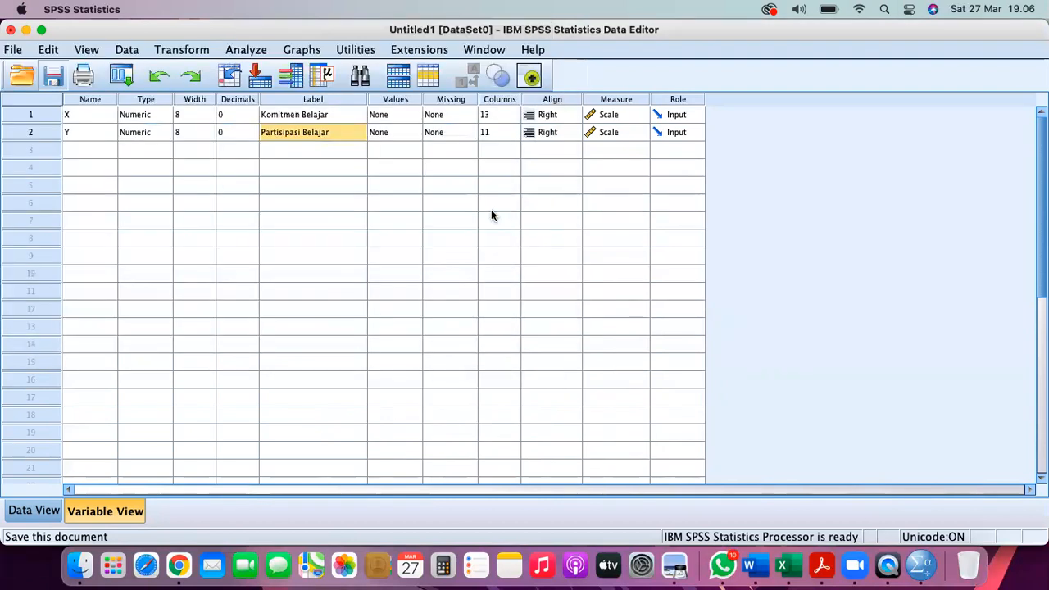
{"action": "left_click", "coordinate": [30, 512]}
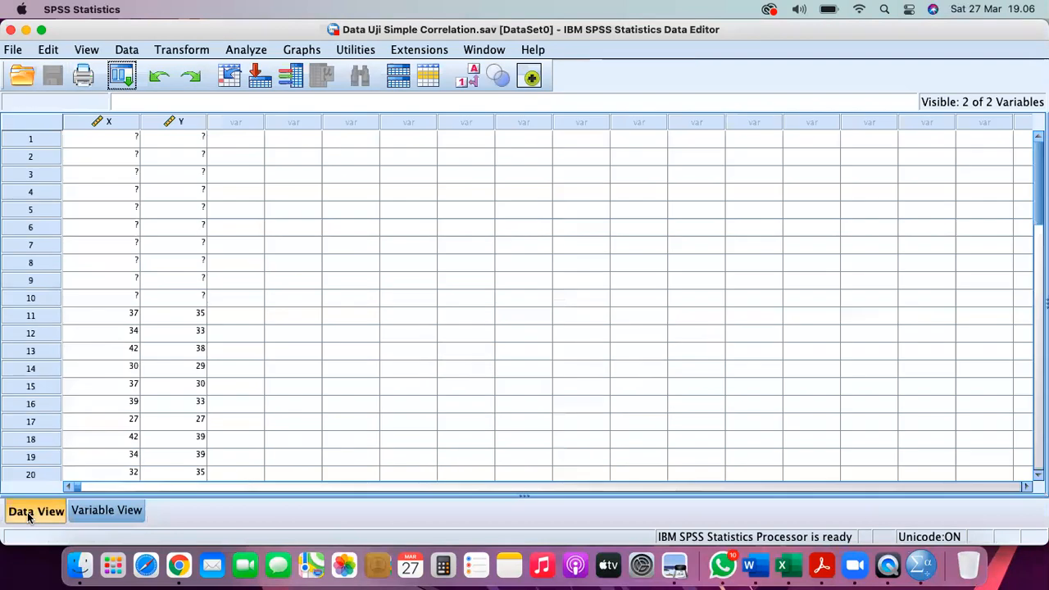
{"action": "left_click", "coordinate": [115, 122]}
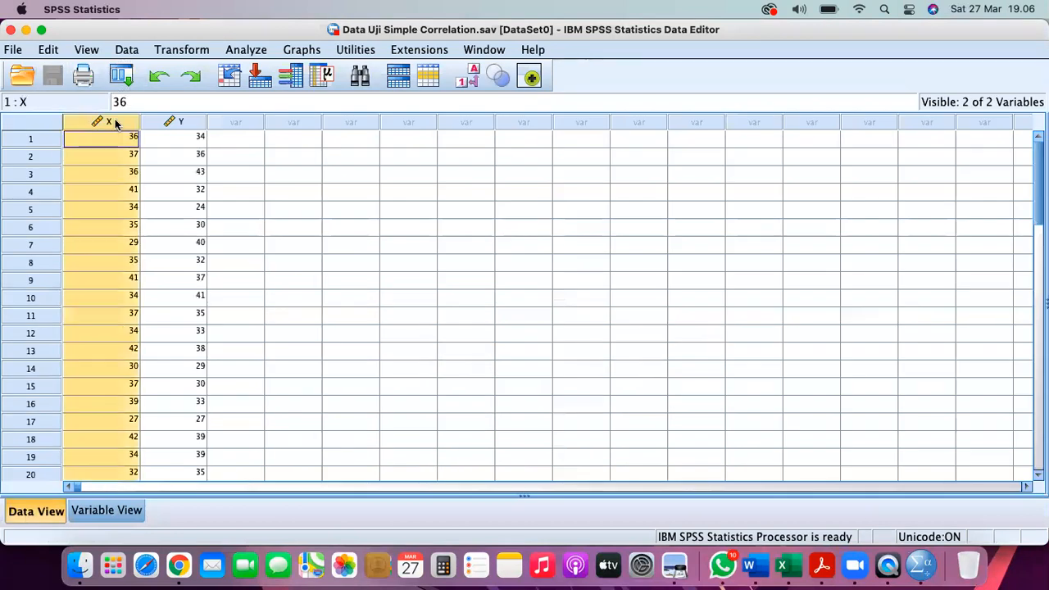
- Choose Simple Scatter from Graphs > Legacy Dialogs > Scatter/Dot and define it
{"action": "left_click", "coordinate": [185, 123]}
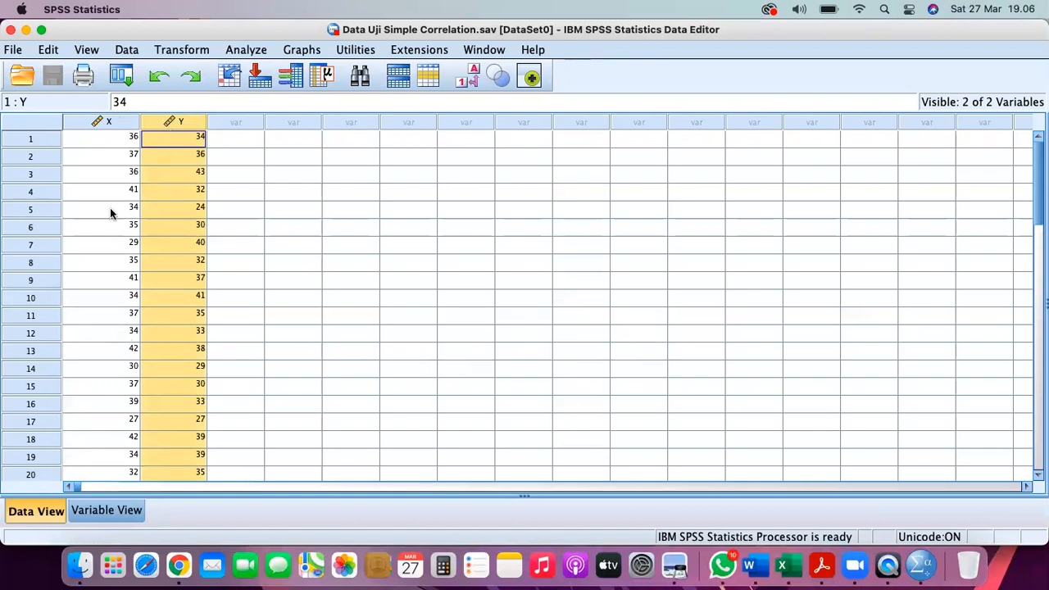
{"action": "left_click", "coordinate": [110, 121]}
{"action": "left_click", "coordinate": [151, 122]}
{"action": "left_click", "coordinate": [309, 51]}
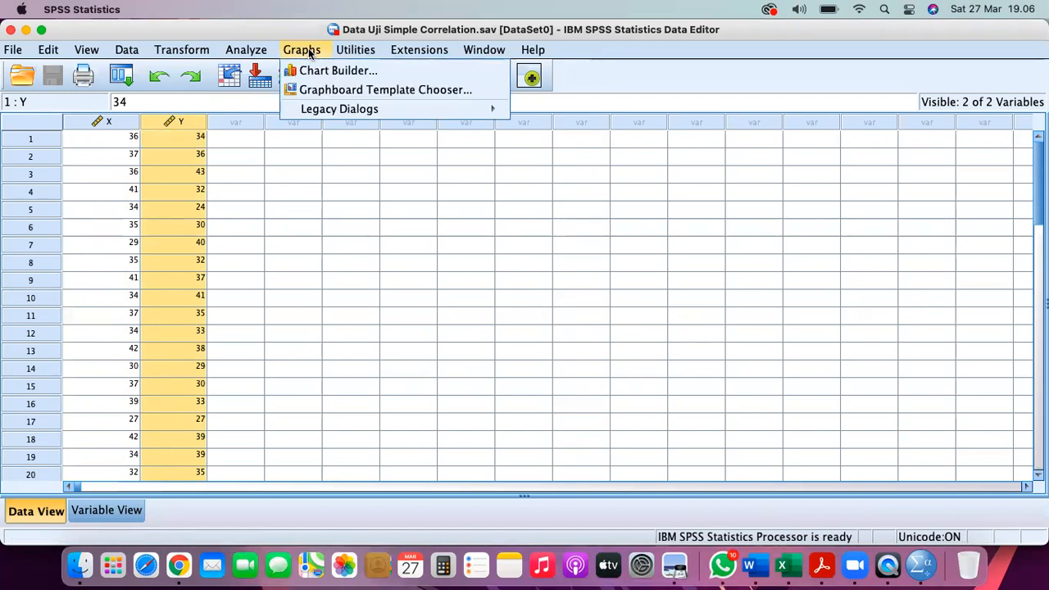
{"action": "mouse_move", "coordinate": [364, 112]}
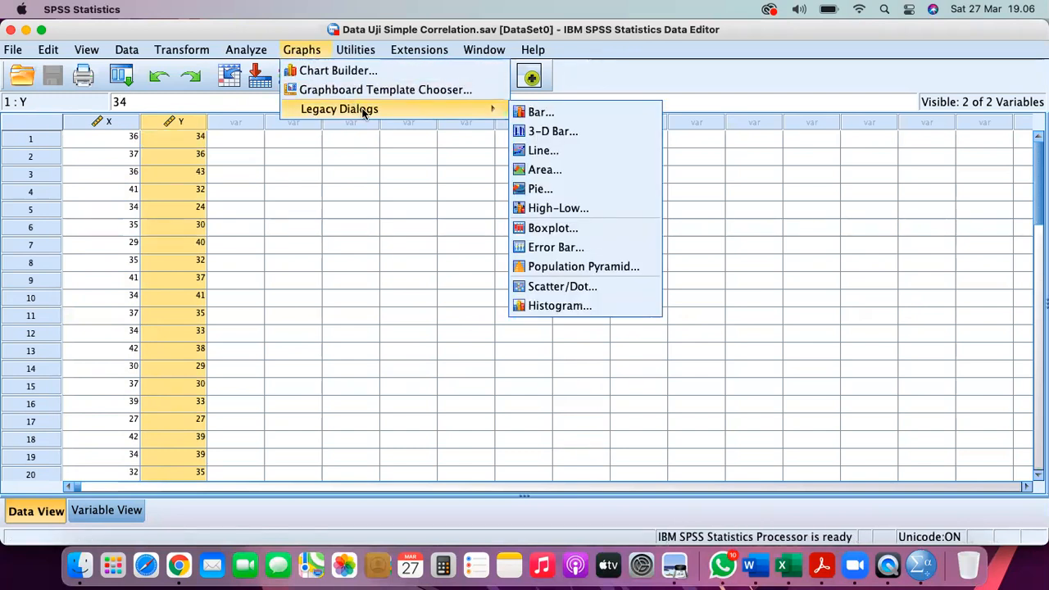
{"action": "left_click", "coordinate": [546, 288]}
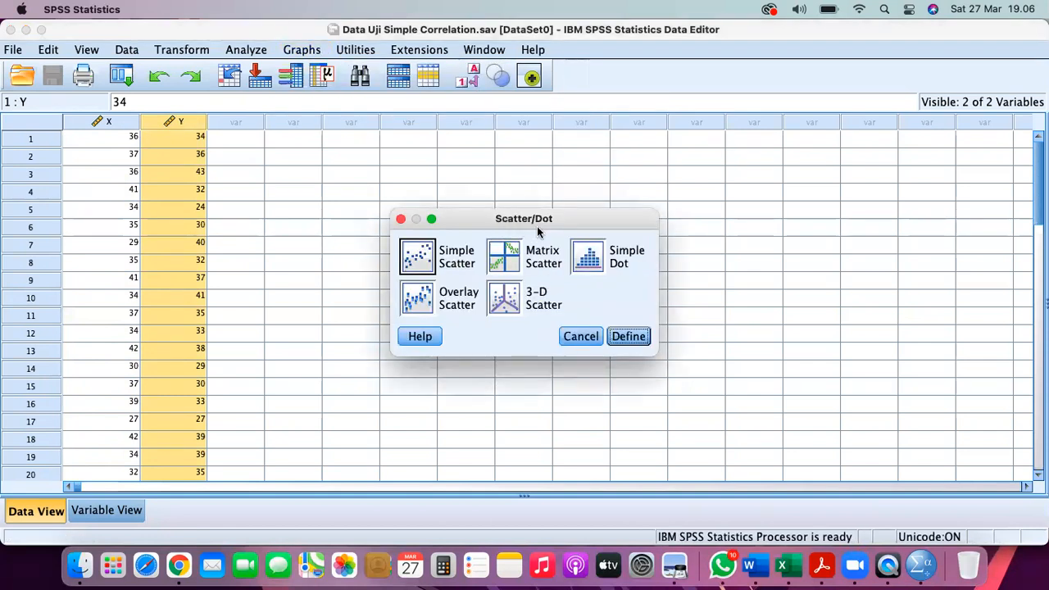
{"action": "left_click", "coordinate": [420, 260]}
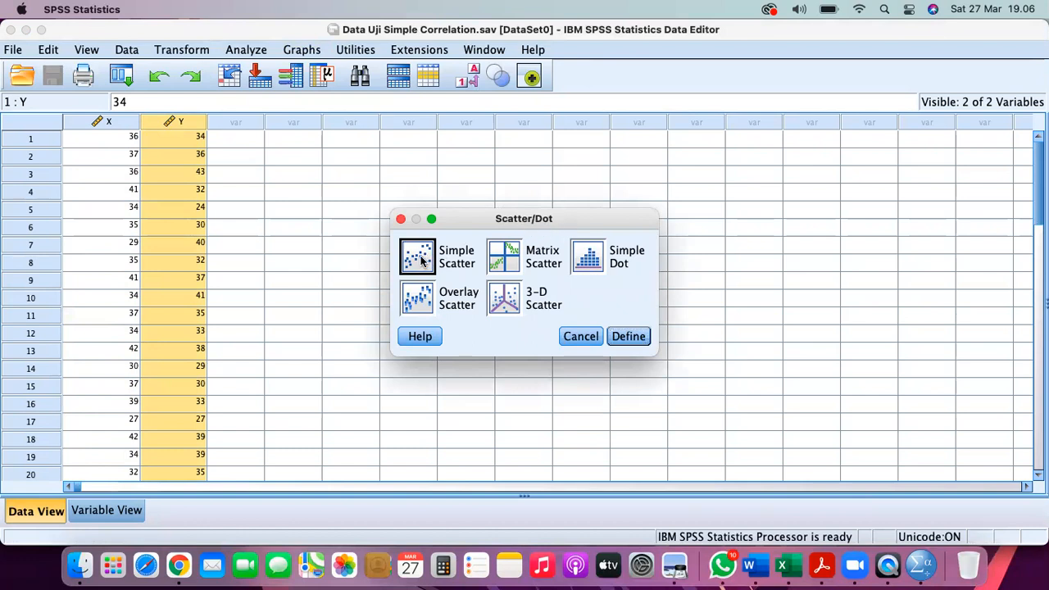
{"action": "left_click", "coordinate": [629, 337]}
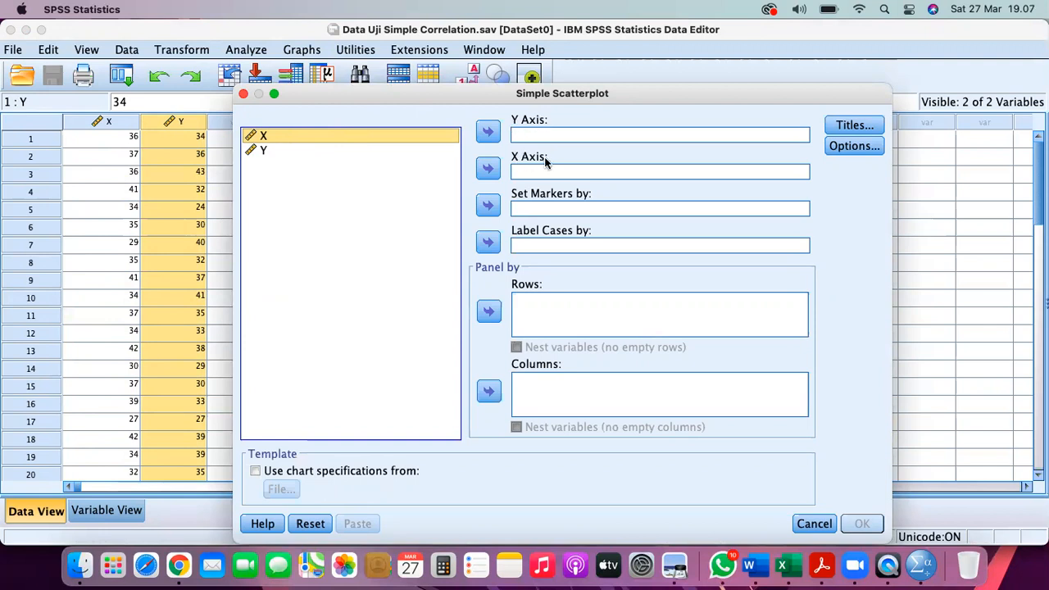
- Put X on the X axis and Y on the Y axis, then create the scatterplot
{"action": "left_click", "coordinate": [487, 169]}
{"action": "left_click", "coordinate": [262, 137]}
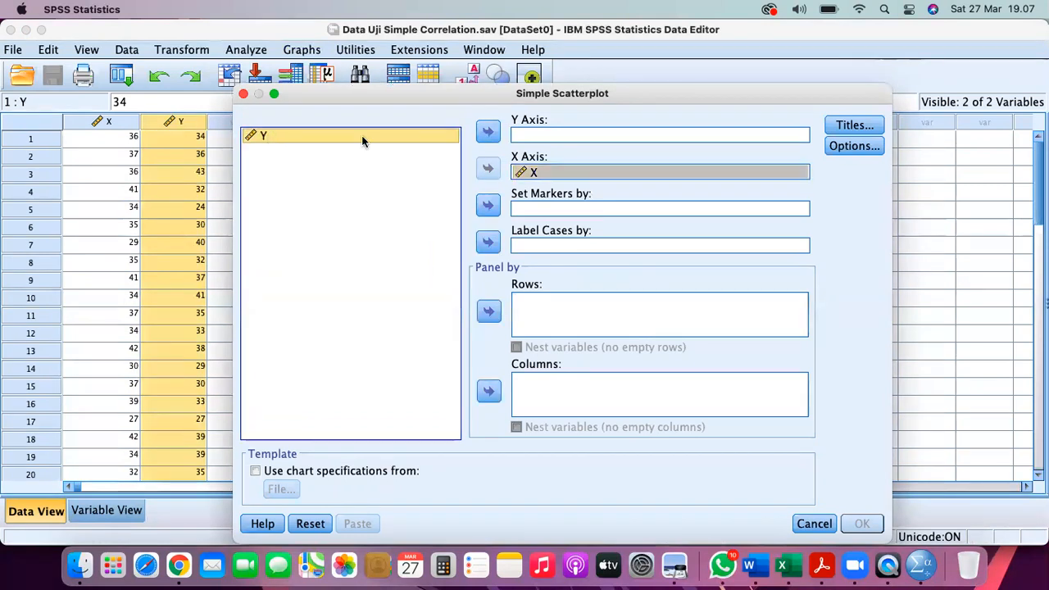
{"action": "left_click", "coordinate": [487, 131]}
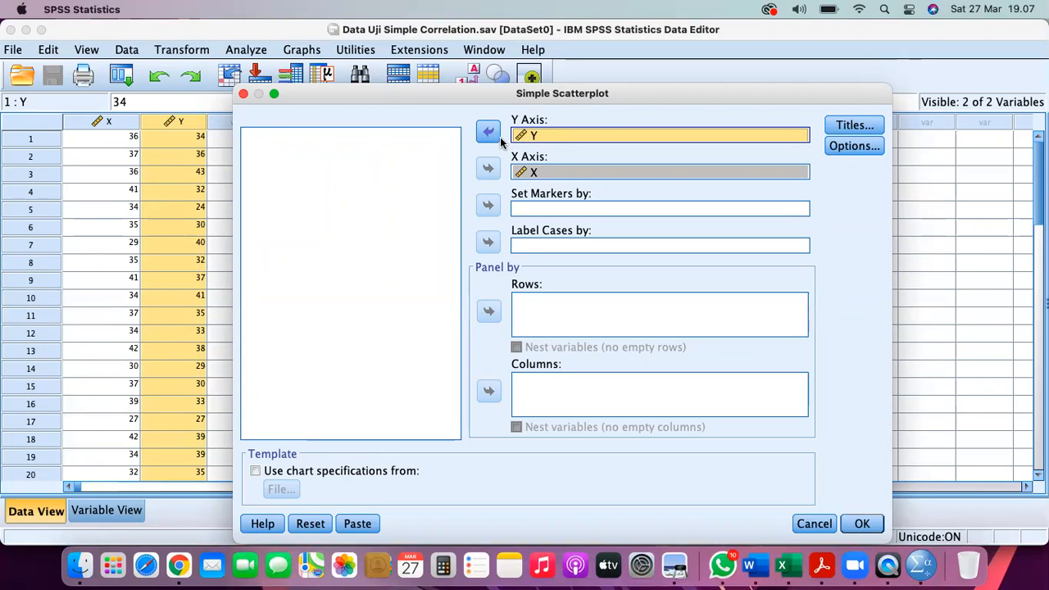
{"action": "left_click", "coordinate": [859, 524]}
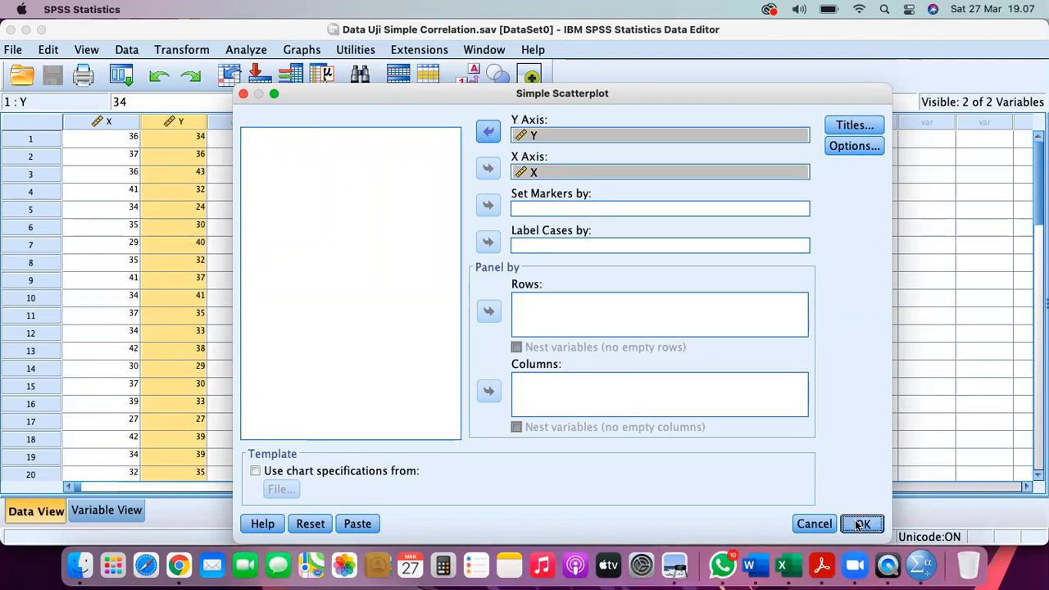
{"action": "left_click", "coordinate": [860, 524]}
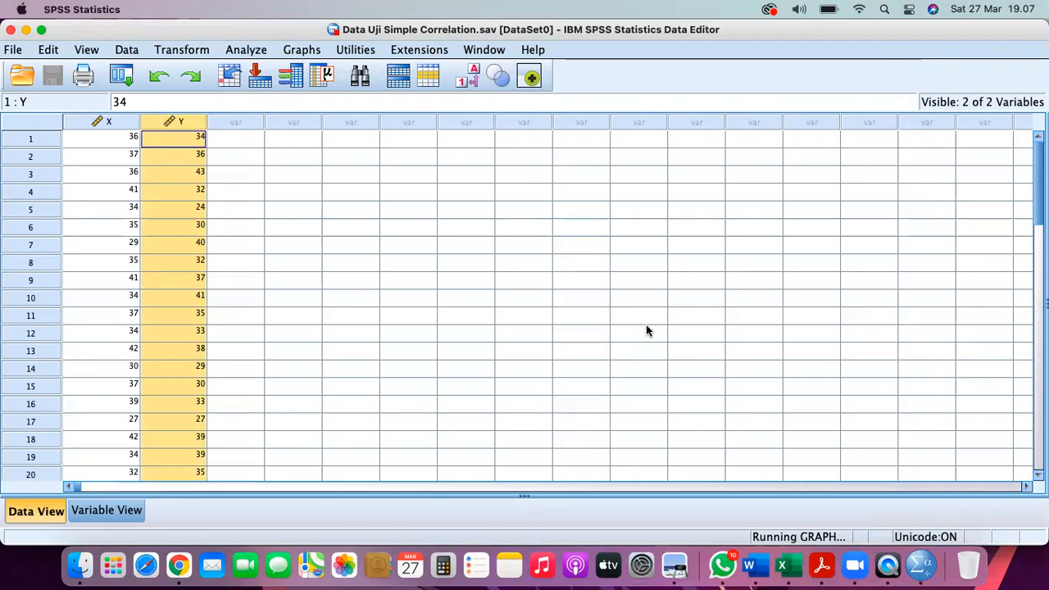
- Bring Output1 forward and open the scatterplot in the Chart Editor
{"action": "left_click", "coordinate": [485, 50]}
{"action": "left_click", "coordinate": [498, 188]}
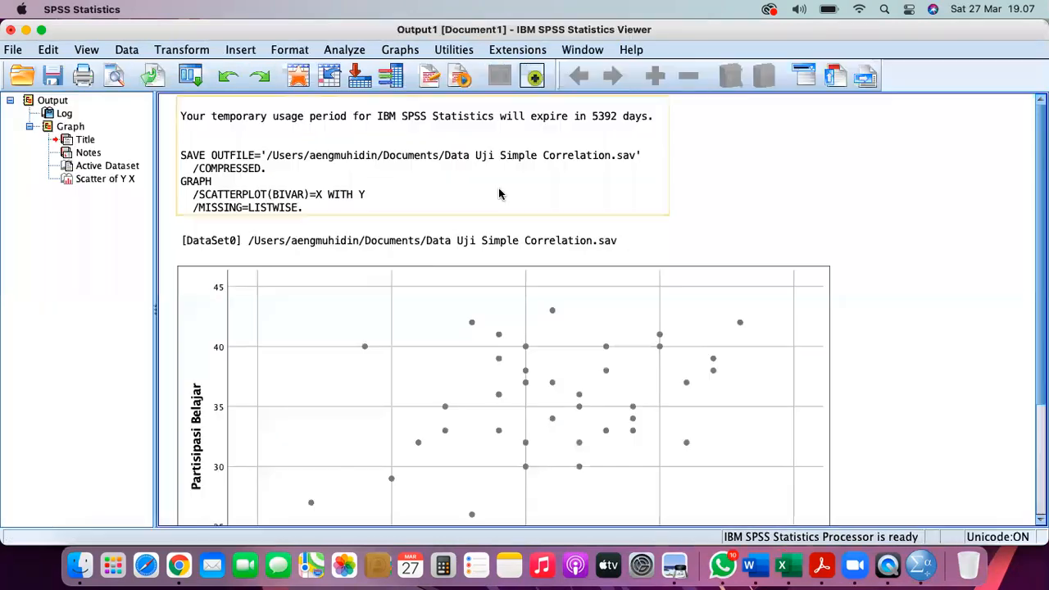
{"action": "scroll", "coordinate": [377, 305], "scroll_direction": "down", "scroll_amount": 3}
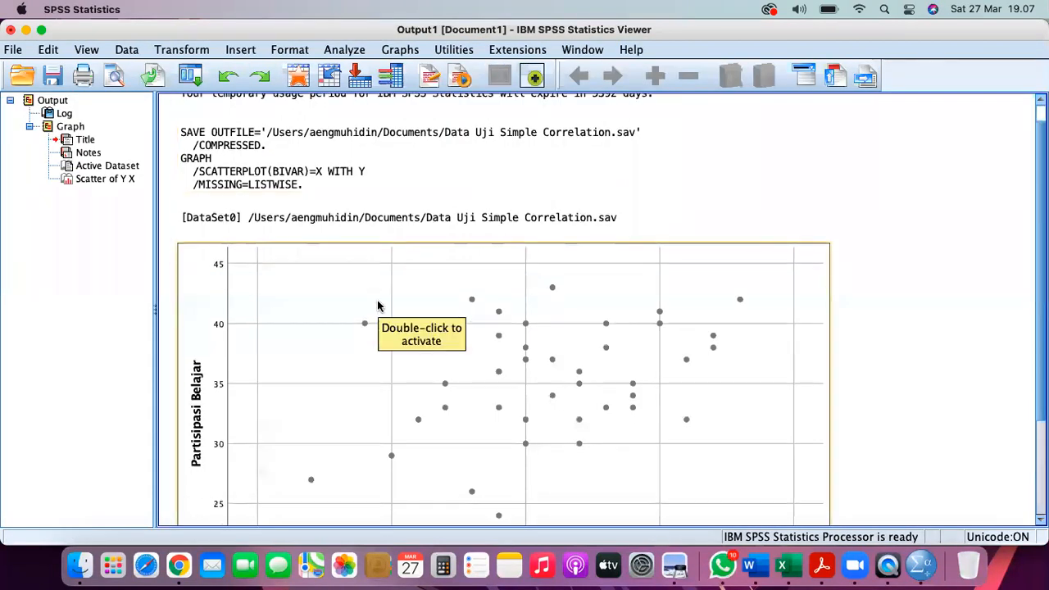
{"action": "scroll", "coordinate": [378, 305], "scroll_direction": "up", "scroll_amount": 1}
{"action": "left_click", "coordinate": [120, 184]}
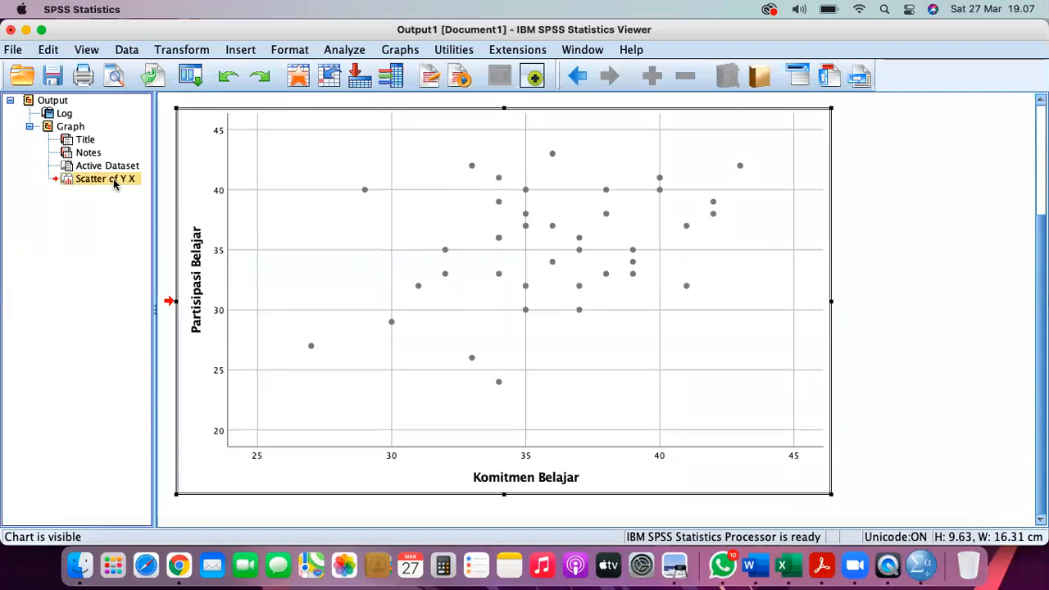
{"action": "left_click", "coordinate": [897, 260]}
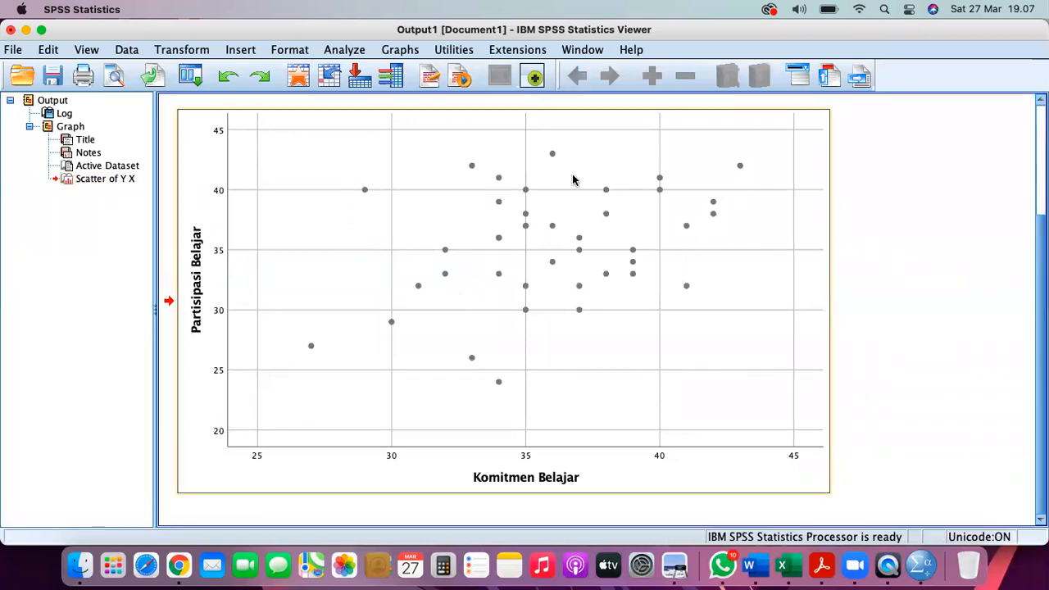
{"action": "left_click", "coordinate": [497, 267]}
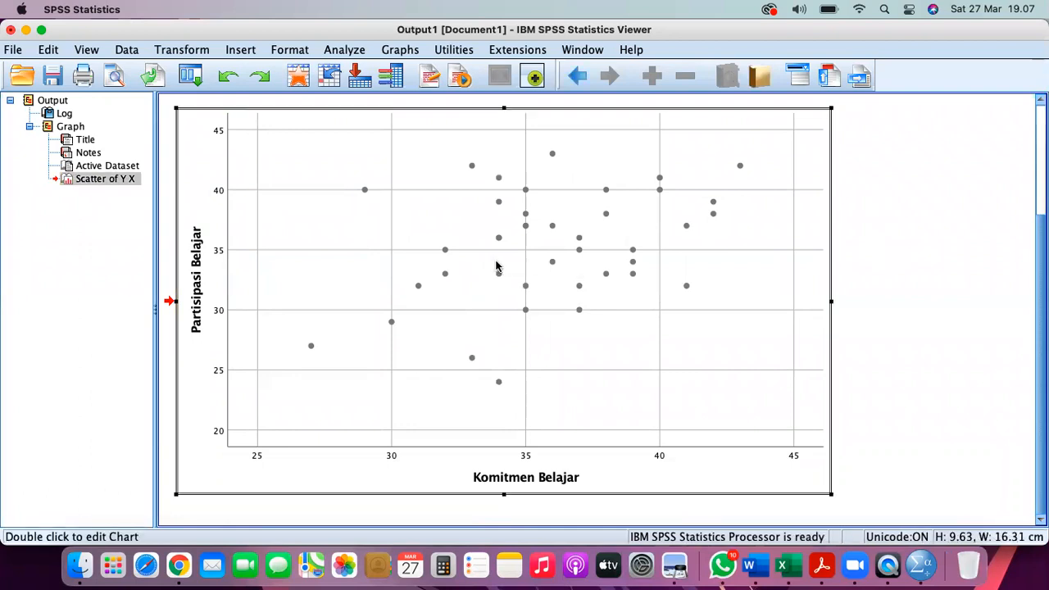
{"action": "double_click", "coordinate": [497, 266]}
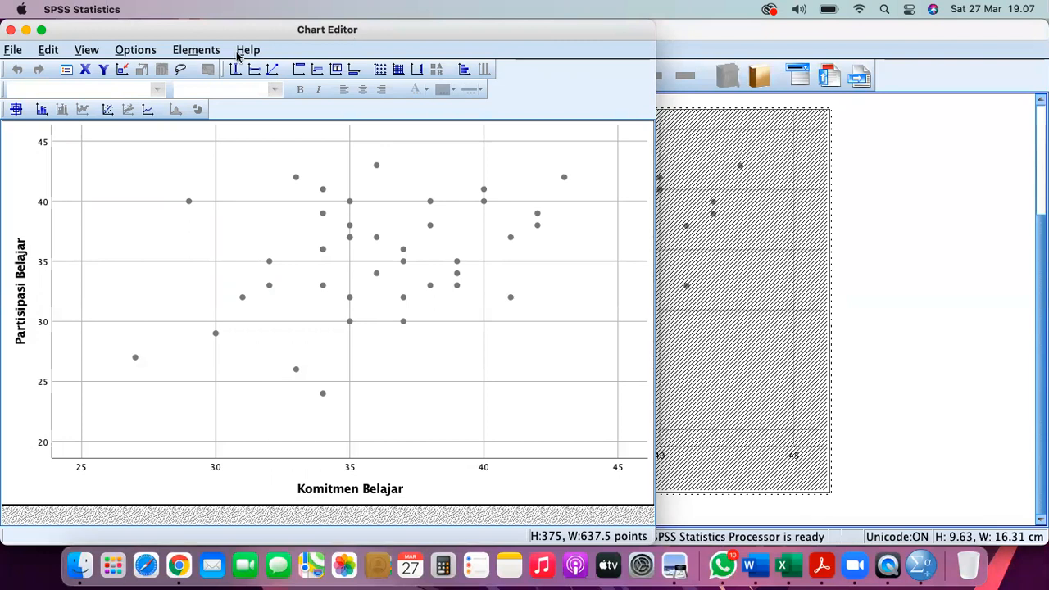
- Add a linear fit line (y=19.61+0.44*x, R² Linear 0.123) to the scatterplot and close the Chart Editor
{"action": "left_click", "coordinate": [107, 111]}
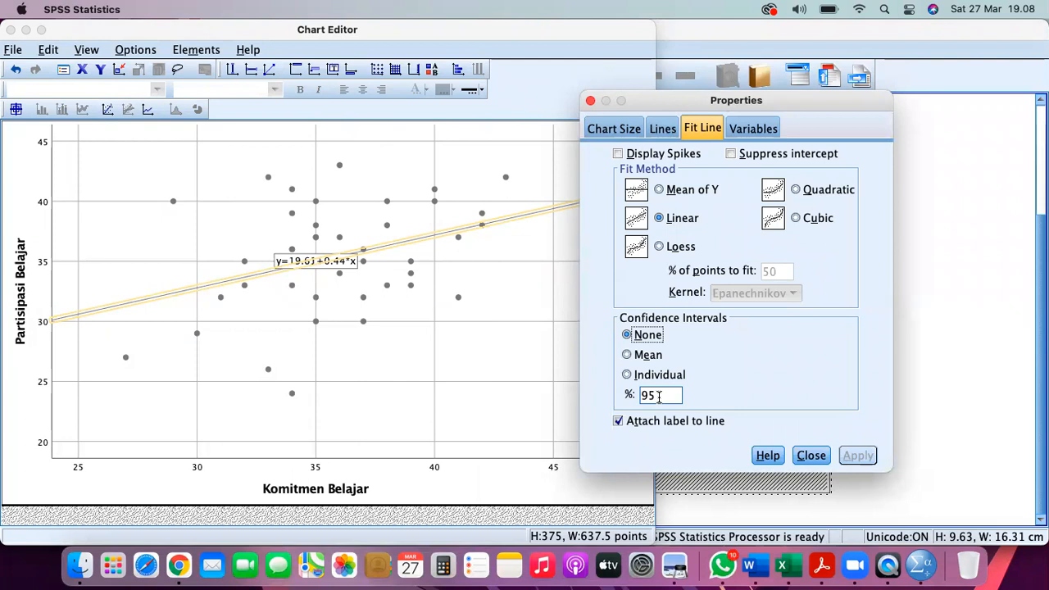
{"action": "left_click", "coordinate": [812, 457]}
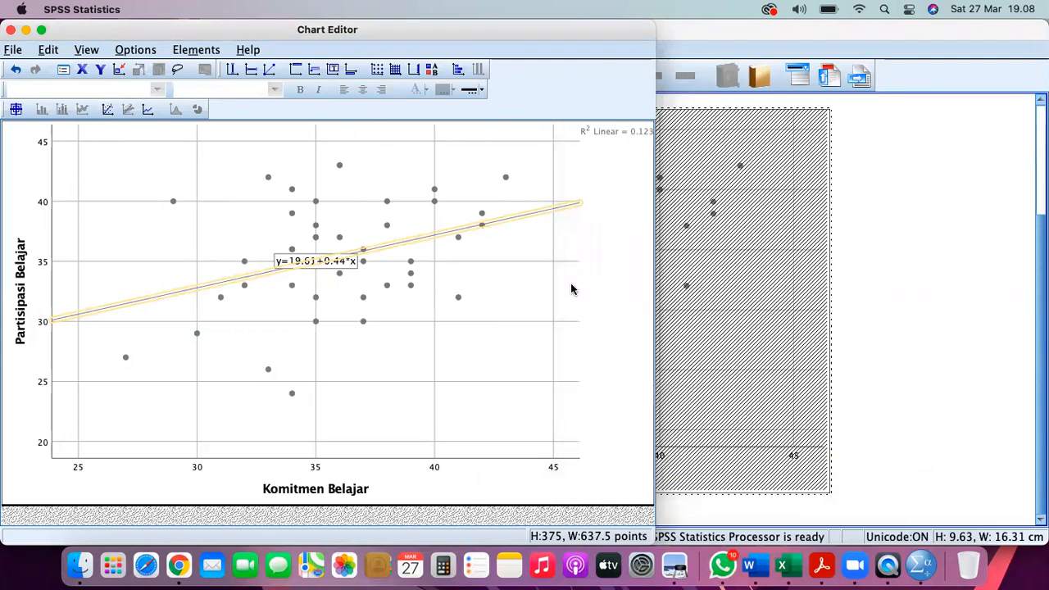
{"action": "left_click", "coordinate": [10, 31]}
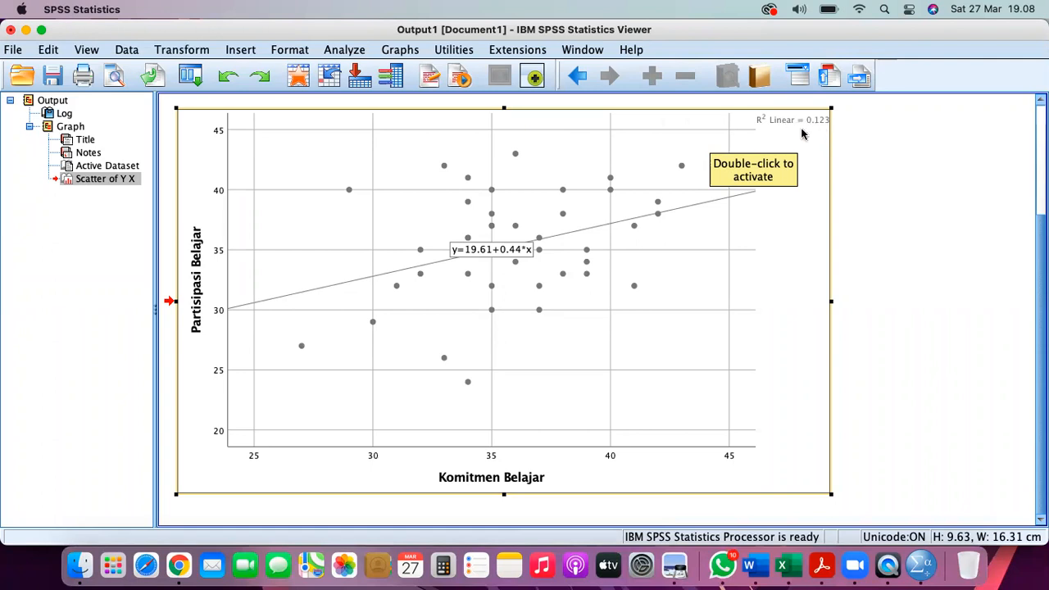
- Copy the fitted scatterplot from the SPSS Viewer and switch to the Word report
{"action": "scroll", "coordinate": [459, 149], "scroll_direction": "up", "scroll_amount": 1}
{"action": "right_click", "coordinate": [461, 149]}
{"action": "left_click", "coordinate": [482, 176]}
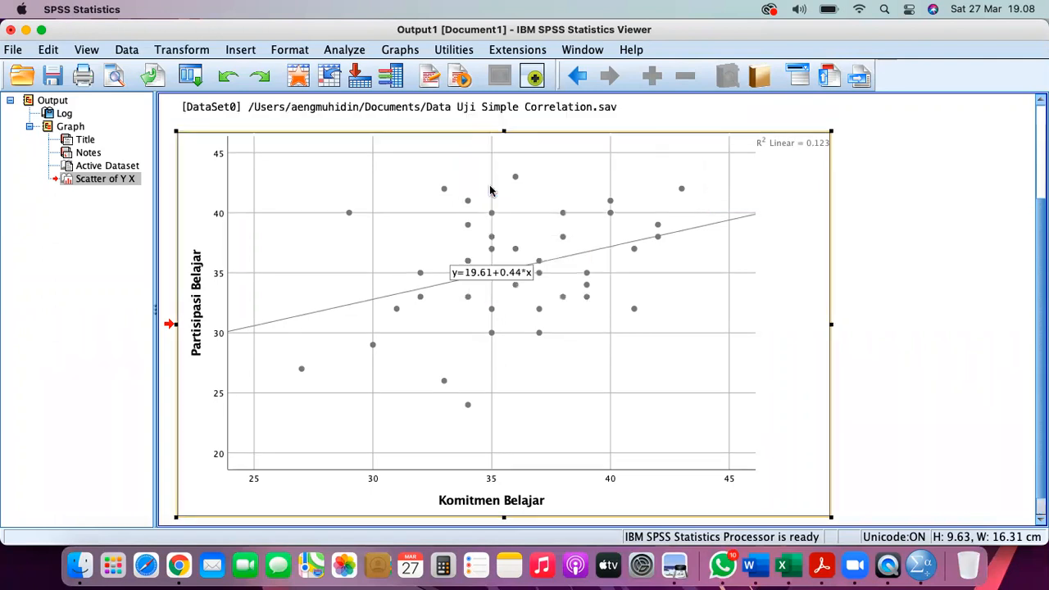
{"action": "left_click", "coordinate": [759, 557]}
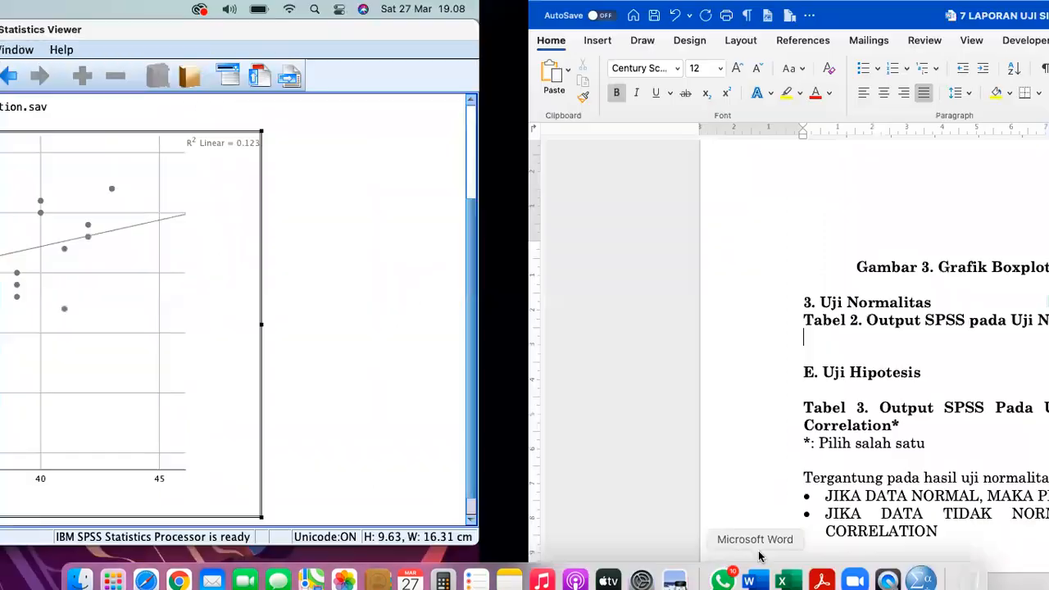
- Paste the scatterplot on a new line above the Gambar 1 caption
{"action": "scroll", "coordinate": [433, 293], "scroll_direction": "up", "scroll_amount": 15}
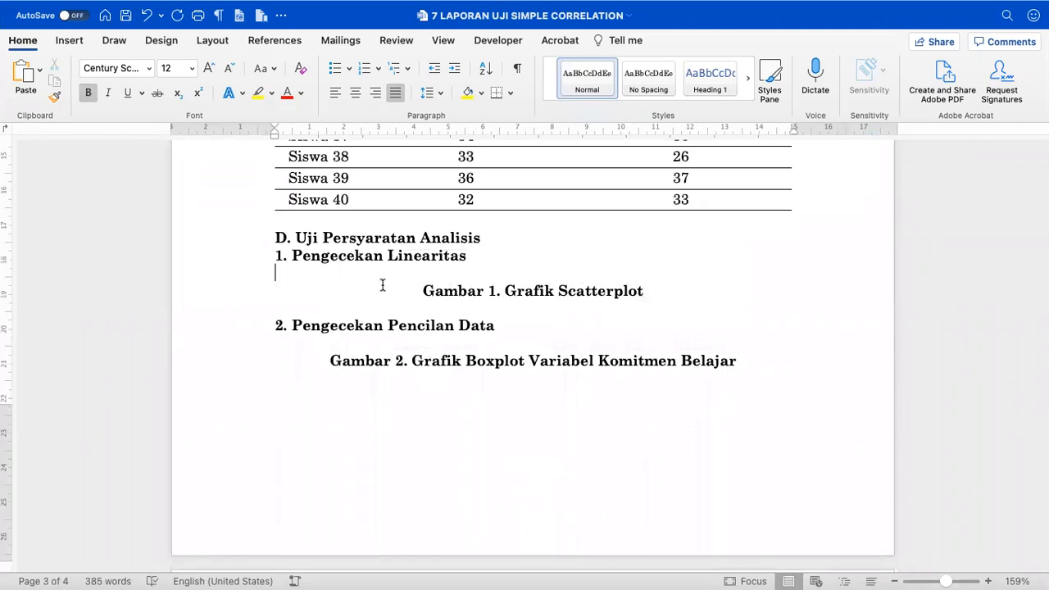
{"action": "key", "text": "Return"}
{"action": "key", "text": "Return"}
{"action": "key", "text": "Return"}
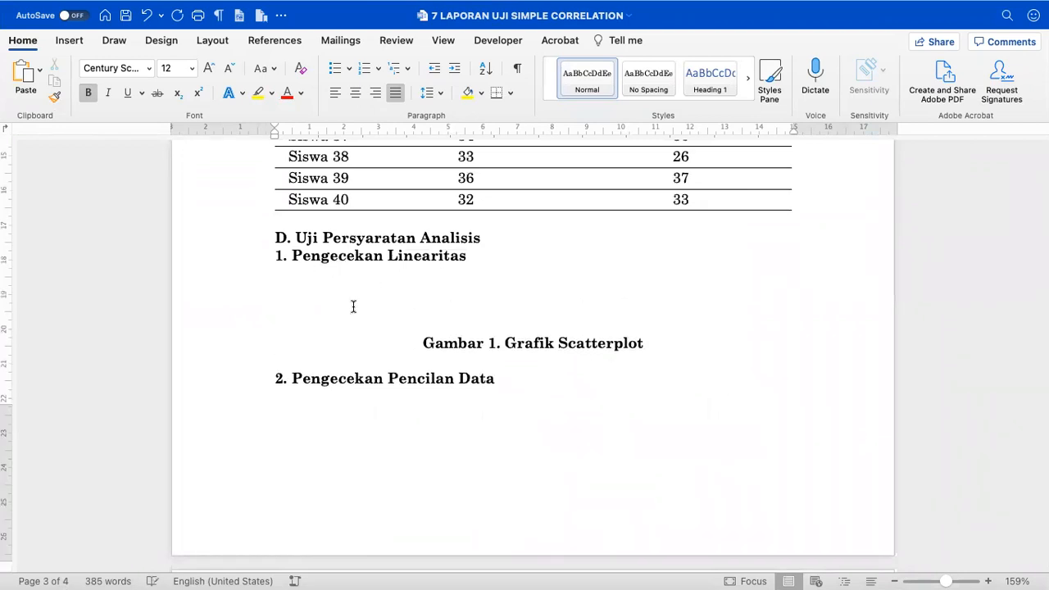
{"action": "right_click", "coordinate": [319, 290]}
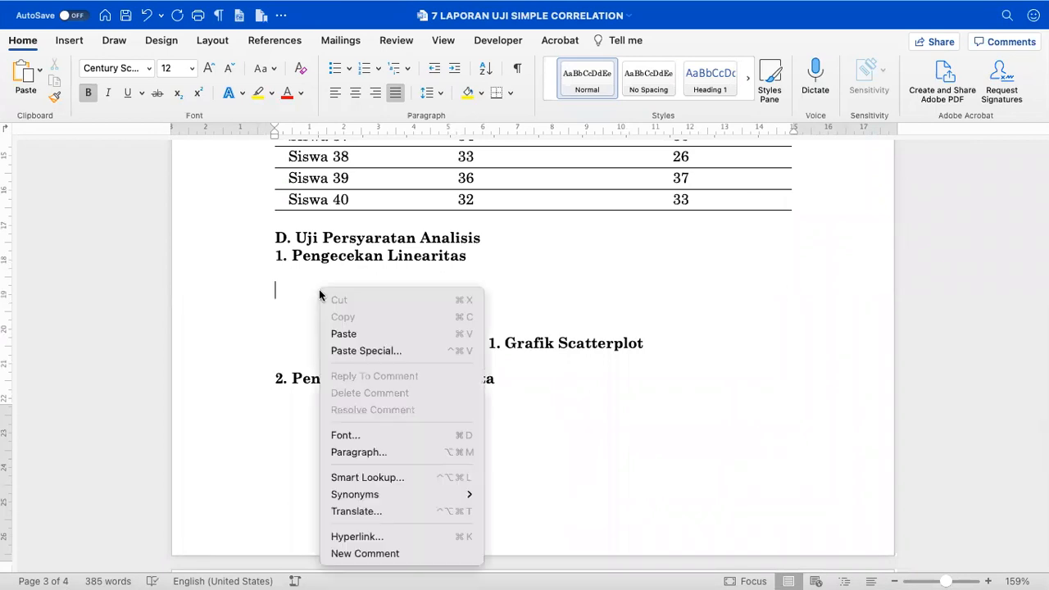
{"action": "left_click", "coordinate": [335, 334]}
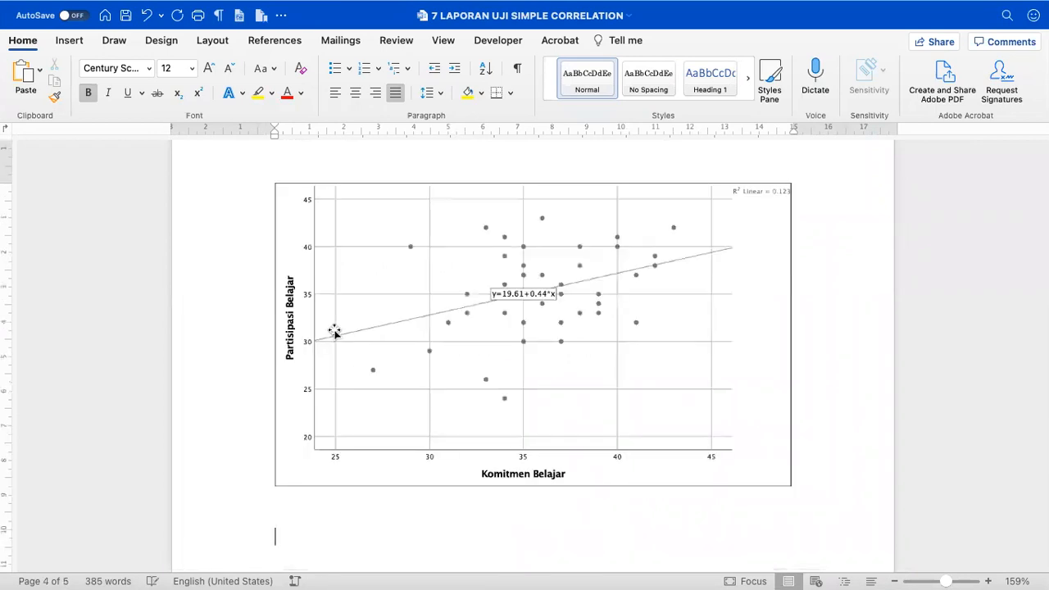
- Adjust blank lines so heading D. Uji Persyaratan Analisis starts on page 4, then select the chart
{"action": "scroll", "coordinate": [334, 331], "scroll_direction": "up", "scroll_amount": 10}
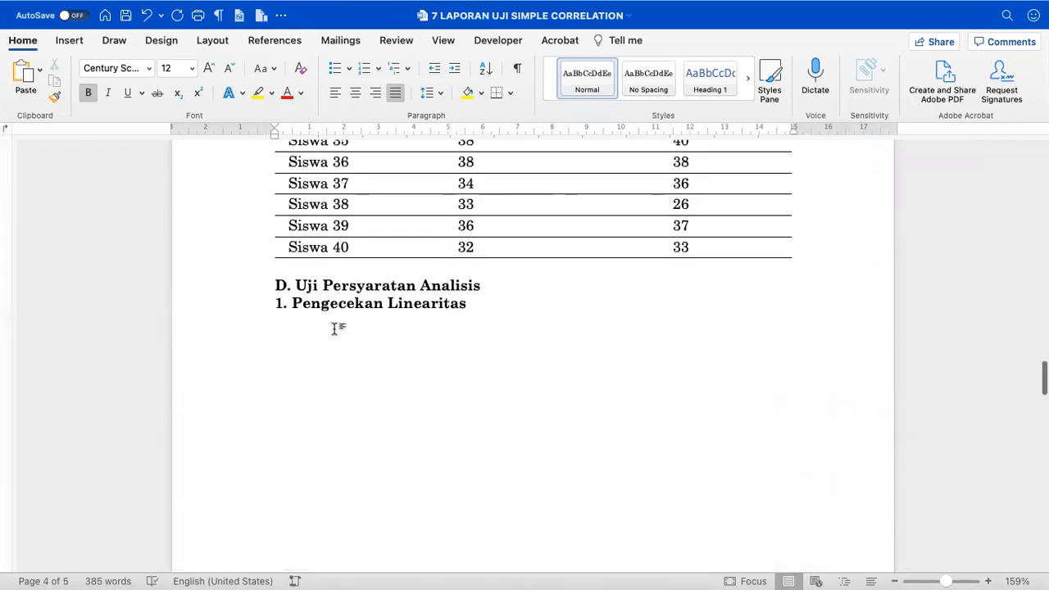
{"action": "scroll", "coordinate": [332, 328], "scroll_direction": "down", "scroll_amount": 3}
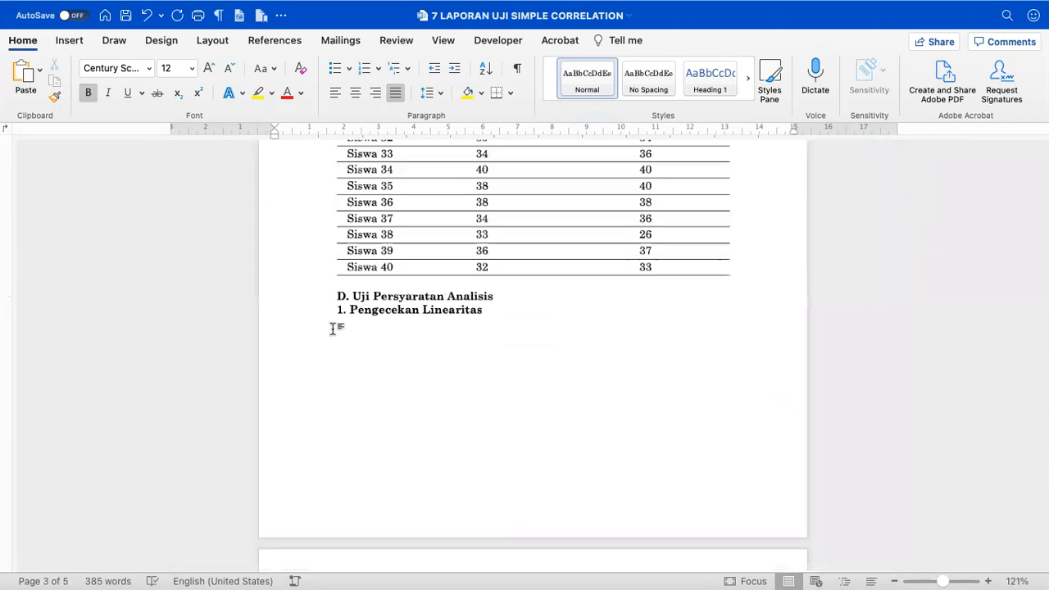
{"action": "left_click", "coordinate": [364, 285]}
{"action": "key", "text": "Return"}
{"action": "key", "text": "Return"}
{"action": "key", "text": "Return"}
{"action": "key", "text": "Return"}
{"action": "key", "text": "Return"}
{"action": "key", "text": "Return"}
{"action": "key", "text": "Return"}
{"action": "key", "text": "Return"}
{"action": "key", "text": "Return"}
{"action": "key", "text": "Return"}
{"action": "key", "text": "Return"}
{"action": "key", "text": "Return"}
{"action": "key", "text": "Return"}
{"action": "scroll", "coordinate": [296, 325], "scroll_direction": "down", "scroll_amount": 5}
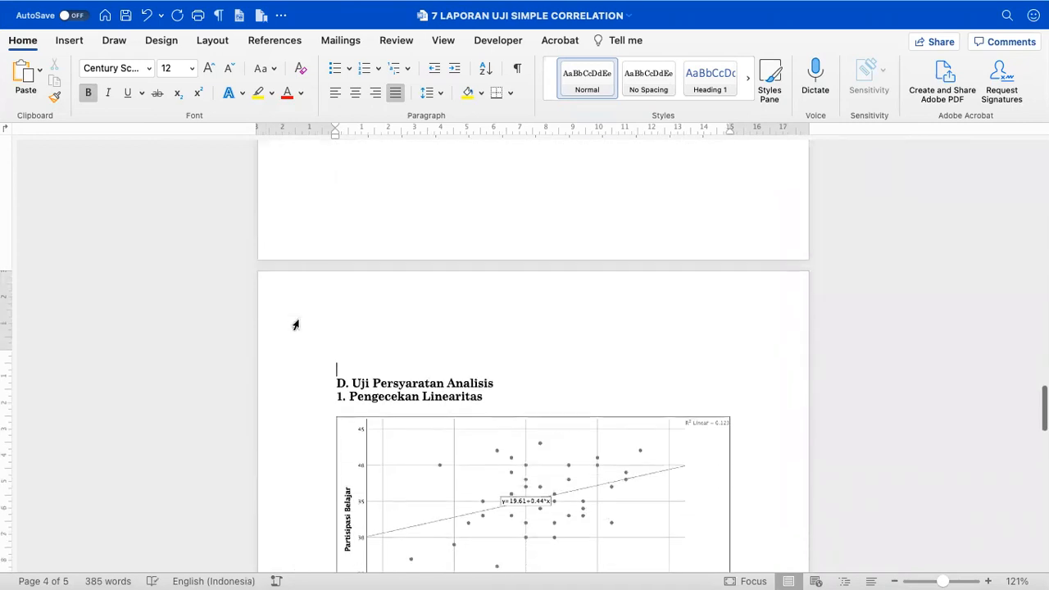
{"action": "key", "text": "BackSpace"}
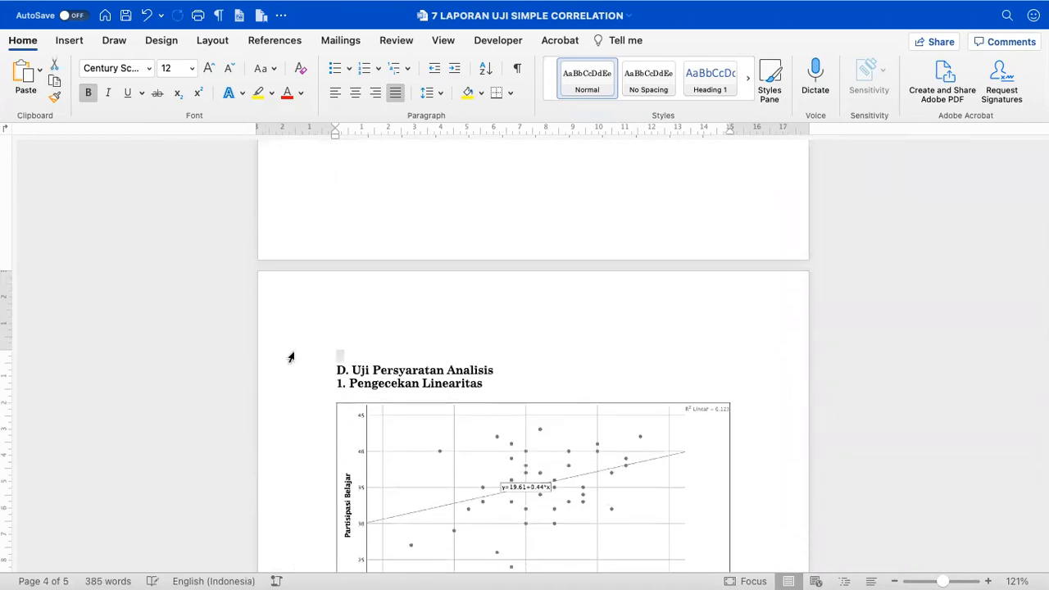
{"action": "key", "text": "BackSpace"}
{"action": "left_click", "coordinate": [351, 333]}
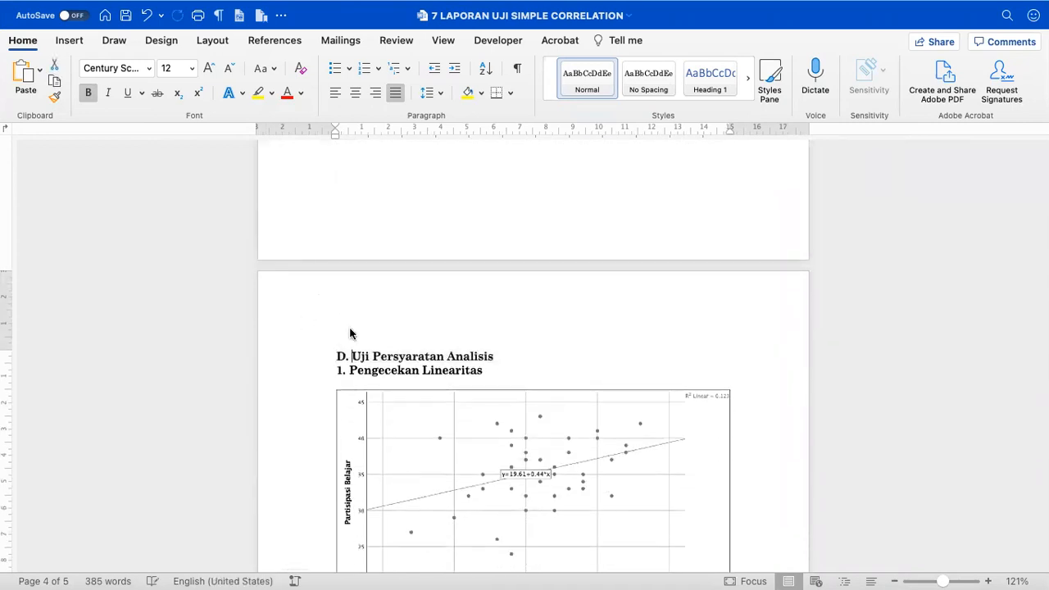
{"action": "left_click", "coordinate": [325, 332]}
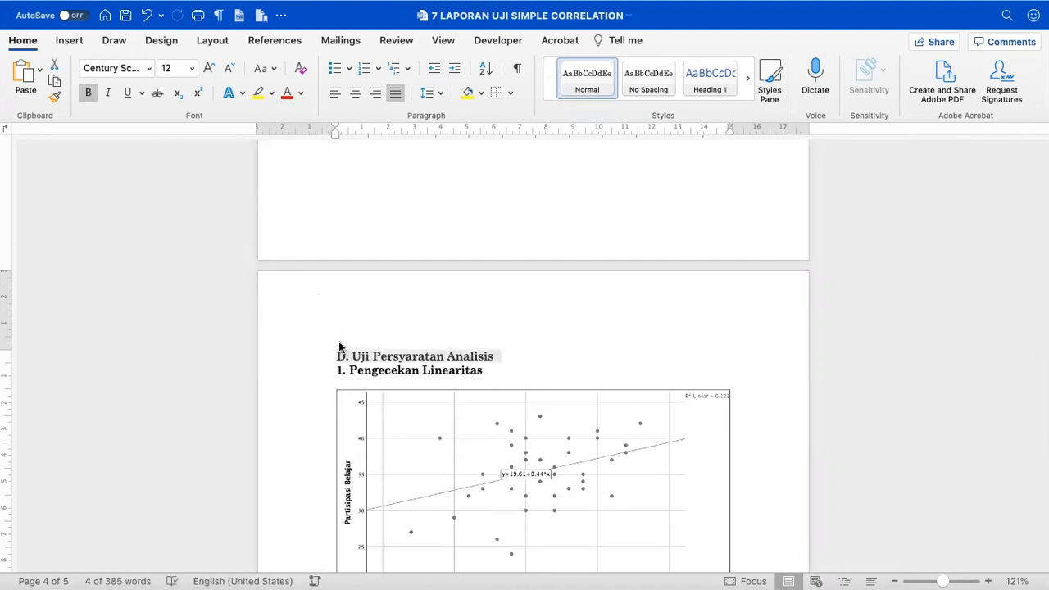
{"action": "scroll", "coordinate": [403, 362], "scroll_direction": "down", "scroll_amount": 3}
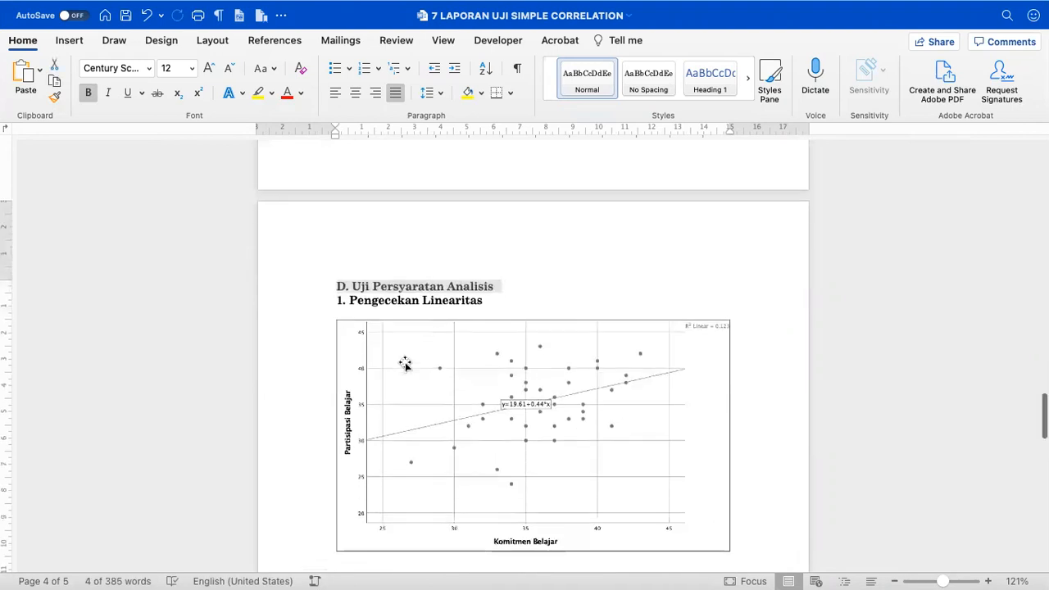
{"action": "left_click", "coordinate": [414, 364]}
{"action": "scroll", "coordinate": [414, 364], "scroll_direction": "down", "scroll_amount": 2}
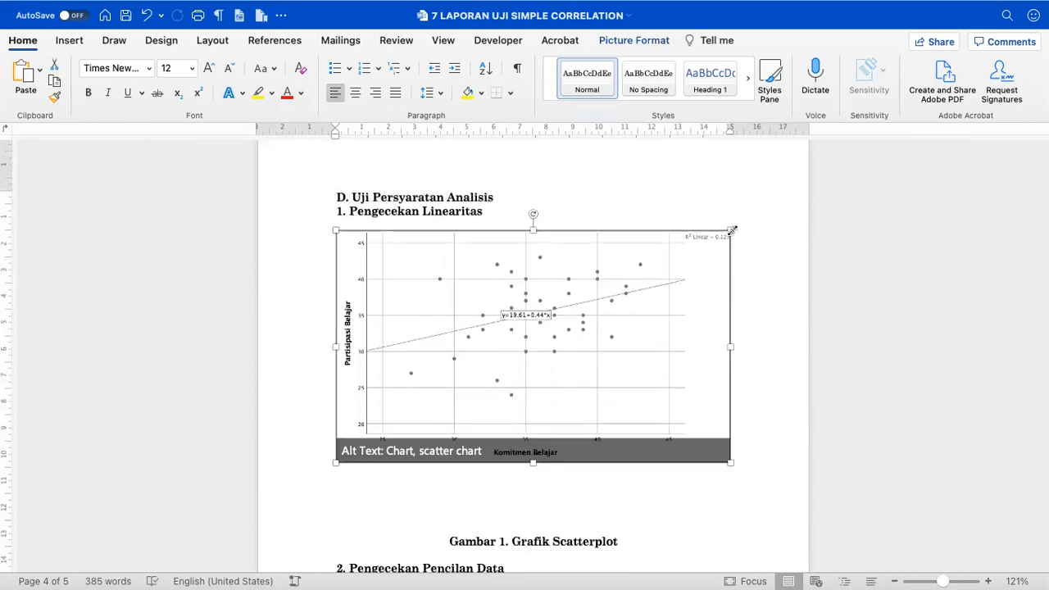
- Resize the scatterplot to about 10.31 × 6.06 cm and centre it
{"action": "left_click_drag", "start_coordinate": [732, 231], "coordinate": [588, 362]}
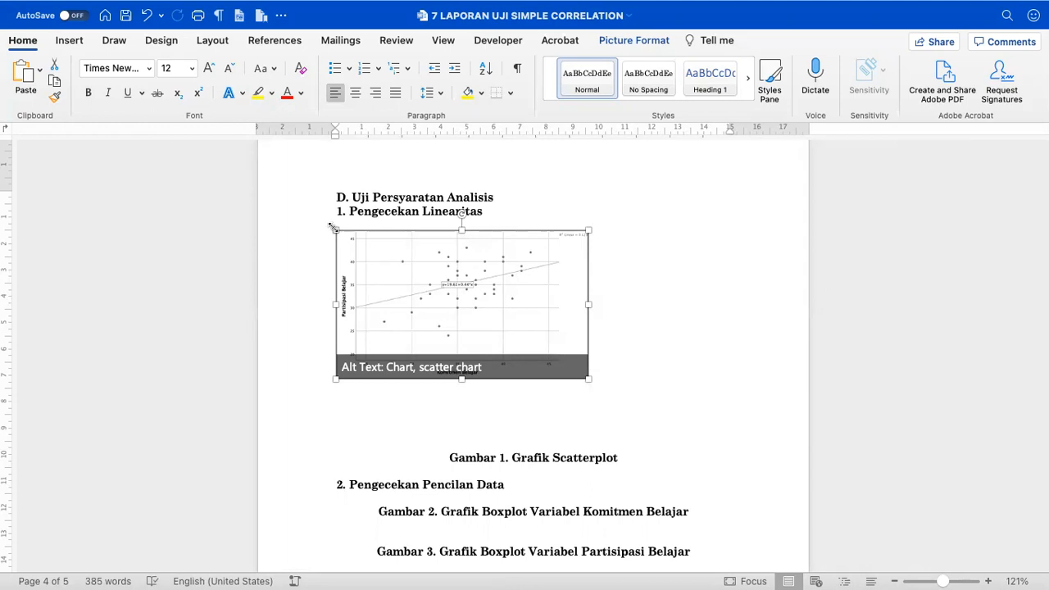
{"action": "left_click", "coordinate": [355, 95]}
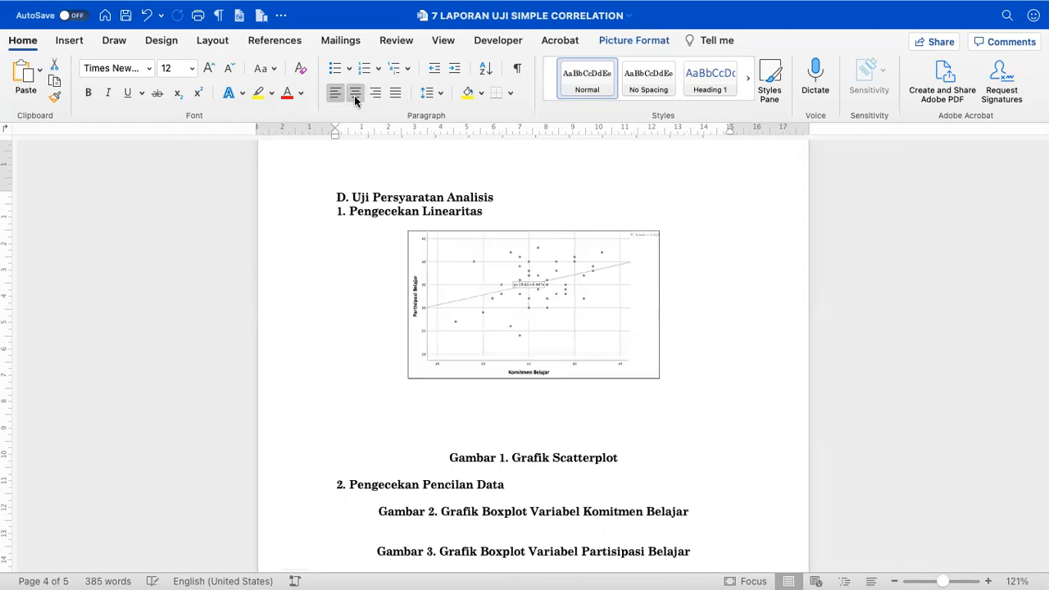
{"action": "left_click", "coordinate": [681, 278]}
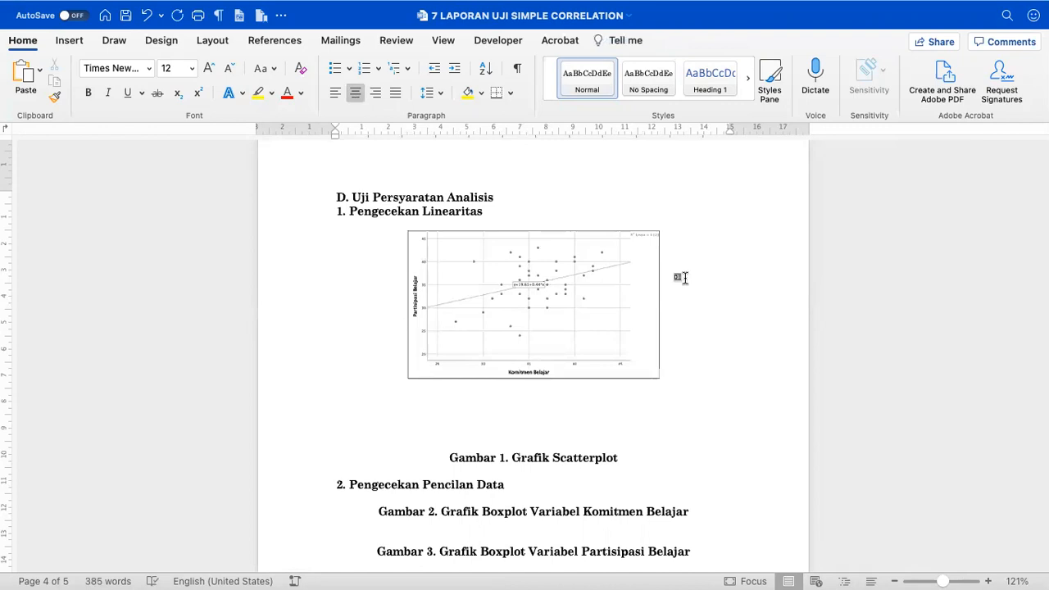
{"action": "scroll", "coordinate": [681, 278], "scroll_direction": "up", "scroll_amount": 3}
- Delete the empty lines between the scatterplot and the Gambar 1. Grafik Scatterplot caption
{"action": "left_click", "coordinate": [556, 440]}
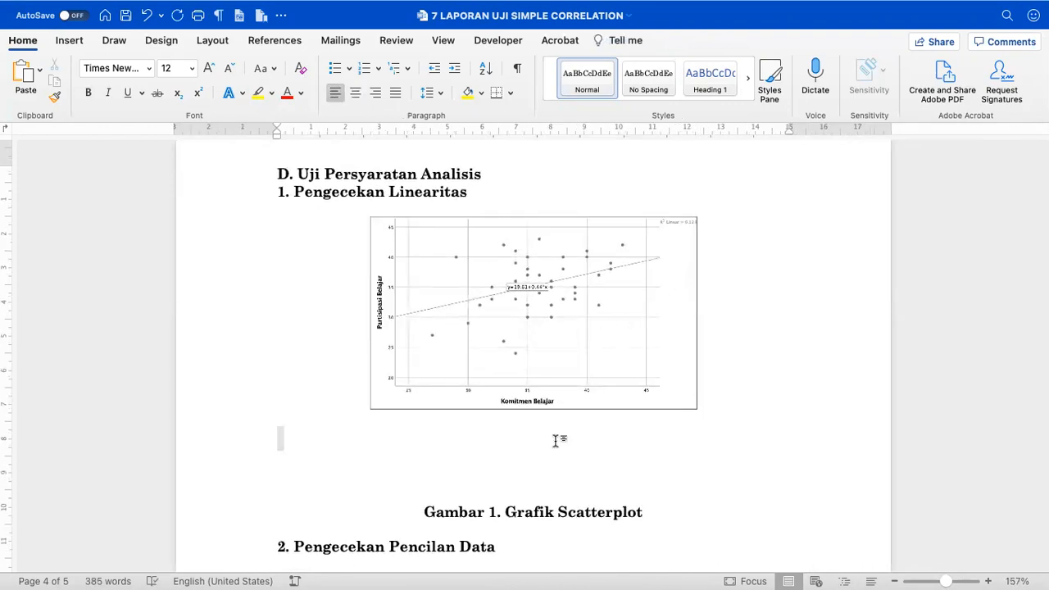
{"action": "key", "text": "shift+Down"}
{"action": "key", "text": "shift+Down"}
{"action": "key", "text": "BackSpace"}
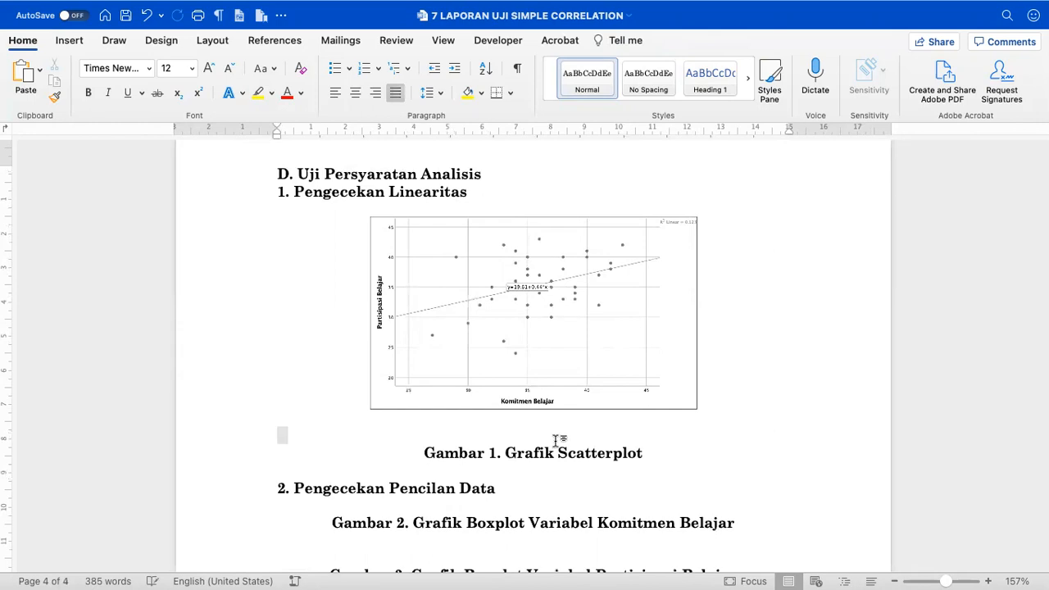
{"action": "key", "text": "Delete"}
{"action": "key", "text": "Up"}
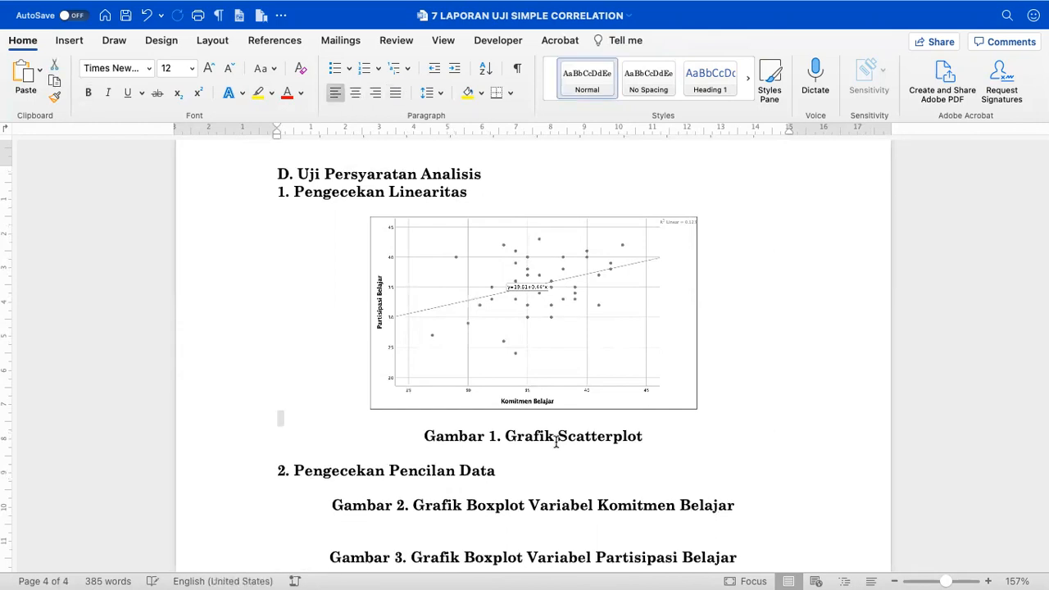
{"action": "key", "text": "Delete"}
{"action": "key", "text": "shift+End"}
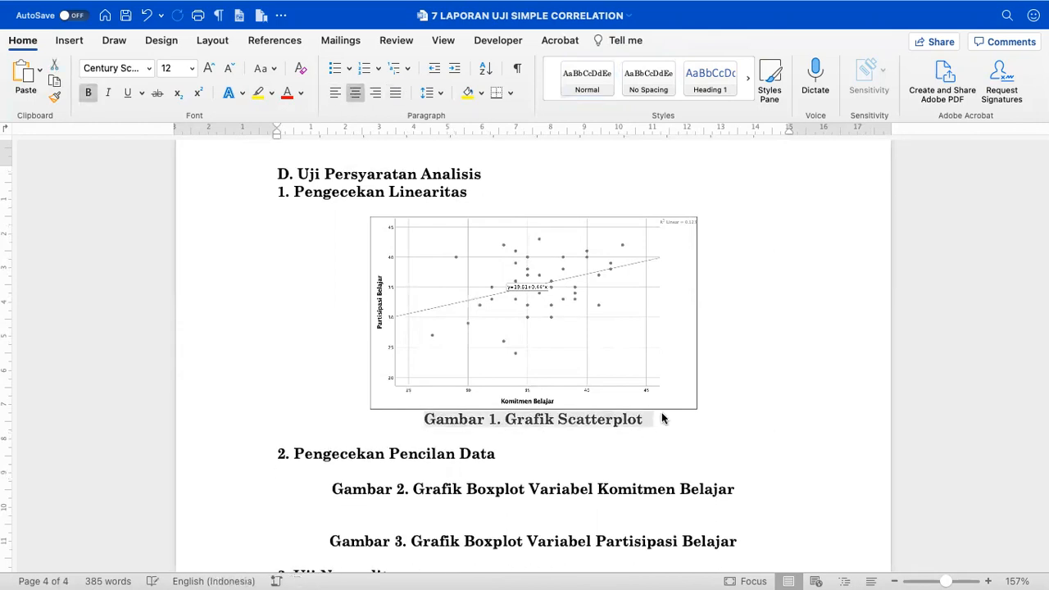
{"action": "left_click", "coordinate": [637, 307]}
{"action": "left_click", "coordinate": [428, 202]}
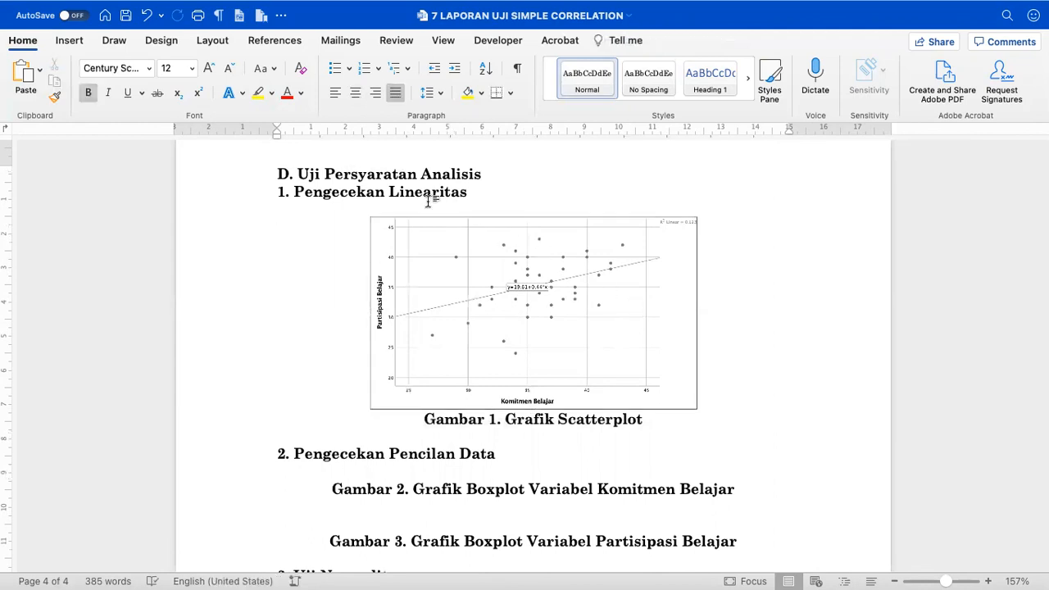
- Type the unbolded Gambar 1 interpretation, ending 'antara komitmen akademik dan partisipasi belajar (R2', and select the 2
{"action": "key", "text": "cmd+b"}
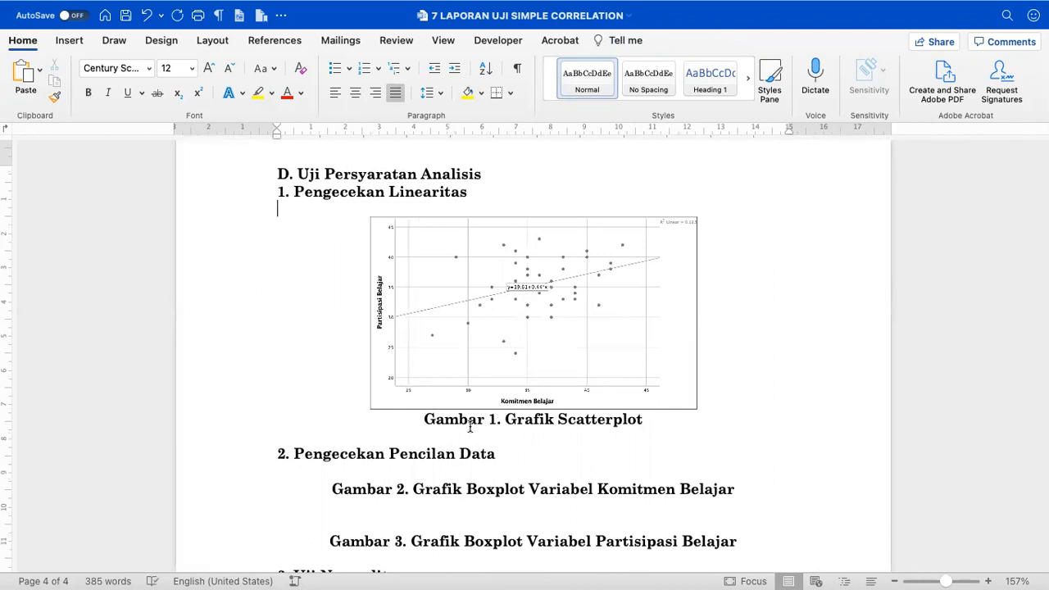
{"action": "type", "text": "Berdasarkan hasil pengecekan"}
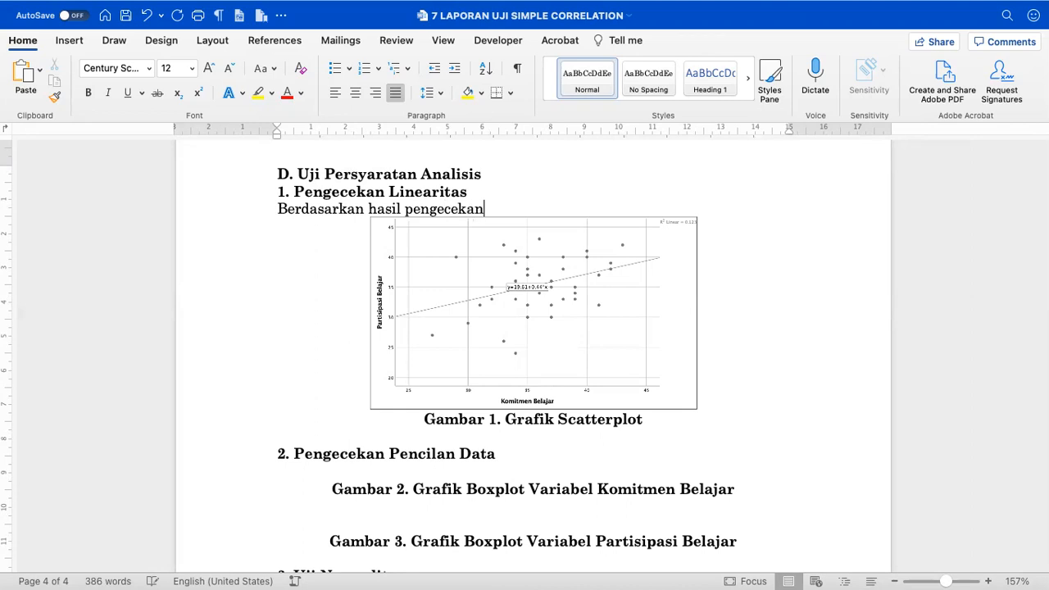
{"action": "type", "text": " pada grafik Scatterplot (Gambar 1"}
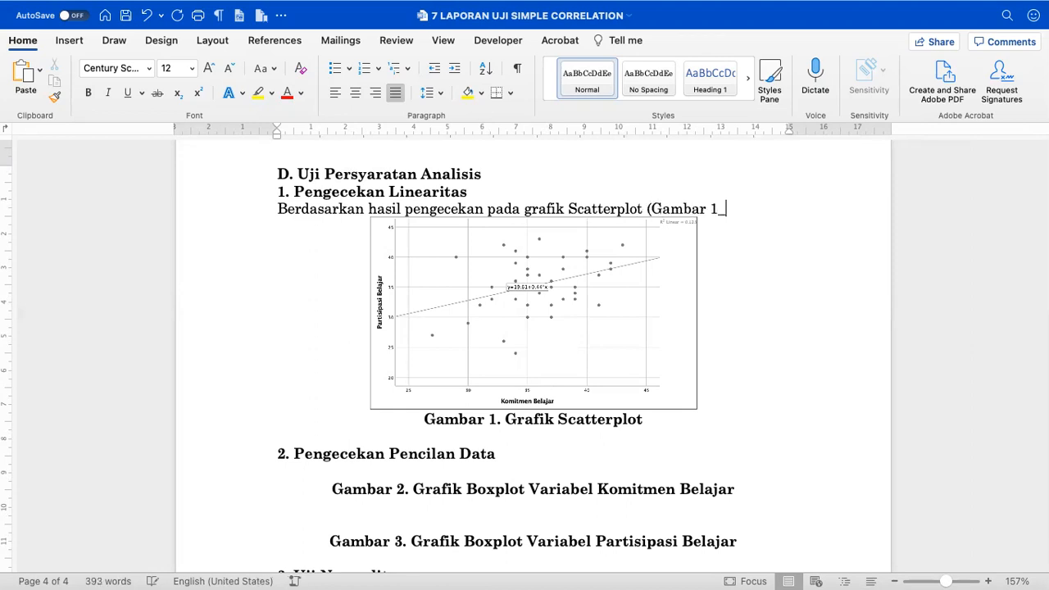
{"action": "scroll", "coordinate": [410, 312], "scroll_direction": "up", "scroll_amount": 5}
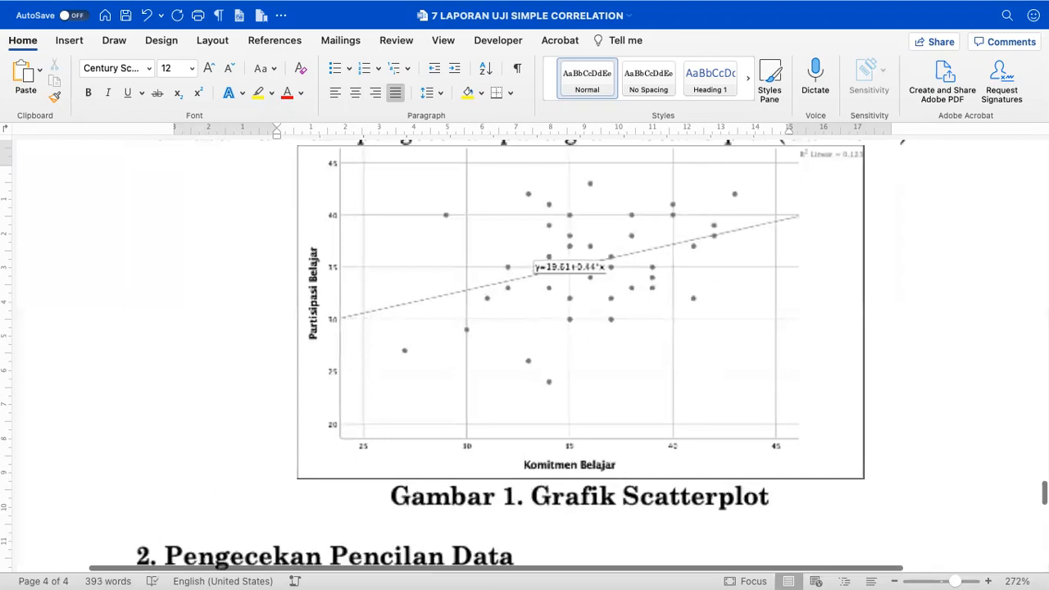
{"action": "scroll", "coordinate": [410, 312], "scroll_direction": "up", "scroll_amount": 3}
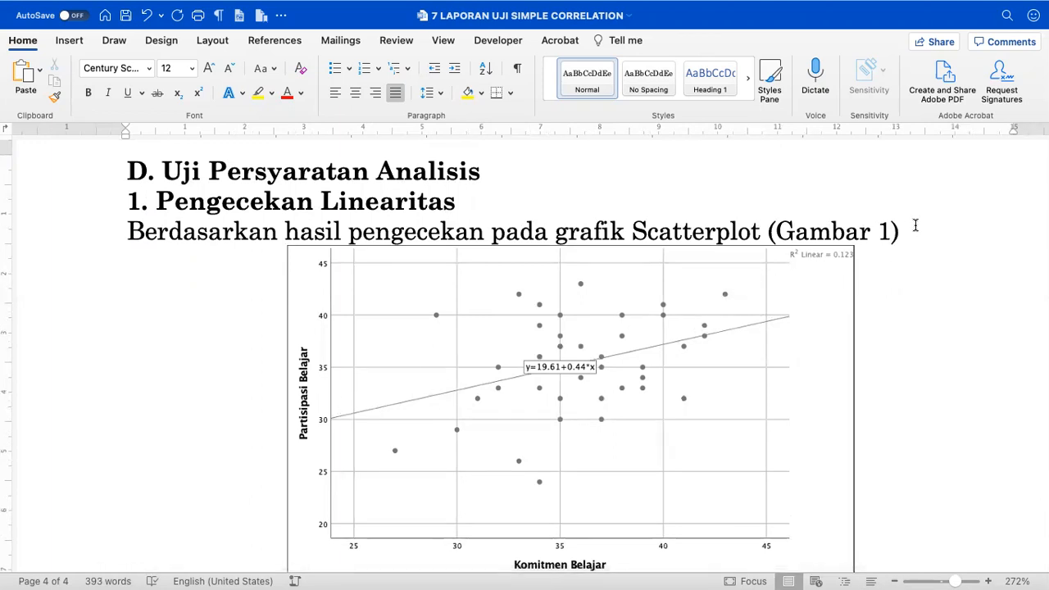
{"action": "type", "text": "nampak bahwa"}
{"action": "type", "text": " bulatan kec"}
{"action": "type", "text": "il "}
{"action": "type", "text": "bera"}
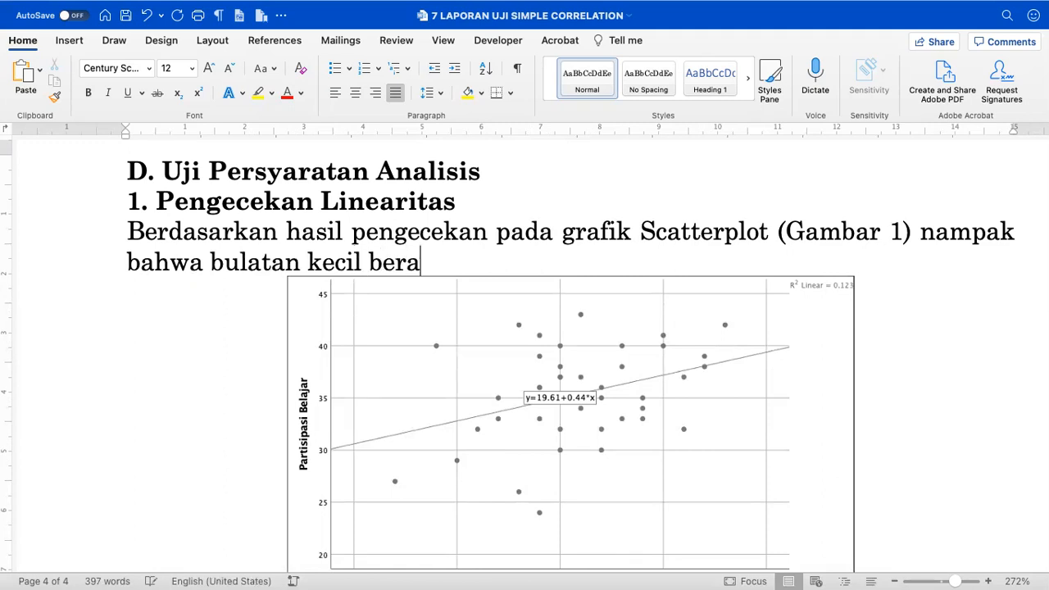
{"action": "type", "text": "da di atas dan d"}
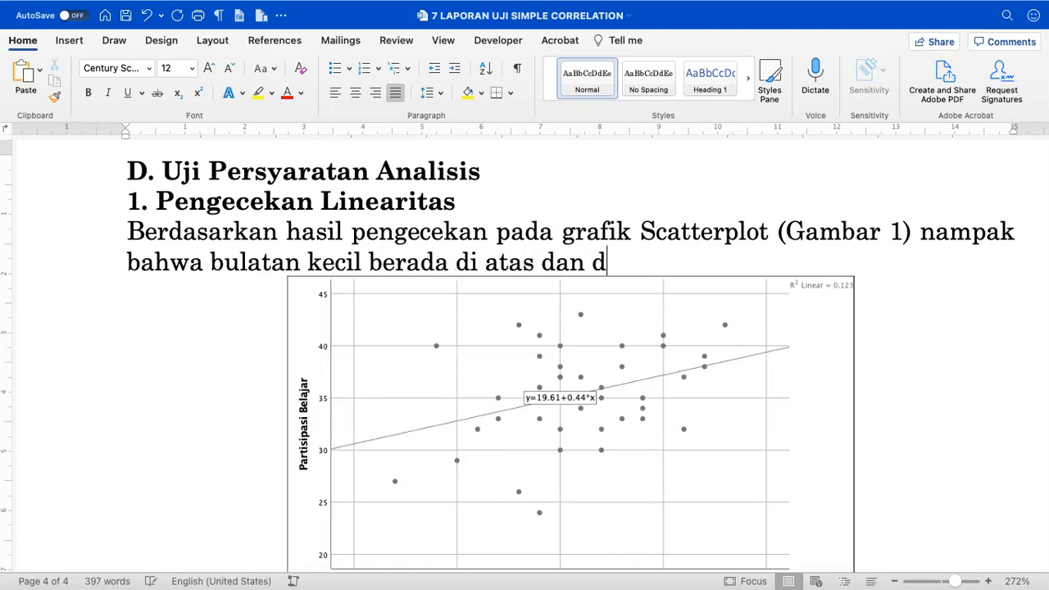
{"action": "type", "text": "i bawah garis "}
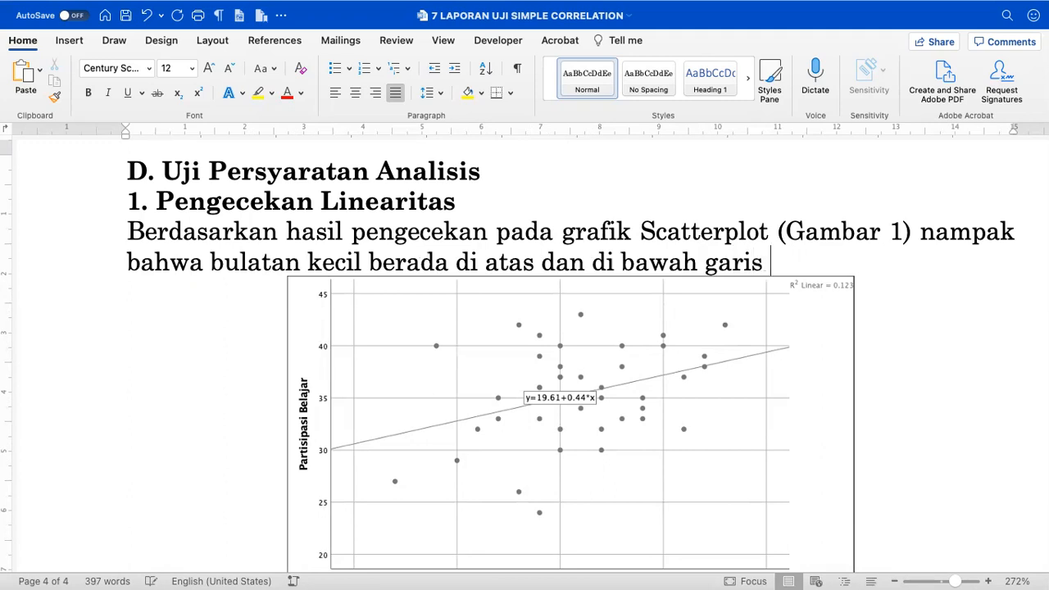
{"action": "type", "text": "linear. "}
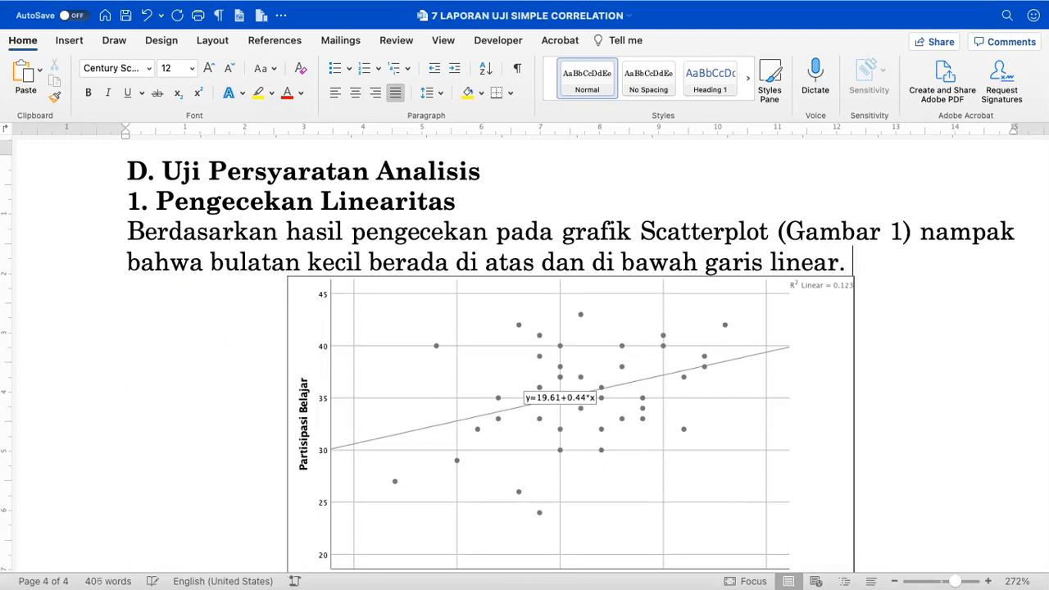
{"action": "type", "text": "Hal tersebut men"}
{"action": "type", "text": "unjukkan bahwa"}
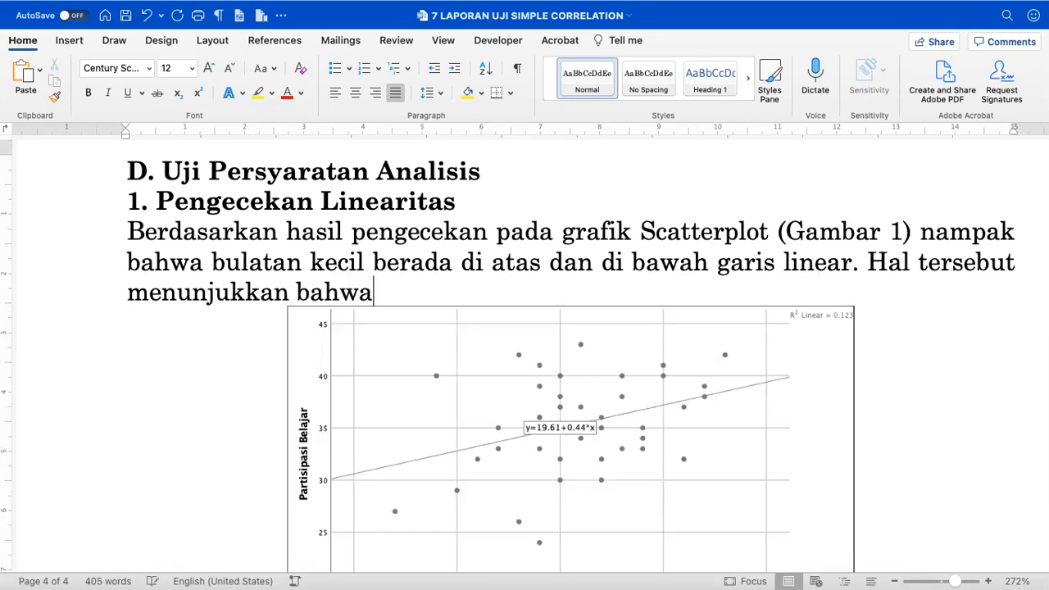
{"action": "type", "text": " terdapat da"}
{"action": "key", "text": "BackSpace"}
{"action": "key", "text": "BackSpace"}
{"action": "type", "text": "h"}
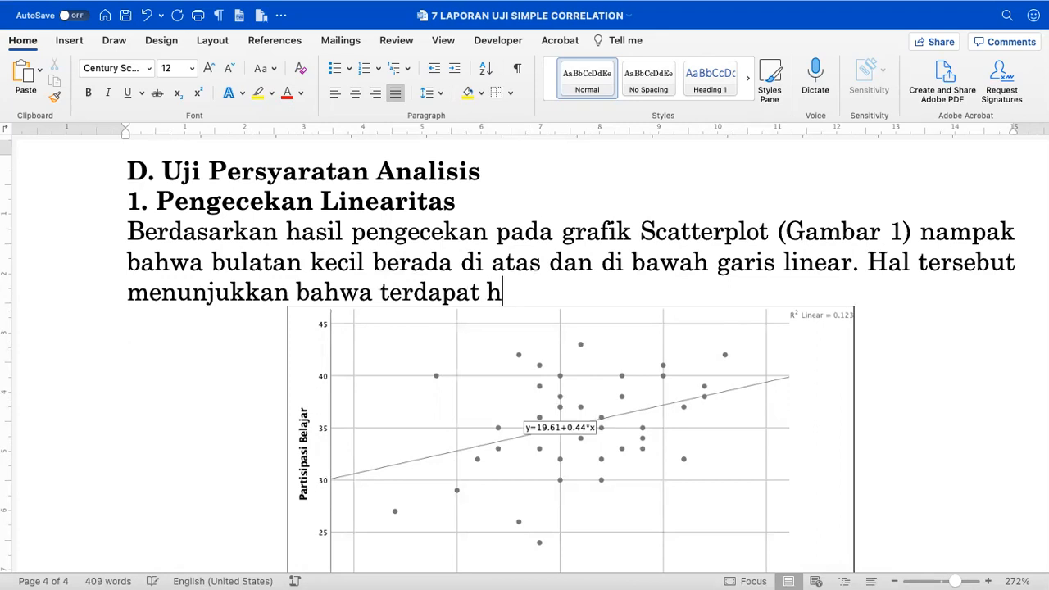
{"action": "type", "text": "ubungan yang linear"}
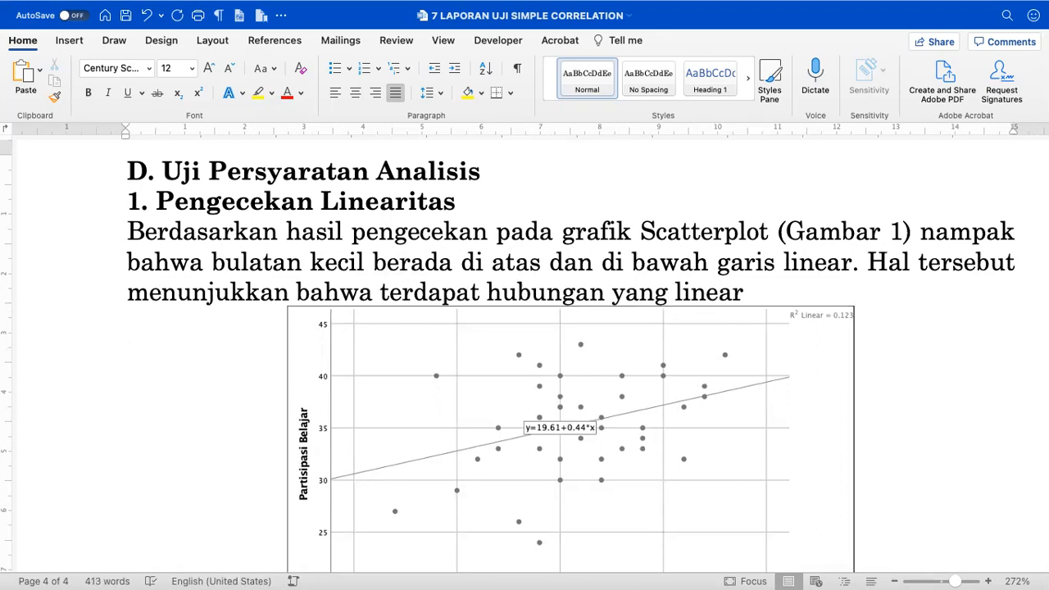
{"action": "type", "text": " antara komitmen"}
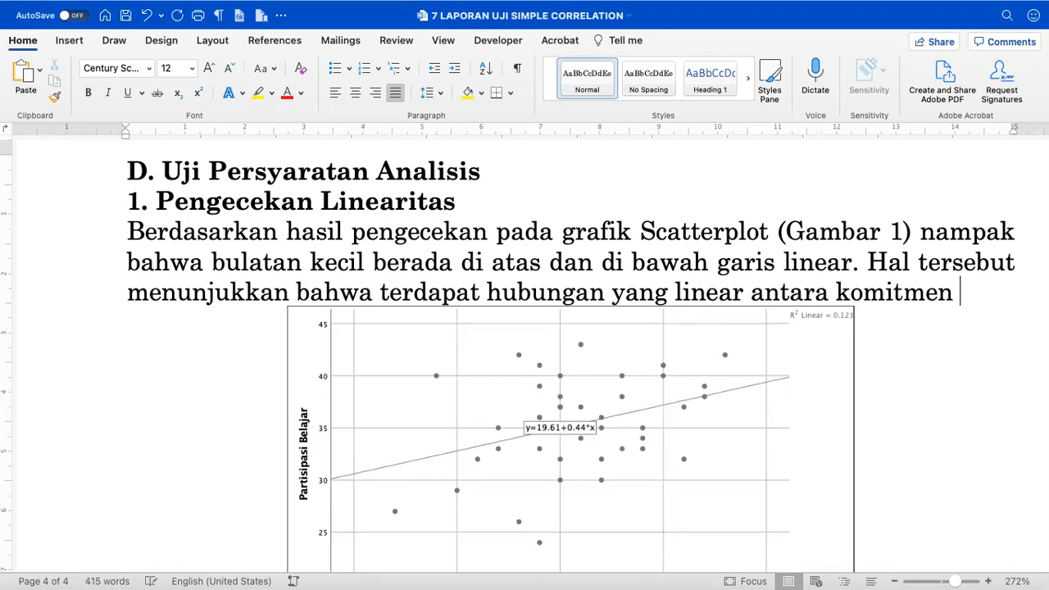
{"action": "type", "text": " akademik"}
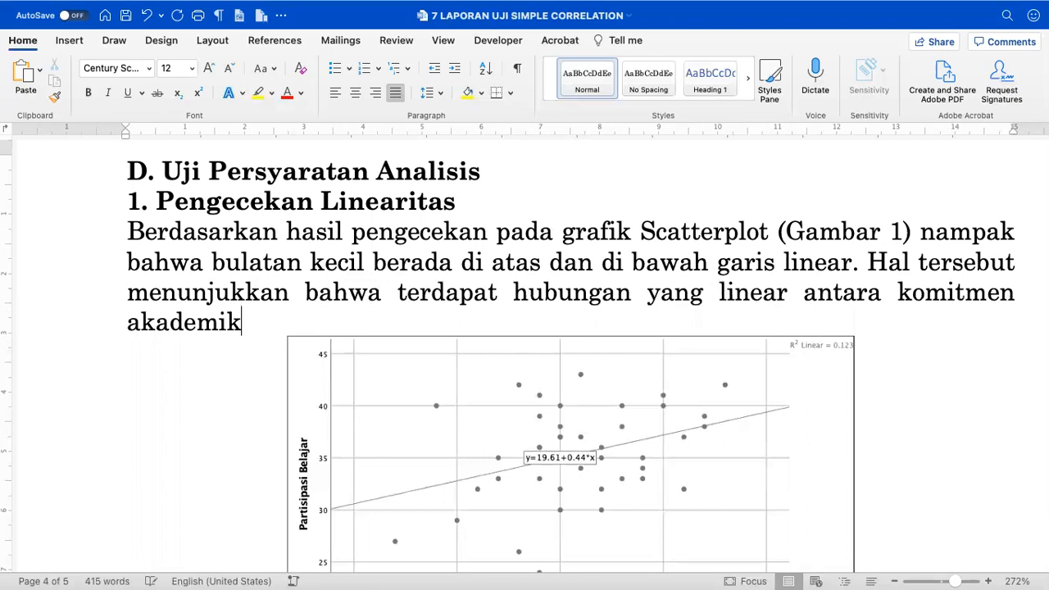
{"action": "type", "text": " dan partisi"}
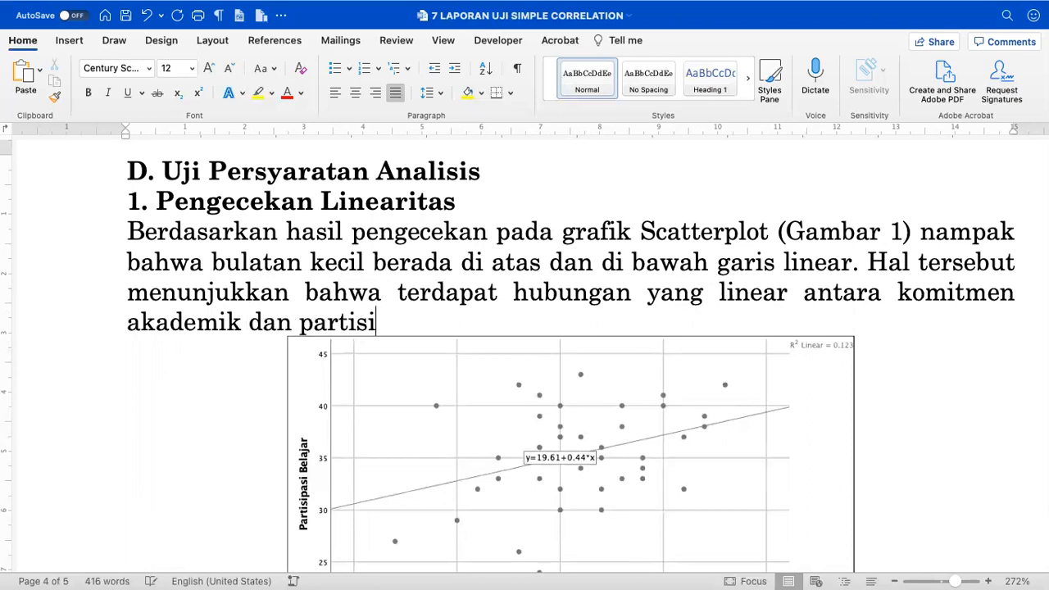
{"action": "type", "text": "pasi belajar"}
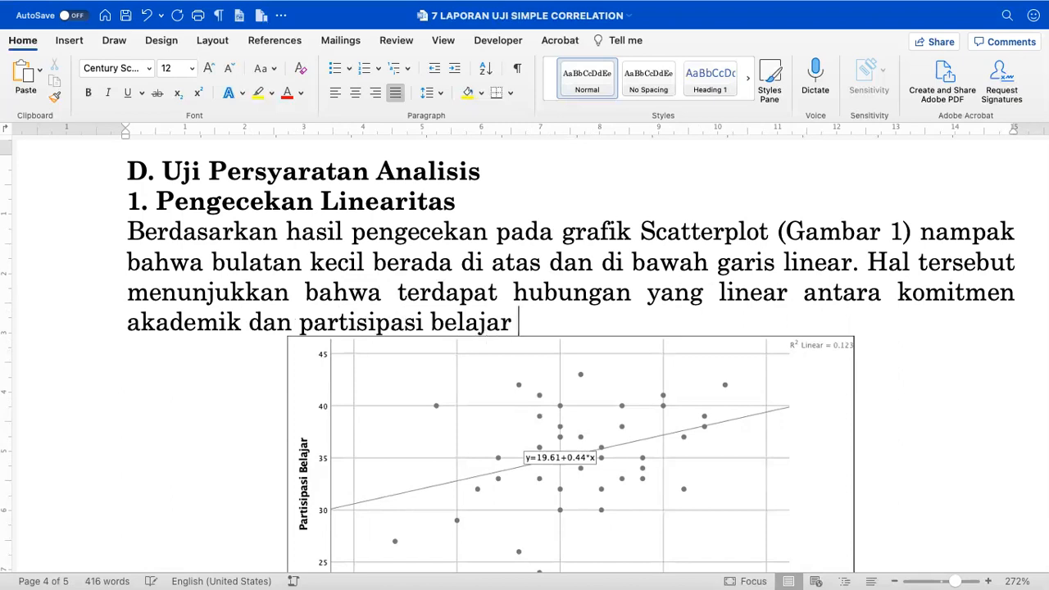
{"action": "type", "text": " (R2"}
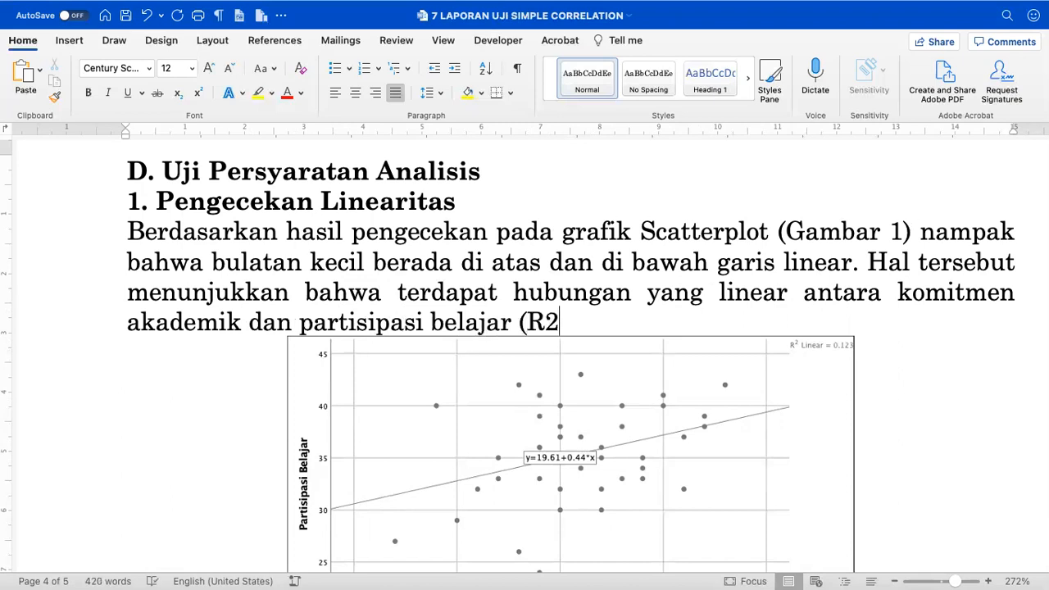
{"action": "key", "text": "shift+Left"}
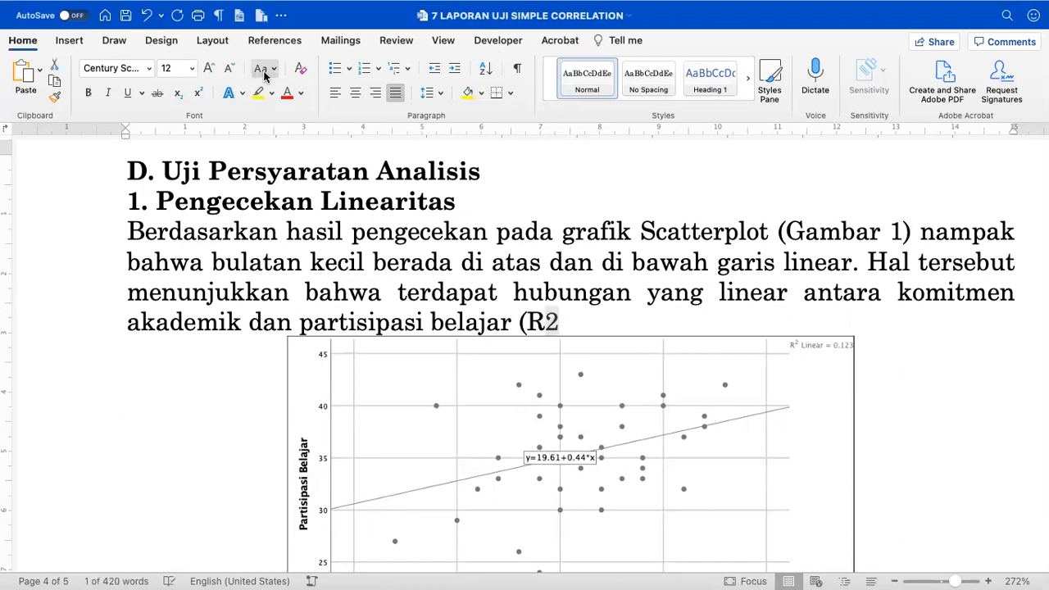
- Superscript the 2 after R and finish the sentence with ' Linear =0.123).'
{"action": "left_click", "coordinate": [197, 96]}
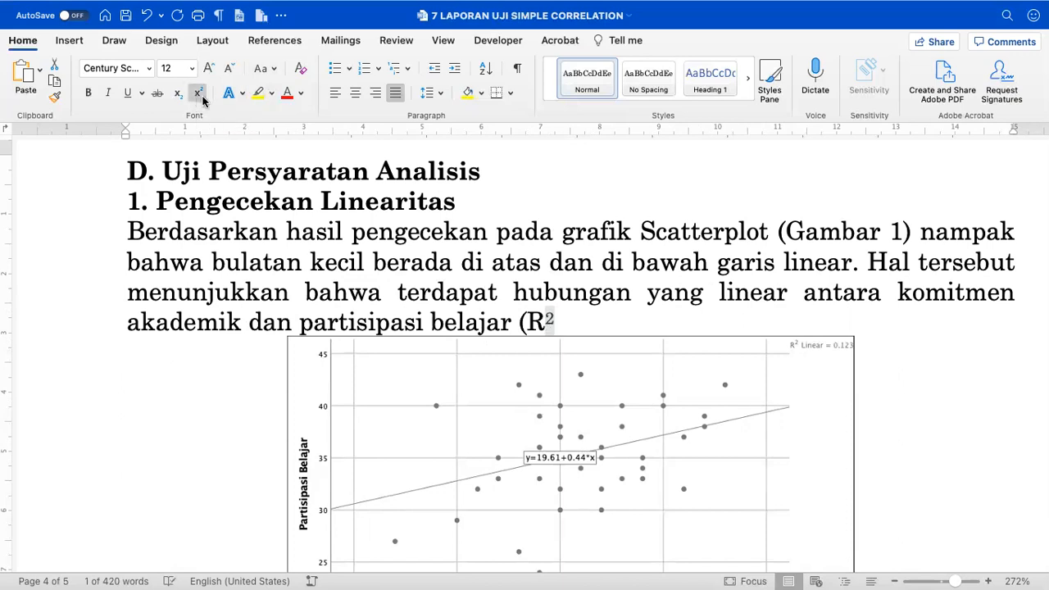
{"action": "left_click", "coordinate": [577, 313]}
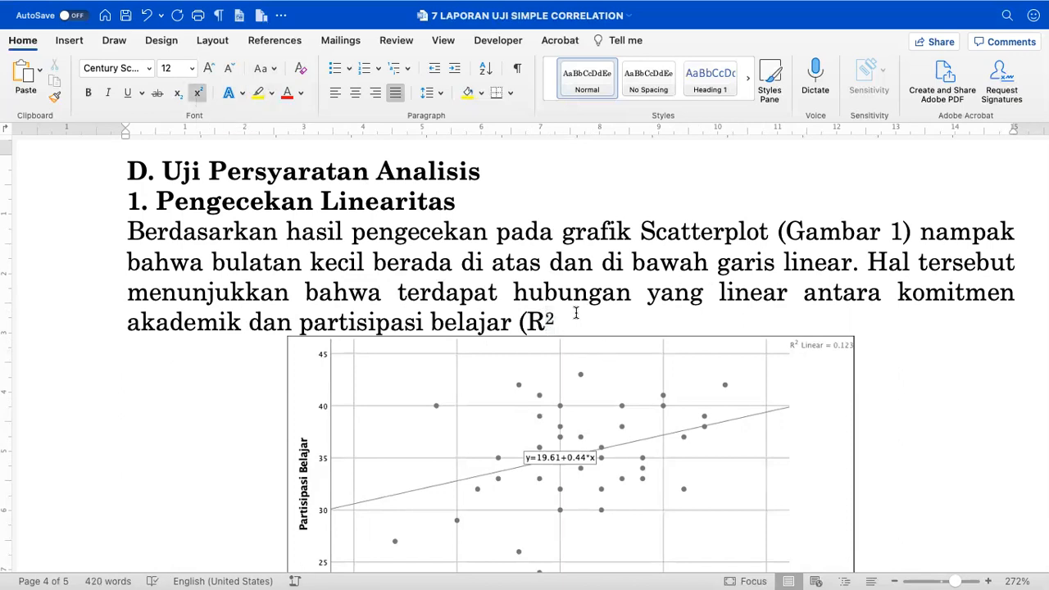
{"action": "left_click", "coordinate": [197, 95]}
{"action": "type", "text": "Linear ="}
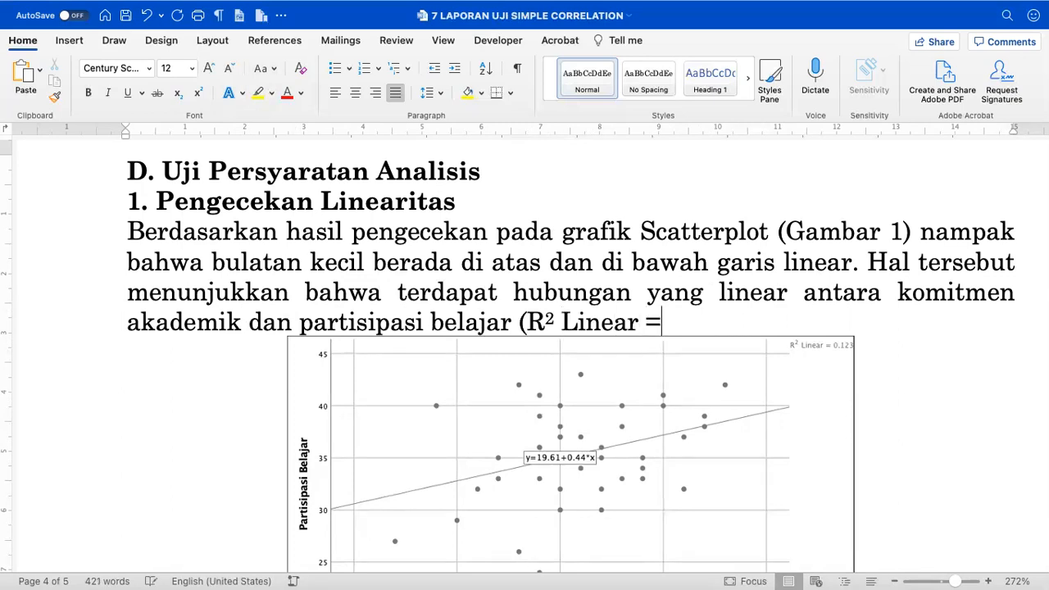
{"action": "scroll", "coordinate": [694, 356], "scroll_direction": "up", "scroll_amount": 6}
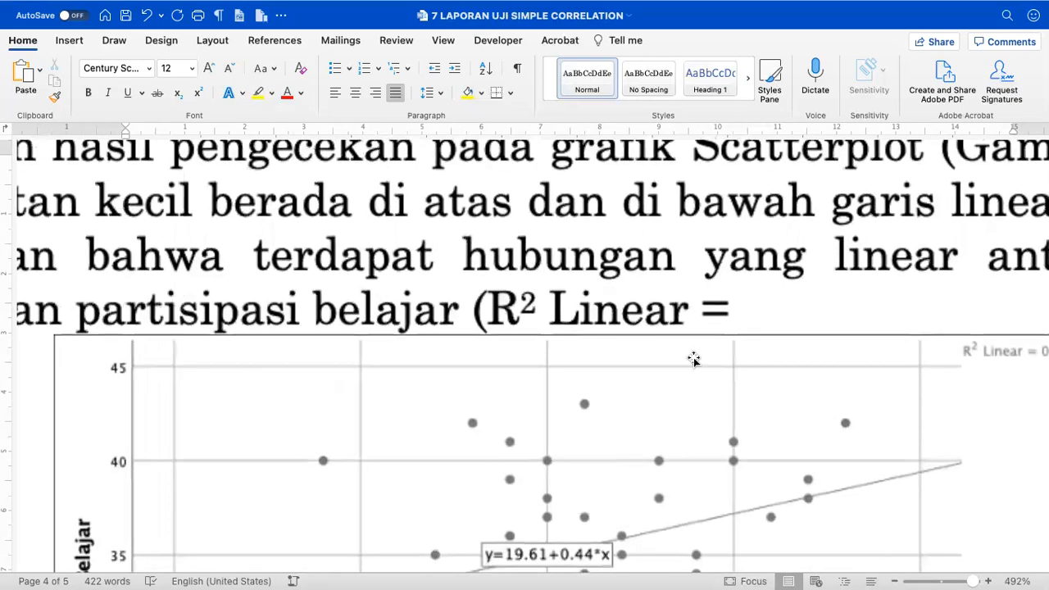
{"action": "type", "text": "="}
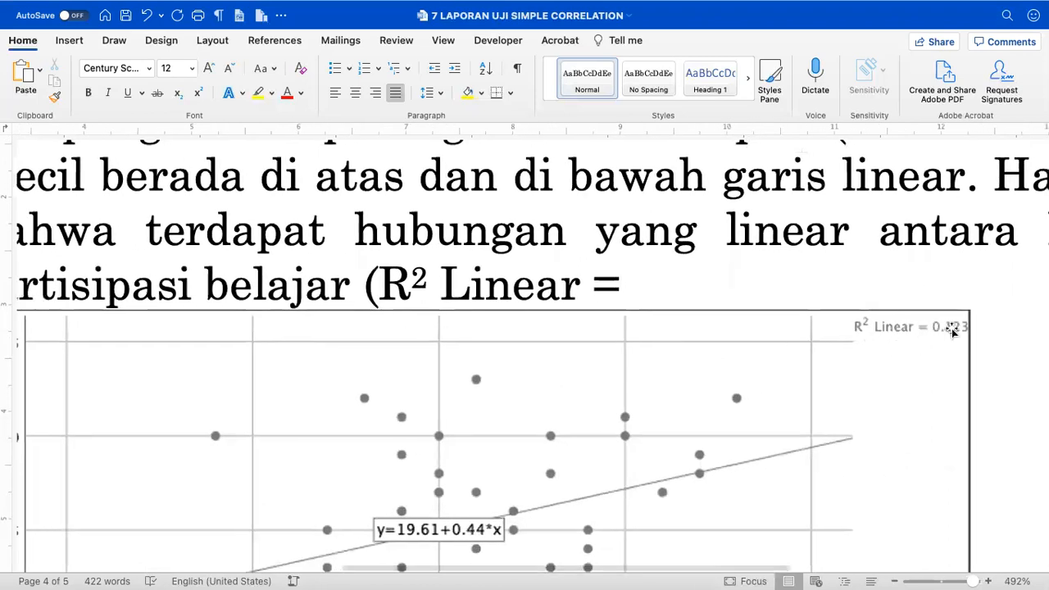
{"action": "type", "text": "0.12"}
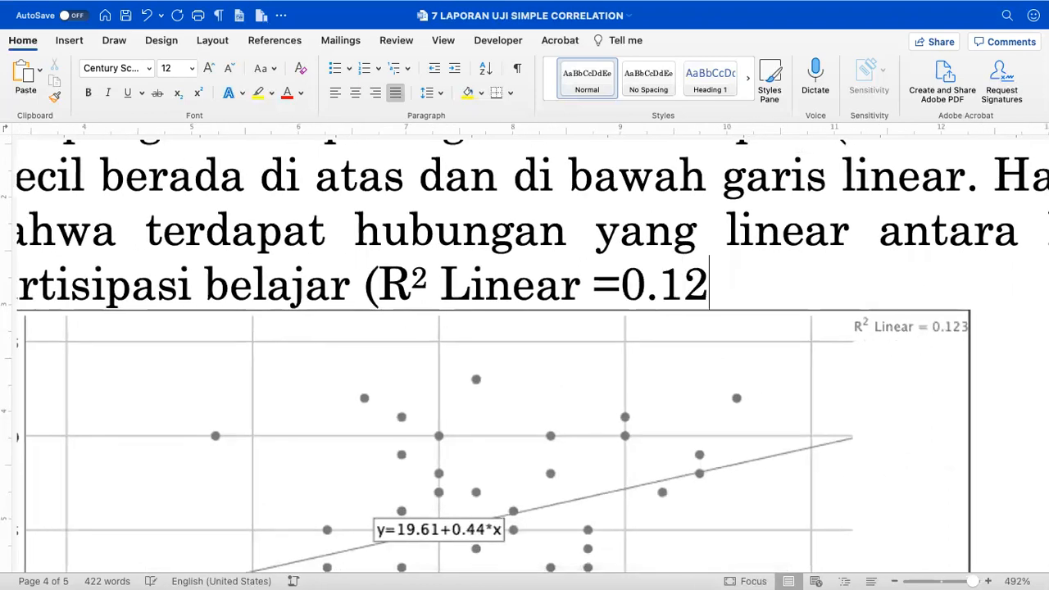
{"action": "type", "text": "3)."}
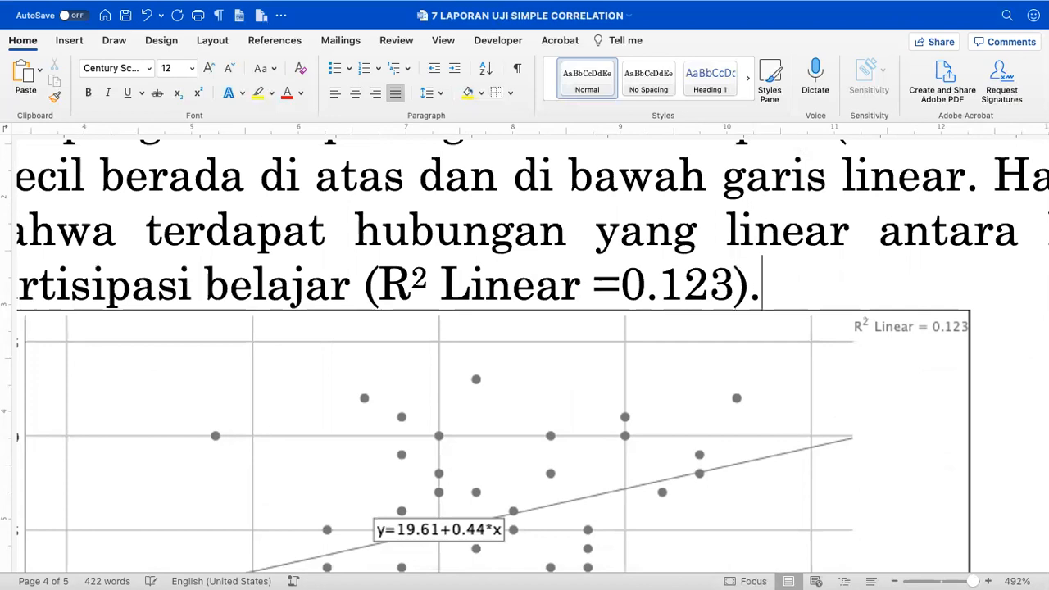
- Select the start of the linearity paragraph, then the scatterplot picture below it
{"action": "scroll", "coordinate": [951, 330], "scroll_direction": "down", "scroll_amount": 10}
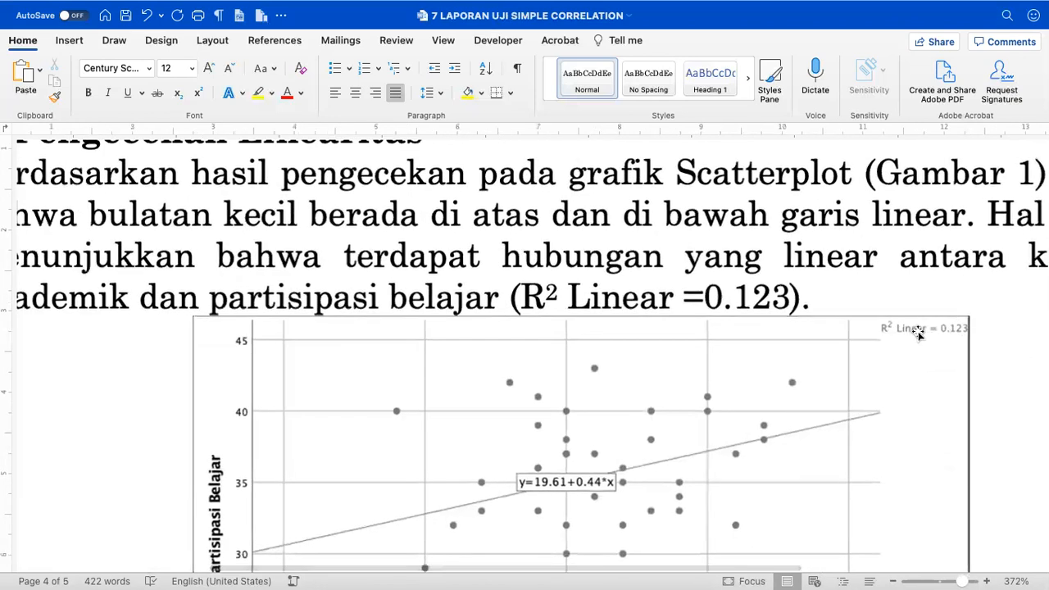
{"action": "scroll", "coordinate": [918, 332], "scroll_direction": "down", "scroll_amount": 3}
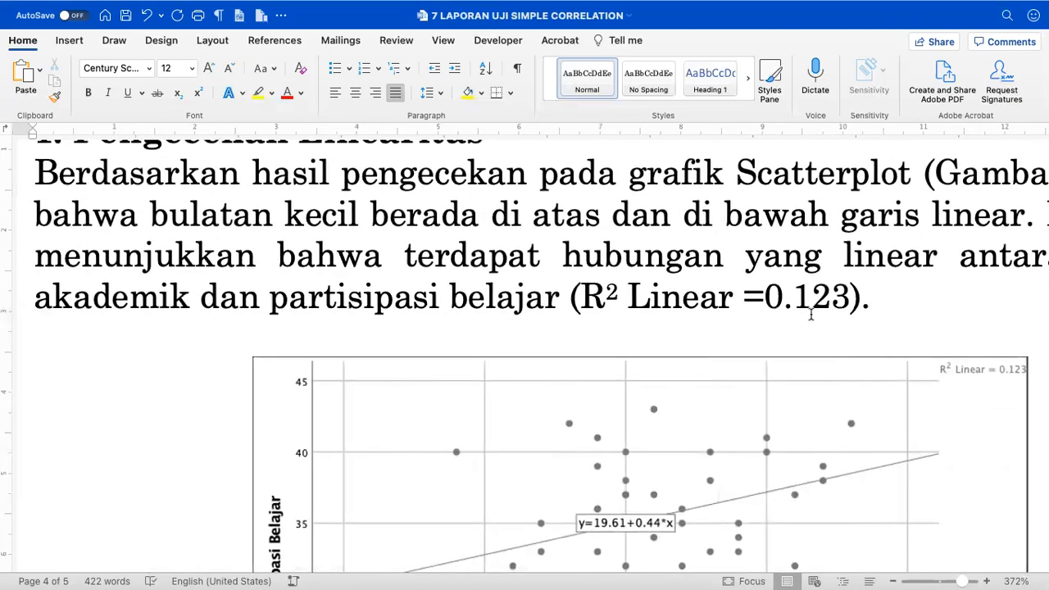
{"action": "scroll", "coordinate": [717, 305], "scroll_direction": "down", "scroll_amount": 5}
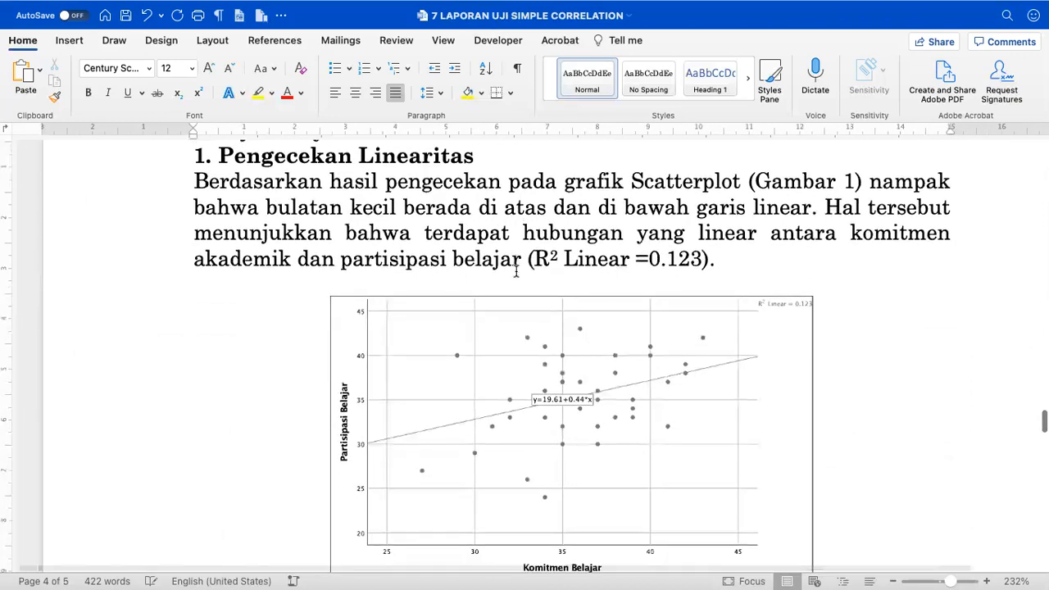
{"action": "scroll", "coordinate": [516, 270], "scroll_direction": "down", "scroll_amount": 2}
{"action": "left_click_drag", "start_coordinate": [204, 190], "coordinate": [609, 259]}
{"action": "scroll", "coordinate": [607, 257], "scroll_direction": "down", "scroll_amount": 1}
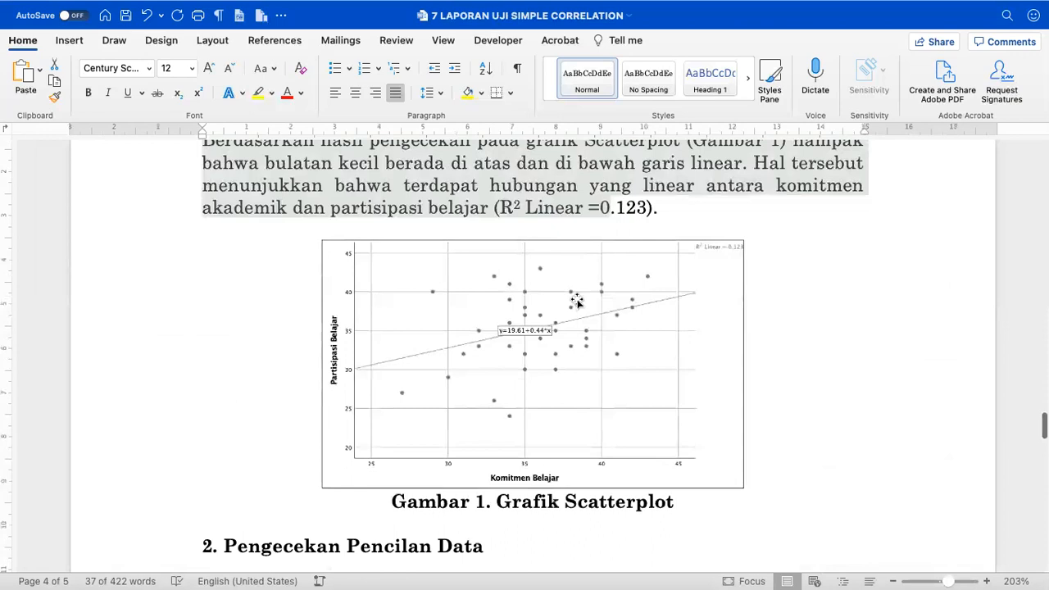
{"action": "left_click", "coordinate": [577, 302]}
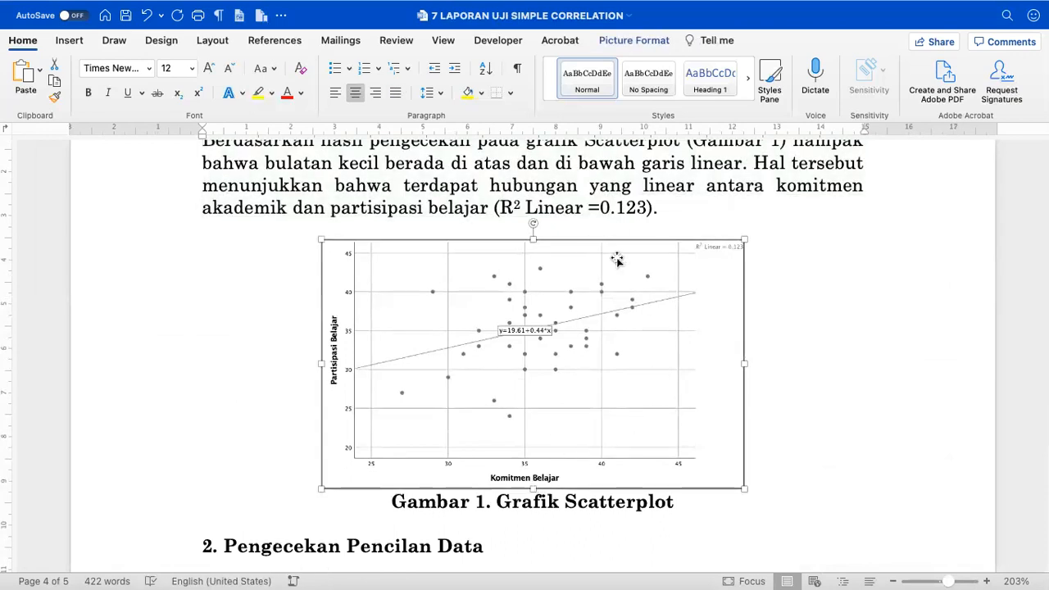
- Save the report and select the phrase 'bulatan kecil berada di atas dan di bawah garis linear'
{"action": "left_click", "coordinate": [127, 15]}
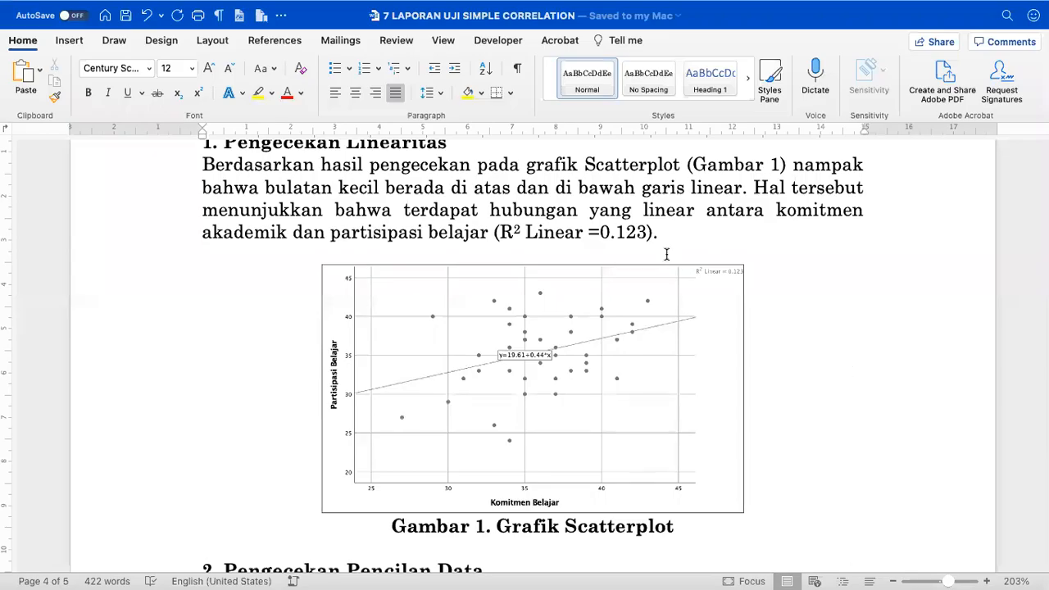
{"action": "scroll", "coordinate": [668, 255], "scroll_direction": "up", "scroll_amount": 2}
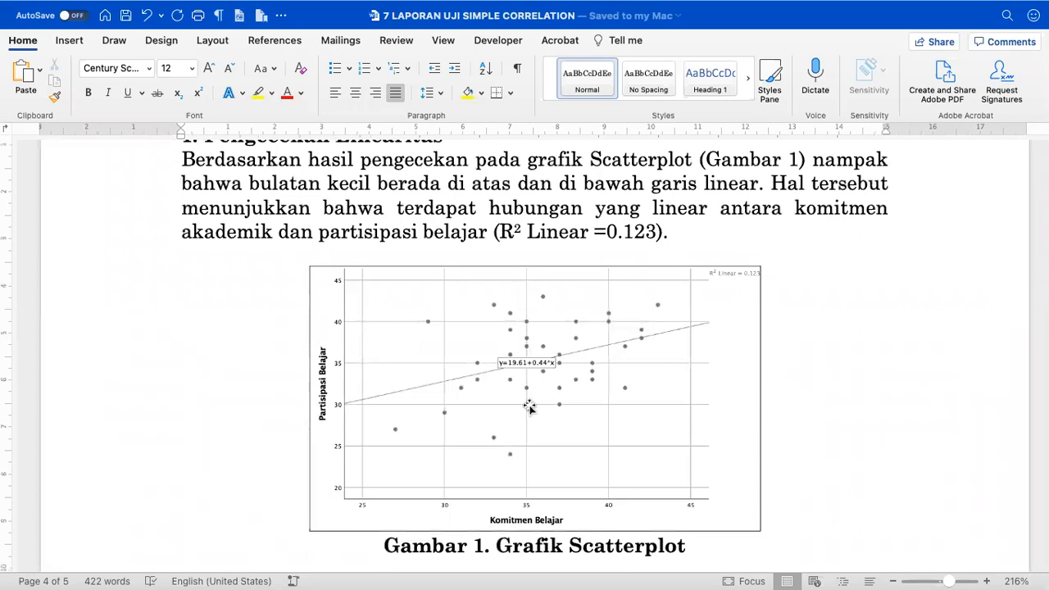
{"action": "left_click", "coordinate": [530, 407]}
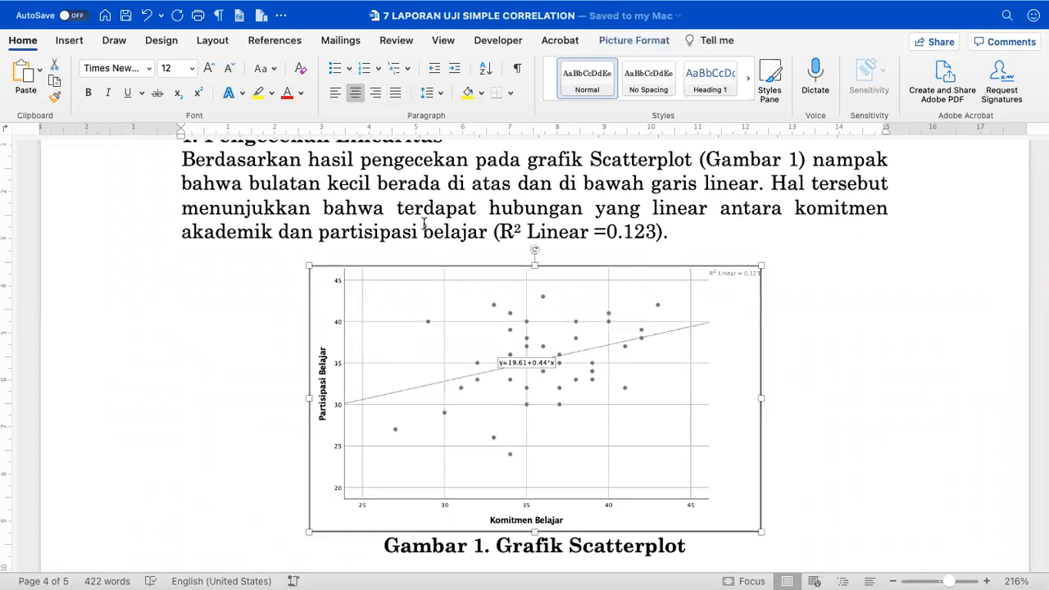
{"action": "left_click_drag", "start_coordinate": [250, 182], "coordinate": [760, 187]}
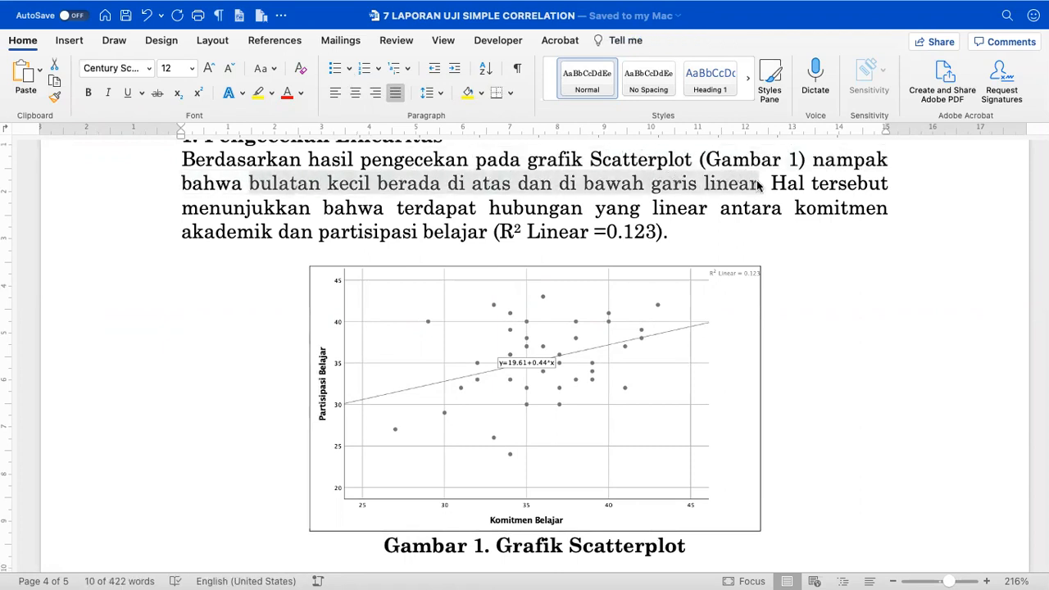
- Colour the phrase 'bulatan kecil berada di atas dan di bawah garis linear' red
{"action": "left_click", "coordinate": [287, 92]}
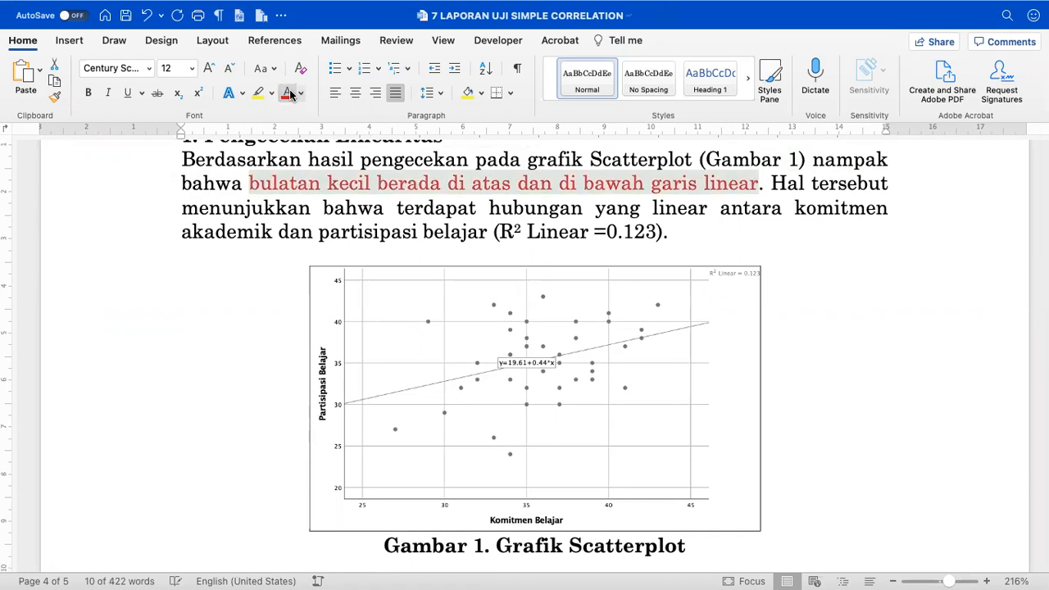
{"action": "scroll", "coordinate": [407, 269], "scroll_direction": "up", "scroll_amount": 5}
{"action": "scroll", "coordinate": [407, 269], "scroll_direction": "down", "scroll_amount": 3}
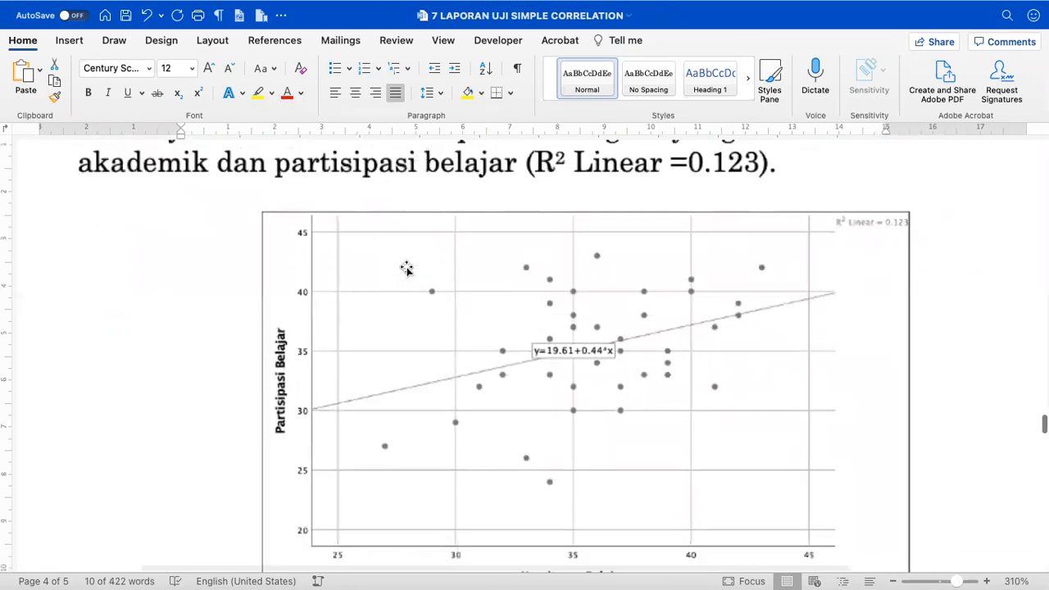
- Select the scatterplot and browse the Picture Format, Design and Developer tabs
{"action": "left_click", "coordinate": [568, 242]}
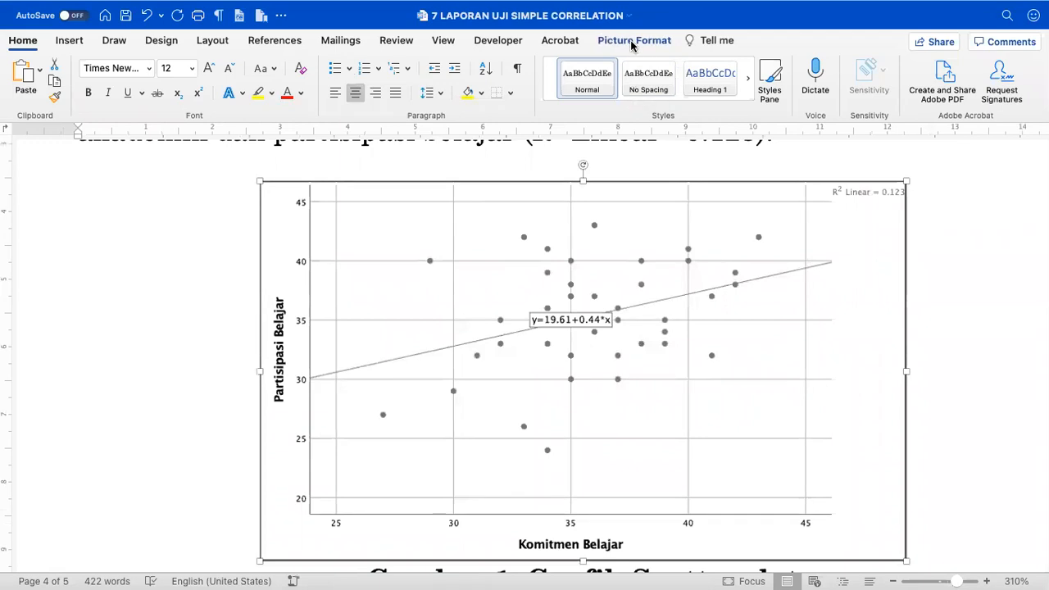
{"action": "left_click", "coordinate": [632, 41]}
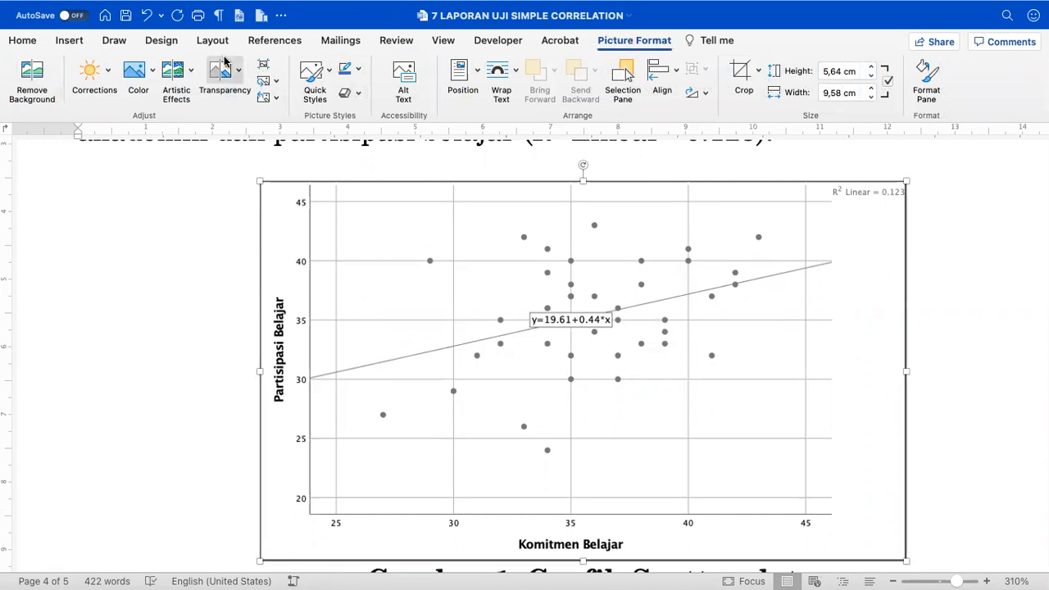
{"action": "left_click", "coordinate": [162, 40]}
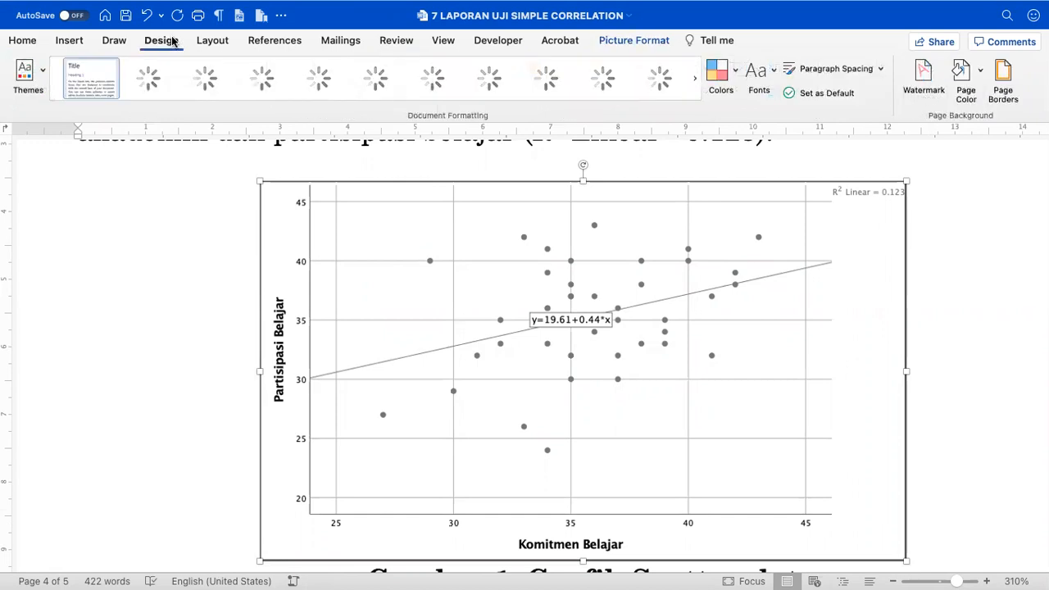
{"action": "left_click", "coordinate": [610, 42]}
{"action": "left_click", "coordinate": [489, 43]}
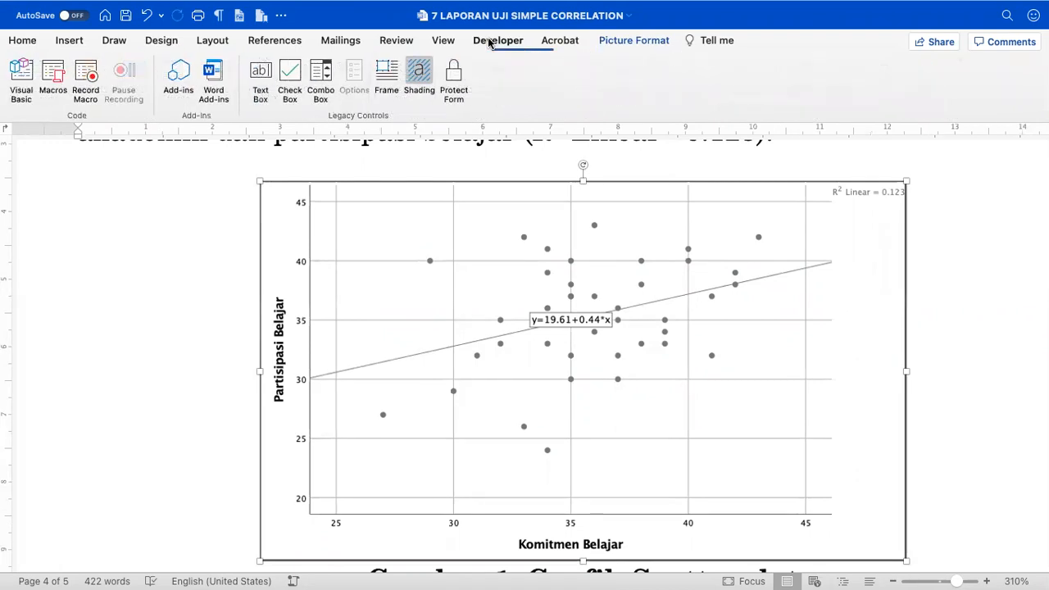
{"action": "left_click", "coordinate": [630, 43]}
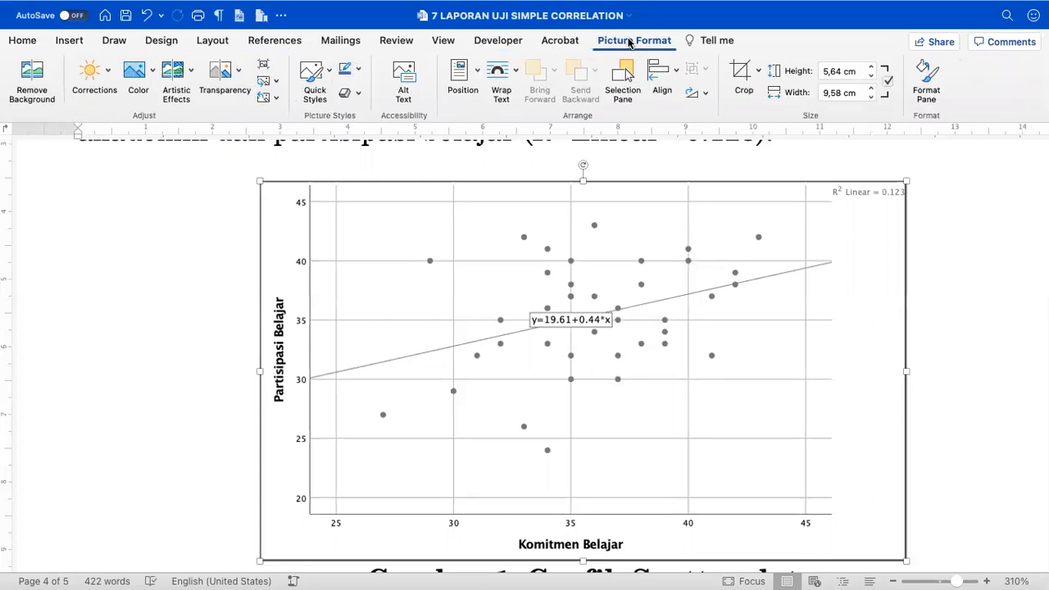
{"action": "scroll", "coordinate": [445, 279], "scroll_direction": "down", "scroll_amount": 3}
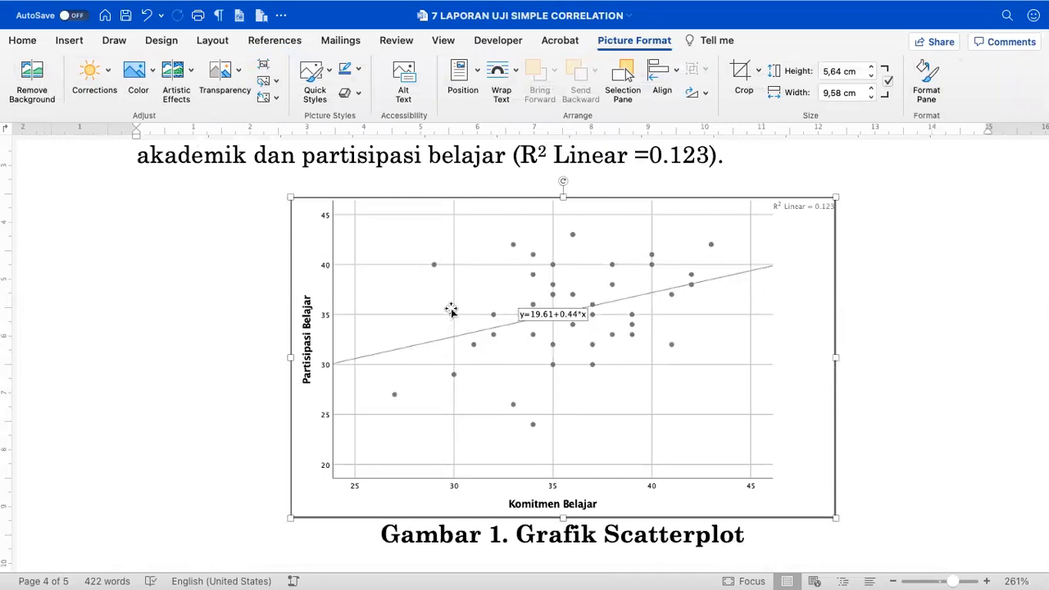
{"action": "scroll", "coordinate": [438, 325], "scroll_direction": "up", "scroll_amount": 3}
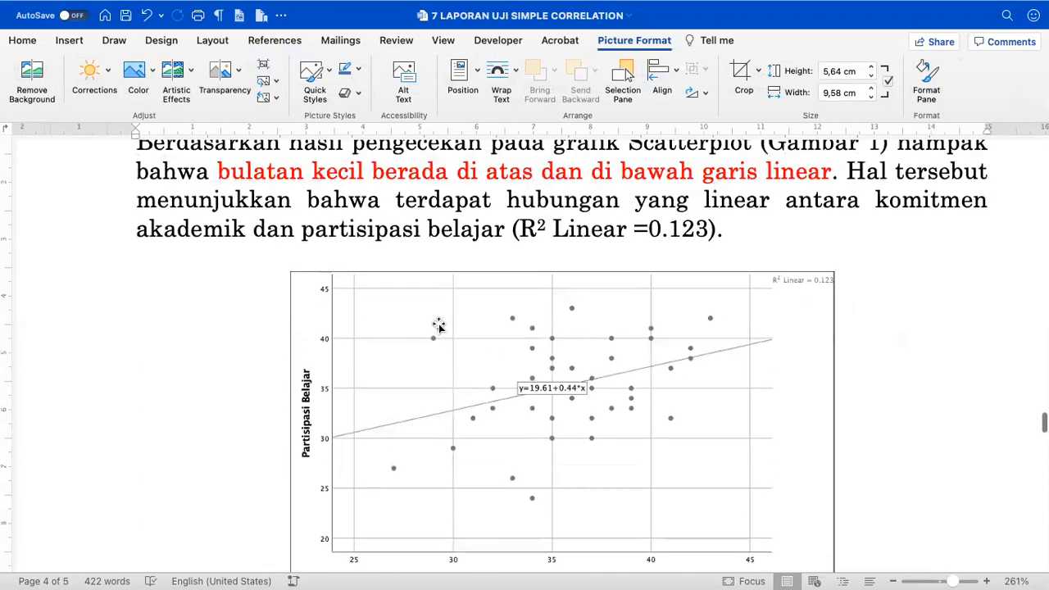
{"action": "scroll", "coordinate": [438, 325], "scroll_direction": "down", "scroll_amount": 1}
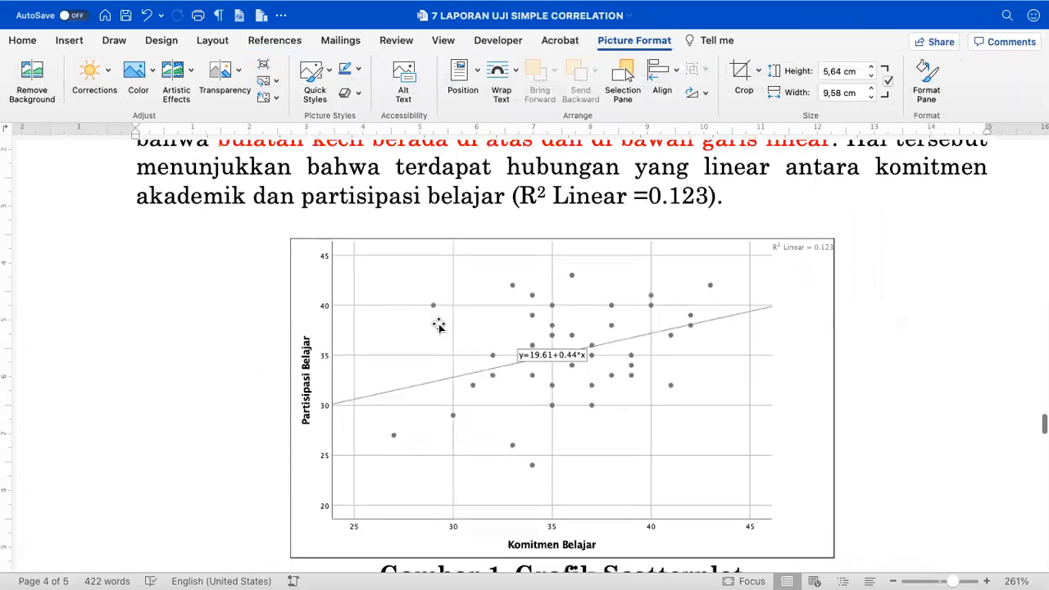
{"action": "left_click", "coordinate": [439, 325]}
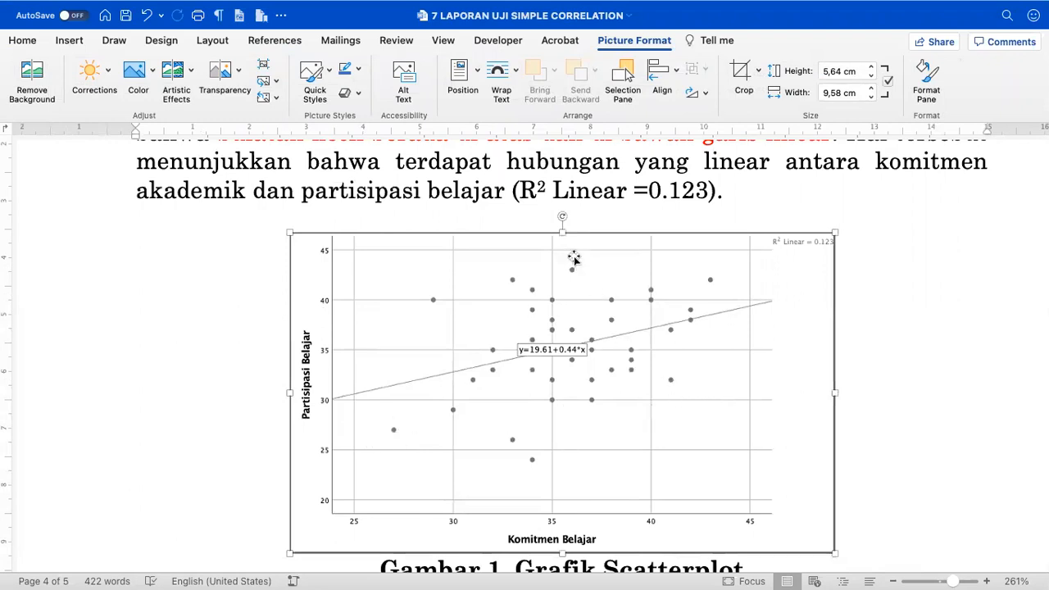
{"action": "scroll", "coordinate": [553, 453], "scroll_direction": "up", "scroll_amount": 2}
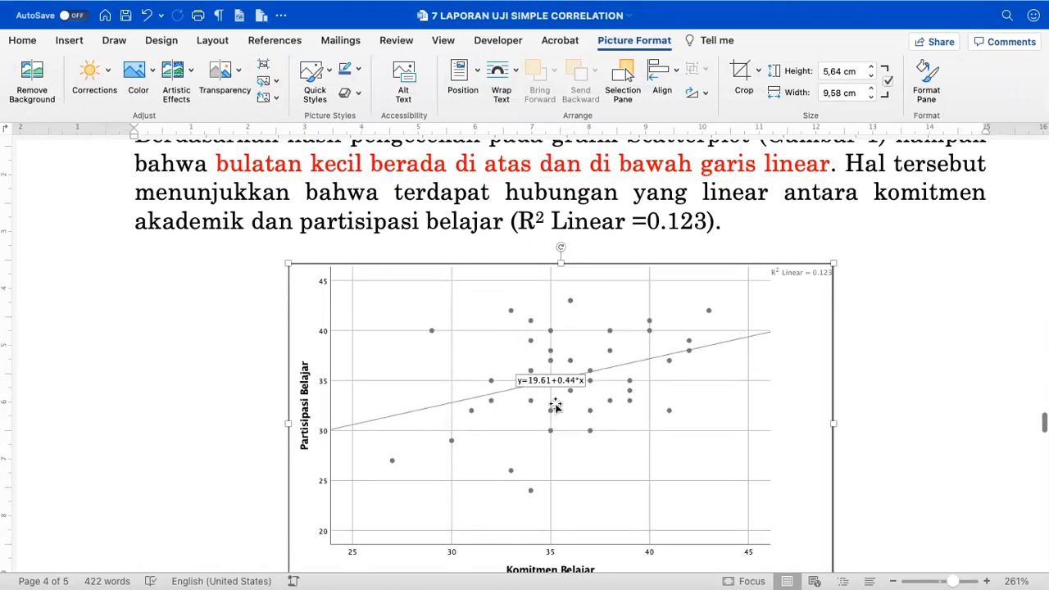
{"action": "scroll", "coordinate": [555, 405], "scroll_direction": "up", "scroll_amount": 2}
{"action": "scroll", "coordinate": [555, 405], "scroll_direction": "down", "scroll_amount": 2}
{"action": "scroll", "coordinate": [554, 407], "scroll_direction": "down", "scroll_amount": 3}
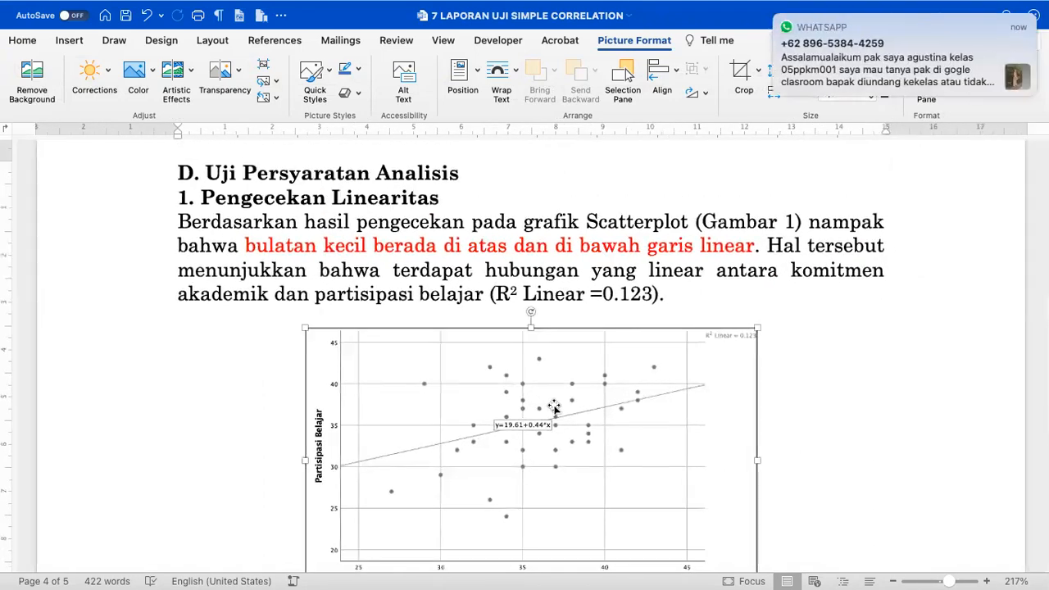
- Select the '2. Pengecekan Pencilan Data' and '3. Uji Normalitas' headings and colour them red
{"action": "scroll", "coordinate": [554, 408], "scroll_direction": "down", "scroll_amount": 4}
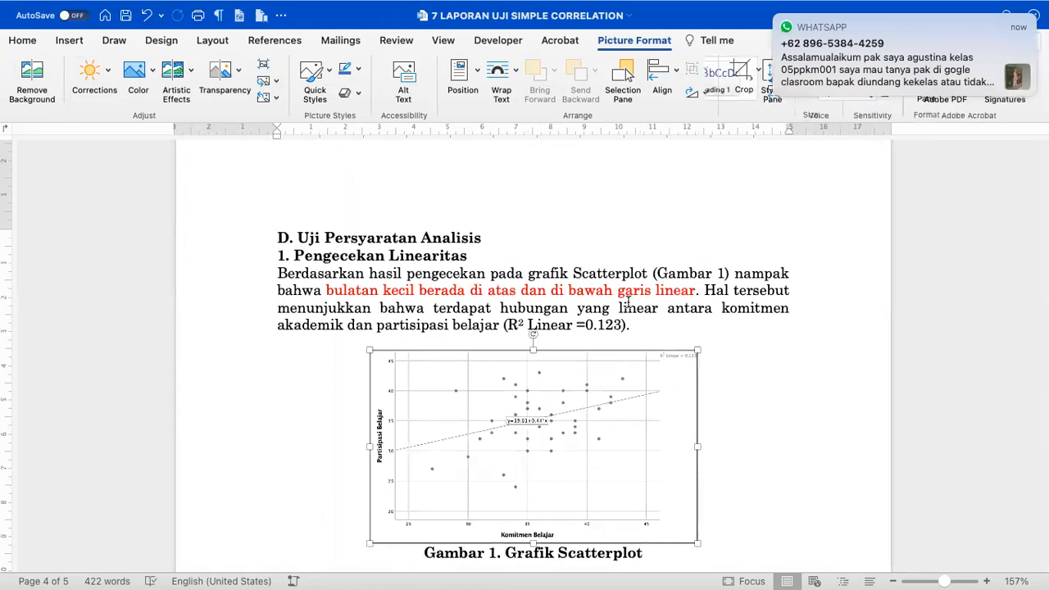
{"action": "left_click", "coordinate": [628, 305]}
{"action": "scroll", "coordinate": [627, 305], "scroll_direction": "down", "scroll_amount": 5}
{"action": "scroll", "coordinate": [628, 305], "scroll_direction": "up", "scroll_amount": 2}
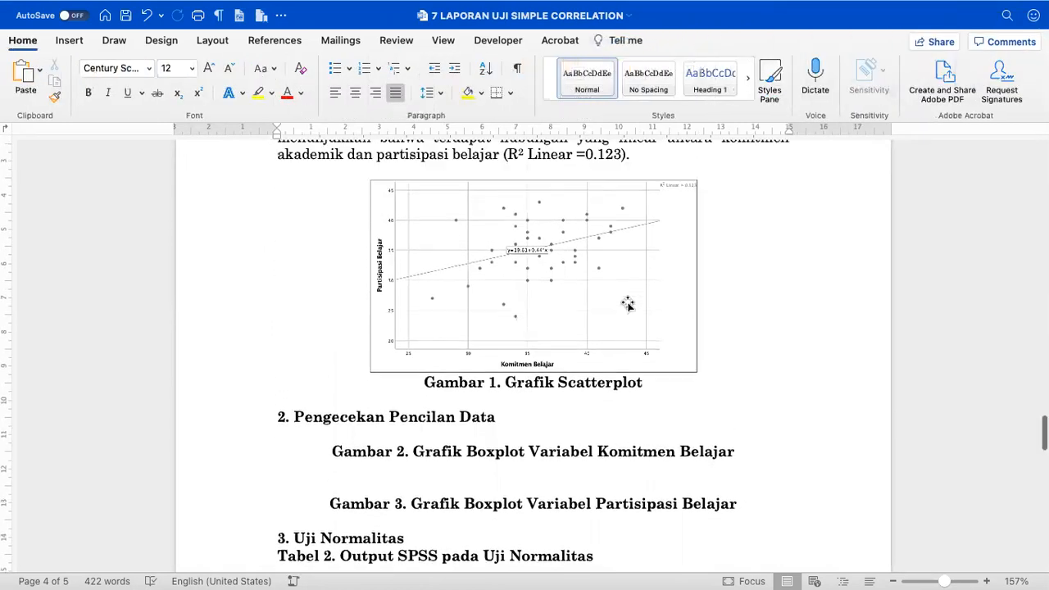
{"action": "left_click", "coordinate": [624, 418]}
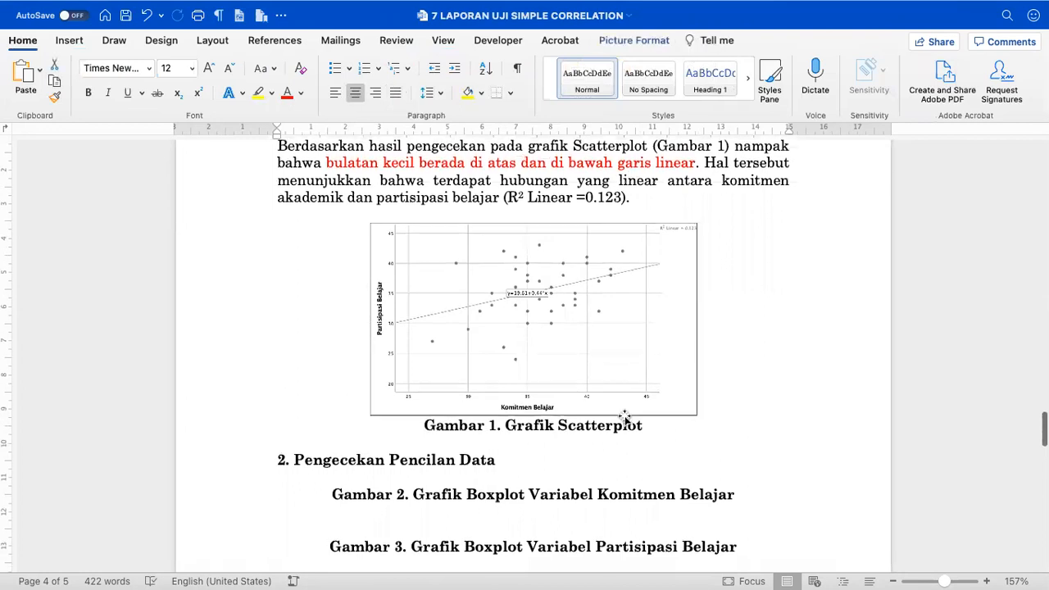
{"action": "scroll", "coordinate": [611, 420], "scroll_direction": "down", "scroll_amount": 1}
{"action": "left_click", "coordinate": [495, 416]}
{"action": "scroll", "coordinate": [570, 423], "scroll_direction": "down", "scroll_amount": 1}
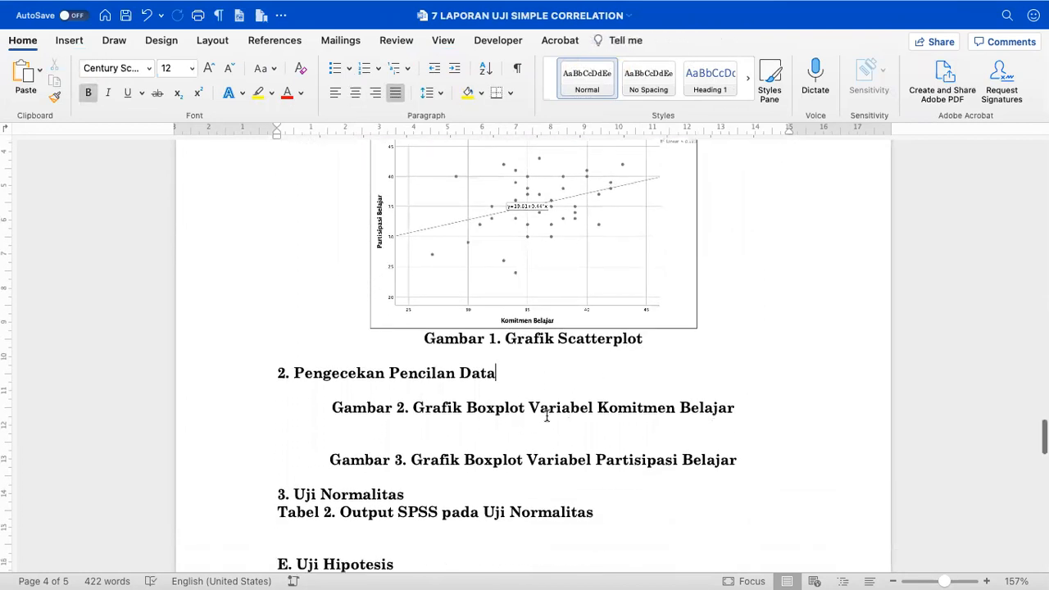
{"action": "scroll", "coordinate": [543, 415], "scroll_direction": "down", "scroll_amount": 1}
{"action": "left_click", "coordinate": [471, 454]}
{"action": "left_click", "coordinate": [373, 394]}
{"action": "left_click", "coordinate": [253, 341]}
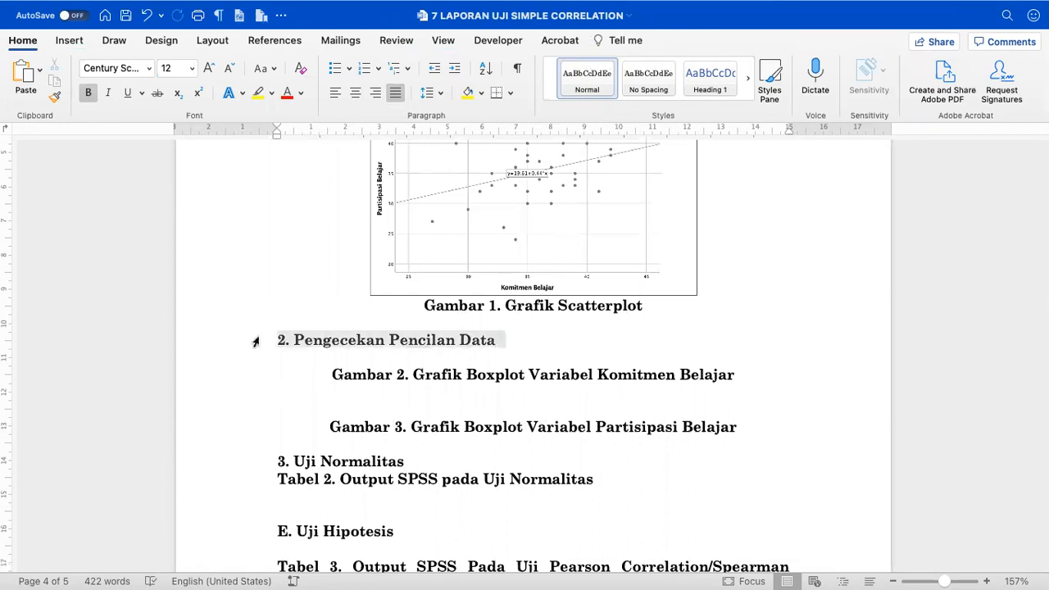
{"action": "left_click", "coordinate": [239, 470], "text": "super"}
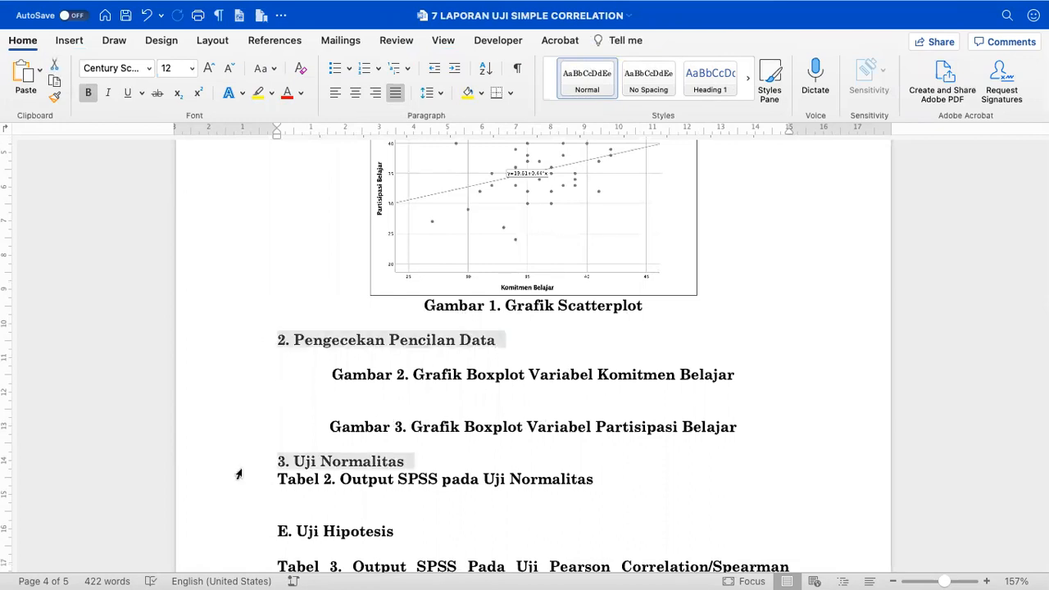
{"action": "left_click", "coordinate": [287, 92]}
- Reselect both headings to verify their red colour, then return to SPSS Statistics
{"action": "left_click", "coordinate": [270, 323]}
{"action": "left_click", "coordinate": [260, 345]}
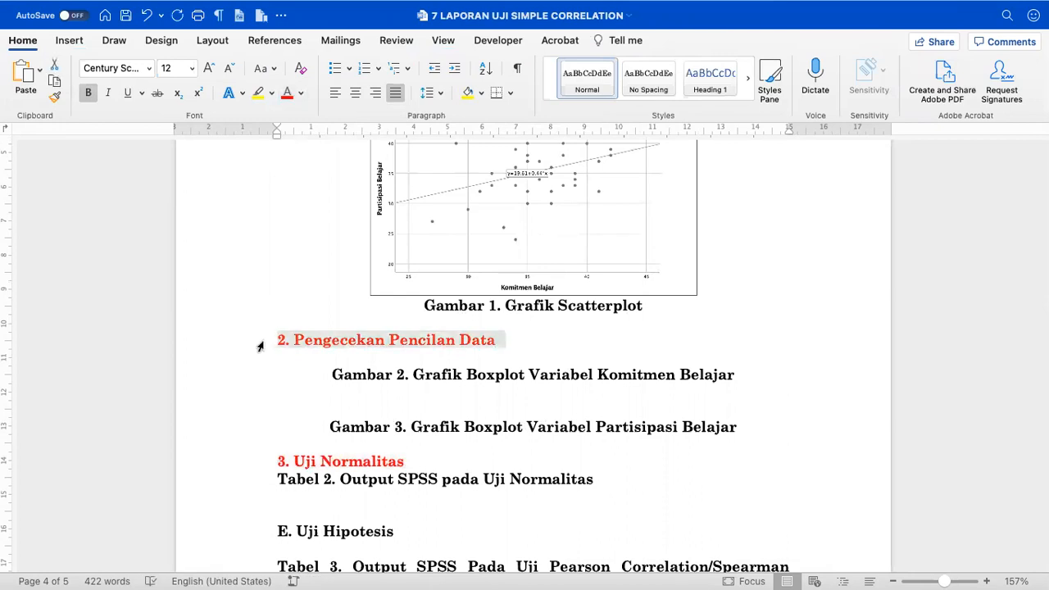
{"action": "left_click", "coordinate": [283, 379]}
{"action": "scroll", "coordinate": [283, 379], "scroll_direction": "down", "scroll_amount": 1}
{"action": "scroll", "coordinate": [283, 379], "scroll_direction": "down", "scroll_amount": 1}
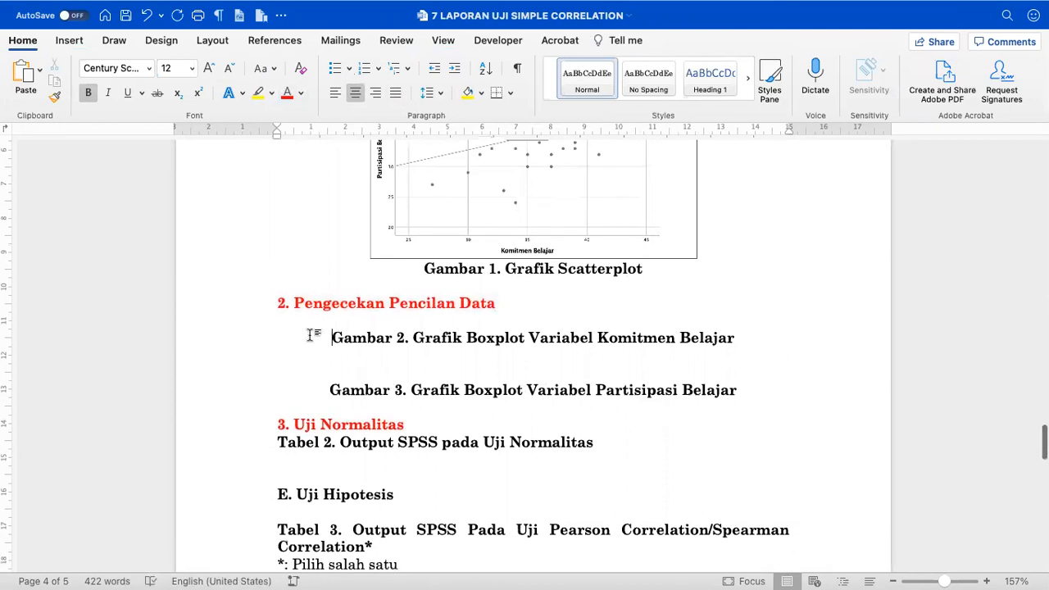
{"action": "left_click", "coordinate": [263, 307]}
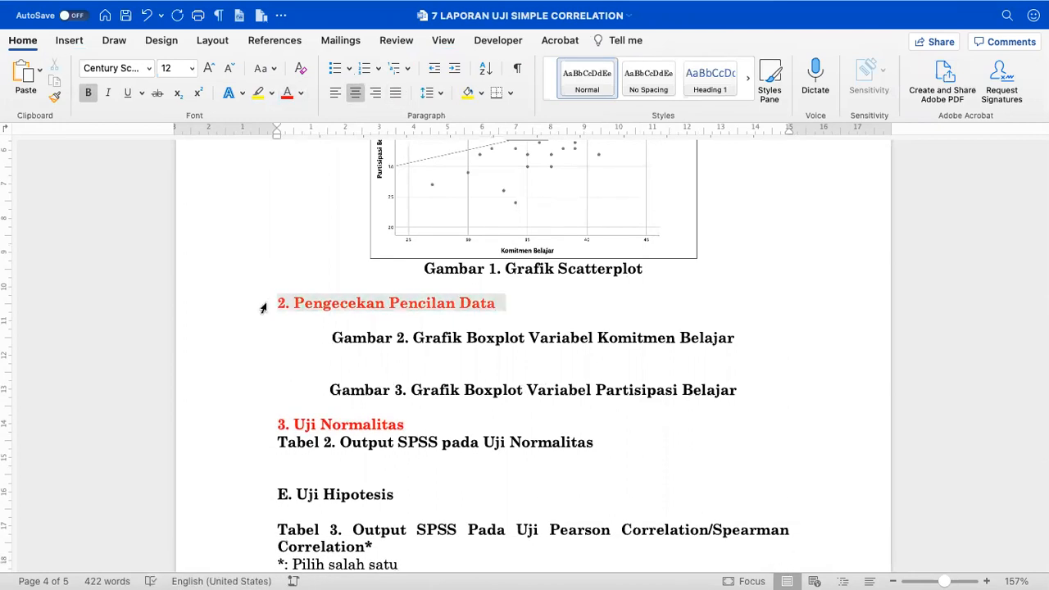
{"action": "left_click", "coordinate": [262, 423]}
{"action": "left_click", "coordinate": [271, 310]}
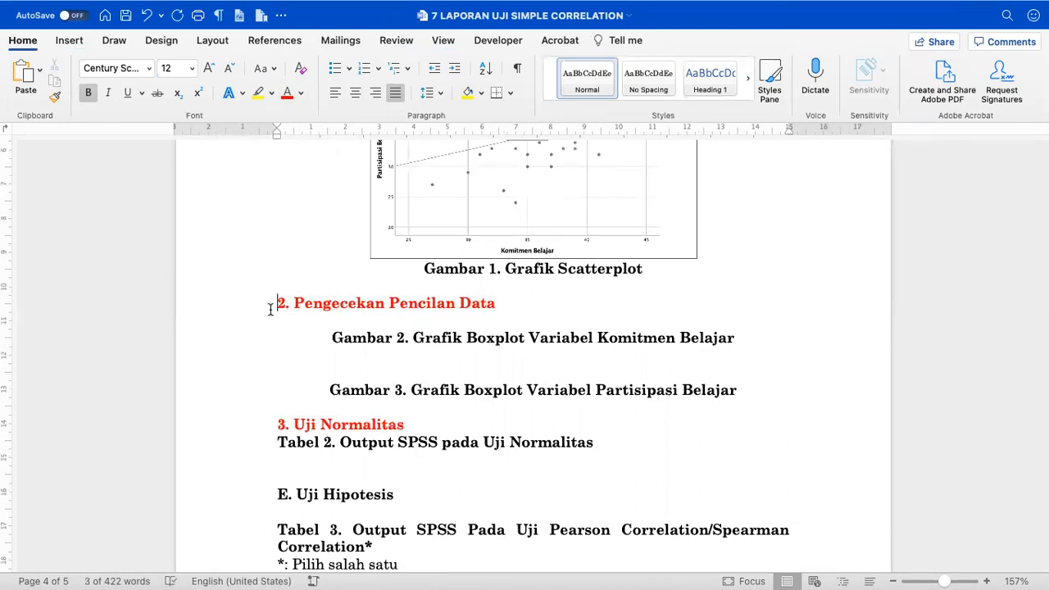
{"action": "left_click", "coordinate": [245, 313]}
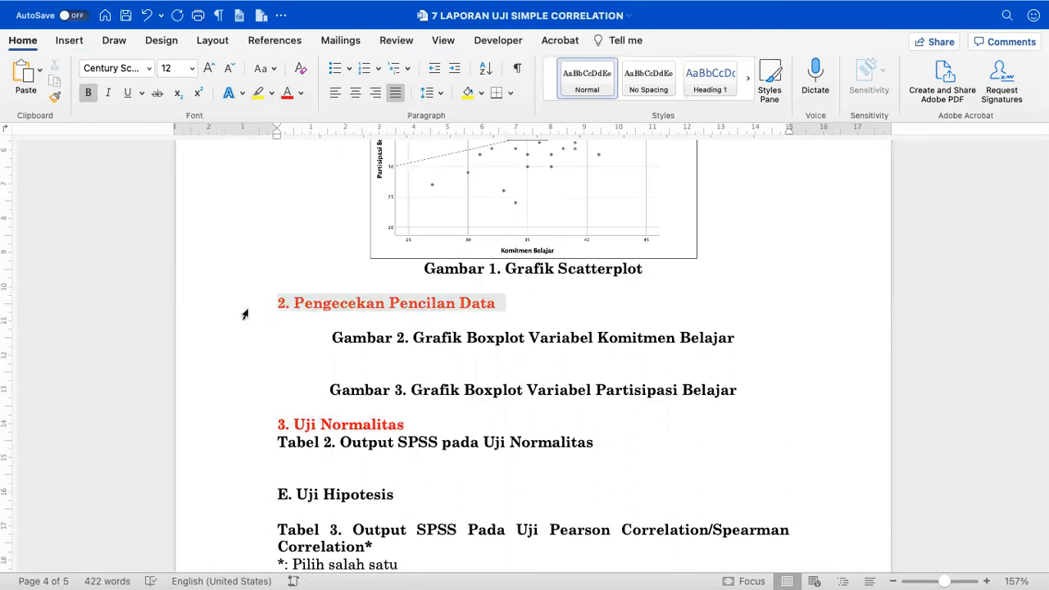
{"action": "left_click", "coordinate": [244, 425]}
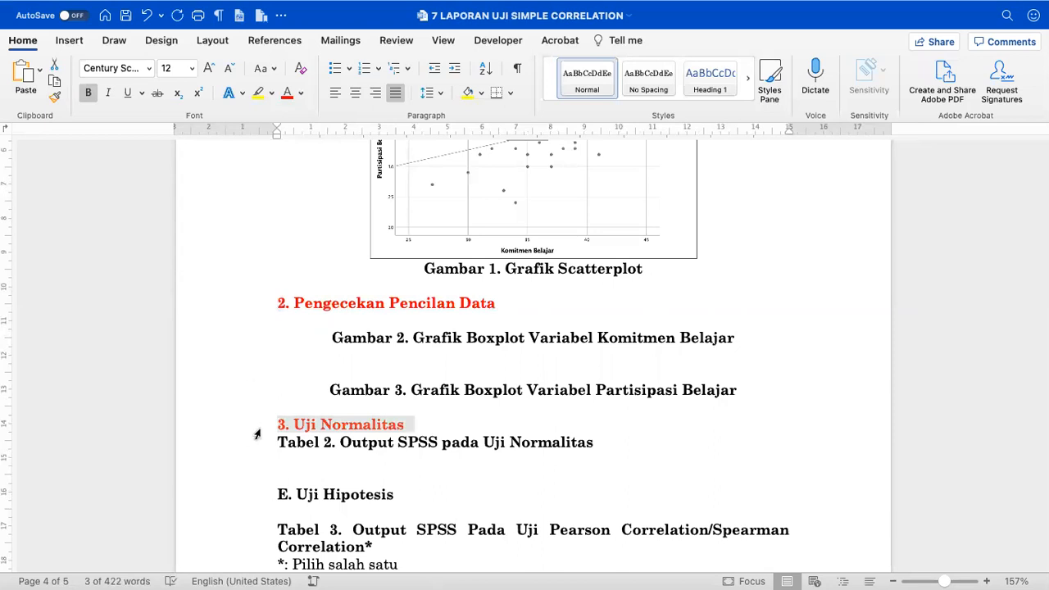
{"action": "left_click", "coordinate": [260, 309]}
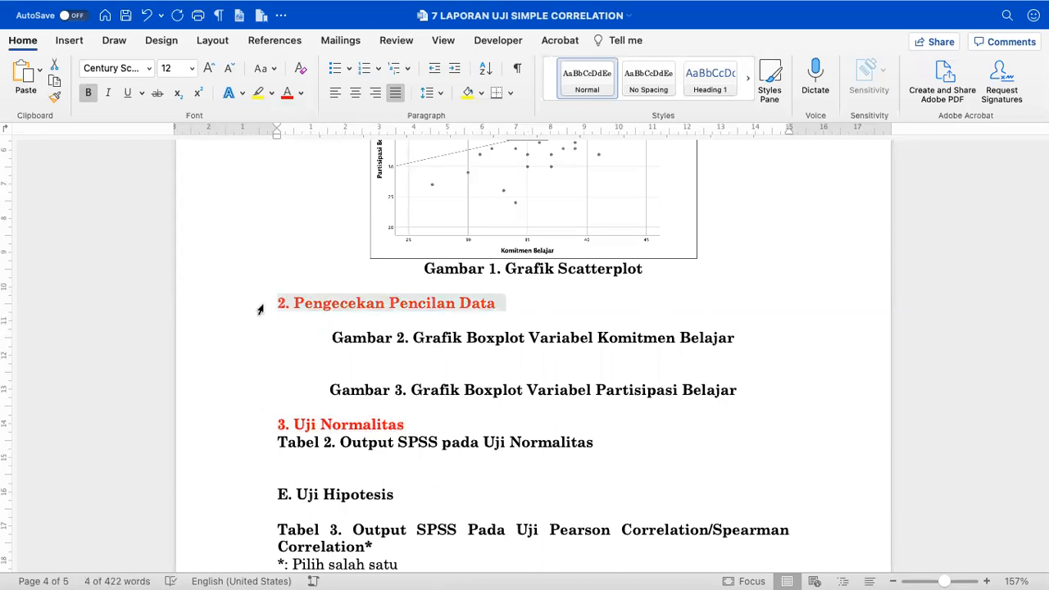
{"action": "left_click", "coordinate": [329, 303]}
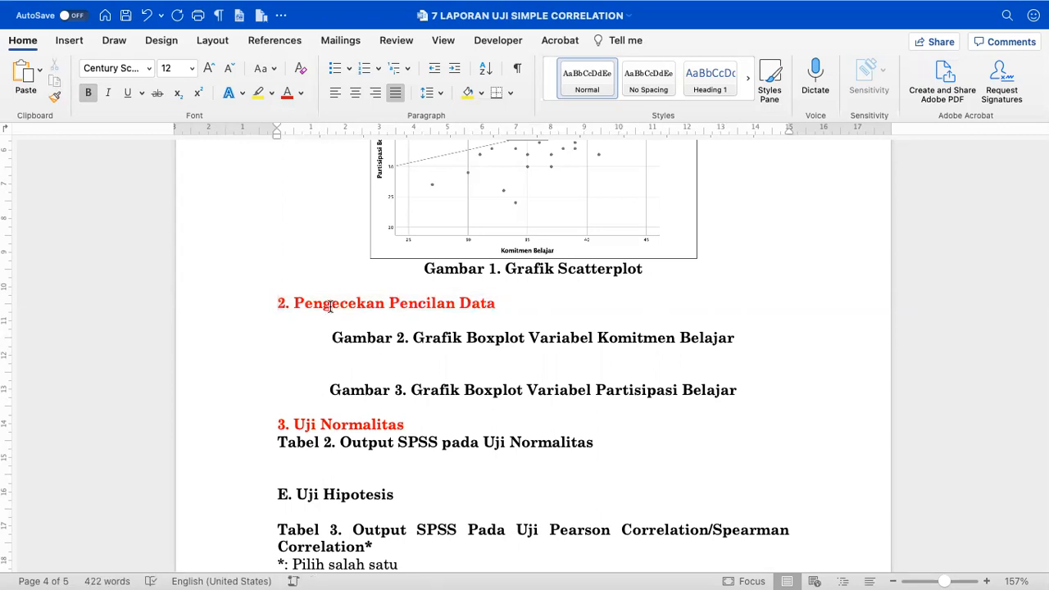
{"action": "key", "text": "super+Tab"}
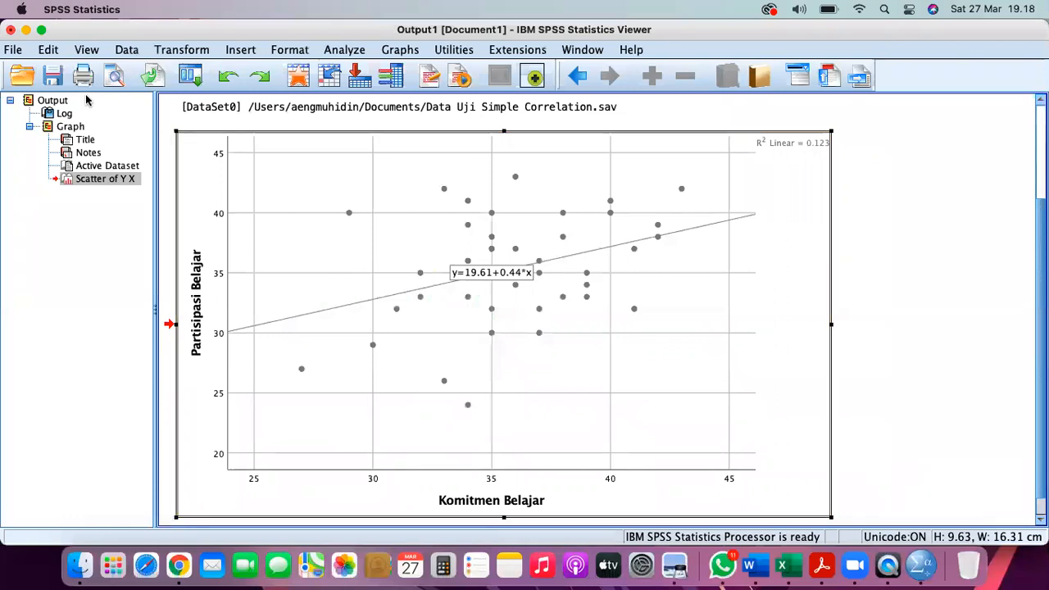
- Save the SPSS output to the Desktop as 'Output Uji Simpel Correlation', then switch to the data window
{"action": "left_click", "coordinate": [55, 79]}
{"action": "left_click", "coordinate": [218, 205]}
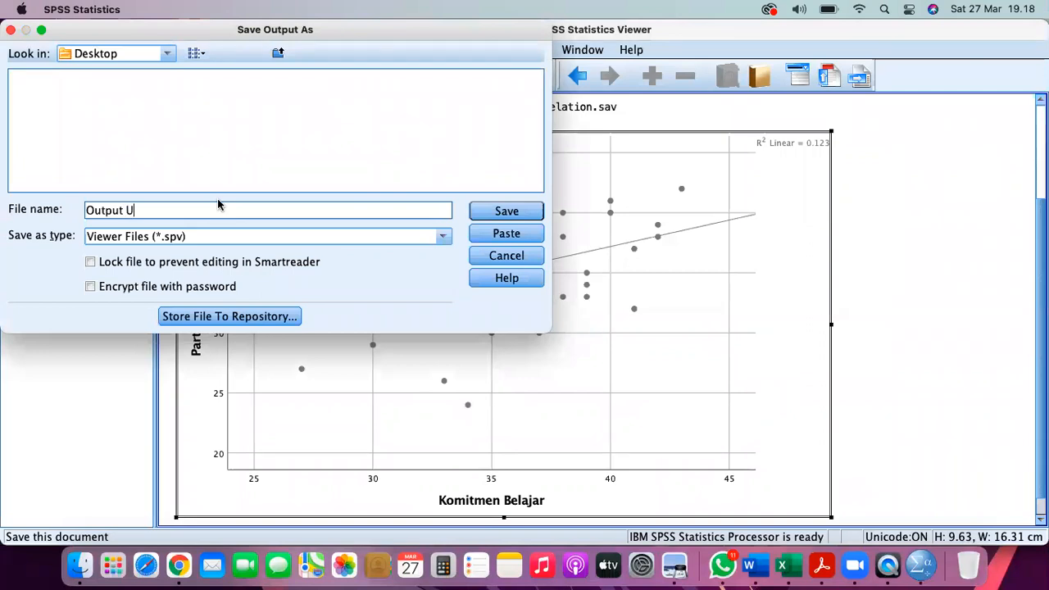
{"action": "type", "text": "Uji Simpel Correlation"}
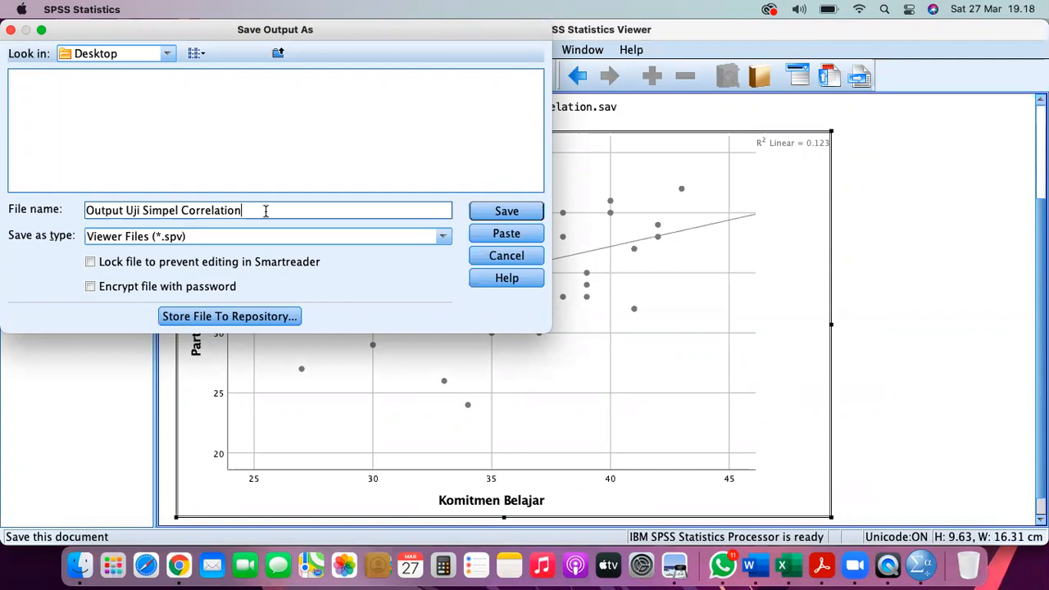
{"action": "left_click", "coordinate": [519, 213]}
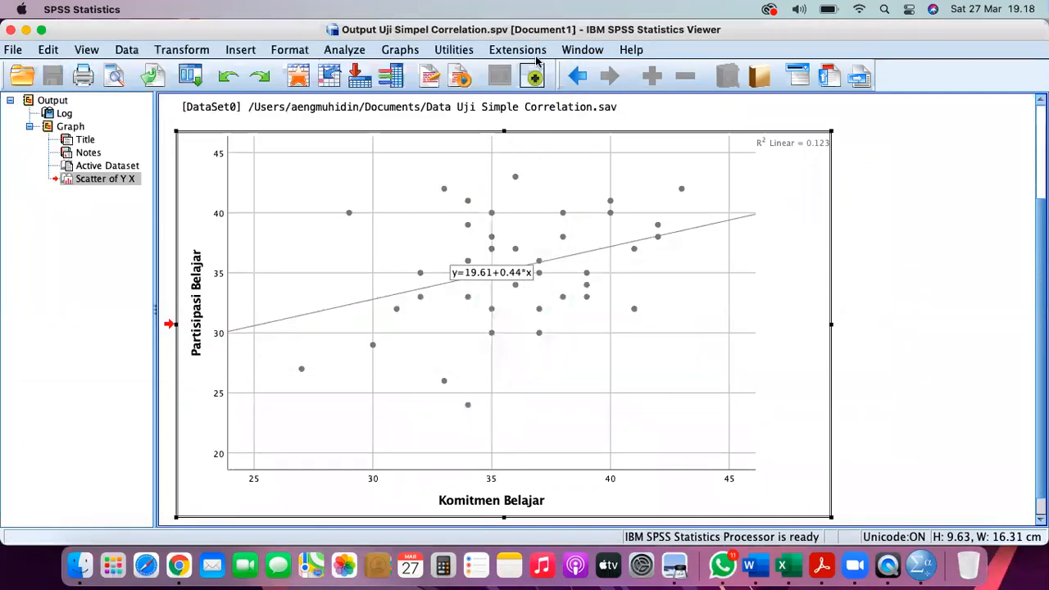
{"action": "left_click", "coordinate": [583, 50]}
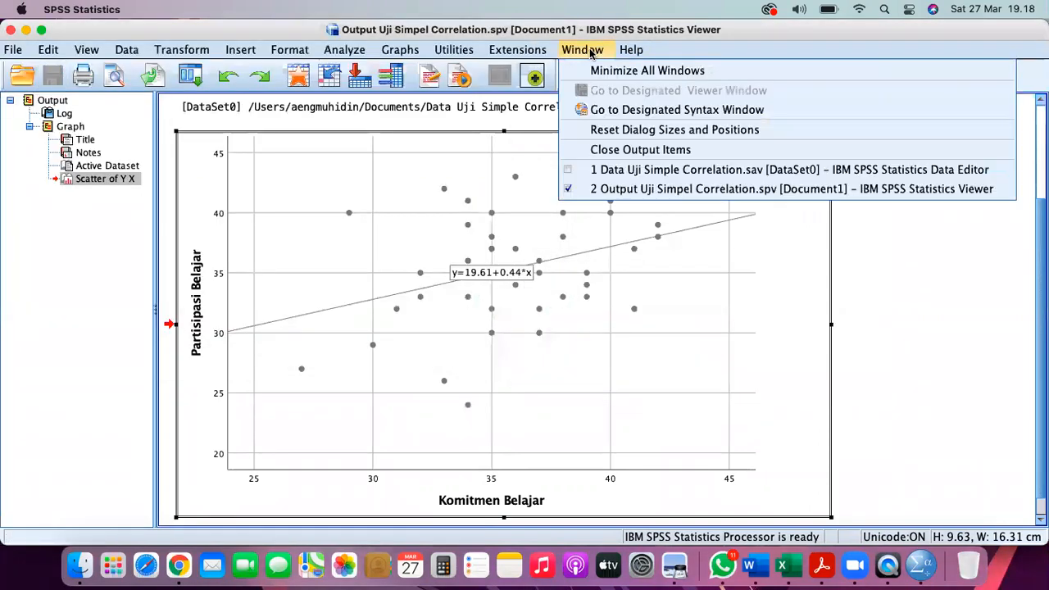
{"action": "left_click", "coordinate": [605, 170]}
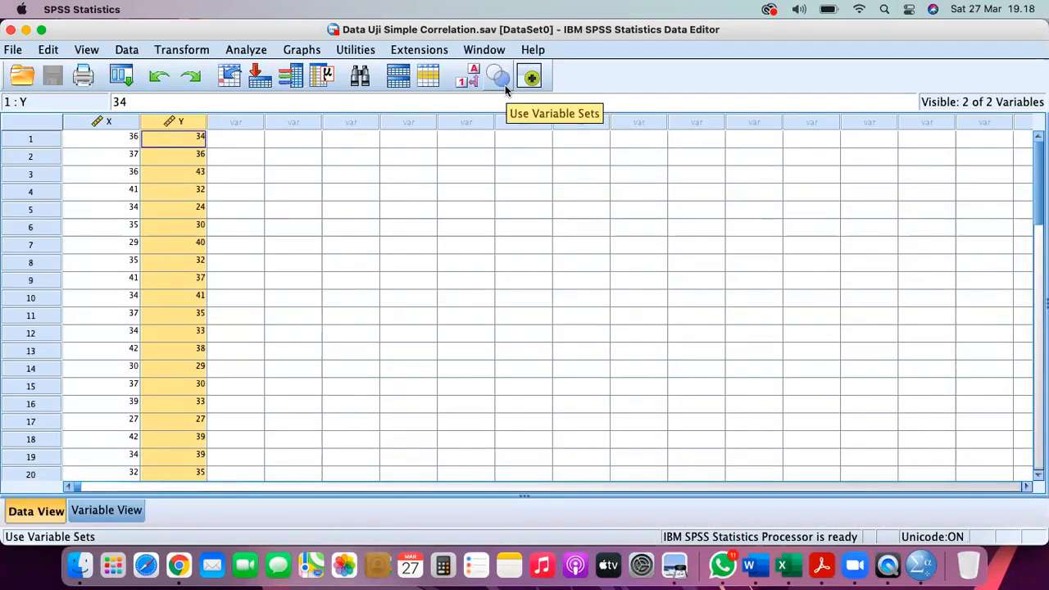
- Start an Explore analysis with X and Y in the Dependent List
{"action": "left_click", "coordinate": [246, 49]}
{"action": "mouse_move", "coordinate": [282, 87]}
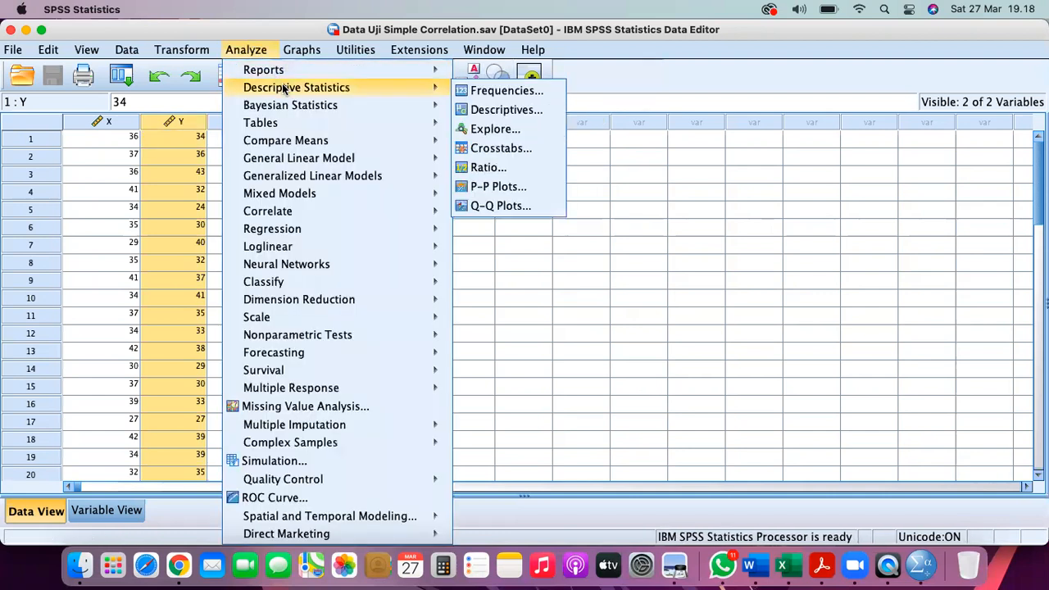
{"action": "left_click", "coordinate": [533, 133]}
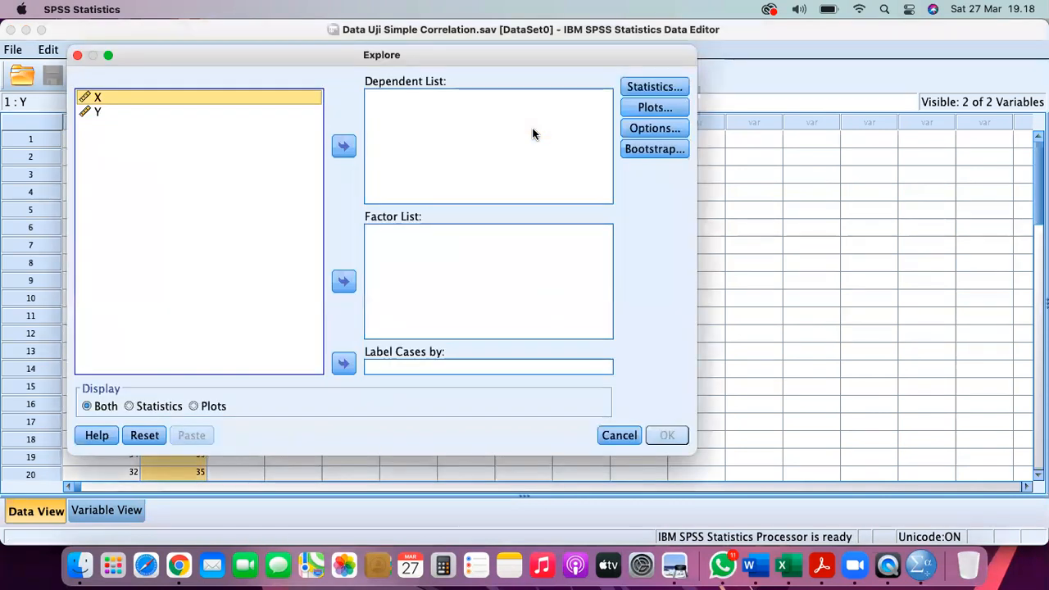
{"action": "left_click", "coordinate": [98, 112], "text": "shift"}
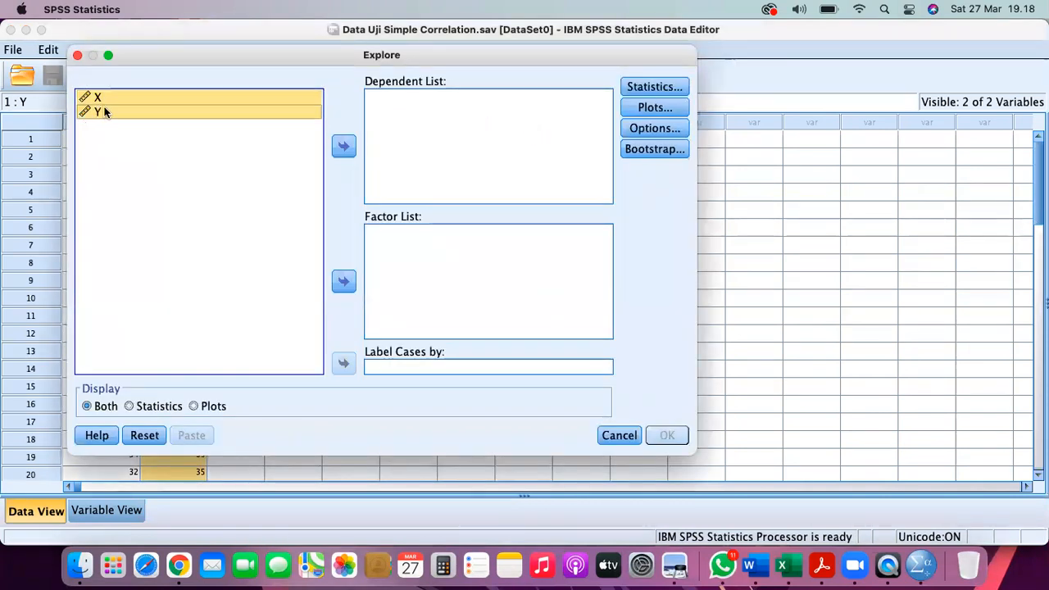
{"action": "left_click", "coordinate": [343, 144]}
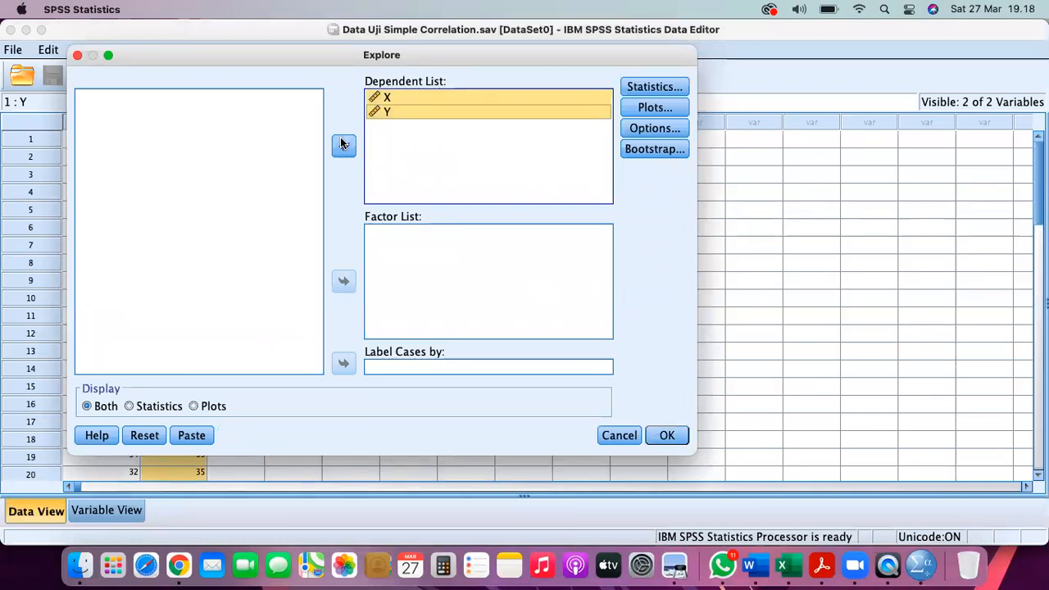
- Turn on histograms and normality plots with tests, then run the Explore analysis
{"action": "left_click", "coordinate": [638, 110]}
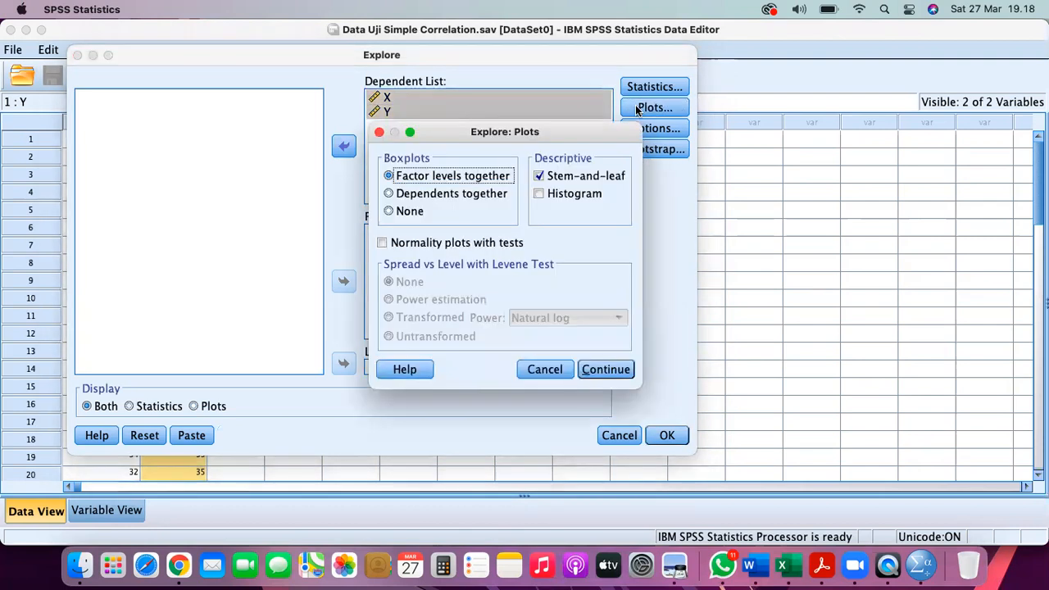
{"action": "left_click", "coordinate": [568, 195]}
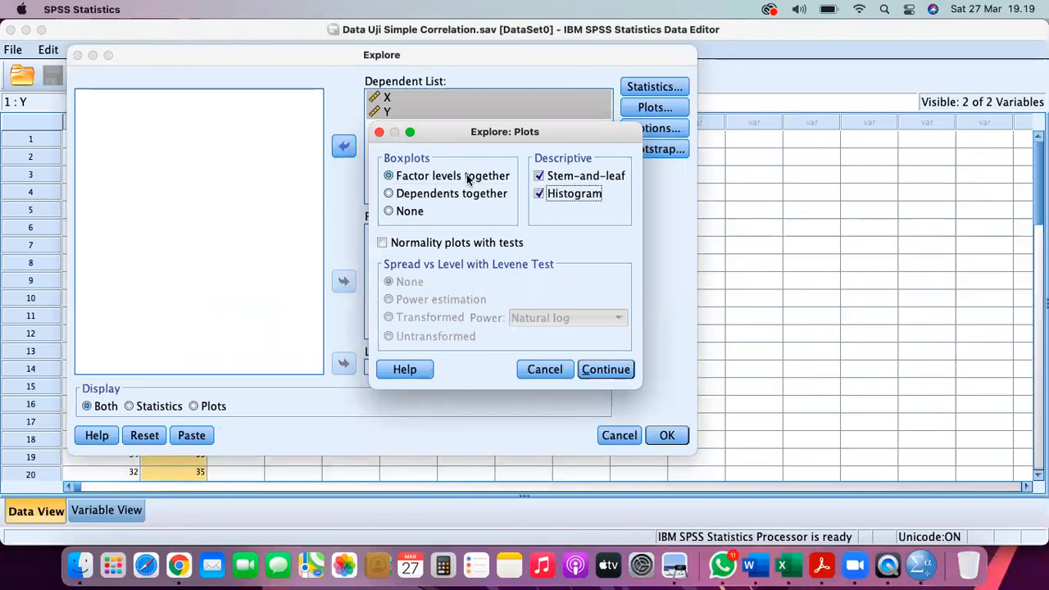
{"action": "left_click", "coordinate": [412, 248]}
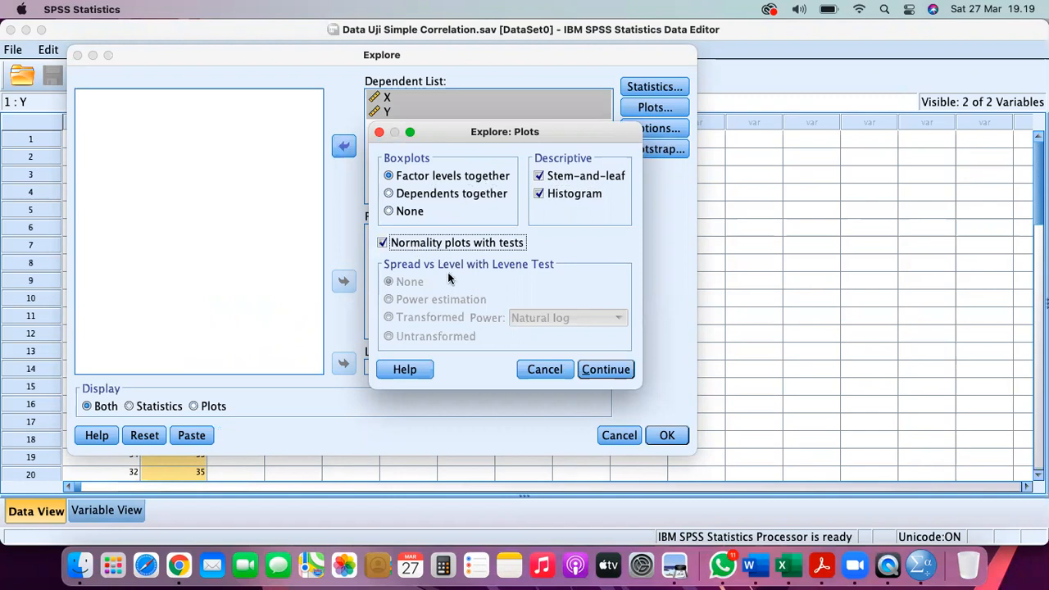
{"action": "left_click", "coordinate": [600, 371]}
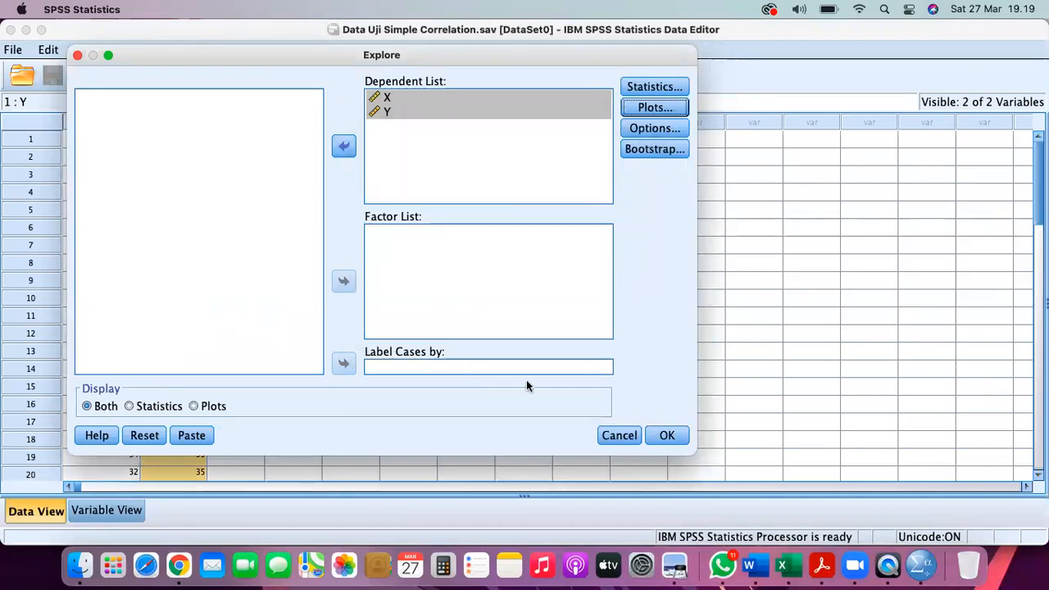
{"action": "left_click", "coordinate": [670, 437]}
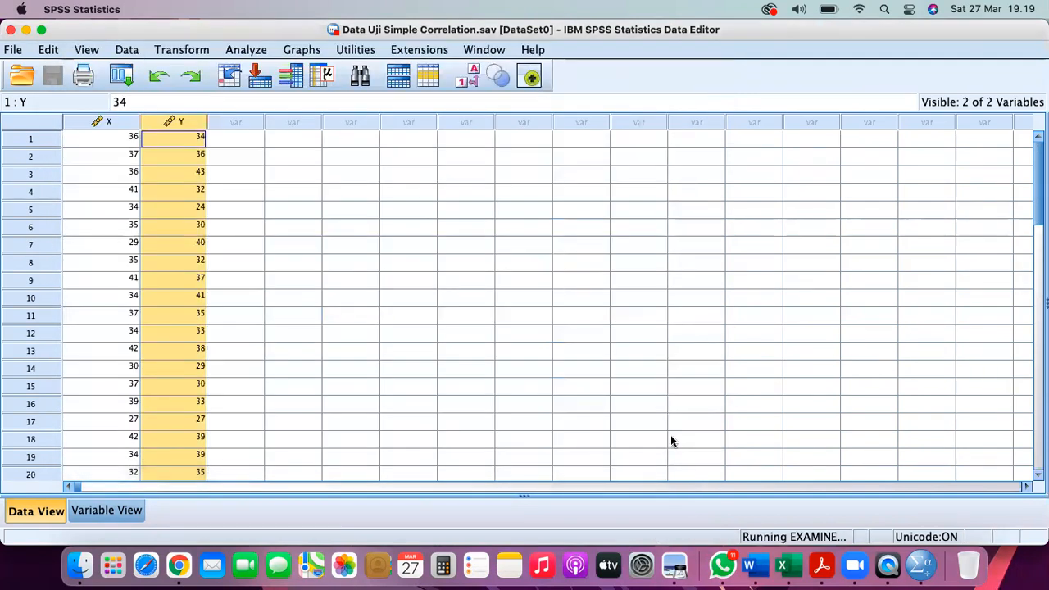
- Switch to the Output Uji Simpel Correlation viewer and select the Komitmen Belajar boxplot
{"action": "left_click", "coordinate": [491, 51]}
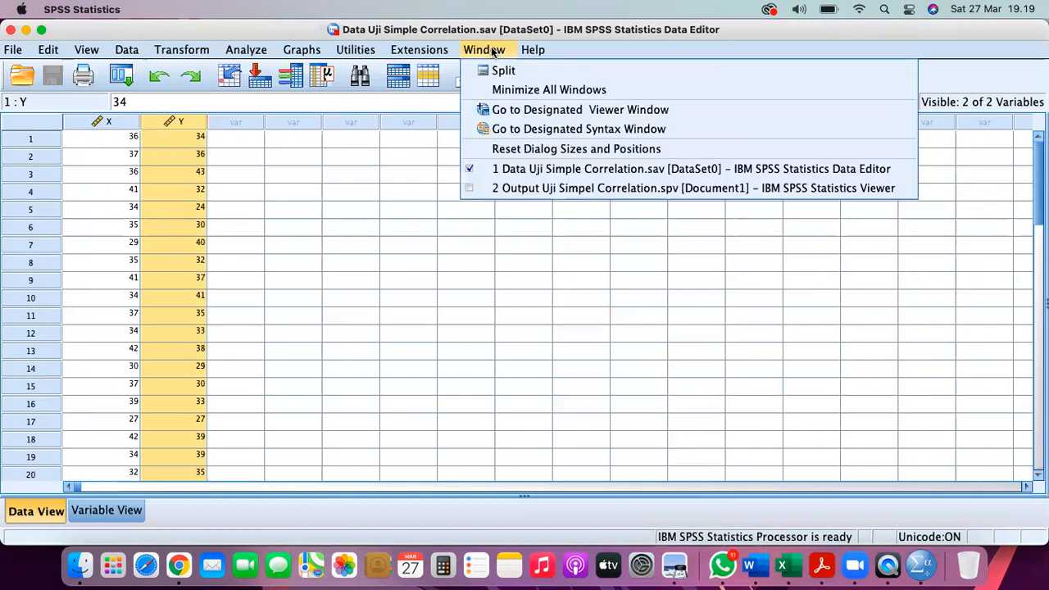
{"action": "left_click", "coordinate": [506, 187]}
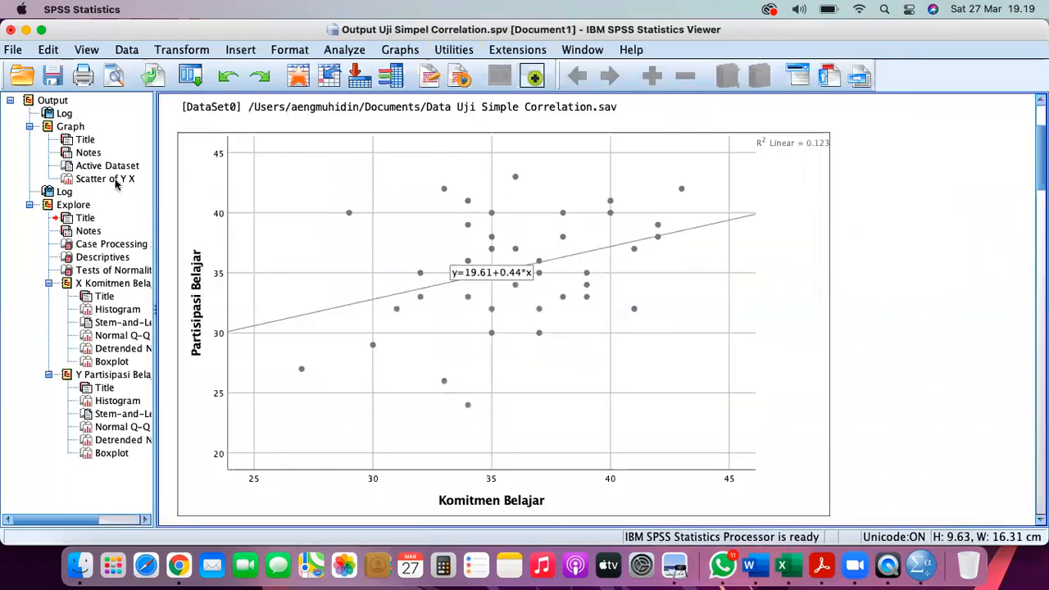
{"action": "left_click", "coordinate": [200, 189]}
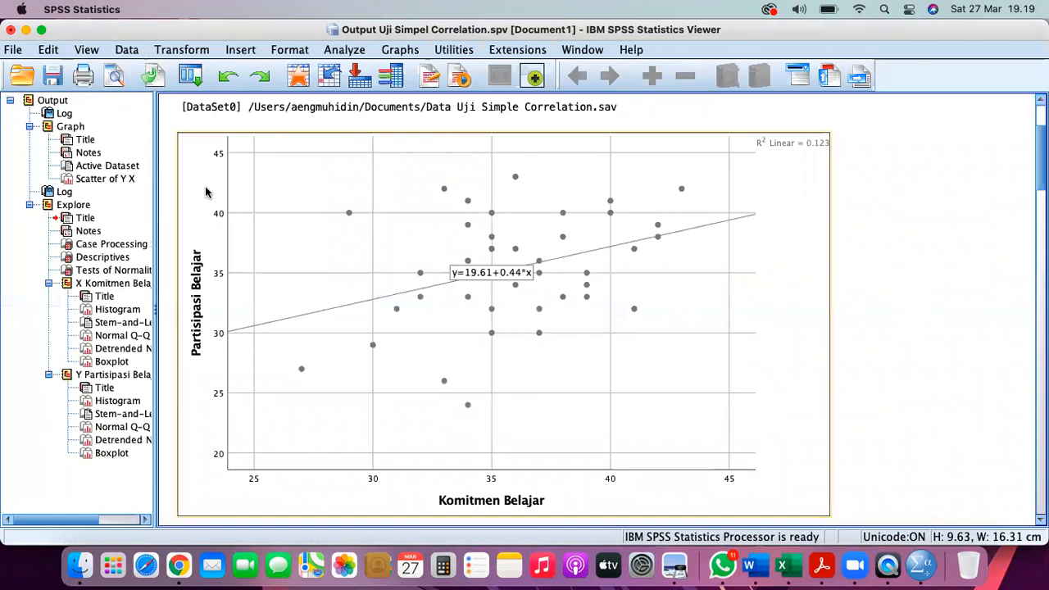
{"action": "left_click", "coordinate": [111, 363]}
{"action": "left_click", "coordinate": [375, 254]}
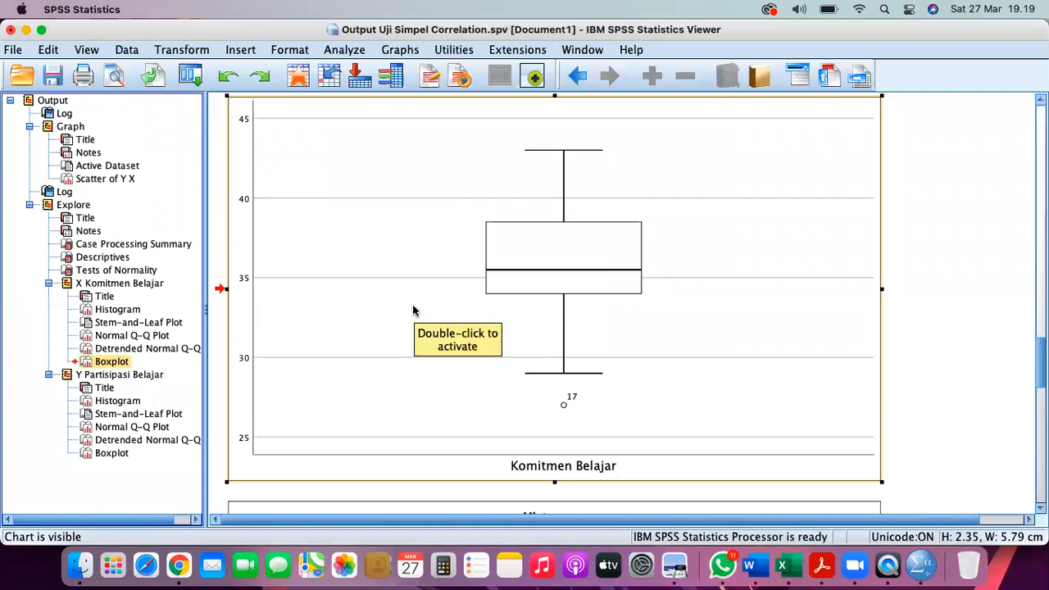
- Compare with the Partisipasi Belajar plots, then copy the Komitmen Belajar boxplot
{"action": "left_click", "coordinate": [119, 453]}
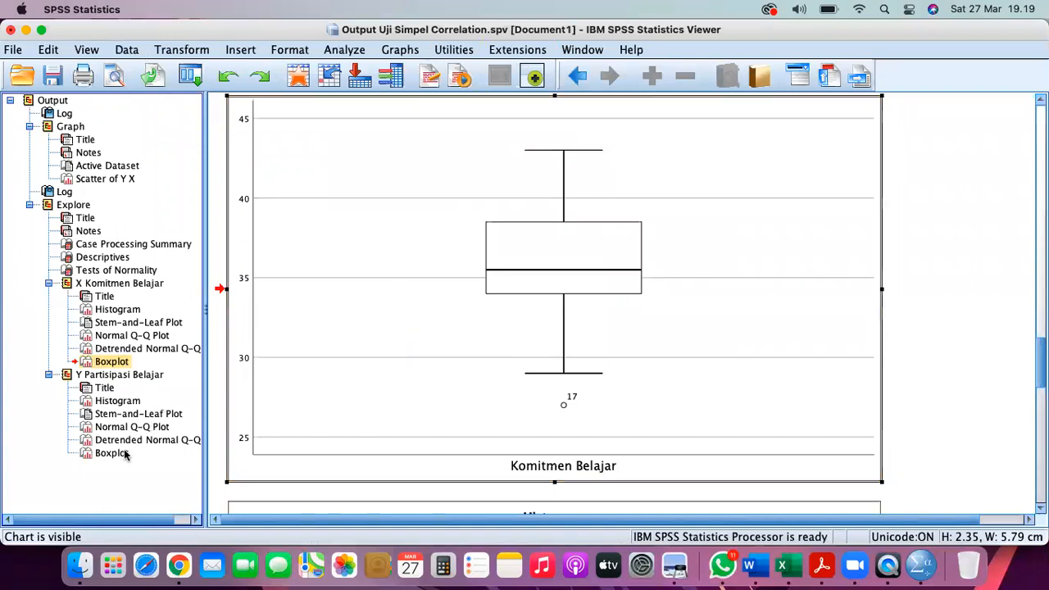
{"action": "scroll", "coordinate": [456, 310], "scroll_direction": "down", "scroll_amount": 10}
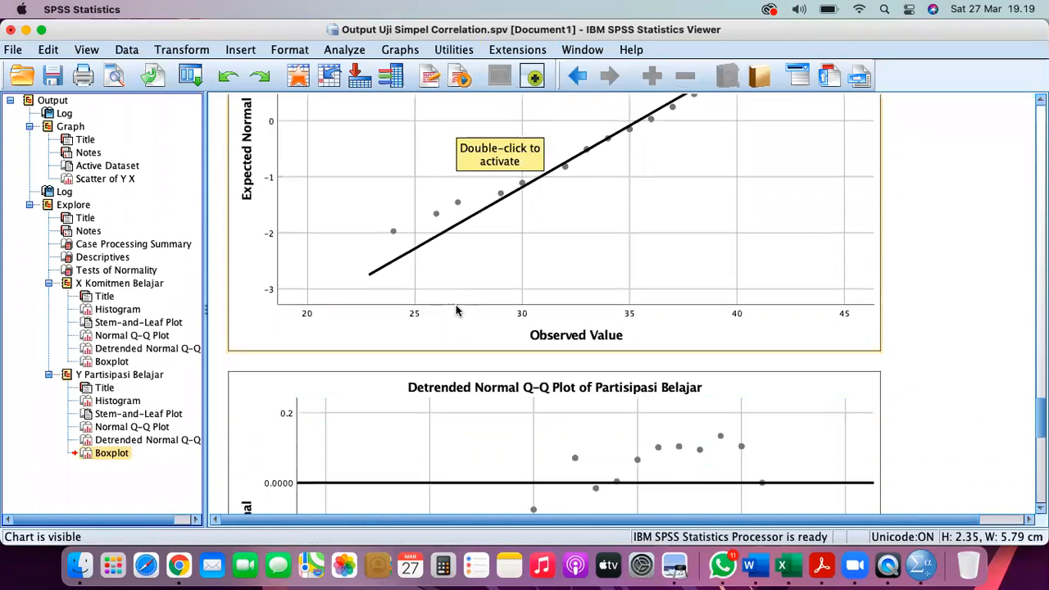
{"action": "left_click", "coordinate": [119, 441]}
{"action": "left_click", "coordinate": [102, 455]}
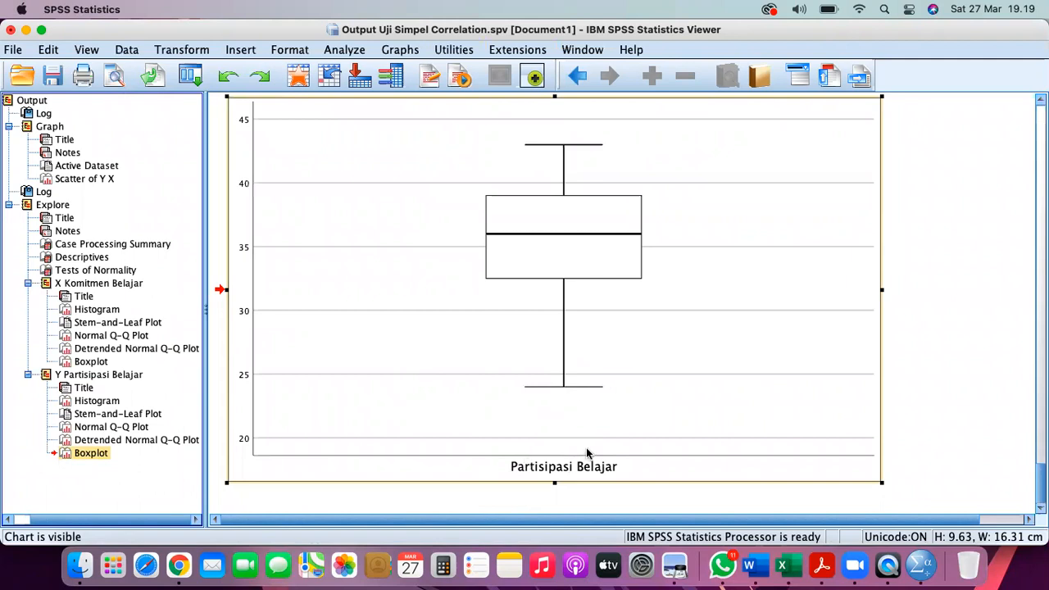
{"action": "left_click", "coordinate": [93, 363]}
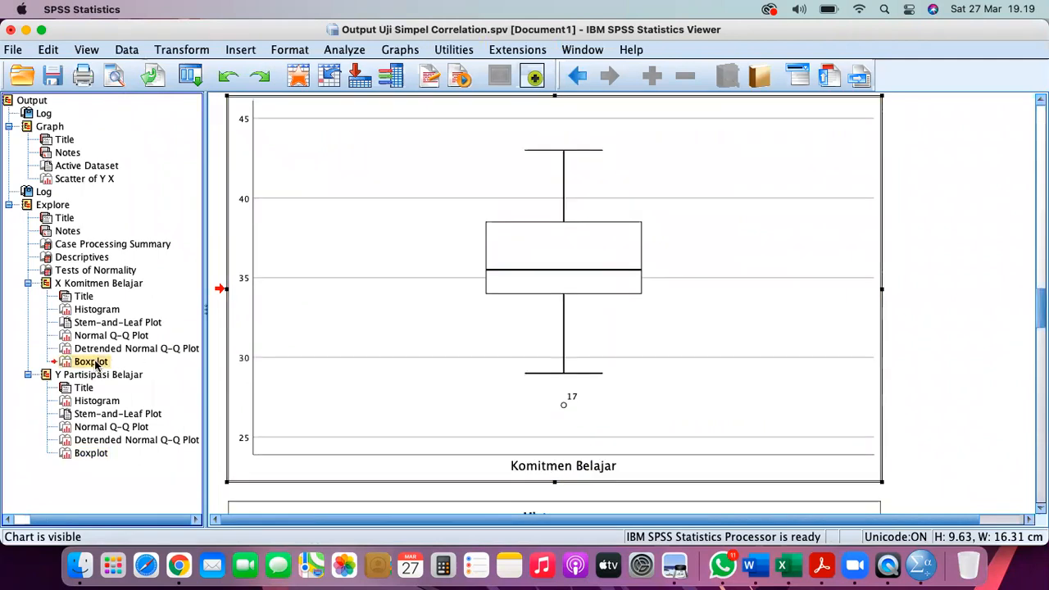
{"action": "right_click", "coordinate": [405, 233]}
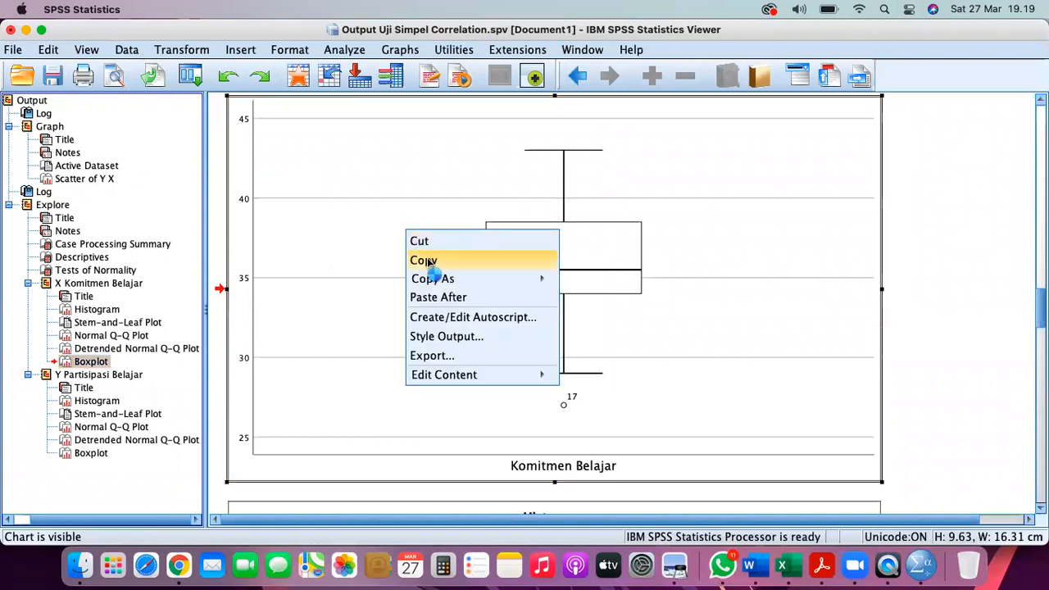
{"action": "left_click", "coordinate": [428, 260]}
- Paste the Komitmen Belajar boxplot on a new line under the 2. Pengecekan Pencilan Data heading
{"action": "left_click", "coordinate": [751, 566]}
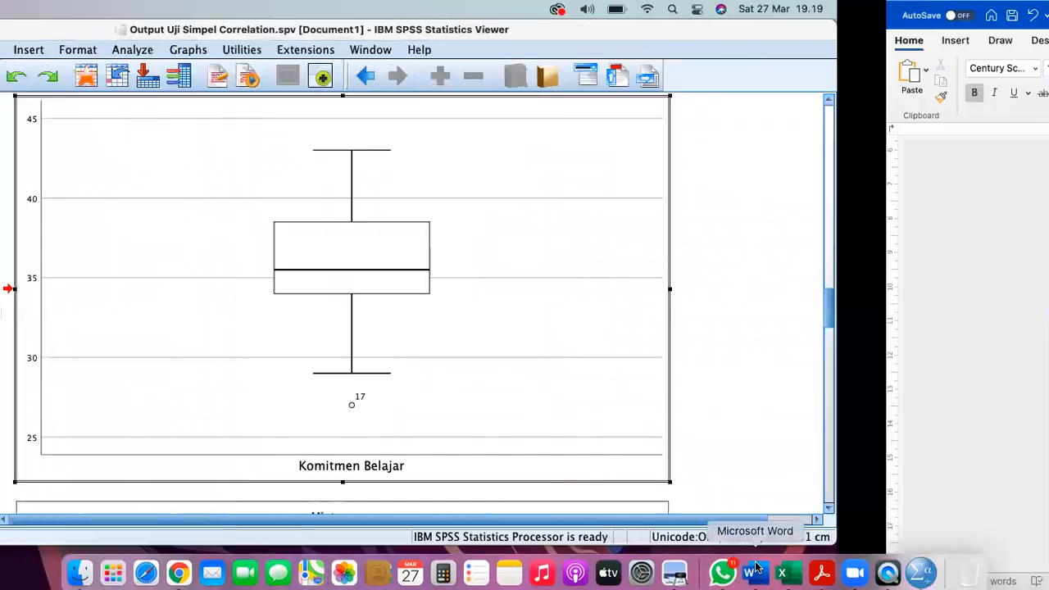
{"action": "scroll", "coordinate": [581, 410], "scroll_direction": "down", "scroll_amount": 2}
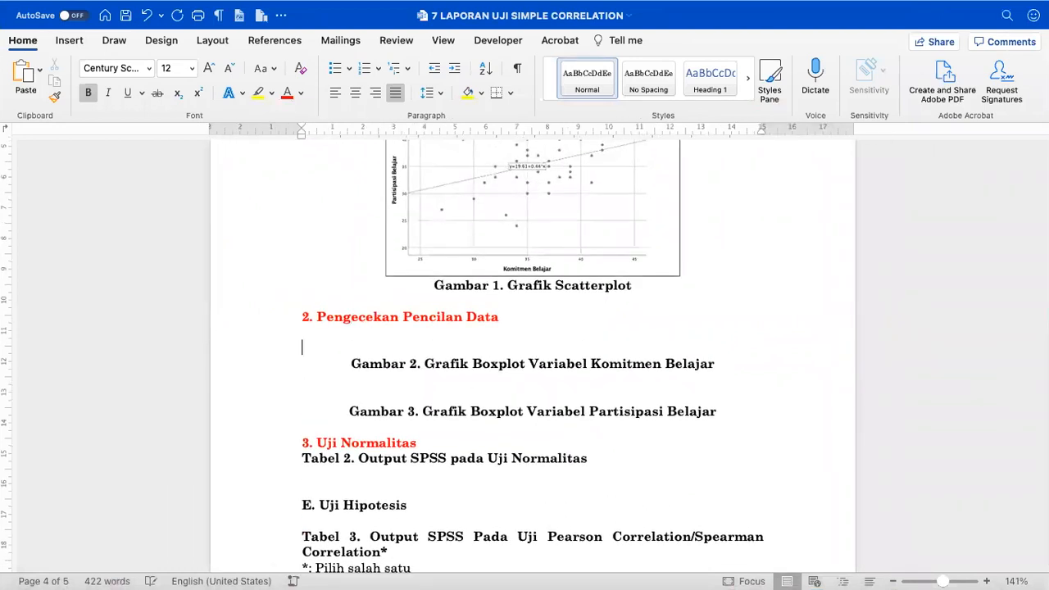
{"action": "key", "text": "Return"}
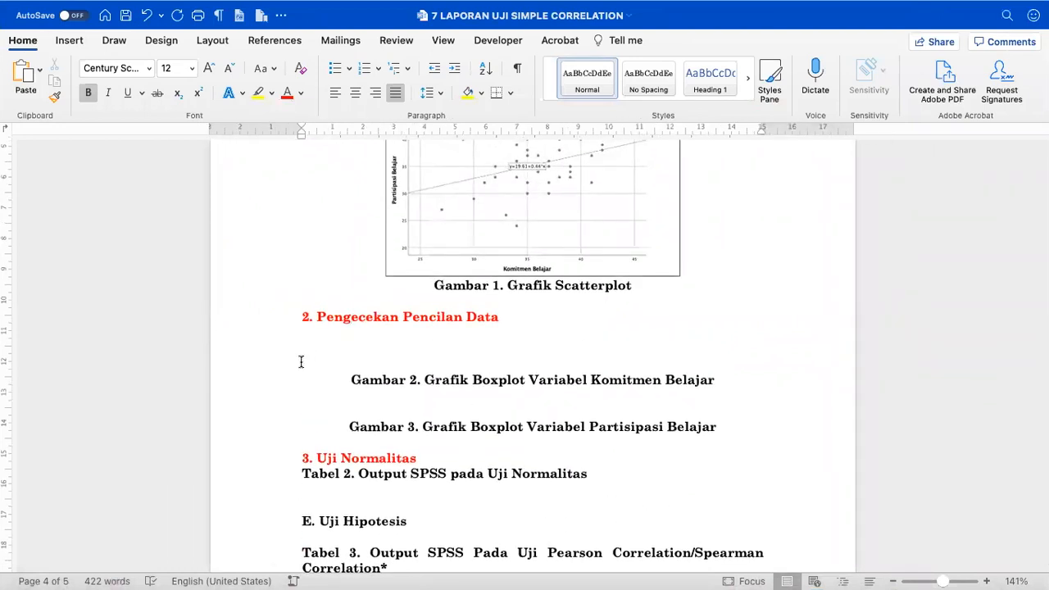
{"action": "key", "text": "cmd+v"}
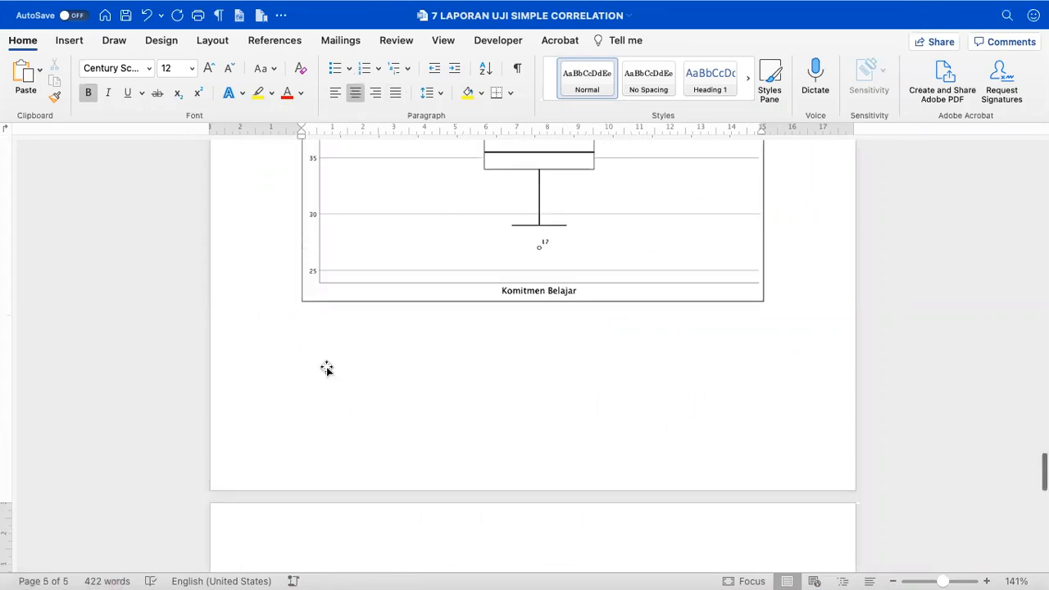
- Try shrinking the boxplot to about two-thirds width, then undo the resize
{"action": "left_click", "coordinate": [344, 290]}
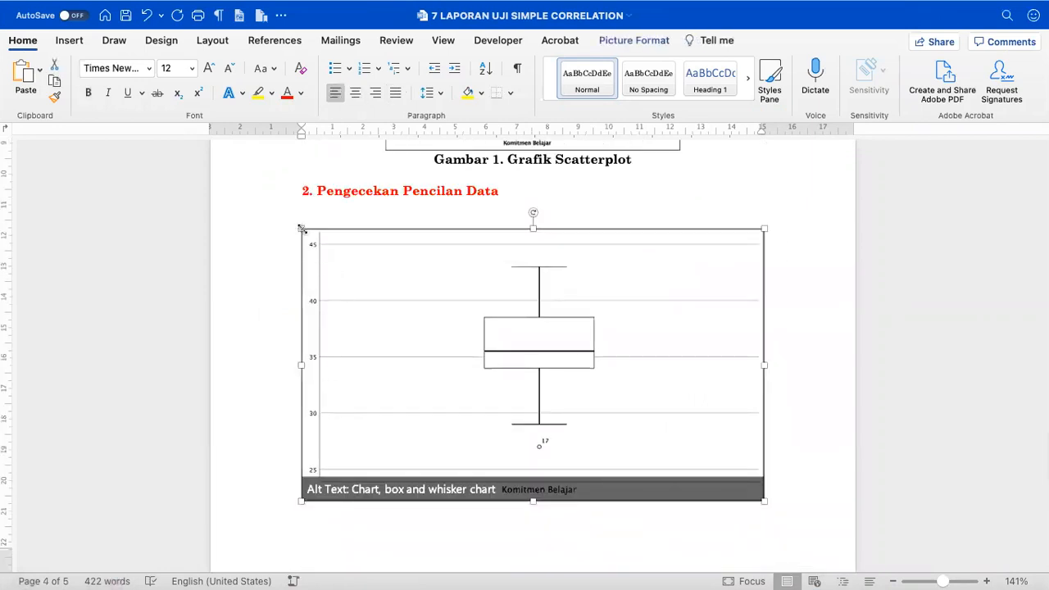
{"action": "left_click_drag", "start_coordinate": [301, 229], "coordinate": [463, 345]}
{"action": "key", "text": "super+z"}
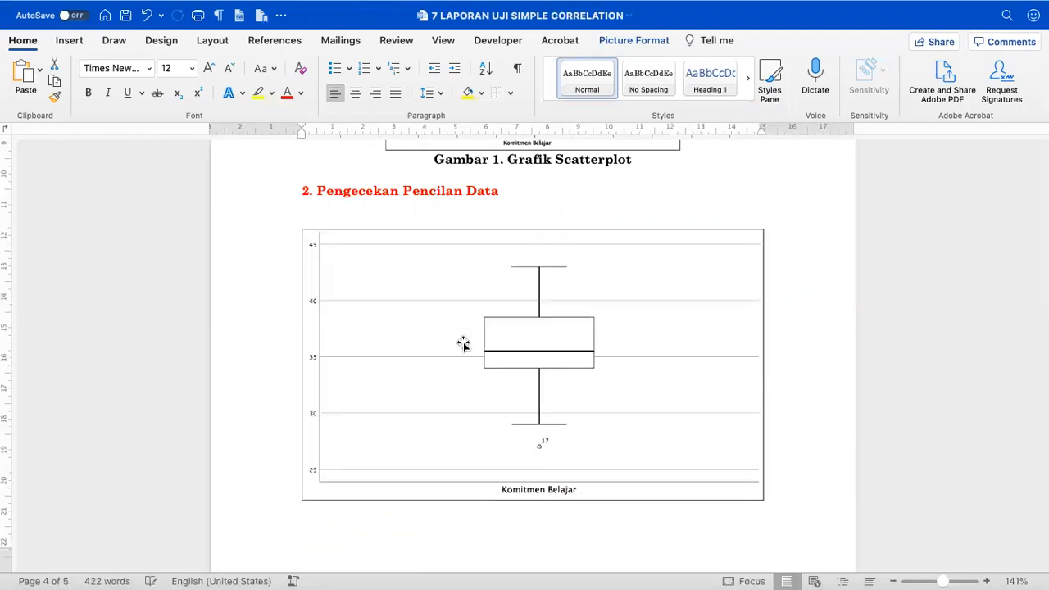
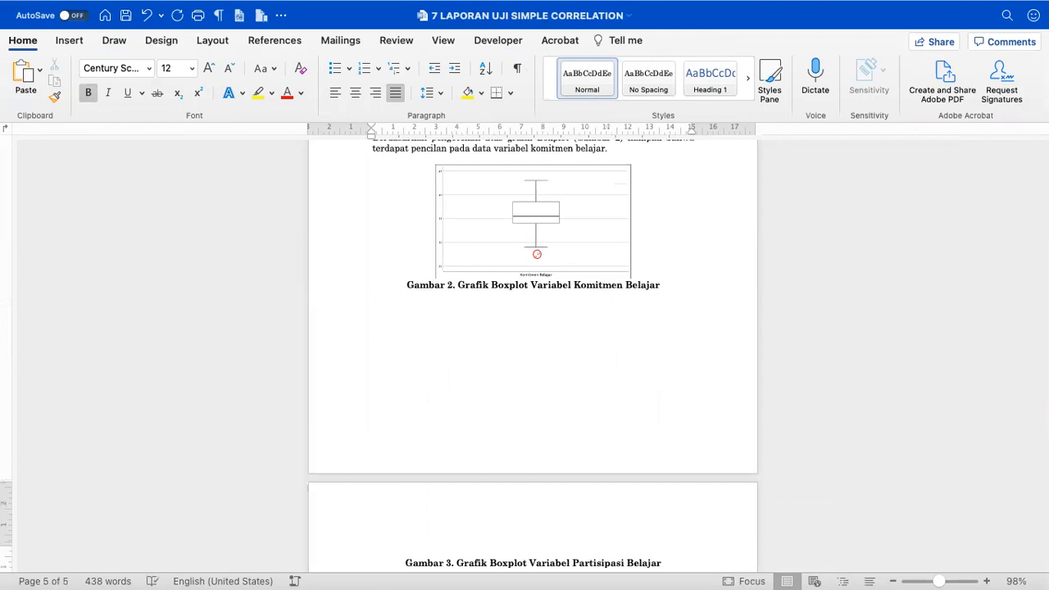
- Switch from the Word report to the IBM SPSS Statistics Viewer with Cmd+Tab
{"action": "key", "text": "super+Tab"}
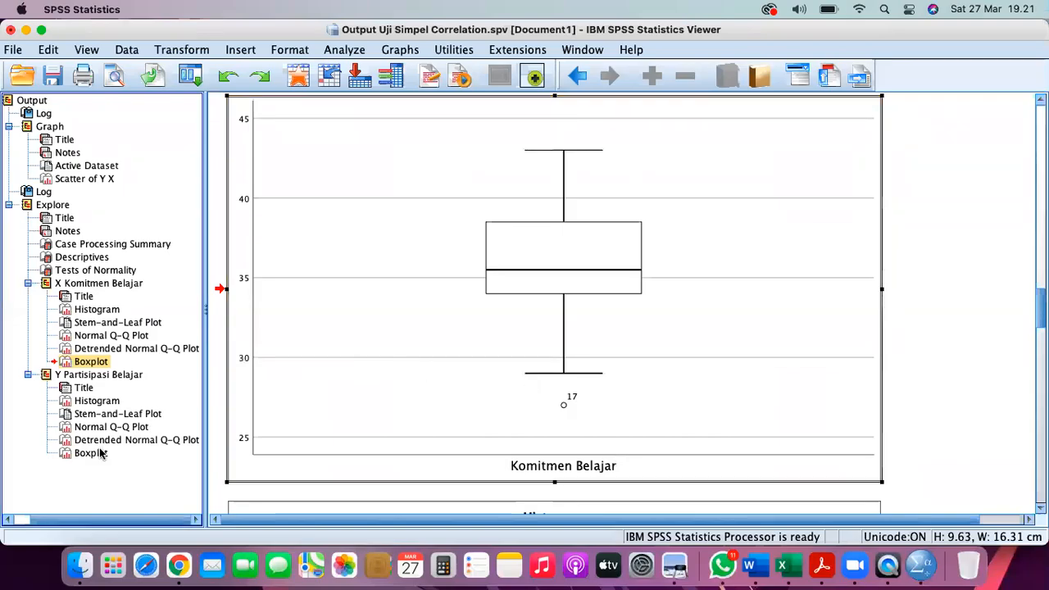
- Copy the Partisipasi Belajar boxplot chart from the SPSS output and go back to Word
{"action": "left_click", "coordinate": [93, 453]}
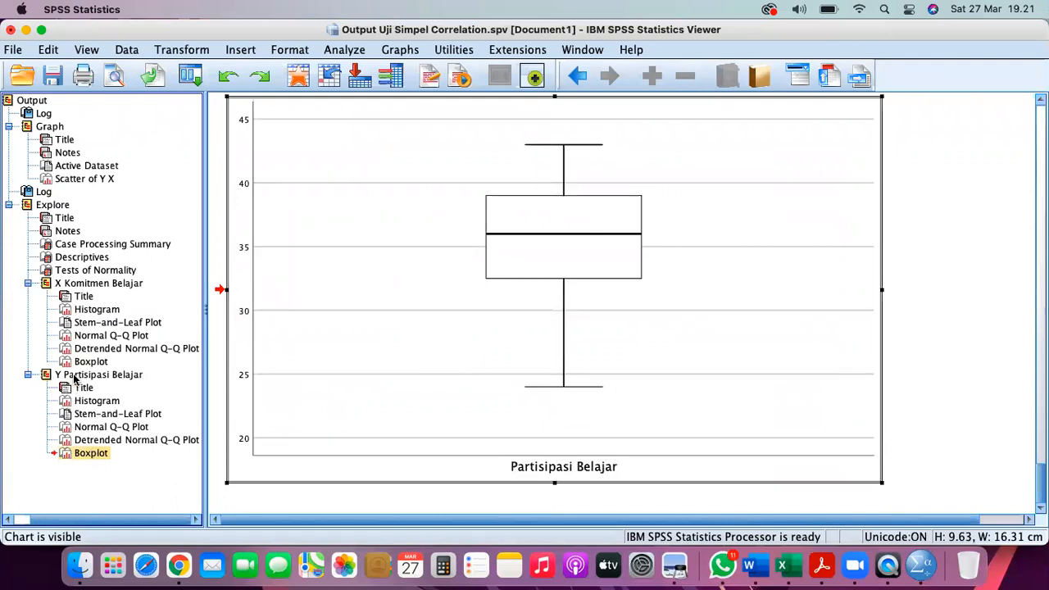
{"action": "left_click", "coordinate": [74, 379]}
{"action": "left_click", "coordinate": [85, 455]}
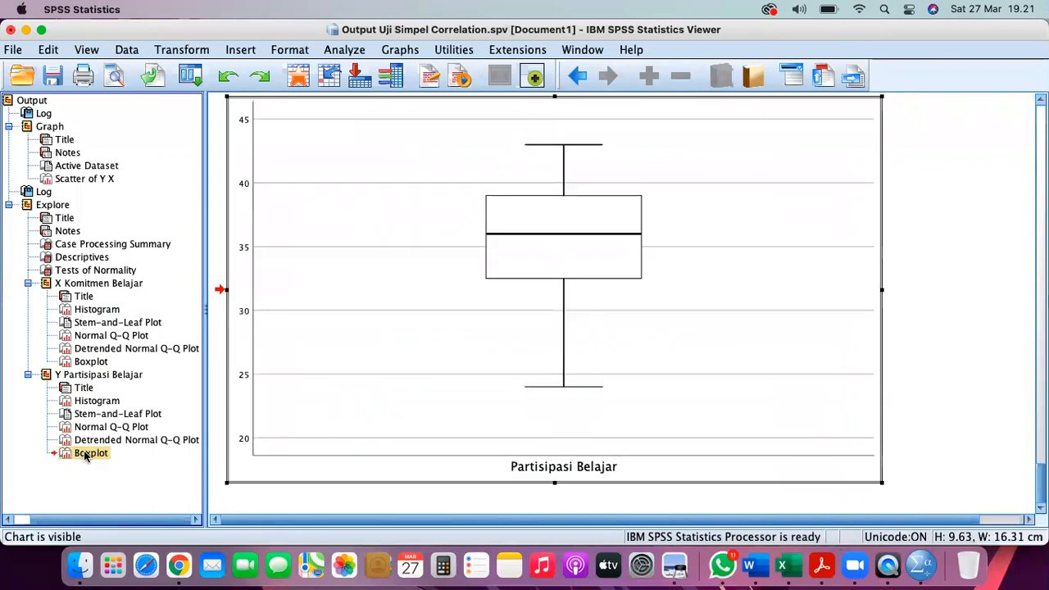
{"action": "right_click", "coordinate": [356, 200]}
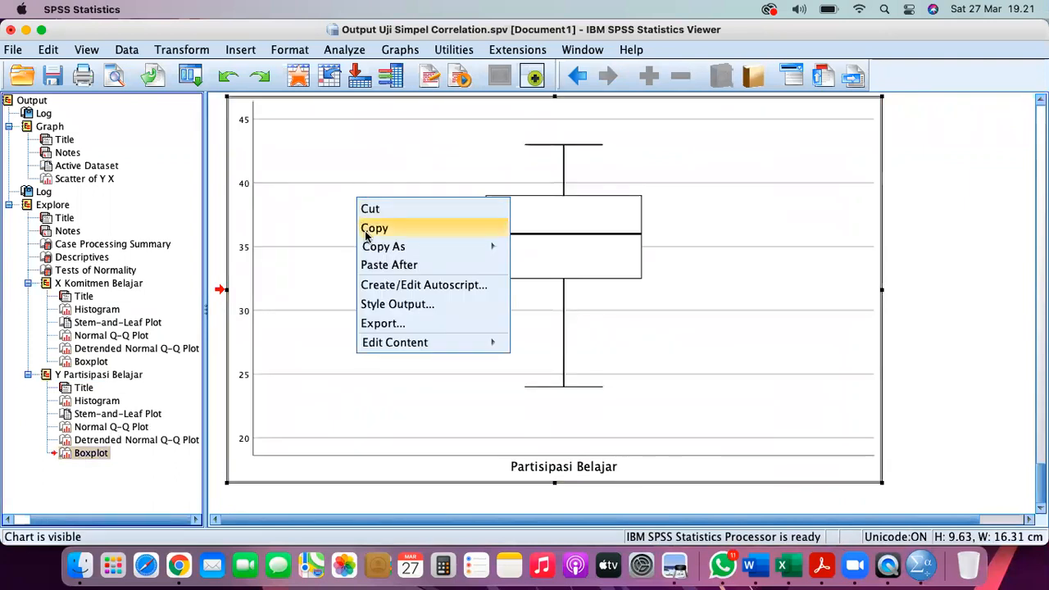
{"action": "left_click", "coordinate": [367, 230]}
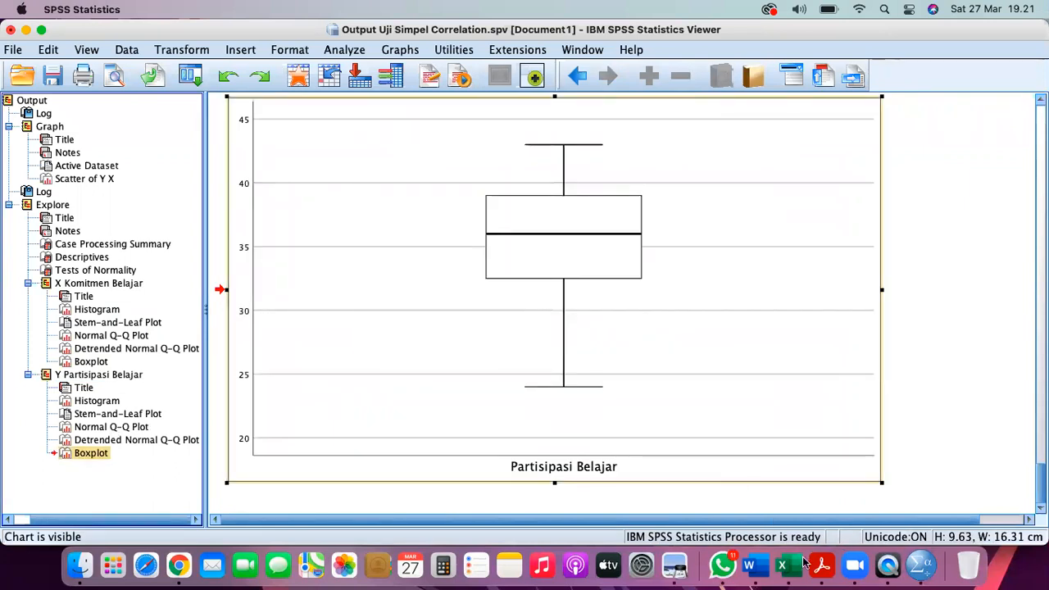
{"action": "left_click", "coordinate": [755, 565]}
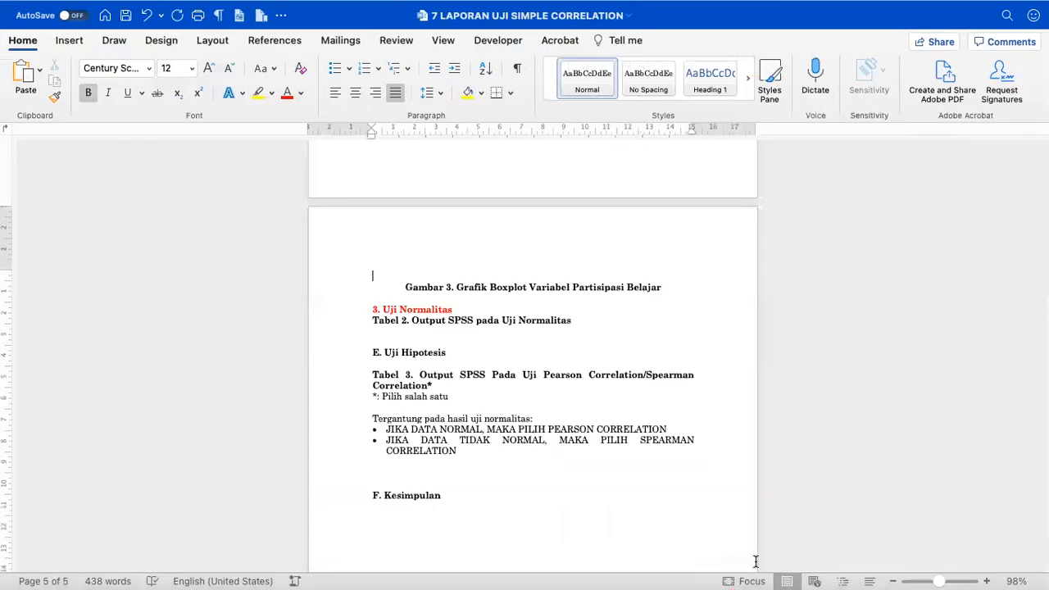
- Paste the Partisipasi Belajar boxplot above the Gambar 3 caption, shrink it and centre it
{"action": "scroll", "coordinate": [570, 435], "scroll_direction": "up", "scroll_amount": 5}
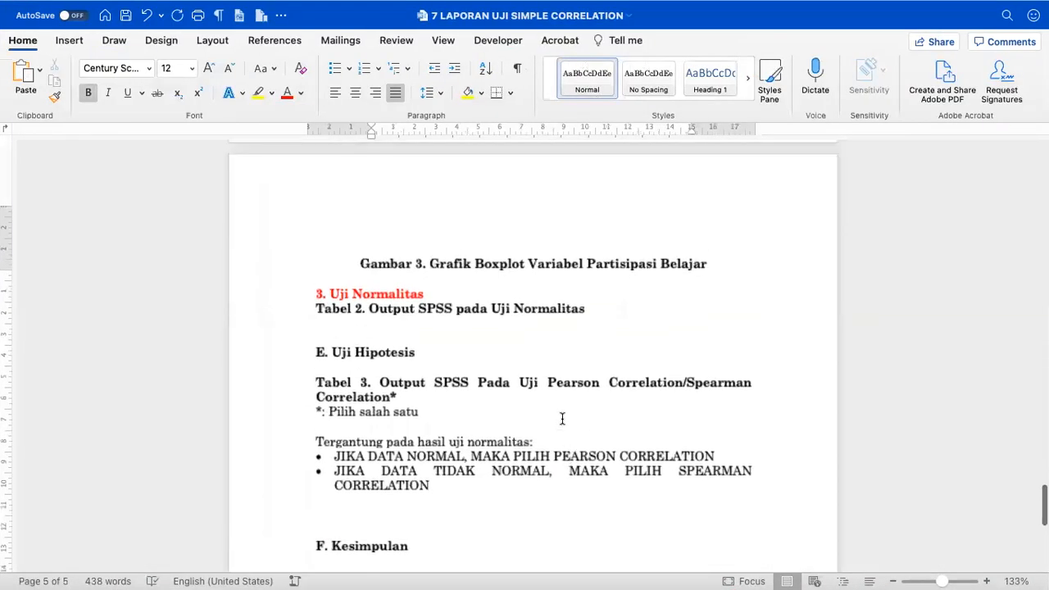
{"action": "key", "text": "super+v"}
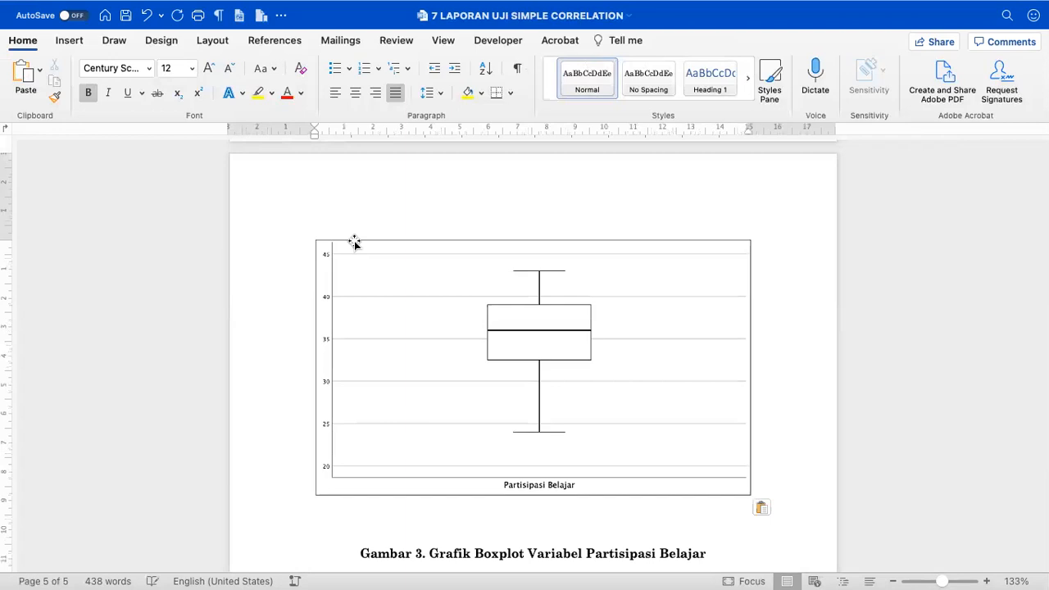
{"action": "left_click", "coordinate": [354, 241]}
{"action": "left_click_drag", "start_coordinate": [312, 239], "coordinate": [472, 331]}
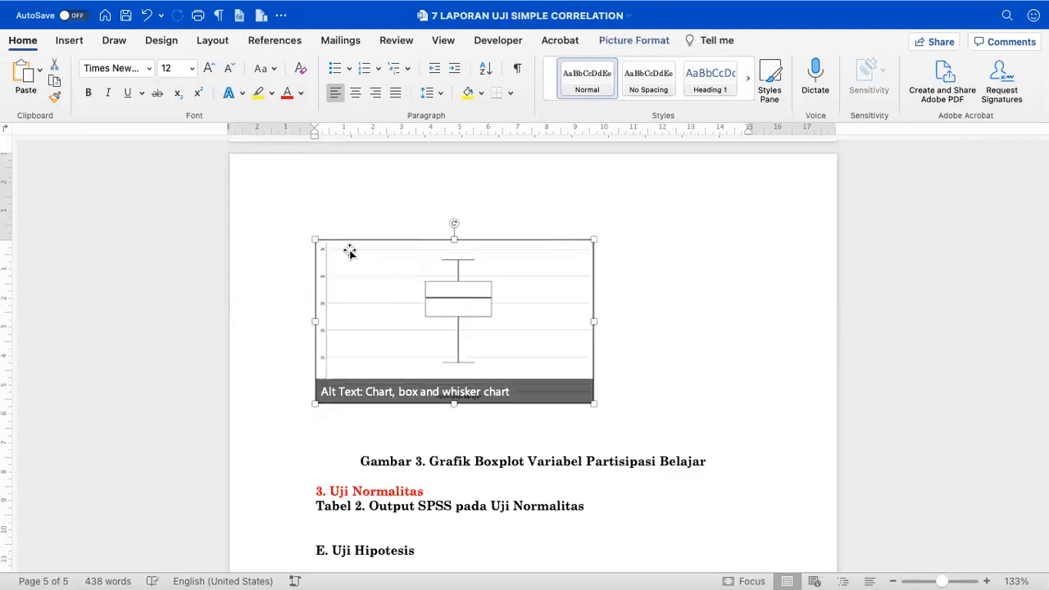
{"action": "key", "text": "super+e"}
- Leave header editing and toggle the white space between pages off and back on
{"action": "scroll", "coordinate": [351, 249], "scroll_direction": "up", "scroll_amount": 3}
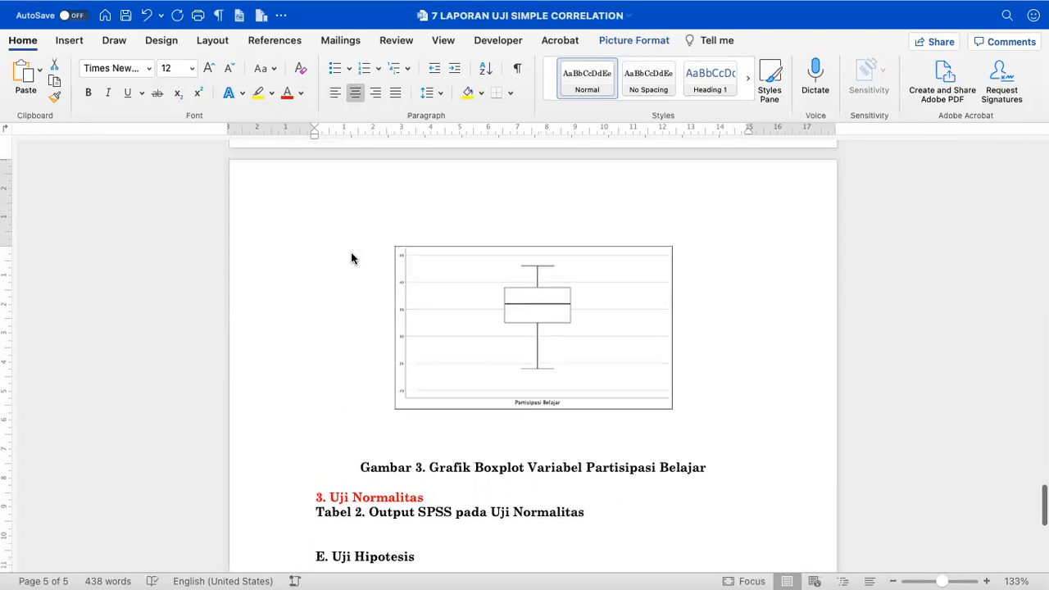
{"action": "double_click", "coordinate": [367, 240]}
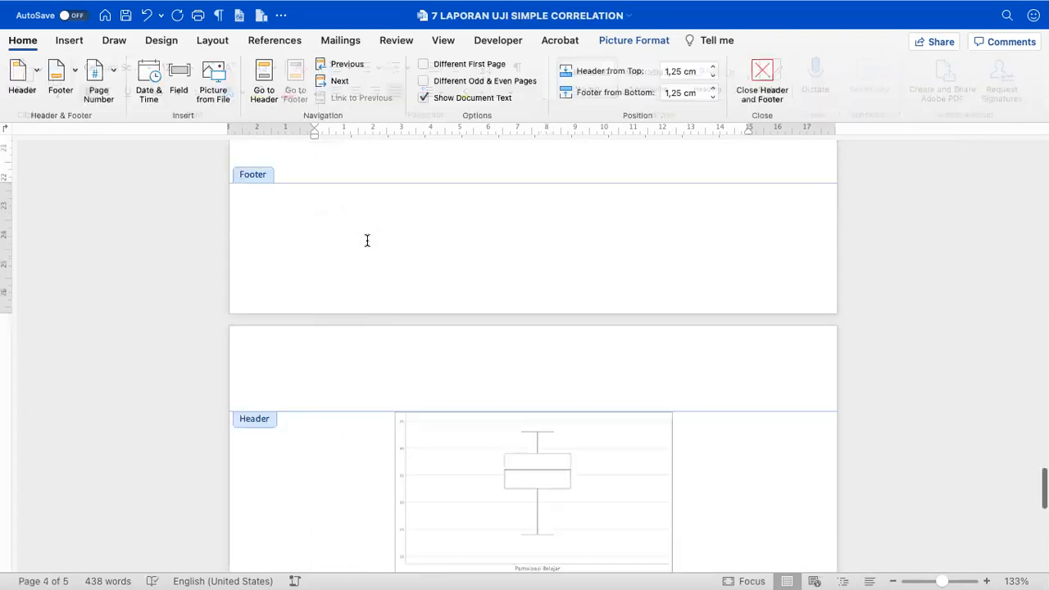
{"action": "left_click", "coordinate": [764, 70]}
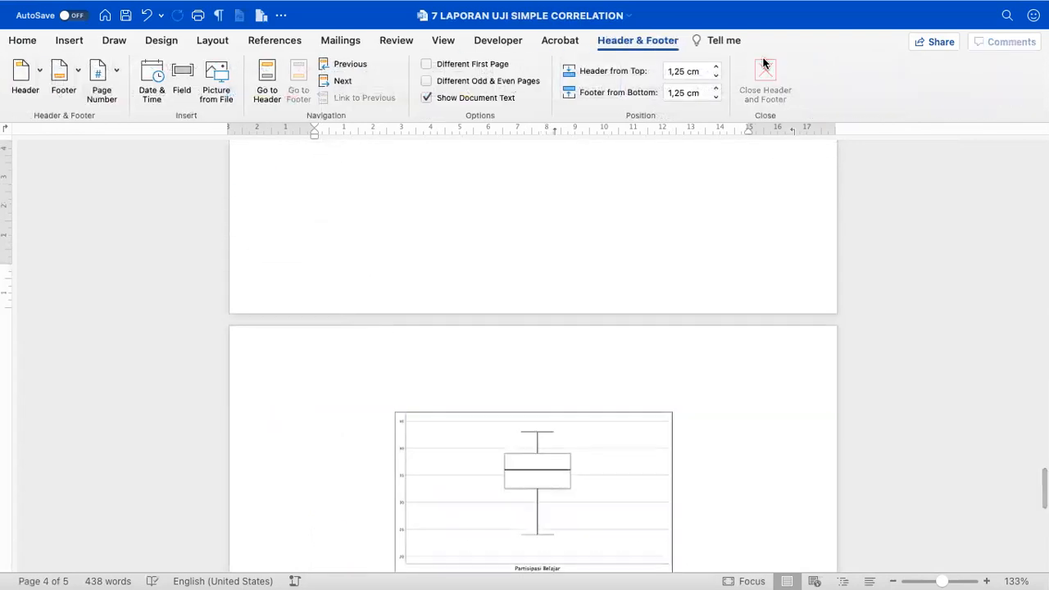
{"action": "double_click", "coordinate": [447, 322]}
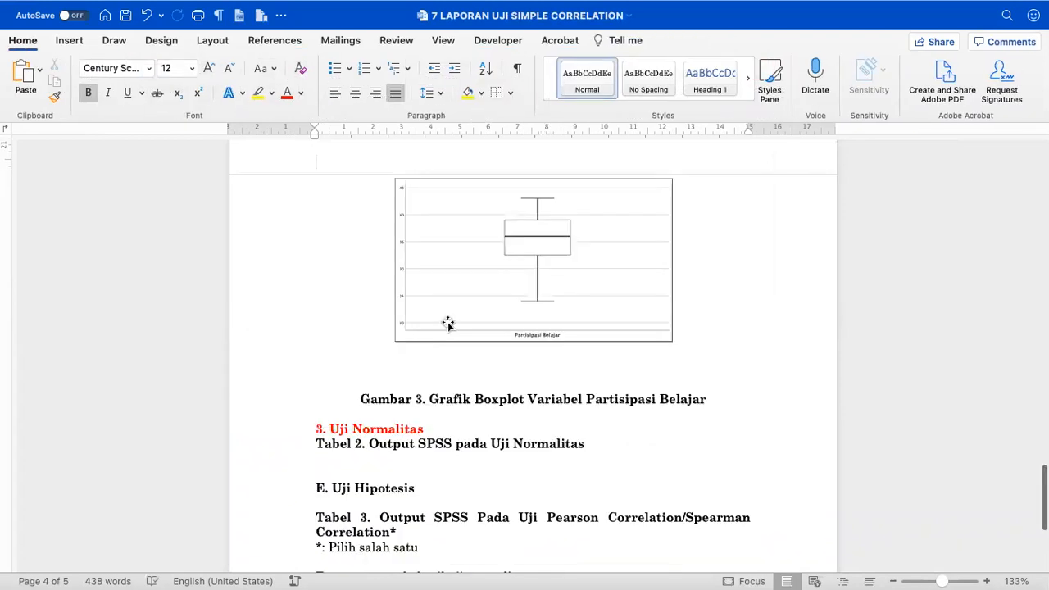
{"action": "scroll", "coordinate": [448, 322], "scroll_direction": "up", "scroll_amount": 4}
{"action": "scroll", "coordinate": [448, 322], "scroll_direction": "down", "scroll_amount": 2}
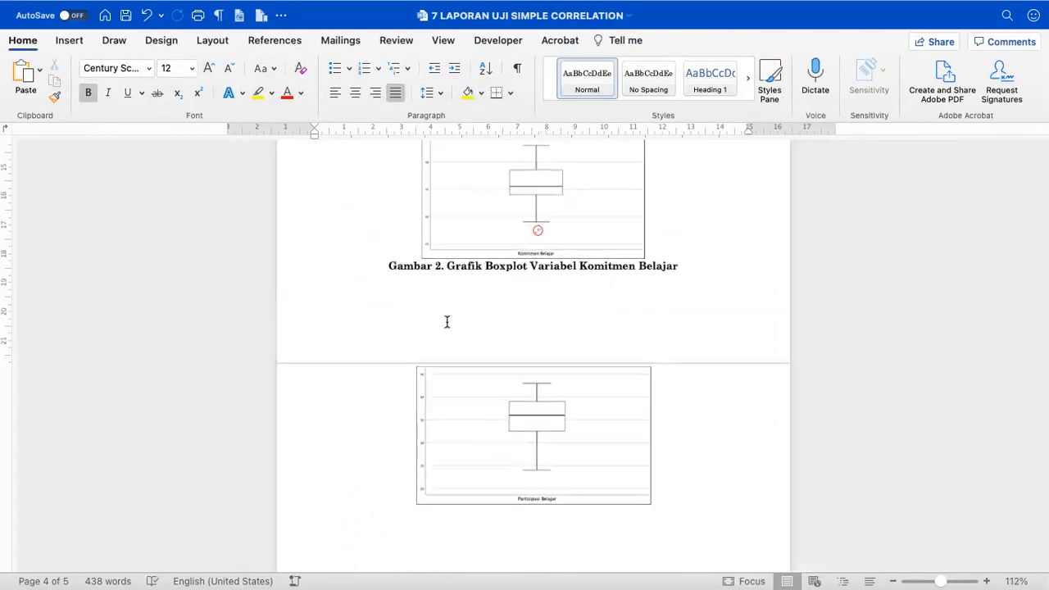
{"action": "scroll", "coordinate": [447, 322], "scroll_direction": "up", "scroll_amount": 2}
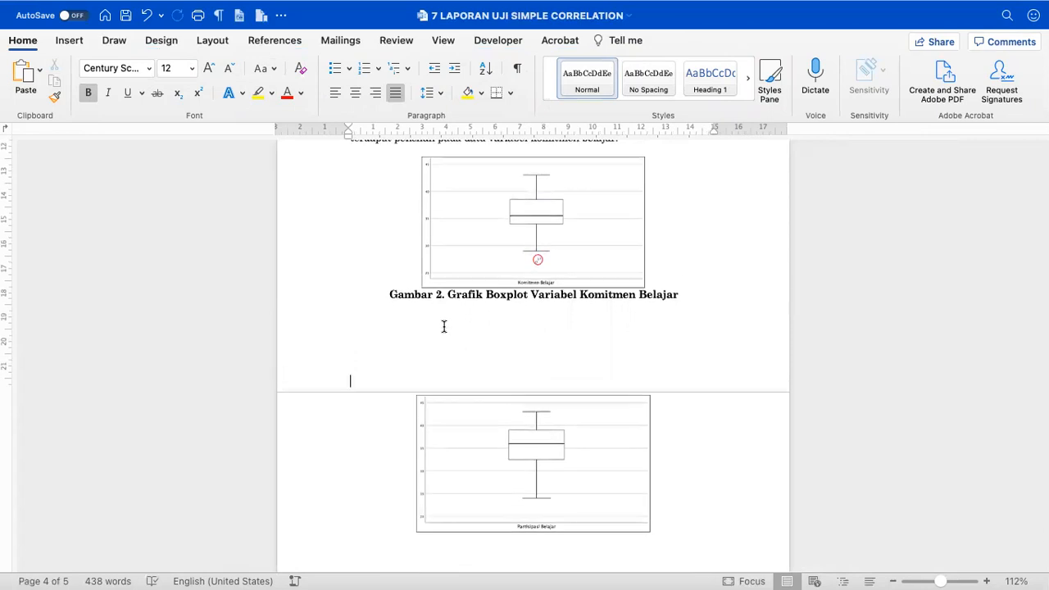
{"action": "scroll", "coordinate": [443, 326], "scroll_direction": "up", "scroll_amount": 2}
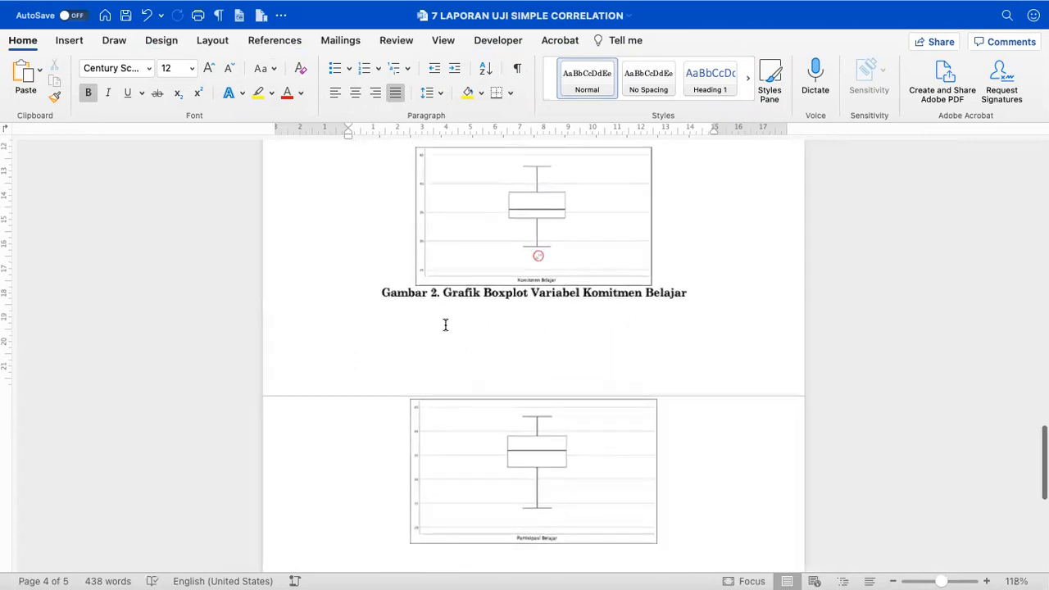
{"action": "double_click", "coordinate": [334, 392]}
{"action": "scroll", "coordinate": [333, 386], "scroll_direction": "up", "scroll_amount": 5}
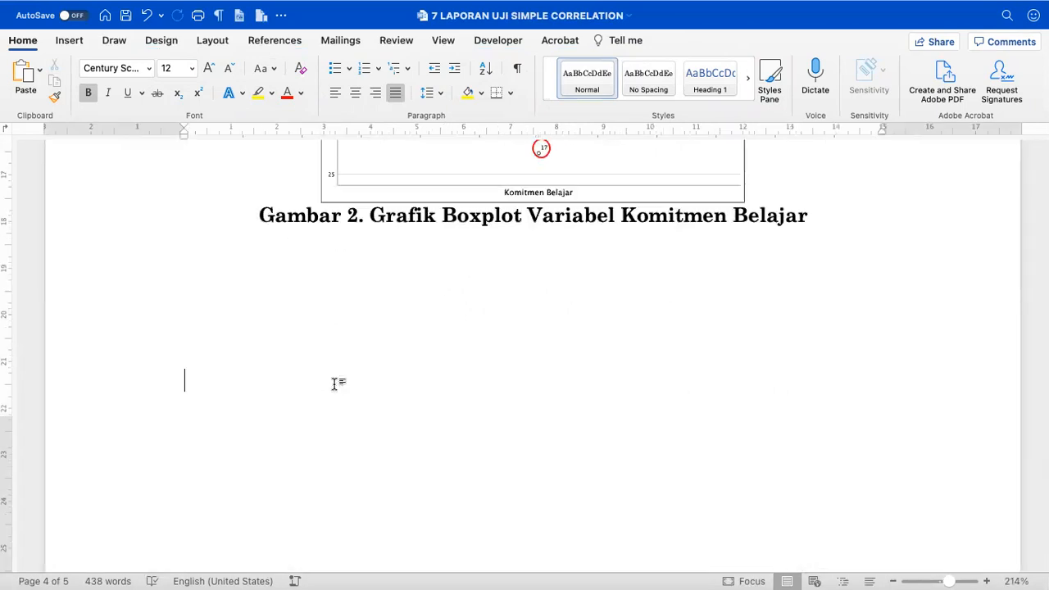
{"action": "scroll", "coordinate": [335, 383], "scroll_direction": "down", "scroll_amount": 5}
{"action": "scroll", "coordinate": [335, 384], "scroll_direction": "up", "scroll_amount": 5}
{"action": "scroll", "coordinate": [334, 384], "scroll_direction": "down", "scroll_amount": 5}
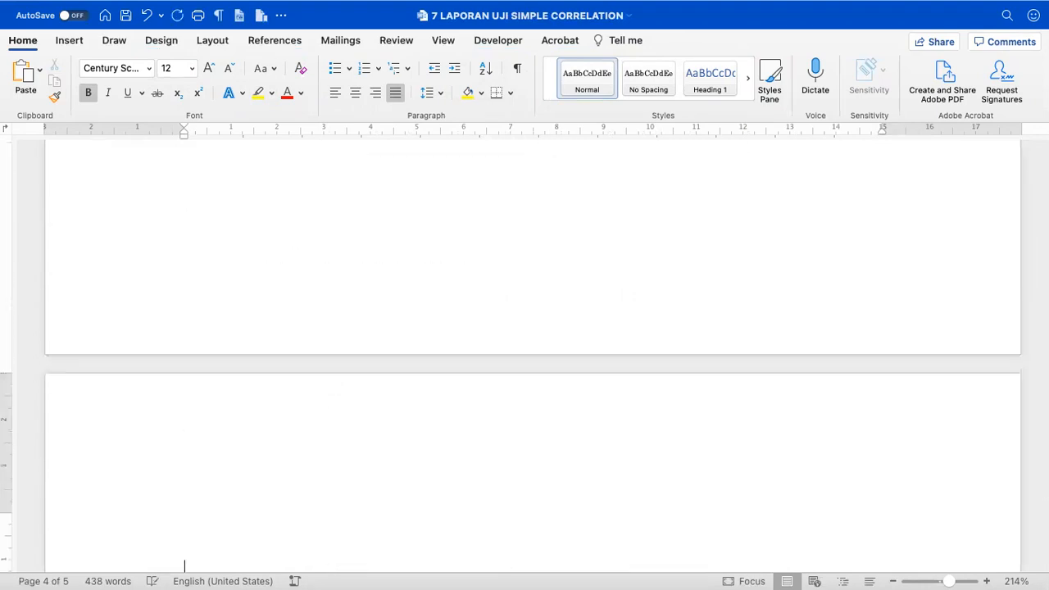
- Type above the chart that the Boxplot (Gambar 3) shows no outliers in the partisipasi belajar variable data
{"action": "left_click", "coordinate": [295, 293]}
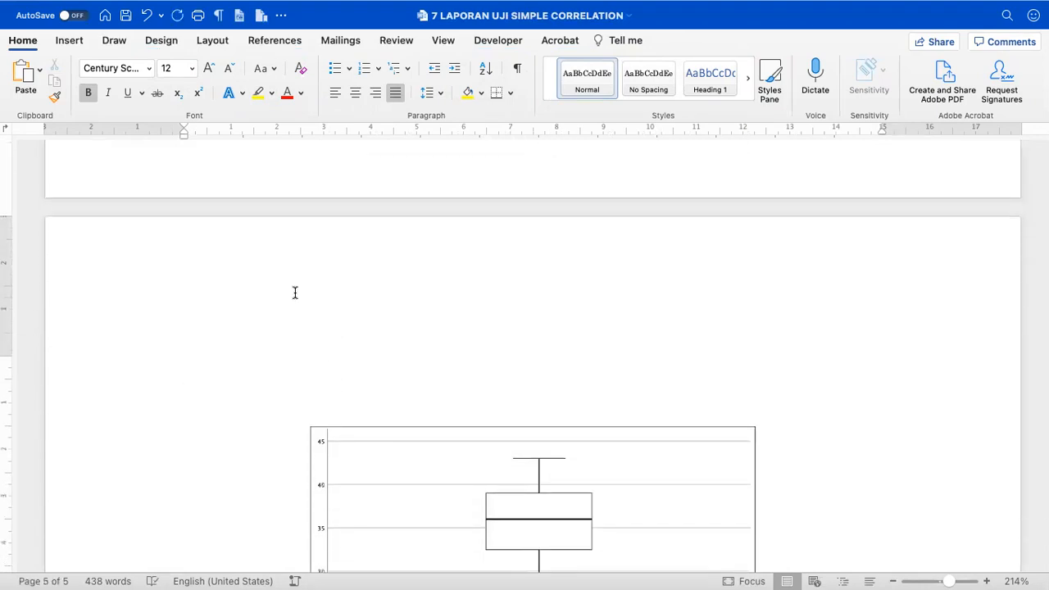
{"action": "type", "text": "ber"}
{"action": "key", "text": "BackSpace"}
{"action": "key", "text": "BackSpace"}
{"action": "key", "text": "BackSpace"}
{"action": "scroll", "coordinate": [295, 293], "scroll_direction": "up", "scroll_amount": 2}
{"action": "scroll", "coordinate": [295, 293], "scroll_direction": "down", "scroll_amount": 4}
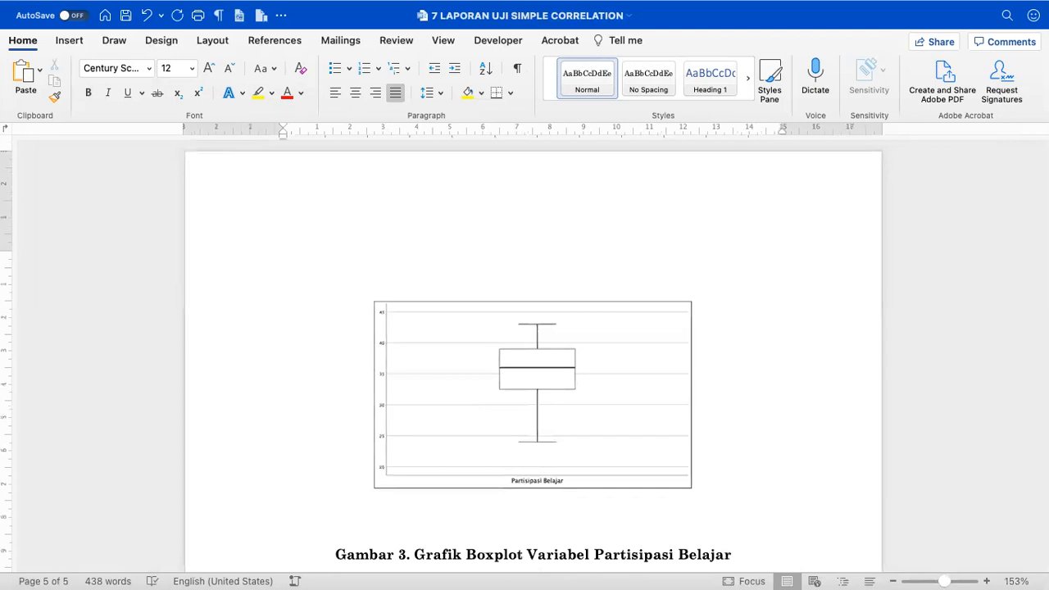
{"action": "type", "text": "berdasarkan pengecekan "}
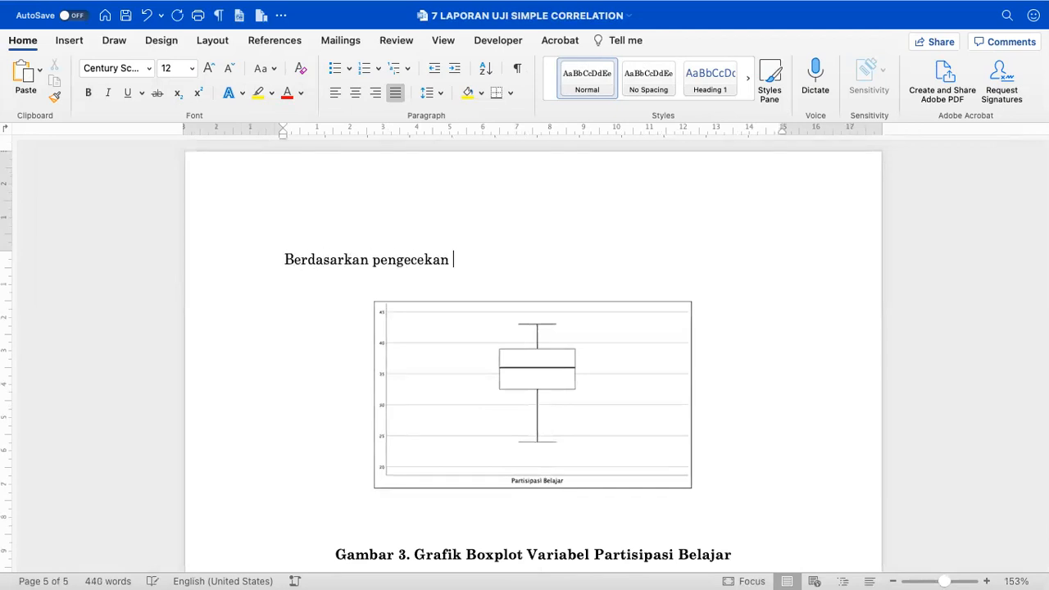
{"action": "type", "text": "atas grafik Boxplot (Gambar 3"}
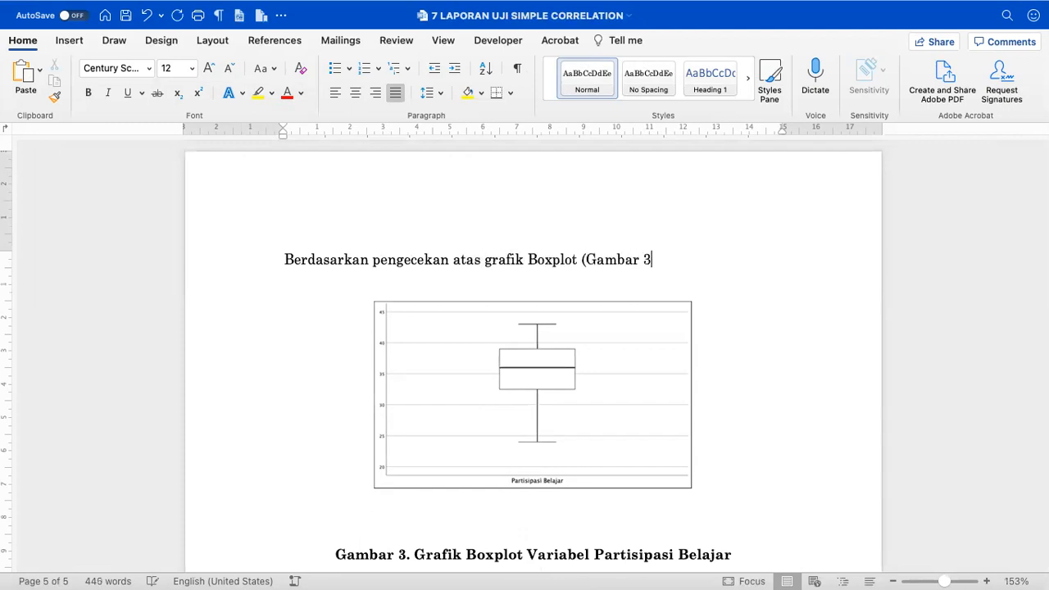
{"action": "type", "text": ") nampak bahwa tidak terdap"}
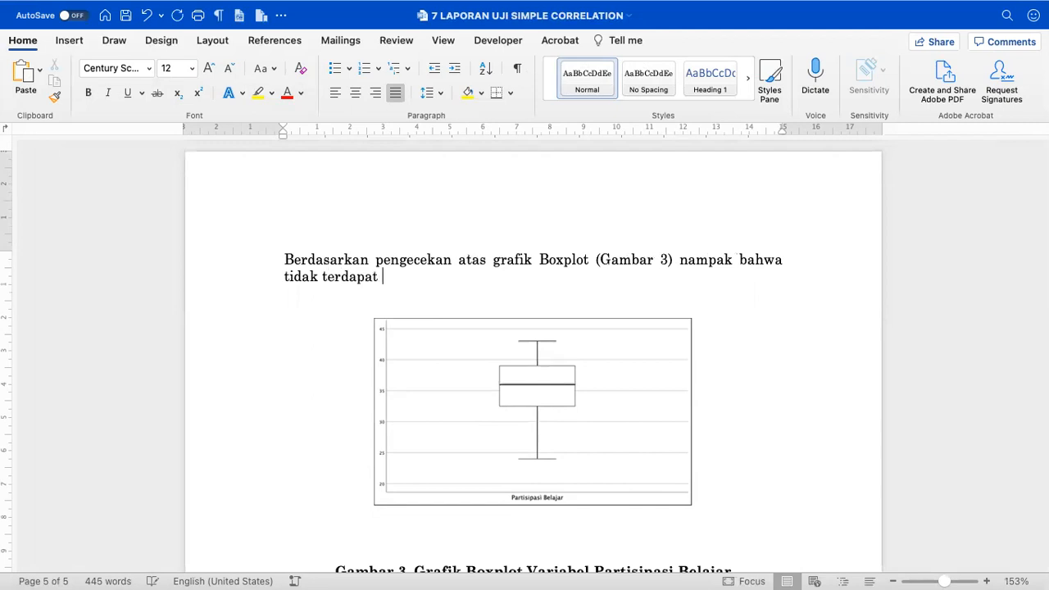
{"action": "type", "text": "at pencilan da"}
{"action": "type", "text": " pada "}
{"action": "type", "text": "data"}
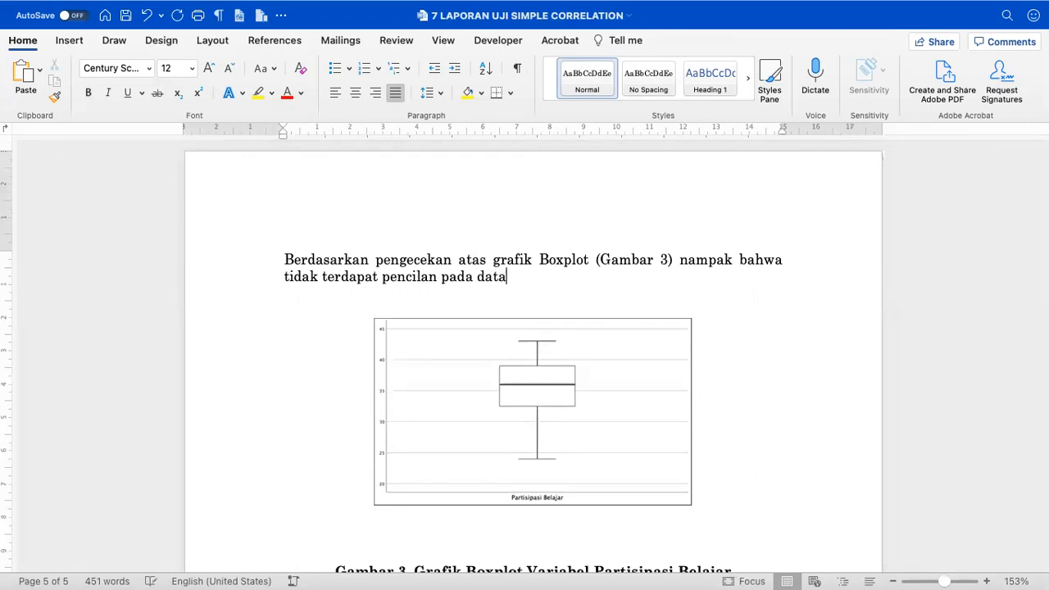
{"action": "scroll", "coordinate": [533, 356], "scroll_direction": "up", "scroll_amount": 10}
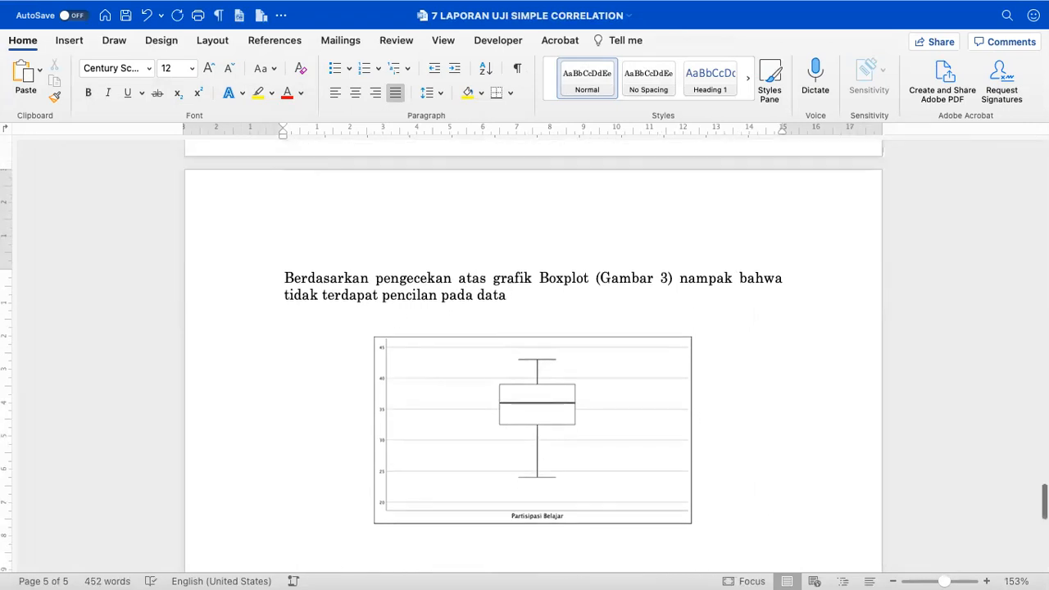
{"action": "scroll", "coordinate": [533, 357], "scroll_direction": "down", "scroll_amount": 10}
{"action": "type", "text": "v"}
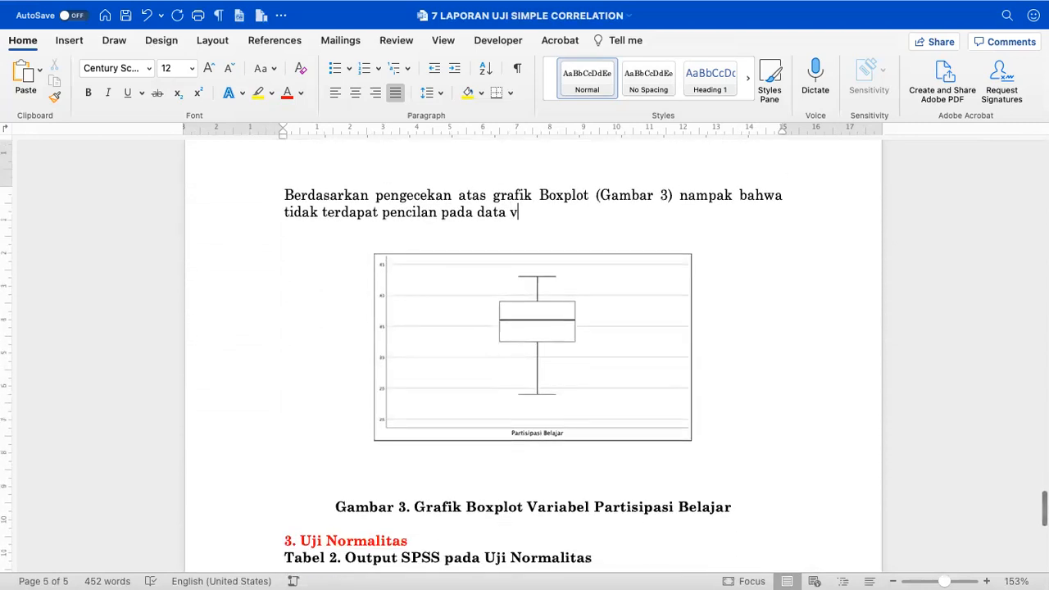
{"action": "type", "text": "ariabel partisipasi belajar."}
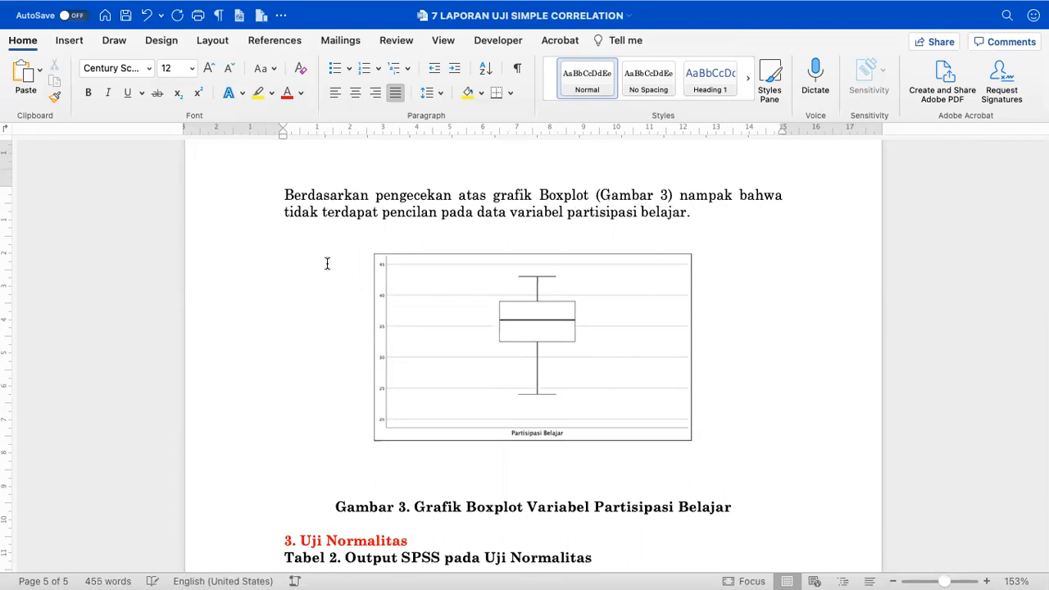
{"action": "scroll", "coordinate": [327, 262], "scroll_direction": "up", "scroll_amount": 3}
- Delete the blank lines above the Gambar 3 boxplot and above its caption
{"action": "left_click", "coordinate": [525, 496]}
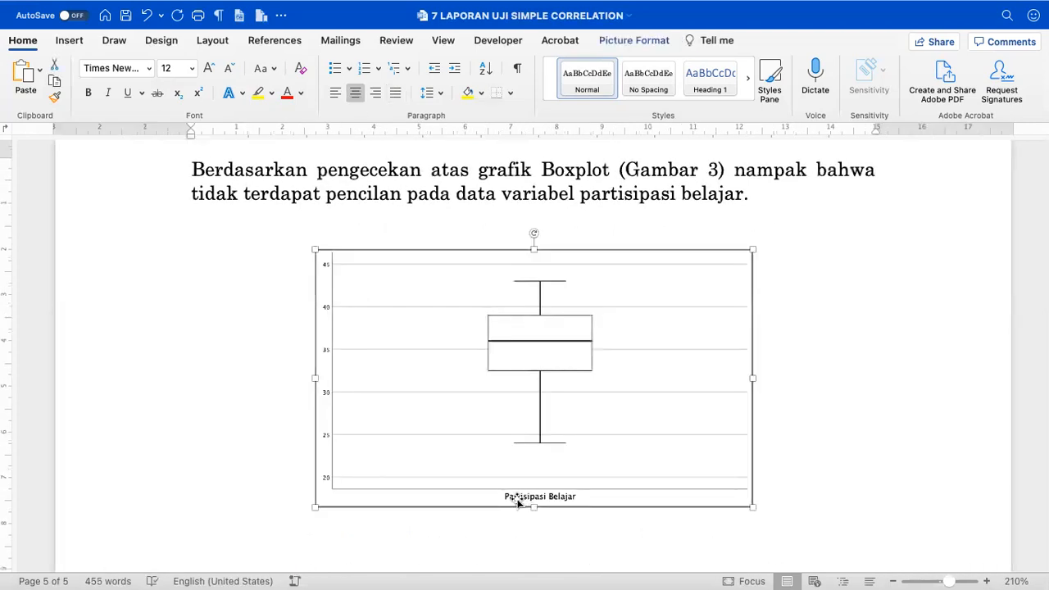
{"action": "left_click", "coordinate": [447, 229]}
{"action": "key", "text": "BackSpace"}
{"action": "key", "text": "BackSpace"}
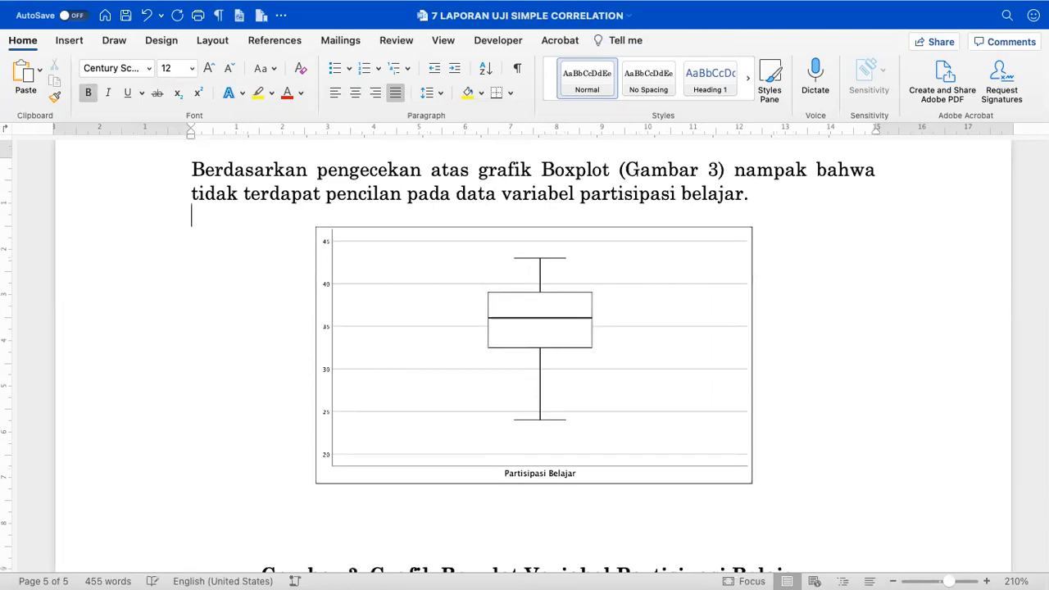
{"action": "scroll", "coordinate": [454, 362], "scroll_direction": "down", "scroll_amount": 1}
{"action": "left_click", "coordinate": [438, 468]}
{"action": "key", "text": "BackSpace"}
{"action": "key", "text": "BackSpace"}
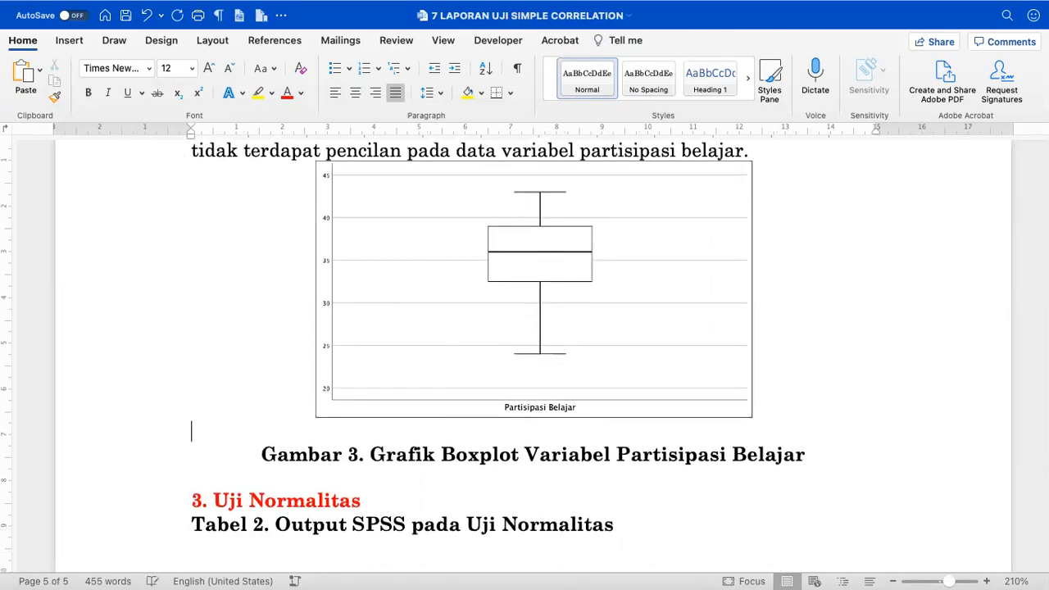
{"action": "key", "text": "BackSpace"}
{"action": "scroll", "coordinate": [438, 470], "scroll_direction": "down", "scroll_amount": 8}
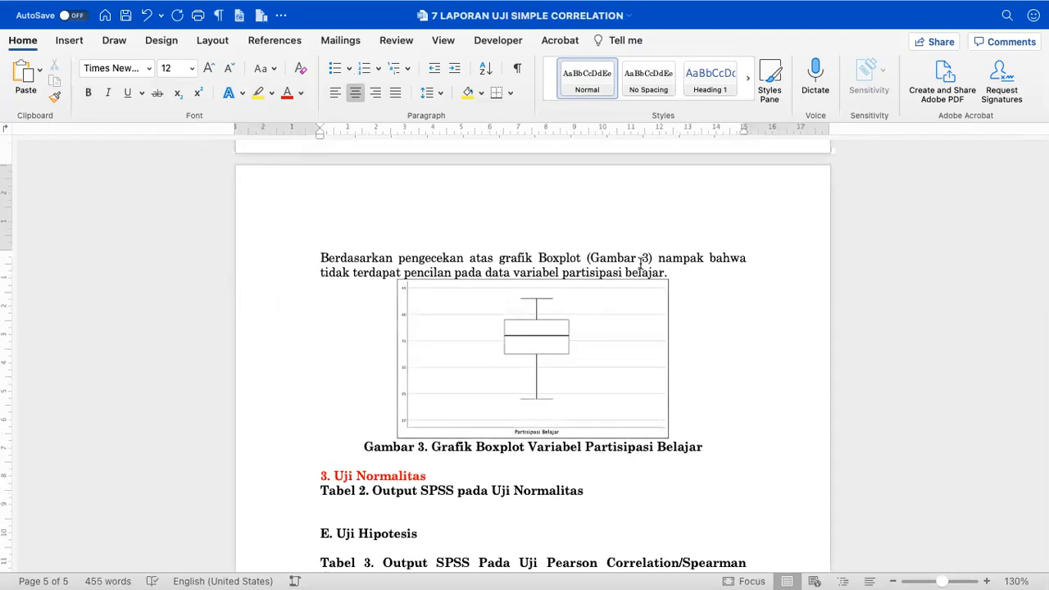
- Add a blank line after 'belajar.', check spacing down to 3. Uji Normalitas, then switch to SPSS
{"action": "left_click", "coordinate": [696, 271]}
{"action": "key", "text": "Return"}
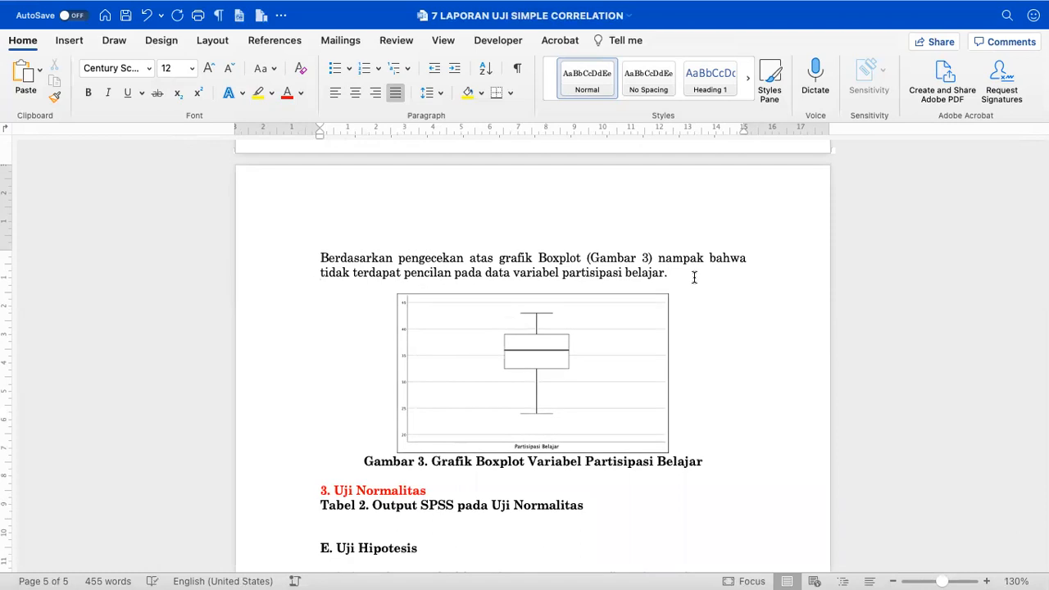
{"action": "scroll", "coordinate": [694, 278], "scroll_direction": "up", "scroll_amount": 10}
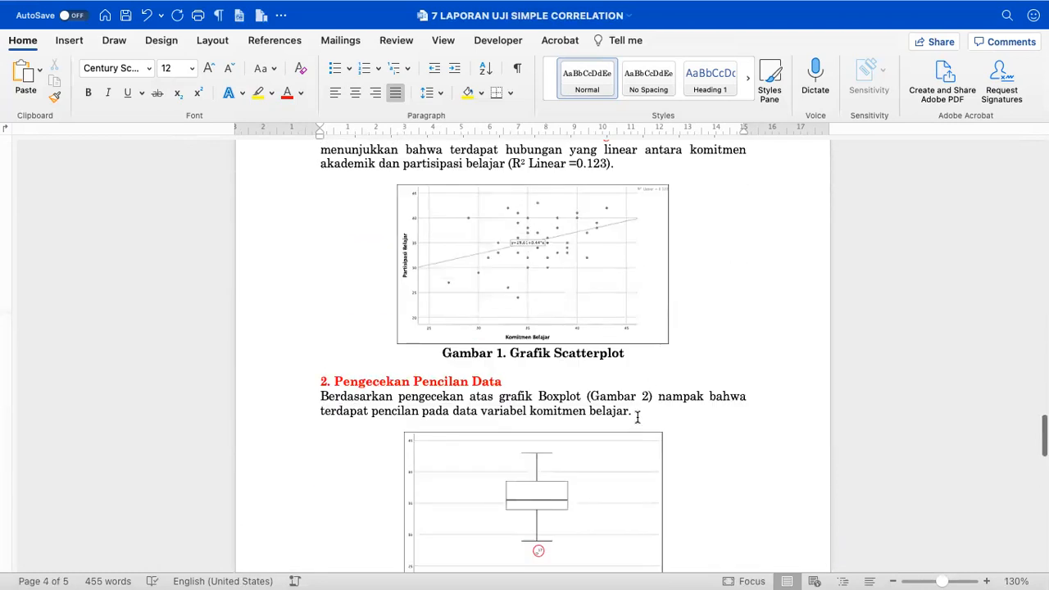
{"action": "left_click", "coordinate": [637, 417]}
{"action": "scroll", "coordinate": [638, 417], "scroll_direction": "up", "scroll_amount": 5}
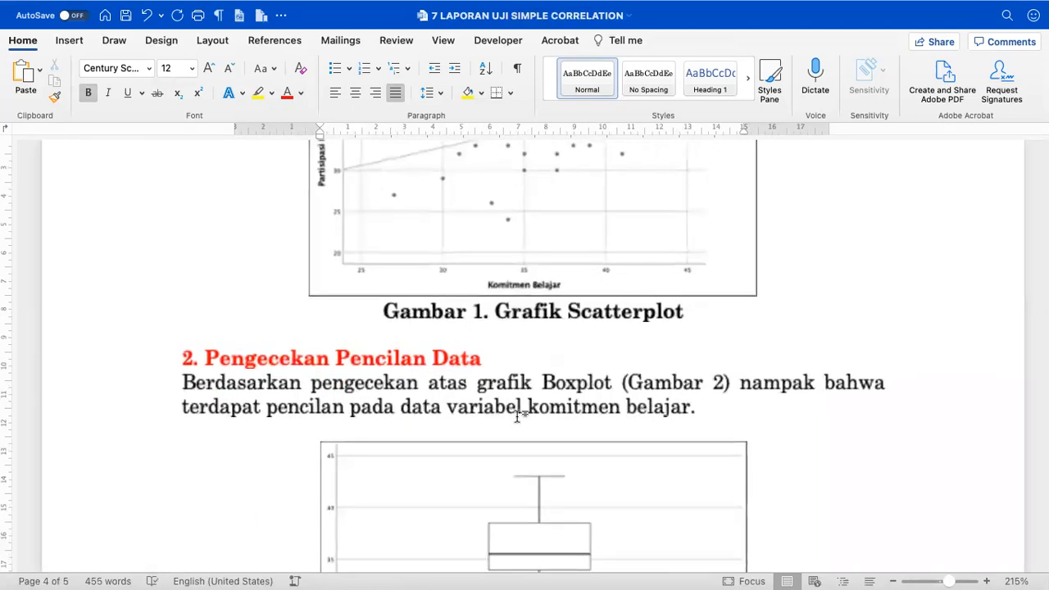
{"action": "left_click", "coordinate": [162, 435]}
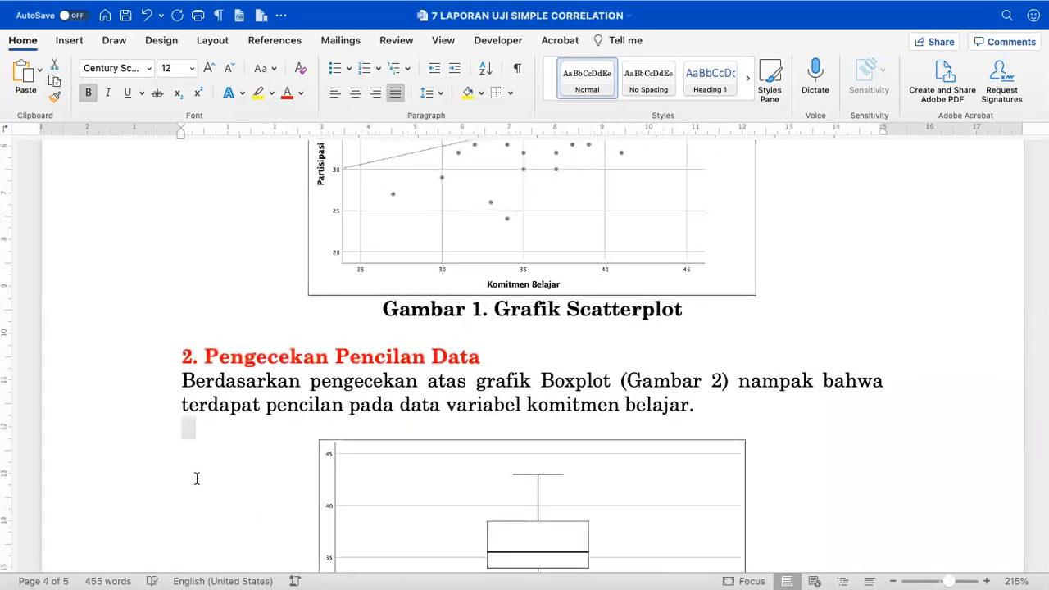
{"action": "scroll", "coordinate": [197, 478], "scroll_direction": "down", "scroll_amount": 15}
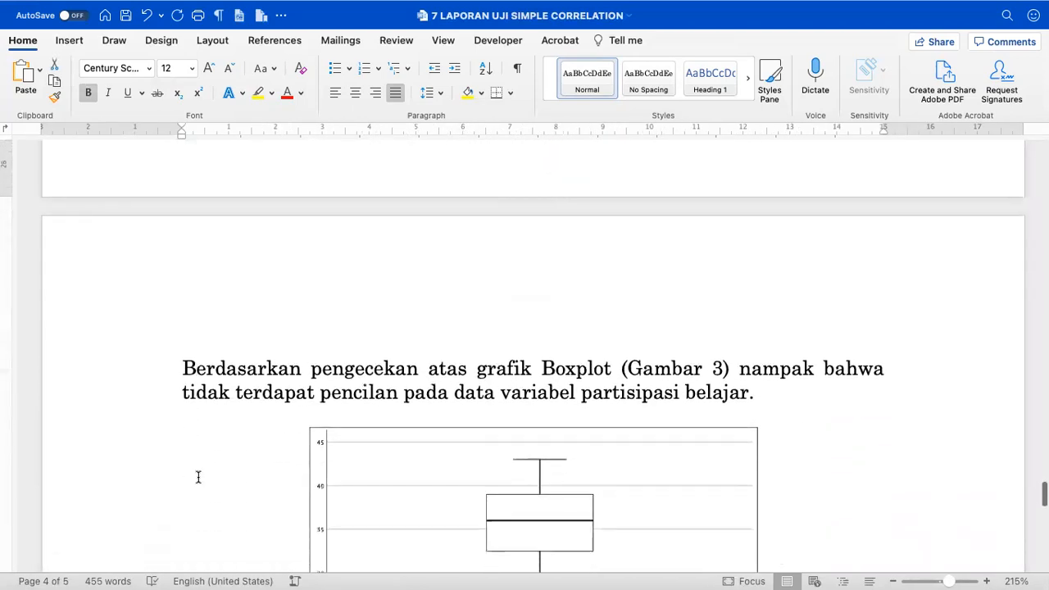
{"action": "left_click", "coordinate": [151, 394]}
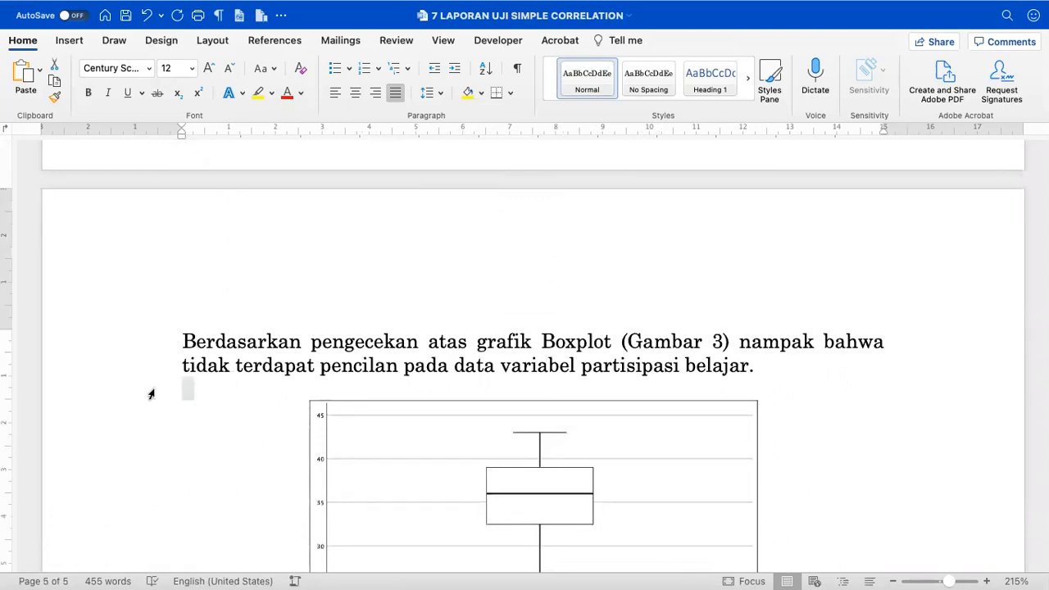
{"action": "scroll", "coordinate": [151, 394], "scroll_direction": "down", "scroll_amount": 5}
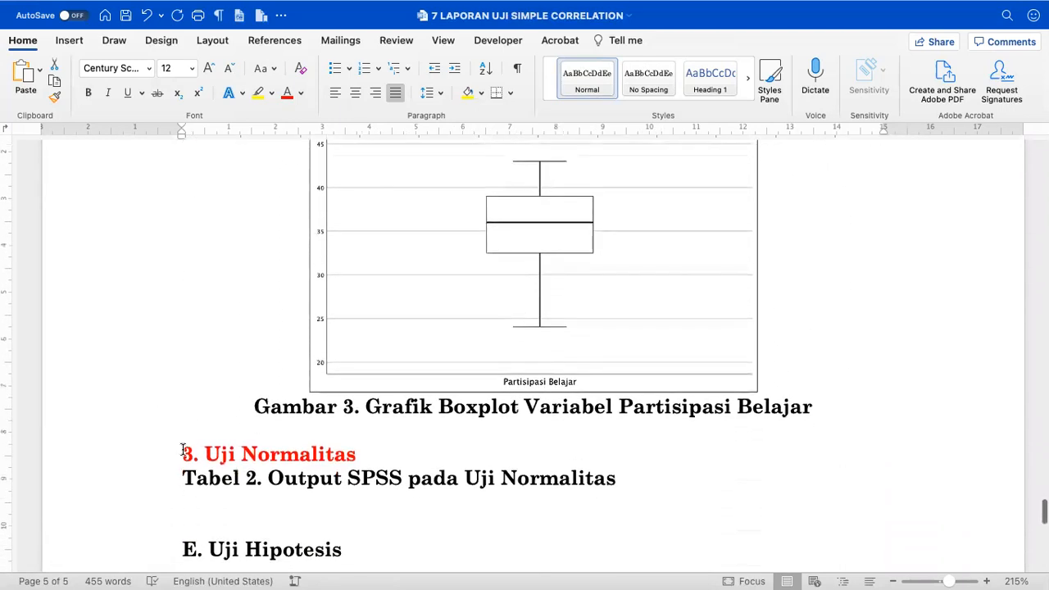
{"action": "left_click", "coordinate": [183, 454]}
{"action": "scroll", "coordinate": [183, 453], "scroll_direction": "down", "scroll_amount": 3}
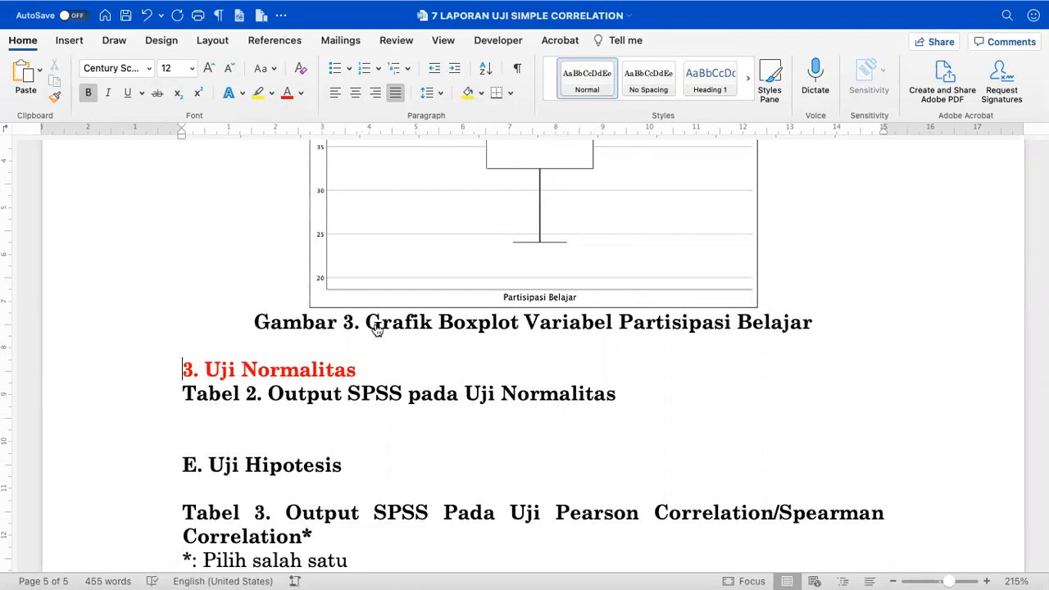
{"action": "key", "text": "super+Tab"}
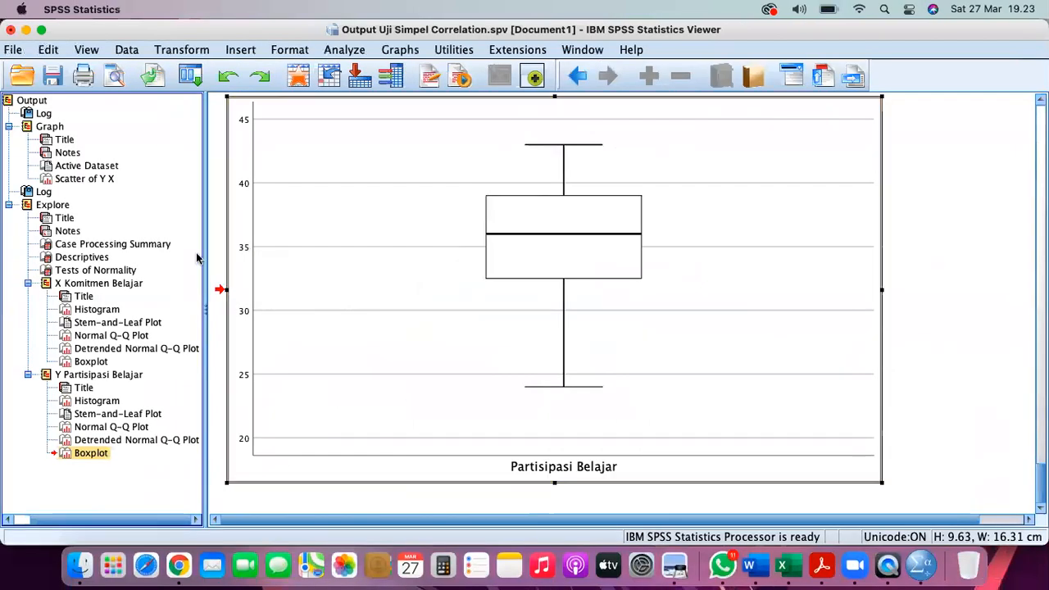
- Copy the Tests of Normality table from the SPSS output and return to Word
{"action": "left_click", "coordinate": [96, 271]}
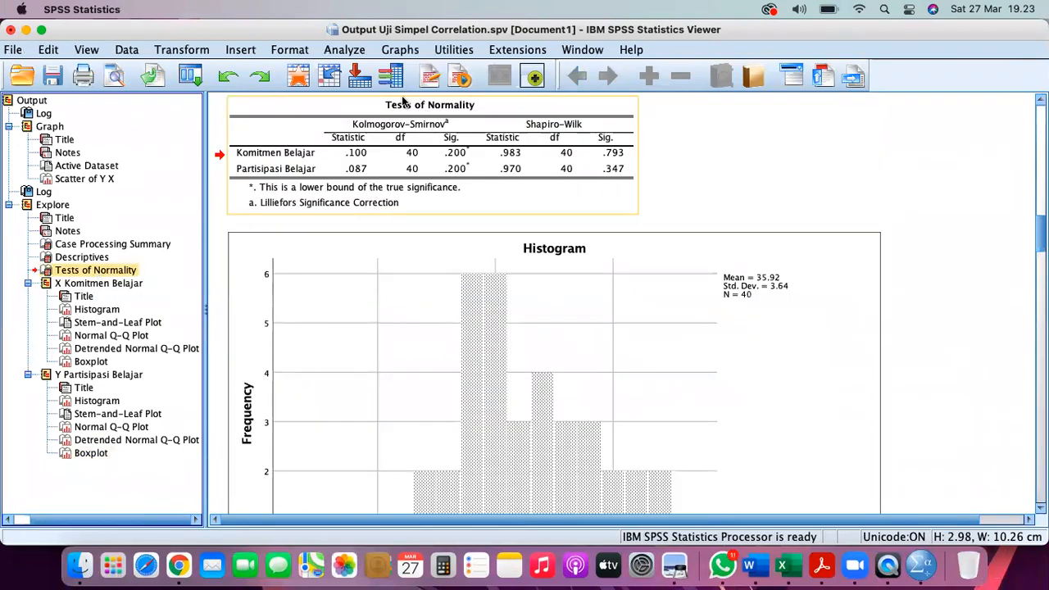
{"action": "right_click", "coordinate": [117, 274]}
{"action": "left_click", "coordinate": [123, 298]}
{"action": "left_click", "coordinate": [647, 497]}
{"action": "left_click", "coordinate": [748, 565]}
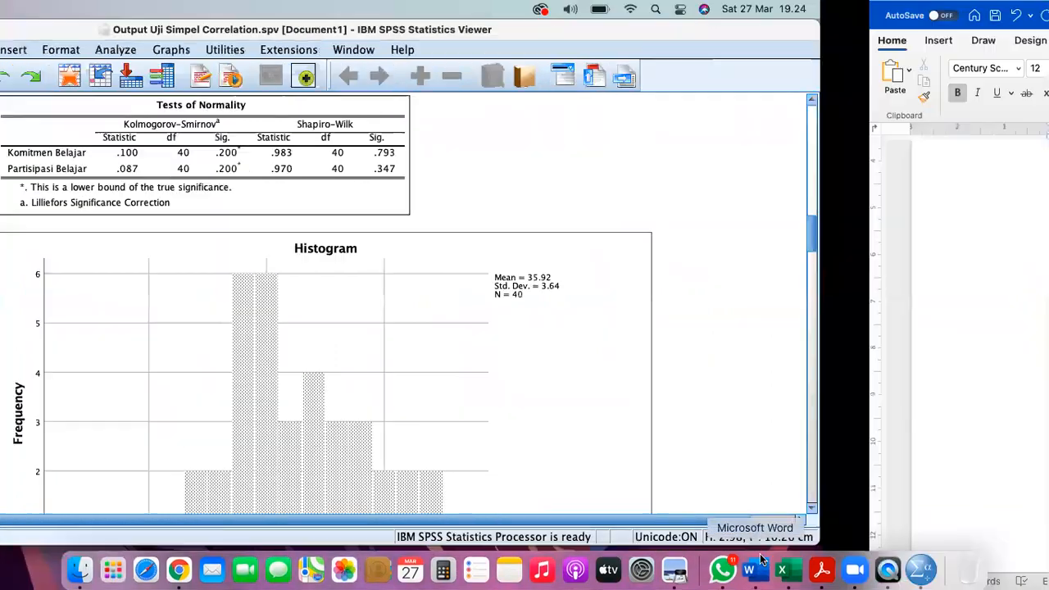
- Paste the Tests of Normality table under the Tabel 2 heading, removing the blank line above it
{"action": "scroll", "coordinate": [459, 420], "scroll_direction": "down", "scroll_amount": 3}
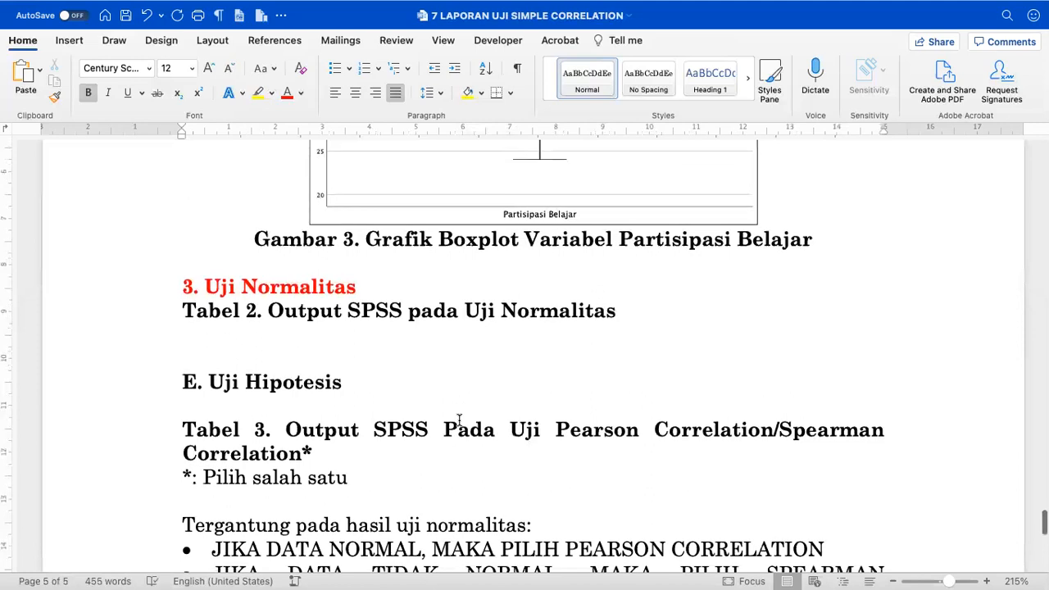
{"action": "left_click", "coordinate": [161, 318]}
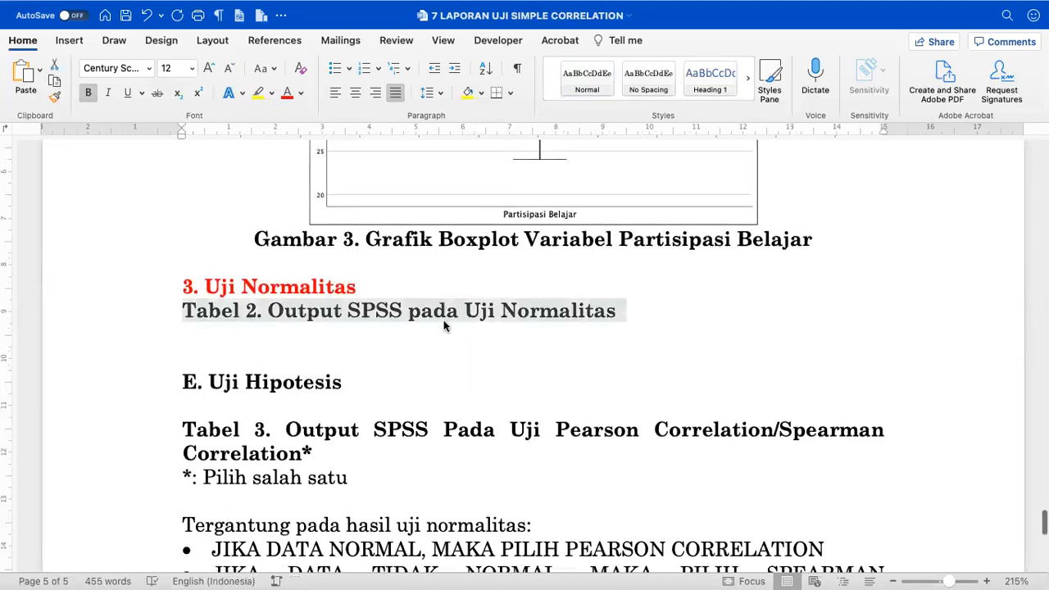
{"action": "left_click", "coordinate": [622, 324]}
{"action": "key", "text": "Return"}
{"action": "key", "text": "Return"}
{"action": "key", "text": "Return"}
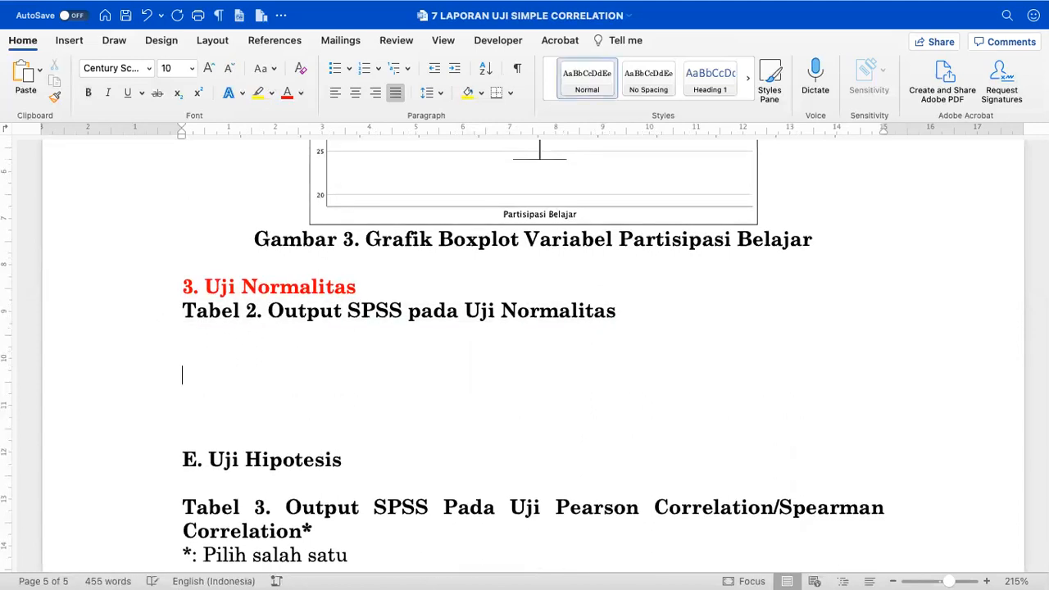
{"action": "key", "text": "super+v"}
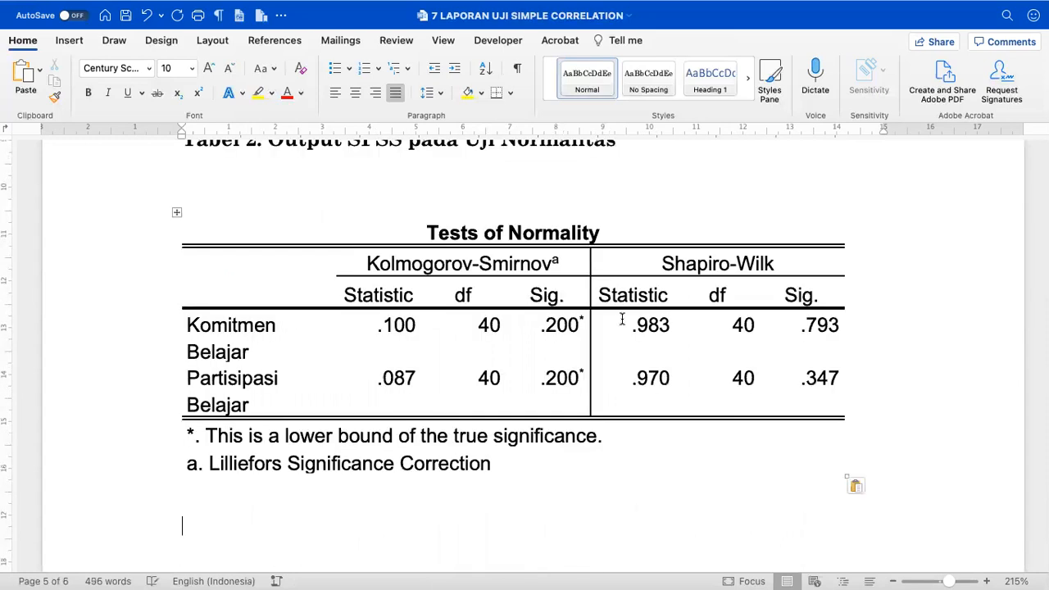
{"action": "scroll", "coordinate": [621, 319], "scroll_direction": "up", "scroll_amount": 2}
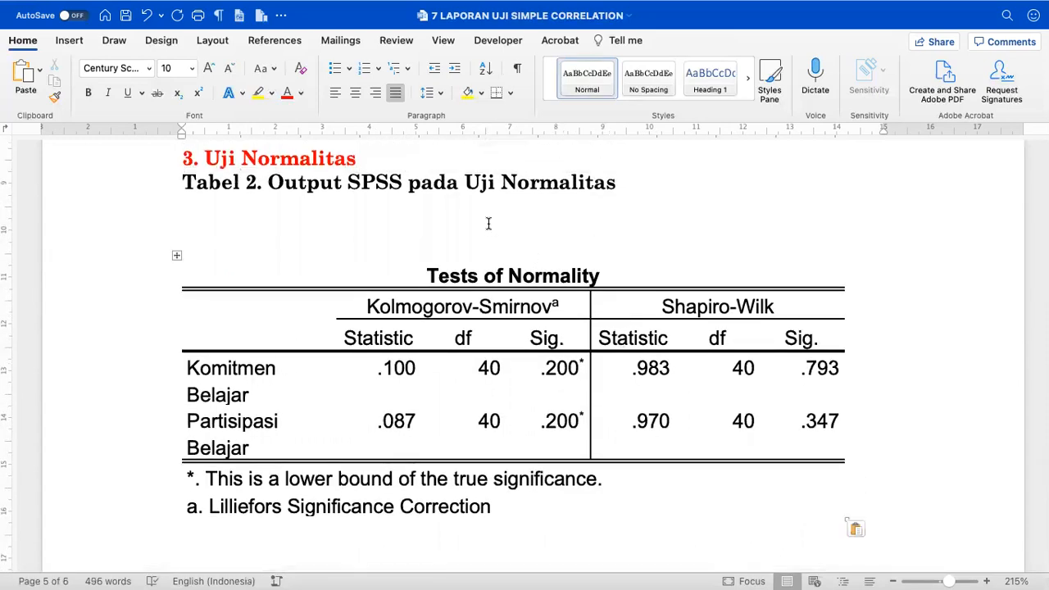
{"action": "left_click", "coordinate": [402, 212]}
{"action": "key", "text": "BackSpace"}
{"action": "key", "text": "BackSpace"}
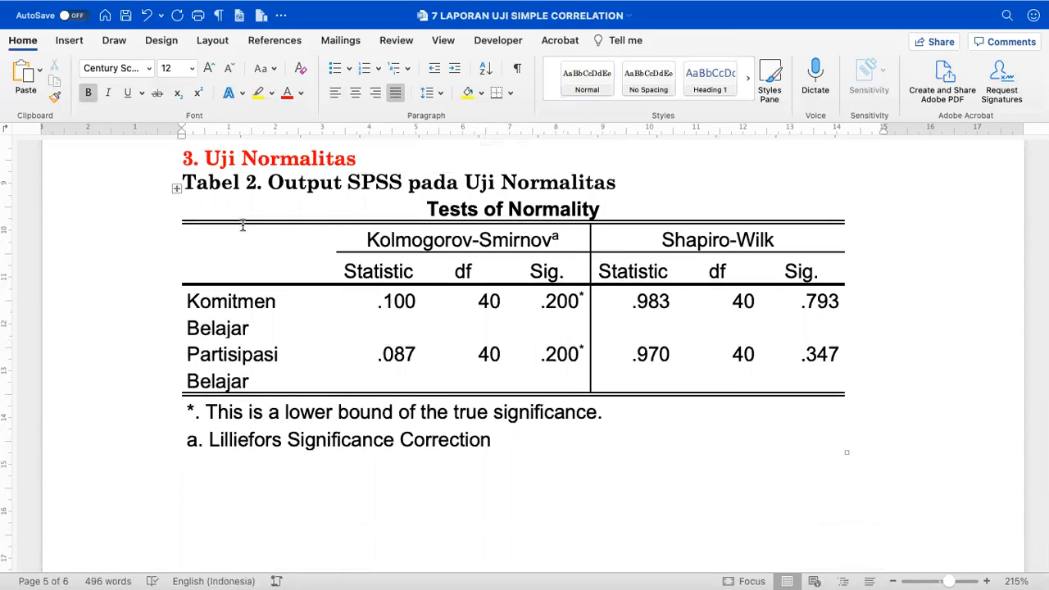
- Strip all table borders, then add top, bottom and inside horizontal borders only
{"action": "left_click", "coordinate": [176, 187]}
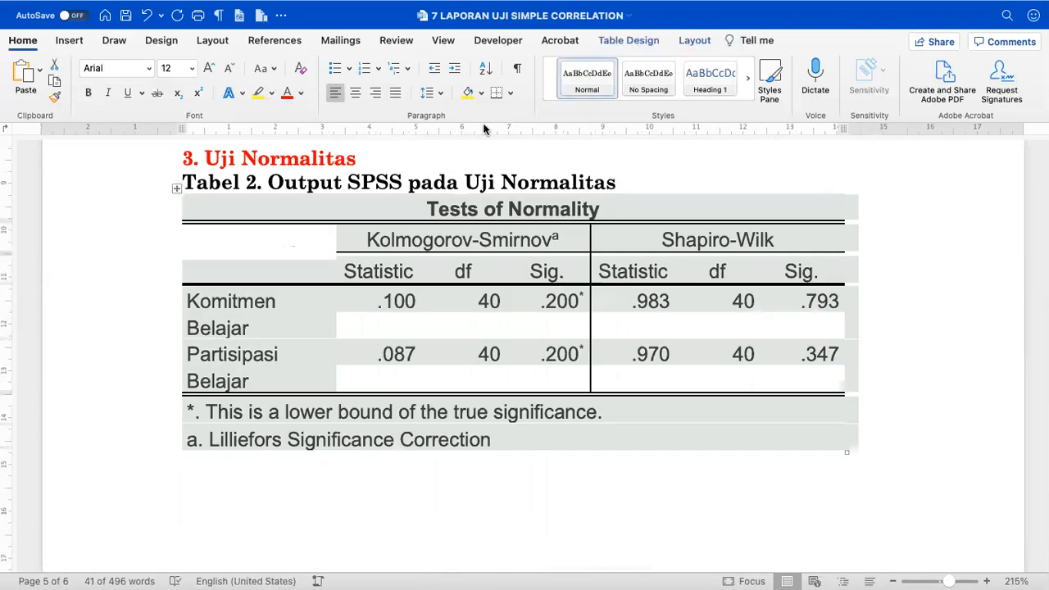
{"action": "left_click", "coordinate": [510, 93]}
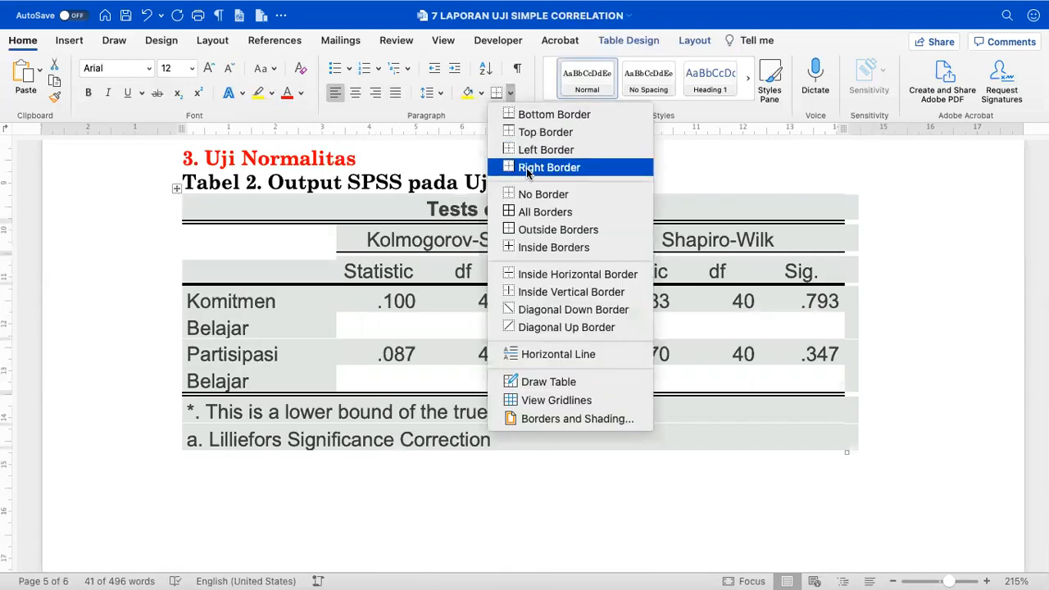
{"action": "left_click", "coordinate": [530, 194]}
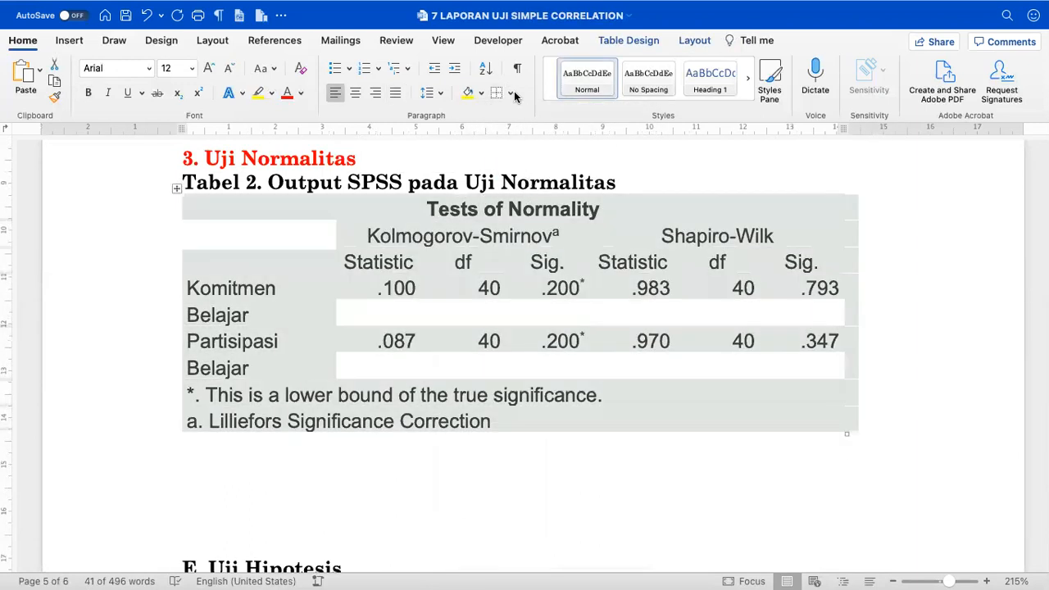
{"action": "left_click", "coordinate": [512, 94]}
{"action": "left_click", "coordinate": [525, 110]}
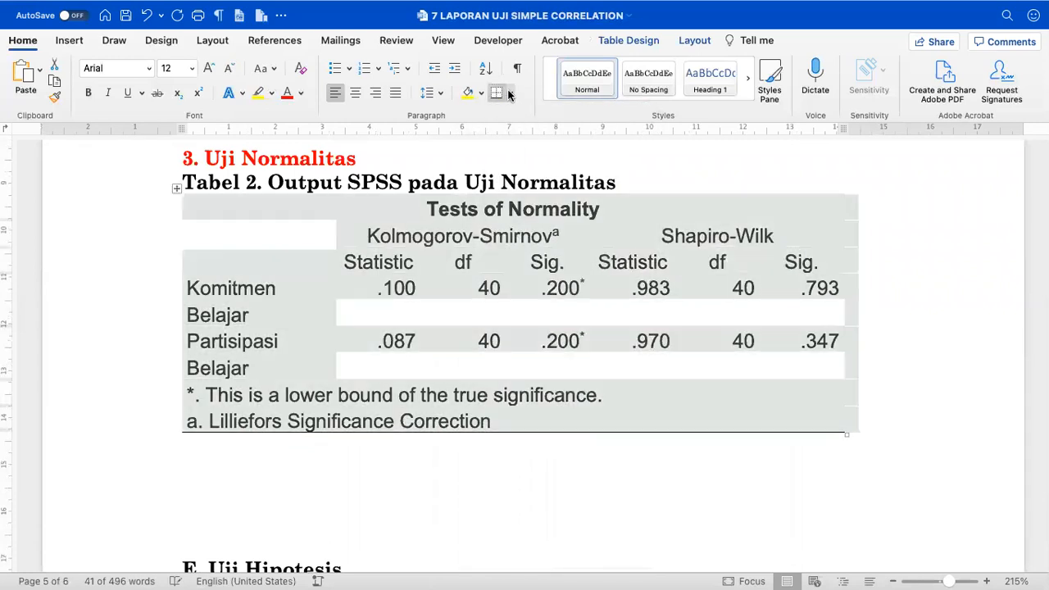
{"action": "left_click", "coordinate": [510, 93]}
{"action": "left_click", "coordinate": [529, 129]}
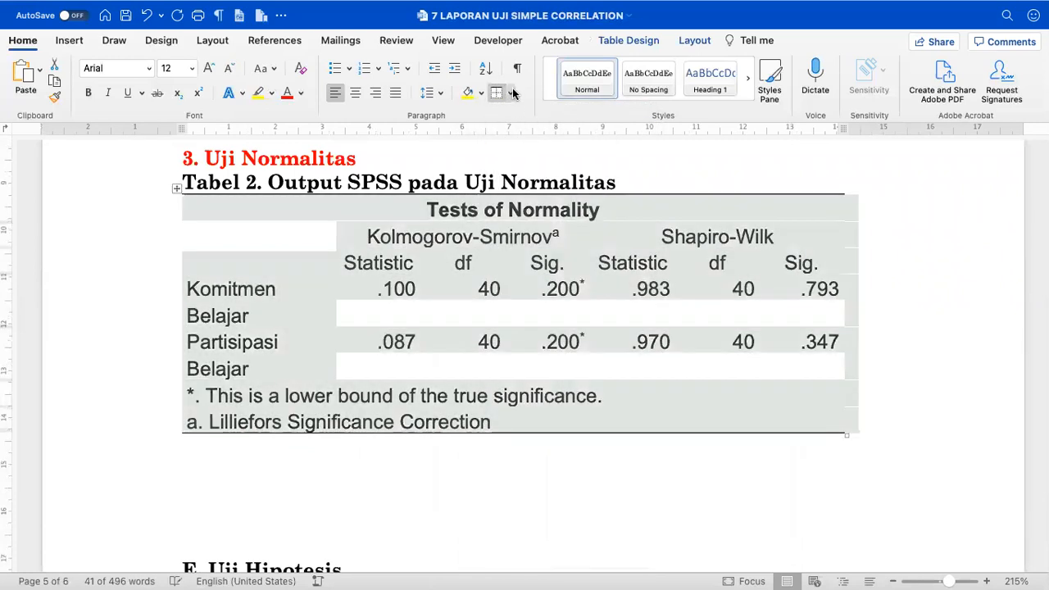
{"action": "left_click", "coordinate": [512, 94]}
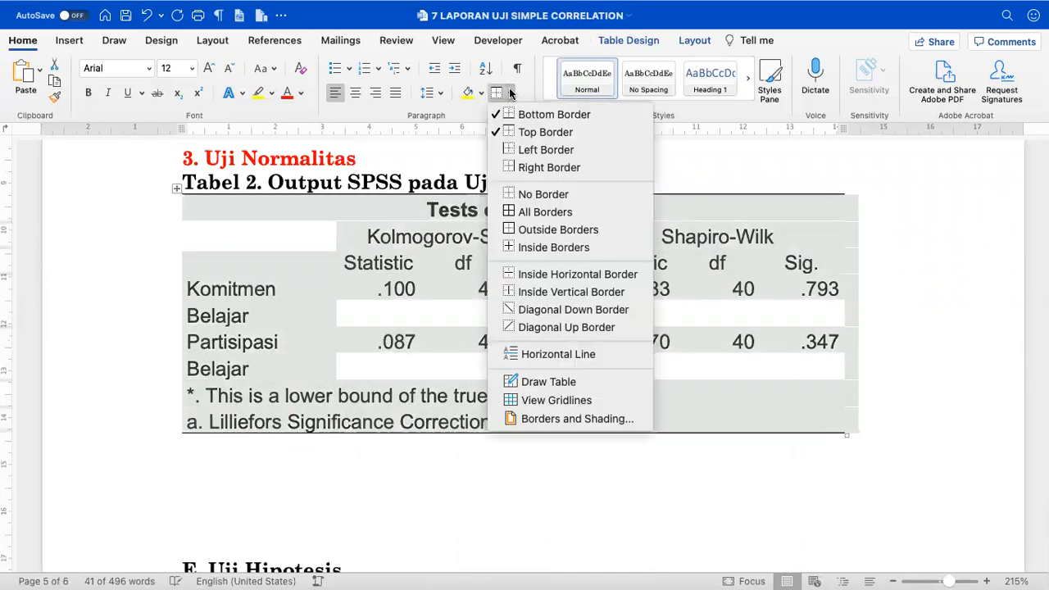
{"action": "left_click", "coordinate": [533, 274]}
{"action": "left_click", "coordinate": [497, 239]}
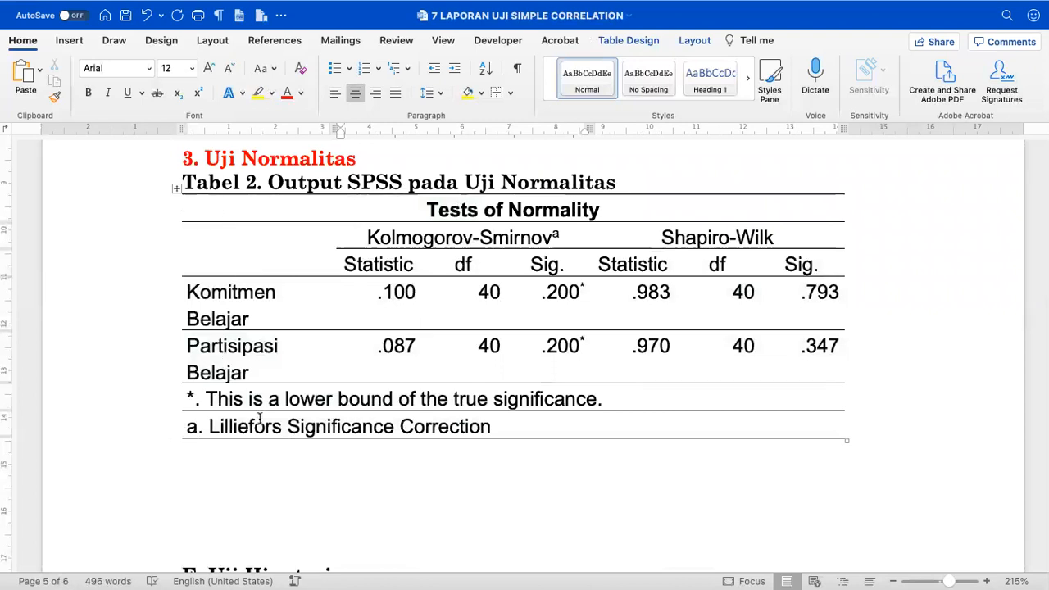
- Adjust the table's left and right edges on the ruler
{"action": "scroll", "coordinate": [259, 420], "scroll_direction": "down", "scroll_amount": 3}
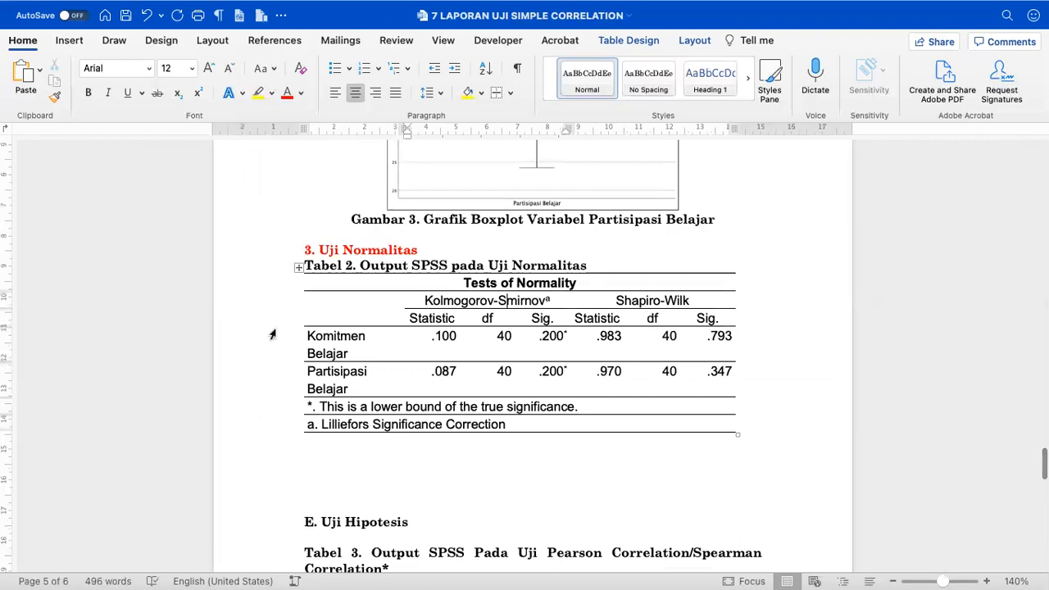
{"action": "left_click", "coordinate": [300, 267]}
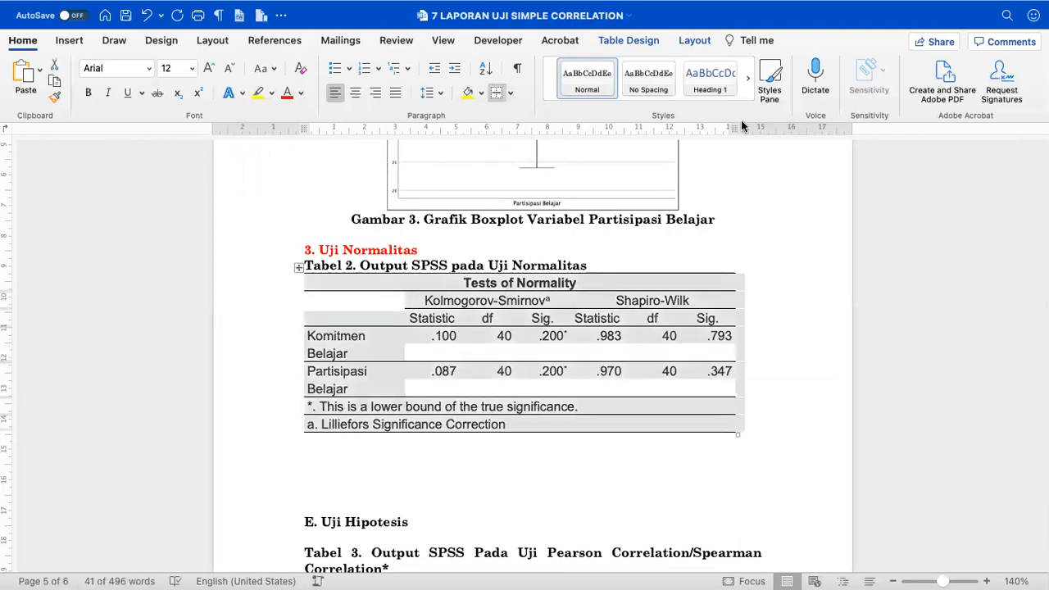
{"action": "left_click_drag", "start_coordinate": [731, 131], "coordinate": [734, 132]}
{"action": "left_click_drag", "start_coordinate": [301, 133], "coordinate": [301, 134]}
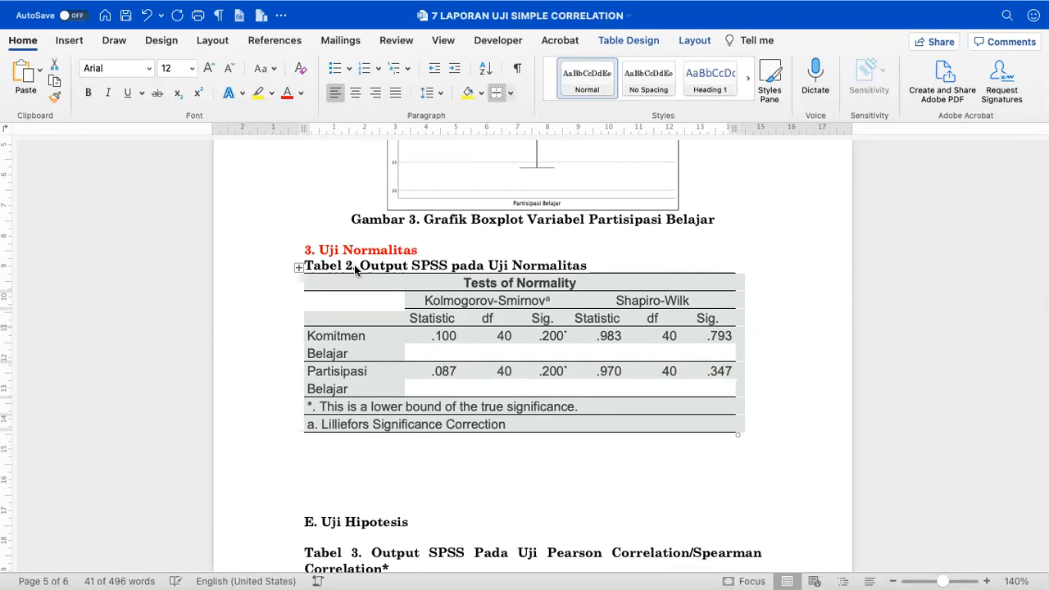
- Start a new non-bold paragraph directly under the 3. Uji Normalitas heading
{"action": "left_click", "coordinate": [380, 482]}
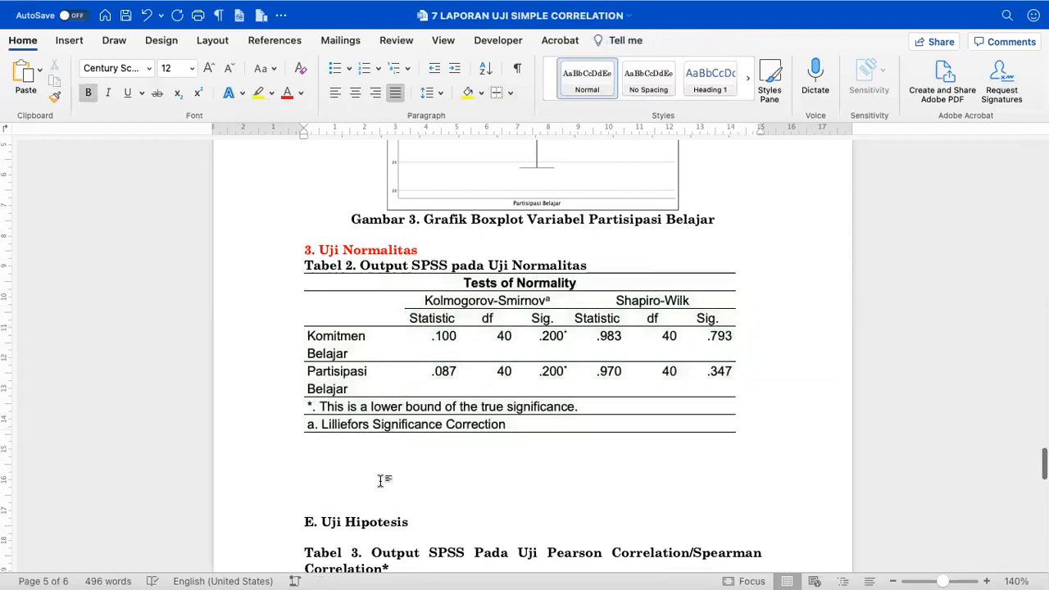
{"action": "scroll", "coordinate": [379, 482], "scroll_direction": "down", "scroll_amount": 1}
{"action": "key", "text": "Up"}
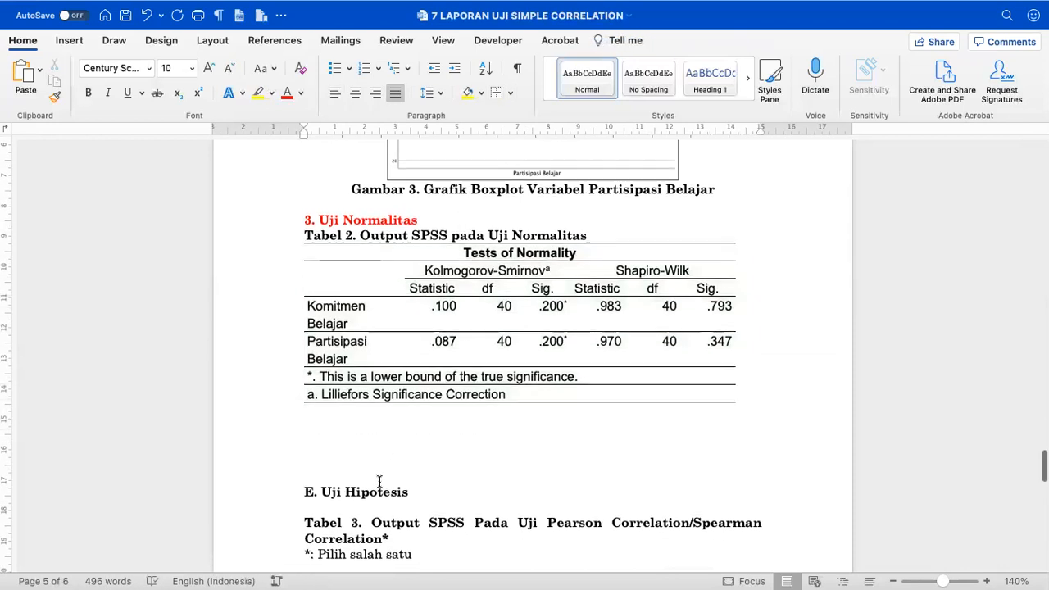
{"action": "scroll", "coordinate": [379, 482], "scroll_direction": "down", "scroll_amount": 1}
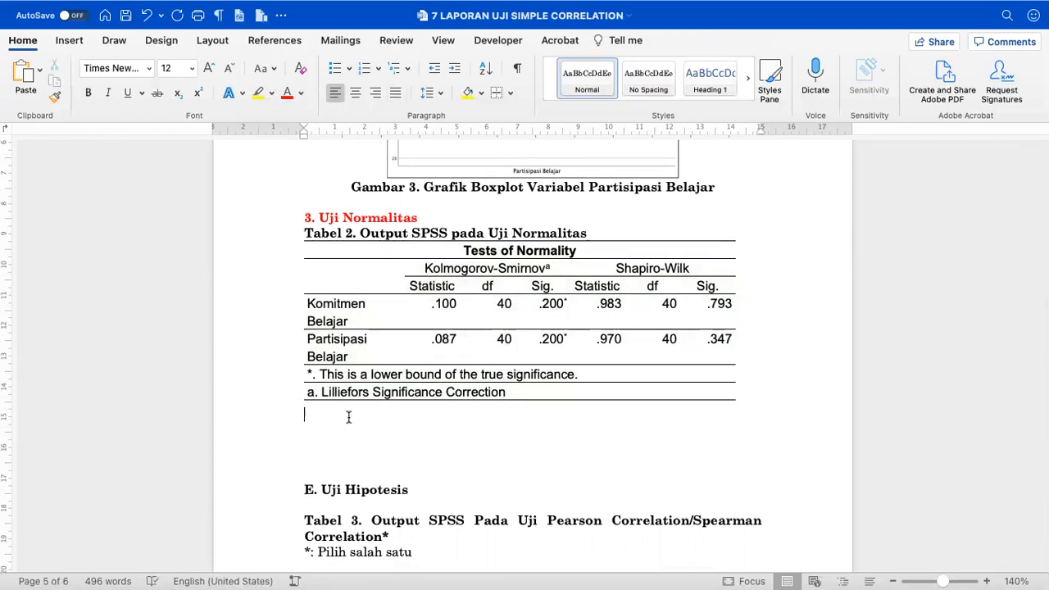
{"action": "left_click", "coordinate": [302, 218]}
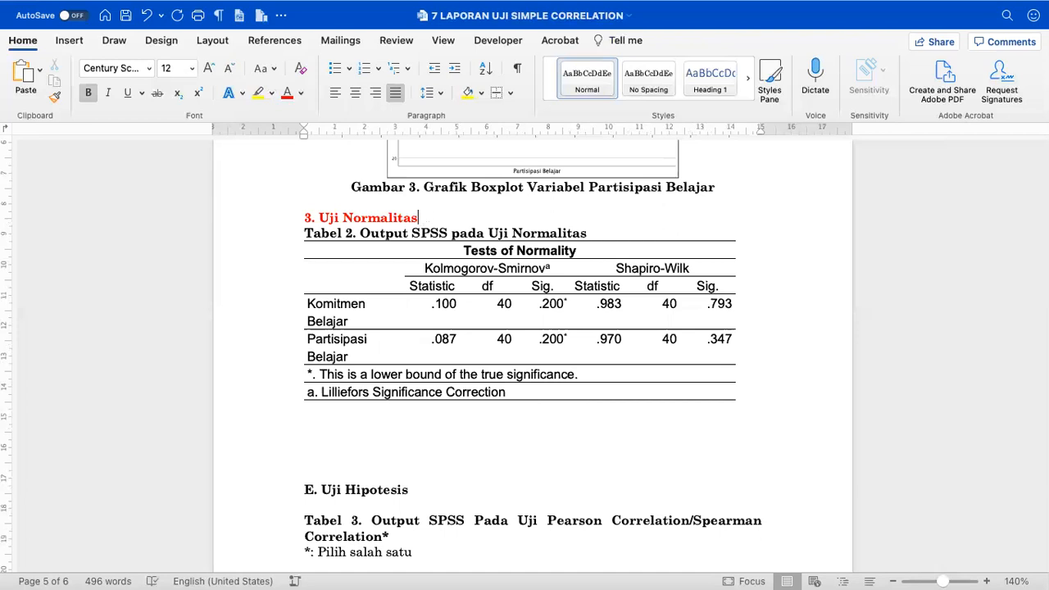
{"action": "key", "text": "Return"}
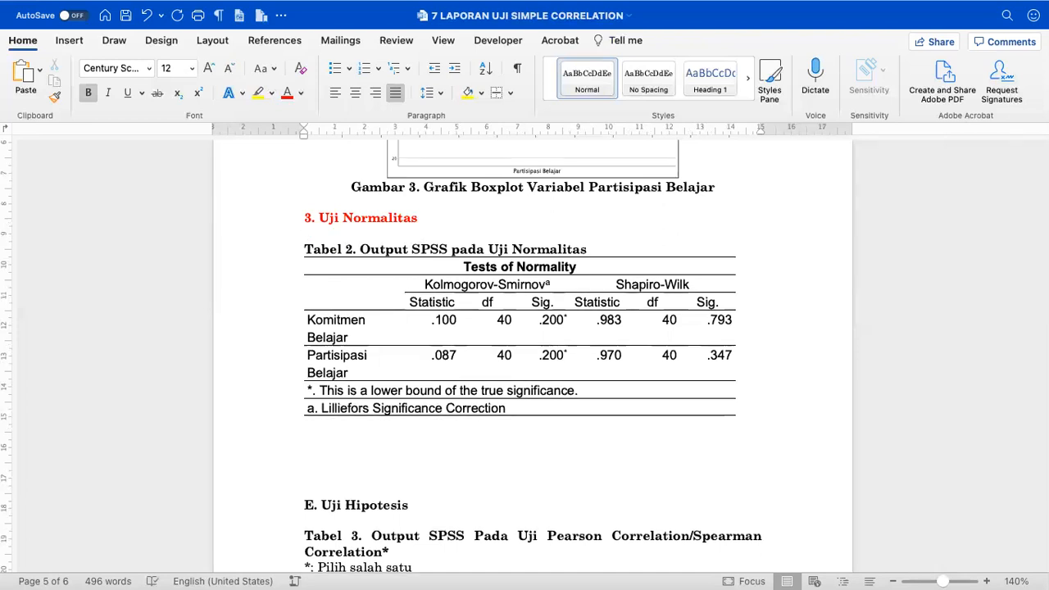
{"action": "key", "text": "ctrl+b"}
{"action": "type", "text": "Ber"}
{"action": "key", "text": "BackSpace"}
{"action": "key", "text": "BackSpace"}
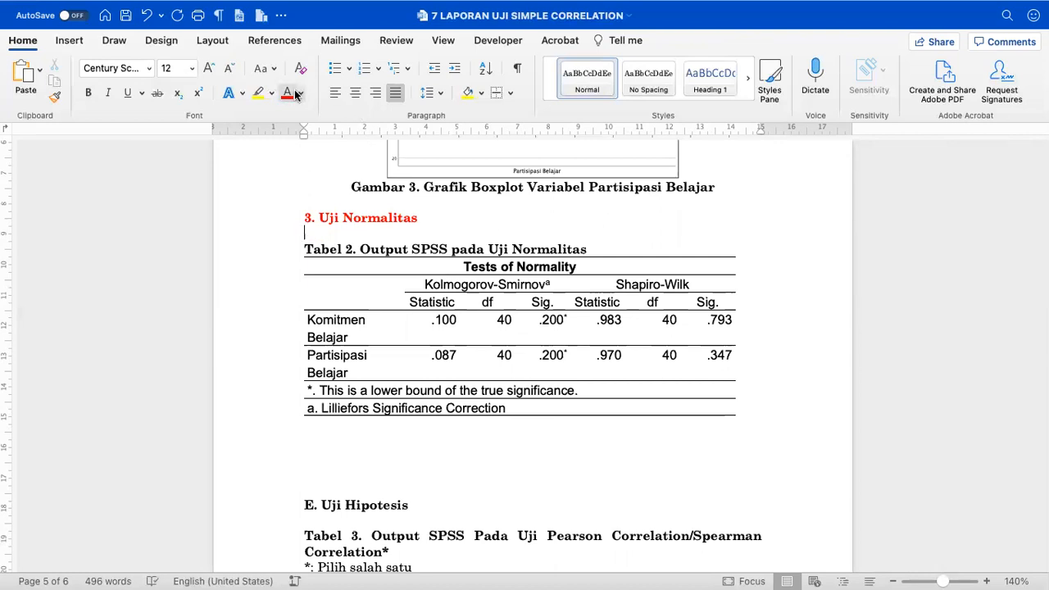
- In black text, type 'Berdasarkan hasil pengujian sebagiamana ditunjukkan pada Tabel 2 diketahui bahwa'
{"action": "left_click", "coordinate": [301, 94]}
{"action": "left_click", "coordinate": [305, 160]}
{"action": "type", "text": "erdas"}
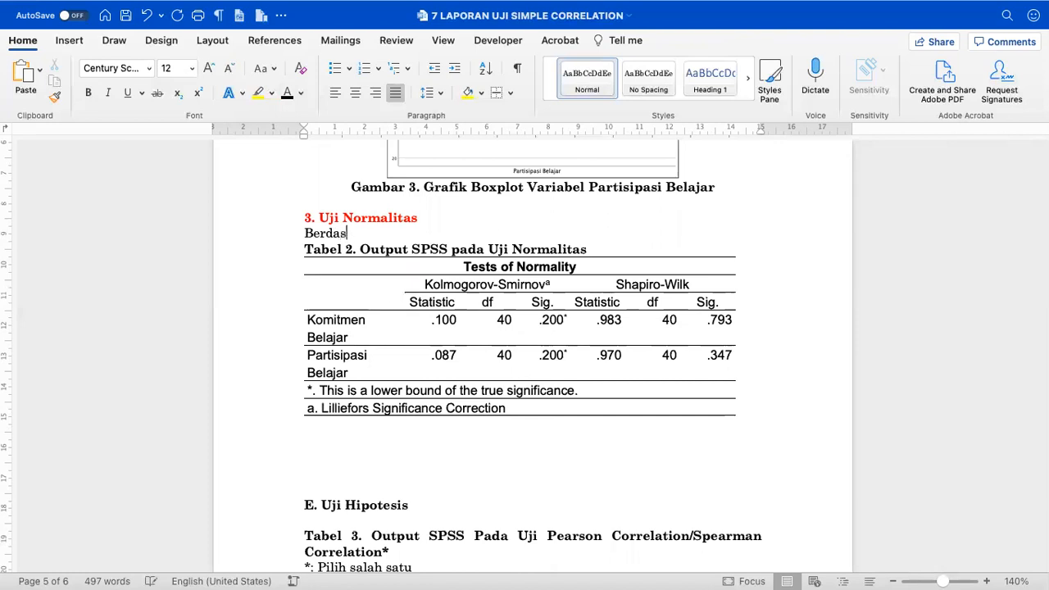
{"action": "type", "text": "arkan hasil peng"}
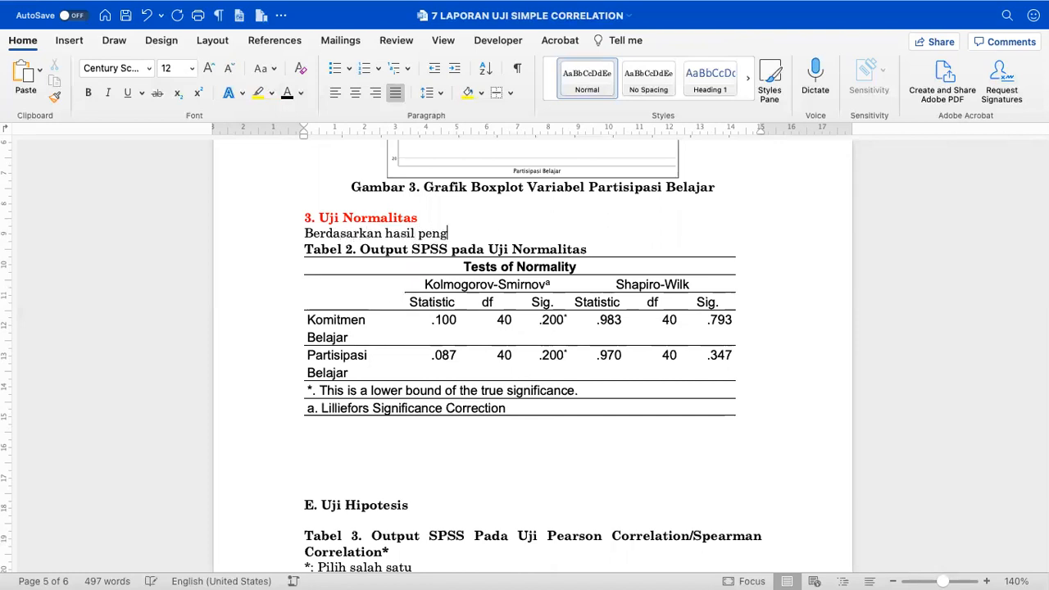
{"action": "type", "text": "ujian sebagiam"}
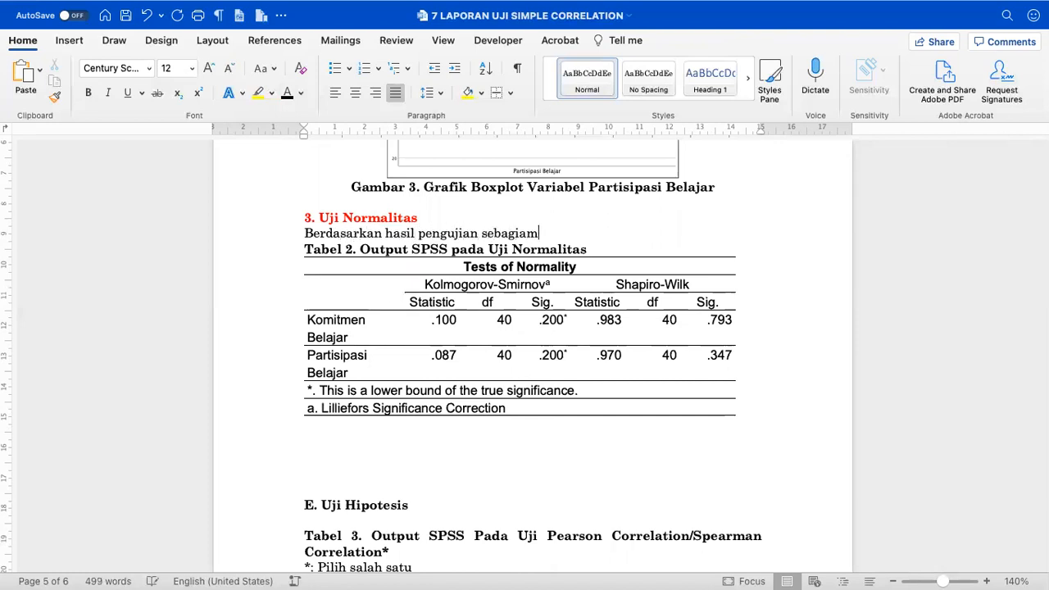
{"action": "type", "text": "ana ditunjukkan "}
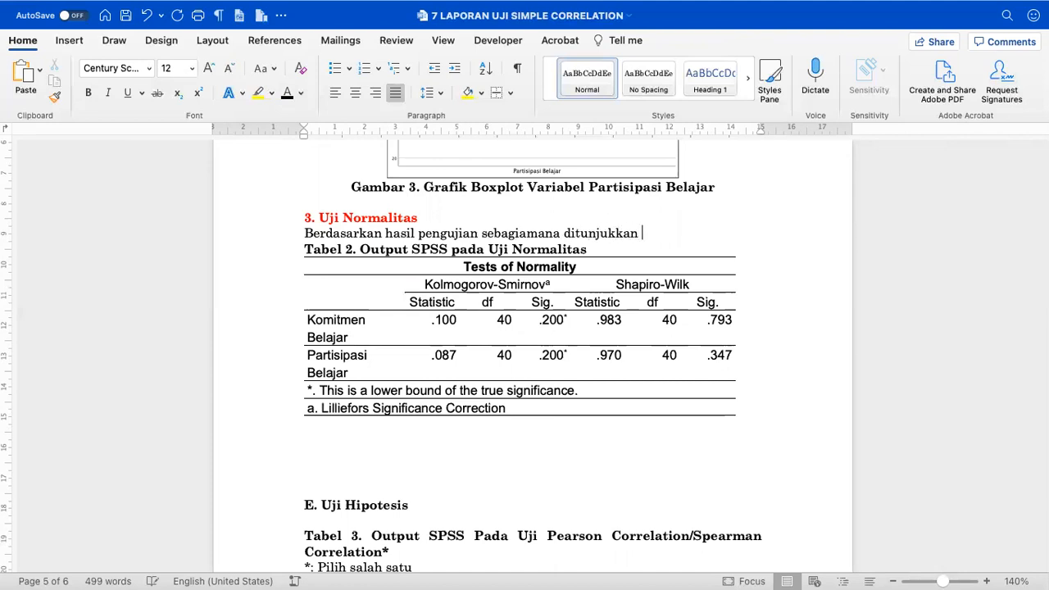
{"action": "type", "text": "pada Tabel 2 diektahui"}
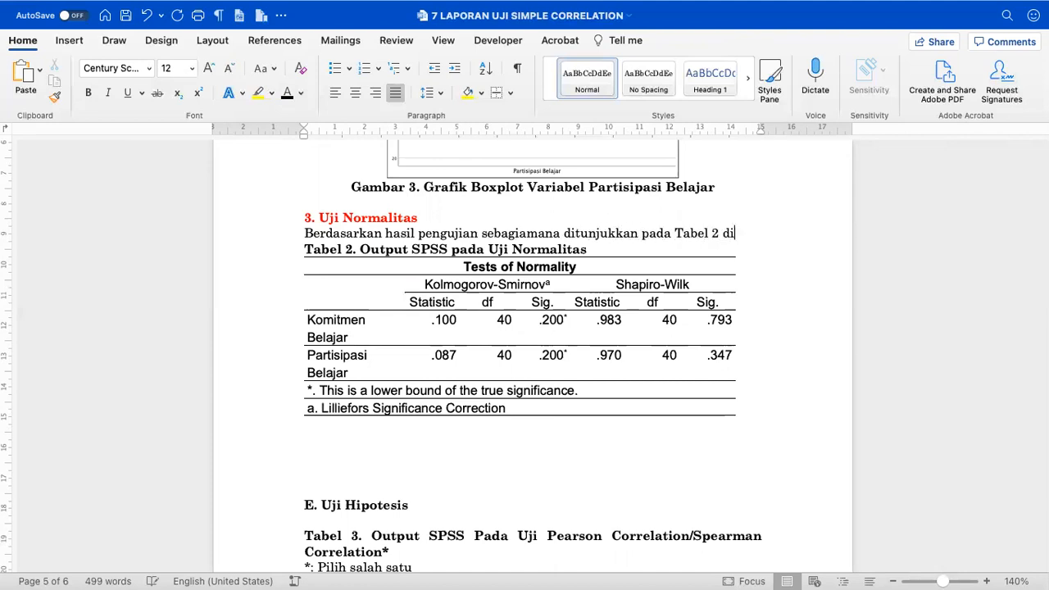
{"action": "key", "text": "BackSpace"}
{"action": "key", "text": "BackSpace"}
{"action": "key", "text": "BackSpace"}
{"action": "key", "text": "BackSpace"}
{"action": "key", "text": "BackSpace"}
{"action": "key", "text": "BackSpace"}
{"action": "key", "text": "BackSpace"}
{"action": "type", "text": "ketahui bahwa"}
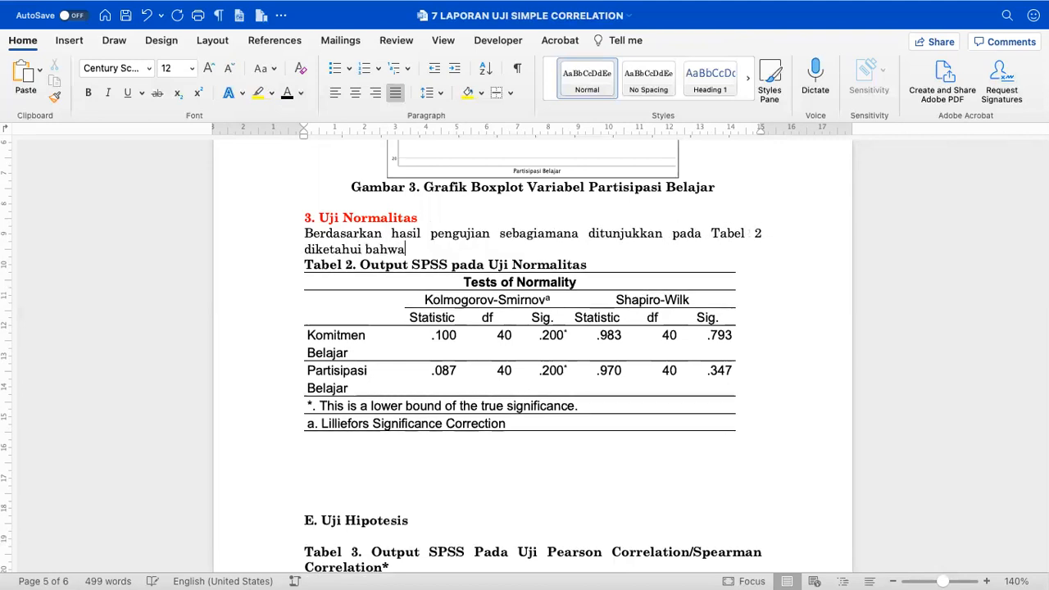
- Colour the Shapiro-Wilk header and its df and Sig. values red
{"action": "scroll", "coordinate": [306, 157], "scroll_direction": "up", "scroll_amount": 3}
{"action": "scroll", "coordinate": [608, 300], "scroll_direction": "up", "scroll_amount": 1}
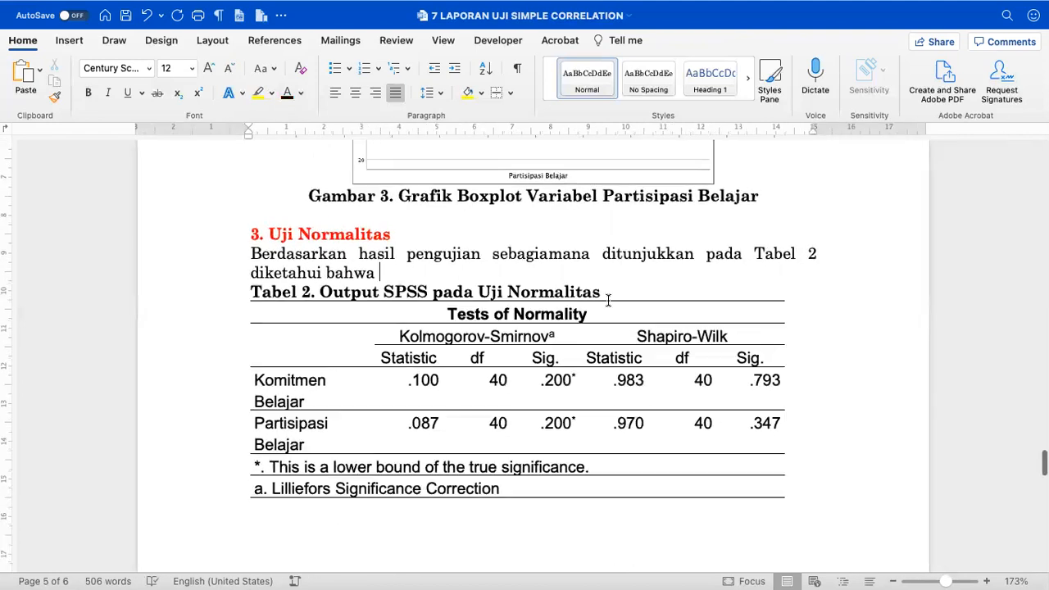
{"action": "left_click_drag", "start_coordinate": [645, 337], "coordinate": [743, 338]}
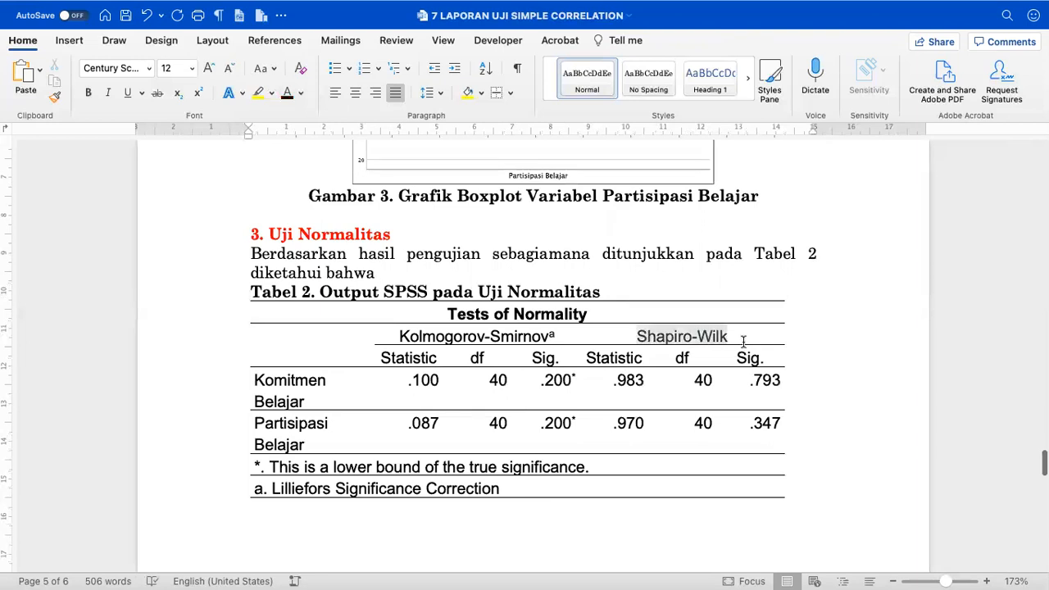
{"action": "left_click", "coordinate": [301, 93]}
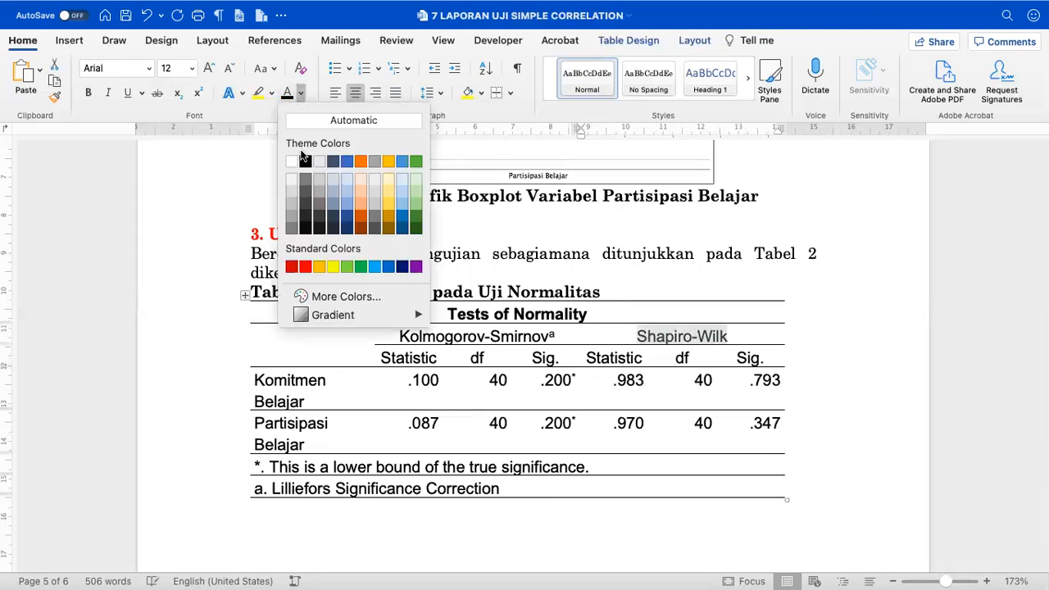
{"action": "left_click", "coordinate": [305, 267]}
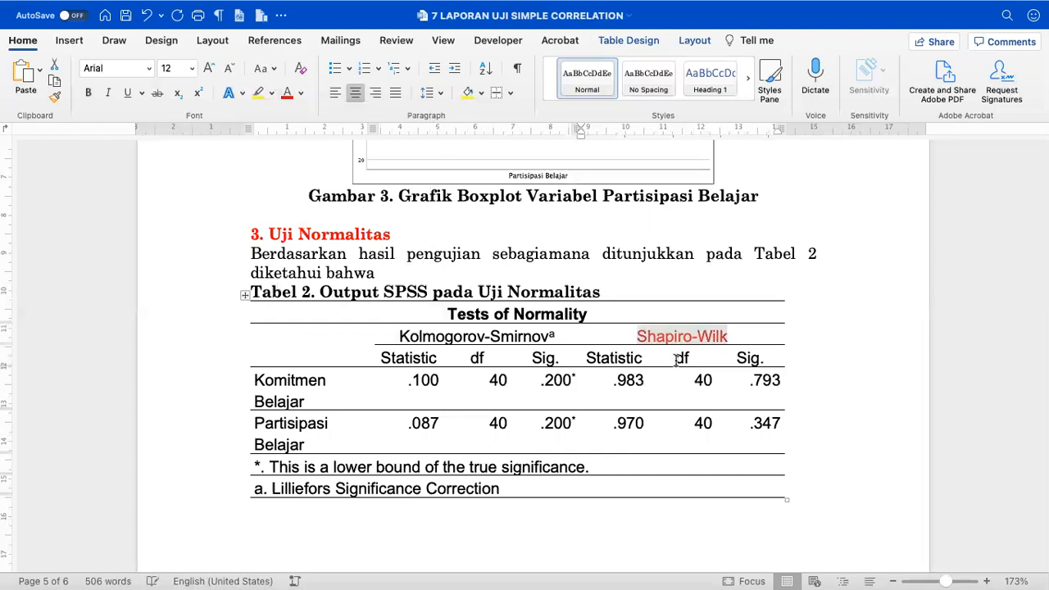
{"action": "left_click_drag", "start_coordinate": [678, 360], "coordinate": [762, 423]}
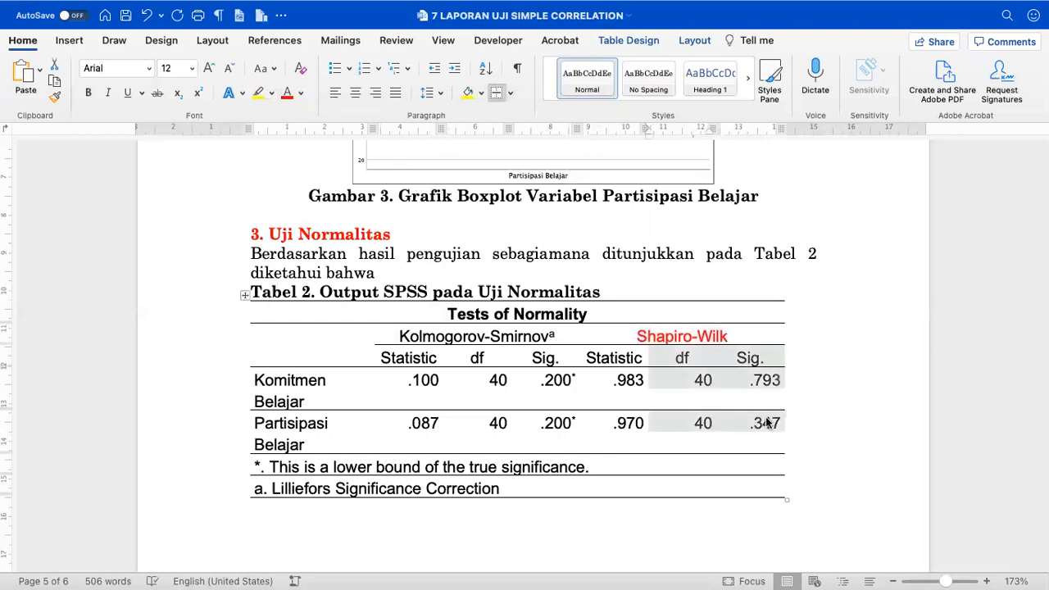
{"action": "left_click", "coordinate": [287, 93]}
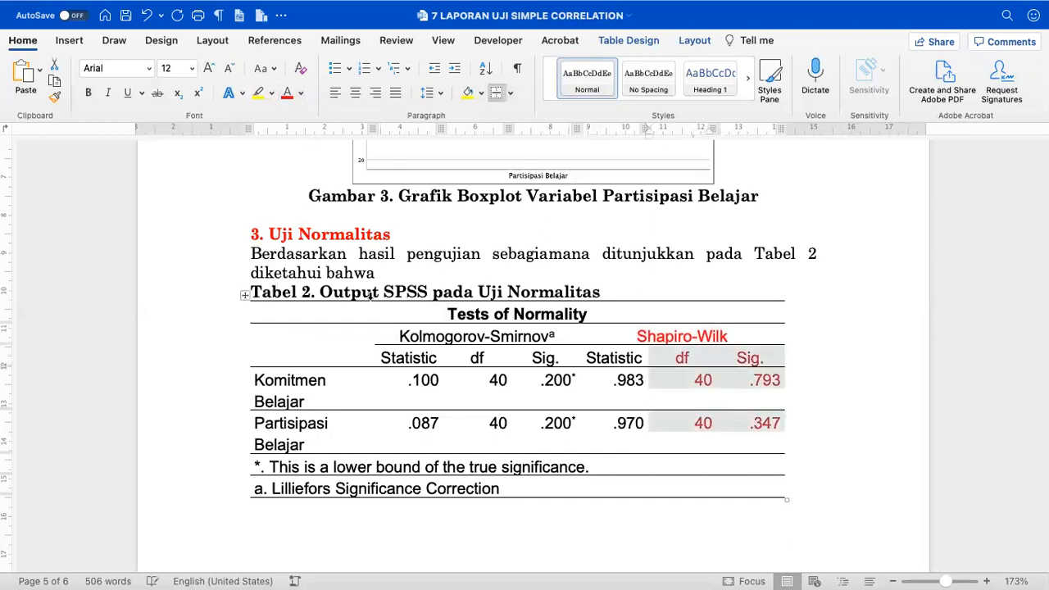
{"action": "left_click", "coordinate": [427, 271]}
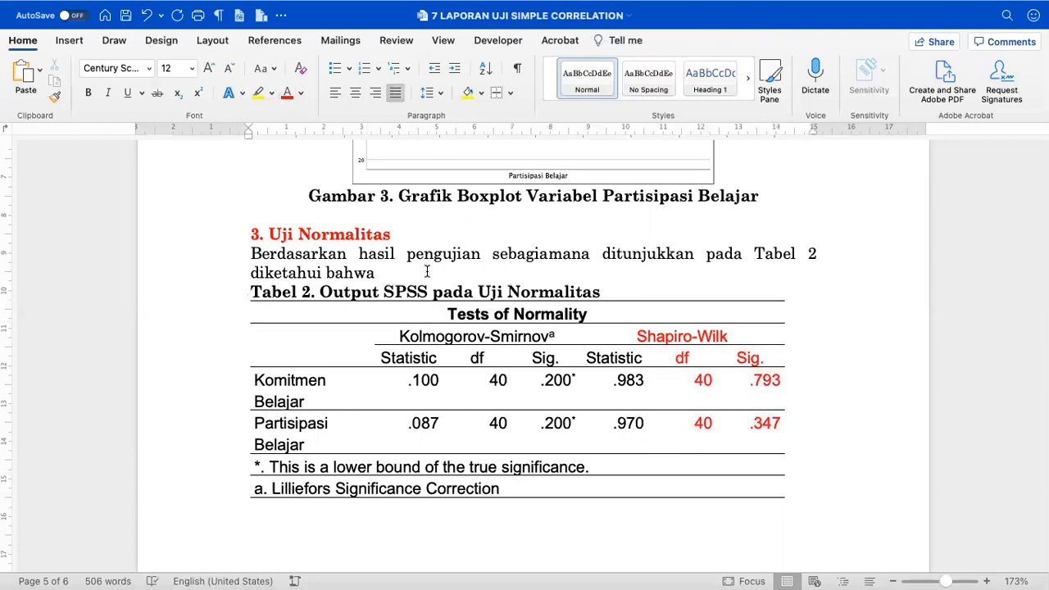
- Shade Komitmen Belajar yellow and Partisipasi Belajar light blue, then add a line after 'diketahui bahwa'
{"action": "left_click_drag", "start_coordinate": [278, 385], "coordinate": [374, 385]}
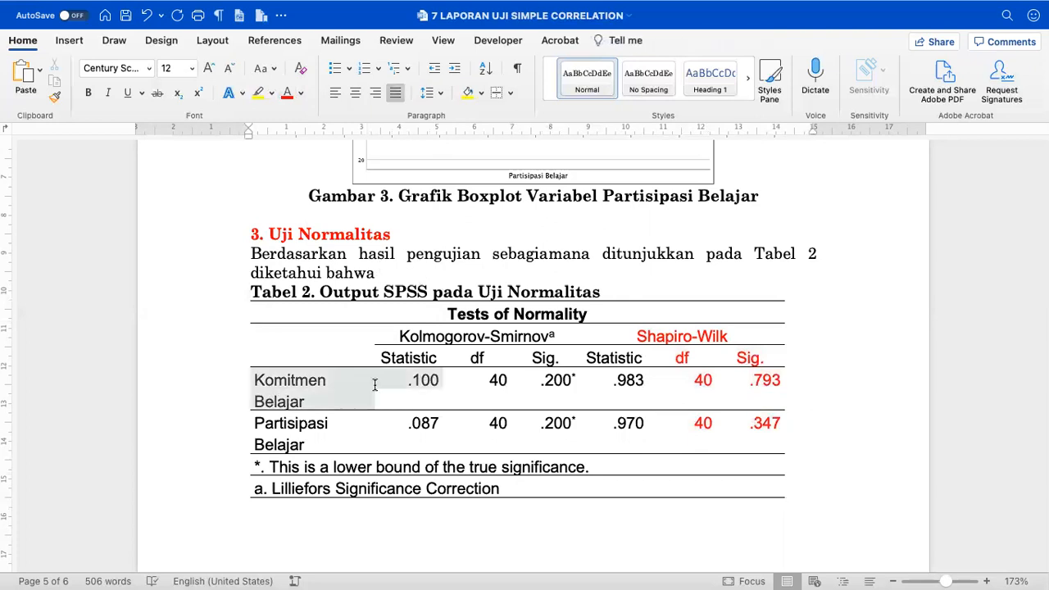
{"action": "left_click_drag", "start_coordinate": [527, 386], "coordinate": [350, 391]}
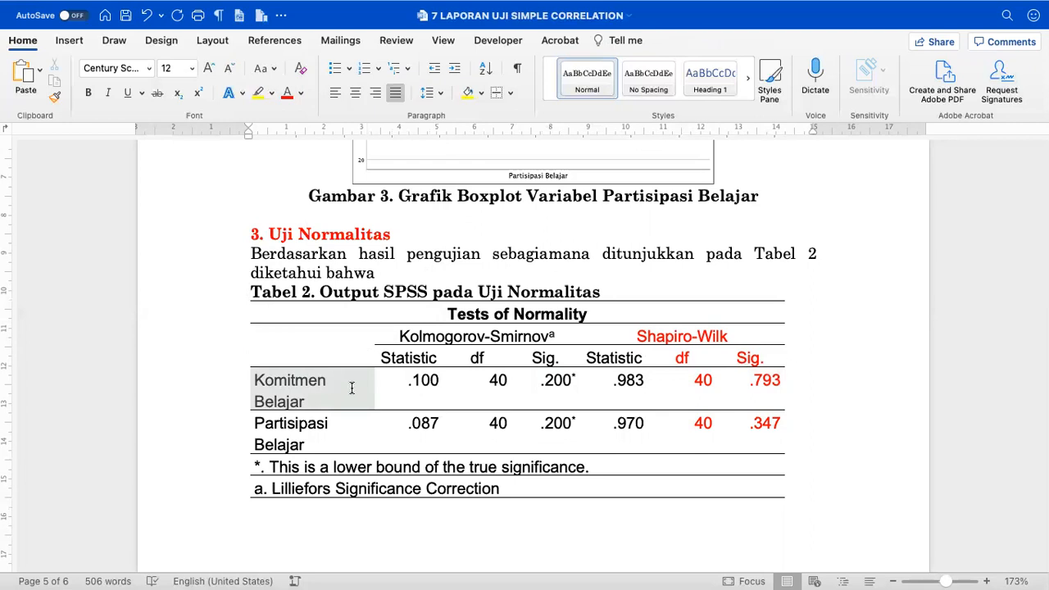
{"action": "left_click", "coordinate": [466, 93]}
{"action": "left_click", "coordinate": [335, 436]}
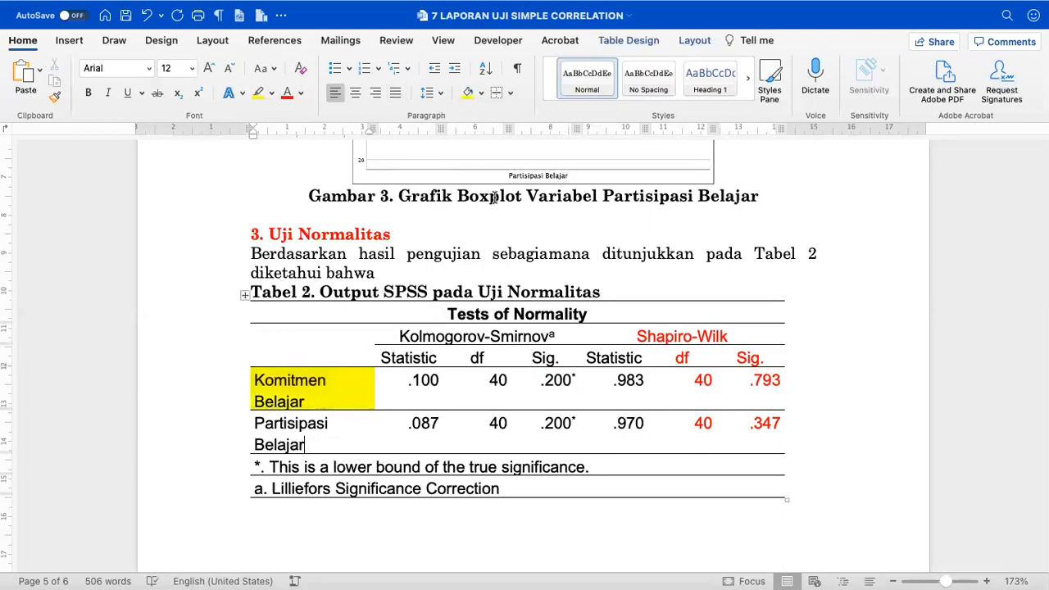
{"action": "left_click", "coordinate": [481, 93]}
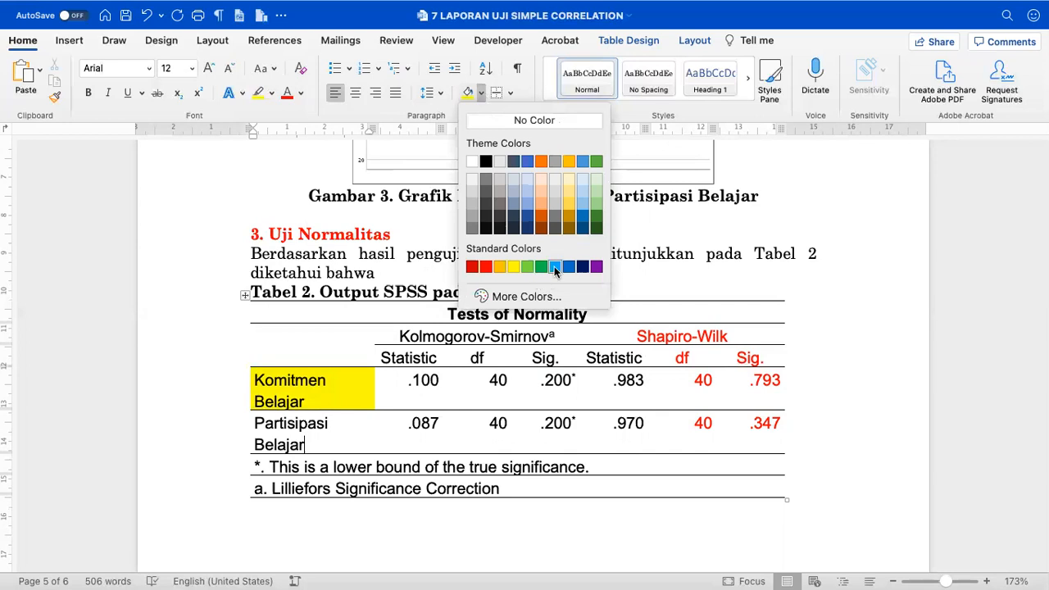
{"action": "left_click", "coordinate": [555, 266]}
{"action": "left_click", "coordinate": [464, 270]}
{"action": "key", "text": "Return"}
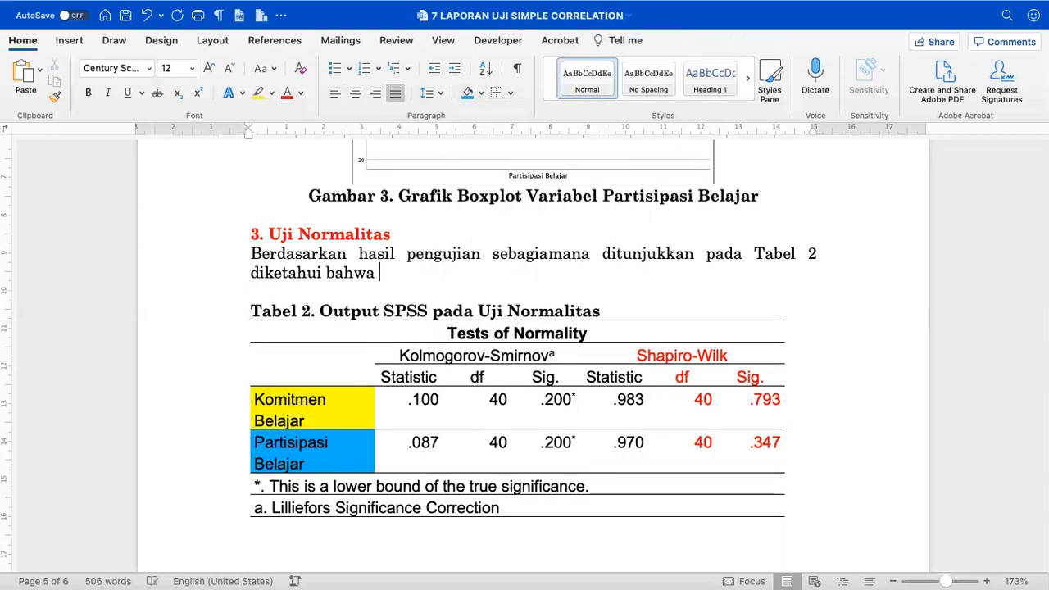
- Write that komitmen belajar data is terdistribusi normal (df=40, Sig. = 0.793, p-value=0.05) and colour the statistics red
{"action": "type", "text": "data komitmen be"}
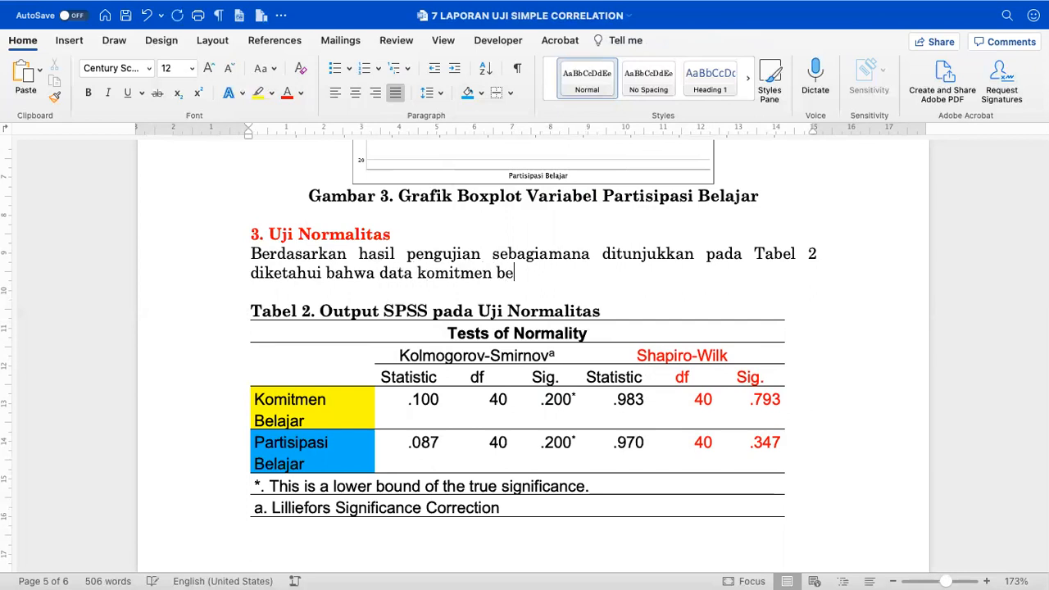
{"action": "type", "text": "lajar terdistrib"}
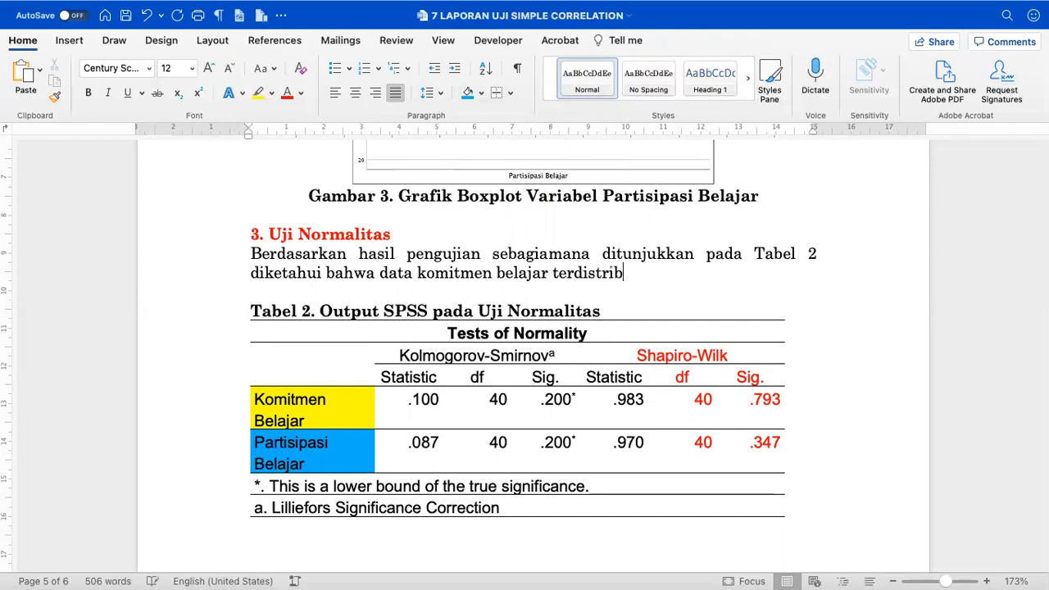
{"action": "type", "text": "usi nor"}
{"action": "key", "text": "BackSpace"}
{"action": "type", "text": "ormal (Si"}
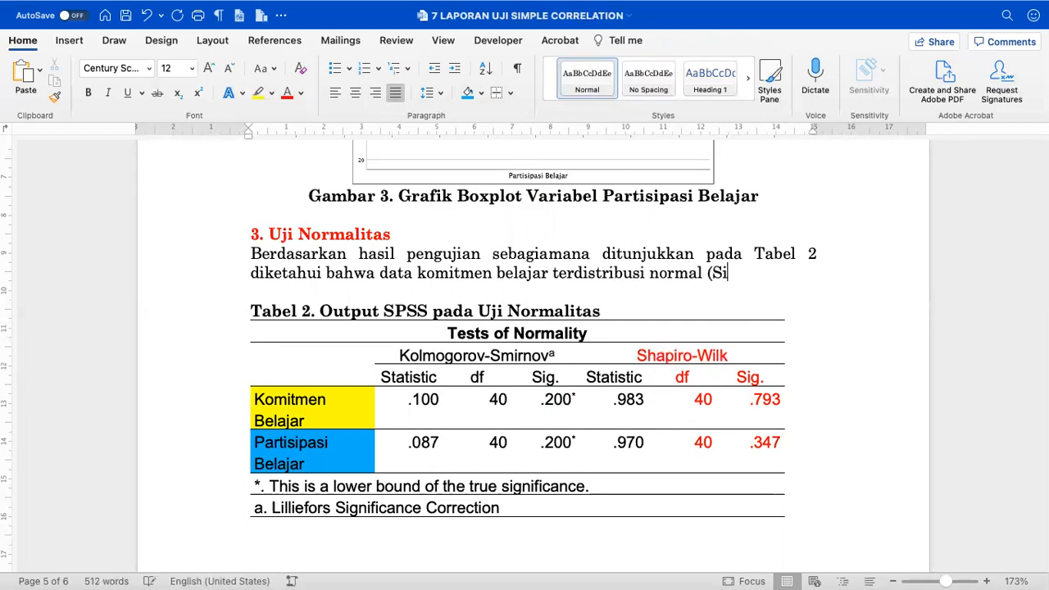
{"action": "type", "text": "g. = -"}
{"action": "key", "text": "BackSpace"}
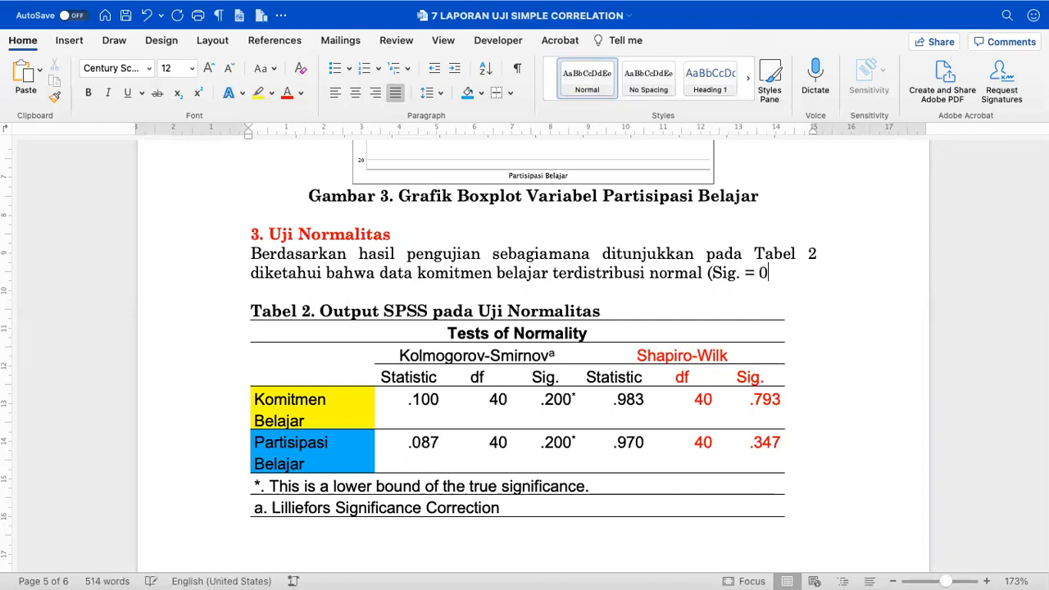
{"action": "type", "text": "df=40,"}
{"action": "key", "text": "End"}
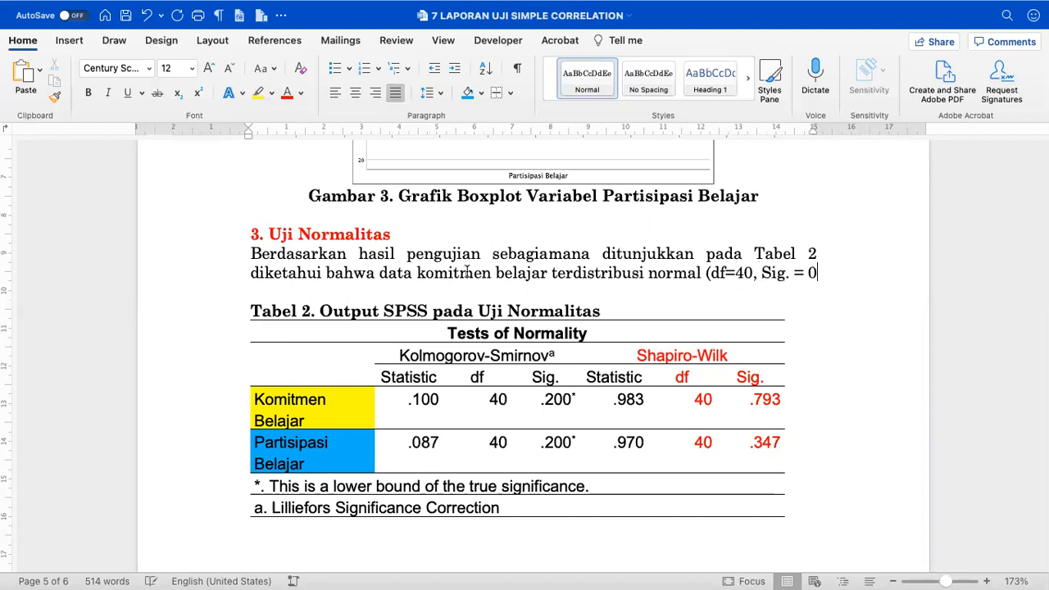
{"action": "type", "text": ".793, p-value=0.05"}
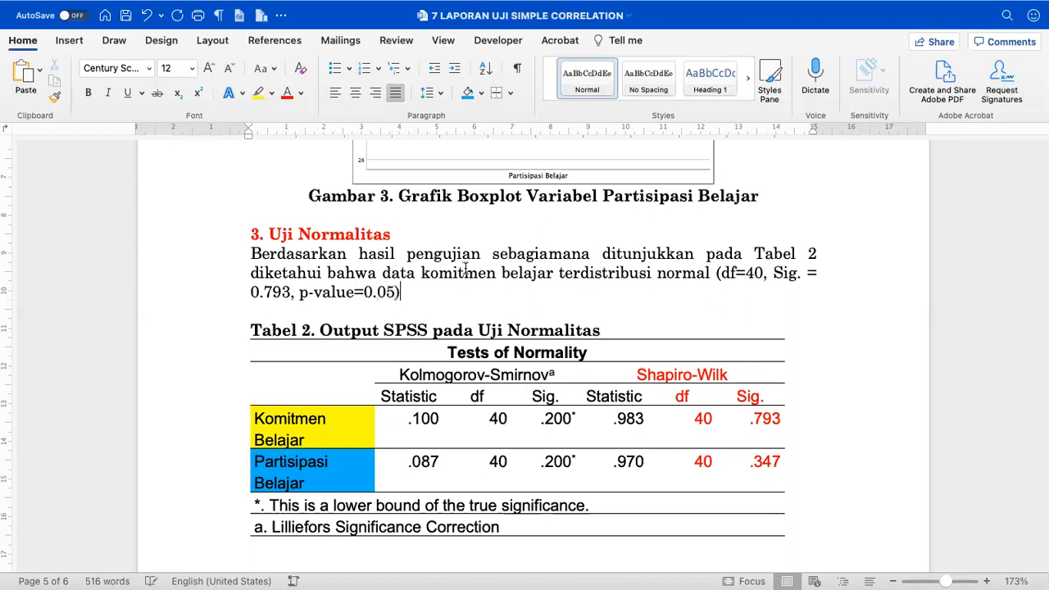
{"action": "left_click_drag", "start_coordinate": [776, 272], "coordinate": [391, 293]}
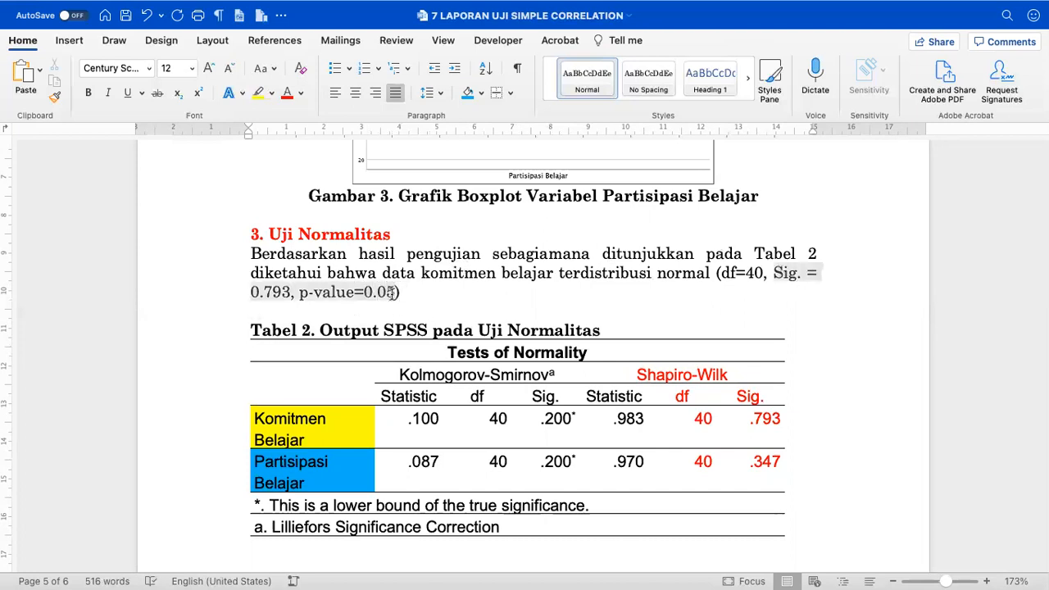
{"action": "left_click", "coordinate": [287, 93]}
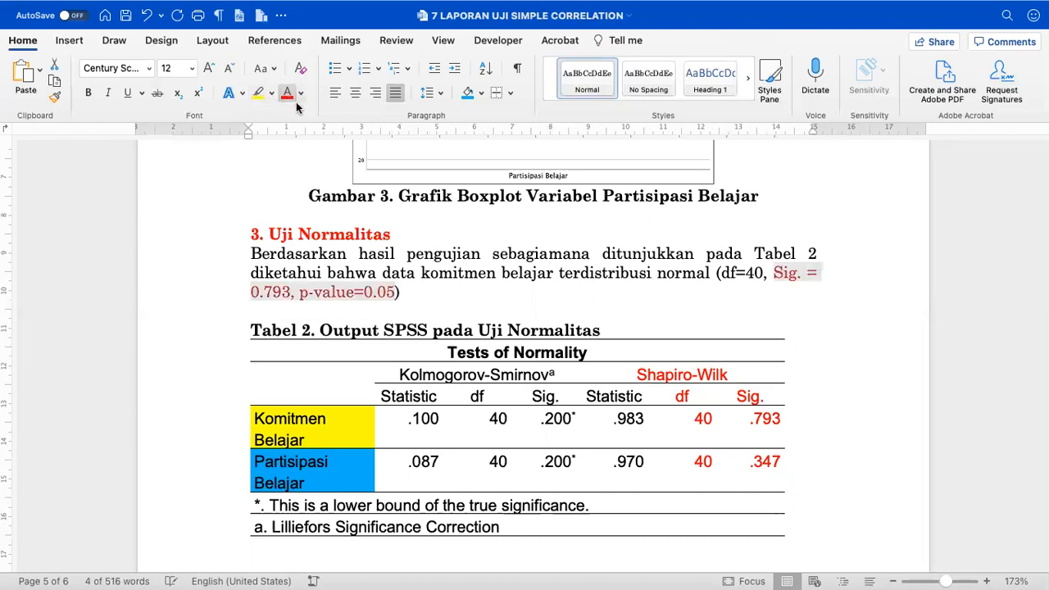
- End the sentence with a period and add the note line 'Normal itu Sig. > p-value' below it
{"action": "left_click", "coordinate": [659, 306]}
{"action": "type", "text": "."}
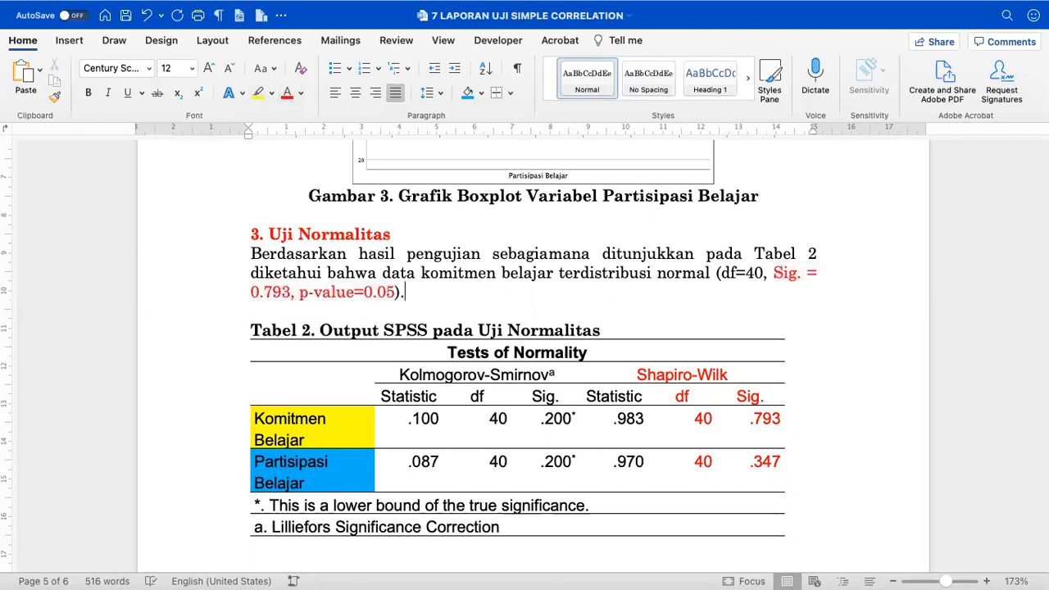
{"action": "key", "text": "Return"}
{"action": "key", "text": "Return"}
{"action": "type", "text": "Normal itu Sig. "}
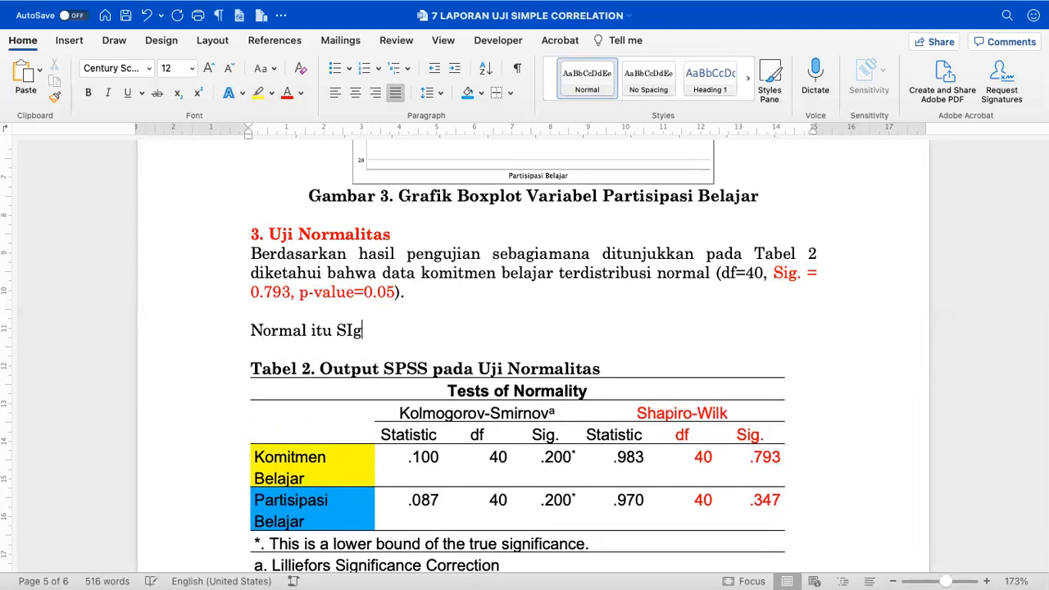
{"action": "type", "text": "> p"}
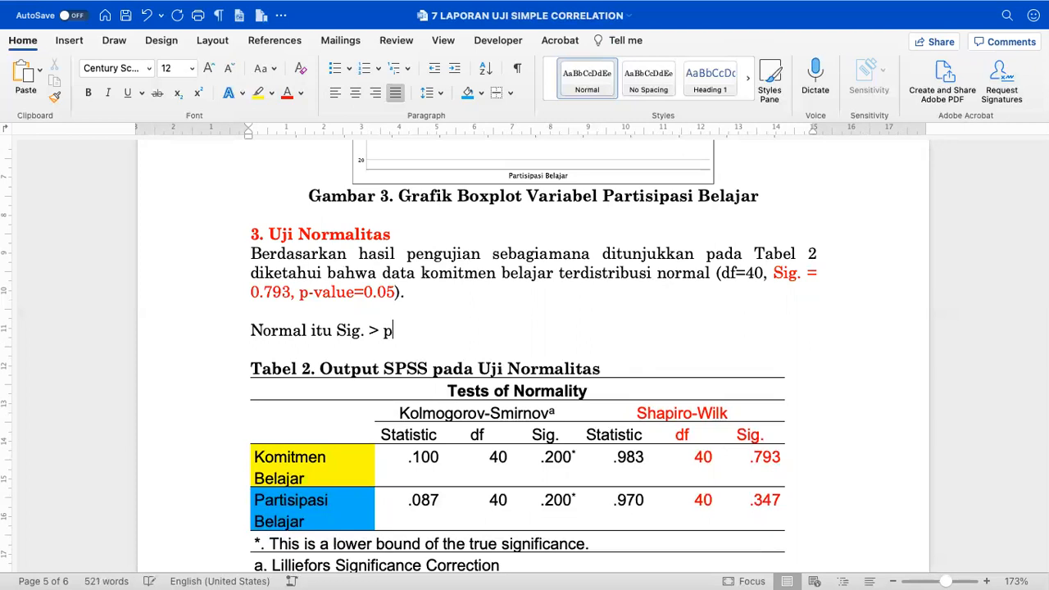
{"action": "type", "text": "-value"}
- Colour the phrase 'terdistribusi normal' red
{"action": "left_click_drag", "start_coordinate": [251, 331], "coordinate": [303, 331]}
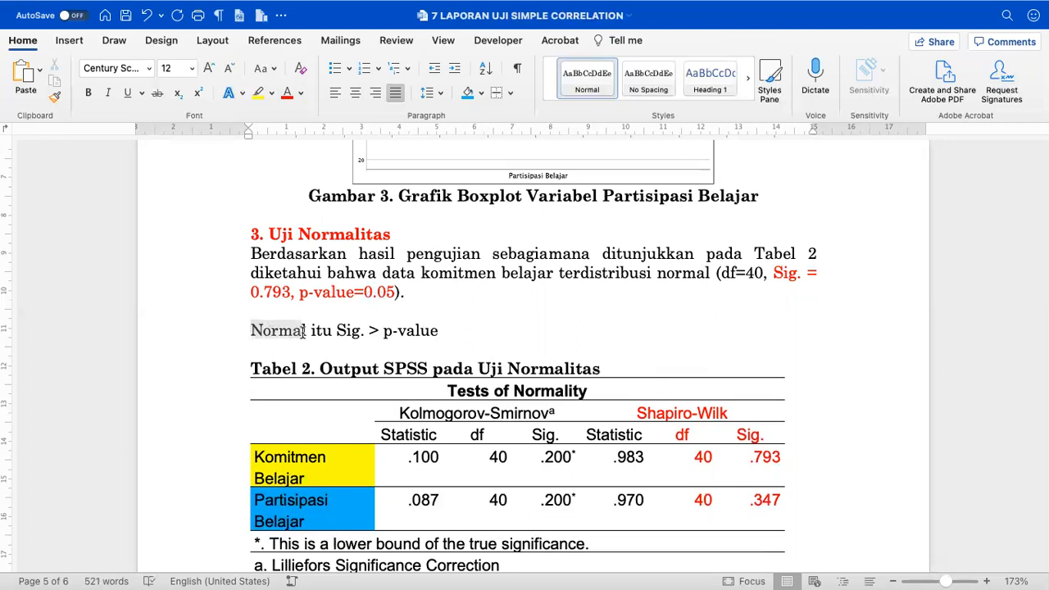
{"action": "left_click_drag", "start_coordinate": [559, 273], "coordinate": [686, 270]}
{"action": "left_click", "coordinate": [287, 93]}
{"action": "left_click", "coordinate": [497, 344]}
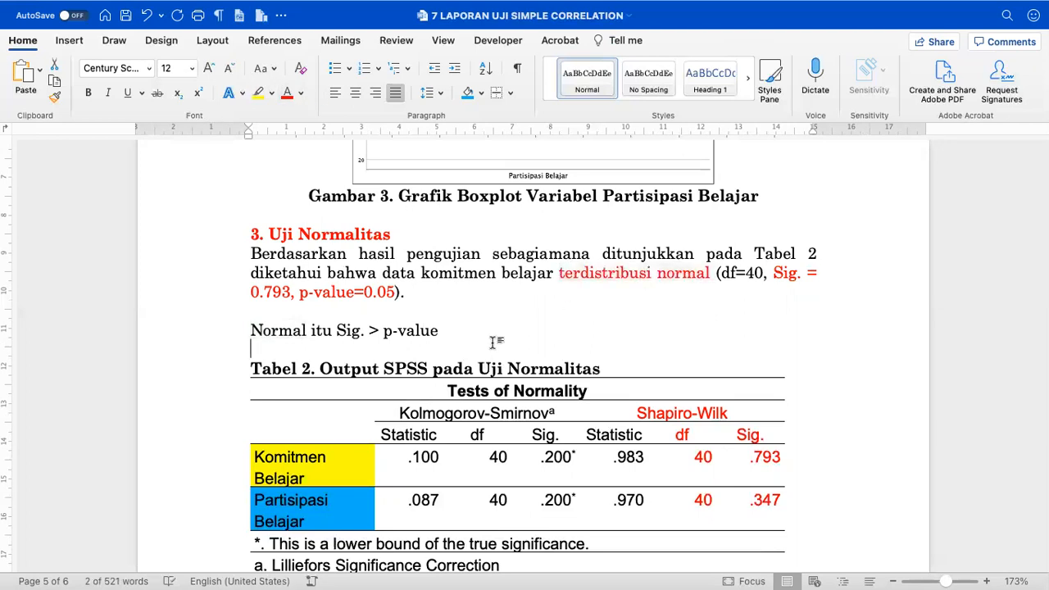
{"action": "left_click", "coordinate": [442, 308]}
{"action": "scroll", "coordinate": [439, 279], "scroll_direction": "down", "scroll_amount": 1}
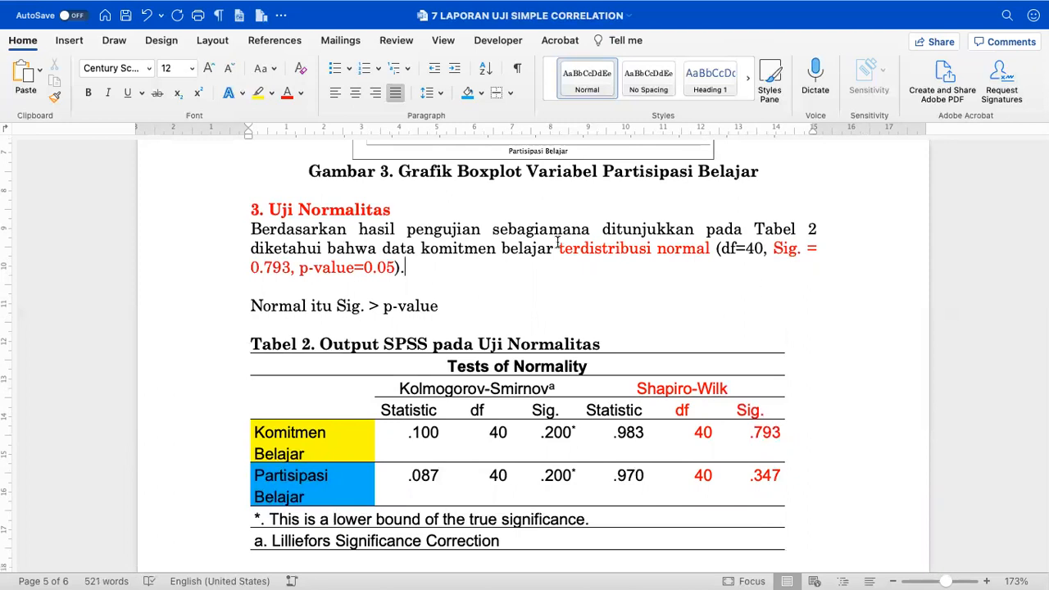
- Move 'terdistribusi normal' to the sentence end, preceded by 'dan data partisipasi belajar (df=40, Sig. = 0.347, p-value=0.05)'
{"action": "left_click_drag", "start_coordinate": [557, 243], "coordinate": [729, 248]}
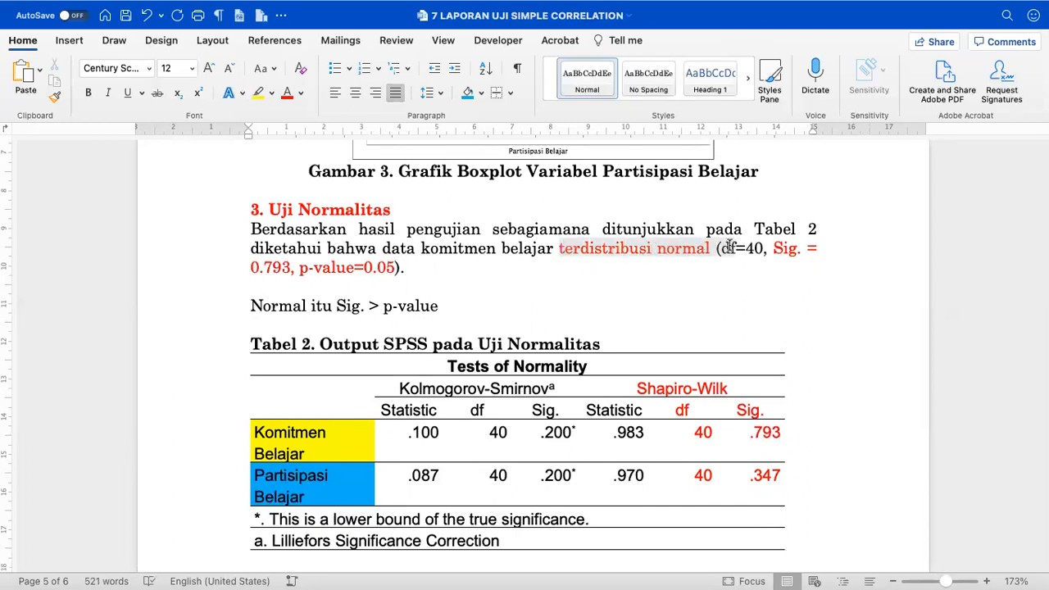
{"action": "left_click", "coordinate": [638, 253]}
{"action": "left_click_drag", "start_coordinate": [561, 247], "coordinate": [635, 261]}
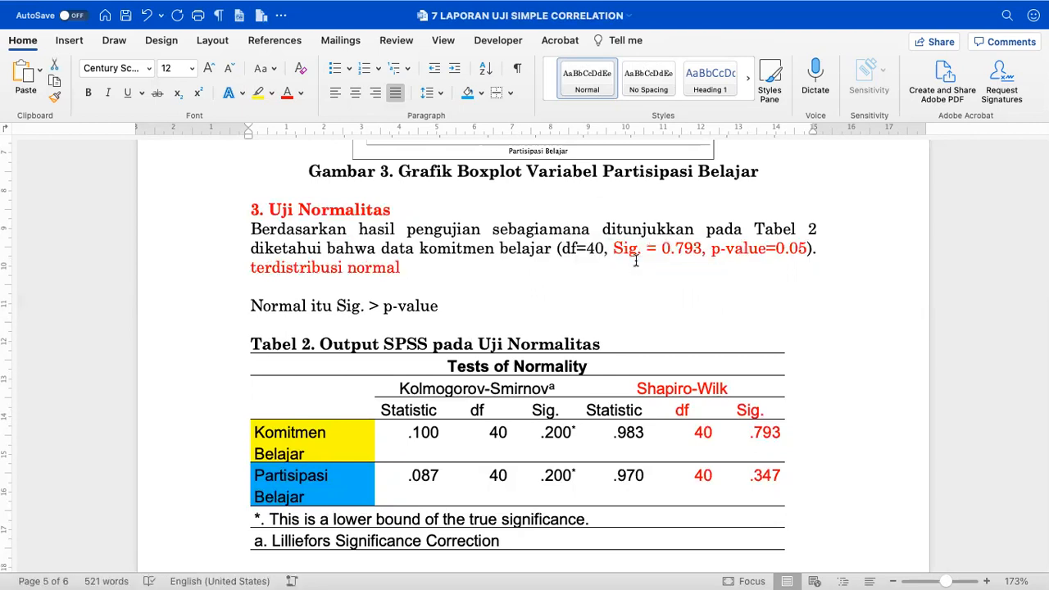
{"action": "key", "text": "Left"}
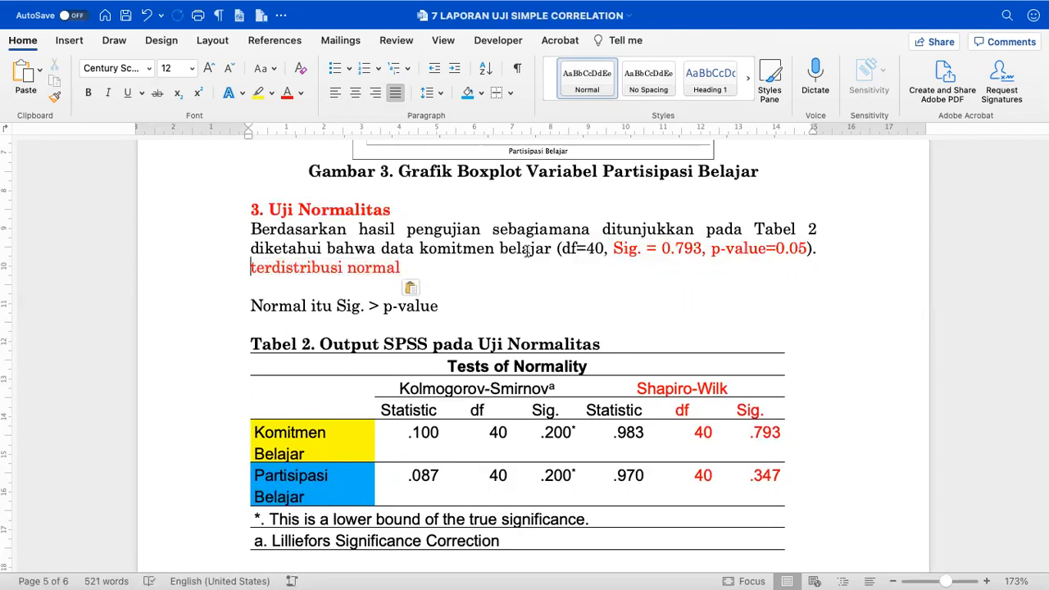
{"action": "key", "text": "BackSpace"}
{"action": "type", "text": "dan data par"}
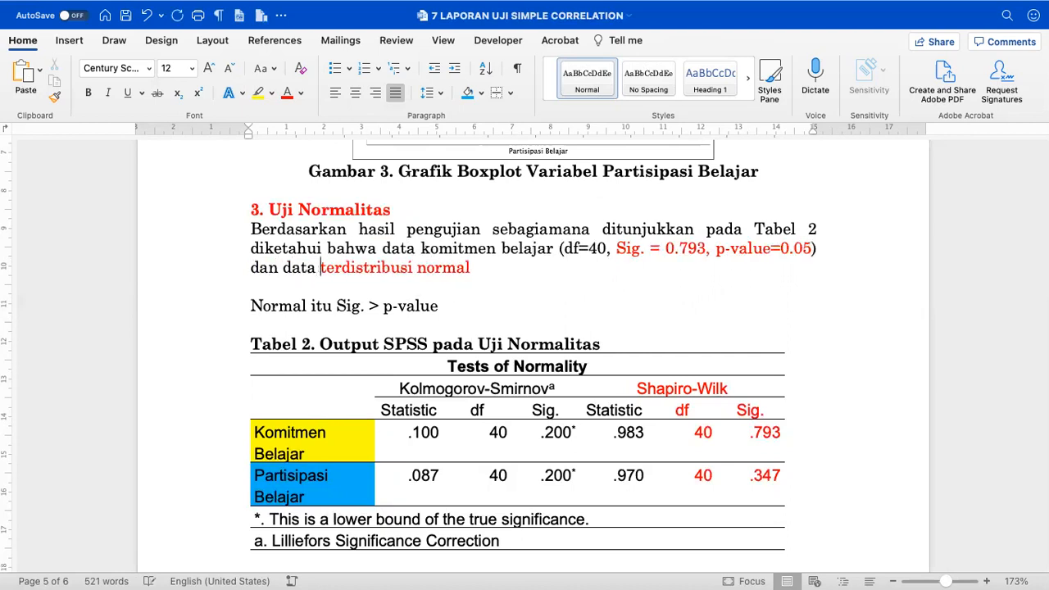
{"action": "type", "text": "tisipasi belajar "}
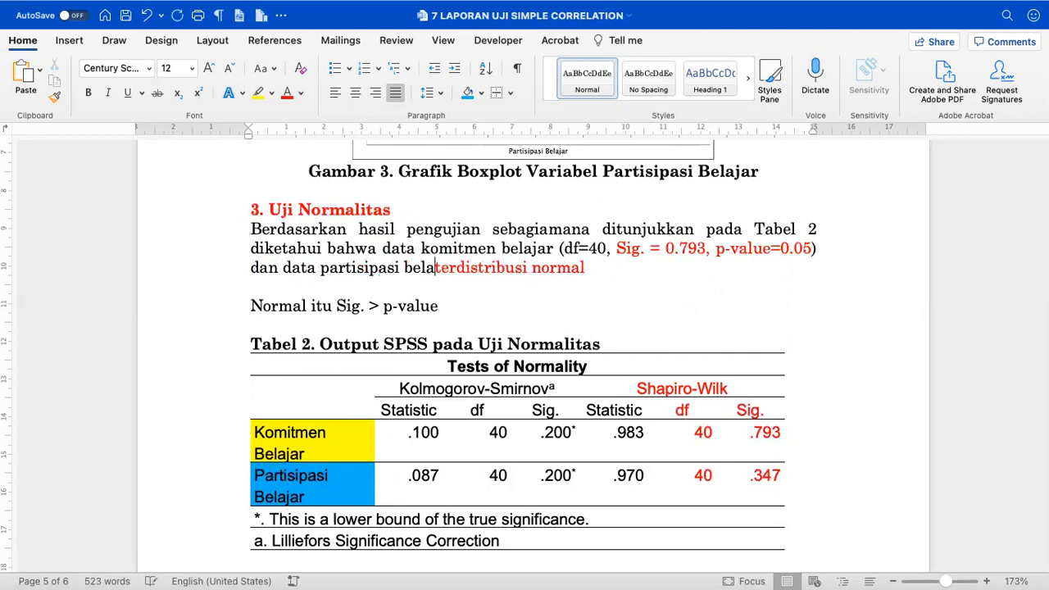
{"action": "type", "text": "(df"}
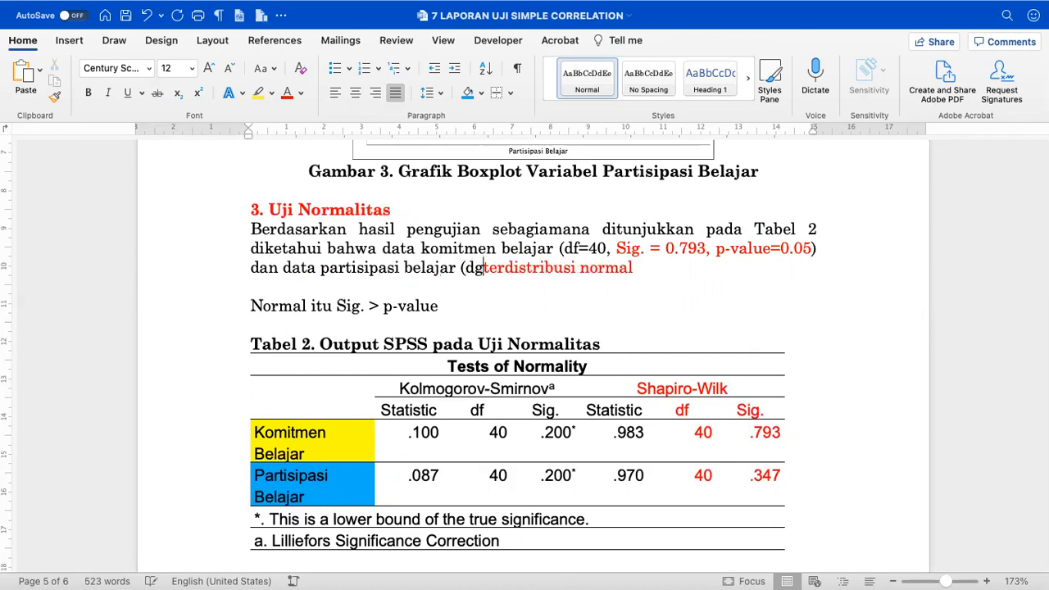
{"action": "type", "text": "=4"}
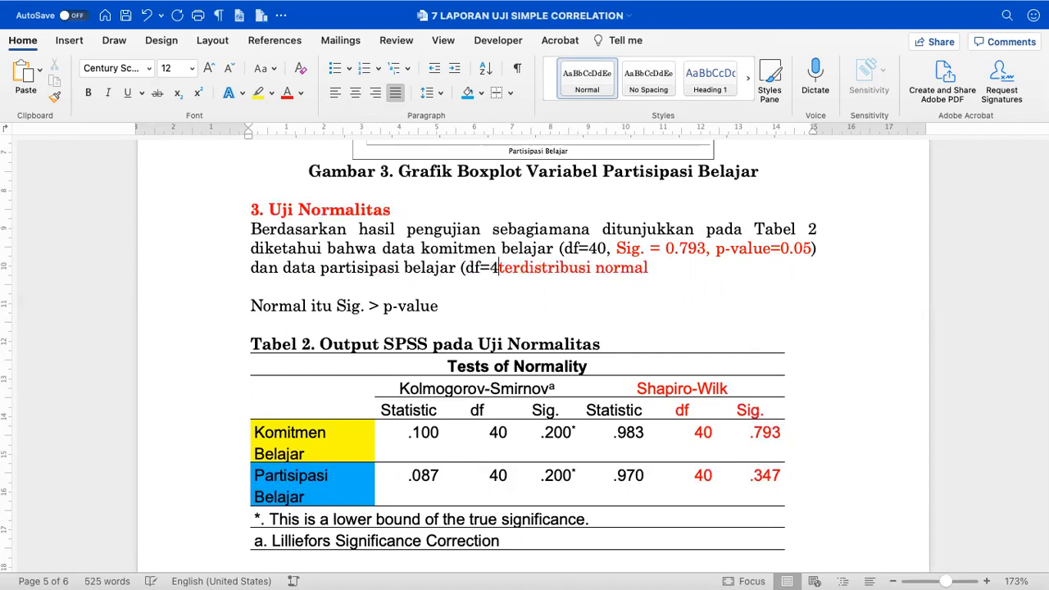
{"action": "type", "text": "0, Sig"}
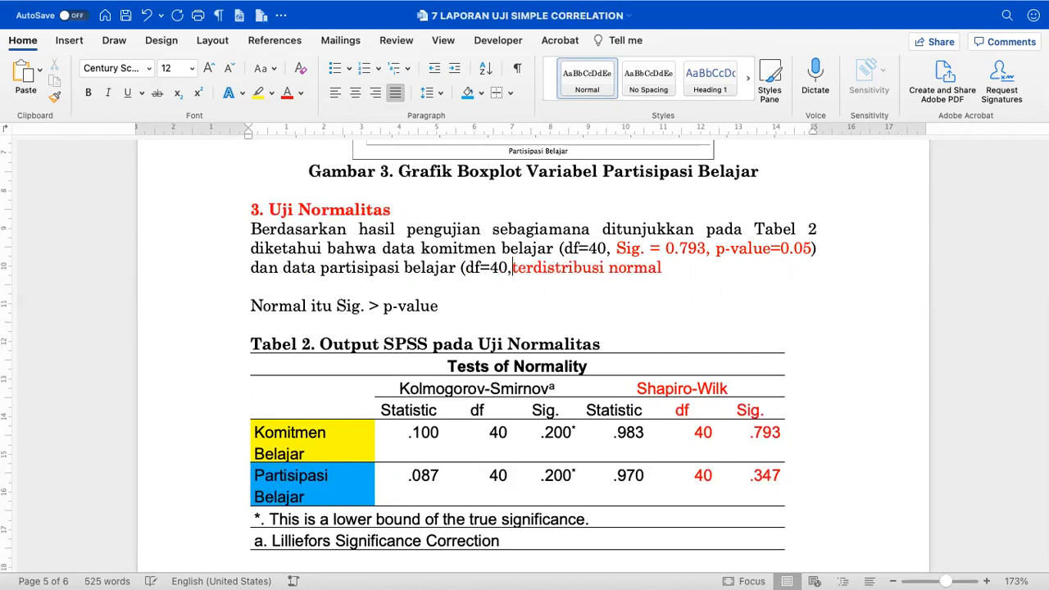
{"action": "type", "text": ". = 0"}
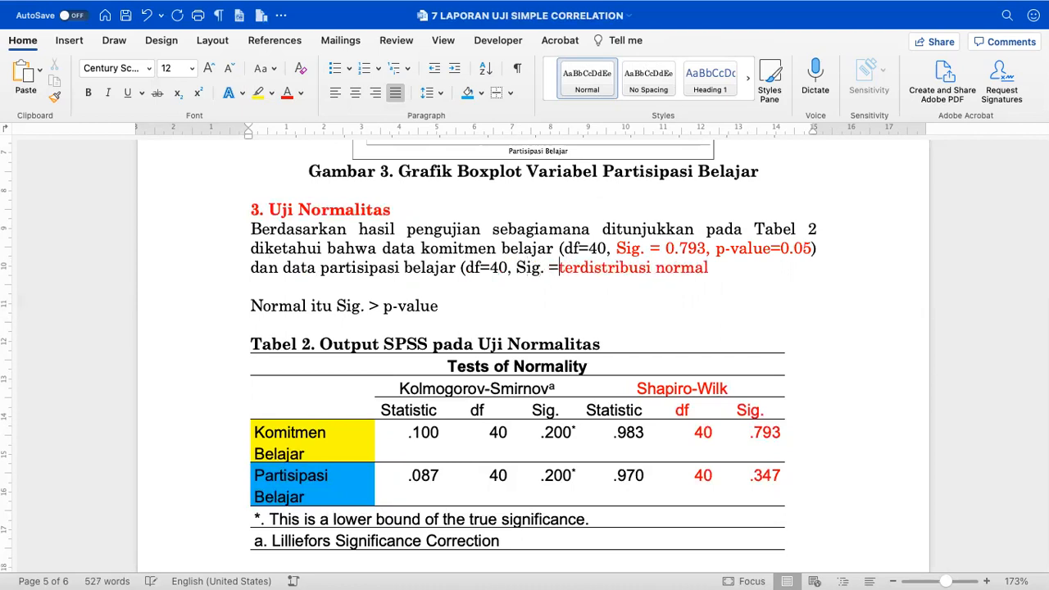
{"action": "type", "text": ".347, "}
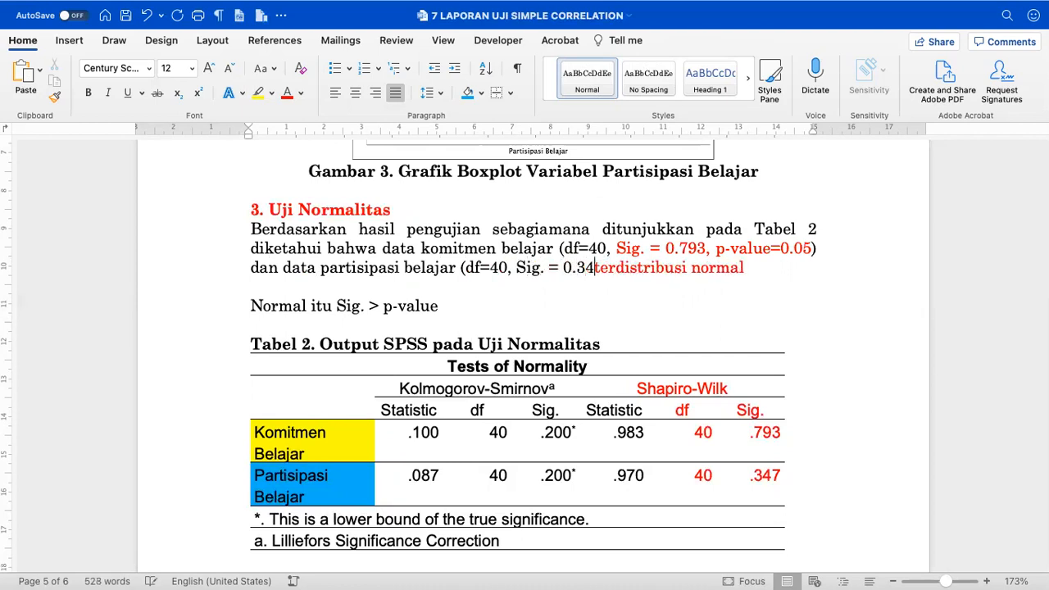
{"action": "type", "text": "p-value"}
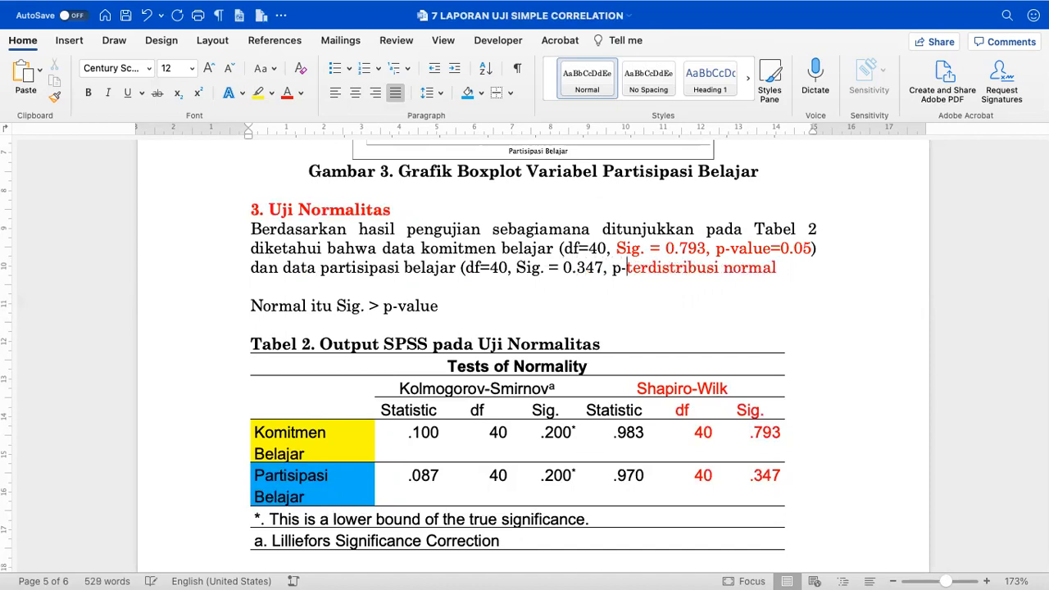
{"action": "type", "text": "=0.05"}
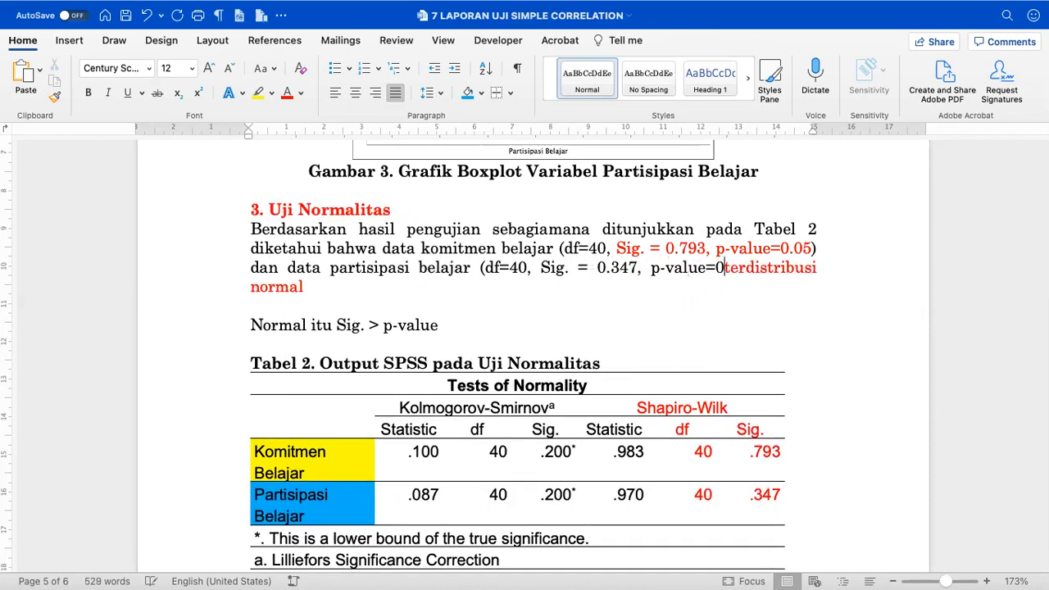
{"action": "type", "text": ")"}
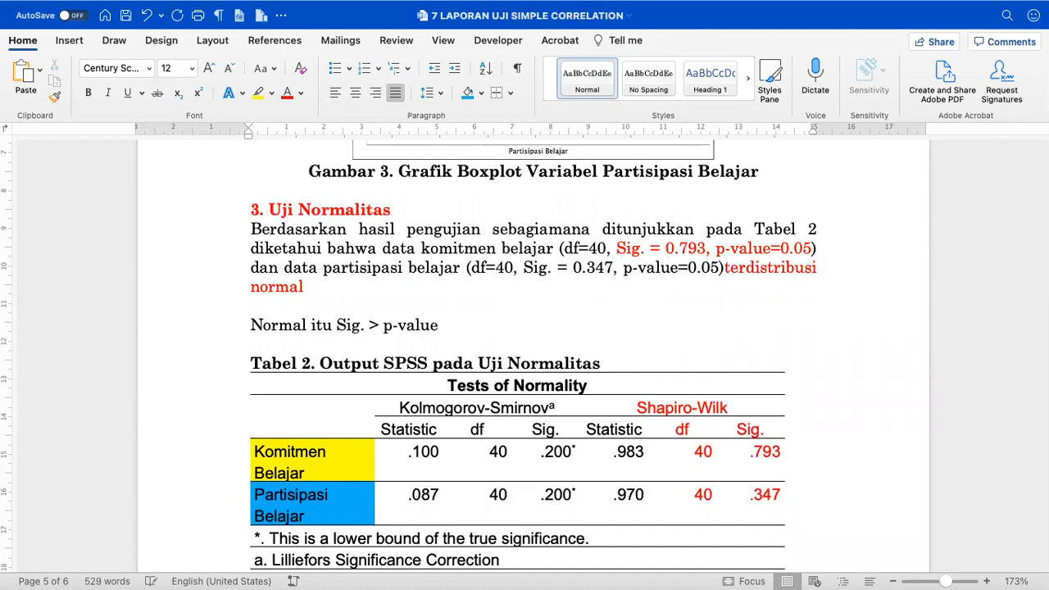
{"action": "type", "text": " terdistribusi normal"}
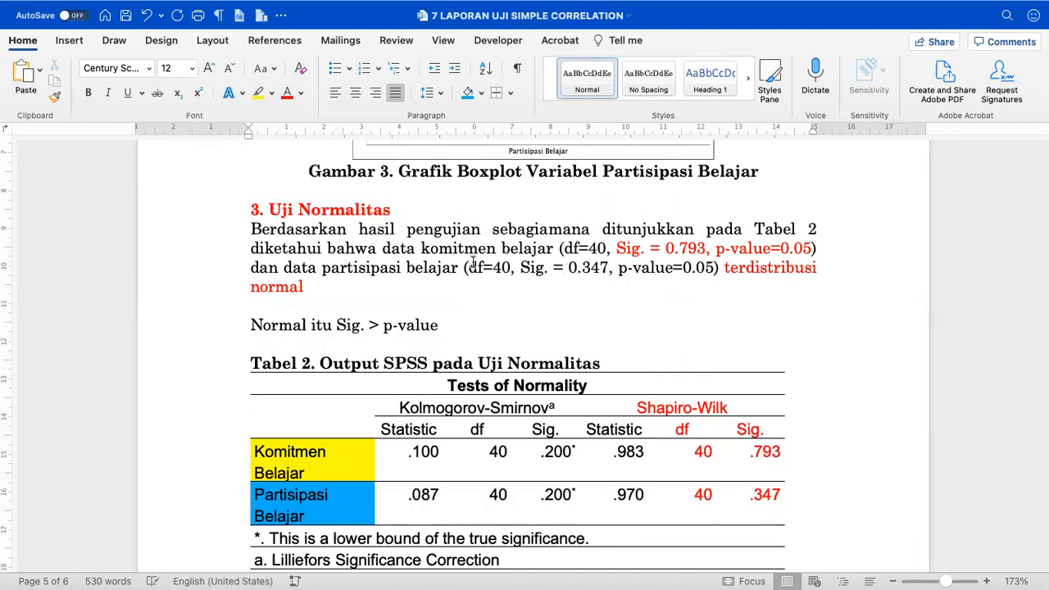
{"action": "type", "text": "/"}
{"action": "left_click", "coordinate": [218, 330]}
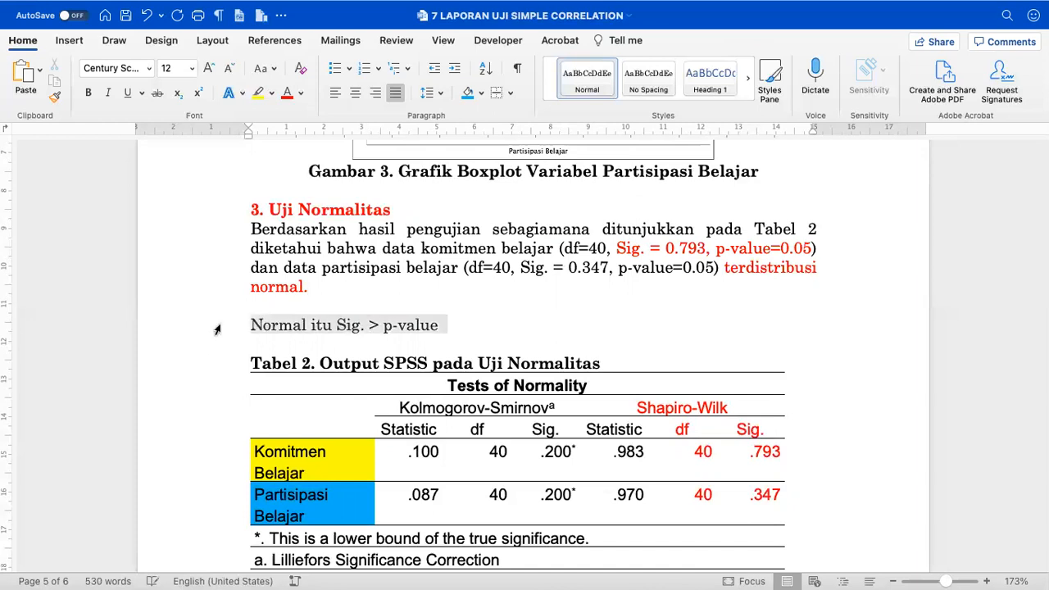
- Delete the 'Normal itu Sig. > p-value' note line
{"action": "key", "text": "BackSpace"}
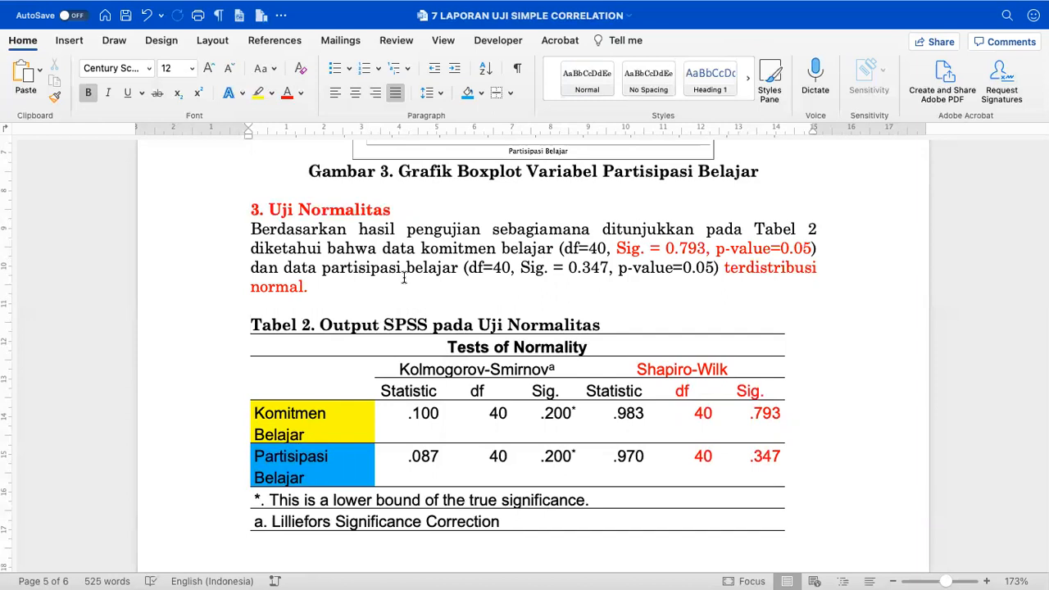
{"action": "scroll", "coordinate": [404, 279], "scroll_direction": "down", "scroll_amount": 2}
{"action": "scroll", "coordinate": [404, 278], "scroll_direction": "down", "scroll_amount": 5}
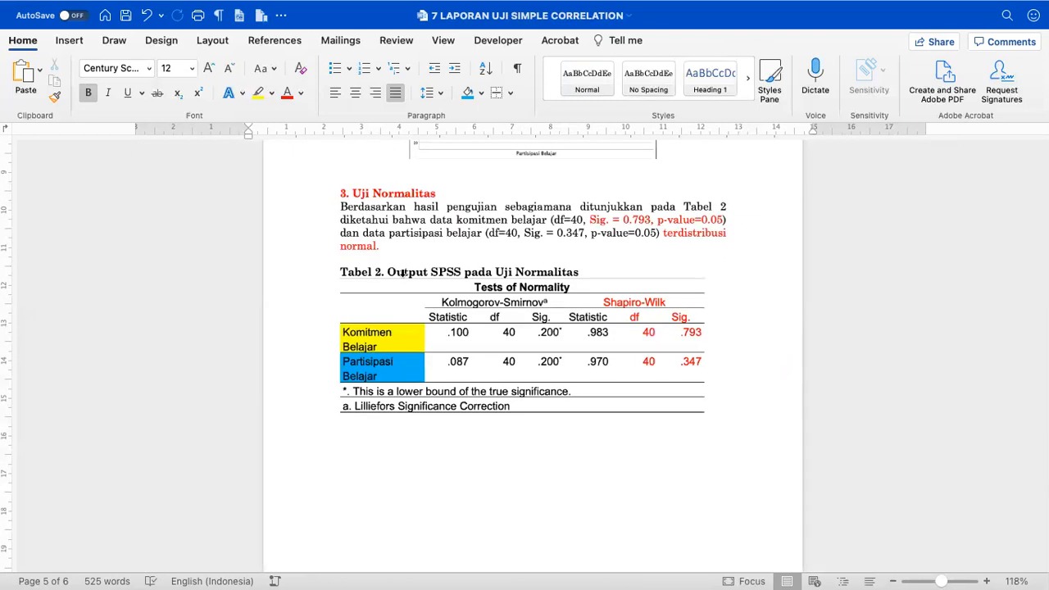
- Stretch the Tests of Normality table to the page width with AutoFit Window
{"action": "left_click", "coordinate": [698, 285]}
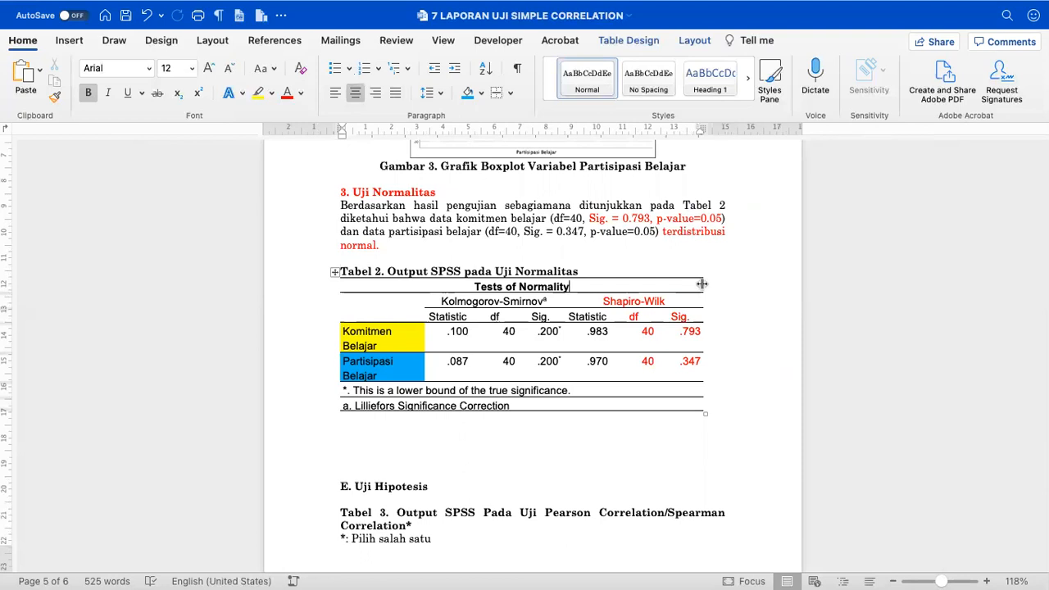
{"action": "left_click_drag", "start_coordinate": [719, 205], "coordinate": [726, 233]}
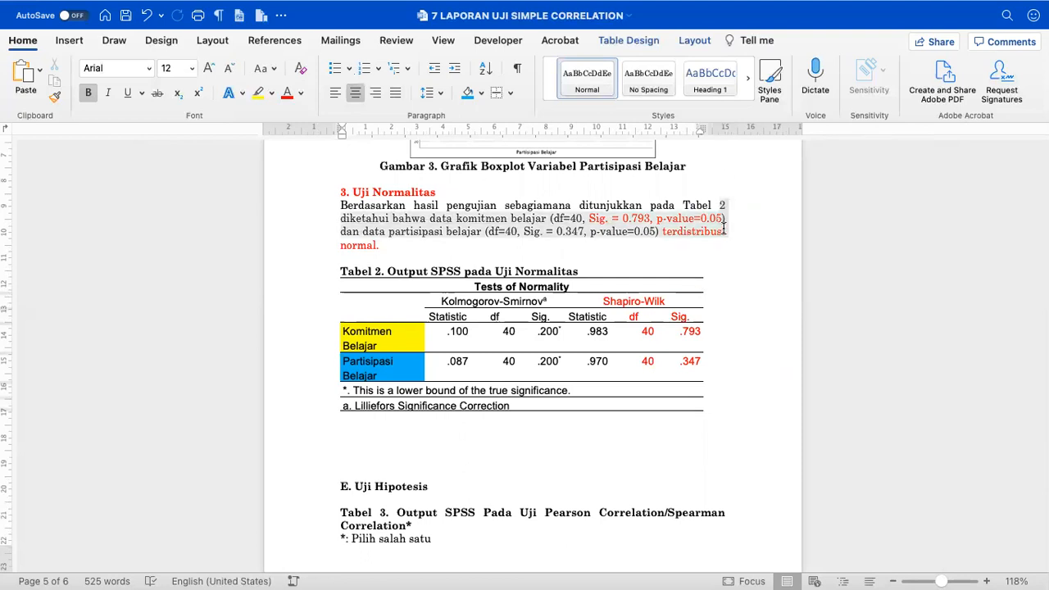
{"action": "left_click", "coordinate": [335, 273]}
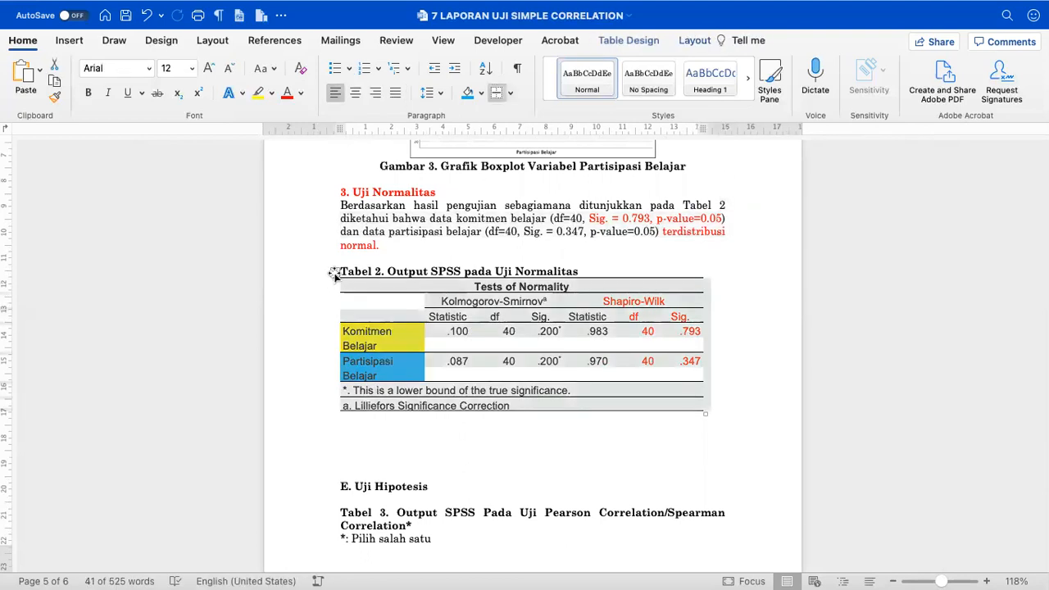
{"action": "left_click", "coordinate": [684, 40]}
{"action": "left_click", "coordinate": [504, 85]}
{"action": "left_click", "coordinate": [505, 96]}
{"action": "left_click", "coordinate": [504, 73]}
{"action": "left_click", "coordinate": [518, 113]}
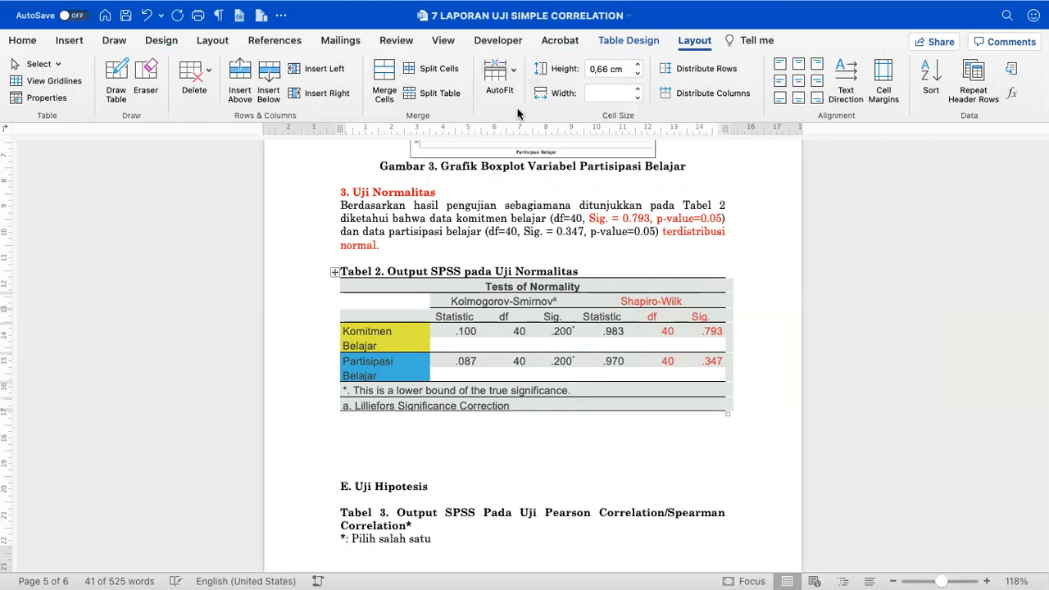
- Line up the table's left and right edges with the page margins
{"action": "left_click", "coordinate": [431, 269]}
{"action": "left_click", "coordinate": [341, 283]}
{"action": "left_click_drag", "start_coordinate": [340, 137], "coordinate": [340, 137]}
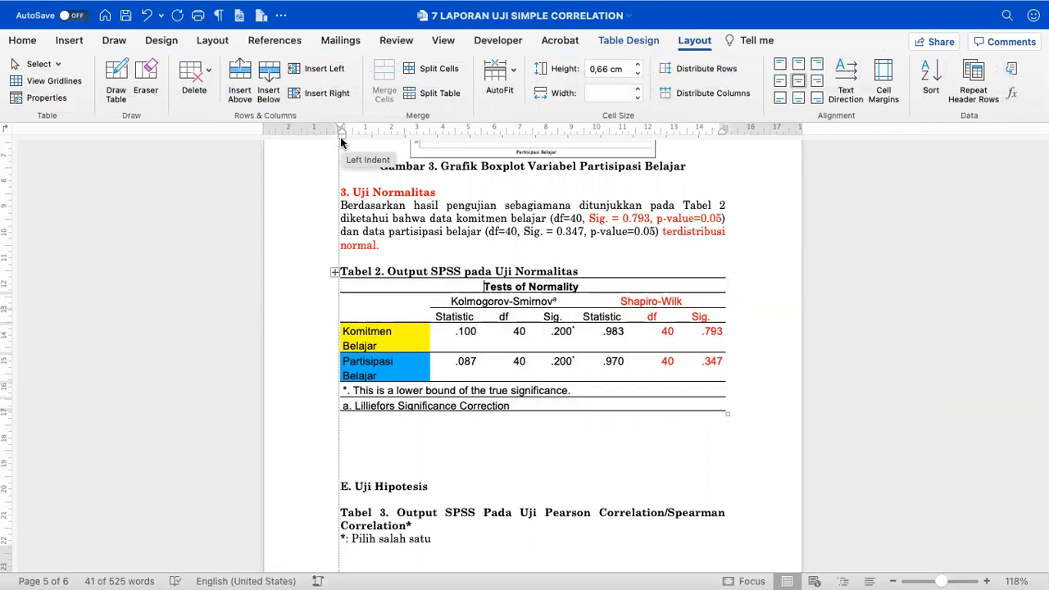
{"action": "left_click_drag", "start_coordinate": [340, 137], "coordinate": [341, 137]}
{"action": "left_click_drag", "start_coordinate": [722, 134], "coordinate": [722, 136]}
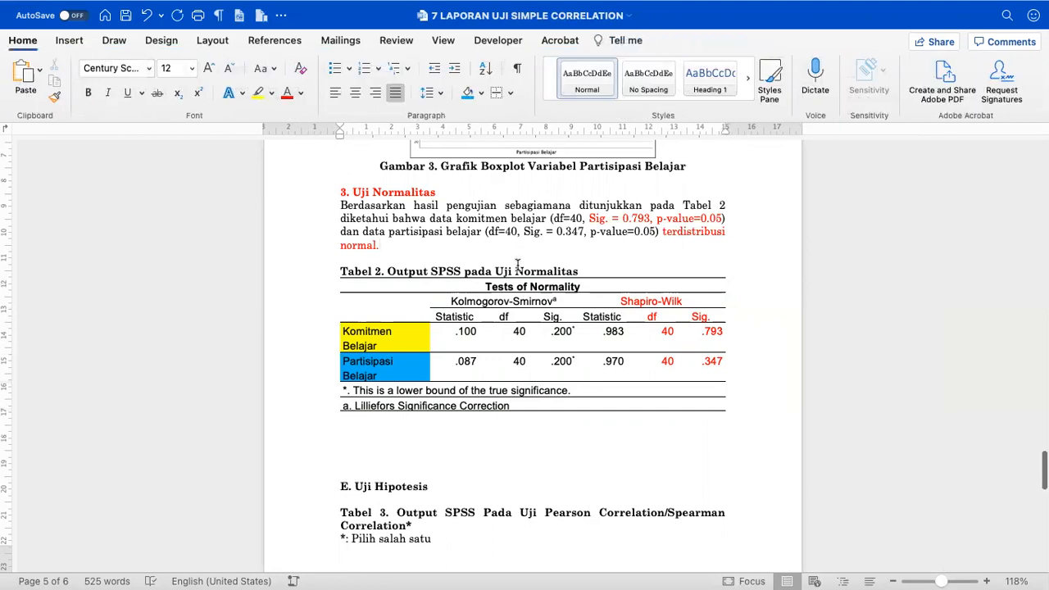
- Remove the blank lines above and below the E. Uji Hipotesis heading
{"action": "left_click", "coordinate": [414, 463]}
{"action": "key", "text": "BackSpace"}
{"action": "key", "text": "BackSpace"}
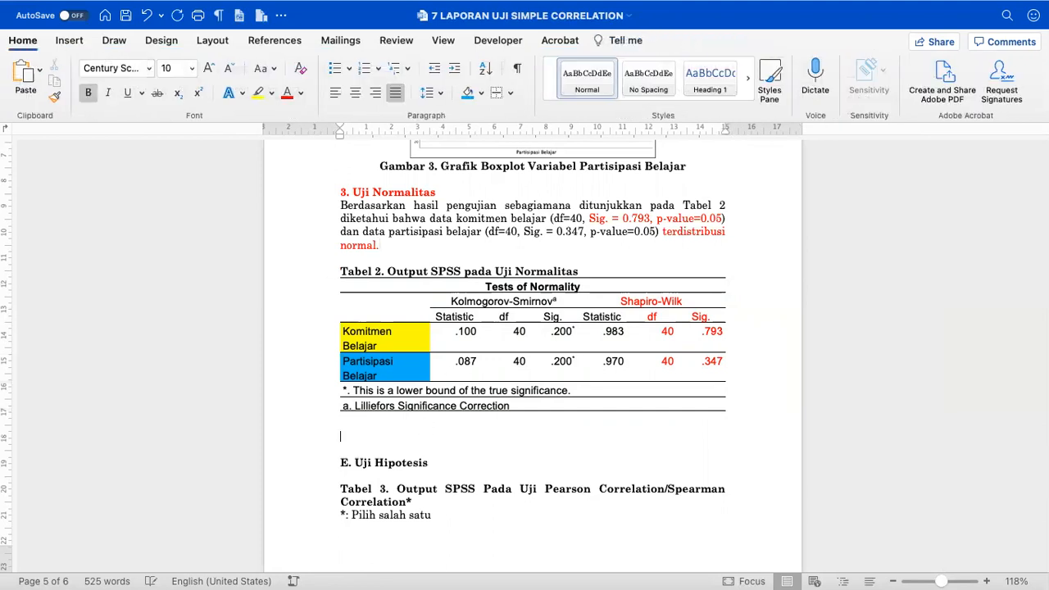
{"action": "key", "text": "BackSpace"}
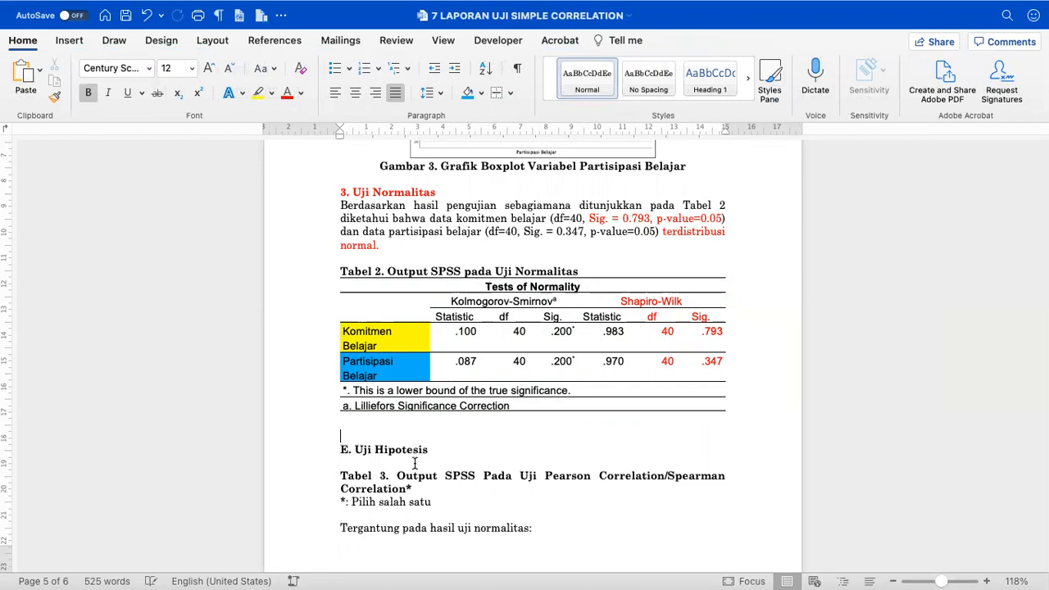
{"action": "key", "text": "BackSpace"}
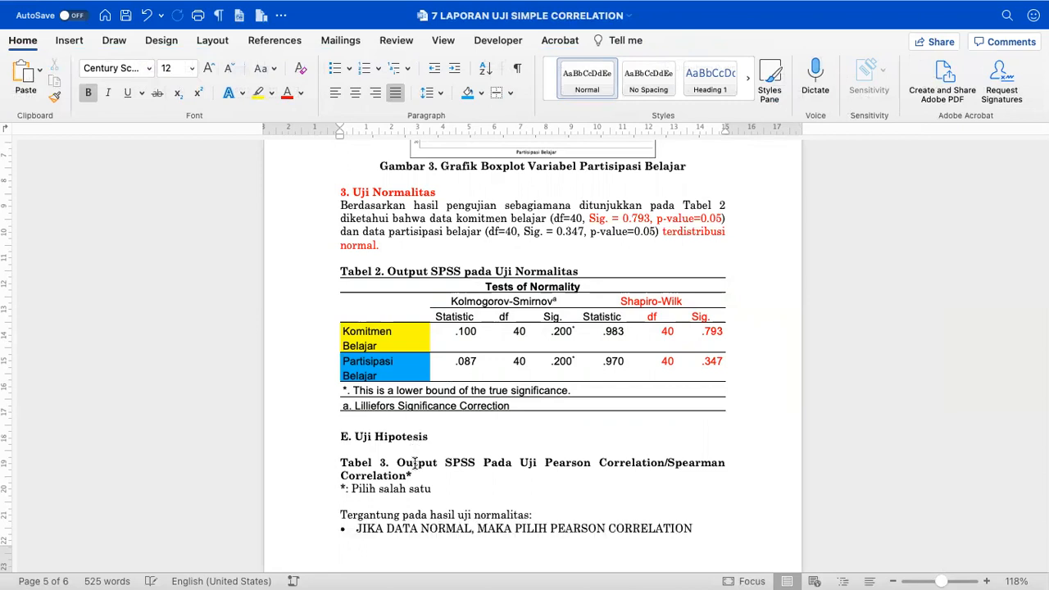
{"action": "scroll", "coordinate": [415, 463], "scroll_direction": "down", "scroll_amount": 1}
{"action": "left_click", "coordinate": [417, 461]}
{"action": "scroll", "coordinate": [421, 438], "scroll_direction": "up", "scroll_amount": 3}
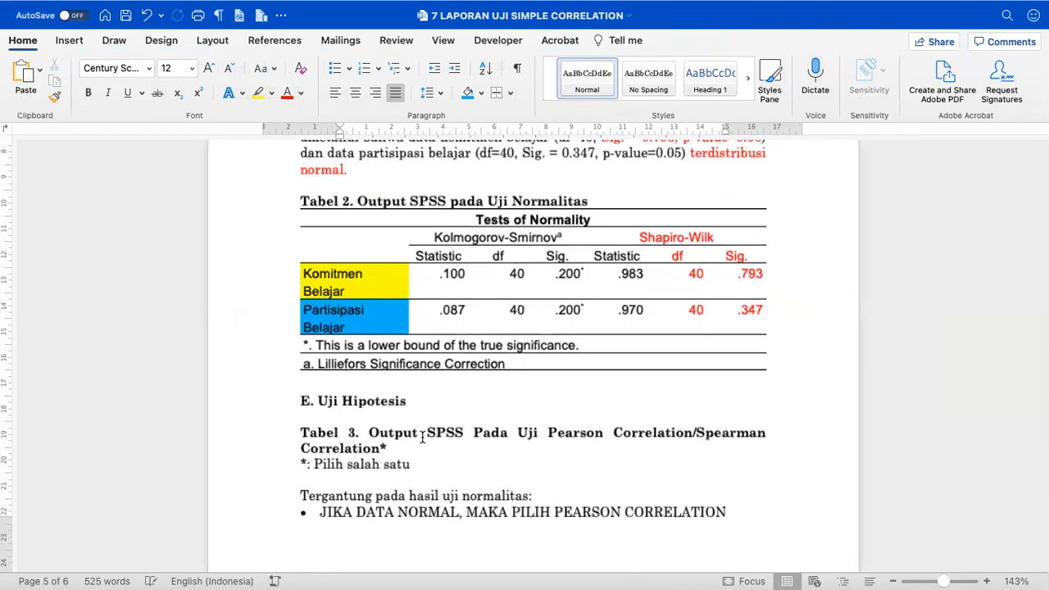
{"action": "left_click", "coordinate": [347, 417]}
{"action": "key", "text": "BackSpace"}
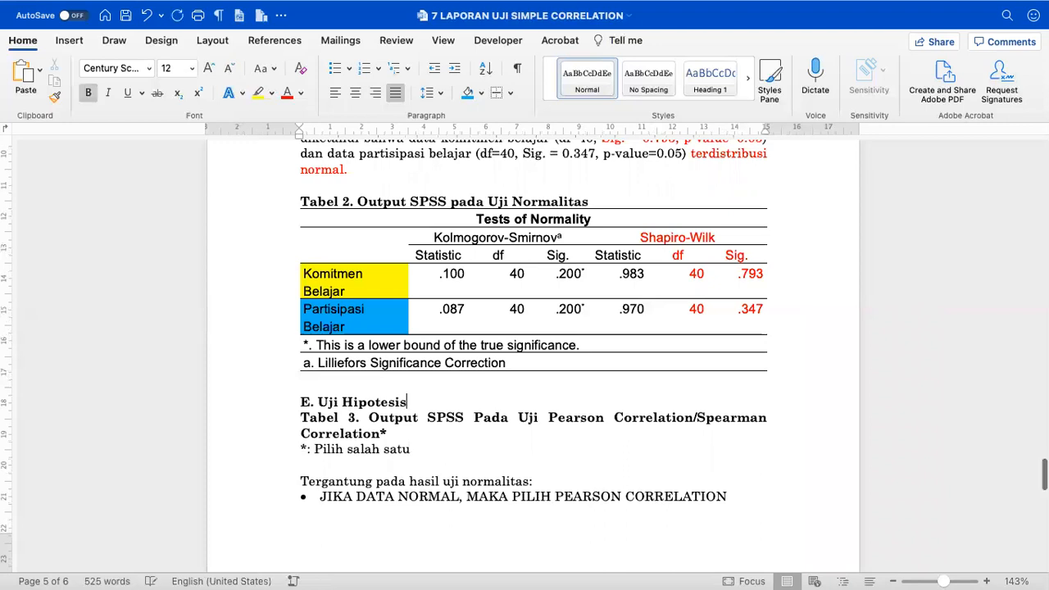
{"action": "scroll", "coordinate": [550, 383], "scroll_direction": "up", "scroll_amount": 2}
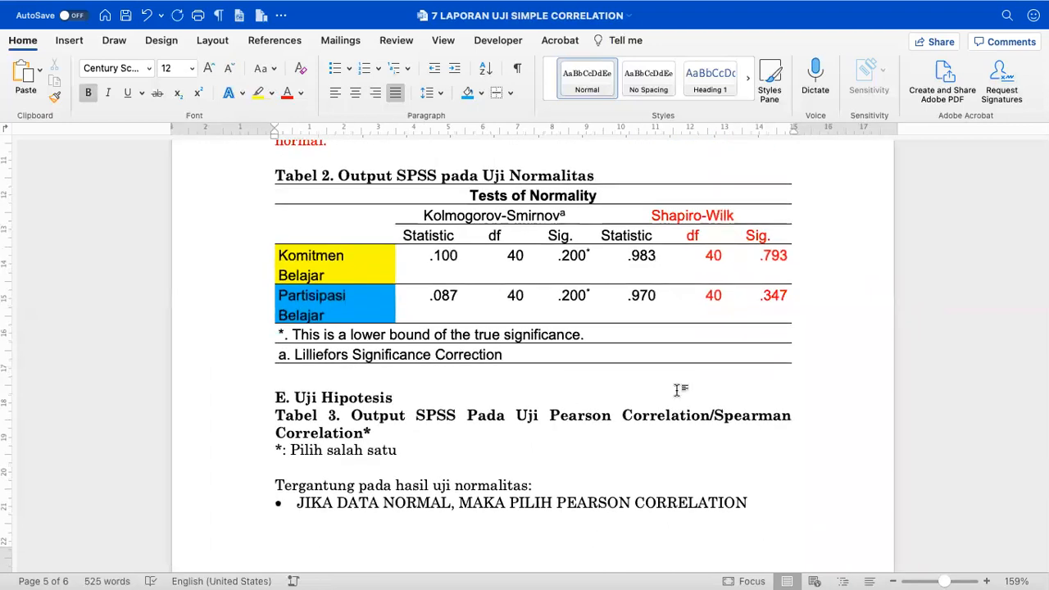
- Colour the words 'hasil uji normalitas:' red
{"action": "left_click", "coordinate": [452, 449]}
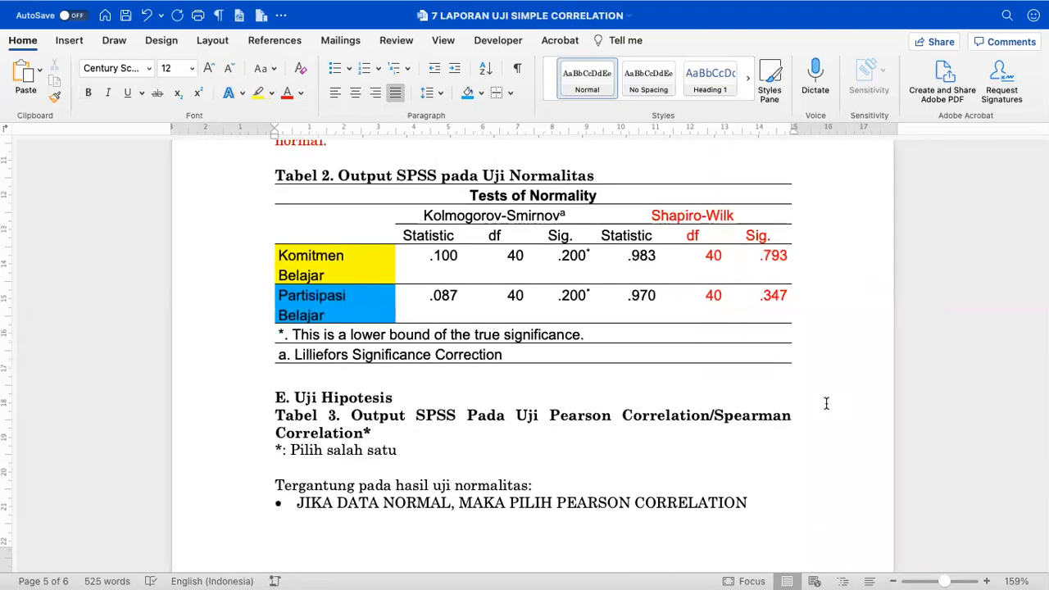
{"action": "key", "text": "shift+Home"}
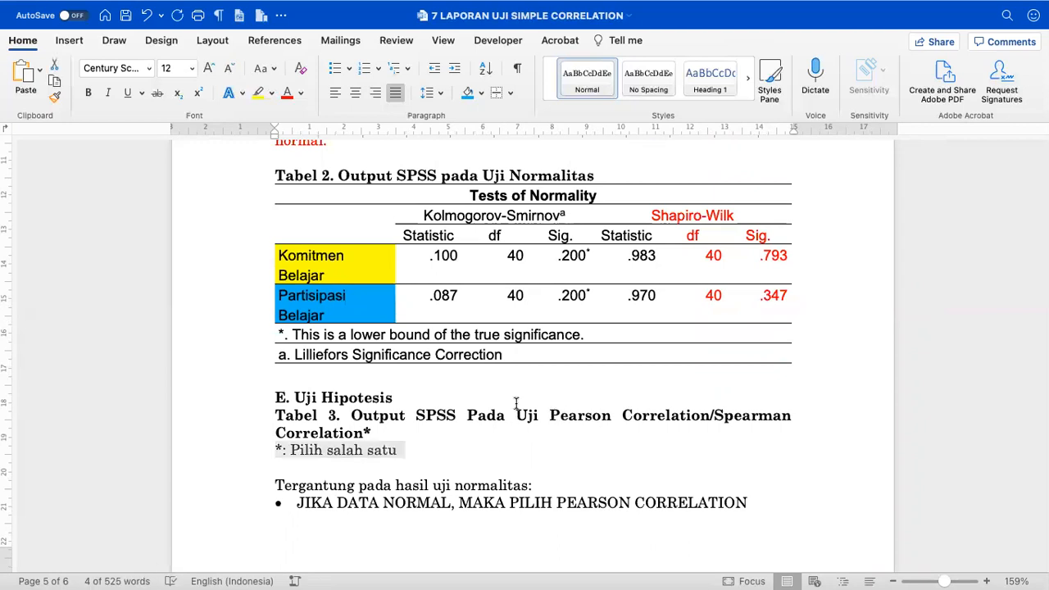
{"action": "left_click", "coordinate": [494, 447]}
{"action": "scroll", "coordinate": [489, 443], "scroll_direction": "down", "scroll_amount": 3}
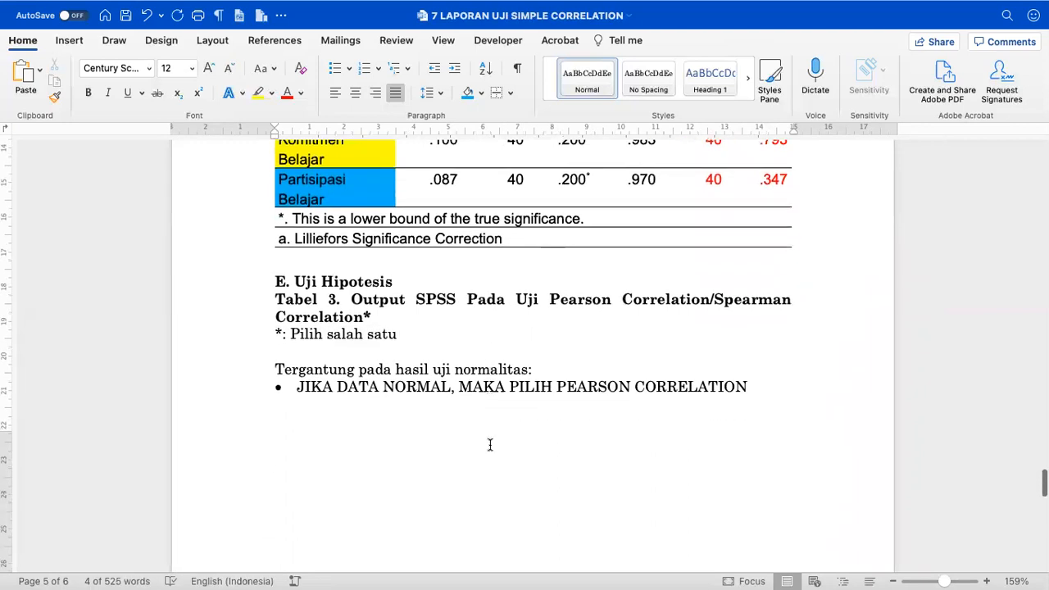
{"action": "scroll", "coordinate": [477, 433], "scroll_direction": "up", "scroll_amount": 1}
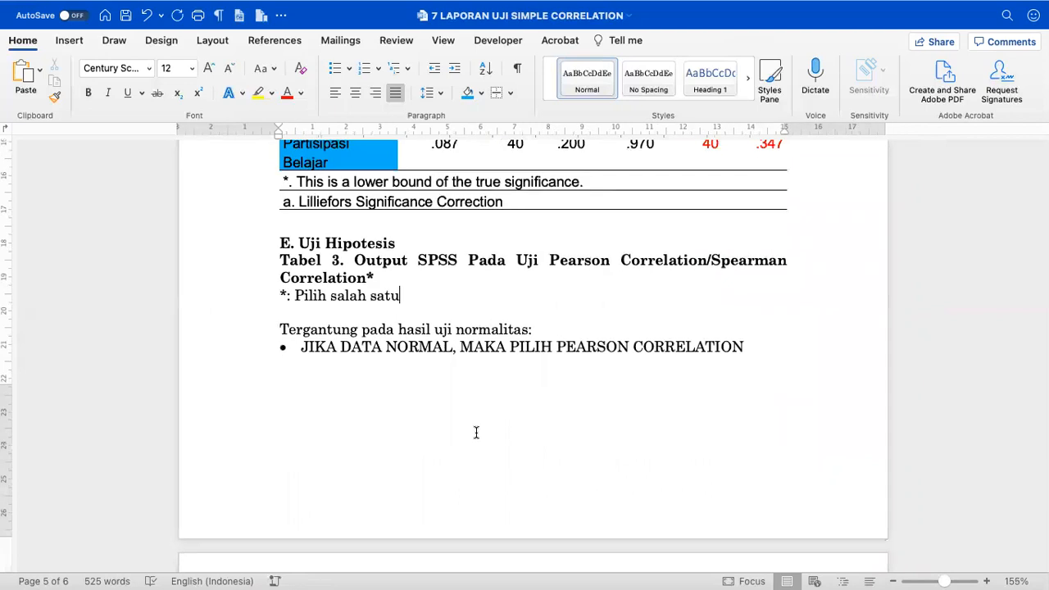
{"action": "left_click_drag", "start_coordinate": [399, 328], "coordinate": [533, 330]}
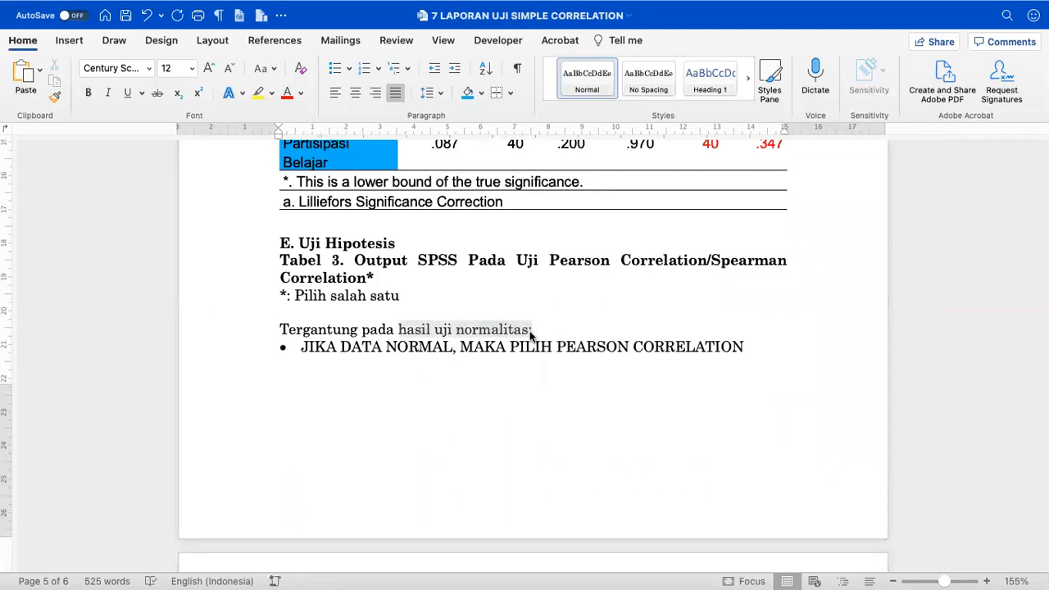
{"action": "left_click", "coordinate": [287, 93]}
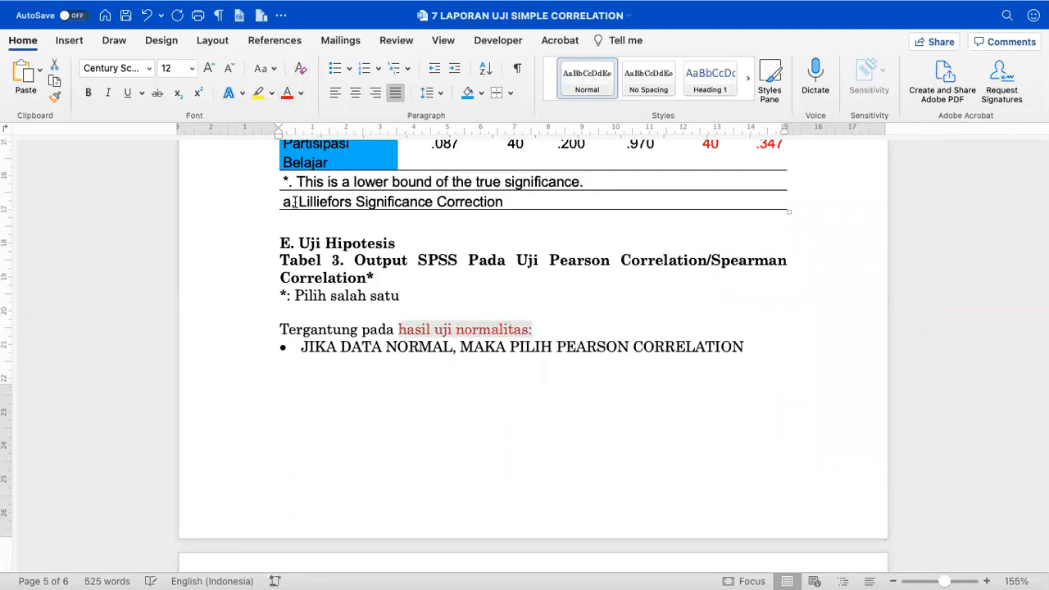
- Add a line break below the table so E. Uji Hipotesis starts on the next page
{"action": "left_click", "coordinate": [297, 223]}
{"action": "key", "text": "Return"}
{"action": "key", "text": "Return"}
{"action": "key", "text": "Return"}
{"action": "key", "text": "Return"}
{"action": "key", "text": "Return"}
{"action": "key", "text": "Return"}
{"action": "key", "text": "Return"}
{"action": "key", "text": "Return"}
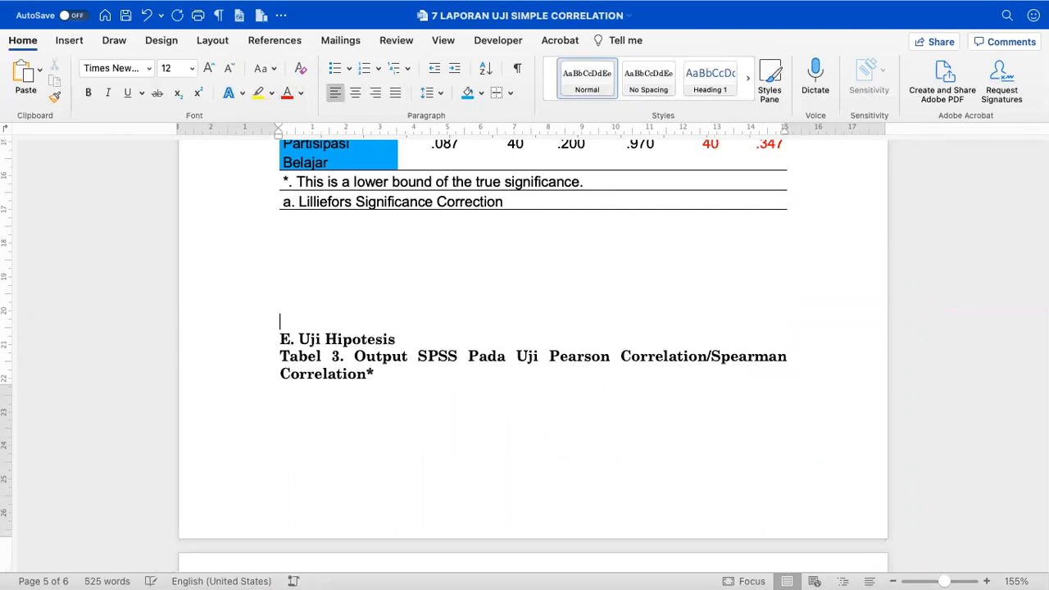
{"action": "scroll", "coordinate": [287, 336], "scroll_direction": "down", "scroll_amount": 5}
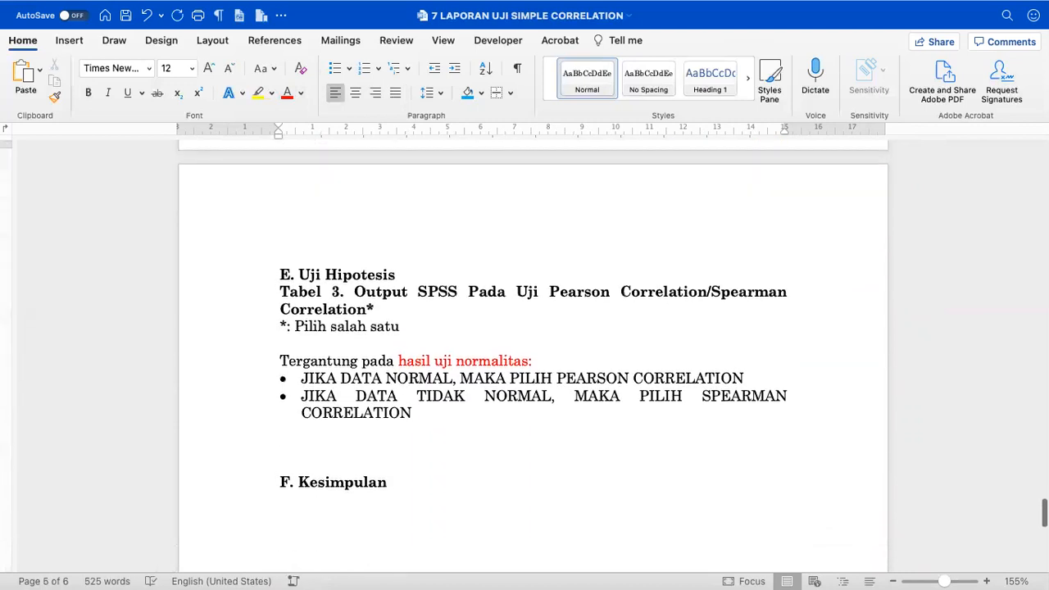
{"action": "left_click", "coordinate": [286, 330]}
- Colour 'JIKA DATA NORMAL' and 'PEARSON CORRELATION' green in the first bullet
{"action": "left_click_drag", "start_coordinate": [302, 378], "coordinate": [400, 379]}
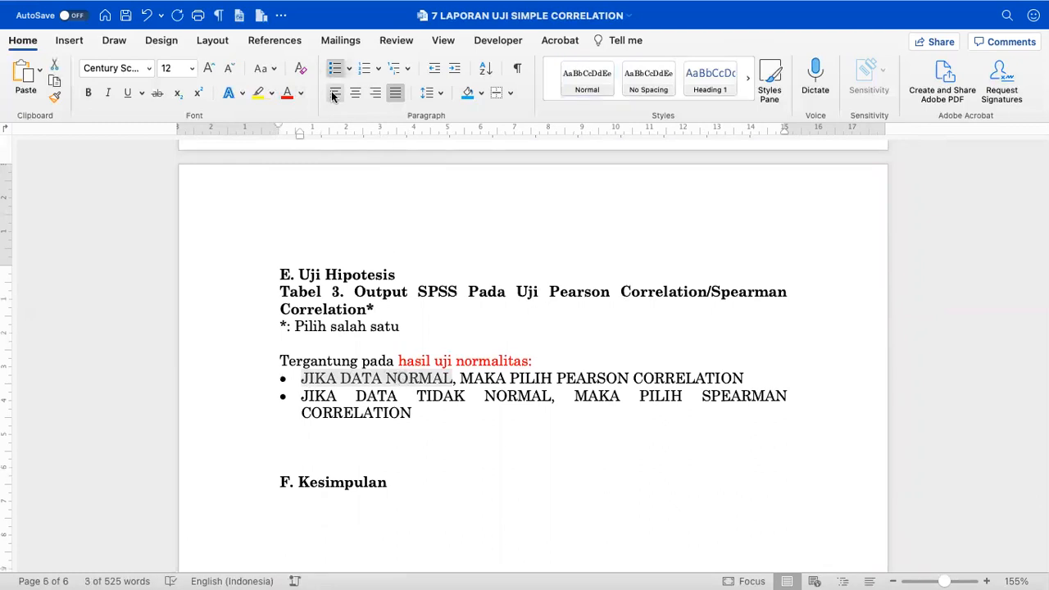
{"action": "left_click", "coordinate": [301, 93]}
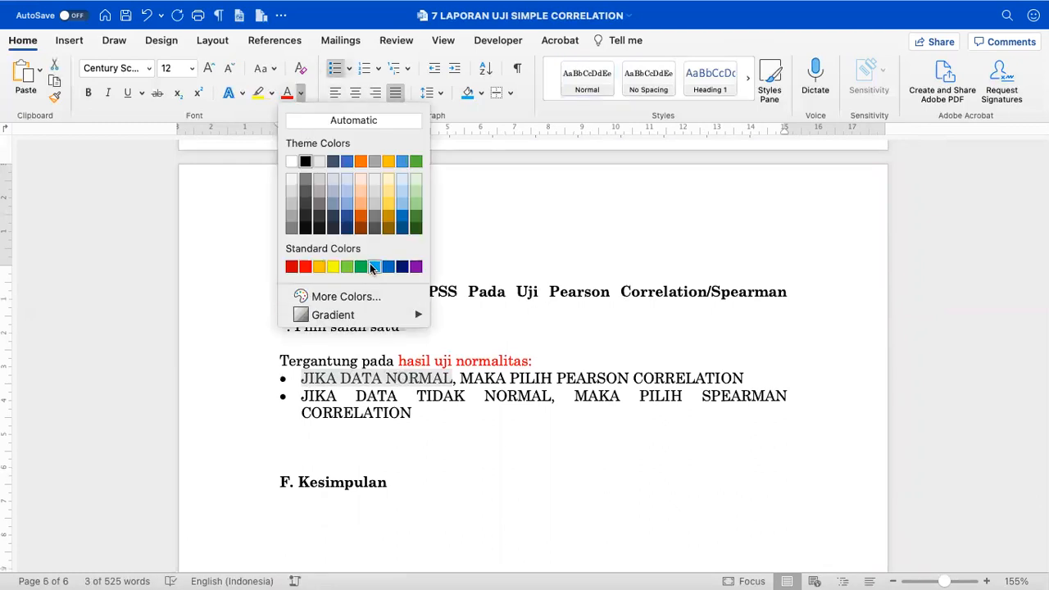
{"action": "left_click", "coordinate": [361, 267]}
{"action": "left_click", "coordinate": [525, 407]}
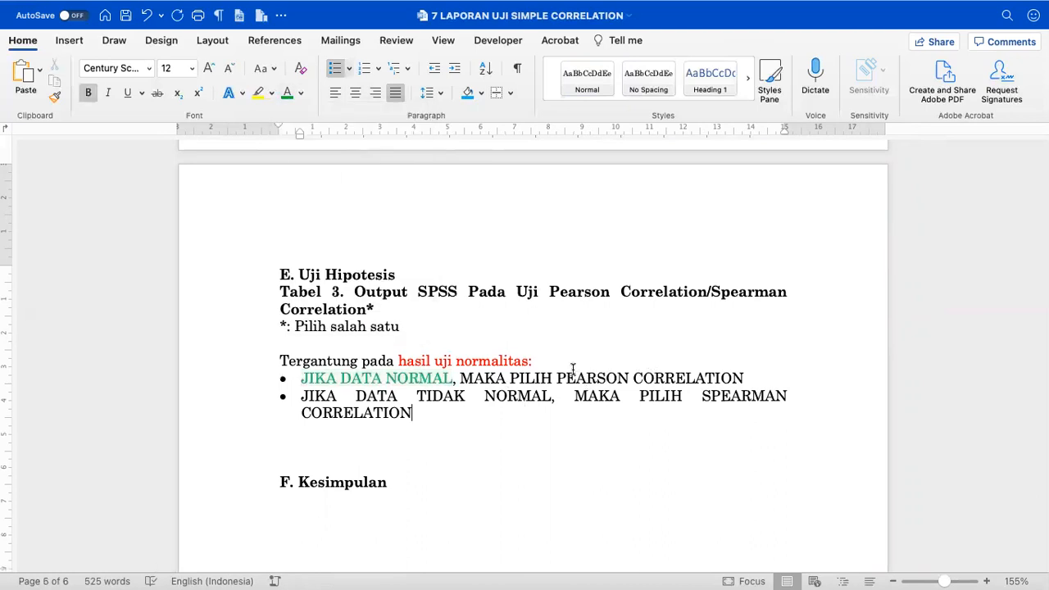
{"action": "left_click_drag", "start_coordinate": [560, 377], "coordinate": [712, 377]}
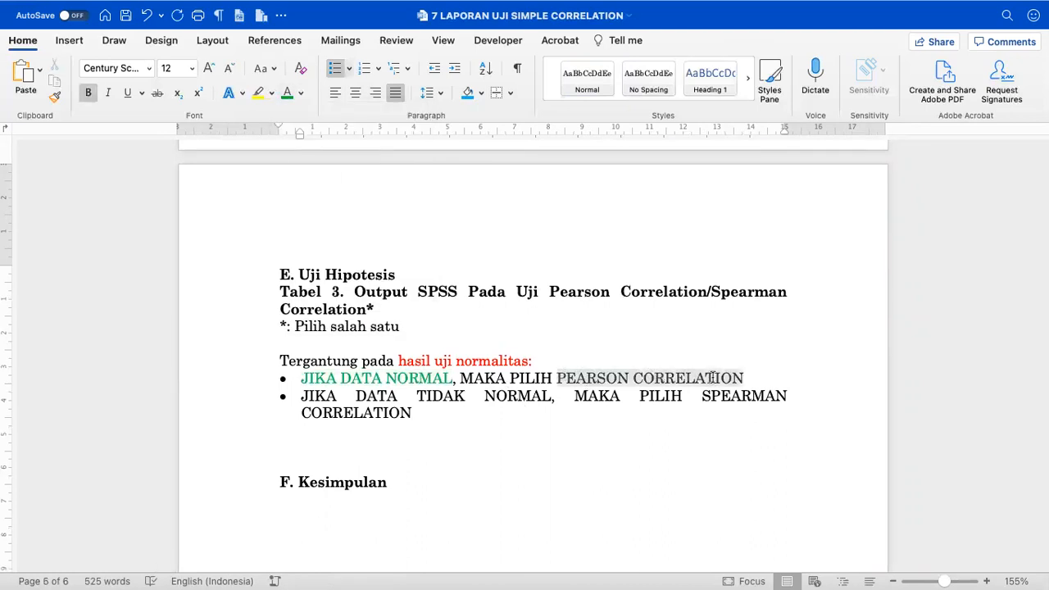
{"action": "left_click", "coordinate": [287, 93]}
{"action": "left_click", "coordinate": [610, 402]}
- Colour 'SPEARMAN CORRELATION' and the 'DATA TIDAK' non-normal wording red in the second bullet
{"action": "left_click_drag", "start_coordinate": [700, 396], "coordinate": [695, 417]}
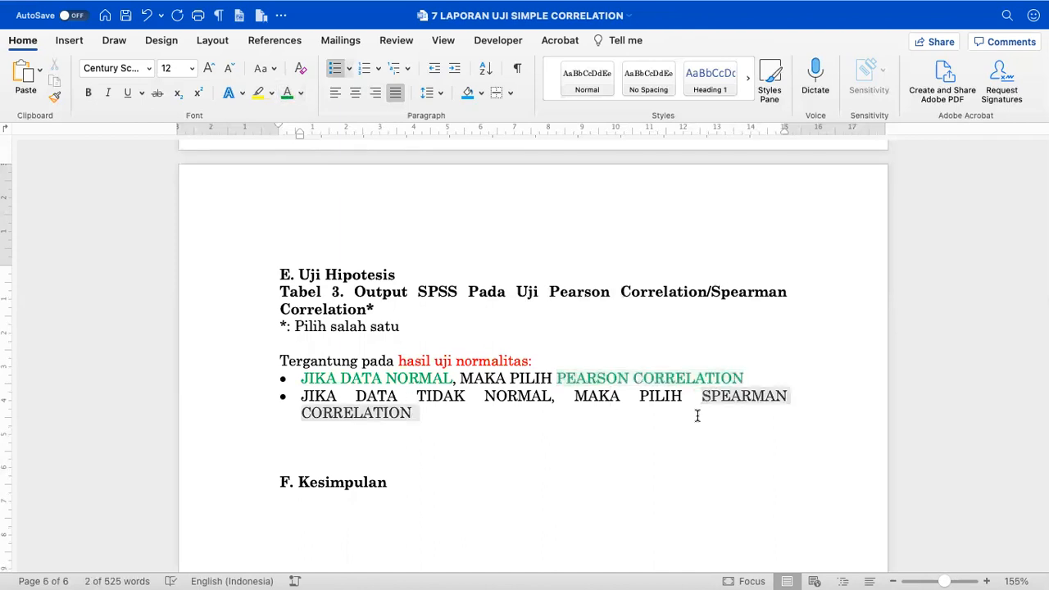
{"action": "left_click", "coordinate": [301, 93]}
{"action": "left_click", "coordinate": [302, 267]}
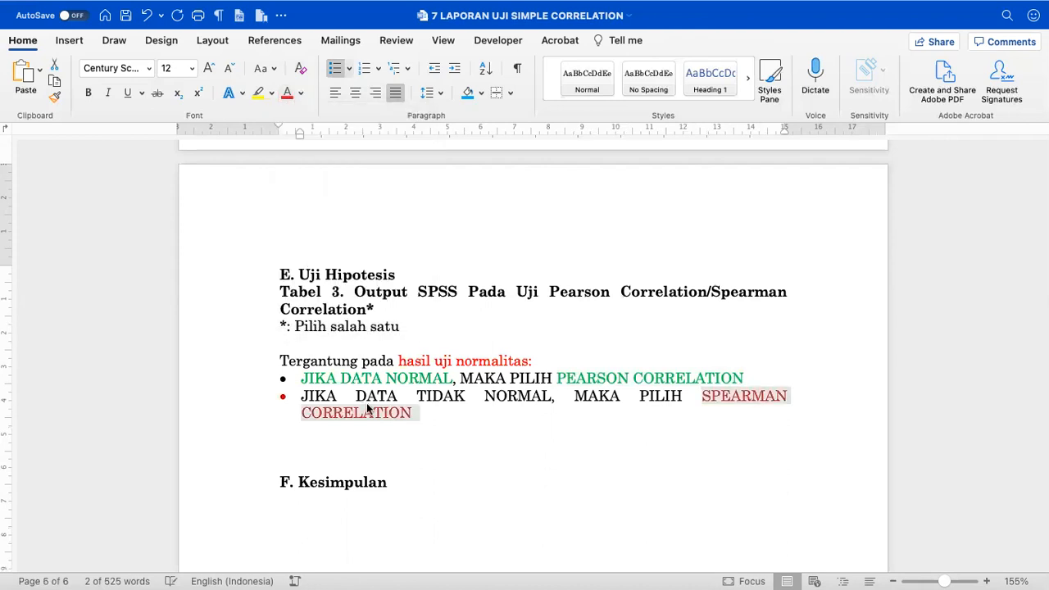
{"action": "left_click_drag", "start_coordinate": [356, 396], "coordinate": [507, 395]}
{"action": "left_click", "coordinate": [288, 93]}
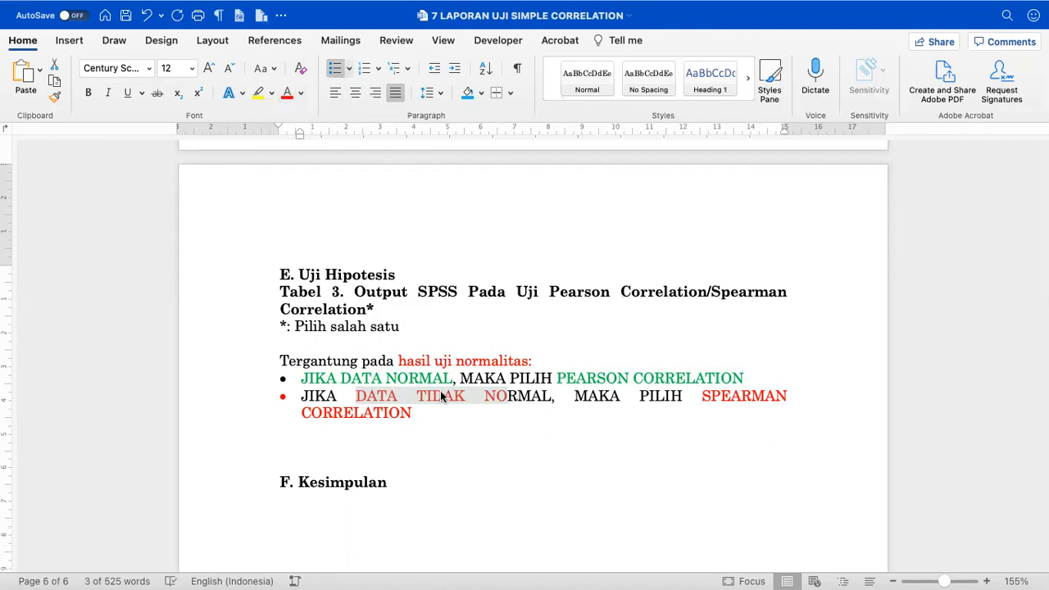
{"action": "scroll", "coordinate": [441, 393], "scroll_direction": "up", "scroll_amount": 10}
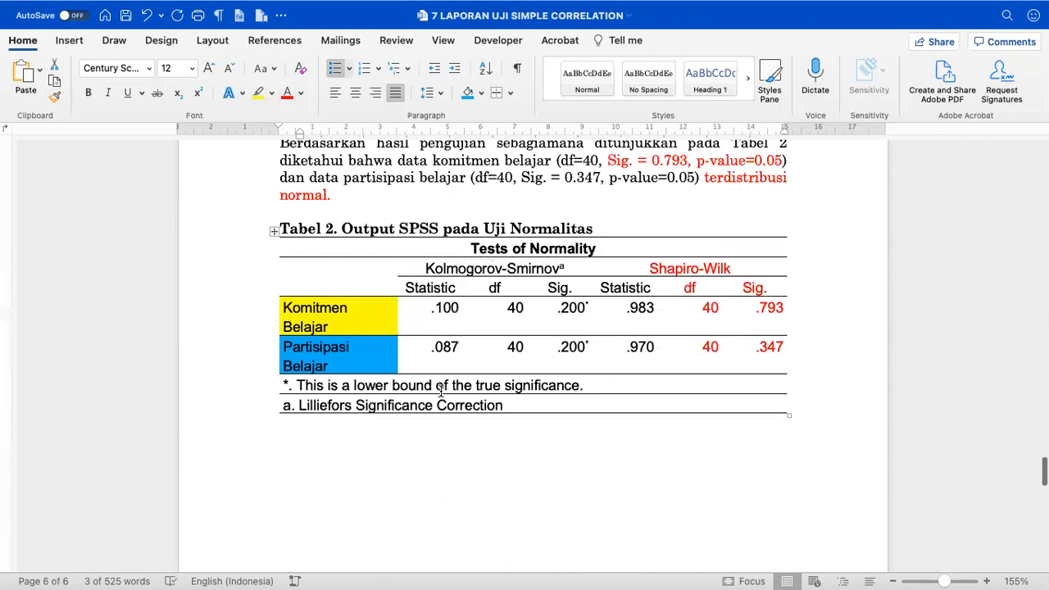
{"action": "left_click", "coordinate": [490, 236]}
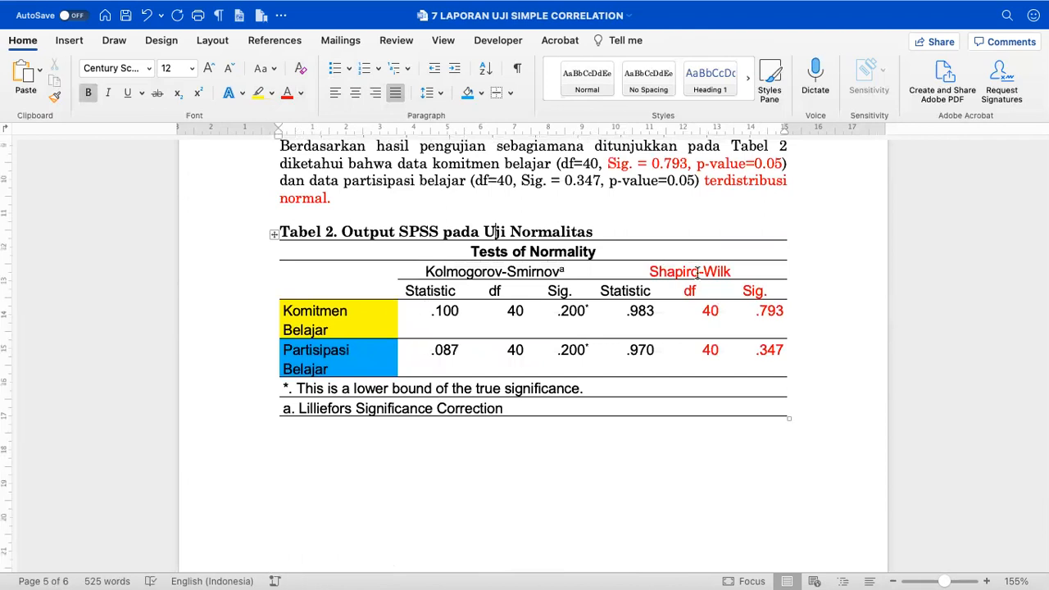
{"action": "scroll", "coordinate": [551, 215], "scroll_direction": "up", "scroll_amount": 2}
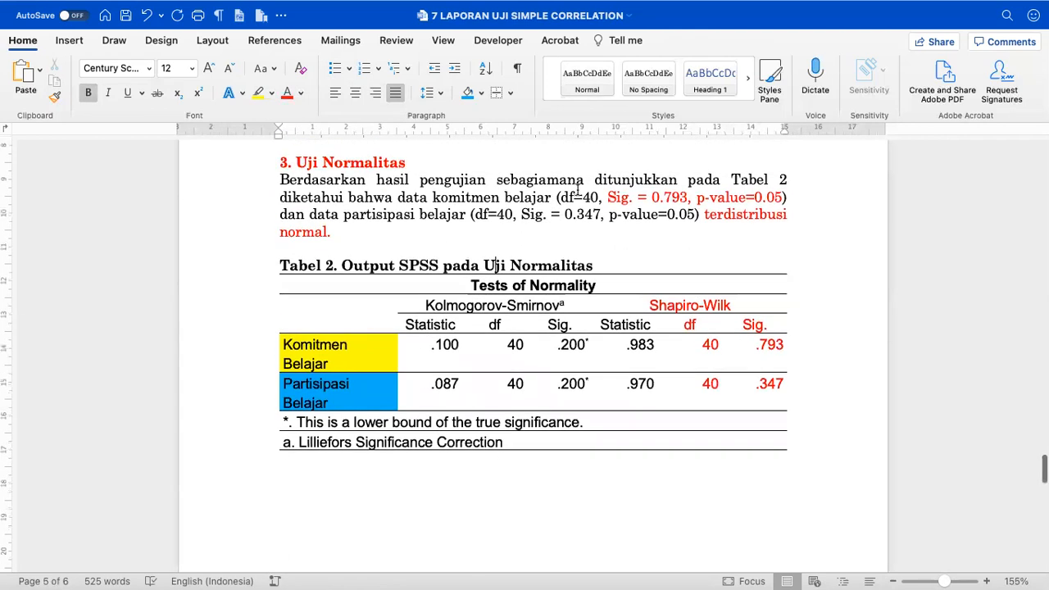
{"action": "scroll", "coordinate": [579, 190], "scroll_direction": "down", "scroll_amount": 15}
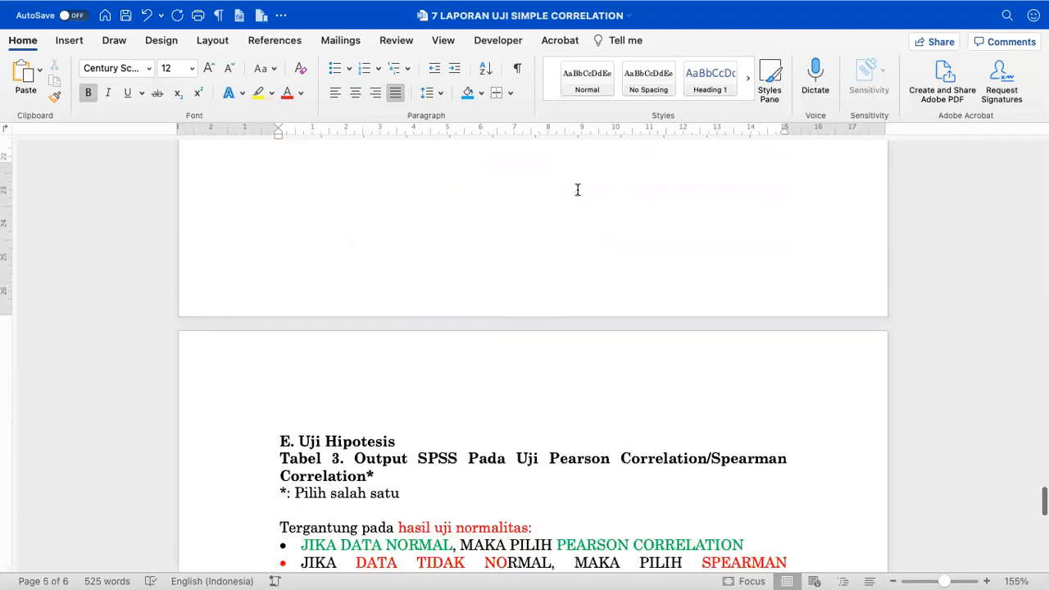
{"action": "left_click_drag", "start_coordinate": [551, 312], "coordinate": [707, 313]}
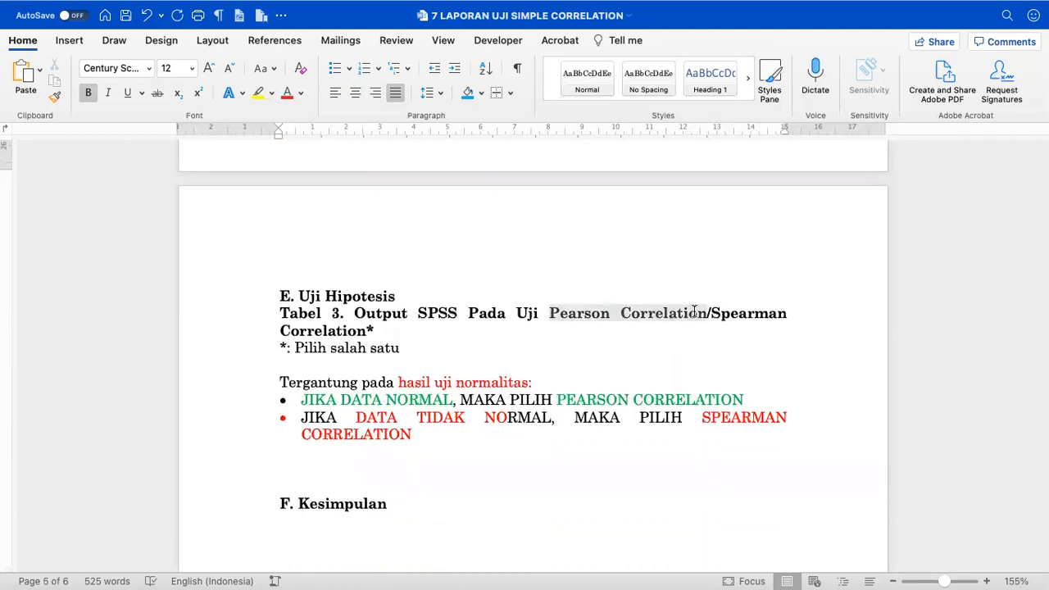
{"action": "scroll", "coordinate": [693, 310], "scroll_direction": "up", "scroll_amount": 10}
{"action": "scroll", "coordinate": [693, 311], "scroll_direction": "up", "scroll_amount": 10}
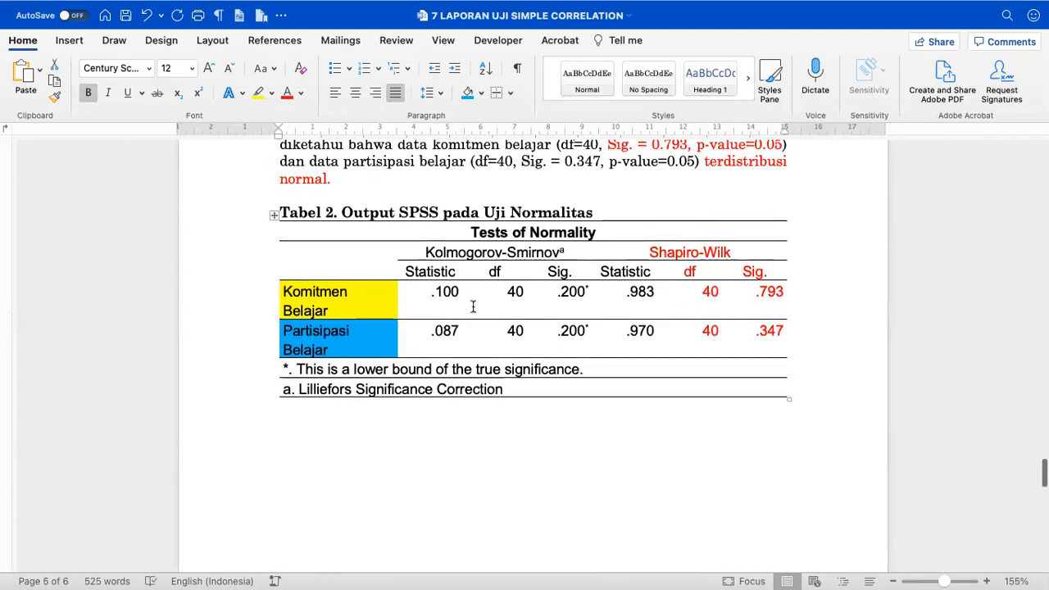
{"action": "left_click", "coordinate": [434, 291]}
{"action": "left_click", "coordinate": [438, 344]}
{"action": "scroll", "coordinate": [438, 345], "scroll_direction": "down", "scroll_amount": 10}
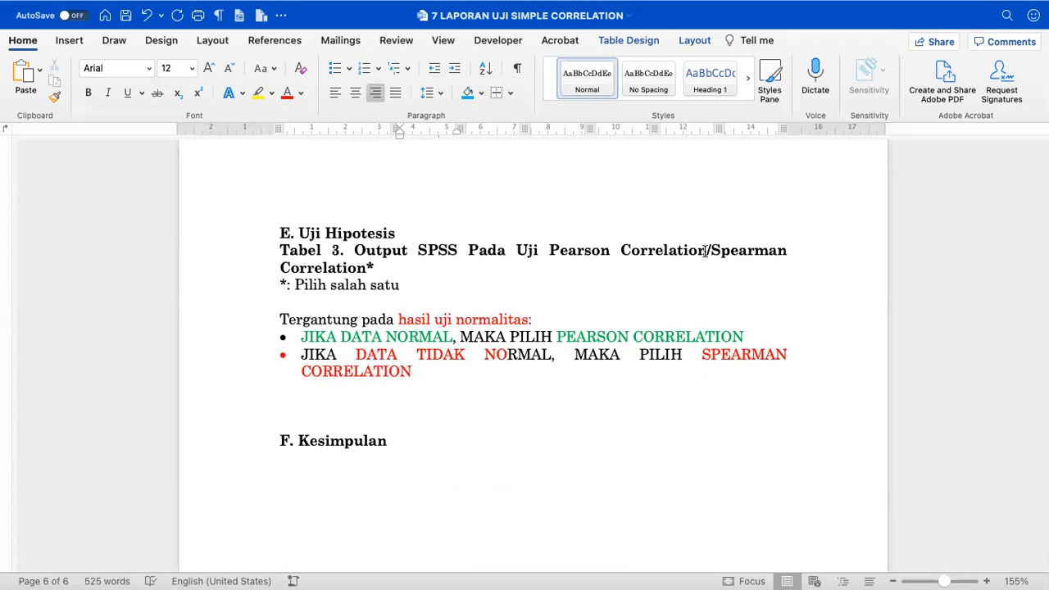
- Remove '/Spearman Correlation*' from the Tabel 3 caption
{"action": "left_click_drag", "start_coordinate": [709, 249], "coordinate": [706, 263]}
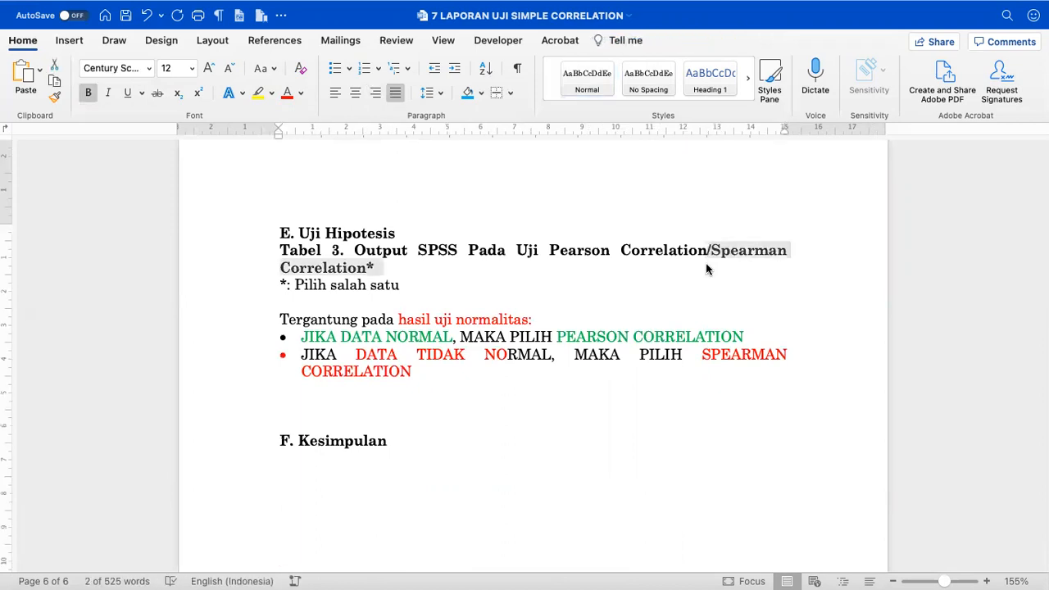
{"action": "key", "text": "BackSpace"}
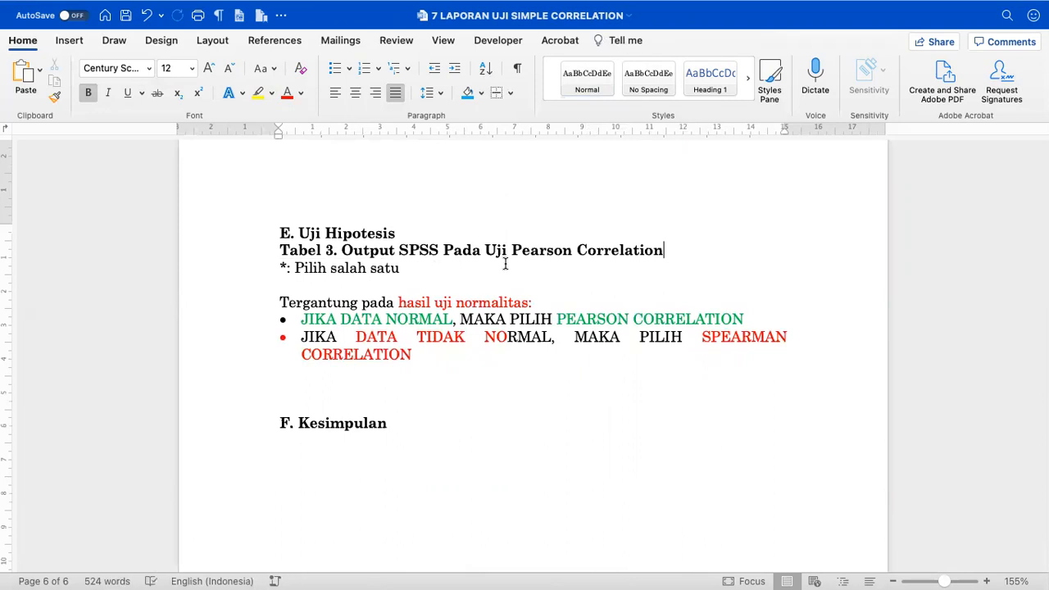
{"action": "left_click_drag", "start_coordinate": [512, 251], "coordinate": [645, 255]}
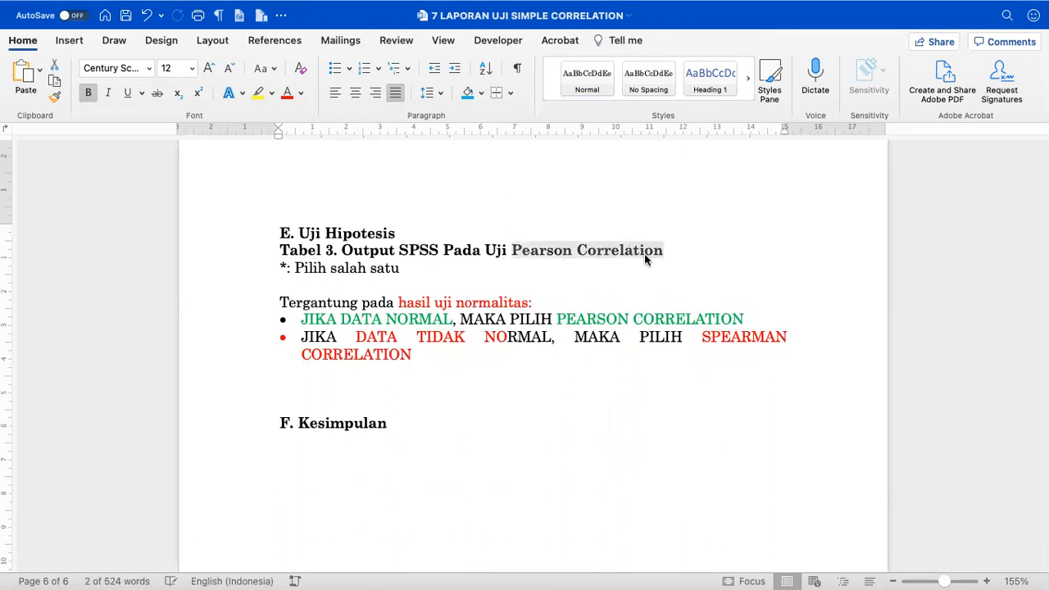
{"action": "left_click", "coordinate": [334, 301]}
- Delete the normality-choice notes under Tabel 3, leave a blank line, and save the report
{"action": "left_click_drag", "start_coordinate": [281, 268], "coordinate": [387, 378]}
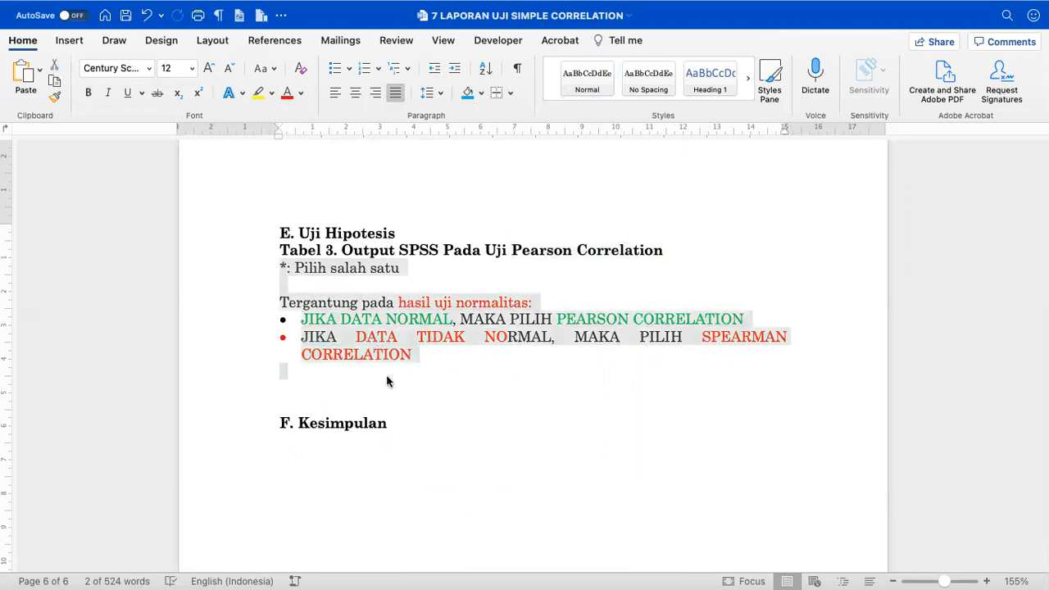
{"action": "key", "text": "BackSpace"}
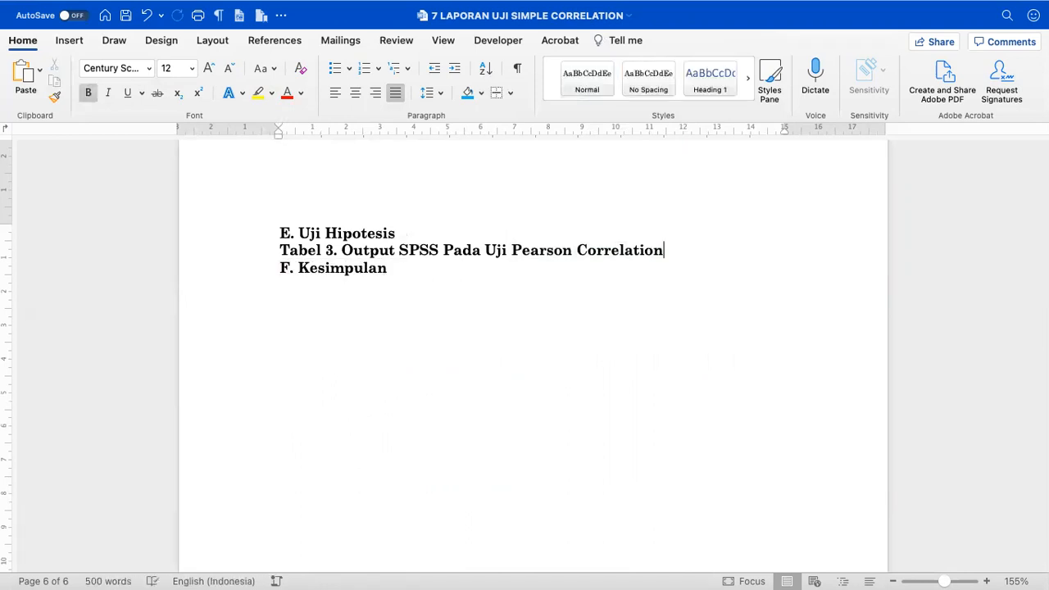
{"action": "key", "text": "Return"}
{"action": "key", "text": "Return"}
{"action": "key", "text": "Return"}
{"action": "key", "text": "Return"}
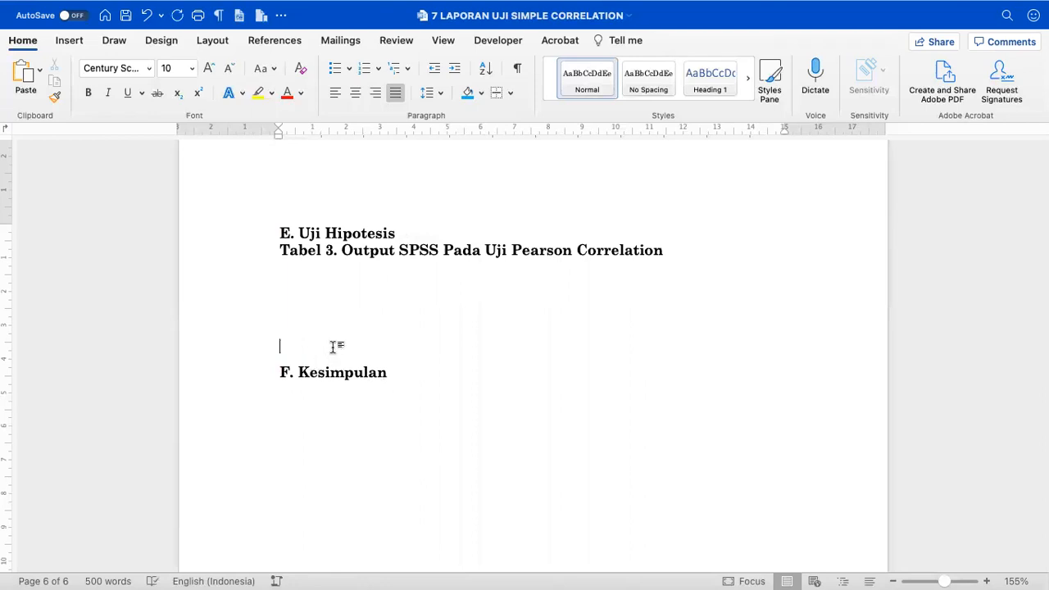
{"action": "key", "text": "super+s"}
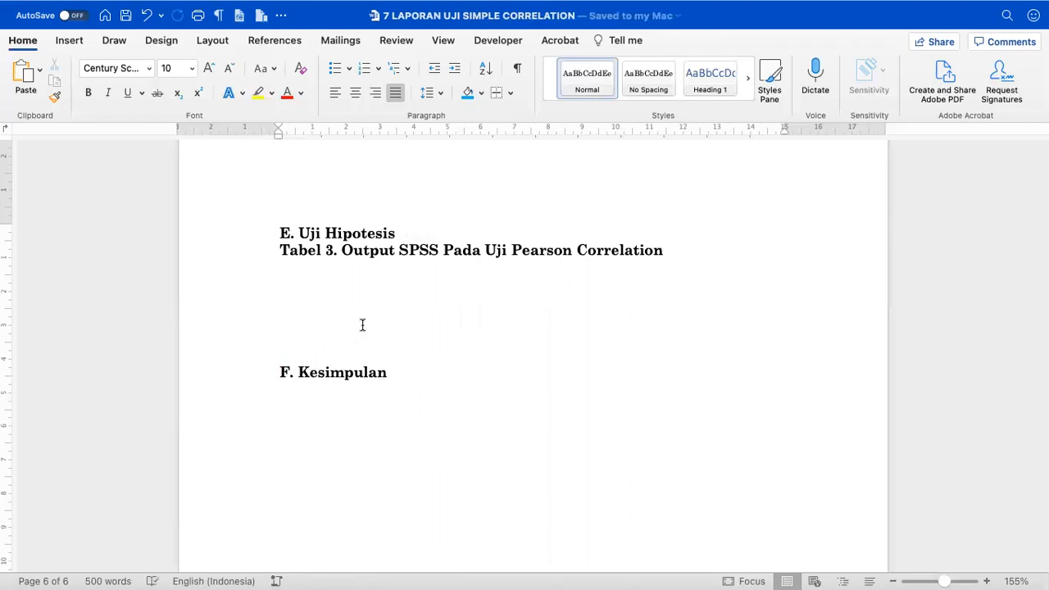
{"action": "key", "text": "super+Tab"}
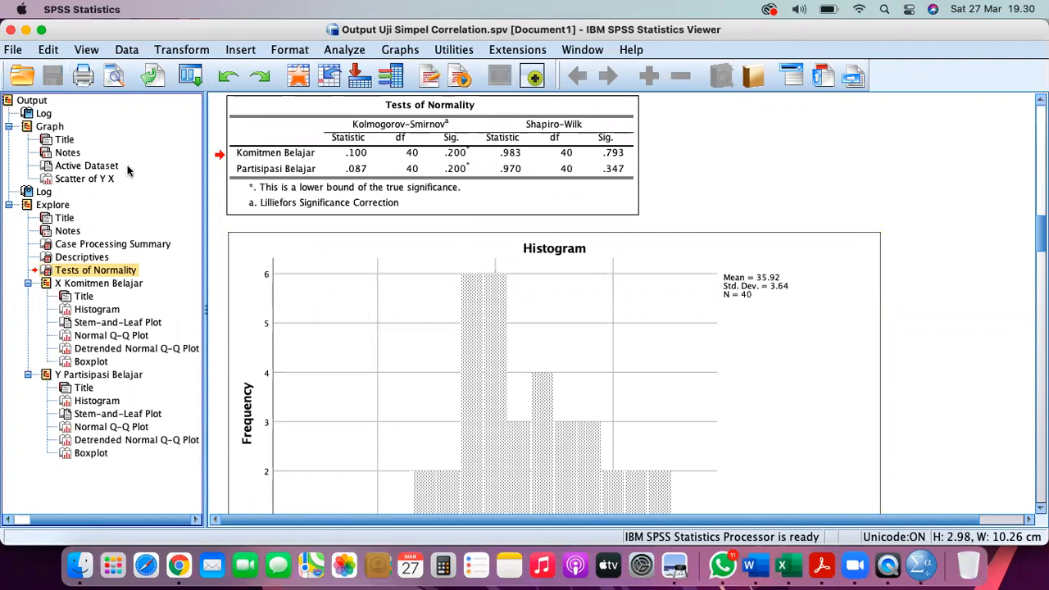
- Switch to the Data Uji Simple Correlation data and open Analyze > Correlate > Bivariate
{"action": "left_click", "coordinate": [588, 51]}
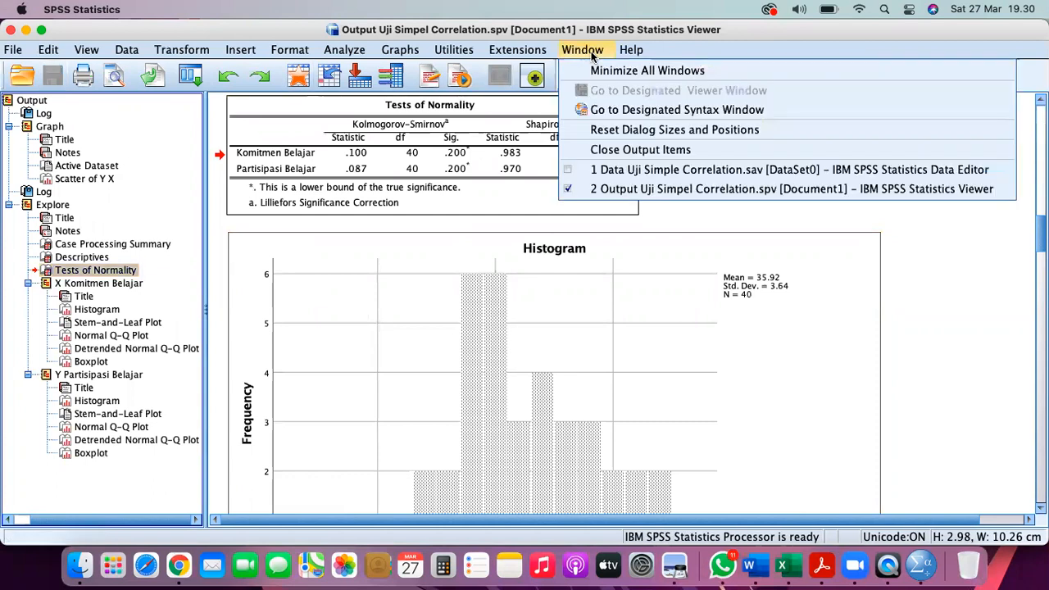
{"action": "left_click", "coordinate": [611, 169]}
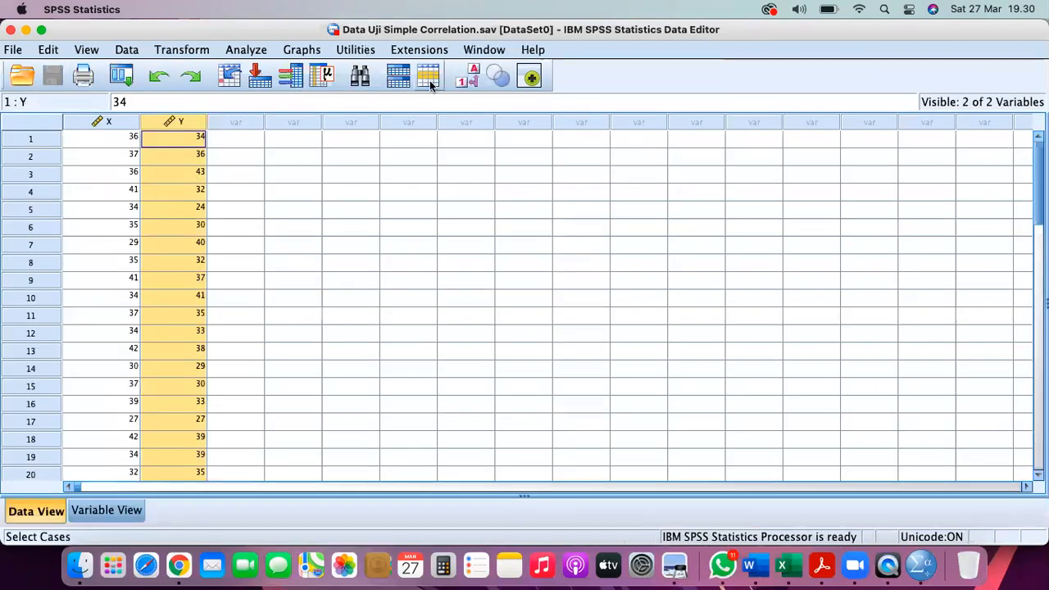
{"action": "left_click", "coordinate": [253, 51]}
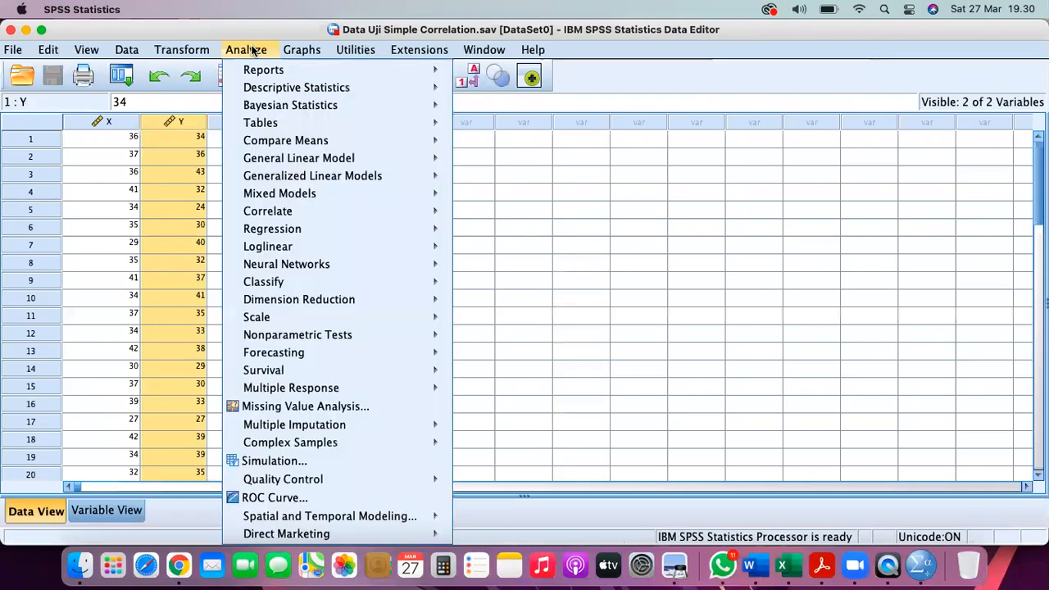
{"action": "mouse_move", "coordinate": [290, 211]}
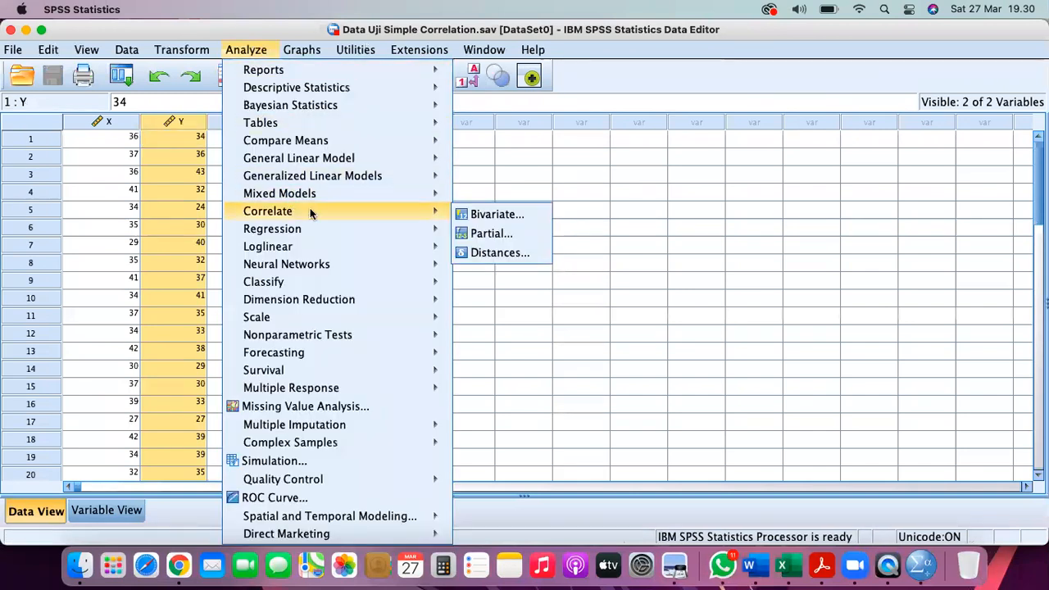
{"action": "left_click", "coordinate": [503, 216]}
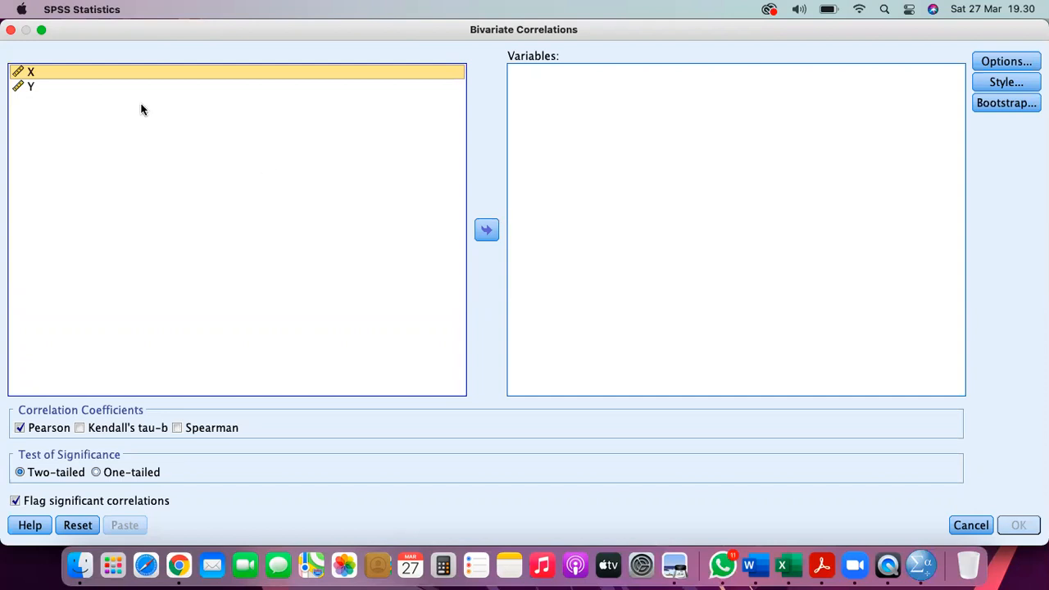
- Correlate variables X and Y using a one-tailed significance test
{"action": "left_click", "coordinate": [117, 90], "text": "shift"}
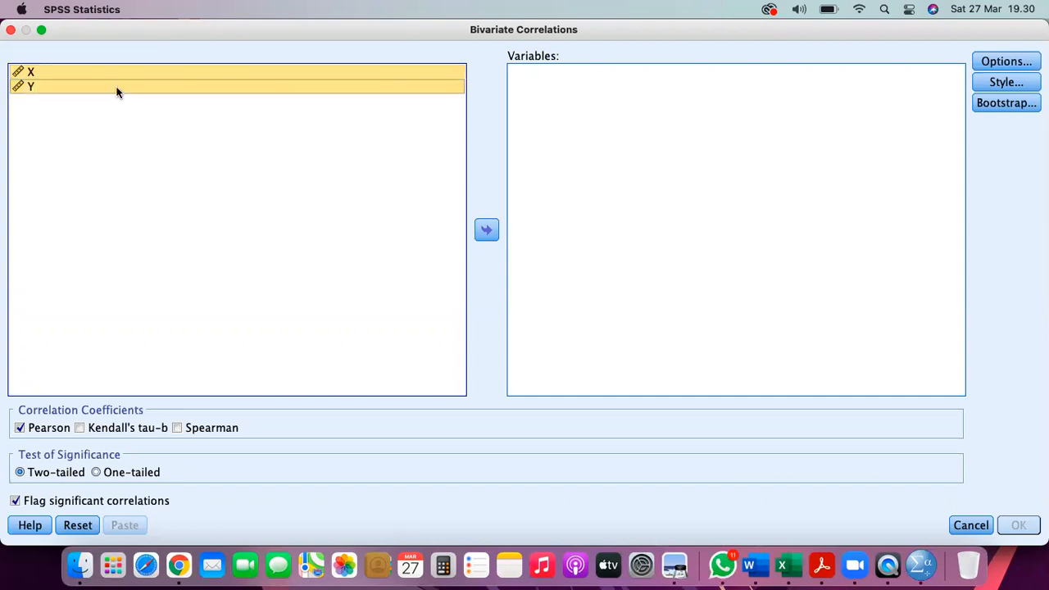
{"action": "left_click", "coordinate": [486, 231]}
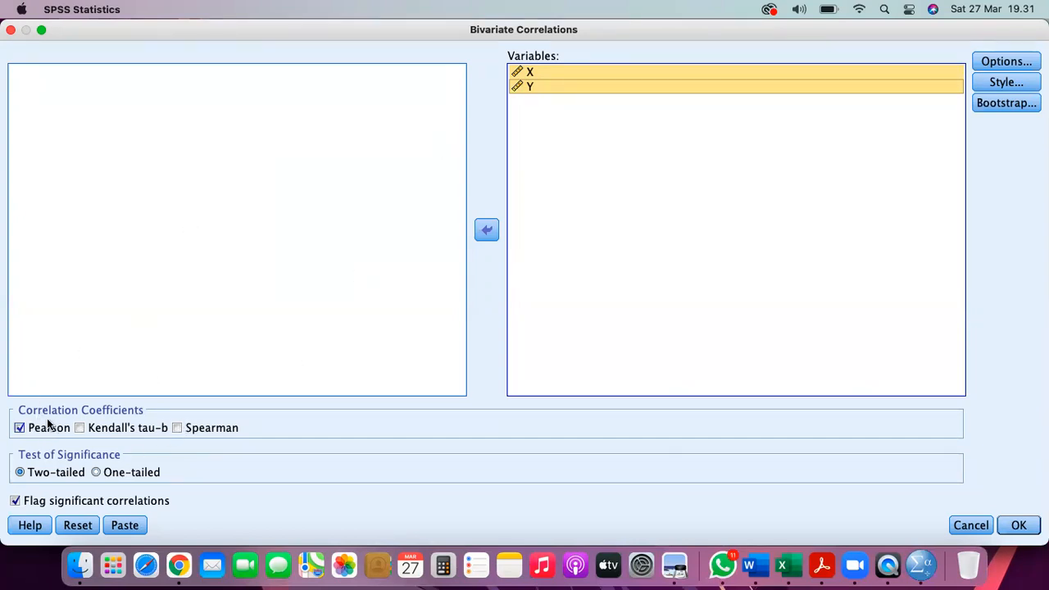
{"action": "left_click", "coordinate": [98, 474]}
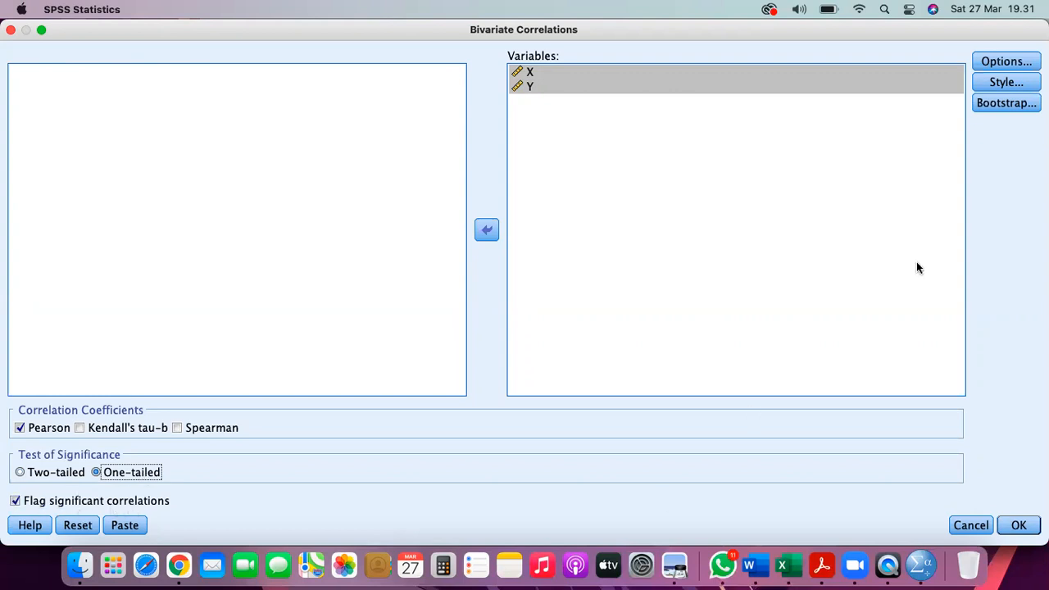
{"action": "left_click", "coordinate": [1013, 525]}
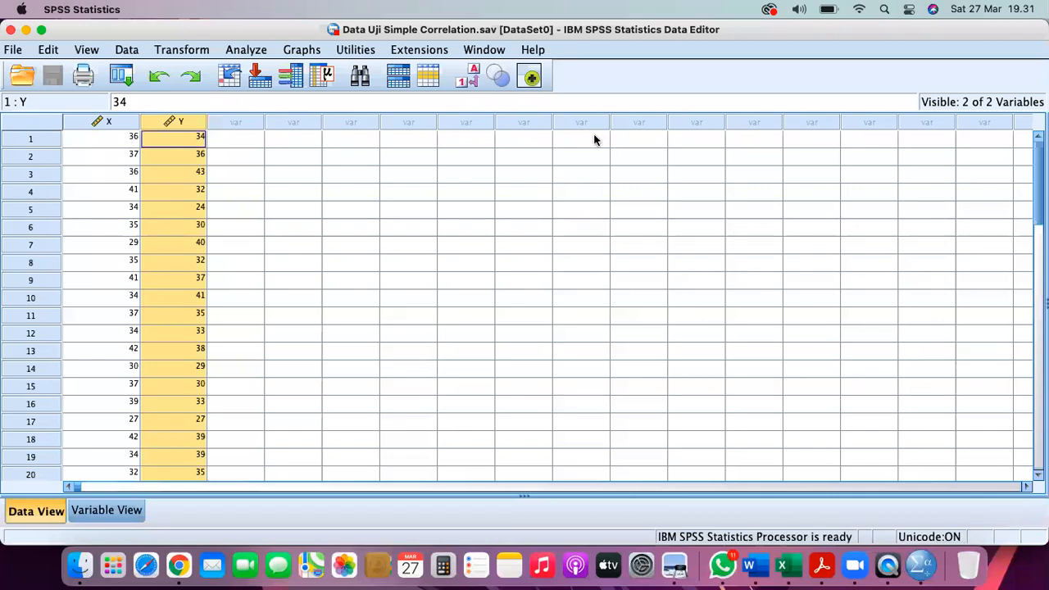
- Copy the new Correlations table from the Output Uji Simpel Correlation viewer
{"action": "left_click", "coordinate": [496, 50]}
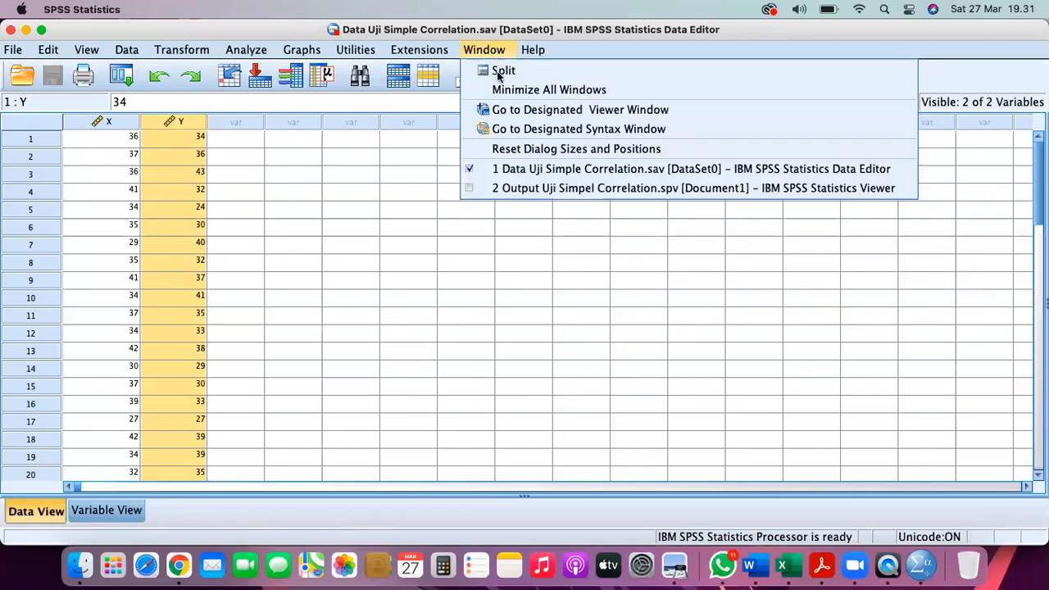
{"action": "left_click", "coordinate": [524, 189]}
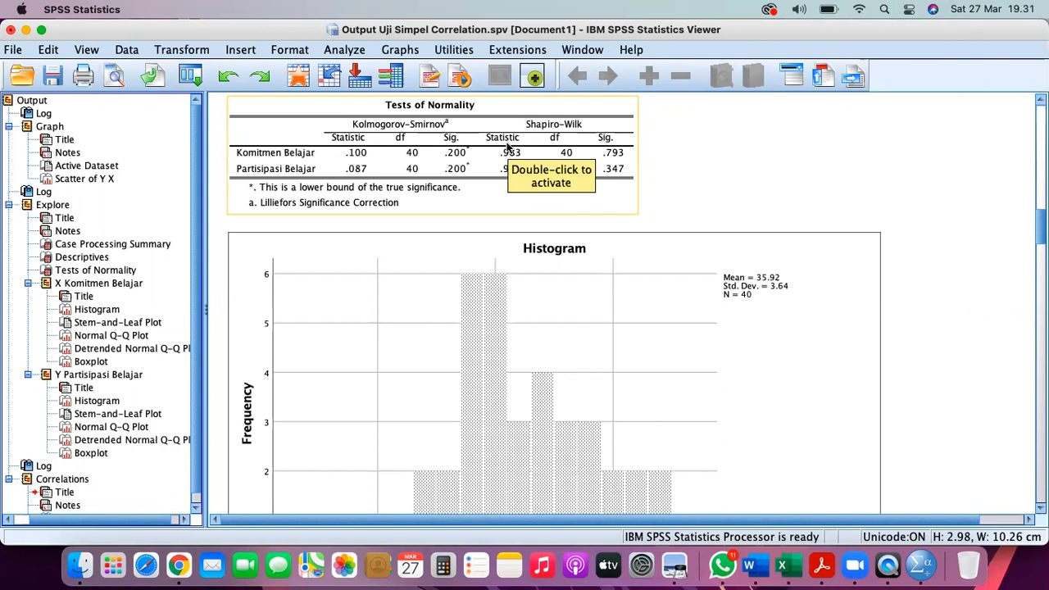
{"action": "scroll", "coordinate": [190, 349], "scroll_direction": "down", "scroll_amount": 1}
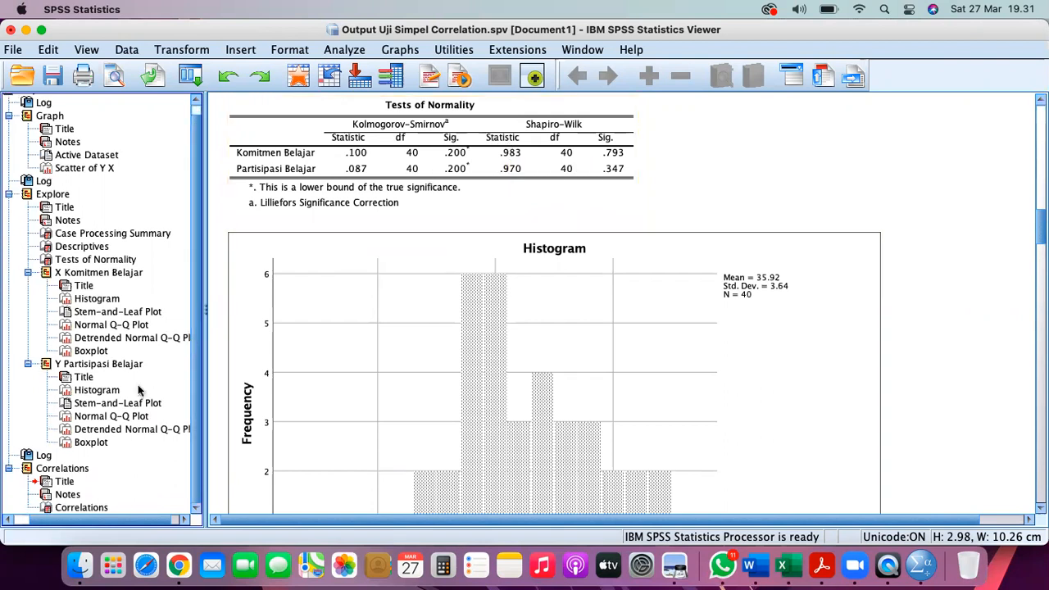
{"action": "left_click", "coordinate": [73, 467]}
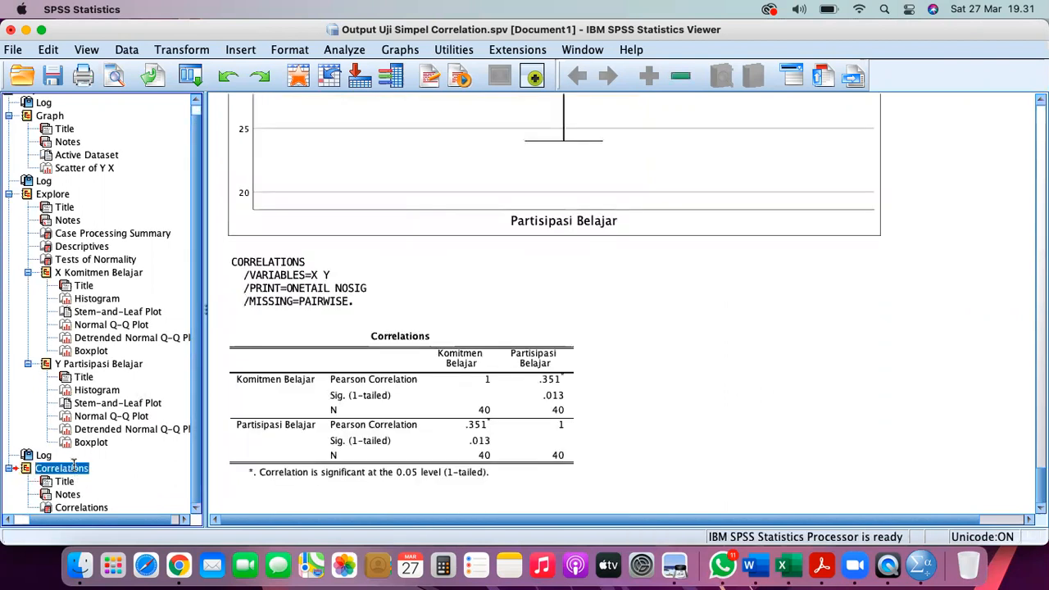
{"action": "right_click", "coordinate": [350, 349]}
{"action": "left_click", "coordinate": [296, 390]}
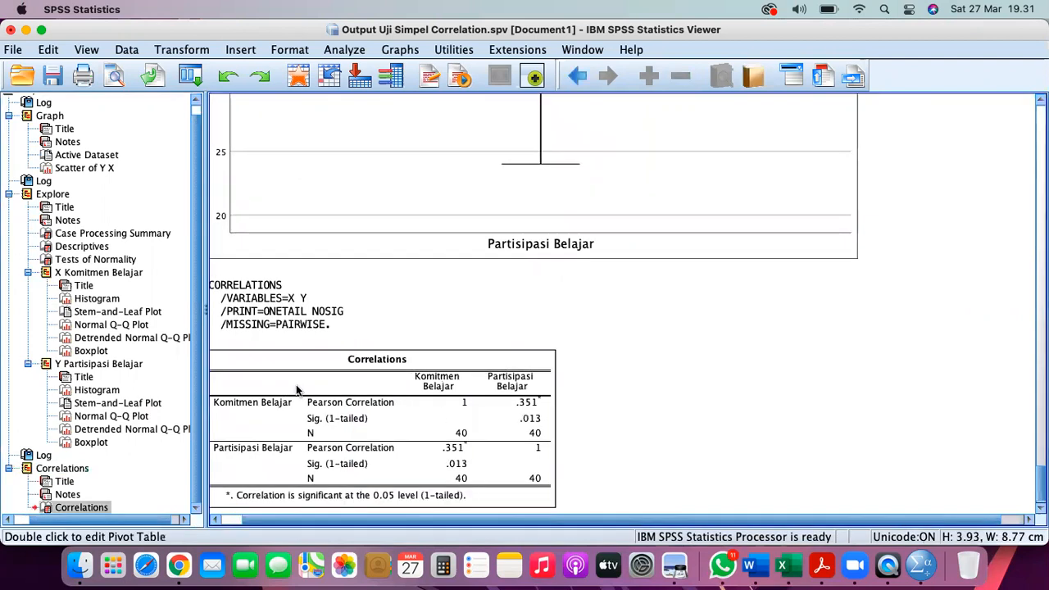
{"action": "right_click", "coordinate": [60, 509]}
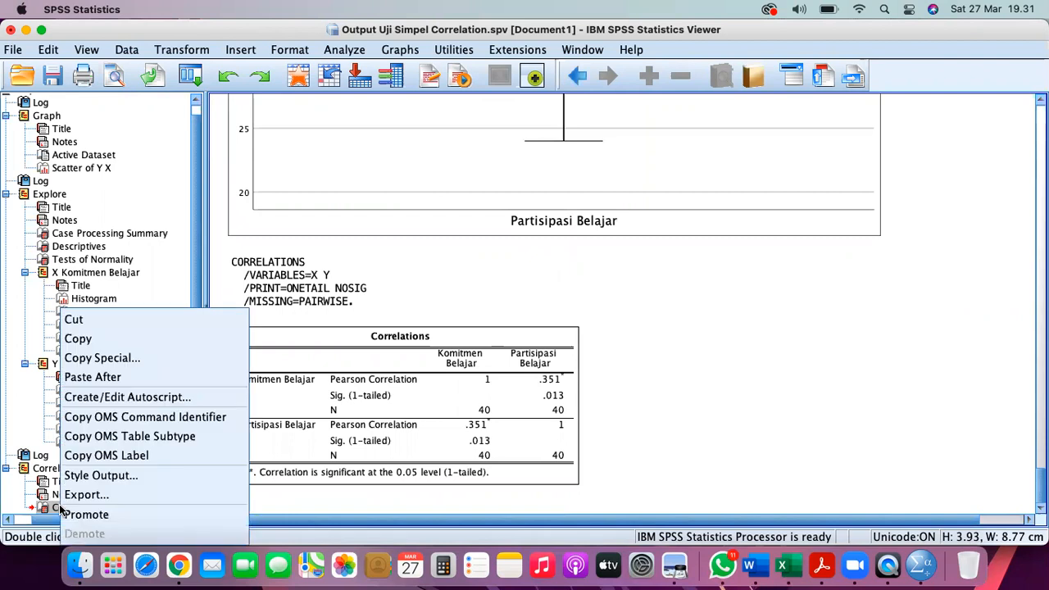
{"action": "left_click", "coordinate": [82, 338]}
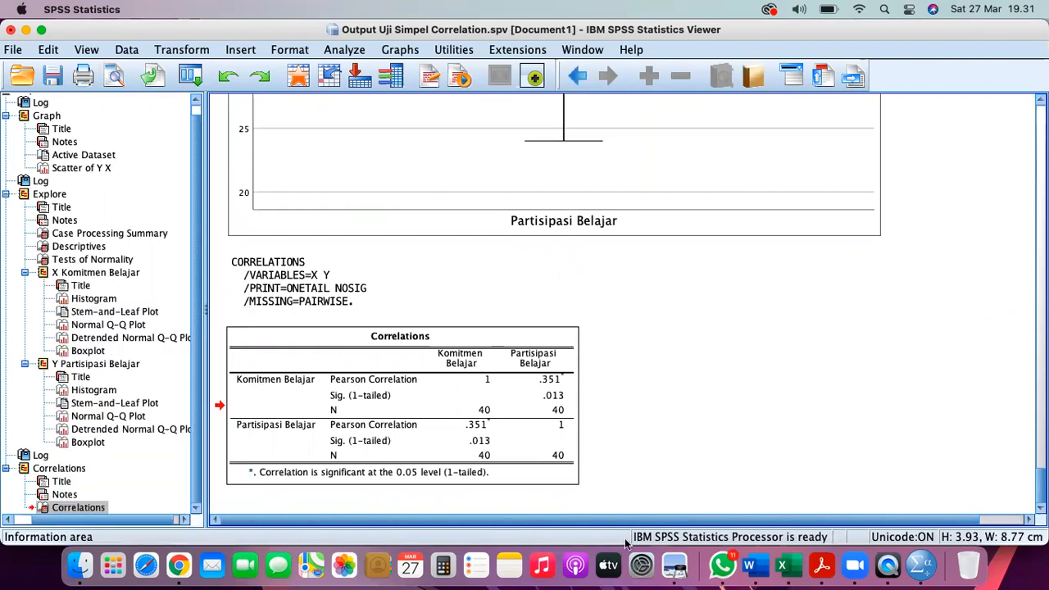
{"action": "left_click", "coordinate": [763, 562]}
- Paste the Correlations table below the Tabel 3 caption without empty lines between them
{"action": "left_click", "coordinate": [443, 267]}
{"action": "key", "text": "Return"}
{"action": "key", "text": "Return"}
{"action": "key", "text": "super+v"}
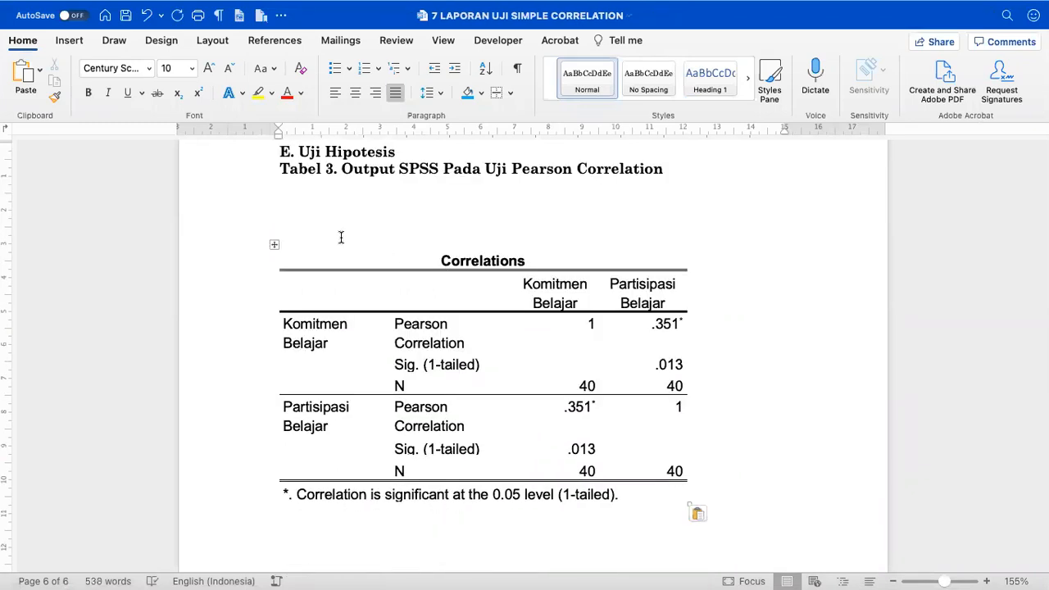
{"action": "left_click", "coordinate": [307, 227]}
{"action": "type", "text": "\\"}
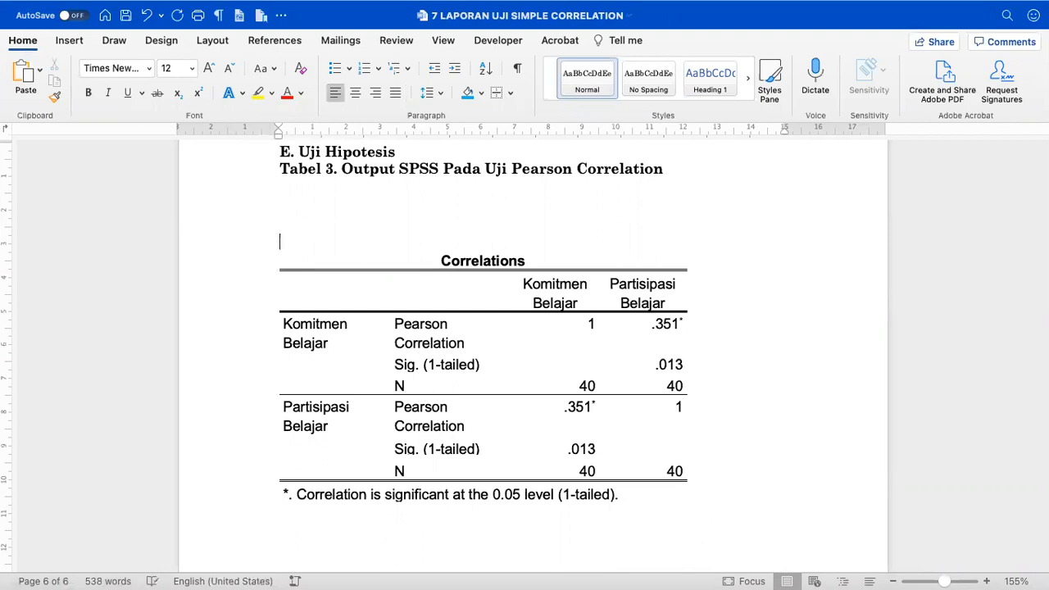
{"action": "key", "text": "BackSpace"}
{"action": "key", "text": "BackSpace"}
{"action": "key", "text": "BackSpace"}
{"action": "key", "text": "BackSpace"}
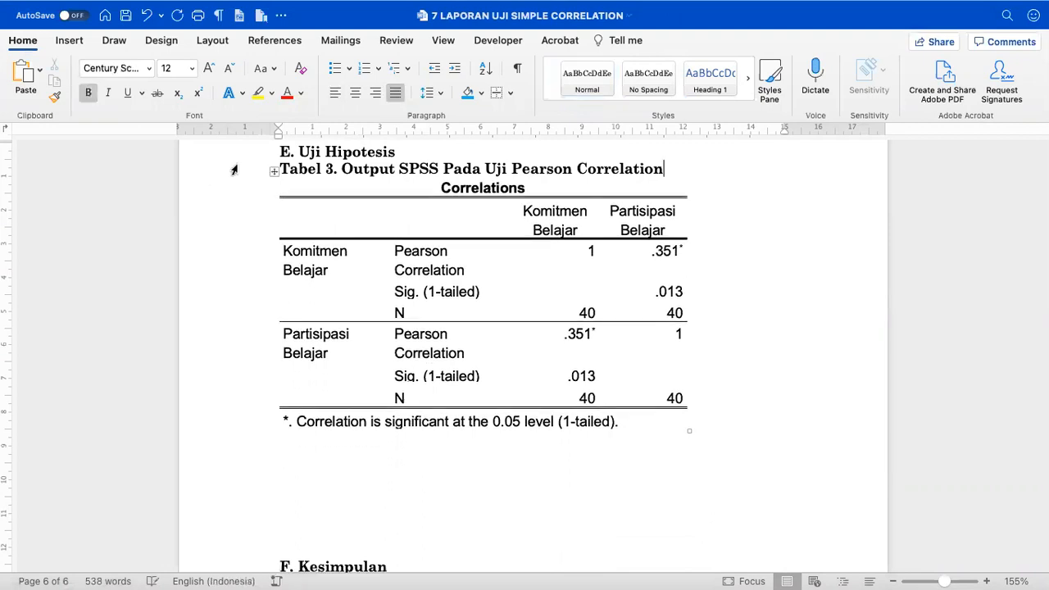
- Colour the Tabel 3 title red
{"action": "left_click", "coordinate": [233, 170]}
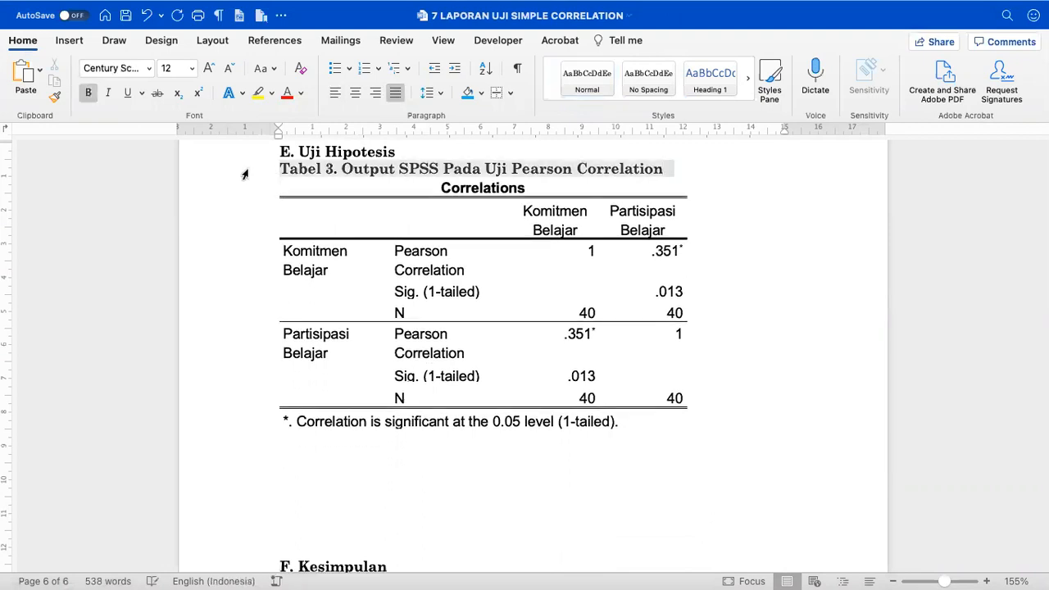
{"action": "left_click", "coordinate": [286, 93]}
{"action": "left_click", "coordinate": [303, 191]}
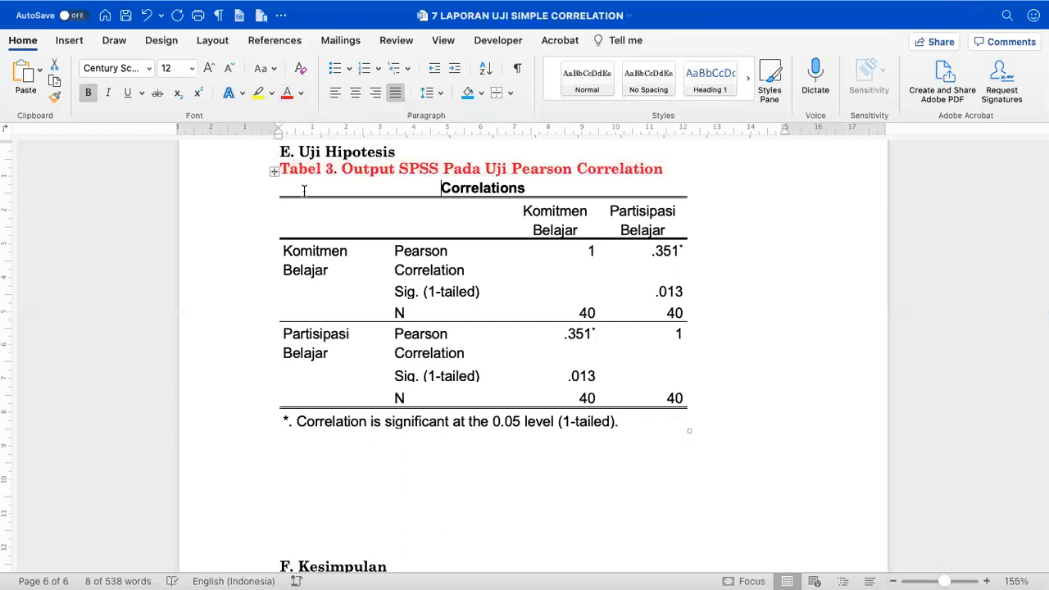
- AutoFit the Correlations table to the page width
{"action": "left_click", "coordinate": [274, 171]}
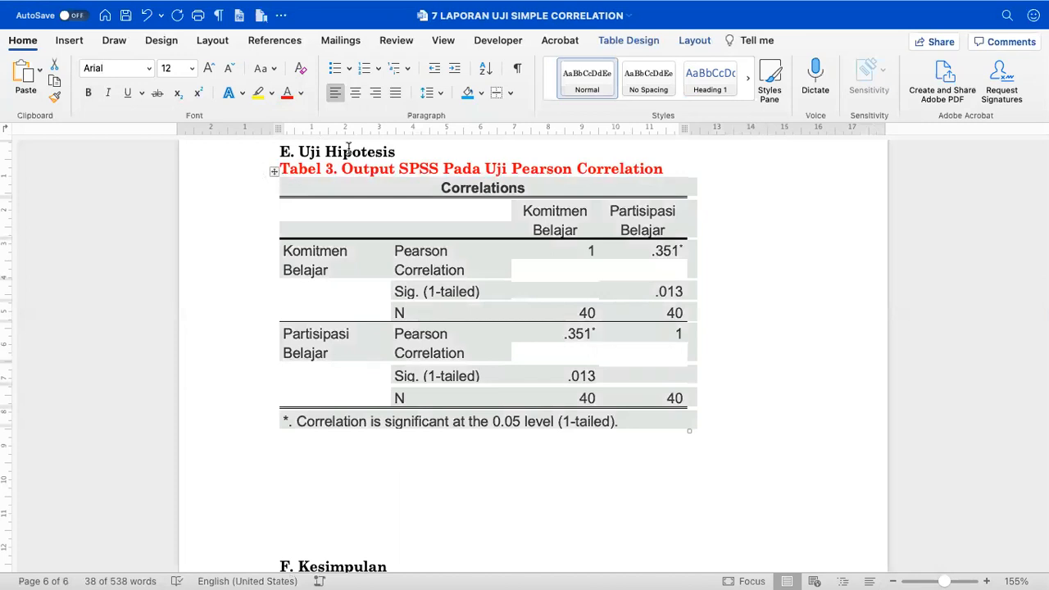
{"action": "left_click", "coordinate": [692, 41]}
{"action": "left_click", "coordinate": [503, 78]}
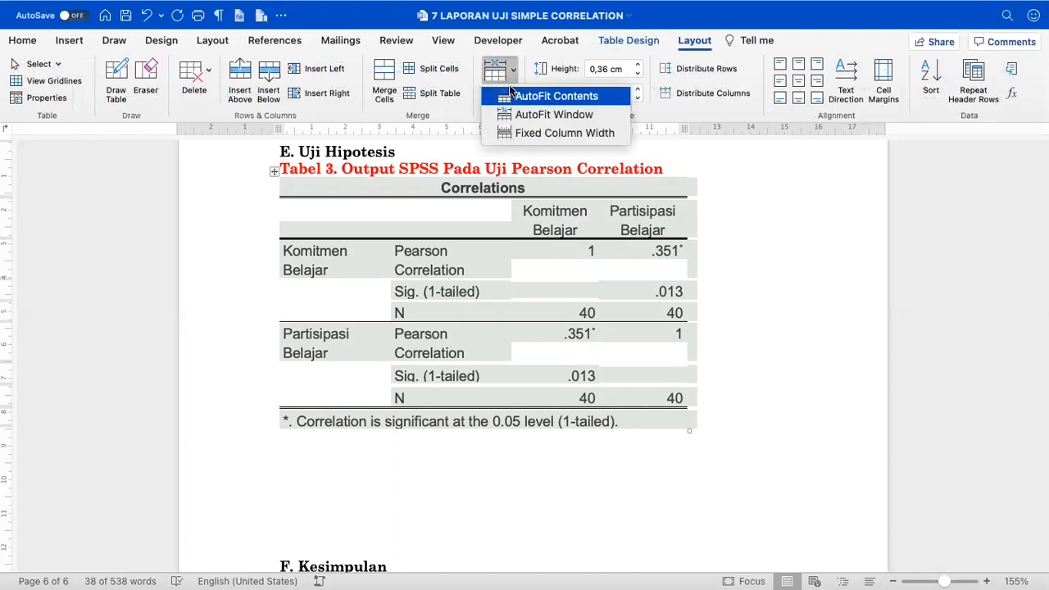
{"action": "left_click", "coordinate": [511, 95]}
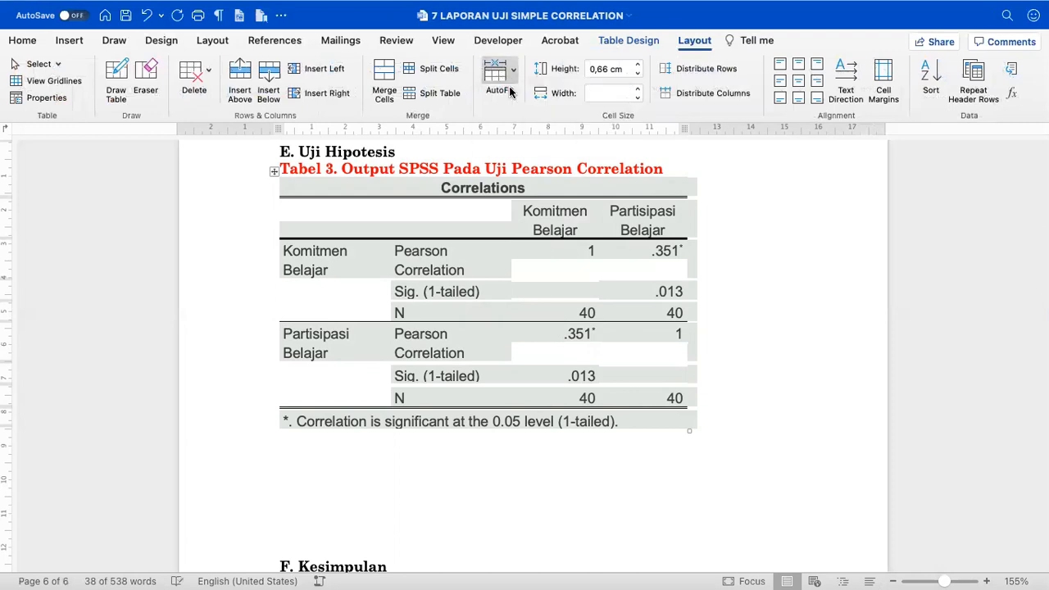
{"action": "left_click", "coordinate": [498, 78]}
{"action": "left_click", "coordinate": [515, 114]}
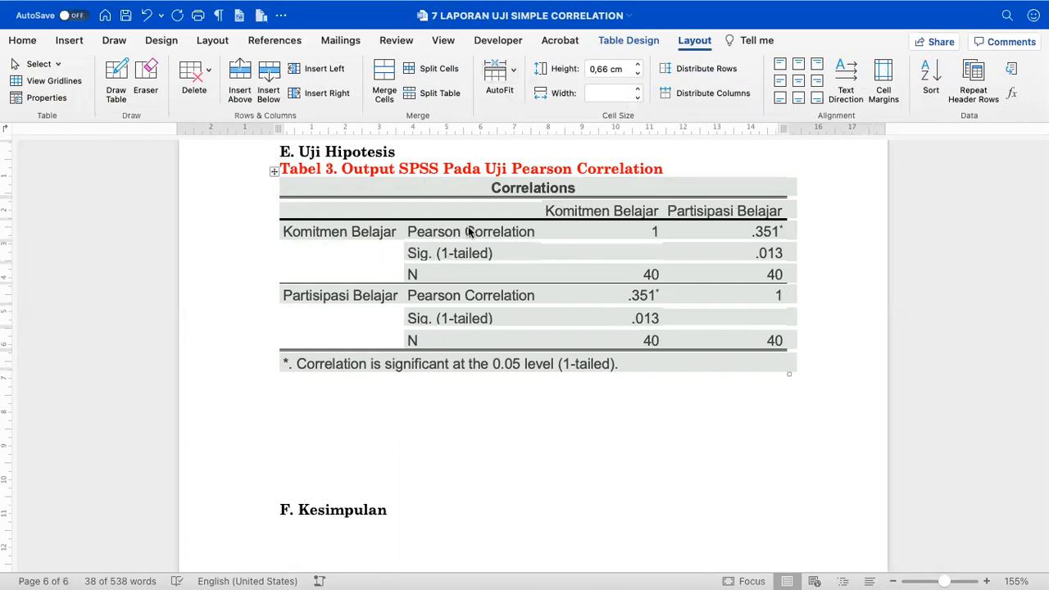
{"action": "left_click", "coordinate": [499, 78]}
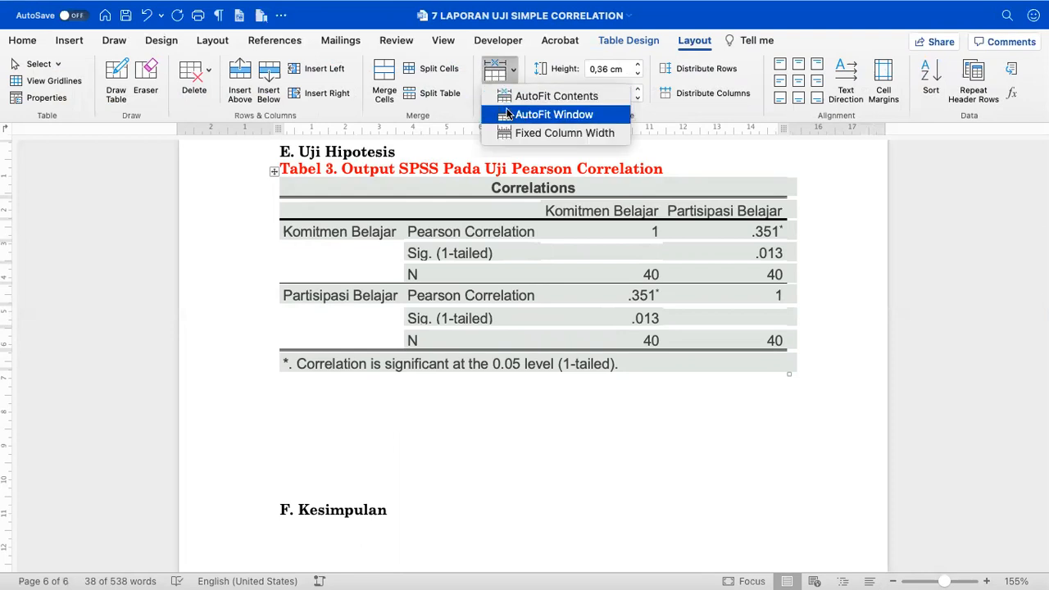
{"action": "left_click", "coordinate": [509, 115]}
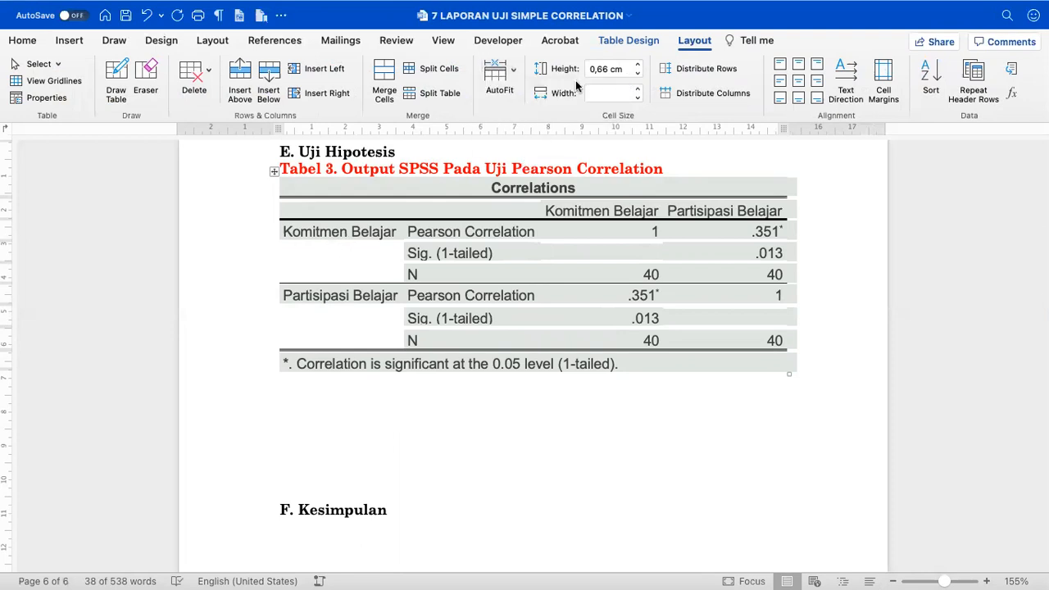
- Remove all table borders, then add bottom, top and inside horizontal borders
{"action": "left_click", "coordinate": [612, 41]}
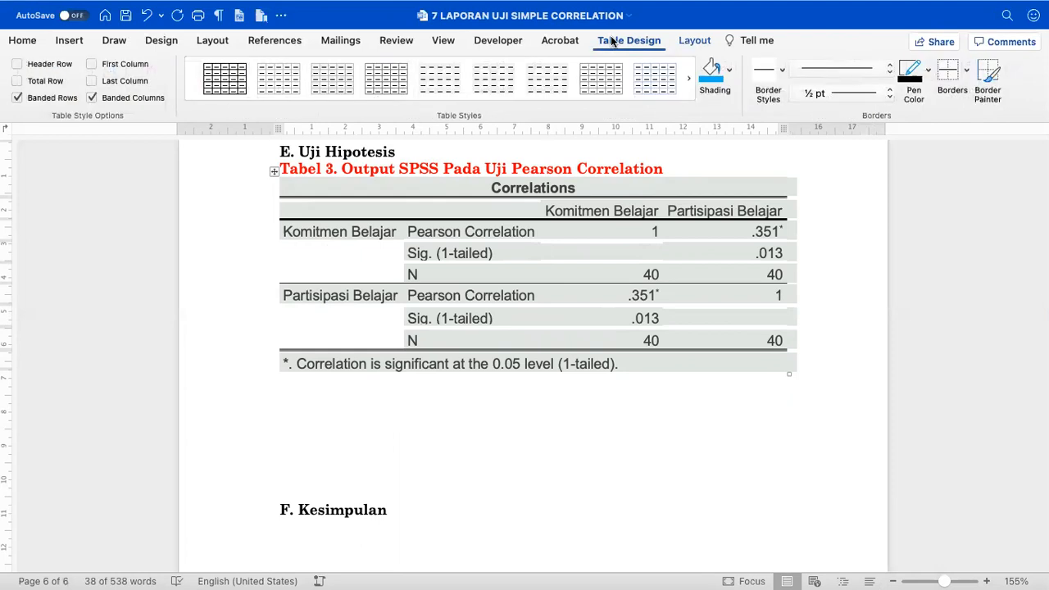
{"action": "left_click", "coordinate": [967, 71]}
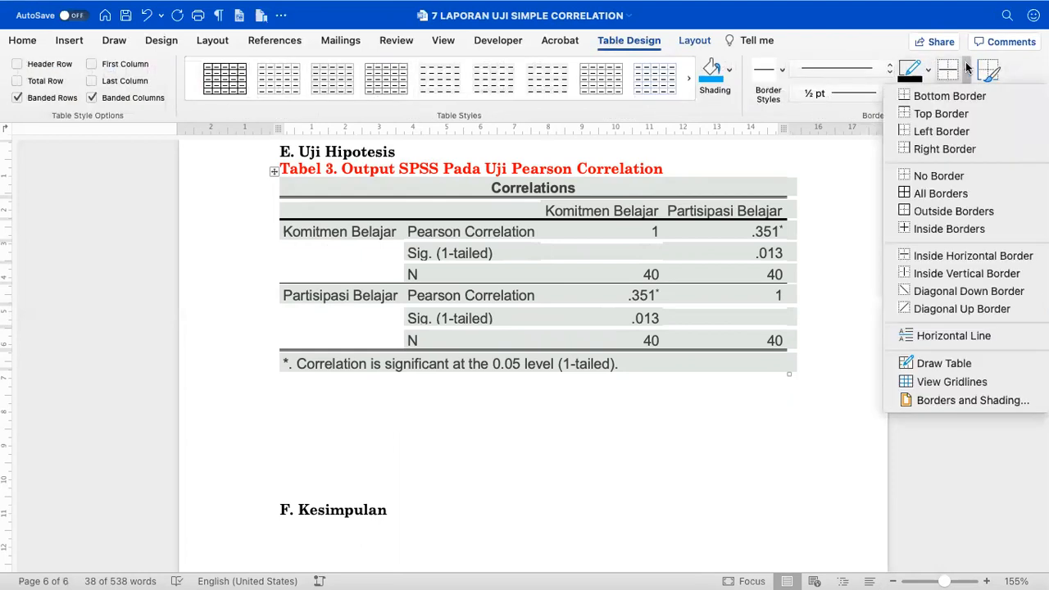
{"action": "left_click", "coordinate": [902, 176]}
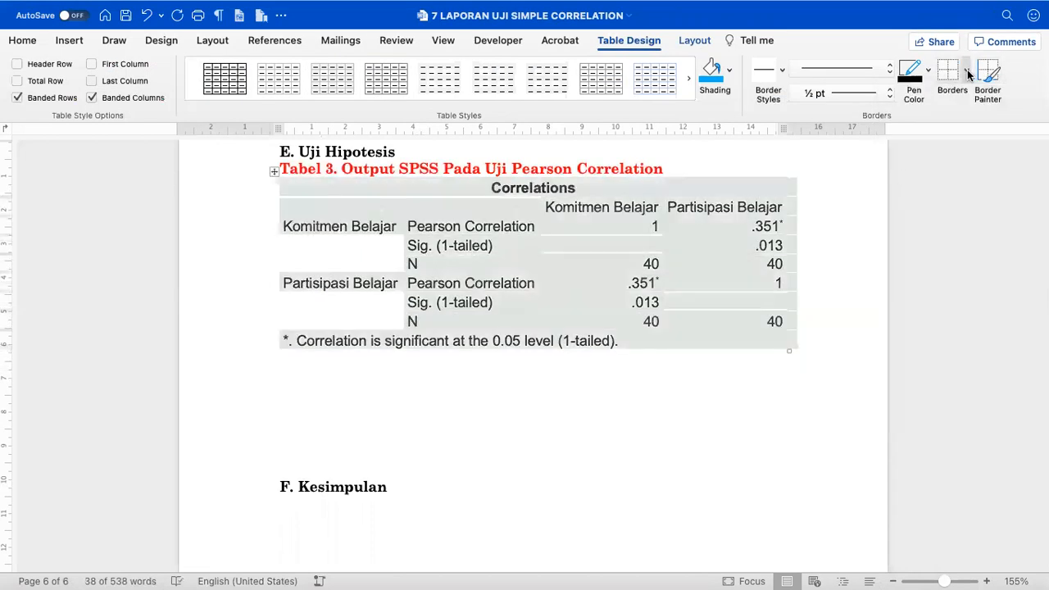
{"action": "left_click", "coordinate": [968, 72]}
{"action": "left_click", "coordinate": [955, 97]}
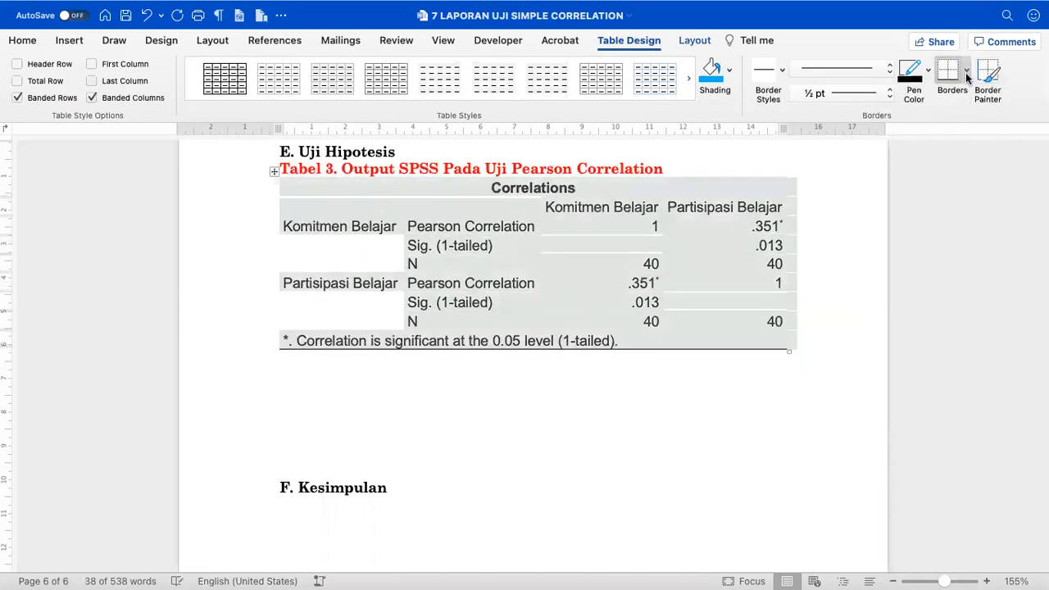
{"action": "left_click", "coordinate": [968, 71]}
{"action": "left_click", "coordinate": [951, 113]}
{"action": "left_click", "coordinate": [967, 71]}
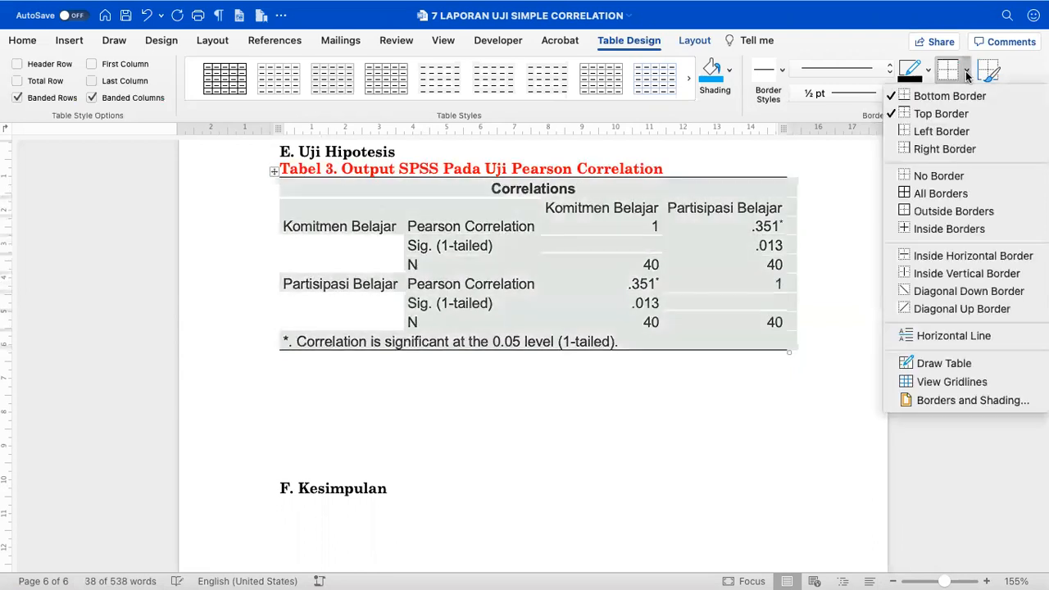
{"action": "left_click", "coordinate": [939, 255]}
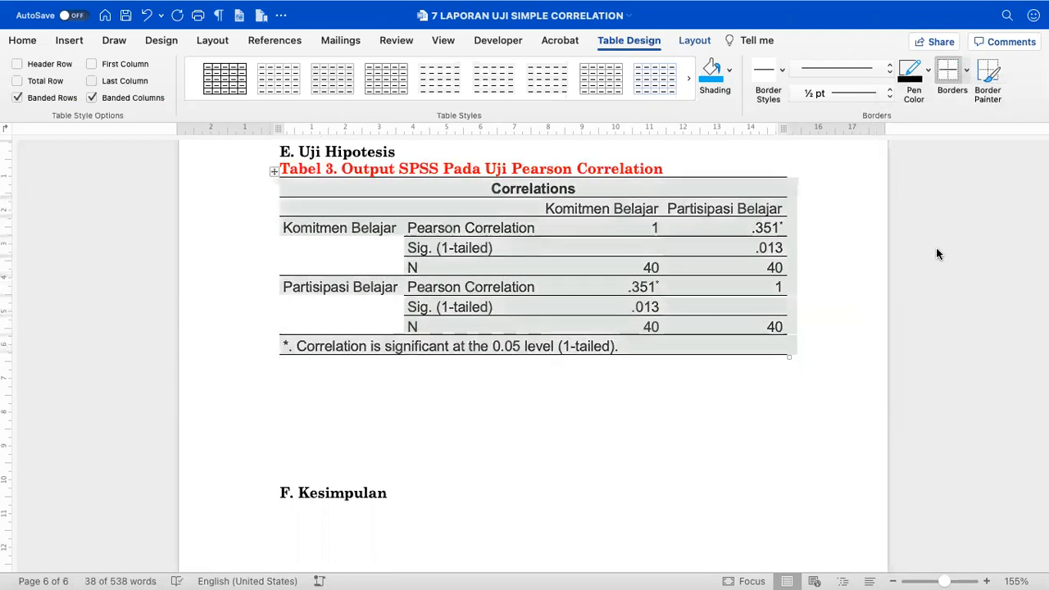
{"action": "left_click", "coordinate": [698, 369]}
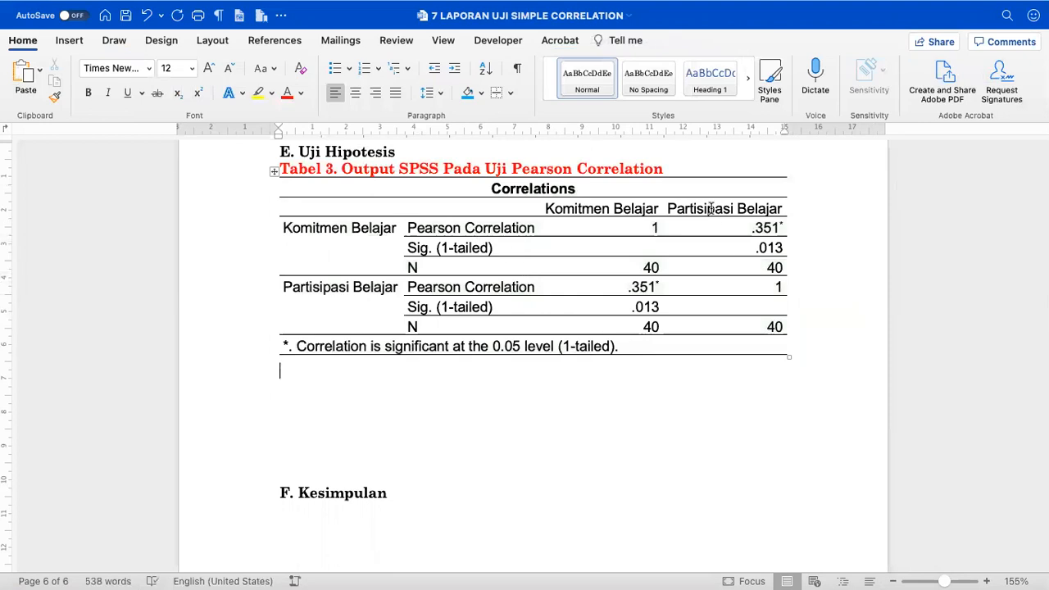
- Colour the Partisipasi Belajar header, the .351* cell and the Komitmen Belajar row label text red
{"action": "left_click_drag", "start_coordinate": [743, 215], "coordinate": [750, 232]}
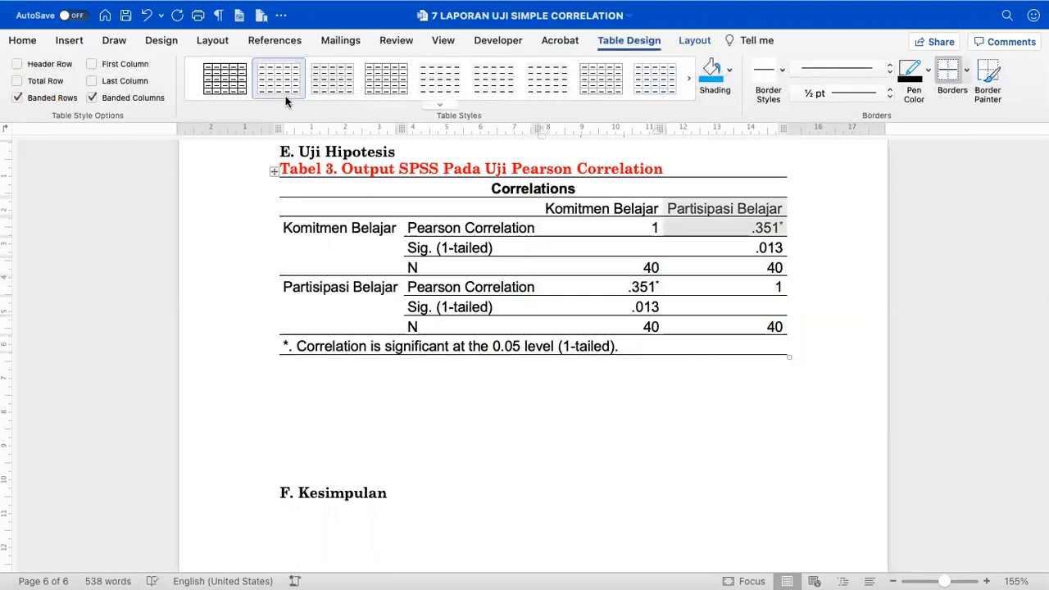
{"action": "left_click", "coordinate": [21, 40]}
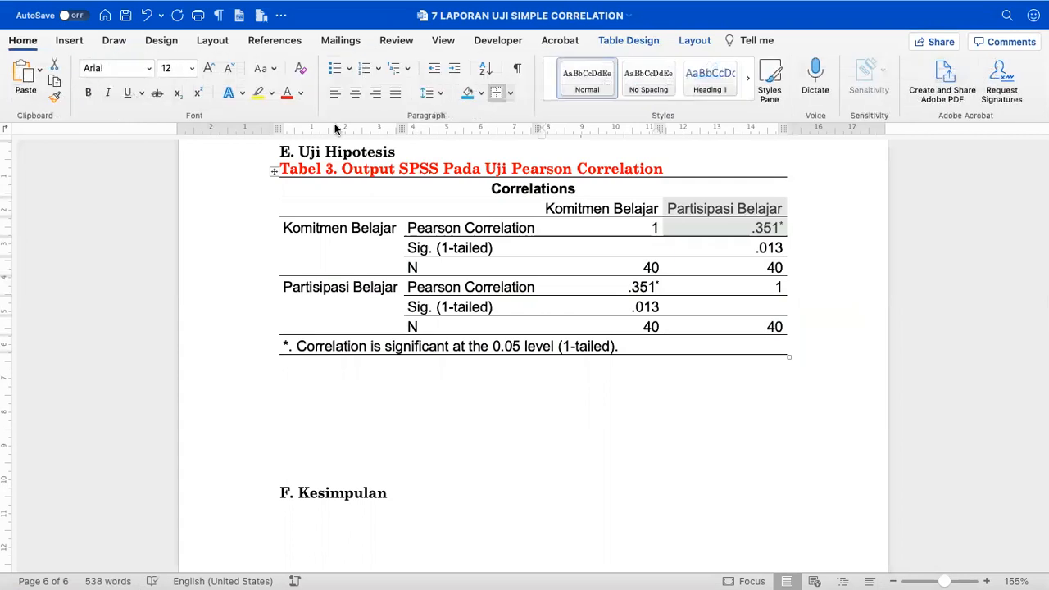
{"action": "left_click", "coordinate": [287, 92]}
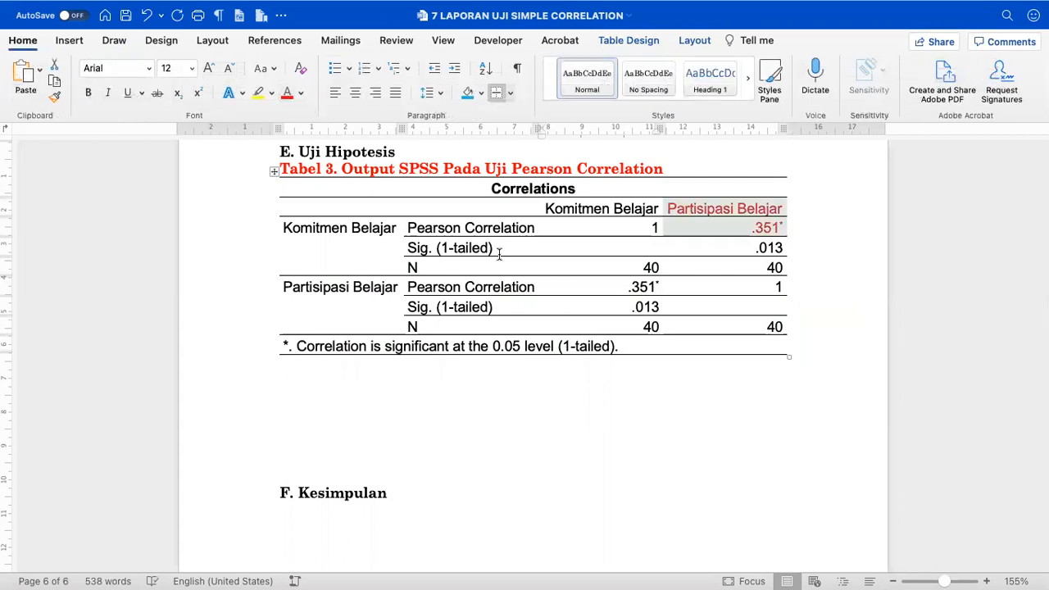
{"action": "left_click", "coordinate": [339, 228]}
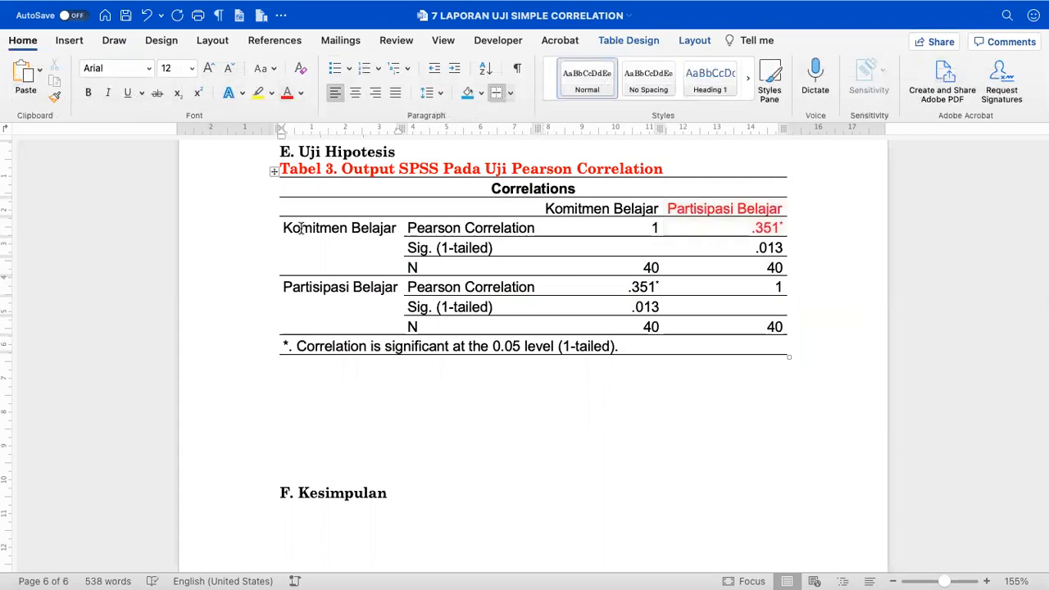
{"action": "left_click_drag", "start_coordinate": [285, 228], "coordinate": [397, 227]}
{"action": "left_click", "coordinate": [287, 93]}
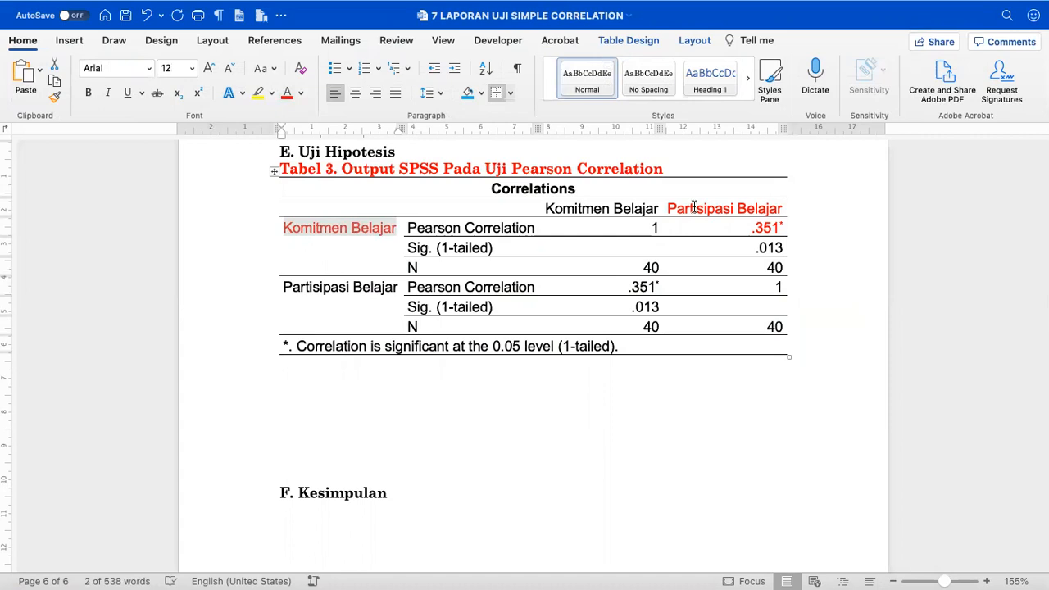
{"action": "left_click", "coordinate": [385, 289]}
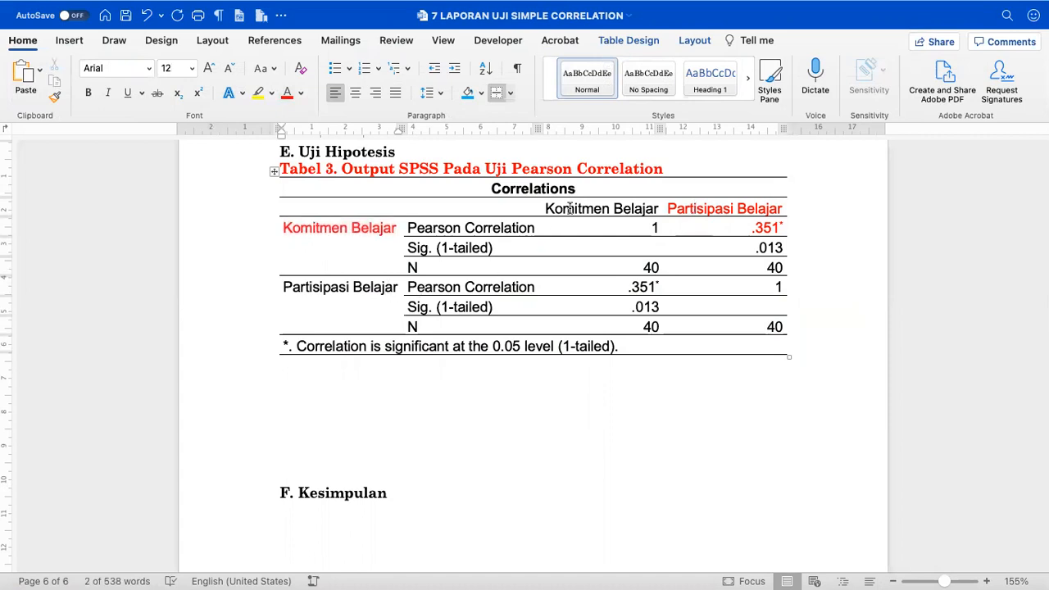
- Shade the Komitmen Belajar row label cell yellow and the Partisipasi Belajar header cell green
{"action": "left_click", "coordinate": [571, 209]}
{"action": "left_click", "coordinate": [368, 228]}
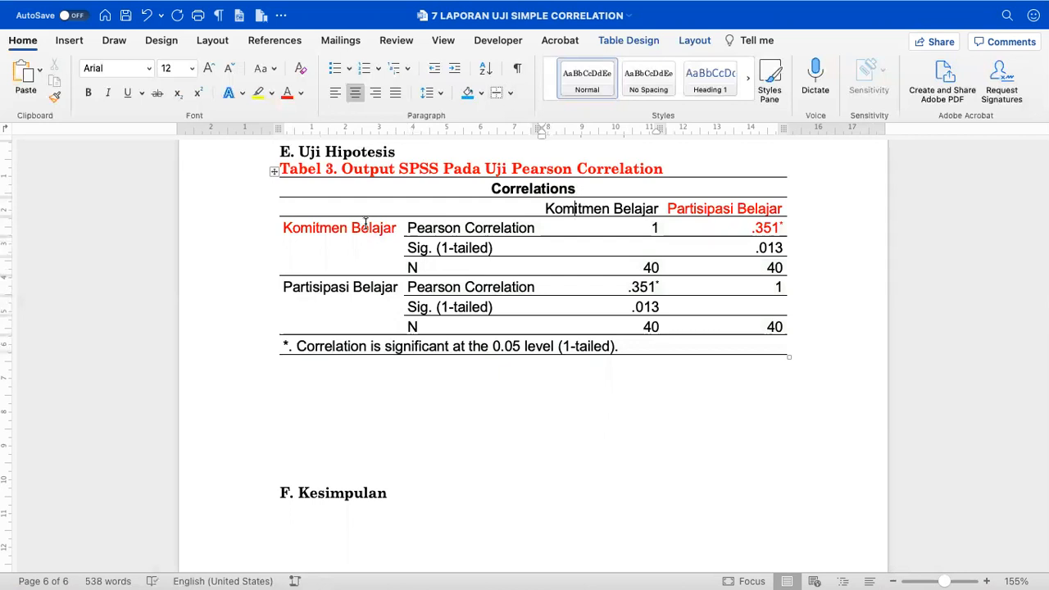
{"action": "left_click", "coordinate": [472, 93]}
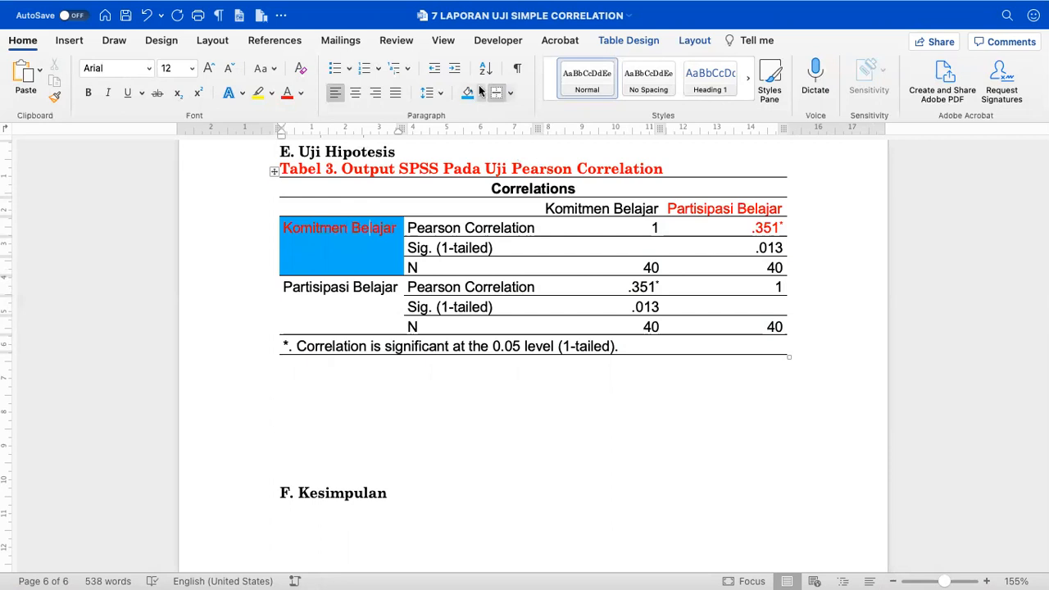
{"action": "left_click", "coordinate": [482, 92]}
{"action": "left_click", "coordinate": [513, 270]}
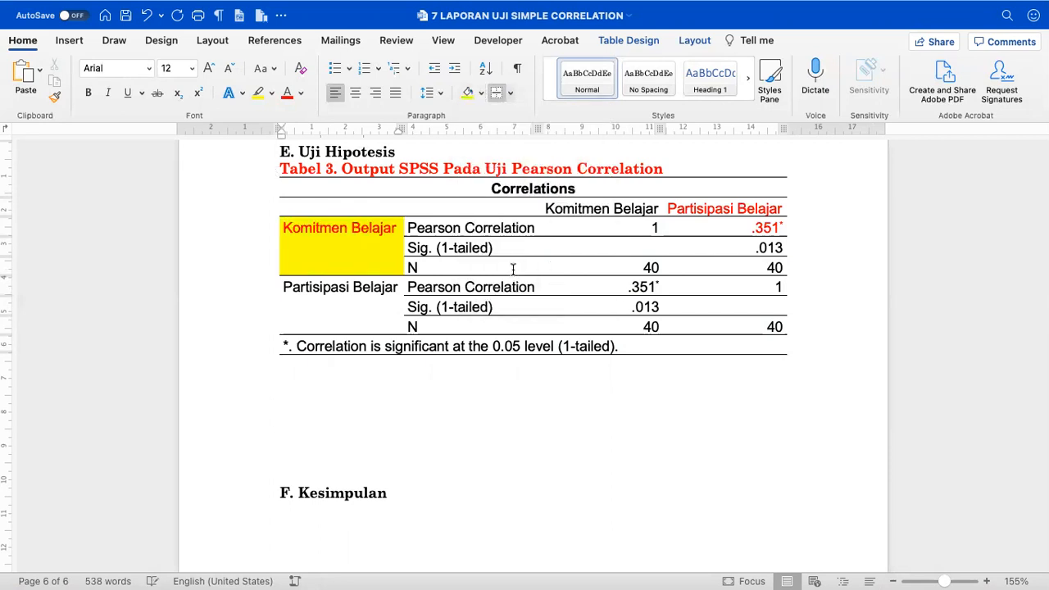
{"action": "left_click", "coordinate": [677, 210]}
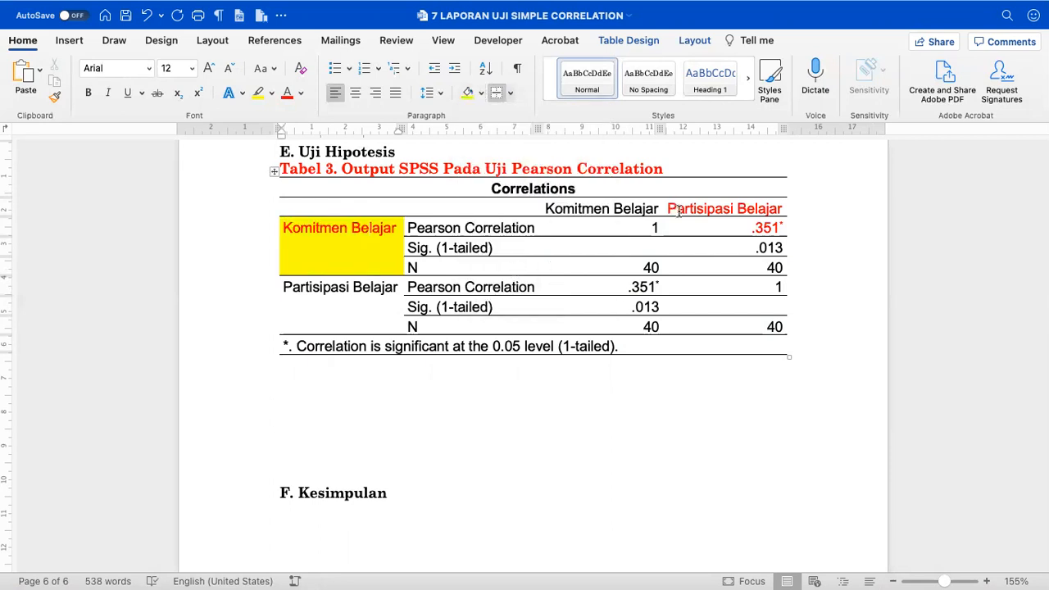
{"action": "left_click", "coordinate": [482, 93]}
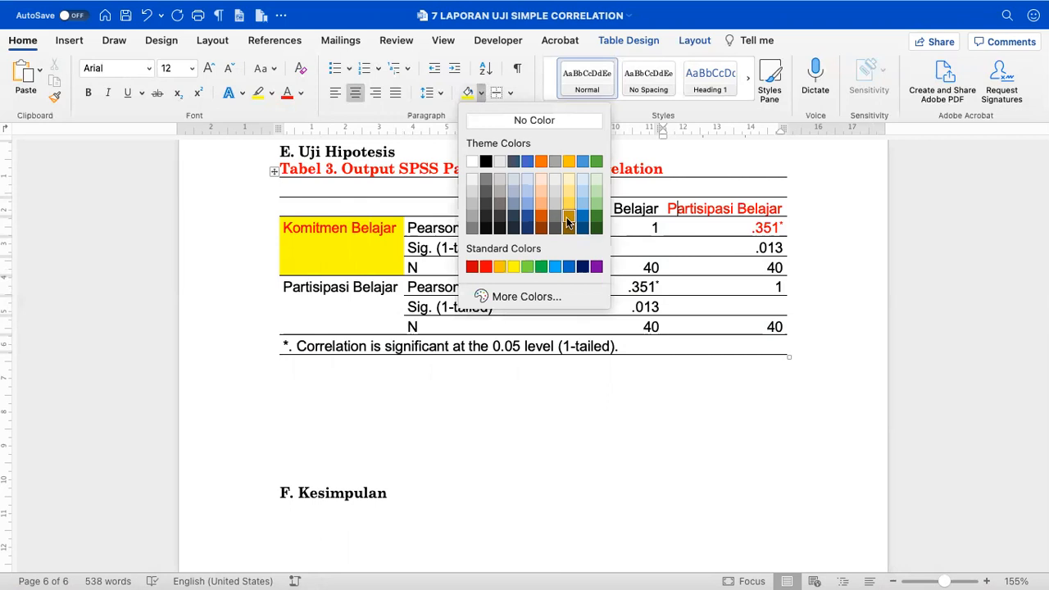
{"action": "left_click", "coordinate": [529, 266]}
- Make all the text in the Correlations table black
{"action": "left_click", "coordinate": [647, 227]}
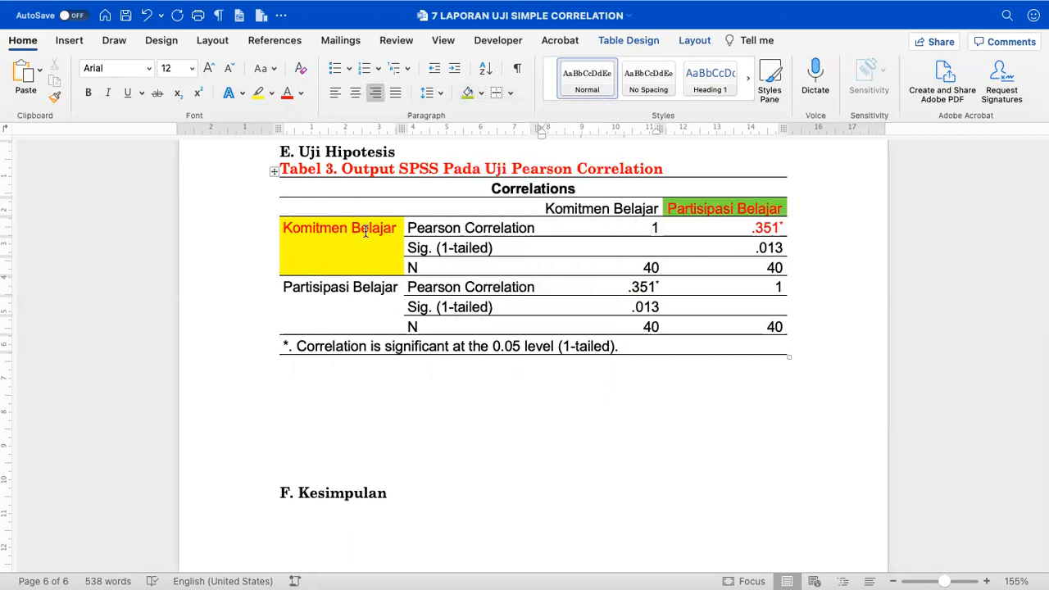
{"action": "left_click", "coordinate": [275, 171]}
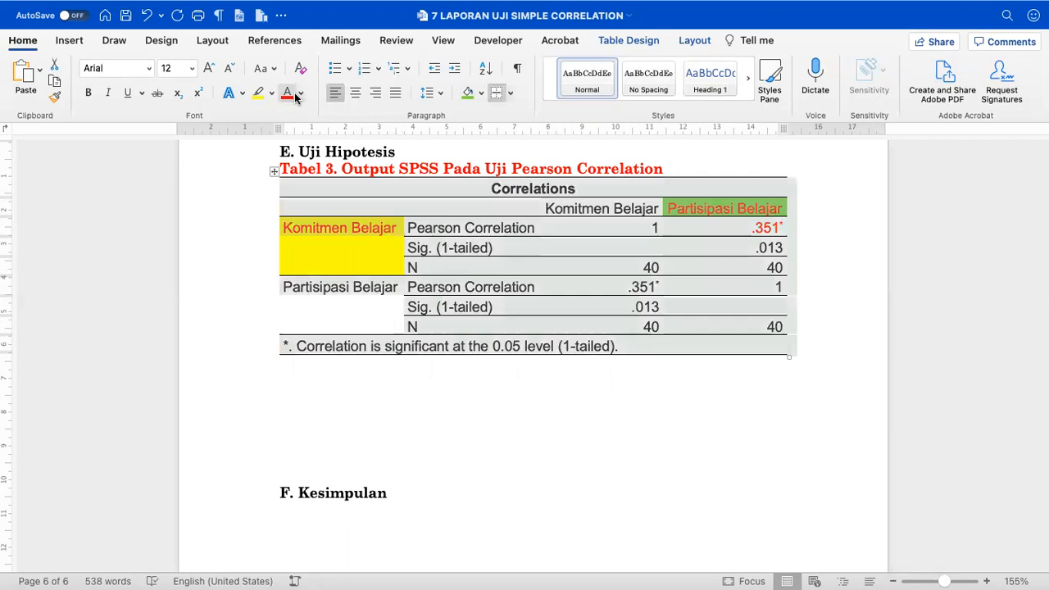
{"action": "left_click", "coordinate": [300, 93]}
{"action": "left_click", "coordinate": [305, 161]}
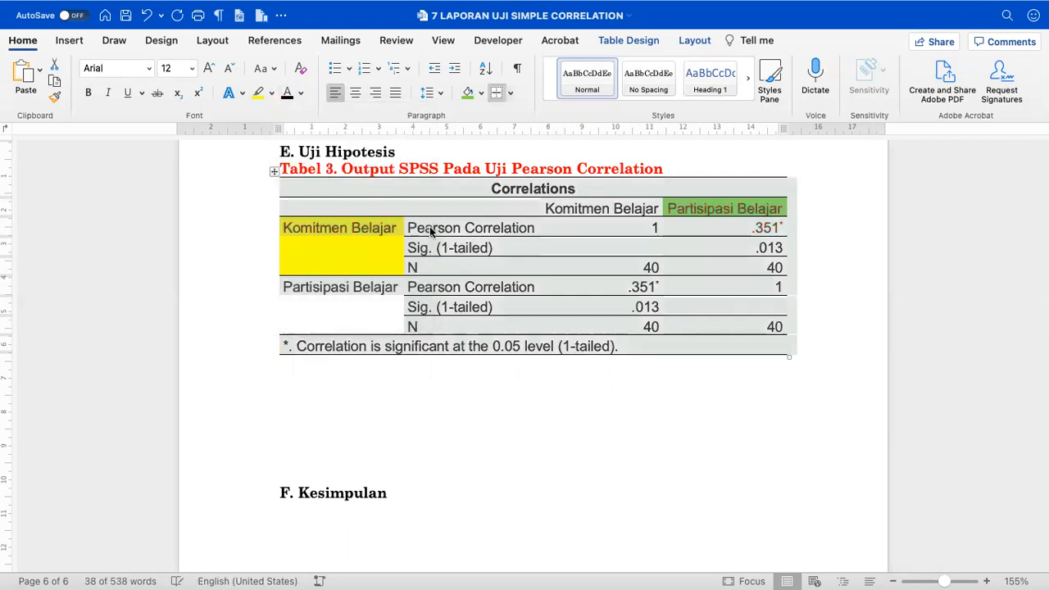
{"action": "left_click", "coordinate": [510, 252]}
- Colour the Komitmen Belajar Pearson Correlation label red, keeping its 1 value black
{"action": "scroll", "coordinate": [516, 248], "scroll_direction": "up", "scroll_amount": 2}
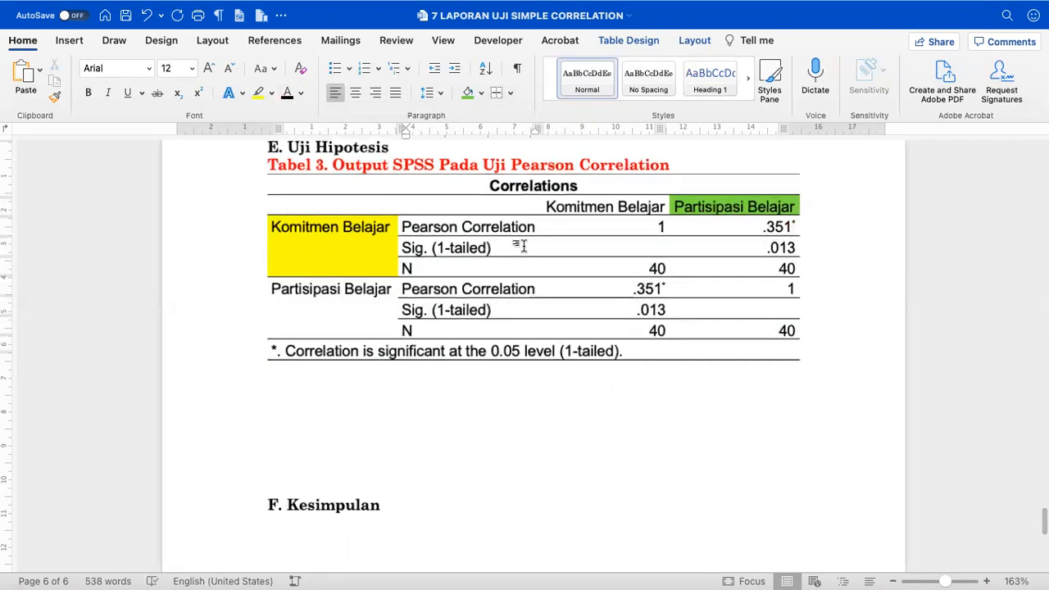
{"action": "left_click_drag", "start_coordinate": [544, 227], "coordinate": [433, 228]}
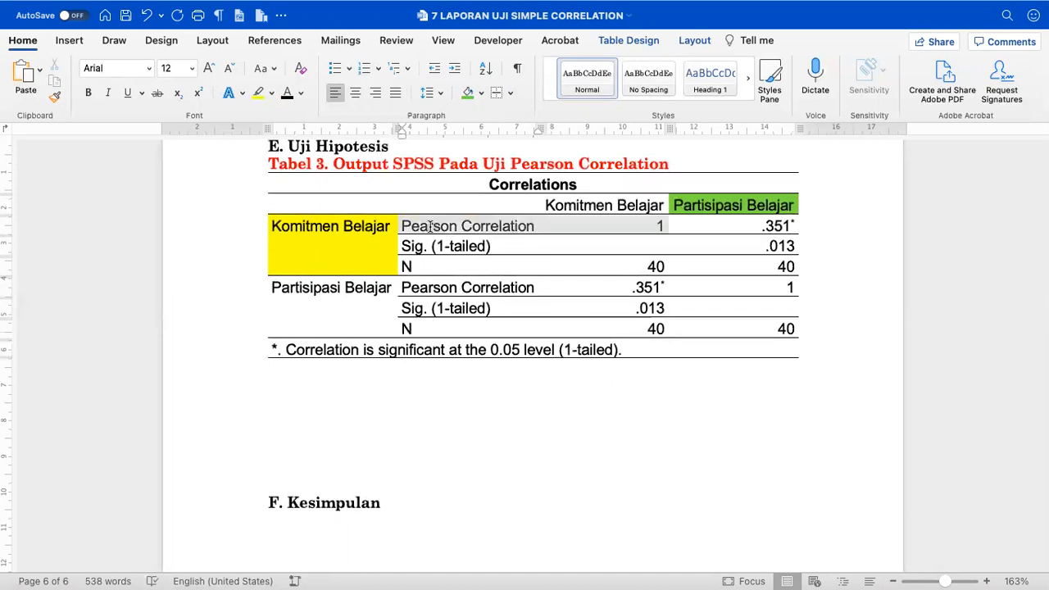
{"action": "left_click", "coordinate": [300, 94]}
{"action": "left_click", "coordinate": [306, 266]}
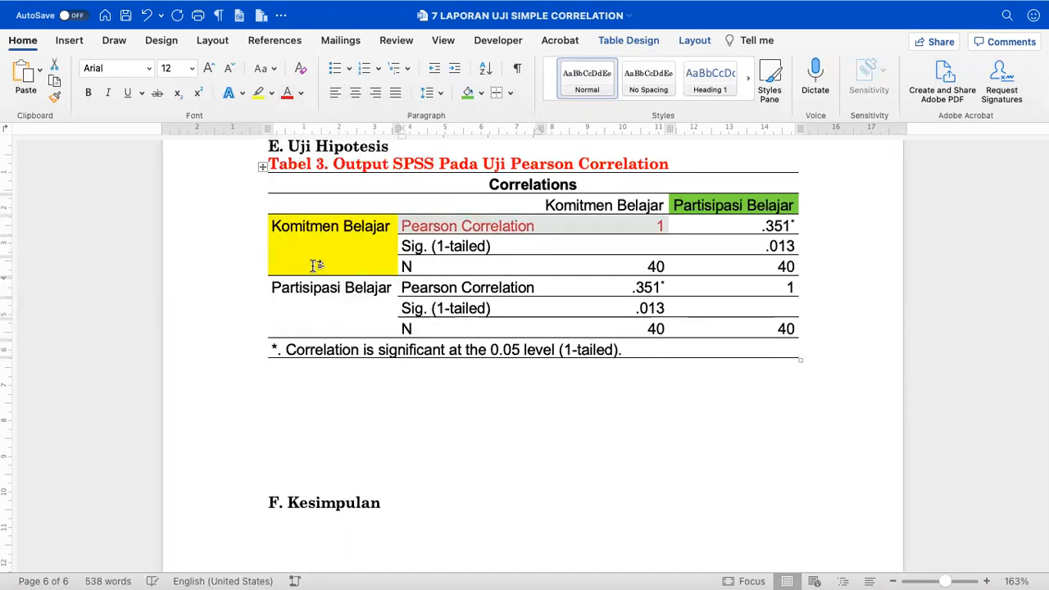
{"action": "left_click", "coordinate": [696, 231]}
{"action": "left_click_drag", "start_coordinate": [661, 223], "coordinate": [646, 224]}
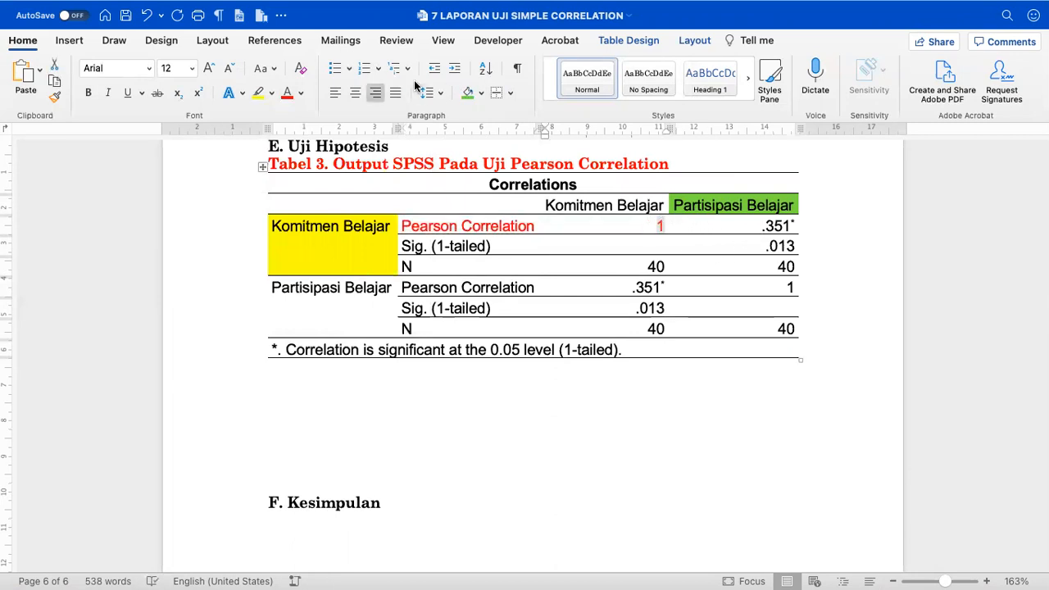
{"action": "left_click", "coordinate": [300, 93]}
{"action": "left_click", "coordinate": [305, 162]}
- Colour the .351* and .013 values and the Sig. (1-tailed) labels red
{"action": "left_click_drag", "start_coordinate": [767, 227], "coordinate": [788, 244]}
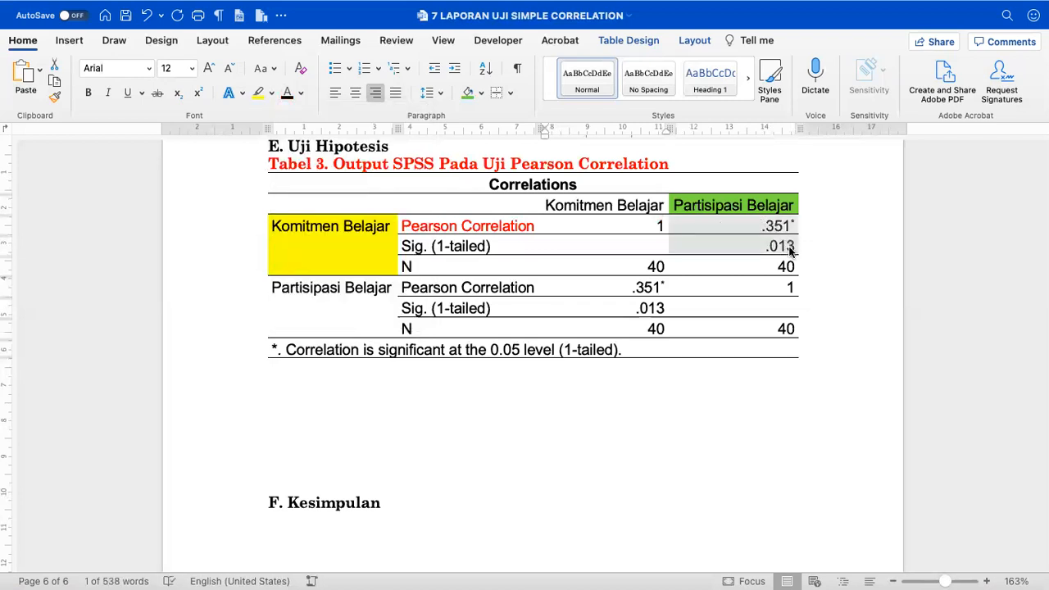
{"action": "left_click", "coordinate": [300, 92]}
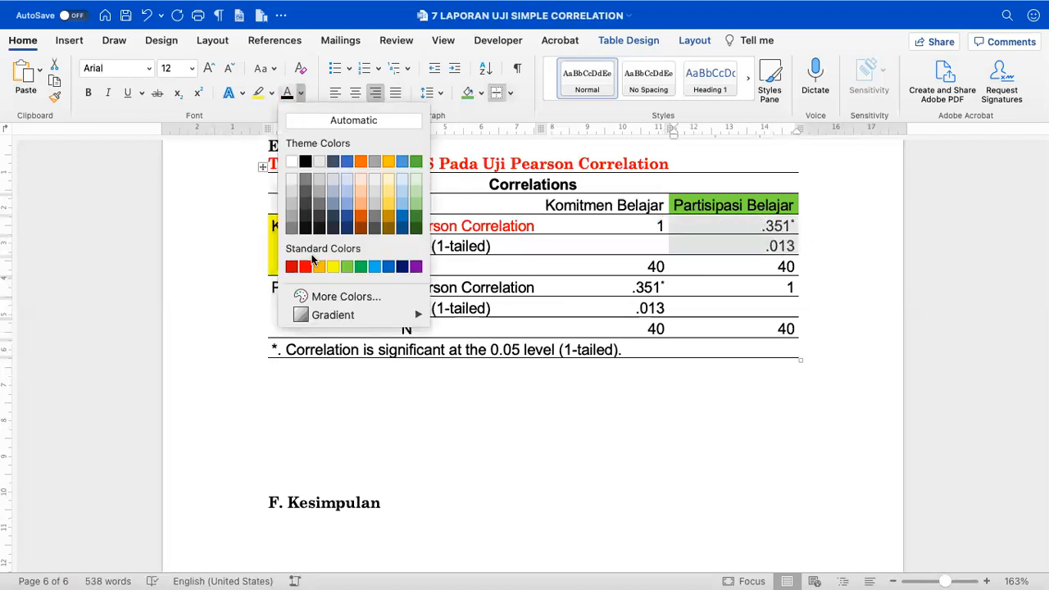
{"action": "left_click", "coordinate": [305, 267]}
{"action": "left_click", "coordinate": [531, 248]}
{"action": "triple_click", "coordinate": [531, 248]}
{"action": "left_click", "coordinate": [287, 93]}
{"action": "left_click", "coordinate": [421, 412]}
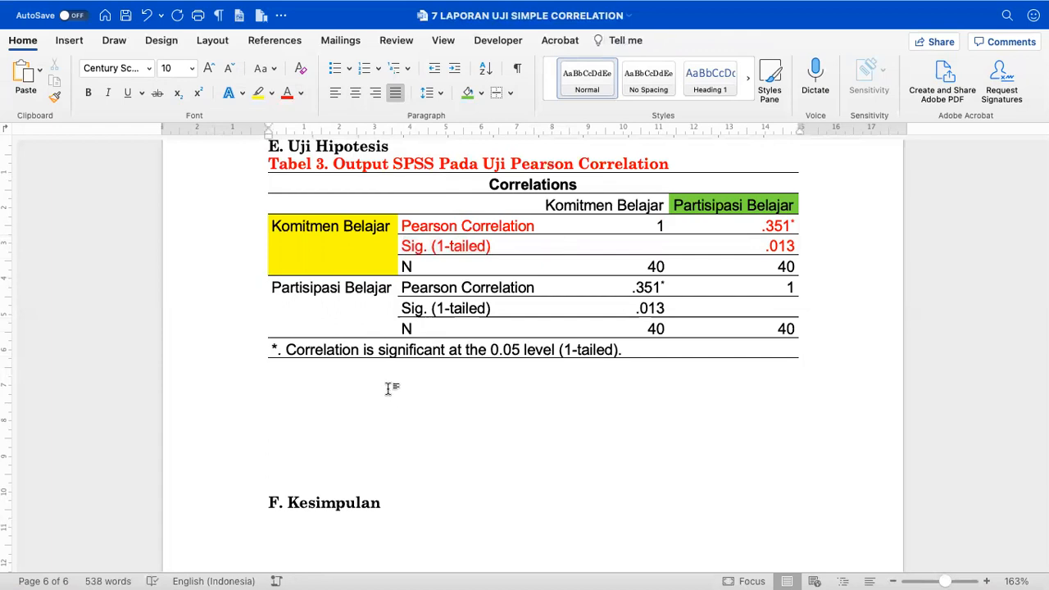
- Type the line 'Pearson correlation = 0.351 (POSITIF)' below the table
{"action": "type", "text": "Pea"}
{"action": "scroll", "coordinate": [421, 412], "scroll_direction": "up", "scroll_amount": 9}
{"action": "scroll", "coordinate": [422, 412], "scroll_direction": "down", "scroll_amount": 12}
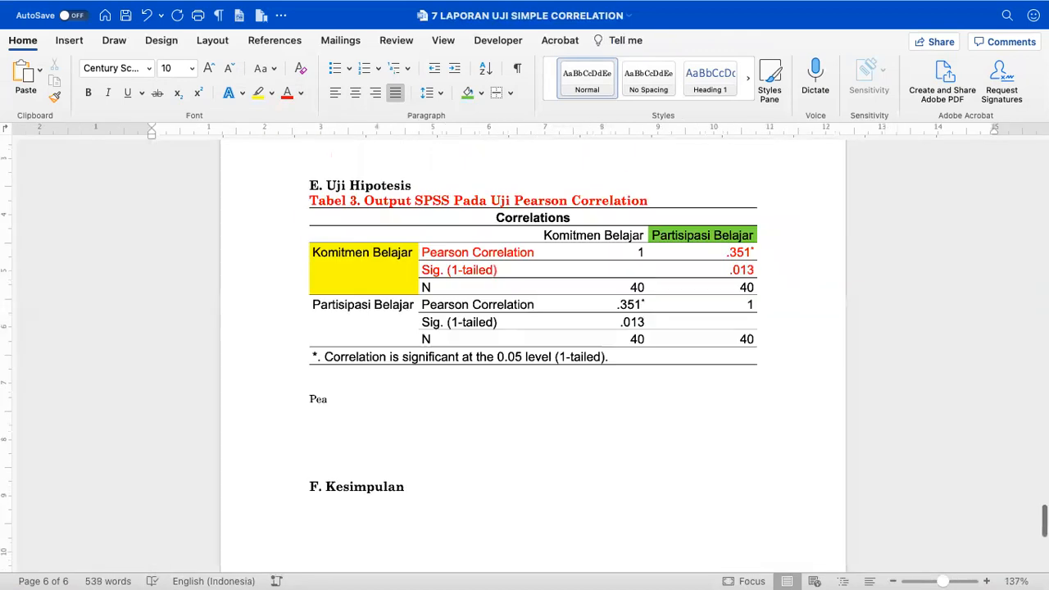
{"action": "type", "text": "ation ="}
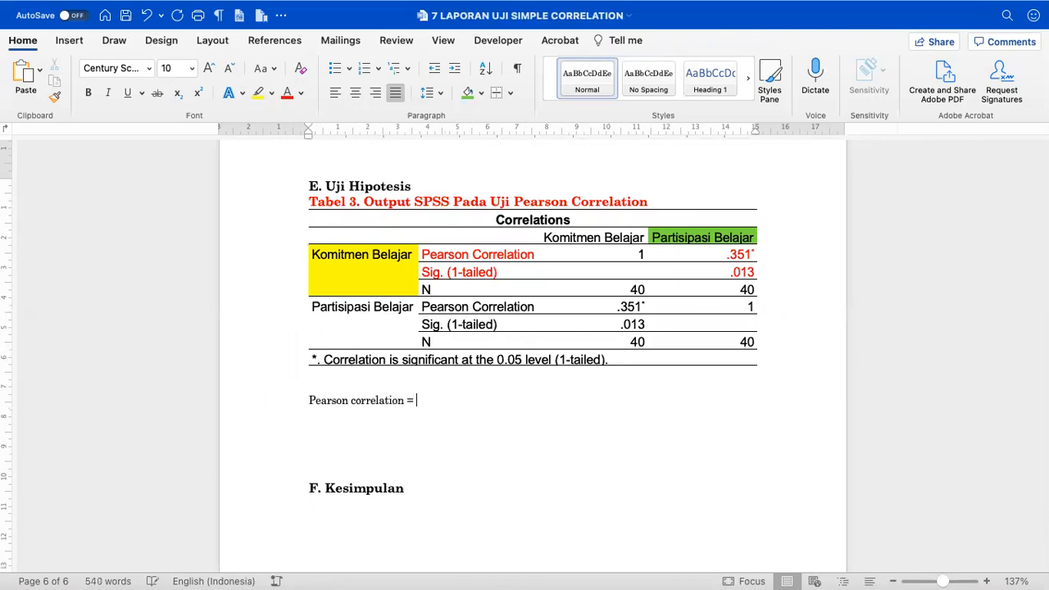
{"action": "type", "text": "351"}
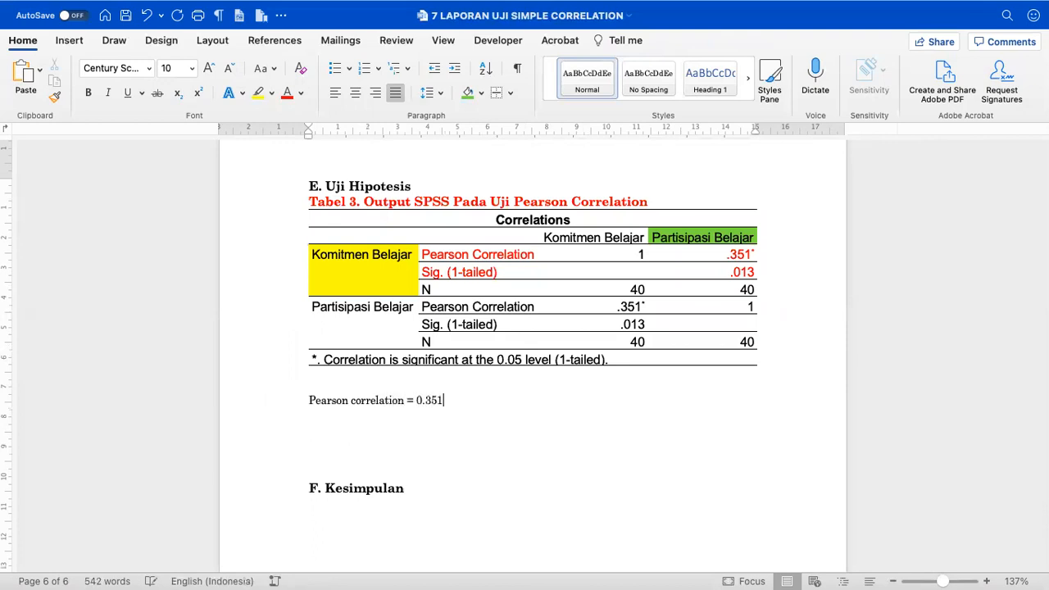
{"action": "scroll", "coordinate": [354, 485], "scroll_direction": "up", "scroll_amount": 5}
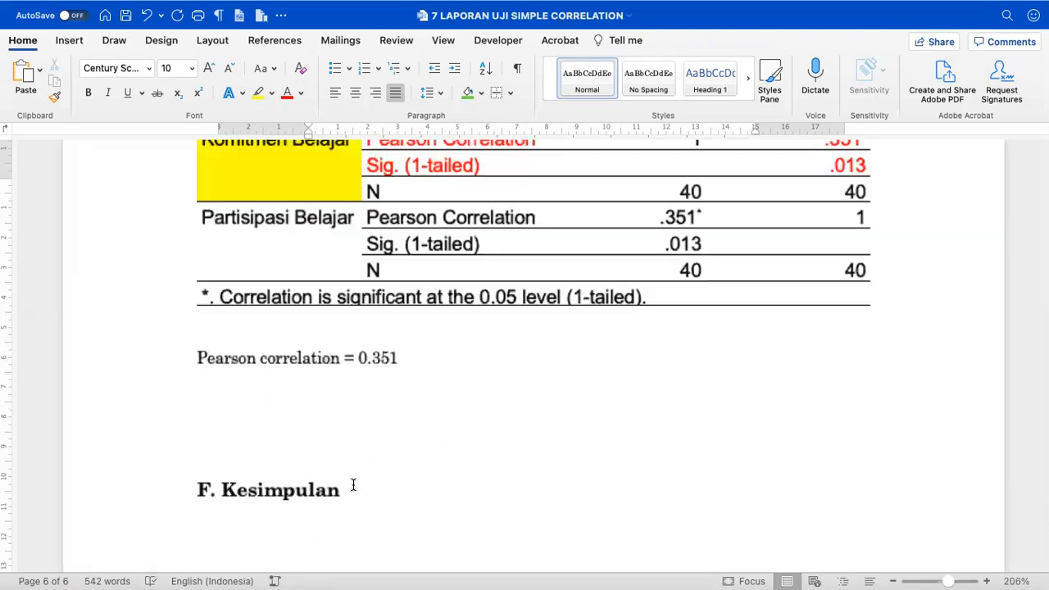
{"action": "type", "text": "(P"}
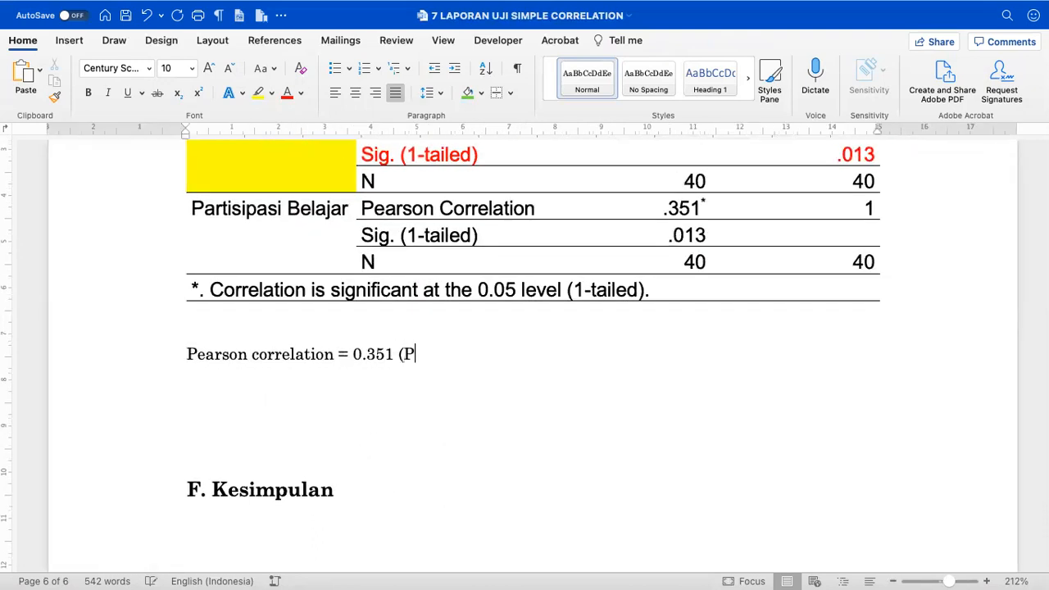
{"action": "type", "text": "OSITIF)"}
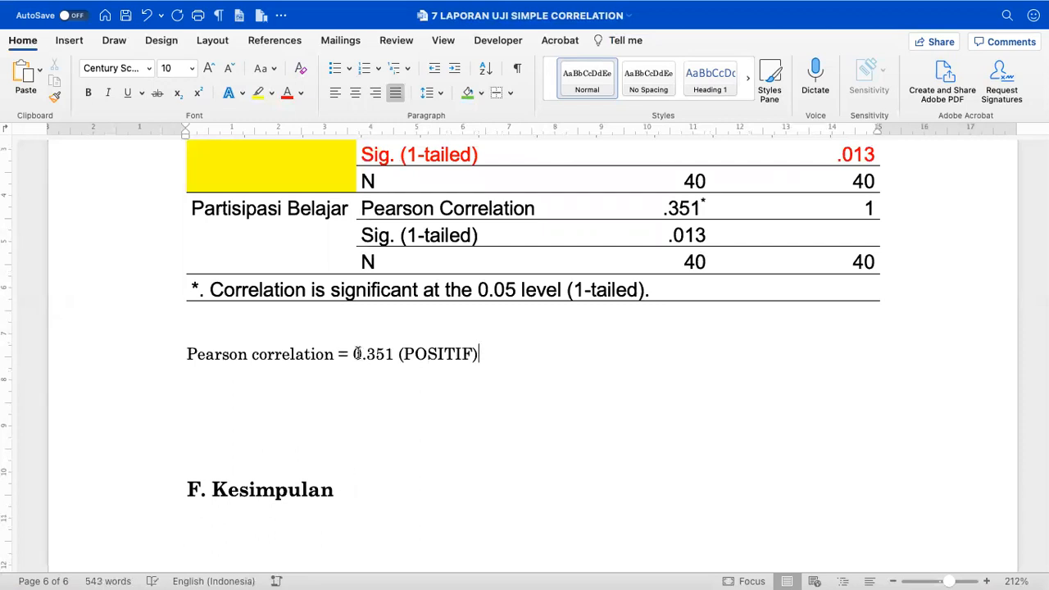
{"action": "left_click", "coordinate": [354, 353]}
{"action": "type", "text": "-"}
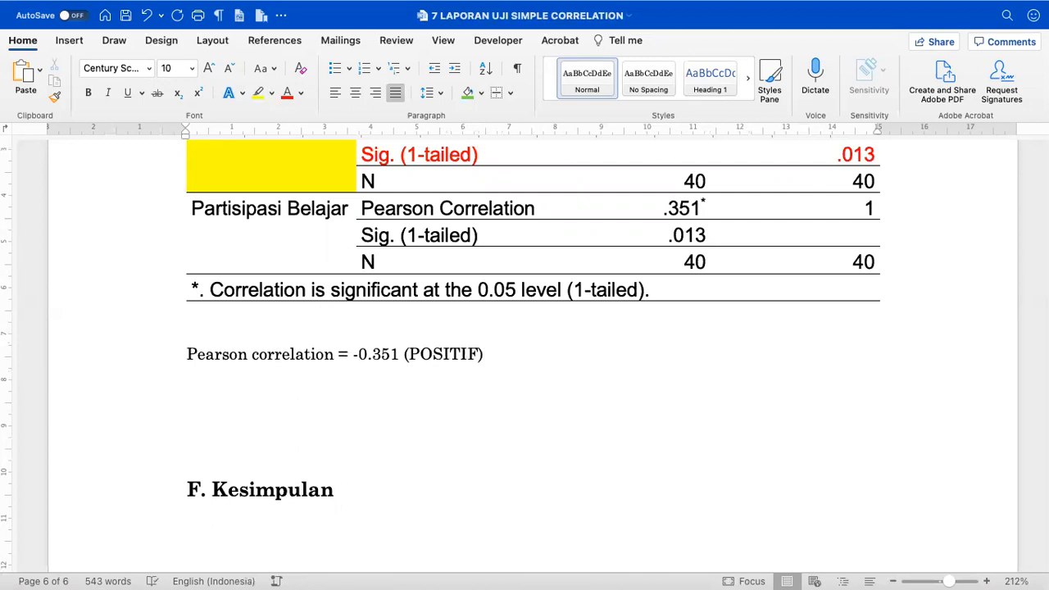
{"action": "scroll", "coordinate": [566, 327], "scroll_direction": "up", "scroll_amount": 5}
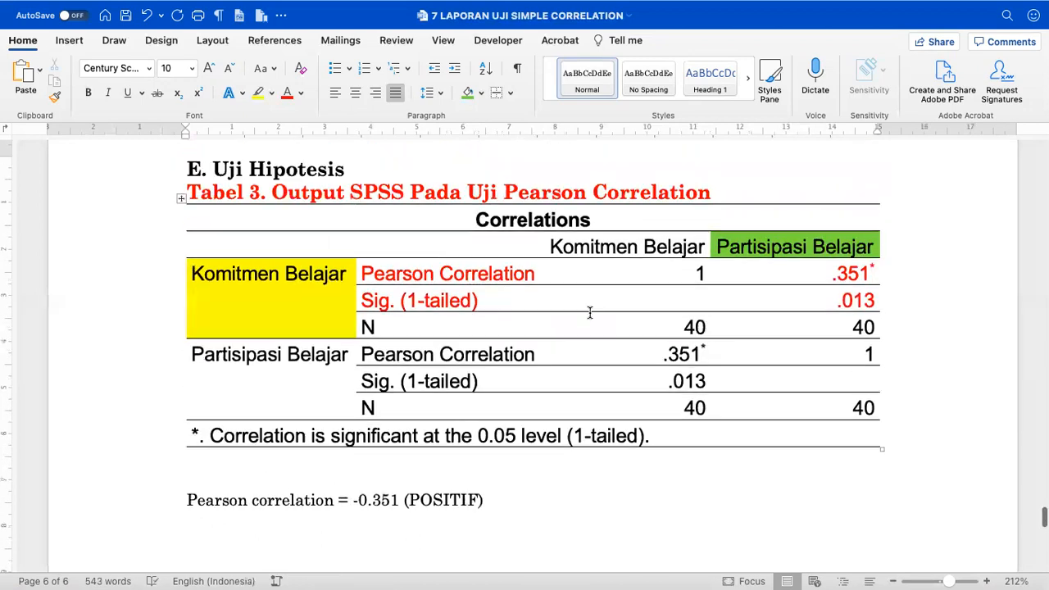
{"action": "left_click", "coordinate": [827, 300]}
{"action": "type", "text": "-"}
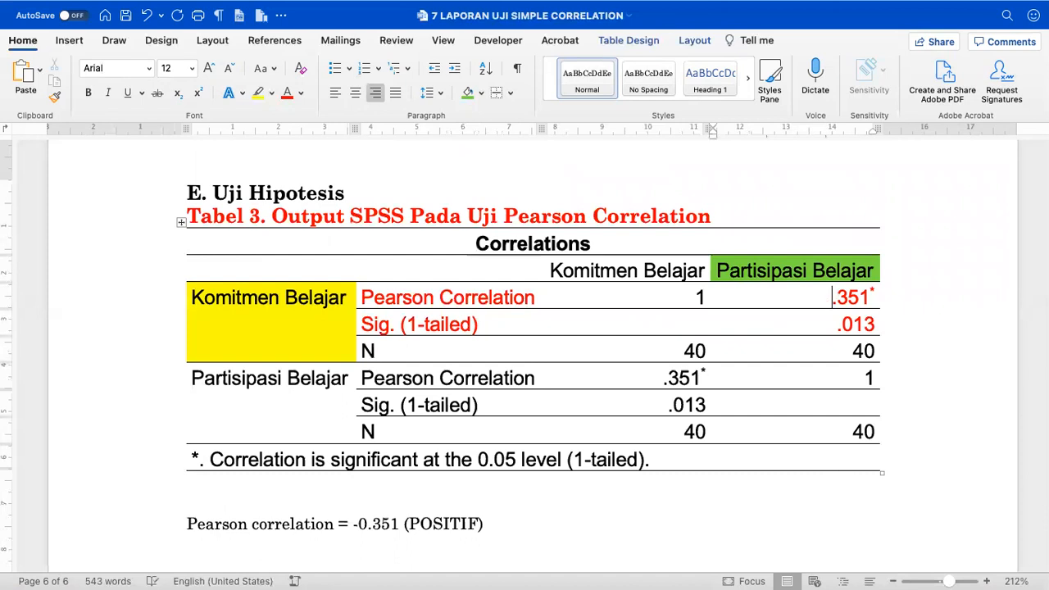
{"action": "scroll", "coordinate": [369, 301], "scroll_direction": "down", "scroll_amount": 7}
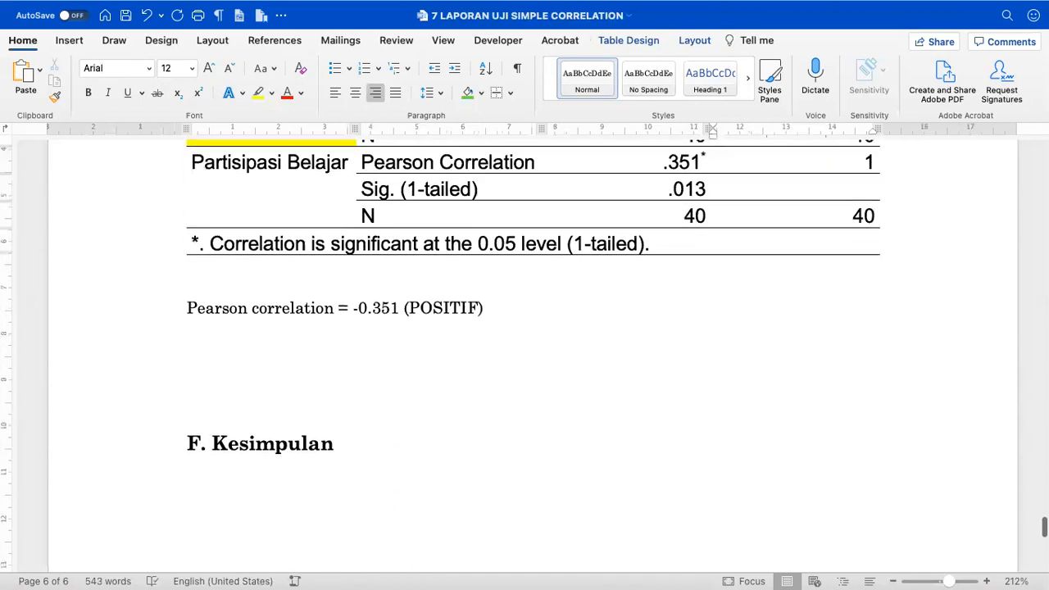
{"action": "left_click", "coordinate": [356, 280]}
{"action": "key", "text": "BackSpace"}
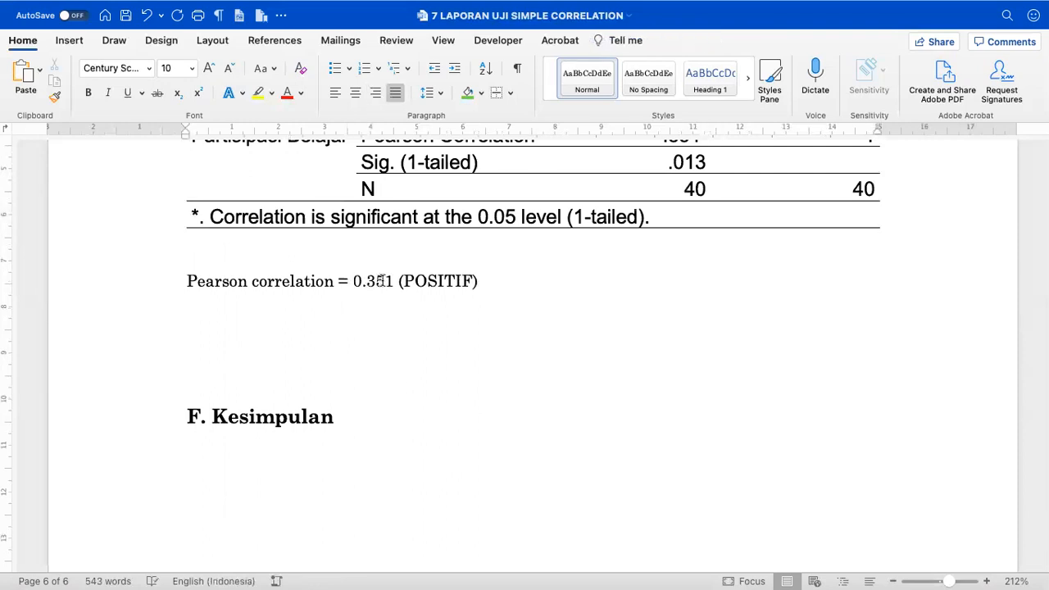
- Append '==--> (1) arah positif atau negatif' to the line and colour 0.351 red
{"action": "double_click", "coordinate": [422, 277]}
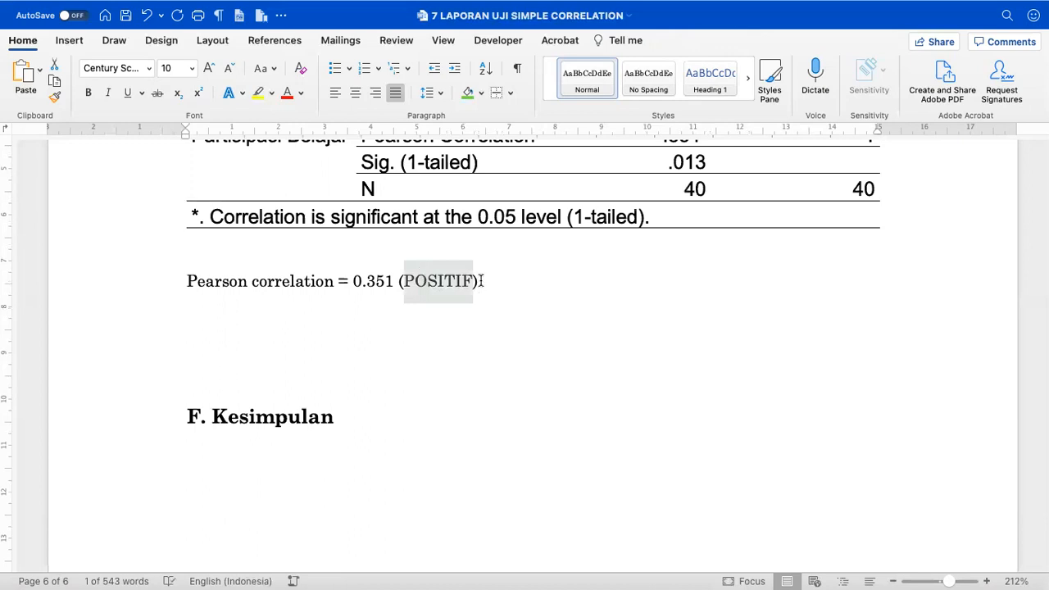
{"action": "scroll", "coordinate": [492, 295], "scroll_direction": "up", "scroll_amount": 1}
{"action": "left_click", "coordinate": [497, 304]}
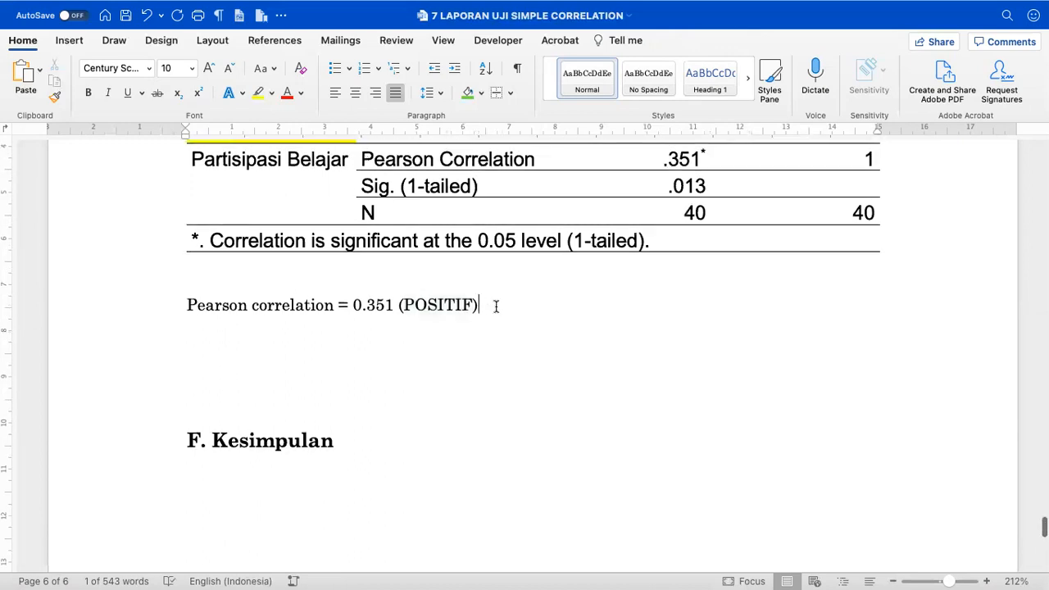
{"action": "type", "text": "="}
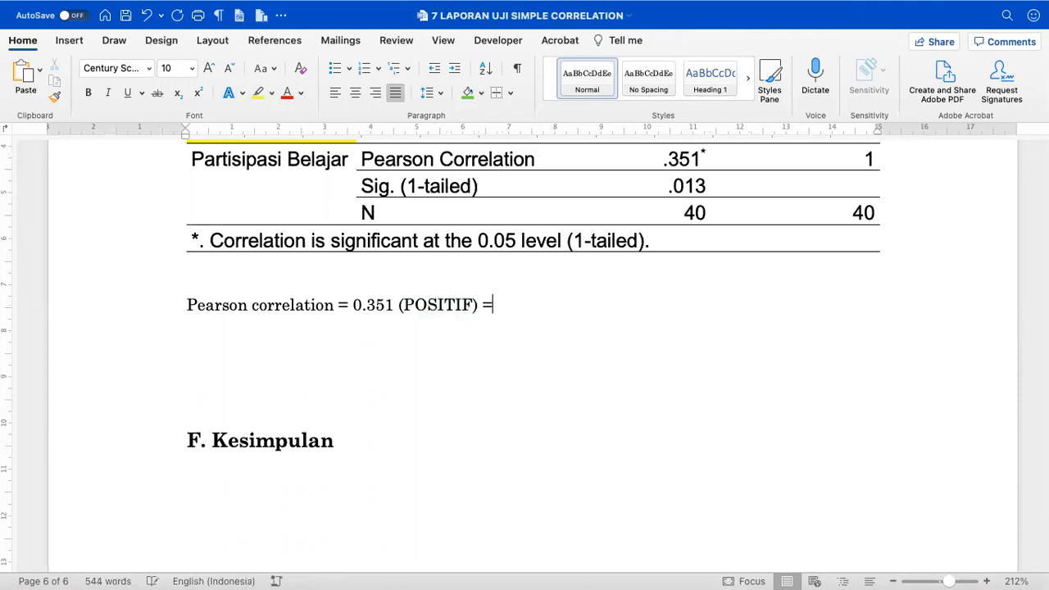
{"action": "type", "text": "=--> "}
{"action": "type", "text": "(1"}
{"action": "type", "text": ") arah"}
{"action": "type", "text": " positif atau n"}
{"action": "type", "text": "egatif"}
{"action": "left_click", "coordinate": [368, 305]}
{"action": "left_click", "coordinate": [287, 94]}
- Replace 'atau negatif' with '(2) kekuatan hubungan antara variabel komitmen belajar dan partisipasi belajar'
{"action": "left_click_drag", "start_coordinate": [621, 306], "coordinate": [713, 305]}
{"action": "key", "text": "BackSpace"}
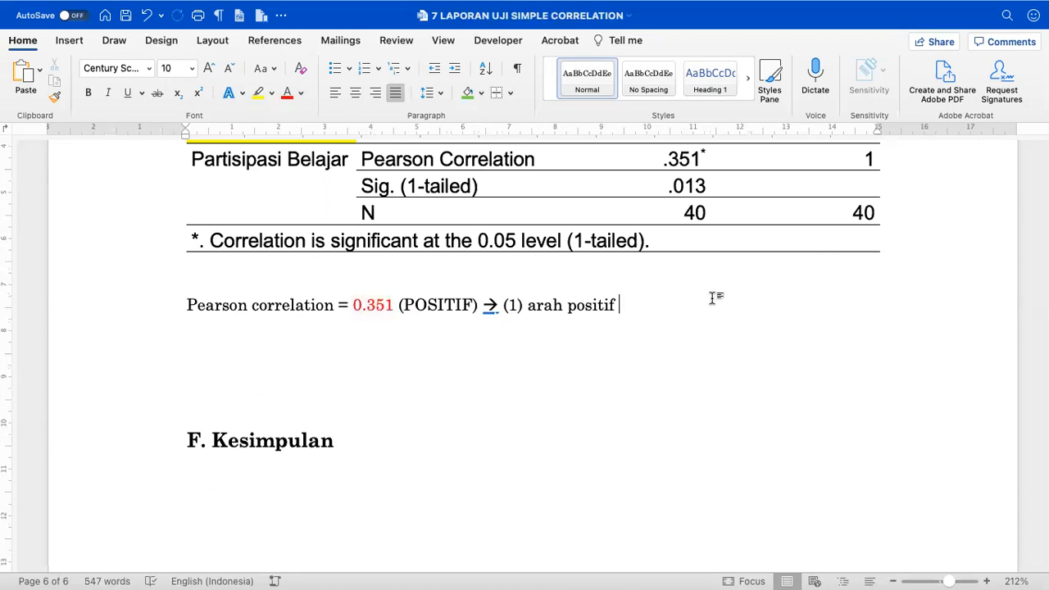
{"action": "type", "text": "(2) ke"}
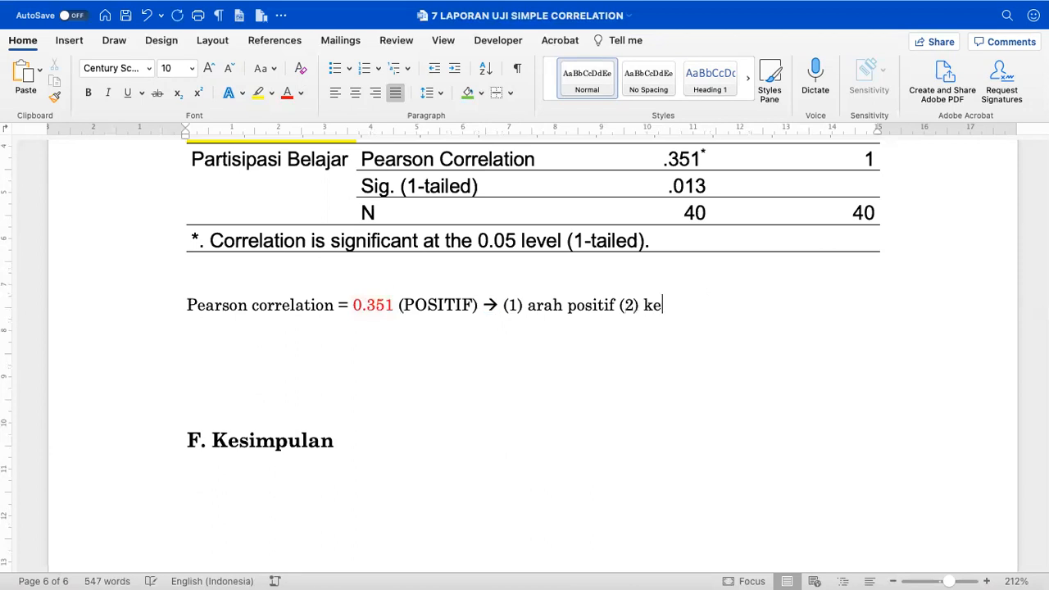
{"action": "type", "text": "kuatan hubungan"}
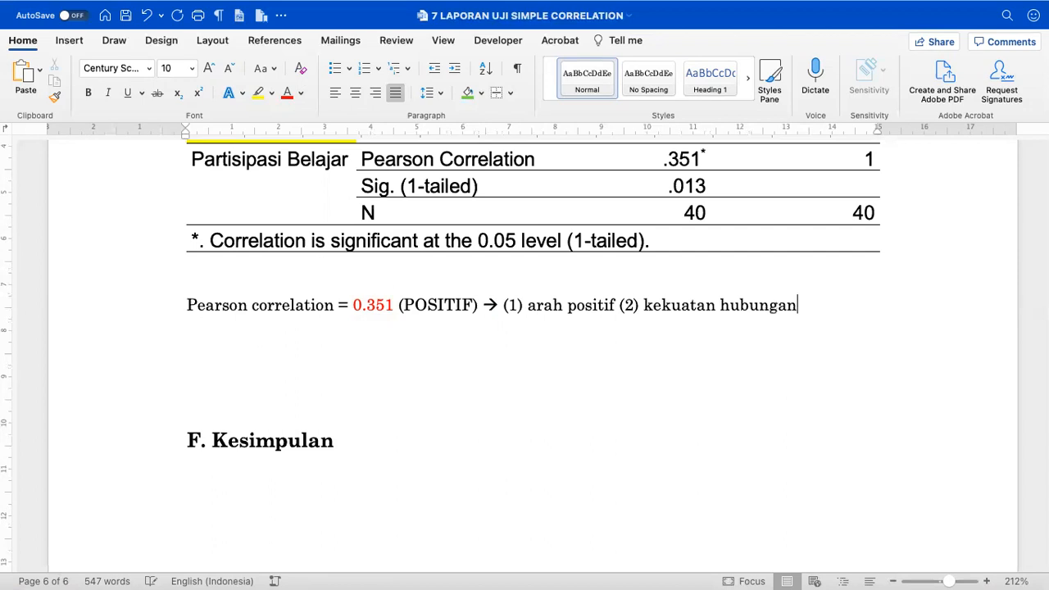
{"action": "type", "text": " antara variabel x dan Y"}
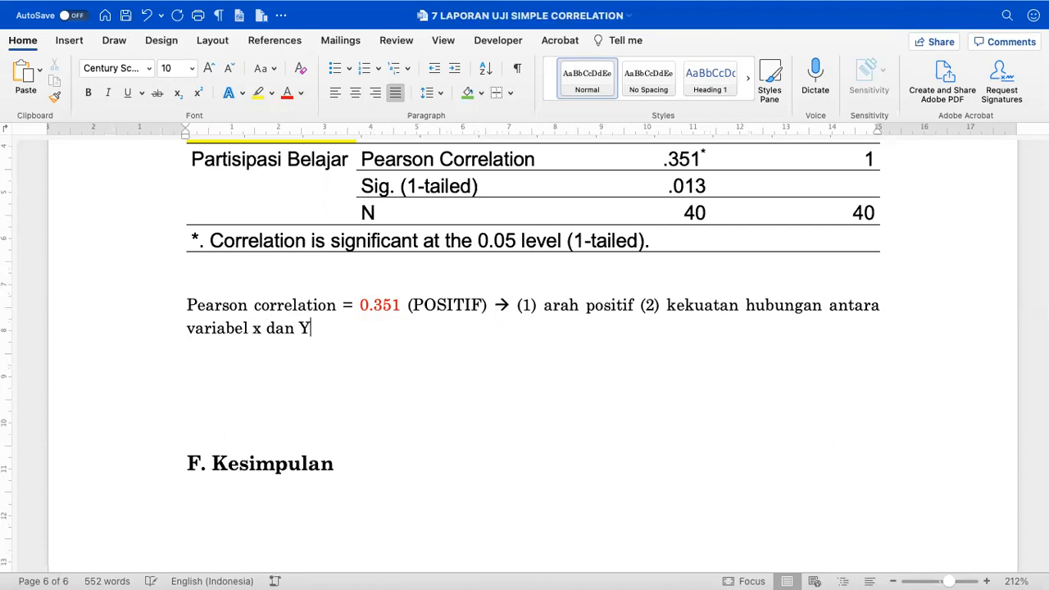
{"action": "key", "text": "BackSpace"}
{"action": "type", "text": "komitme"}
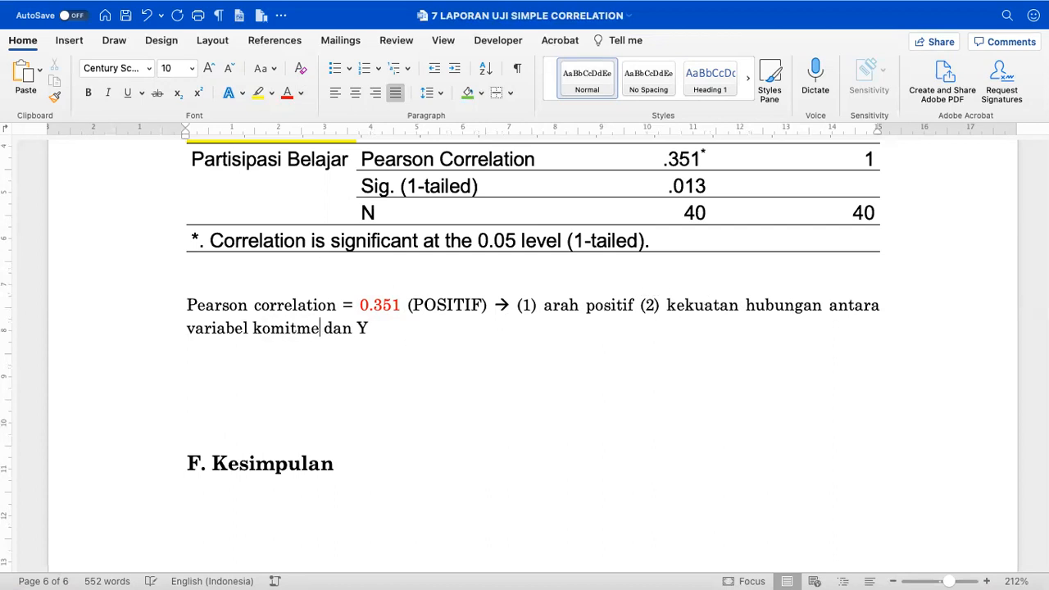
{"action": "type", "text": "n bel"}
{"action": "type", "text": "ajar"}
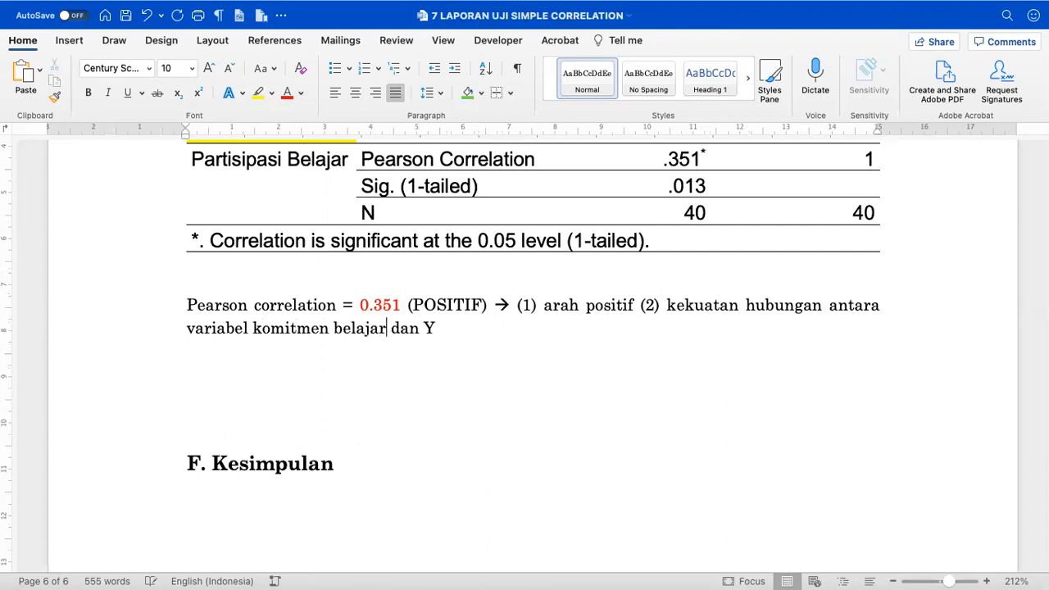
{"action": "left_click", "coordinate": [432, 327]}
{"action": "key", "text": "BackSpace"}
{"action": "type", "text": "partisip"}
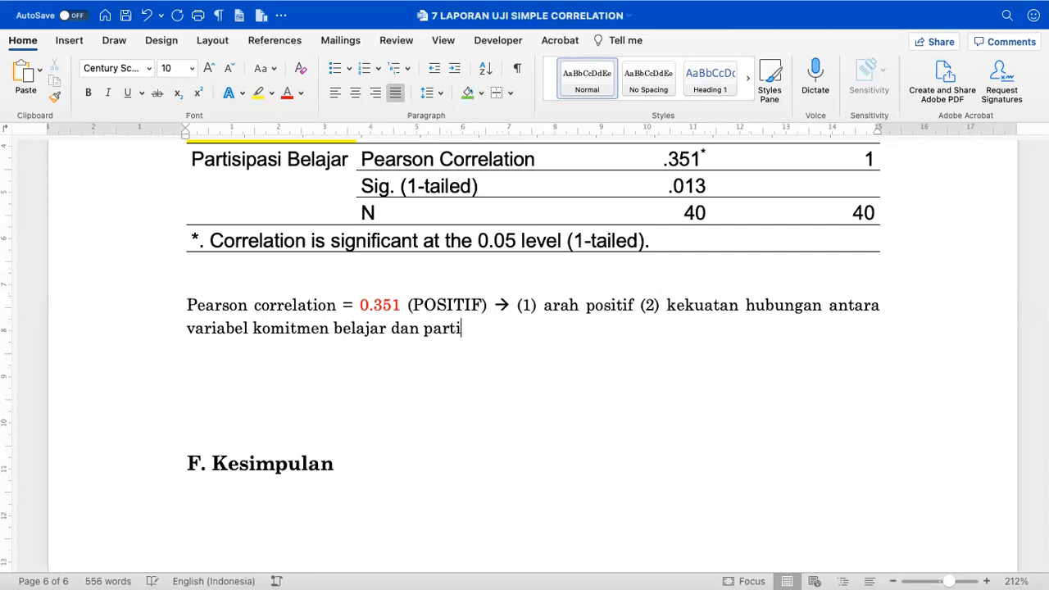
{"action": "key", "text": "BackSpace"}
{"action": "key", "text": "BackSpace"}
{"action": "type", "text": "ipasi belaar"}
{"action": "key", "text": "BackSpace"}
{"action": "key", "text": "BackSpace"}
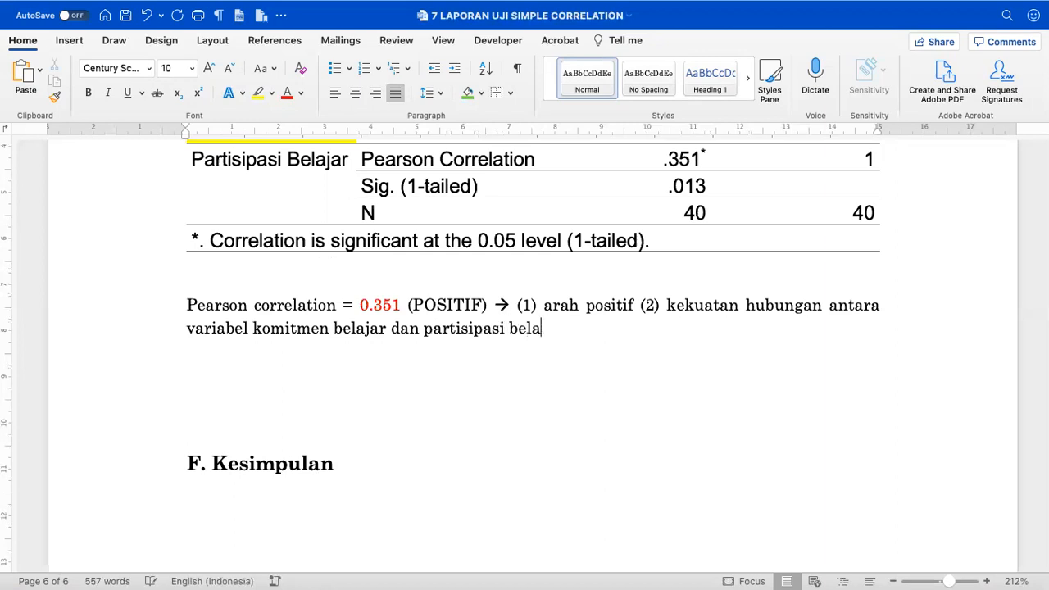
{"action": "type", "text": "jar"}
{"action": "key", "text": "Return"}
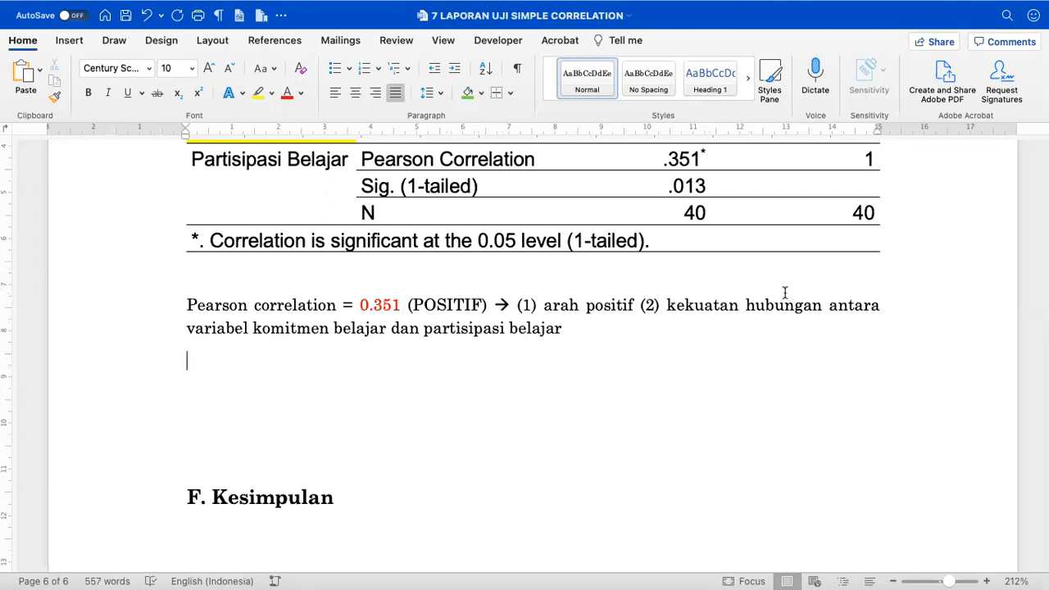
- Colour 'kekuatan hubungan' red and switch back to the SPSS output
{"action": "left_click_drag", "start_coordinate": [671, 306], "coordinate": [820, 308]}
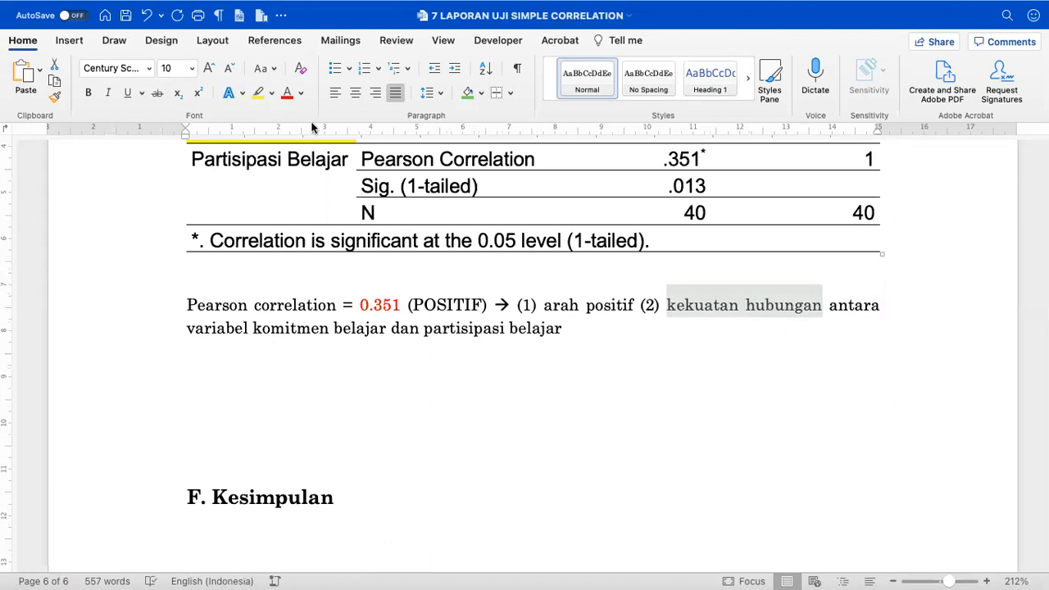
{"action": "left_click", "coordinate": [288, 93]}
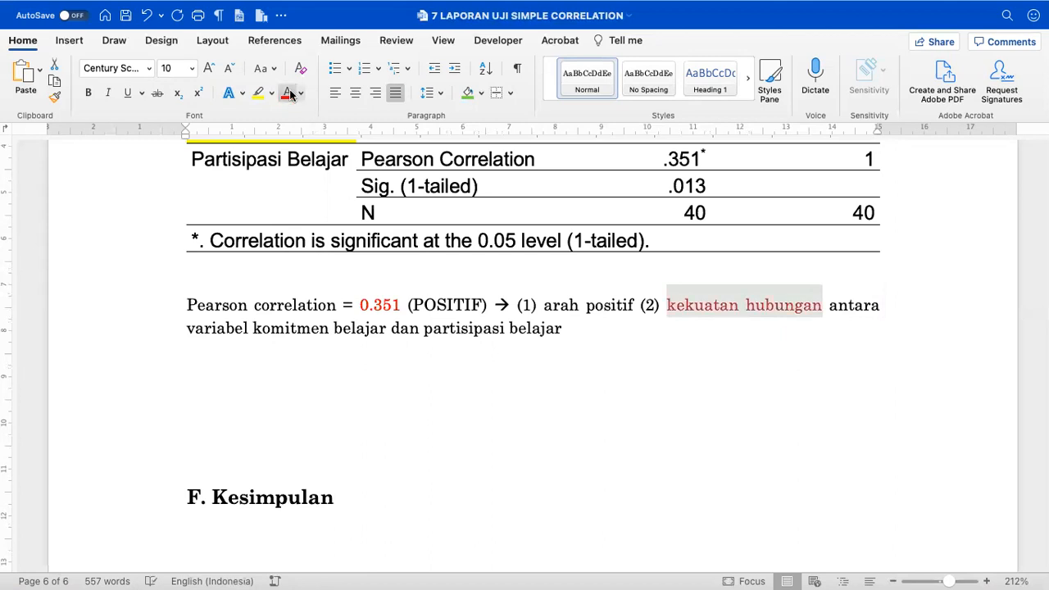
{"action": "left_click", "coordinate": [617, 328]}
{"action": "key", "text": "ctrl+Left"}
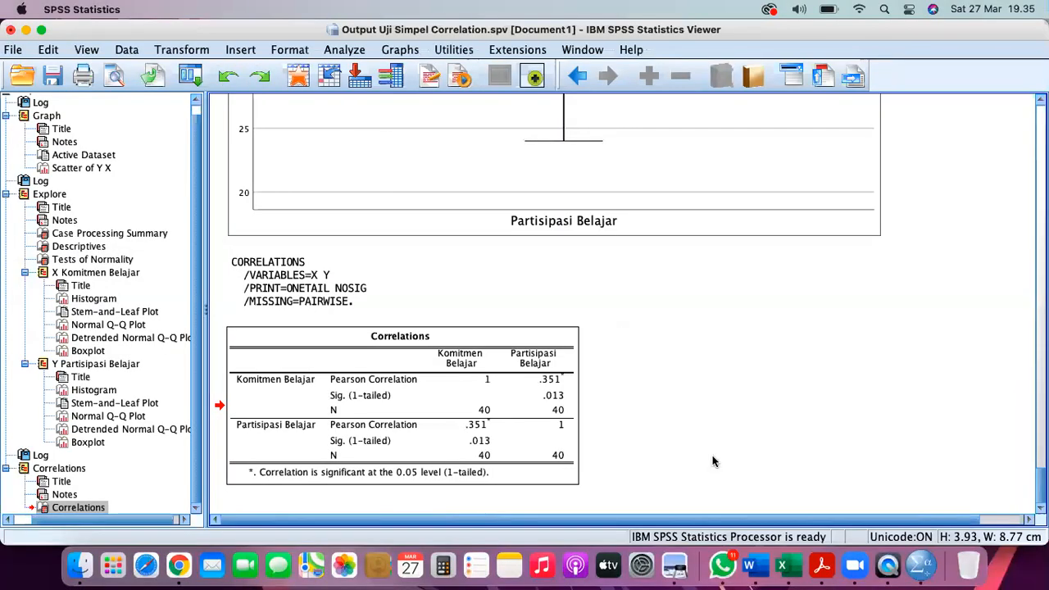
- Open TOPIK 7 UJI SIMPLE CORRELATION.pdf from Documents > DISERTASI MODUL STATISTIKA PENDIDIKAN 2
{"action": "left_click", "coordinate": [674, 565]}
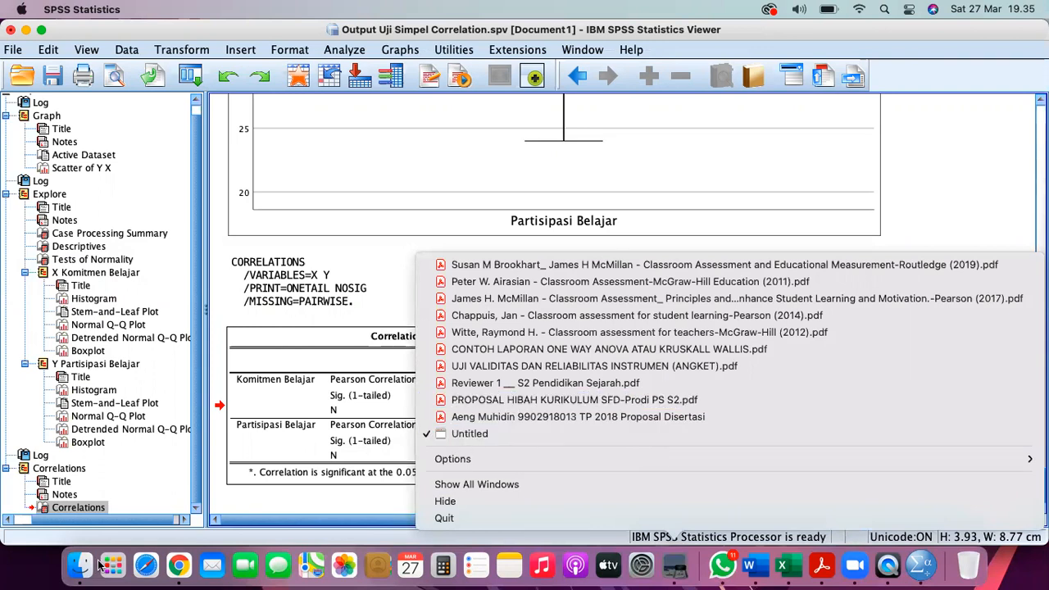
{"action": "left_click", "coordinate": [73, 569]}
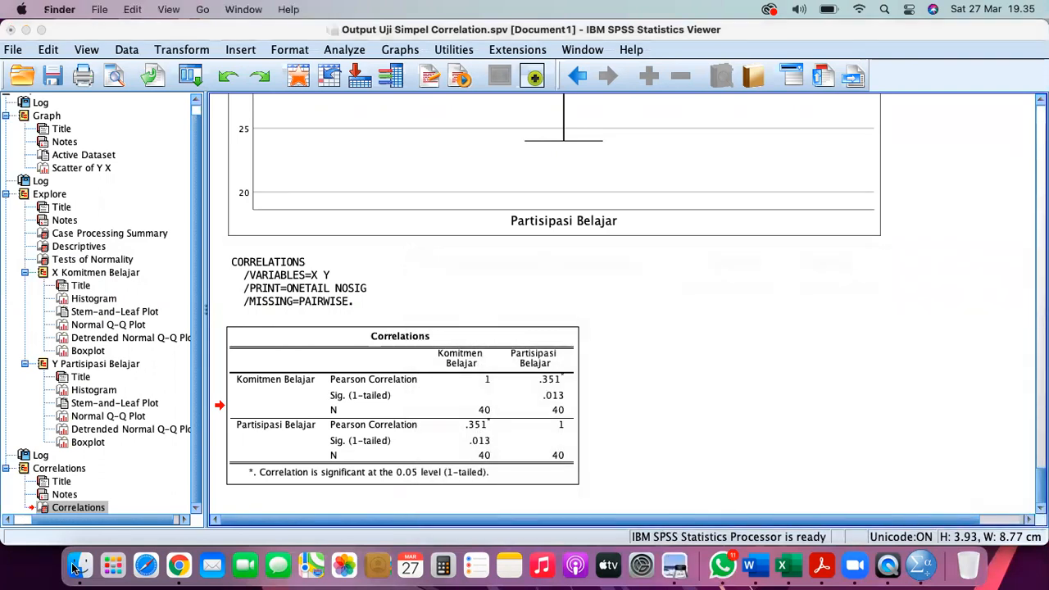
{"action": "left_click", "coordinate": [81, 566]}
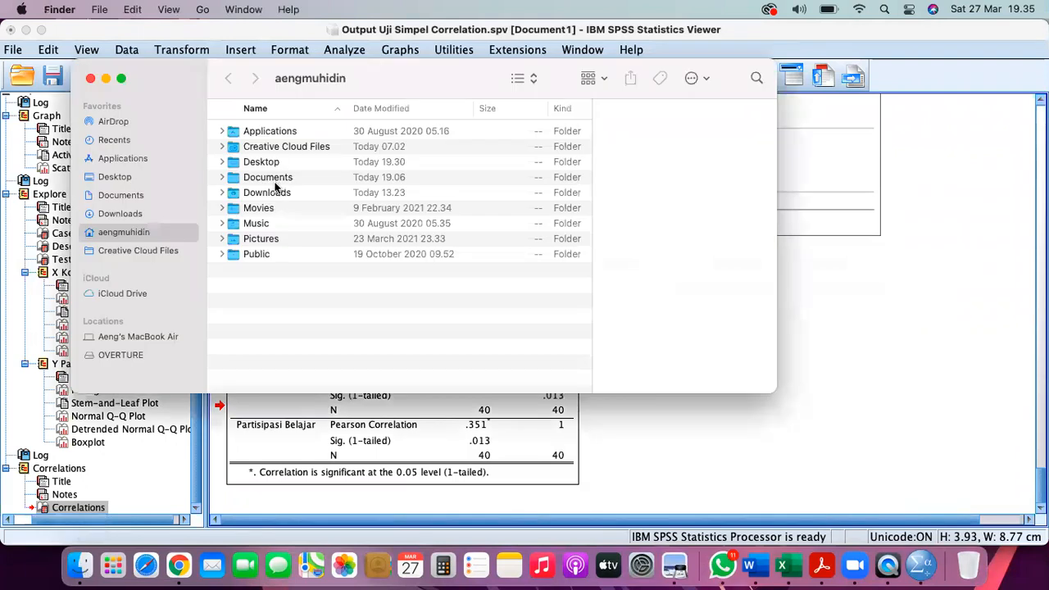
{"action": "left_click", "coordinate": [143, 198]}
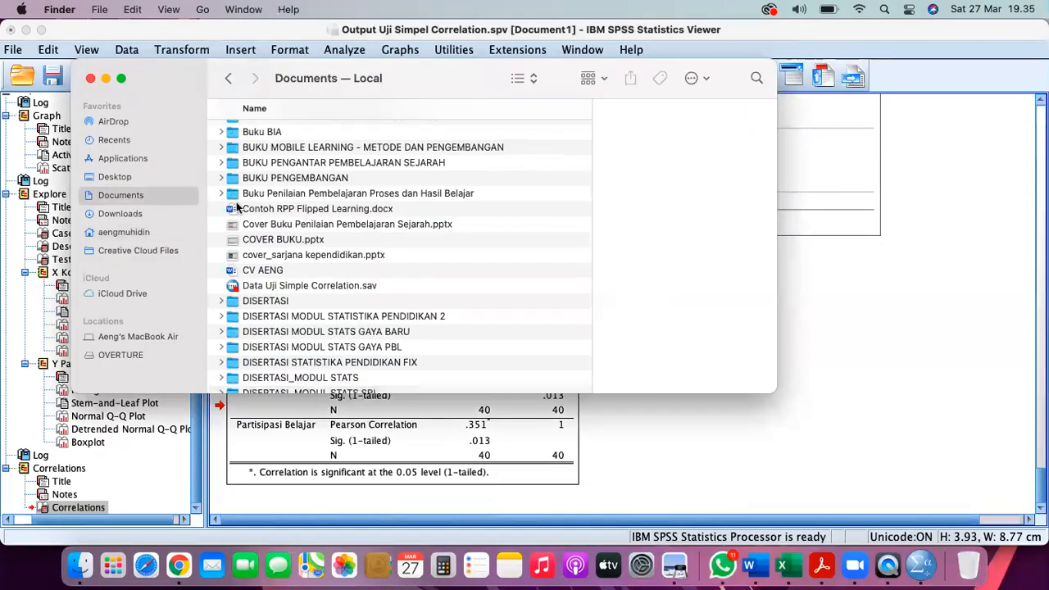
{"action": "left_click", "coordinate": [254, 243]}
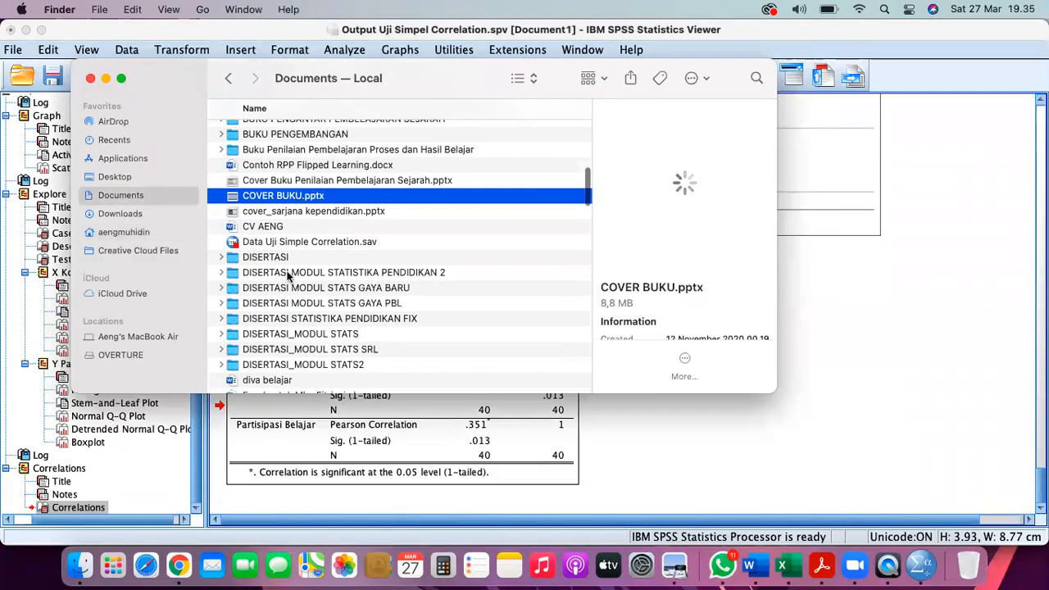
{"action": "left_click", "coordinate": [287, 274]}
{"action": "double_click", "coordinate": [287, 276]}
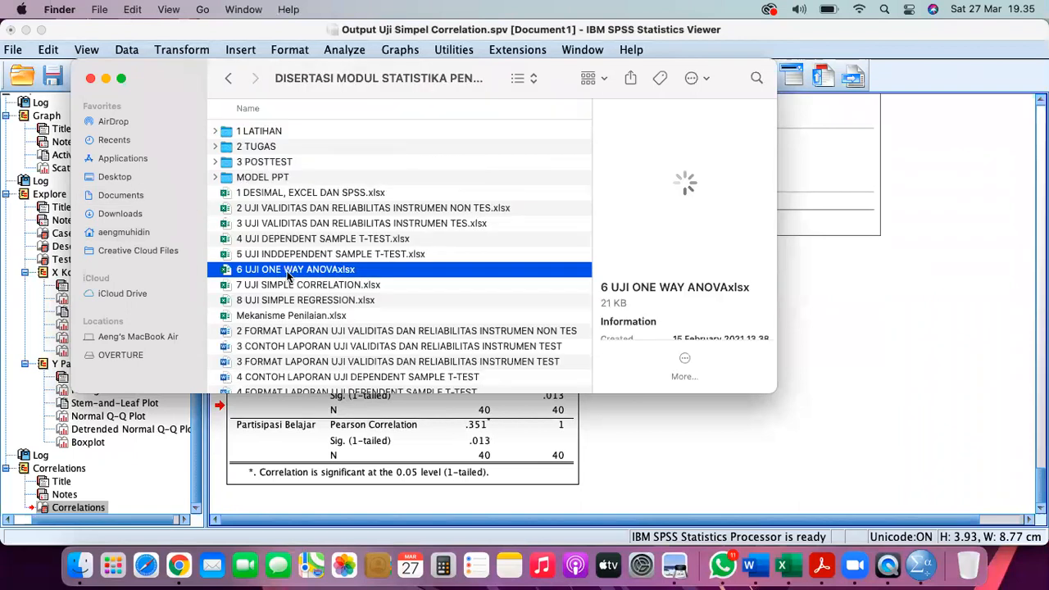
{"action": "scroll", "coordinate": [287, 277], "scroll_direction": "down", "scroll_amount": 3}
{"action": "scroll", "coordinate": [287, 276], "scroll_direction": "down", "scroll_amount": 10}
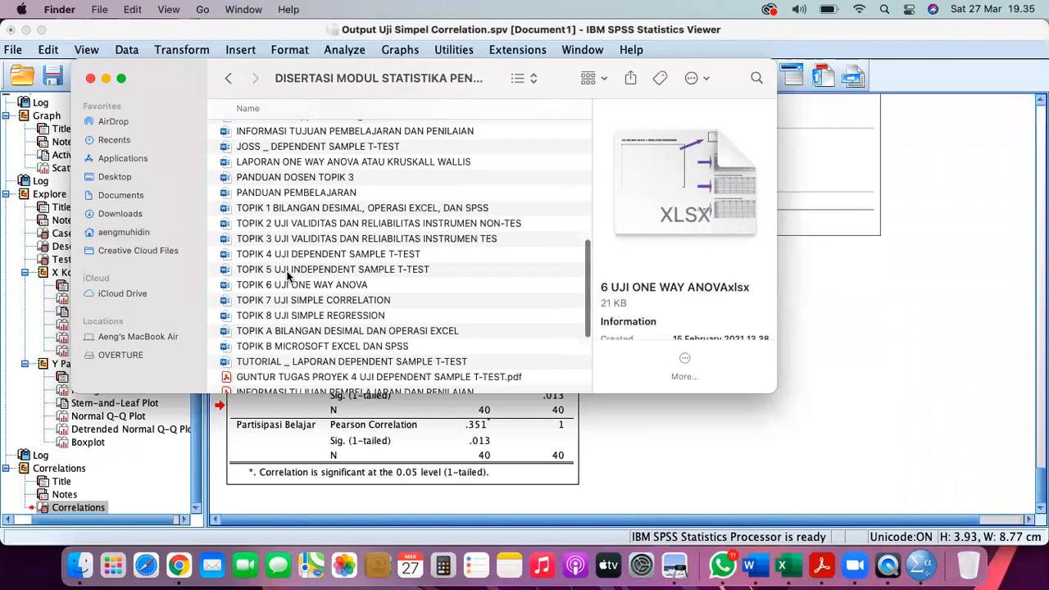
{"action": "left_click", "coordinate": [288, 285]}
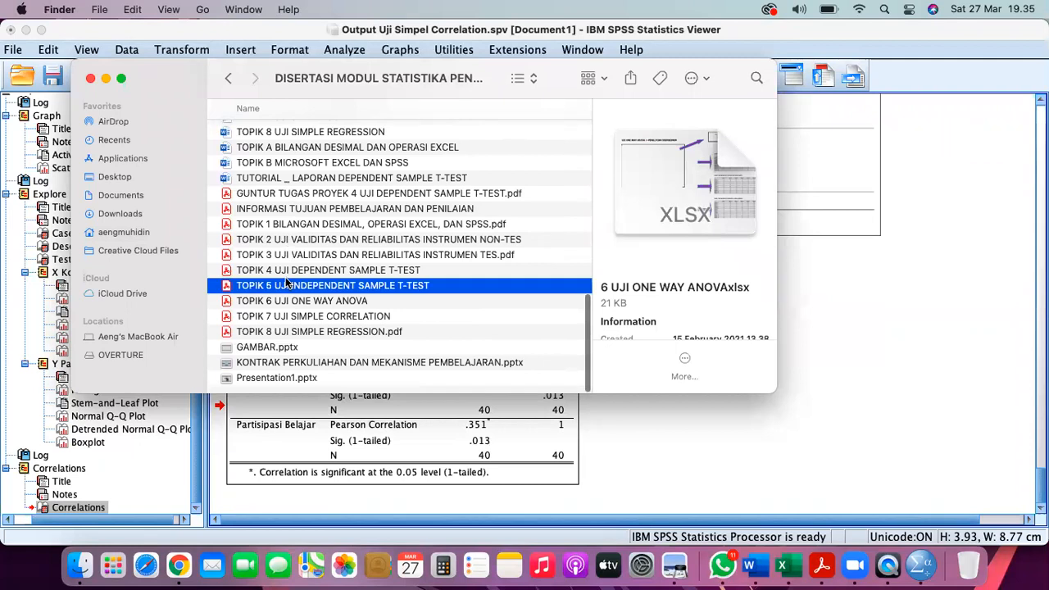
{"action": "double_click", "coordinate": [284, 318]}
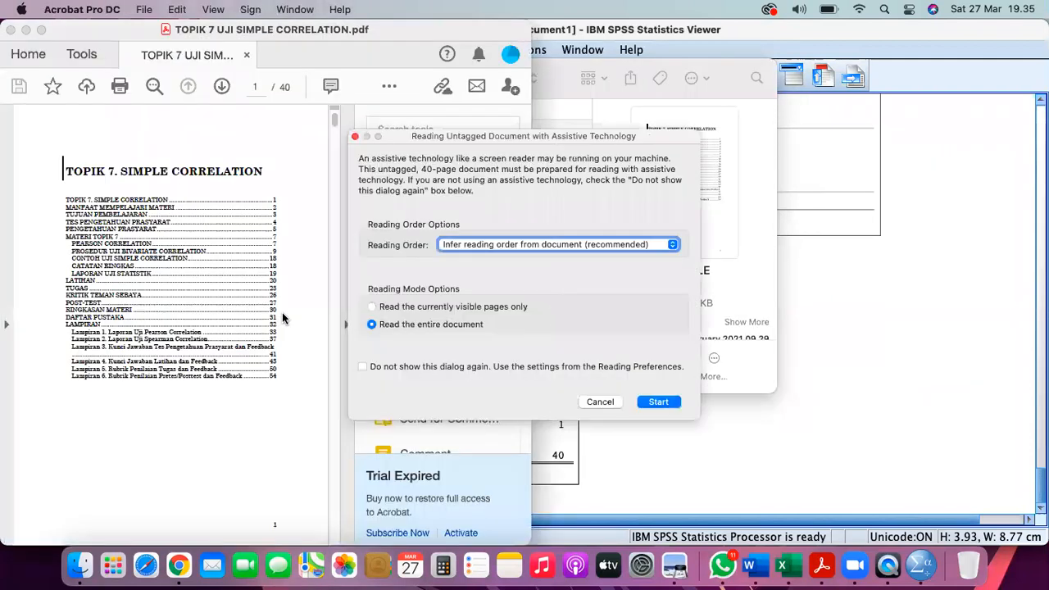
- Dismiss the reading prompt, maximise the PDF and snapshot-copy Tabel 1 of r-Pearson categories on page 8
{"action": "left_click", "coordinate": [600, 402]}
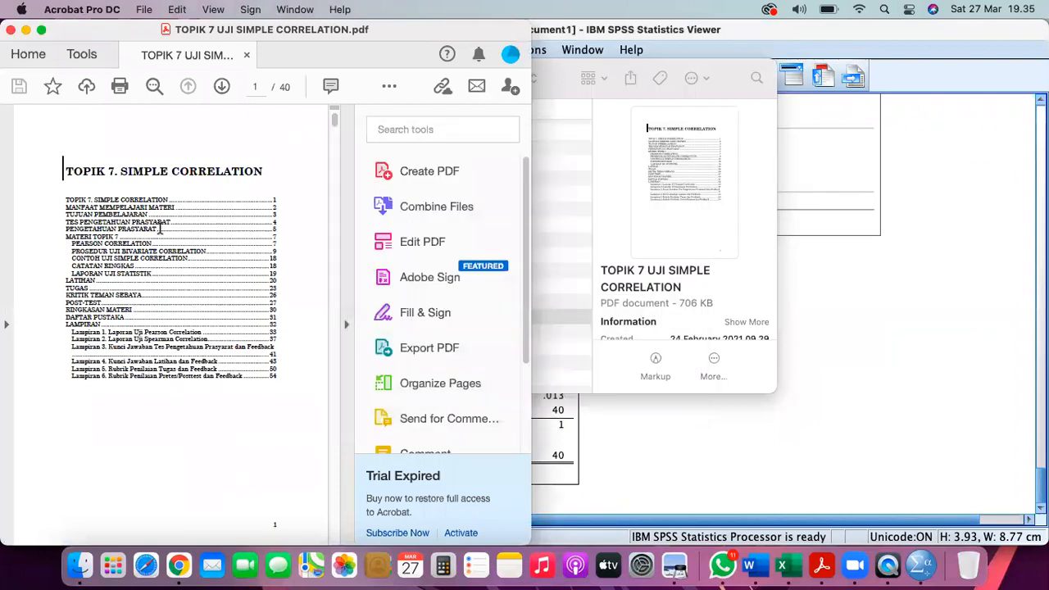
{"action": "left_click", "coordinate": [41, 33]}
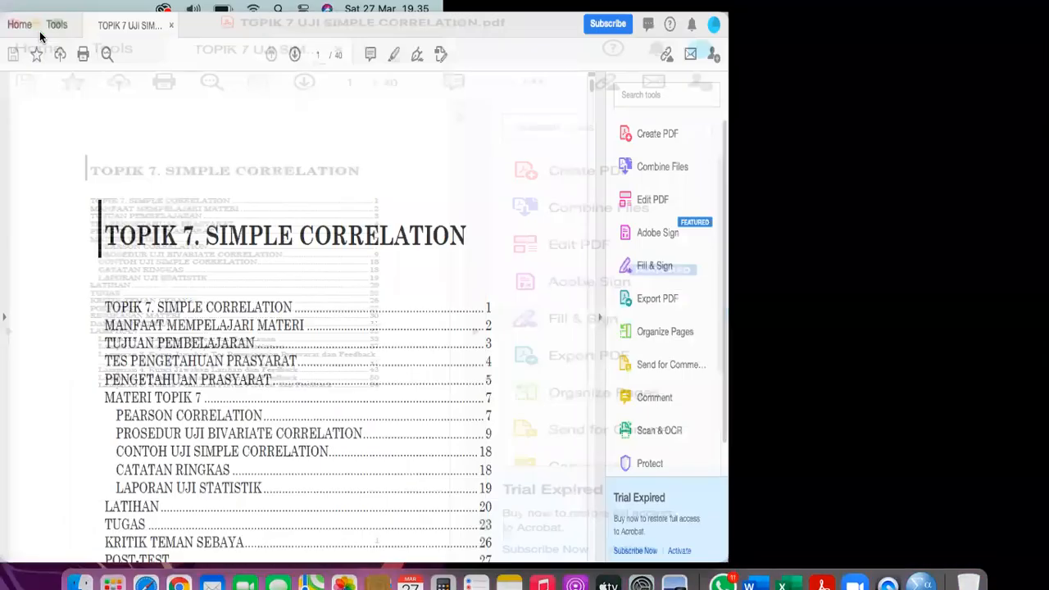
{"action": "scroll", "coordinate": [378, 244], "scroll_direction": "down", "scroll_amount": 15}
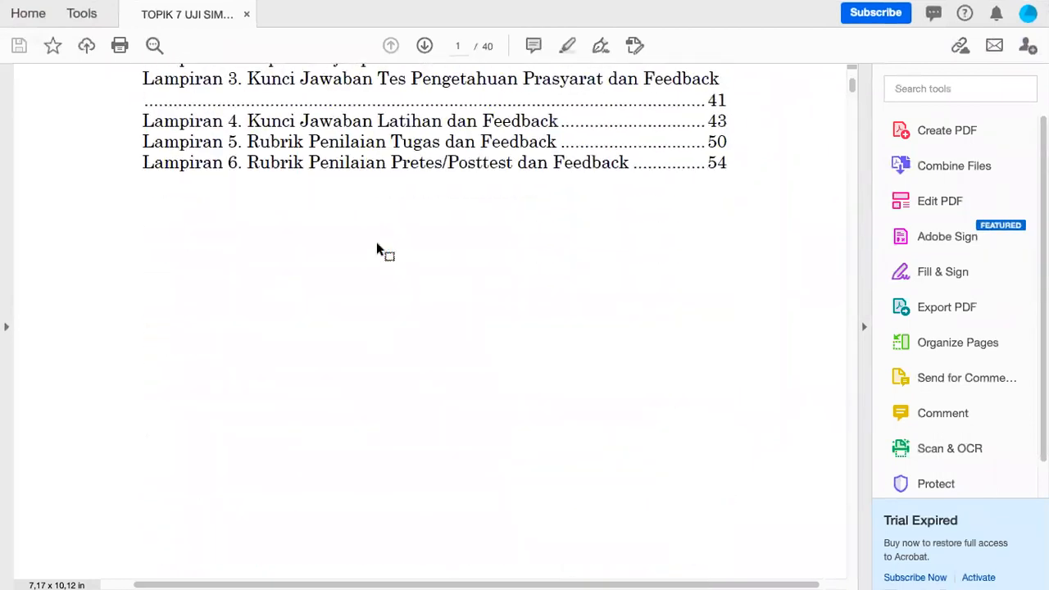
{"action": "scroll", "coordinate": [378, 243], "scroll_direction": "down", "scroll_amount": 10}
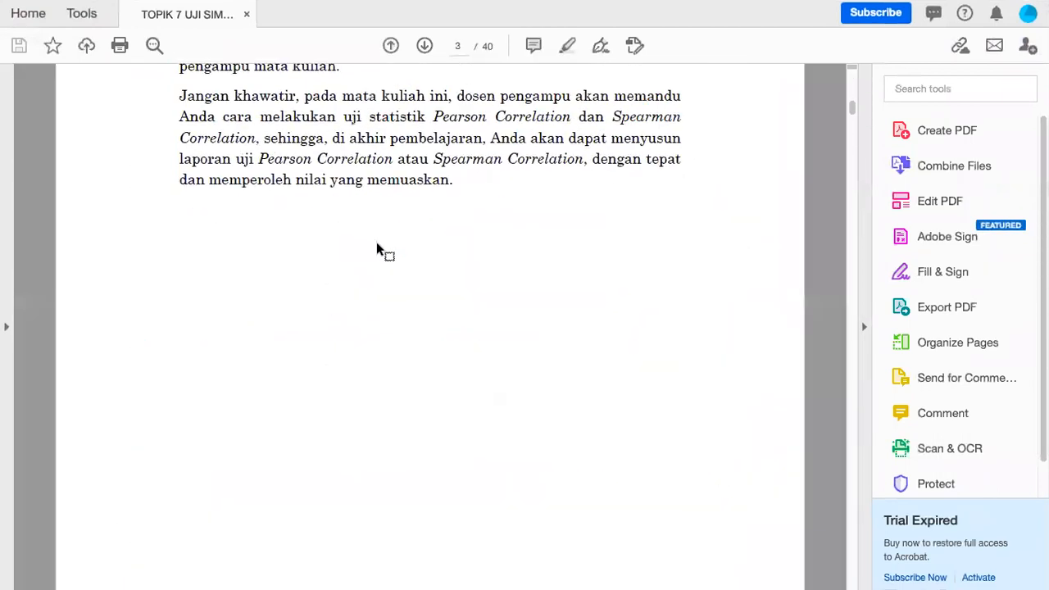
{"action": "scroll", "coordinate": [382, 295], "scroll_direction": "down", "scroll_amount": 20}
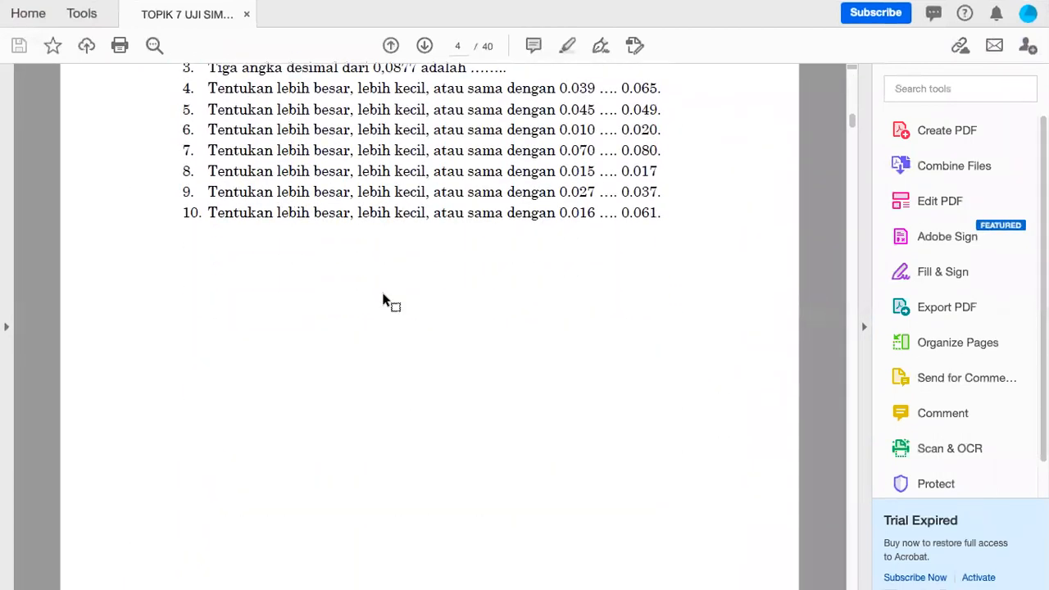
{"action": "scroll", "coordinate": [382, 296], "scroll_direction": "down", "scroll_amount": 10}
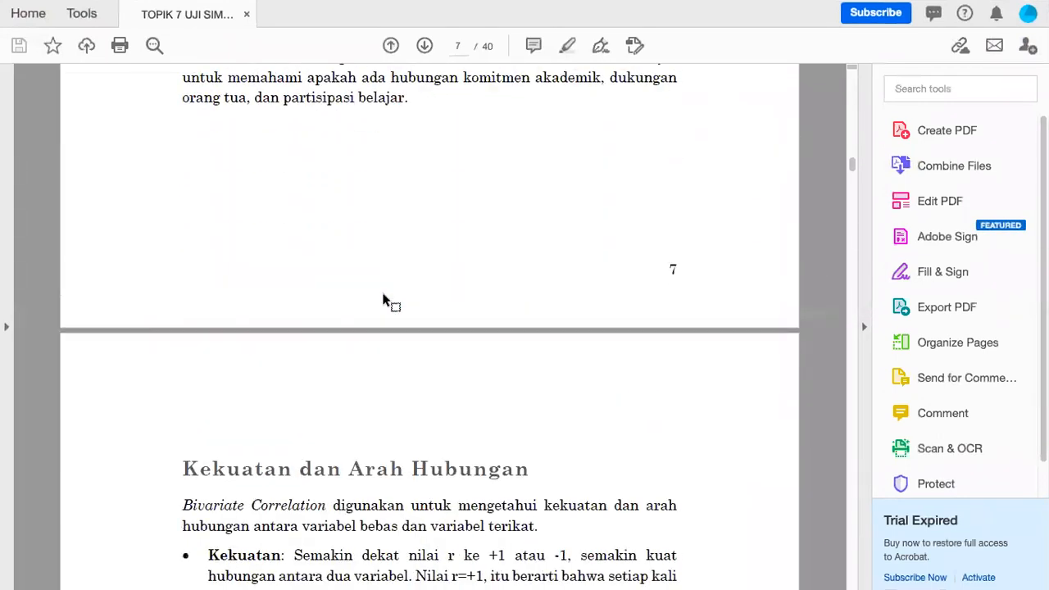
{"action": "scroll", "coordinate": [382, 293], "scroll_direction": "down", "scroll_amount": 6}
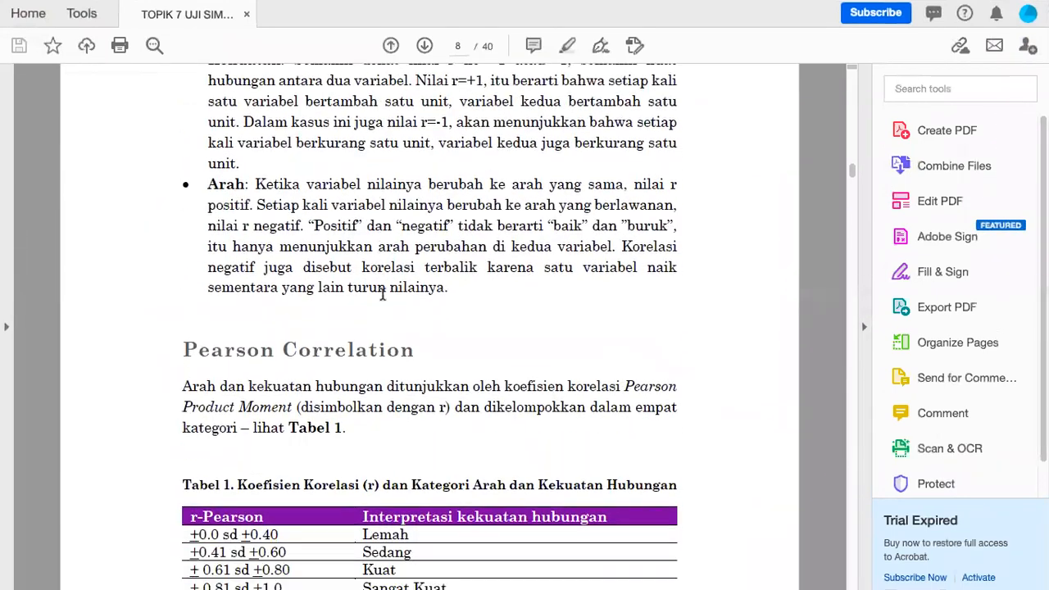
{"action": "scroll", "coordinate": [382, 293], "scroll_direction": "up", "scroll_amount": 1}
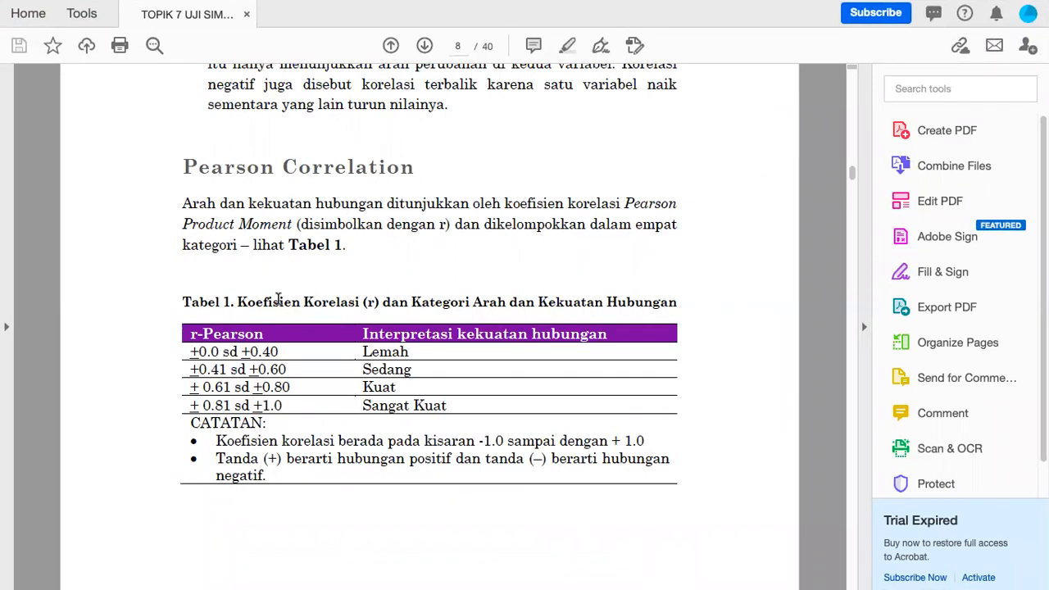
{"action": "left_click_drag", "start_coordinate": [164, 284], "coordinate": [691, 499]}
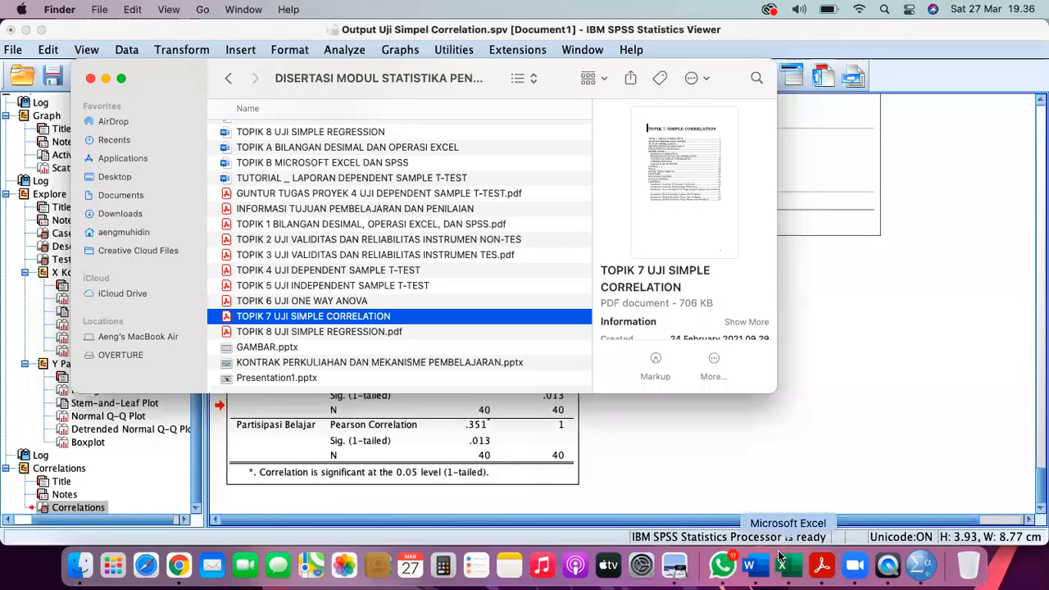
- Paste the Tabel 1 r-Pearson categories image below the Pearson interpretation paragraph
{"action": "left_click", "coordinate": [760, 565]}
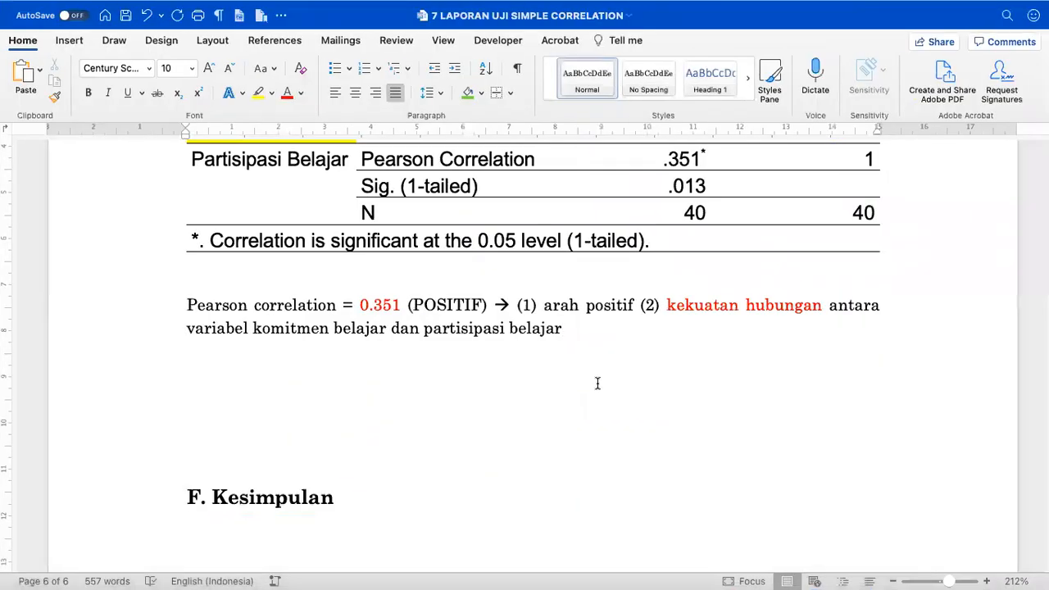
{"action": "left_click", "coordinate": [598, 383]}
{"action": "key", "text": "Return"}
{"action": "key", "text": "Return"}
{"action": "key", "text": "super+v"}
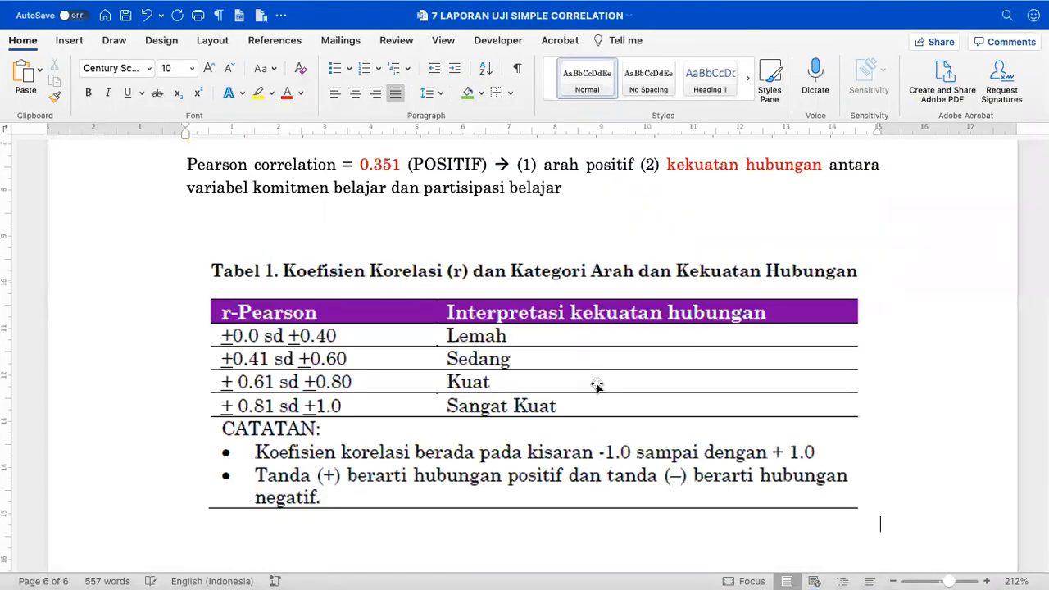
{"action": "scroll", "coordinate": [592, 391], "scroll_direction": "down", "scroll_amount": 3}
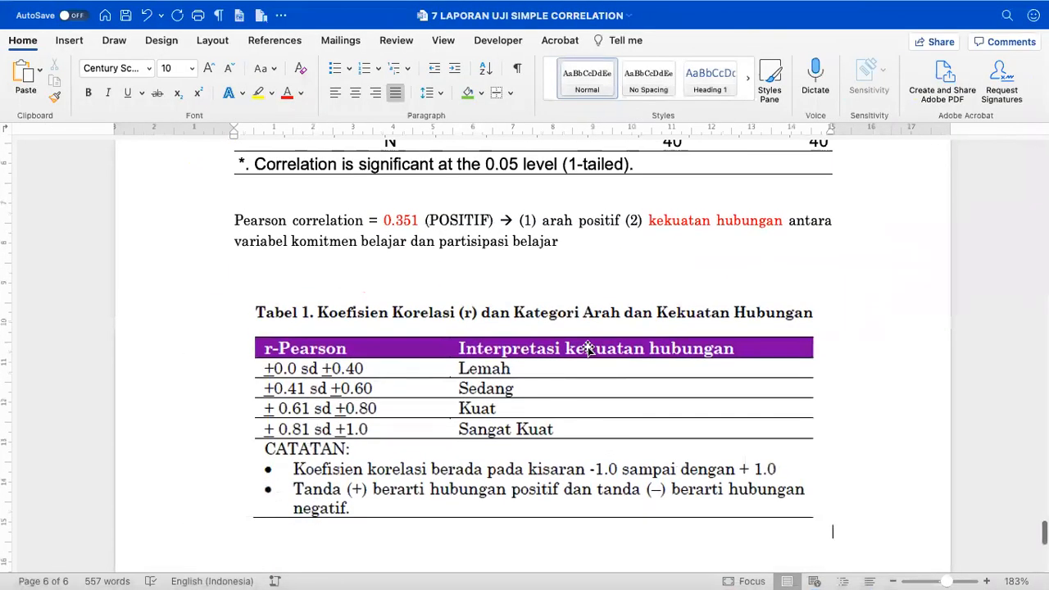
{"action": "left_click", "coordinate": [574, 343]}
{"action": "scroll", "coordinate": [675, 218], "scroll_direction": "up", "scroll_amount": 5}
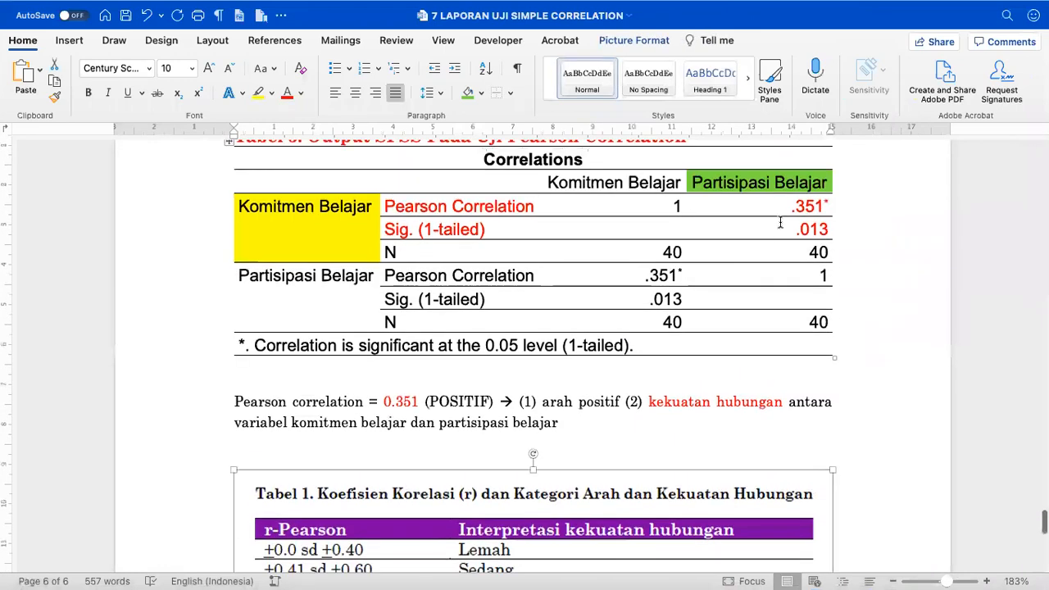
{"action": "left_click", "coordinate": [782, 207]}
{"action": "scroll", "coordinate": [646, 354], "scroll_direction": "down", "scroll_amount": 2}
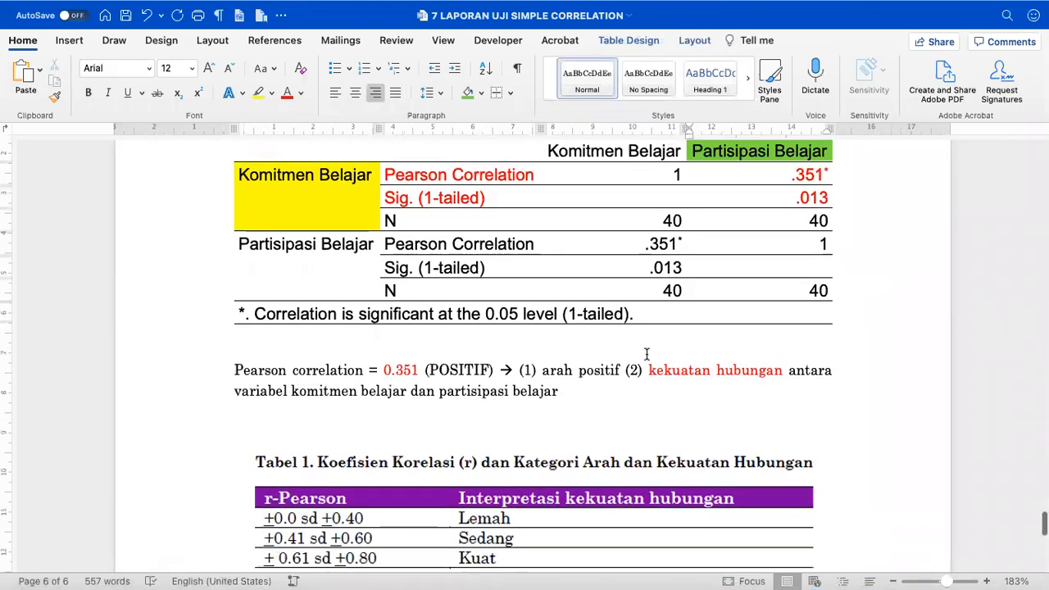
{"action": "scroll", "coordinate": [647, 354], "scroll_direction": "up", "scroll_amount": 1}
- Add a line '0.351 = 0.35' below the Pearson paragraph with 0.35 in bold
{"action": "left_click", "coordinate": [421, 381]}
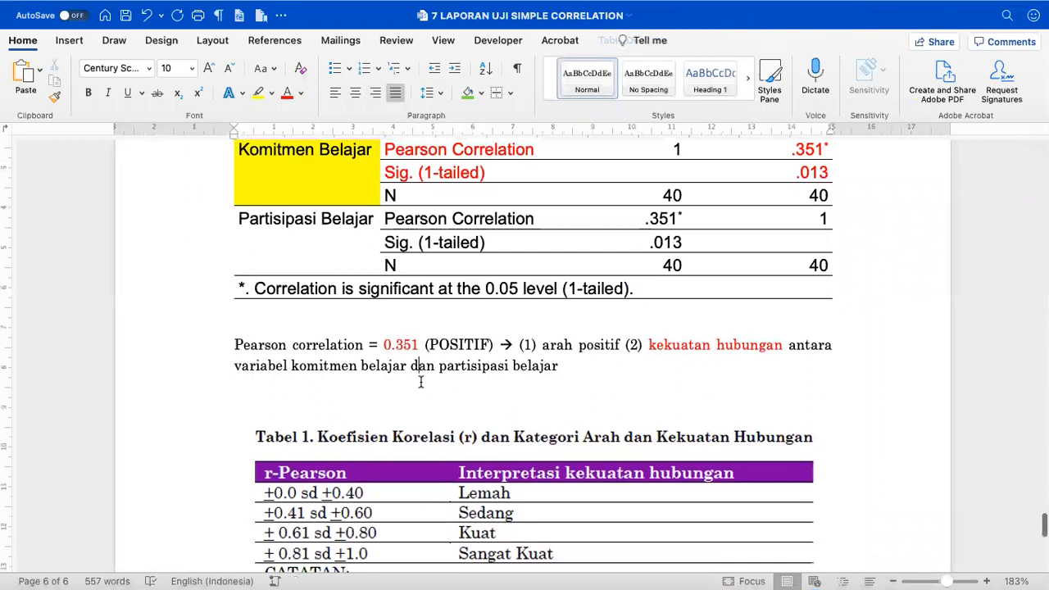
{"action": "key", "text": "Return"}
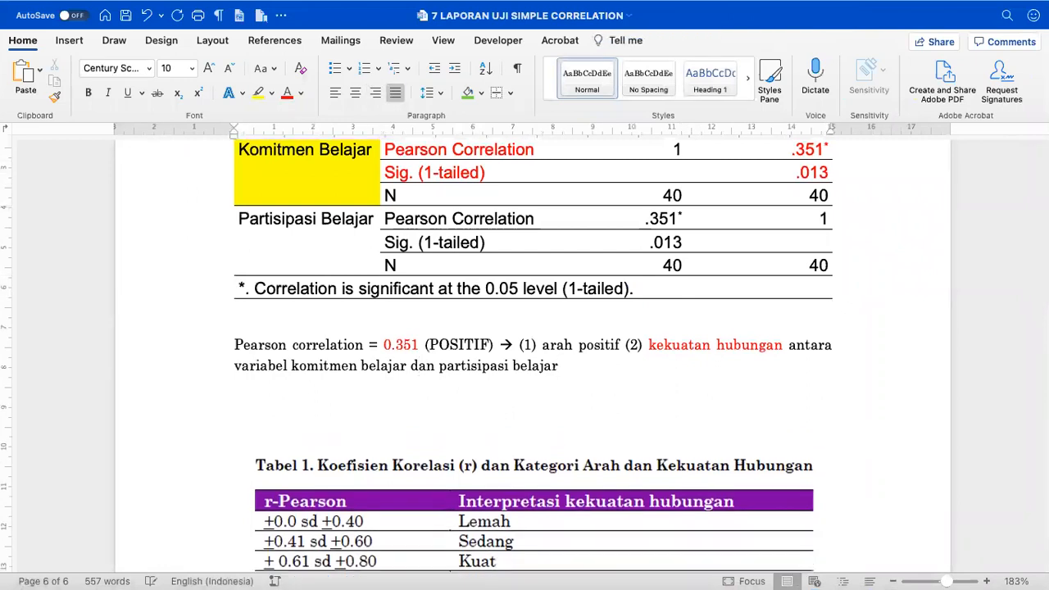
{"action": "type", "text": "0.351 = 0.35"}
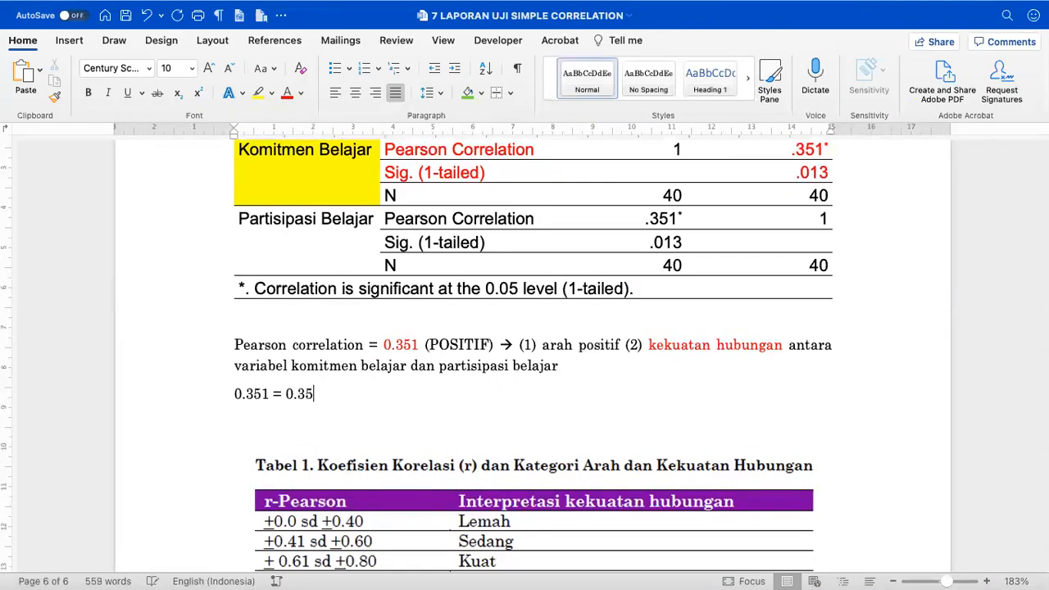
{"action": "scroll", "coordinate": [576, 358], "scroll_direction": "down", "scroll_amount": 5}
{"action": "scroll", "coordinate": [576, 358], "scroll_direction": "up", "scroll_amount": 2}
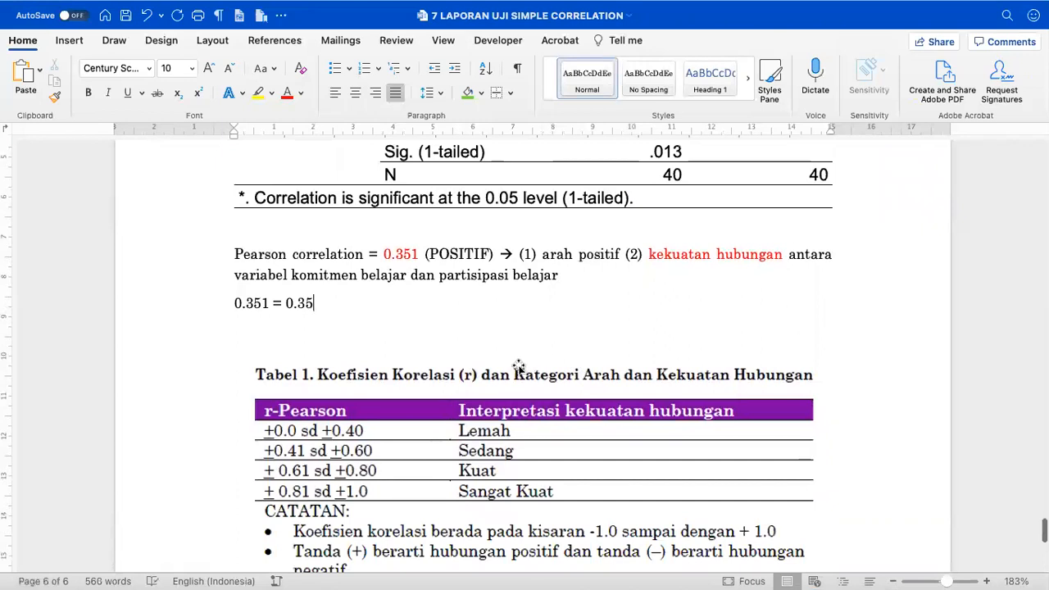
{"action": "scroll", "coordinate": [328, 463], "scroll_direction": "down", "scroll_amount": 1}
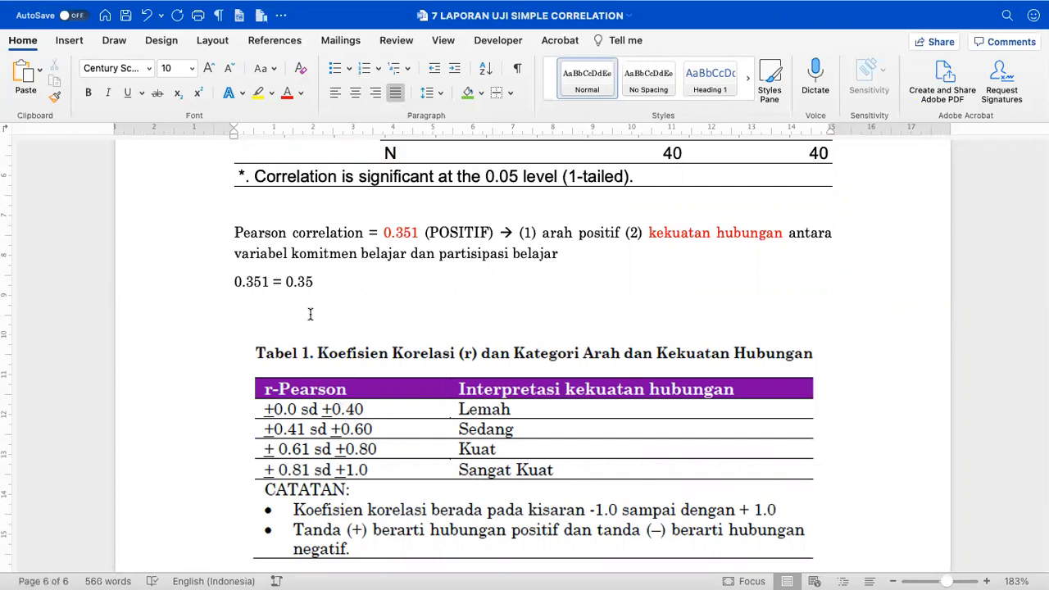
{"action": "left_click_drag", "start_coordinate": [316, 282], "coordinate": [287, 285]}
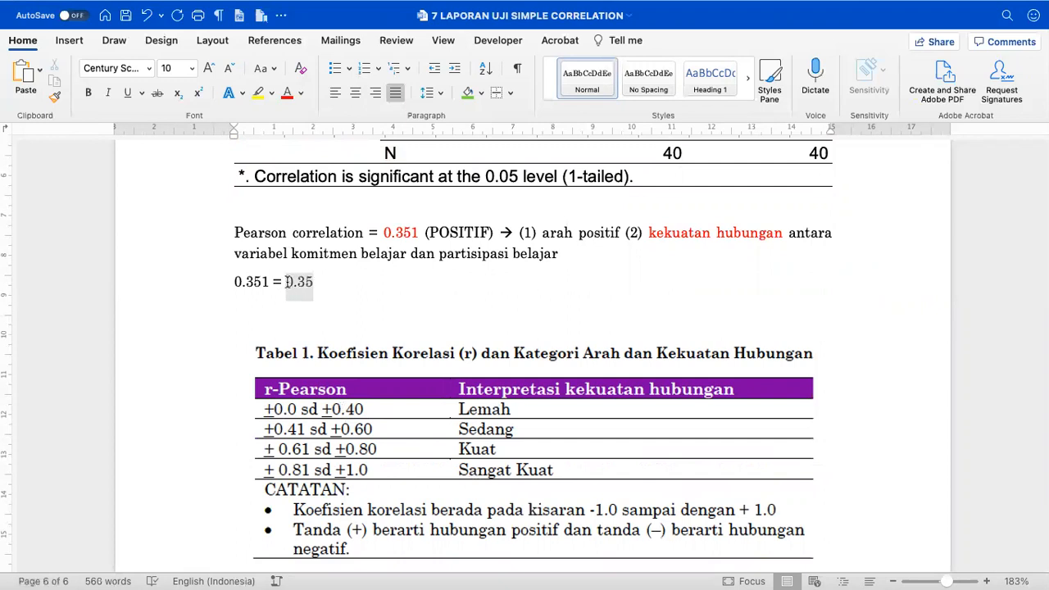
{"action": "key", "text": "super+b"}
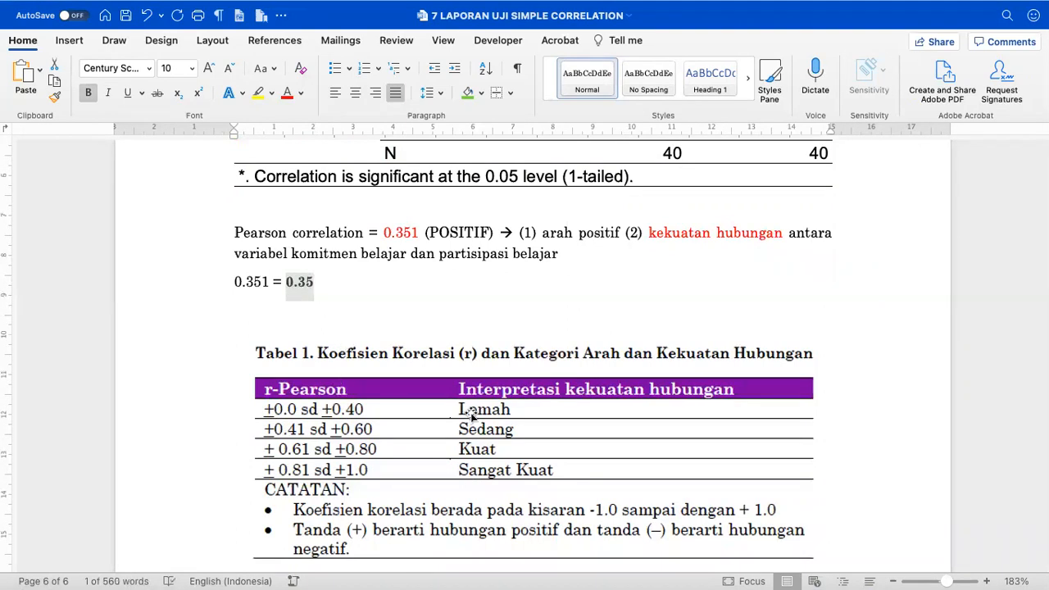
- Finish the interpretation sentence with 'lemah' after 'partisipasi belajar'
{"action": "left_click", "coordinate": [394, 293]}
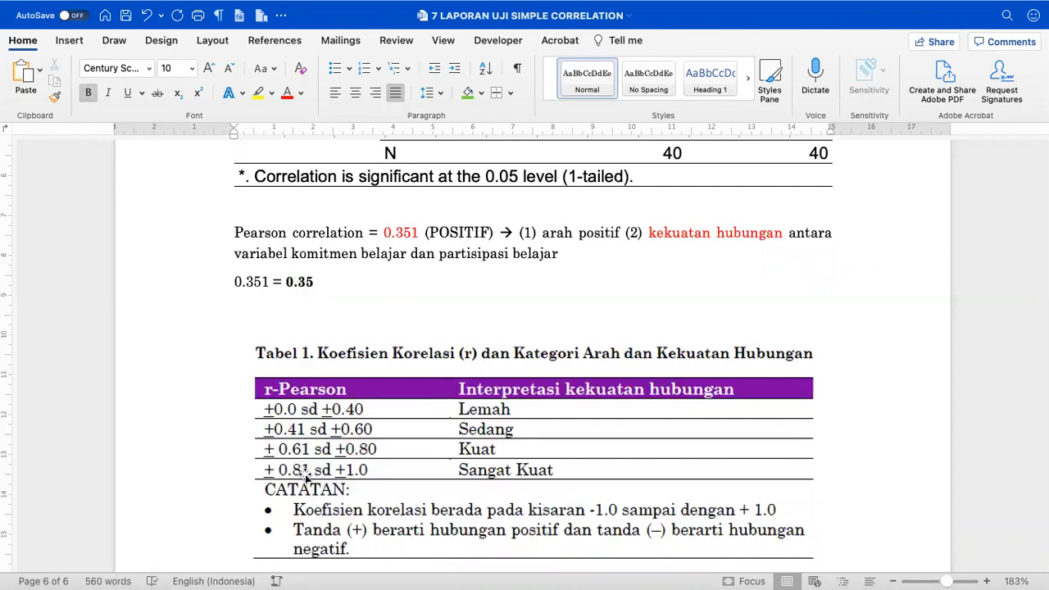
{"action": "scroll", "coordinate": [463, 307], "scroll_direction": "up", "scroll_amount": 1}
{"action": "scroll", "coordinate": [464, 309], "scroll_direction": "up", "scroll_amount": 3}
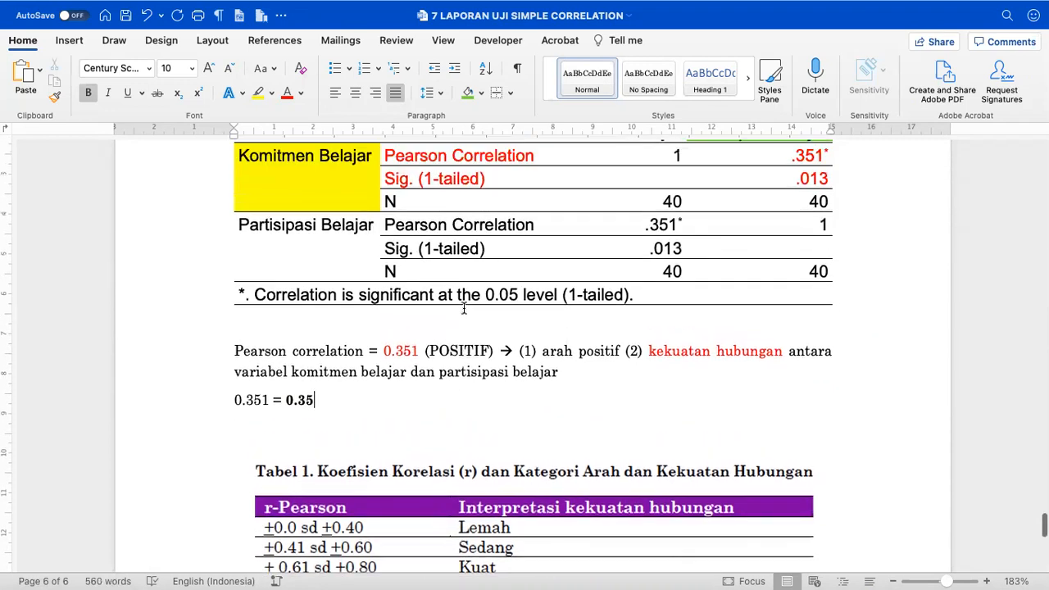
{"action": "scroll", "coordinate": [464, 308], "scroll_direction": "down", "scroll_amount": 2}
{"action": "scroll", "coordinate": [436, 351], "scroll_direction": "down", "scroll_amount": 3}
{"action": "scroll", "coordinate": [436, 350], "scroll_direction": "down", "scroll_amount": 1}
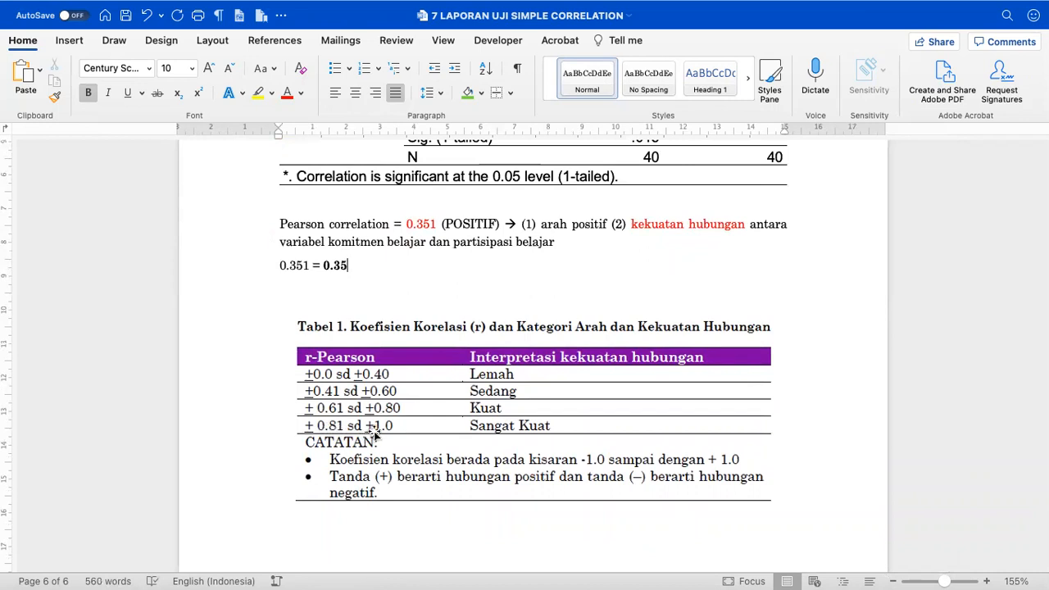
{"action": "scroll", "coordinate": [404, 405], "scroll_direction": "up", "scroll_amount": 3}
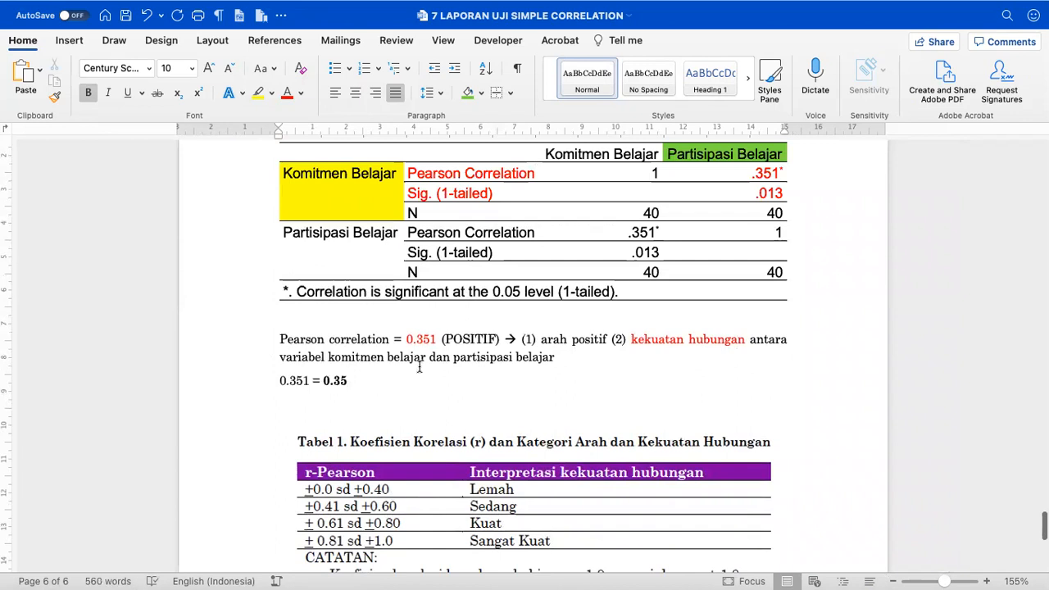
{"action": "left_click", "coordinate": [568, 357]}
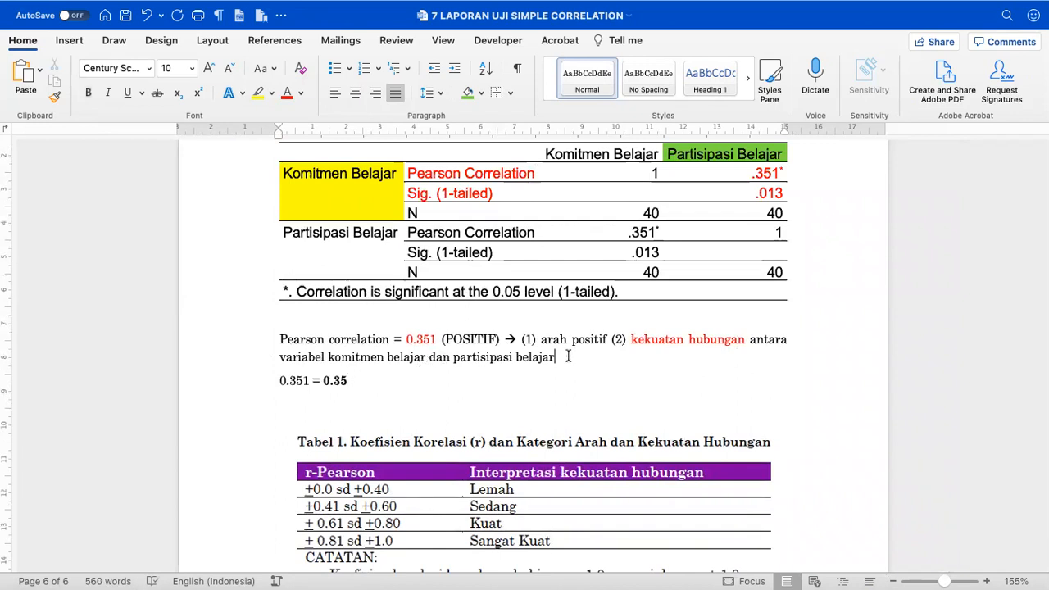
{"action": "type", "text": "lemah."}
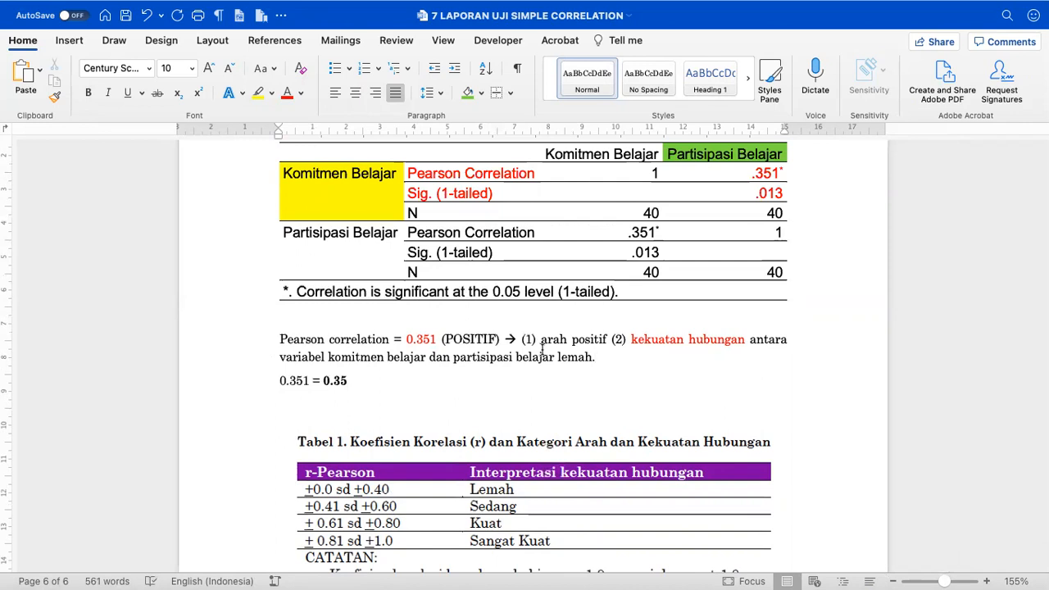
- Replace the '0.351 = 0.35' line with a Sig value line and a 'p-value =' line below it
{"action": "left_click", "coordinate": [366, 384]}
{"action": "triple_click", "coordinate": [366, 384]}
{"action": "type", "text": "Sig"}
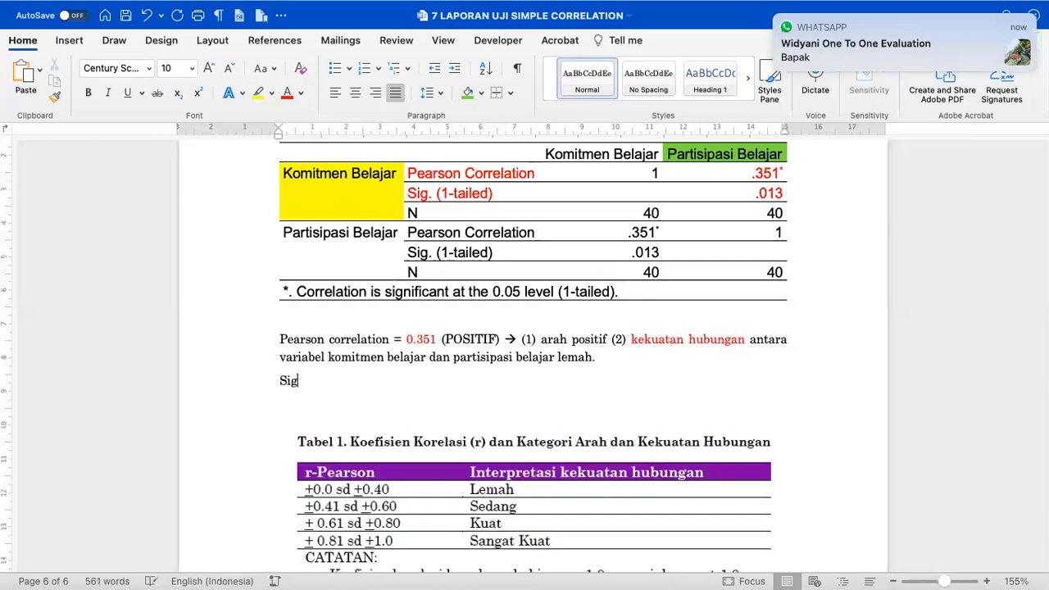
{"action": "left_click", "coordinate": [776, 18]}
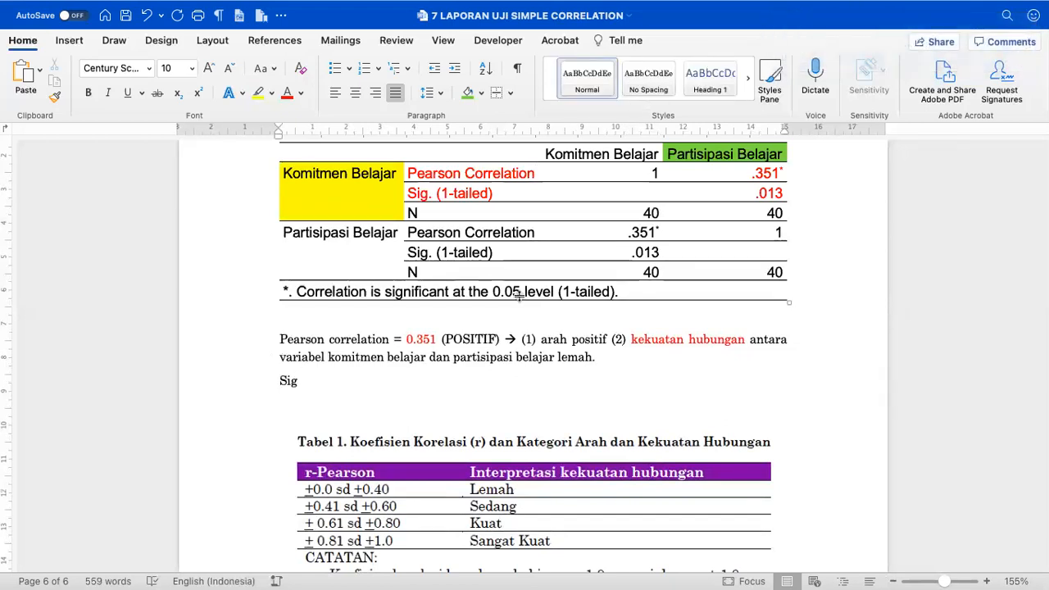
{"action": "type", "text": "= 0.013"}
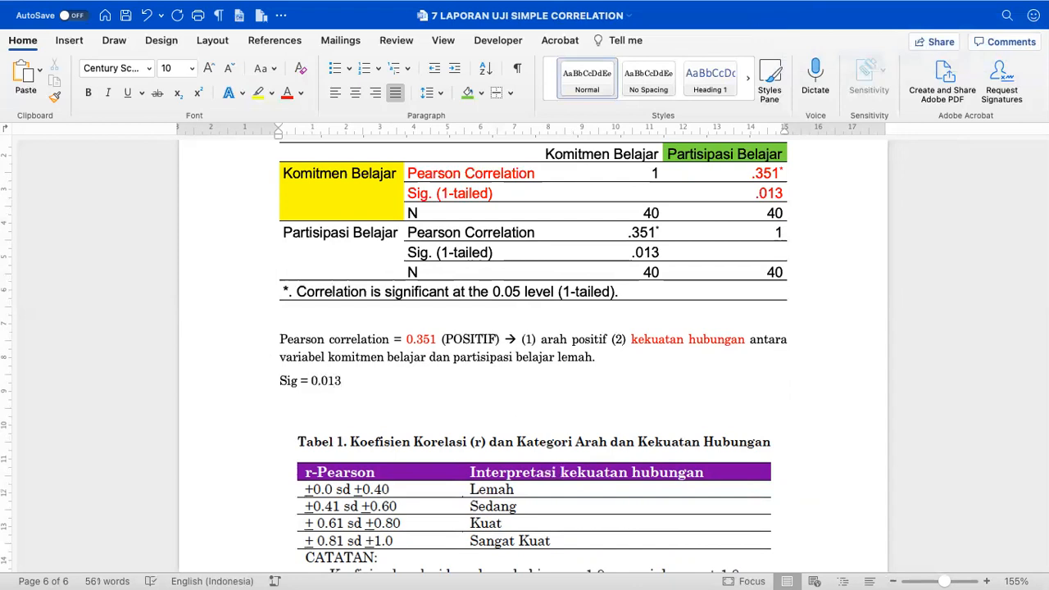
{"action": "key", "text": "Return"}
{"action": "type", "text": "p-value = 0.05"}
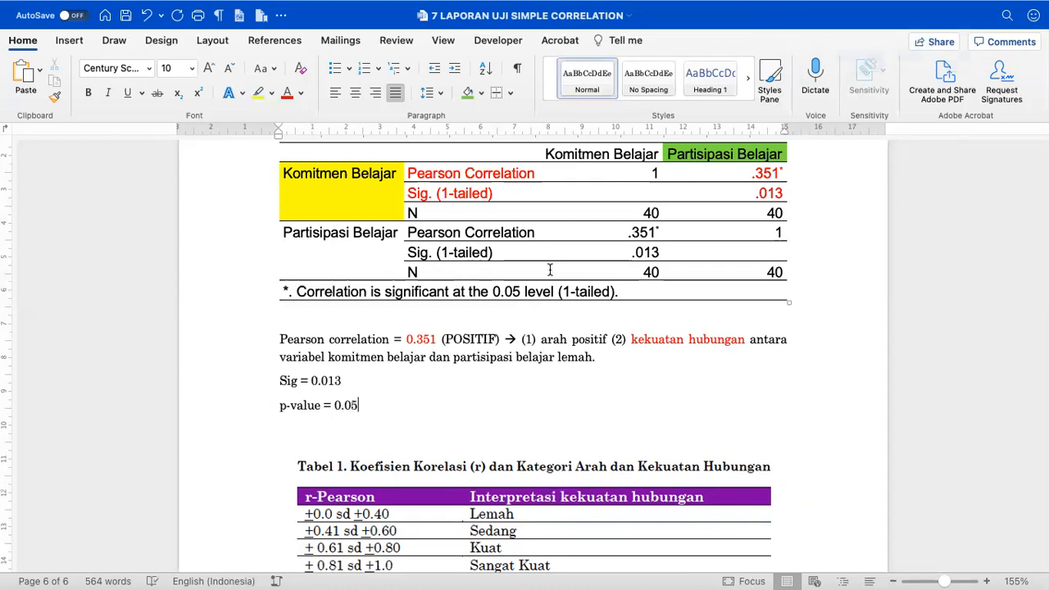
- Complete 'Sig = 0.013 = 0.01 <' and join the 'p-value = 0.05' line onto it
{"action": "left_click_drag", "start_coordinate": [494, 292], "coordinate": [523, 294]}
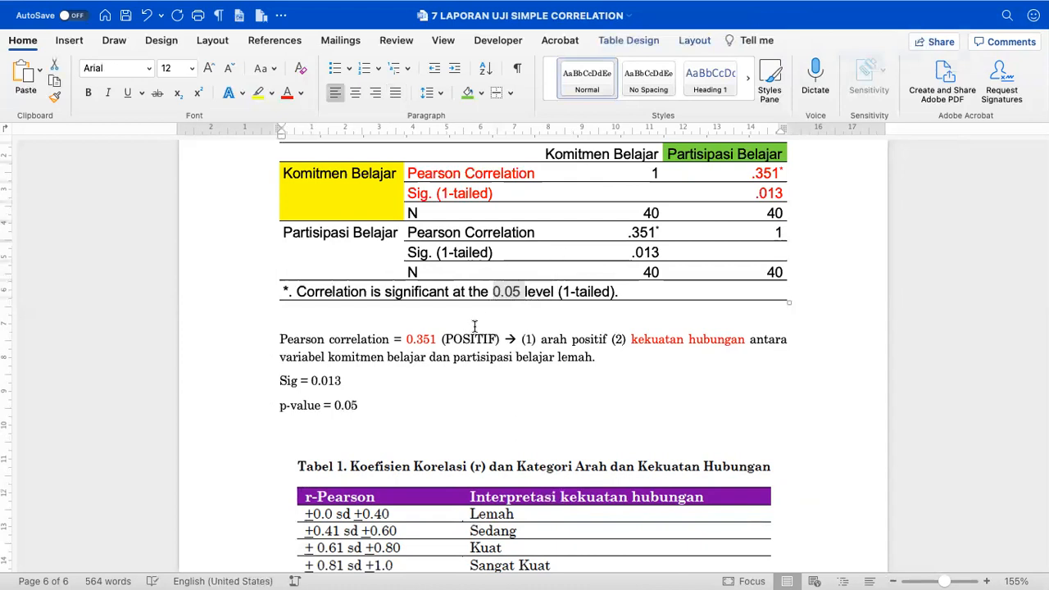
{"action": "left_click", "coordinate": [380, 409]}
{"action": "left_click", "coordinate": [364, 388]}
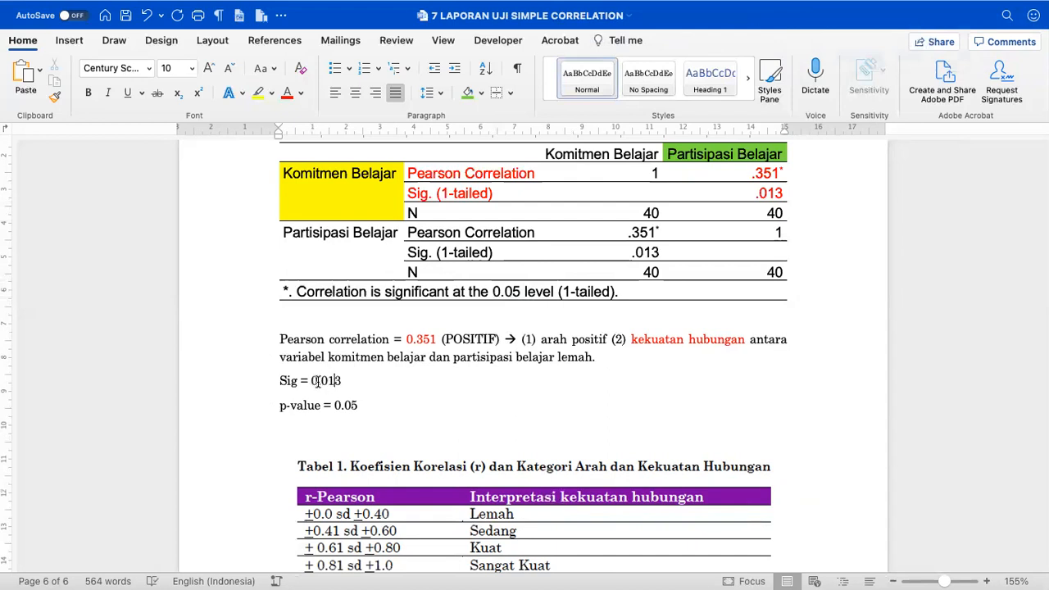
{"action": "left_click_drag", "start_coordinate": [325, 382], "coordinate": [339, 381]}
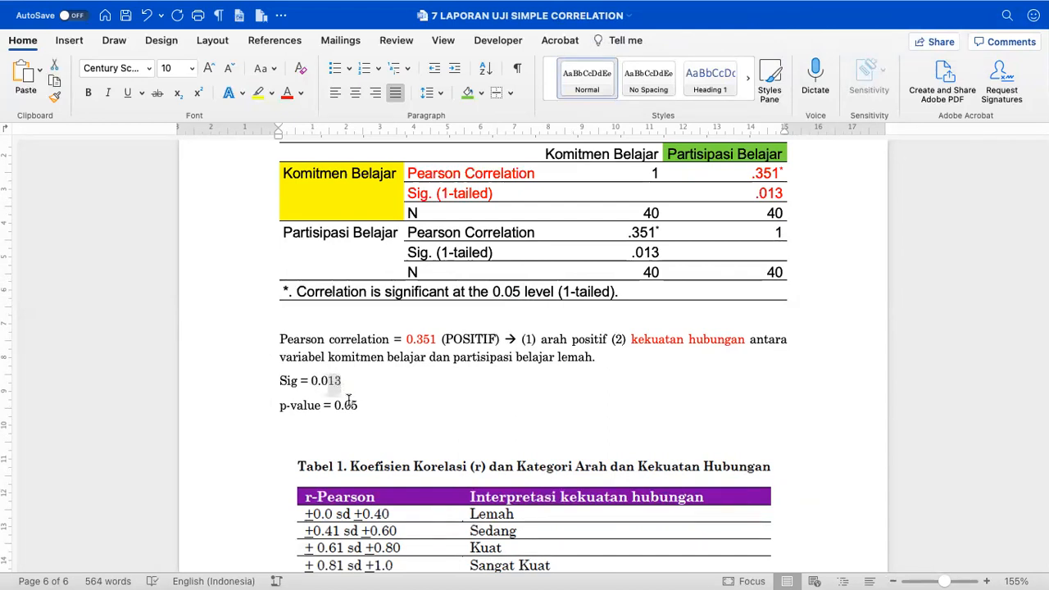
{"action": "left_click", "coordinate": [351, 383]}
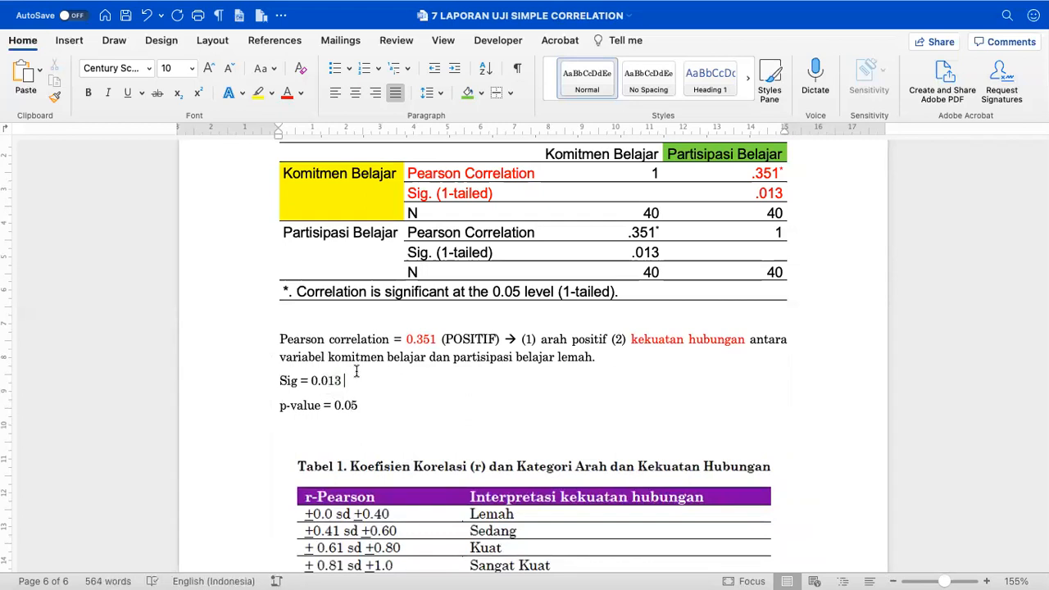
{"action": "type", "text": "= 0.01"}
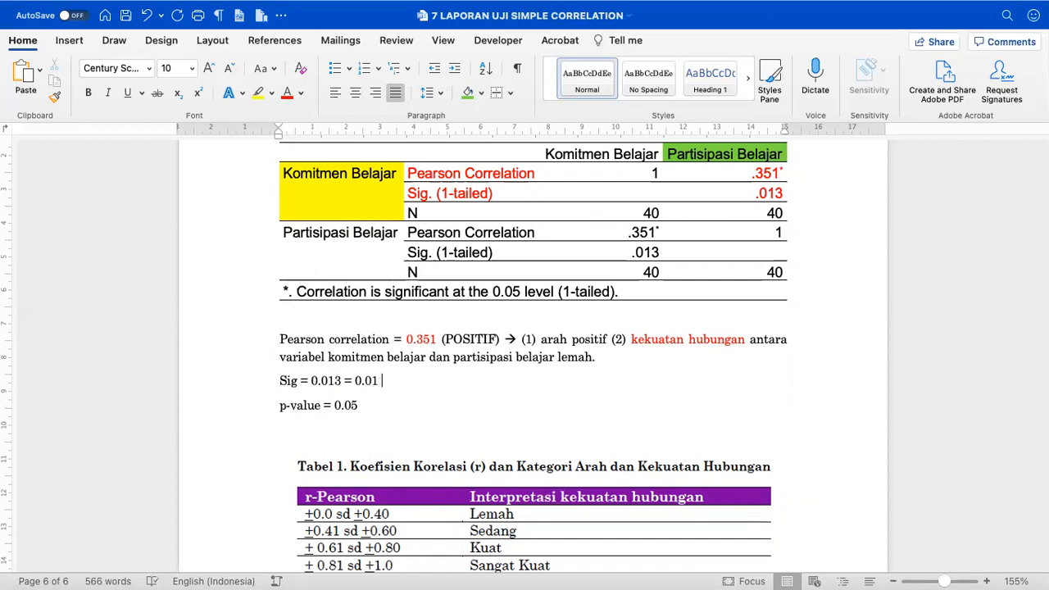
{"action": "type", "text": "<"}
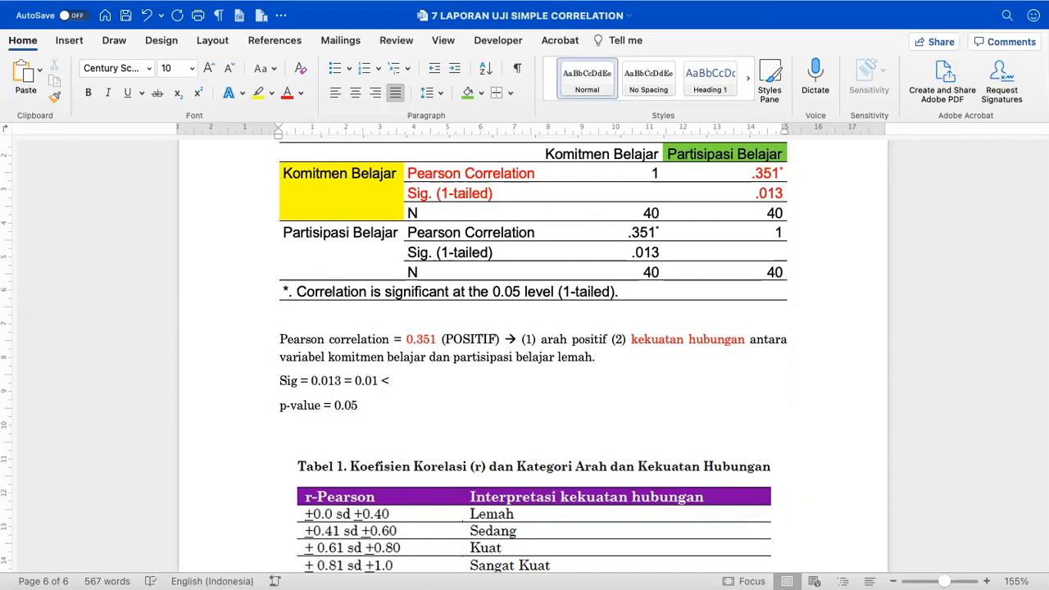
{"action": "key", "text": "BackSpace"}
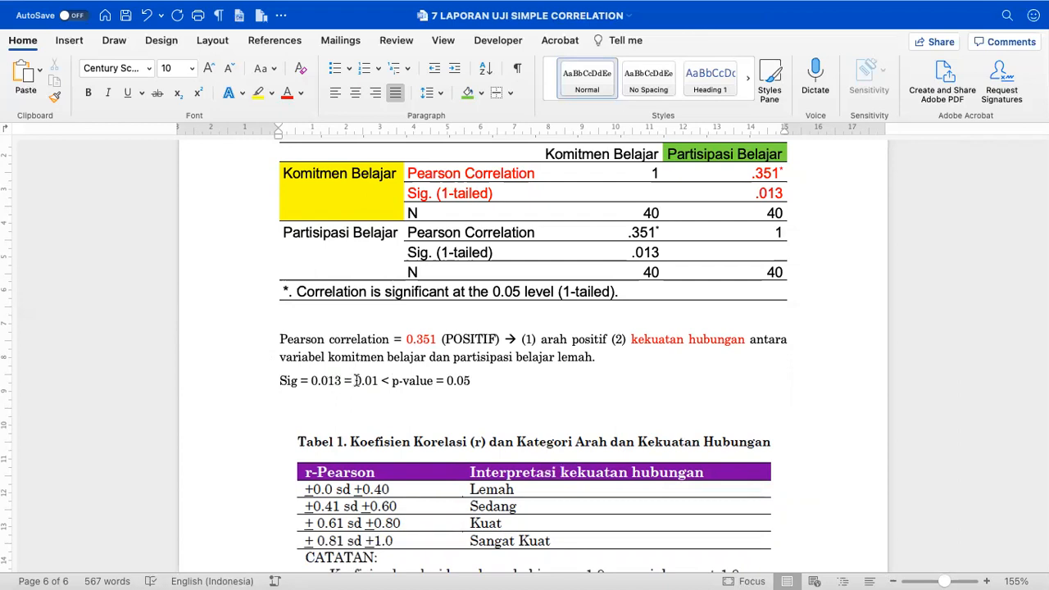
{"action": "left_click_drag", "start_coordinate": [355, 381], "coordinate": [375, 385]}
- Append '= Signifikan' and add the rules 'Signifikan itu Sig. < p-value' and 'Tidak signifikan Sig. > p-value'
{"action": "left_click", "coordinate": [394, 382]}
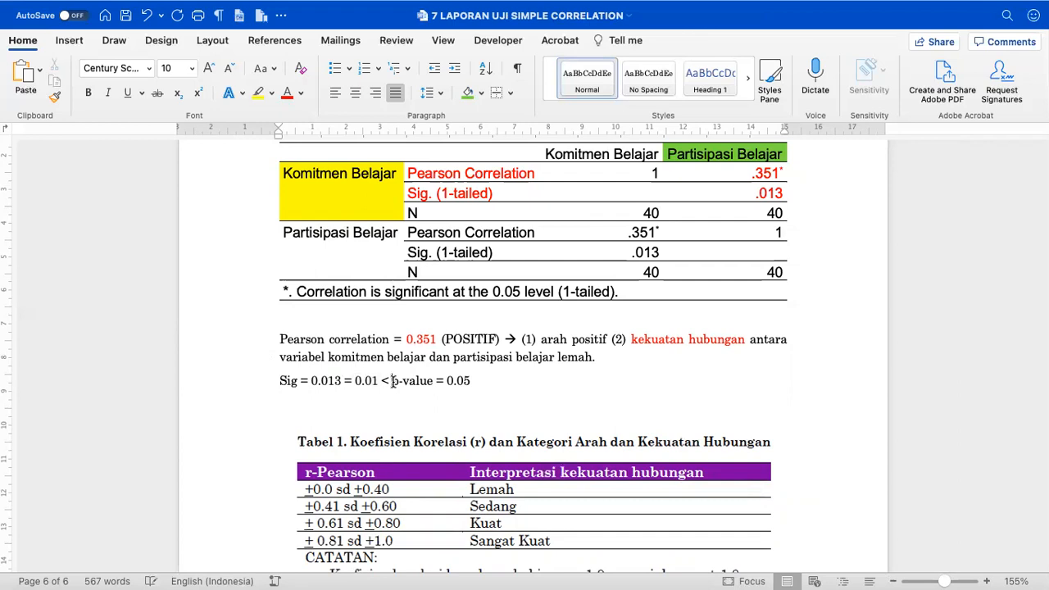
{"action": "left_click", "coordinate": [522, 364]}
{"action": "type", "text": "= Signifikan"}
{"action": "key", "text": "Return"}
{"action": "key", "text": "Return"}
{"action": "type", "text": "Signifikan itu Sig."}
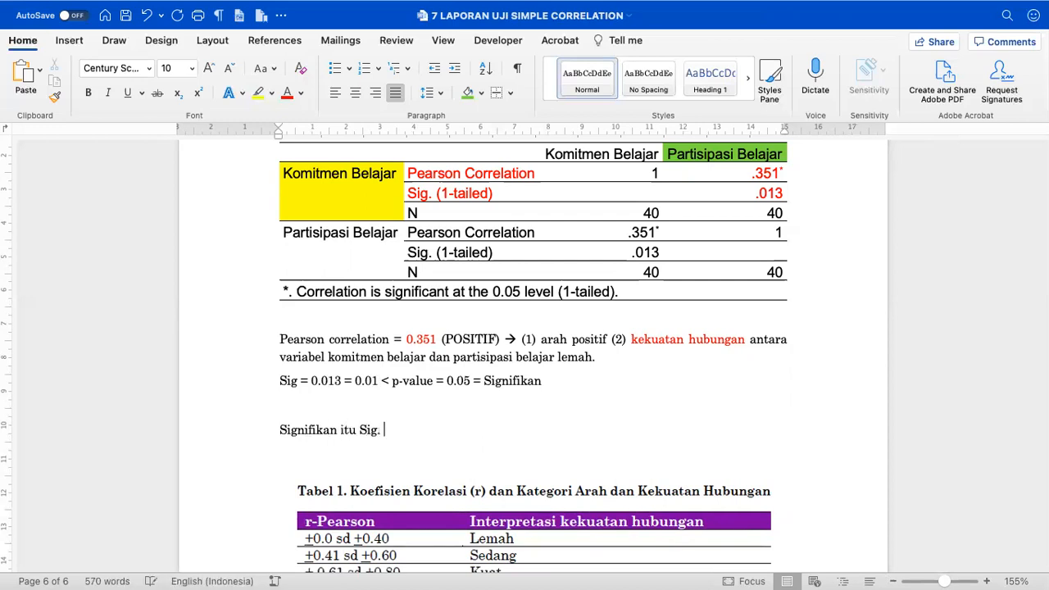
{"action": "type", "text": " < p-value"}
{"action": "key", "text": "Return"}
{"action": "type", "text": "Tidak signifikan Sig."}
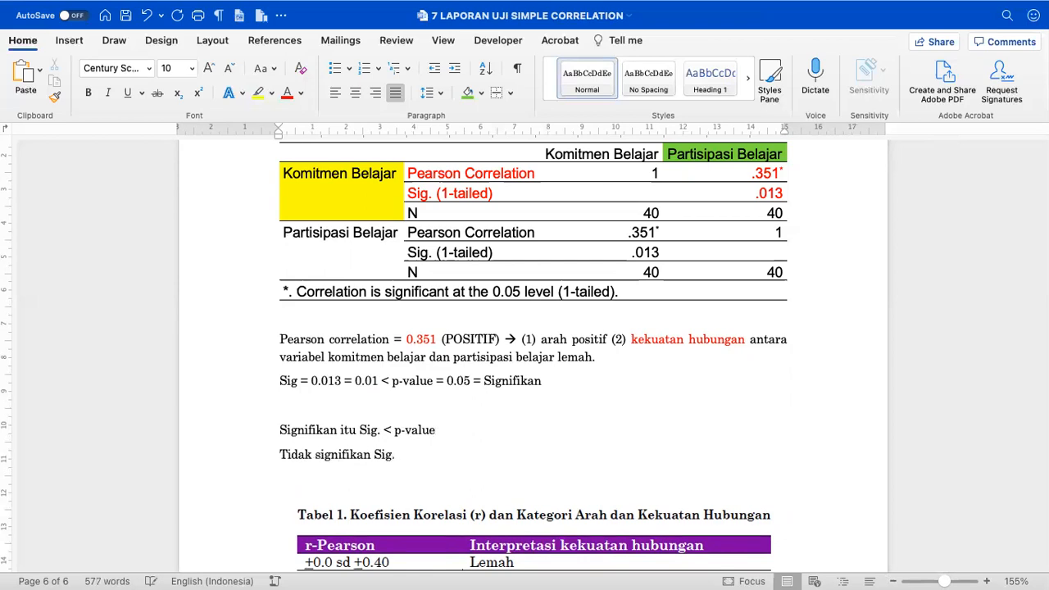
{"action": "type", "text": " > p-value"}
- Enlarge the 'Signifikan itu Sig. < p-value' rule and colour it red
{"action": "scroll", "coordinate": [425, 448], "scroll_direction": "up", "scroll_amount": 4}
{"action": "left_click", "coordinate": [186, 424]}
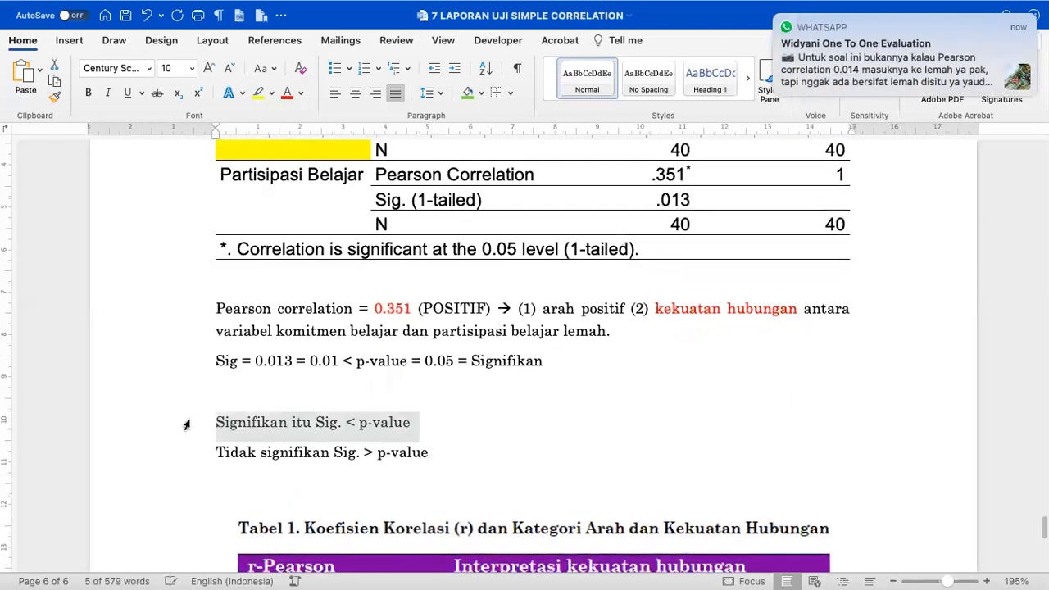
{"action": "key", "text": "super+shift+period"}
{"action": "key", "text": "super+shift+period"}
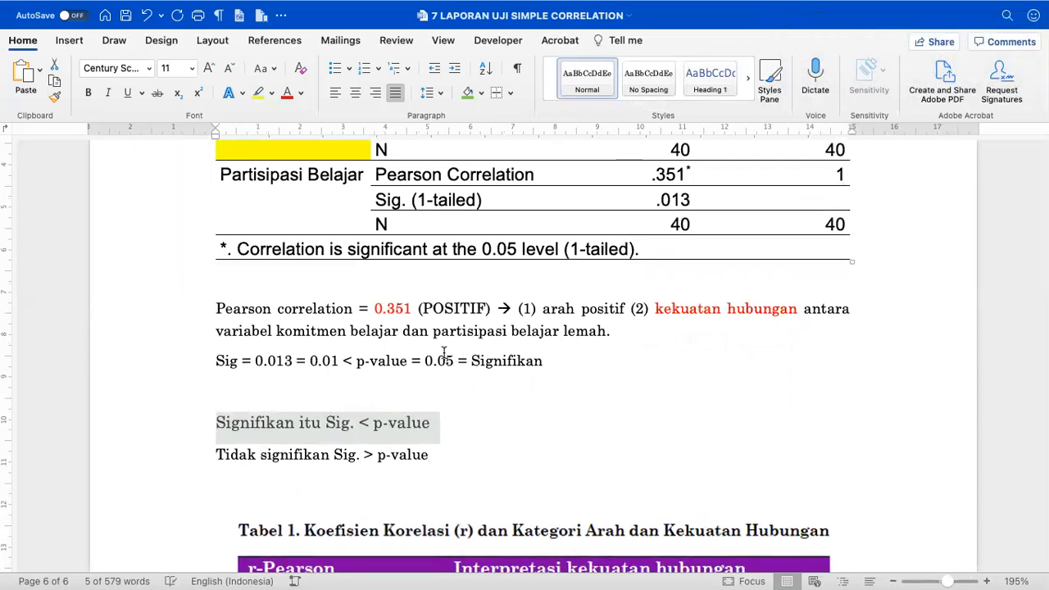
{"action": "left_click", "coordinate": [287, 93]}
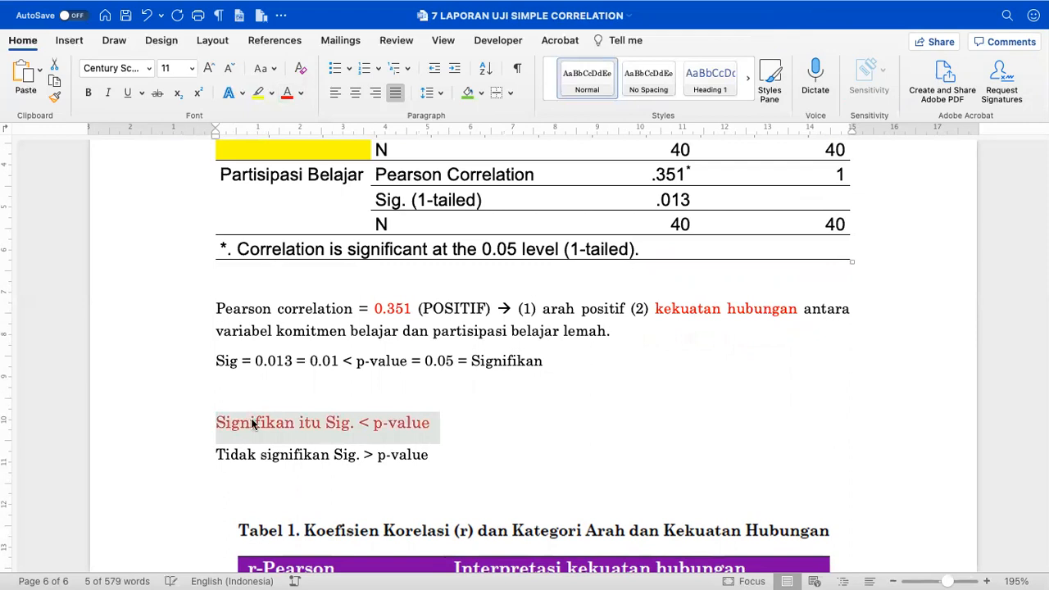
- Insert a blank line above the Pearson paragraph
{"action": "left_click", "coordinate": [389, 405]}
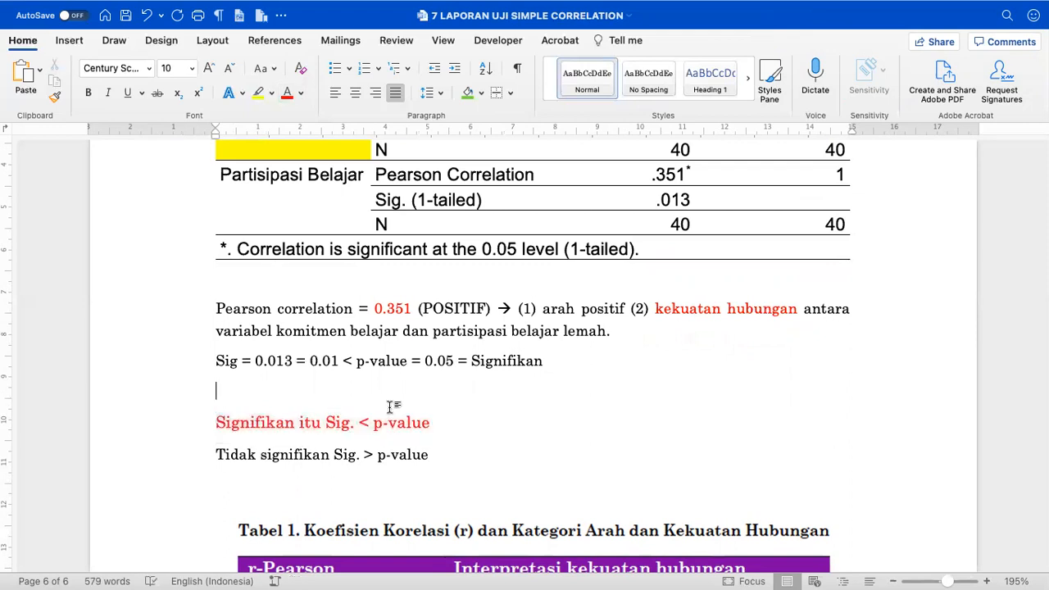
{"action": "scroll", "coordinate": [389, 409], "scroll_direction": "up", "scroll_amount": 2}
{"action": "left_click", "coordinate": [367, 340]}
{"action": "key", "text": "Return"}
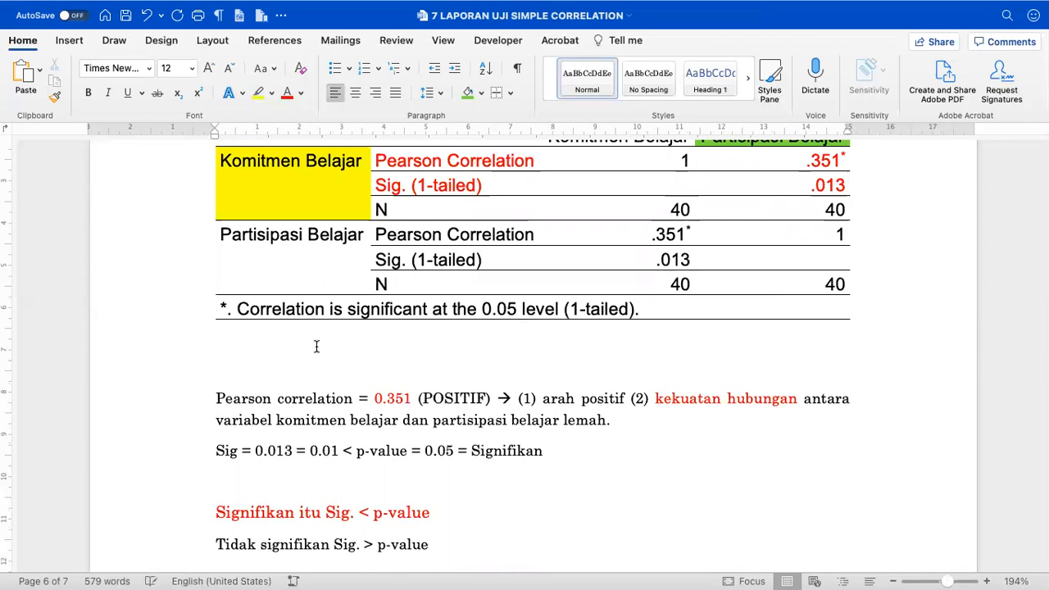
- Start a paragraph below the table: 'Berdasarkan hasil pengujian sebagaimana ditunjukkan pada Tabel 3'
{"action": "left_click_drag", "start_coordinate": [215, 399], "coordinate": [360, 399]}
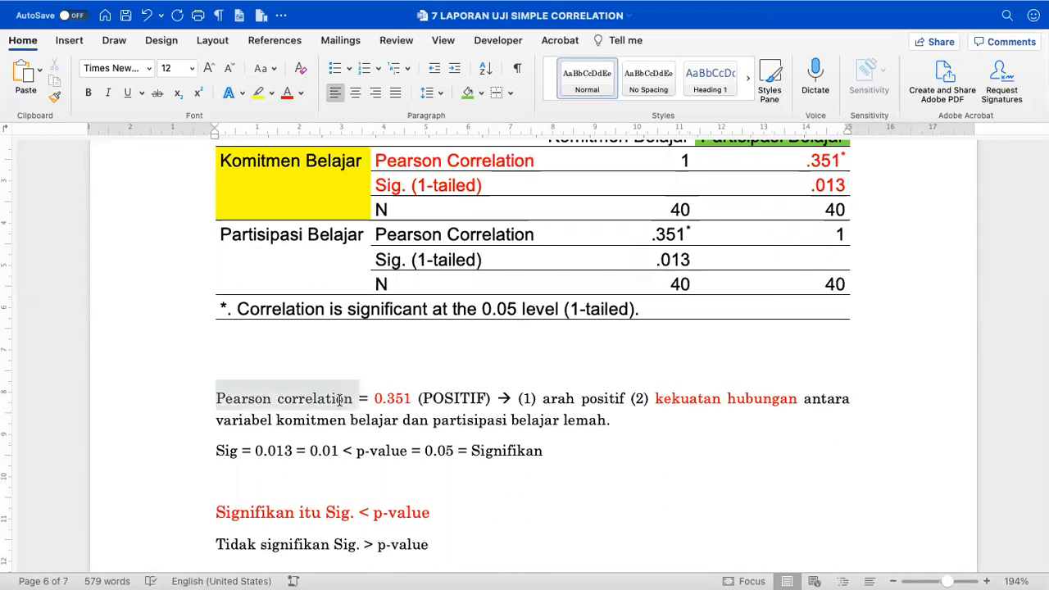
{"action": "left_click", "coordinate": [298, 349]}
{"action": "key", "text": "Return"}
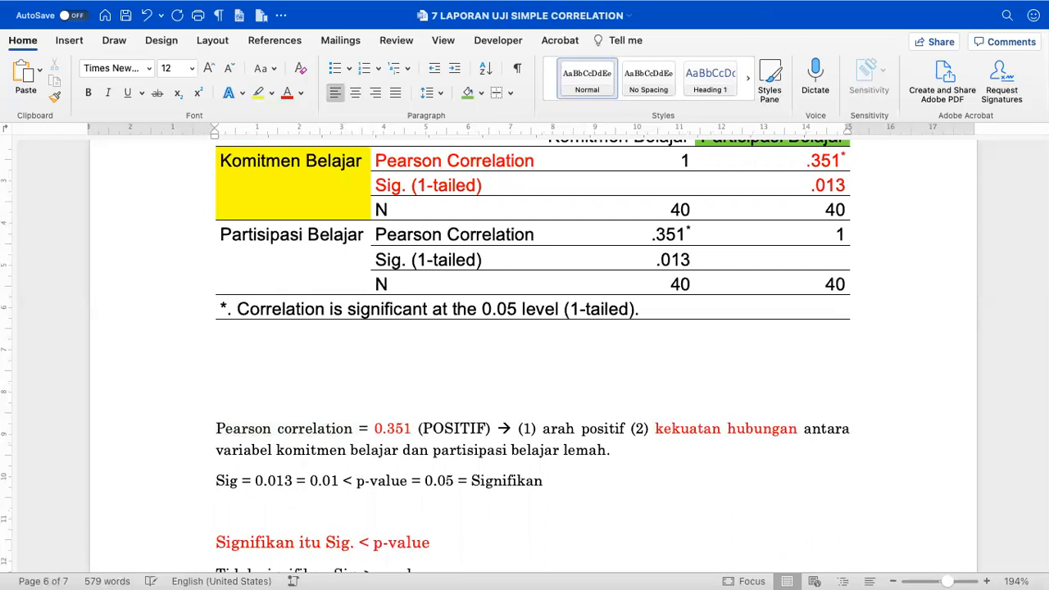
{"action": "type", "text": "Berda"}
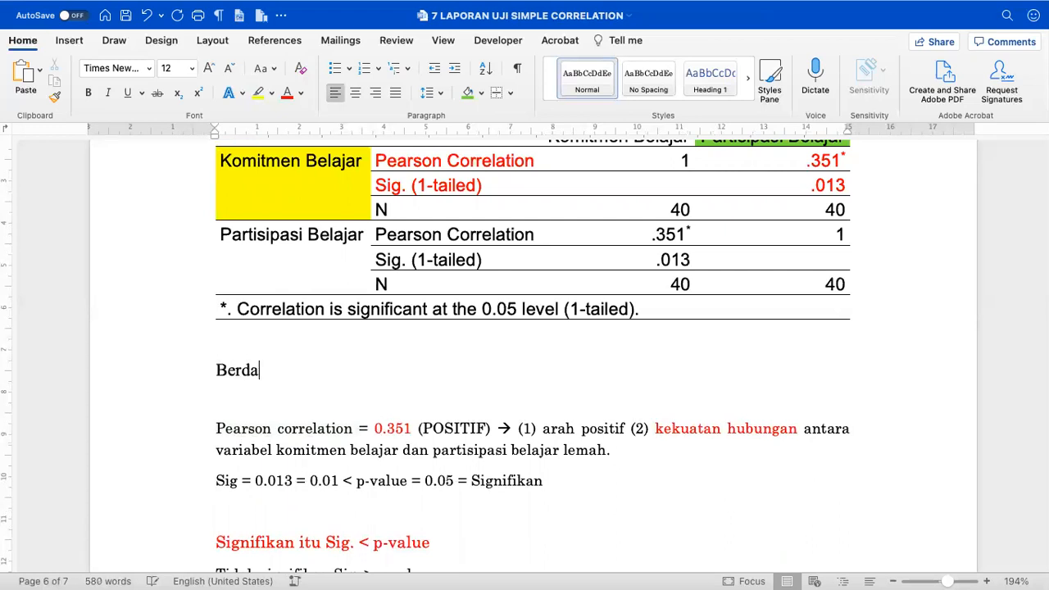
{"action": "type", "text": "sarkan hasil pengu"}
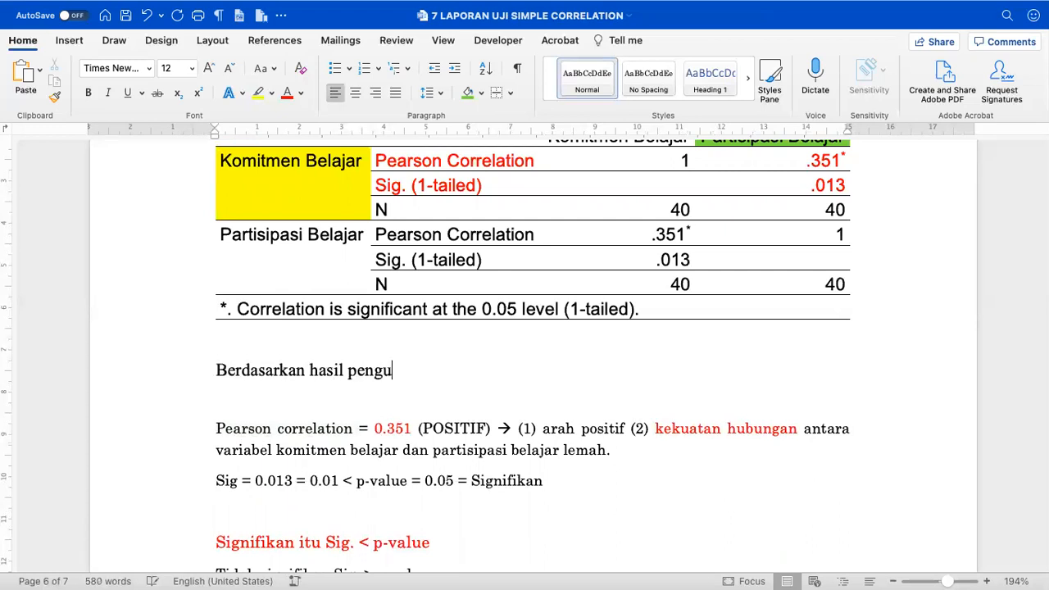
{"action": "type", "text": "iajian sebagiamana"}
{"action": "key", "text": "BackSpace"}
{"action": "key", "text": "BackSpace"}
{"action": "key", "text": "BackSpace"}
{"action": "key", "text": "BackSpace"}
{"action": "key", "text": "BackSpace"}
{"action": "key", "text": "BackSpace"}
{"action": "type", "text": "aimana ditunjukkan pada"}
{"action": "scroll", "coordinate": [296, 346], "scroll_direction": "down", "scroll_amount": 5}
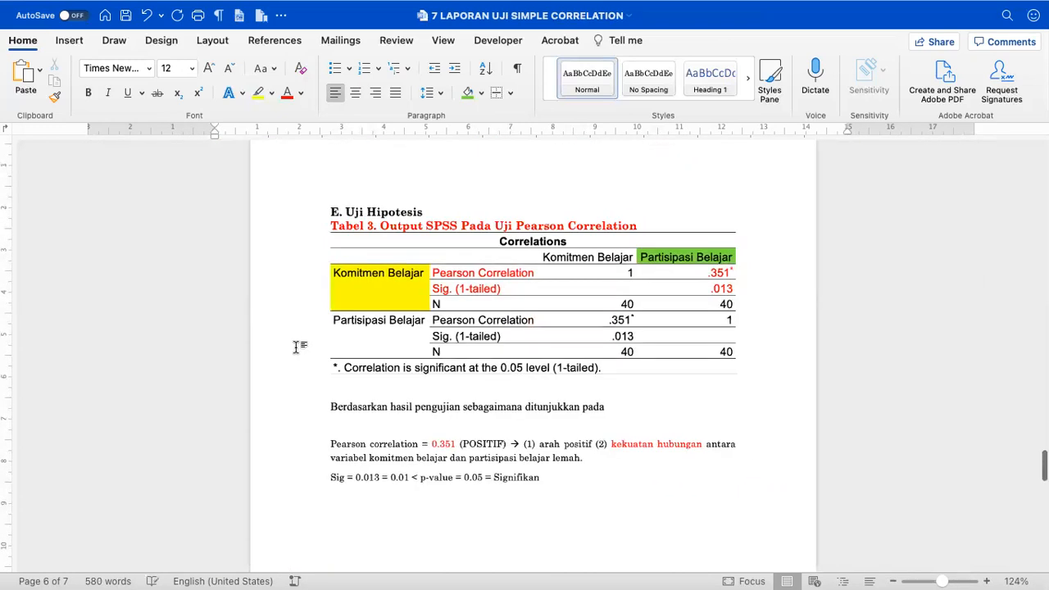
{"action": "type", "text": "Tab"}
{"action": "type", "text": "el 2"}
{"action": "key", "text": "BackSpace"}
{"action": "type", "text": "3"}
{"action": "scroll", "coordinate": [589, 432], "scroll_direction": "up", "scroll_amount": 4}
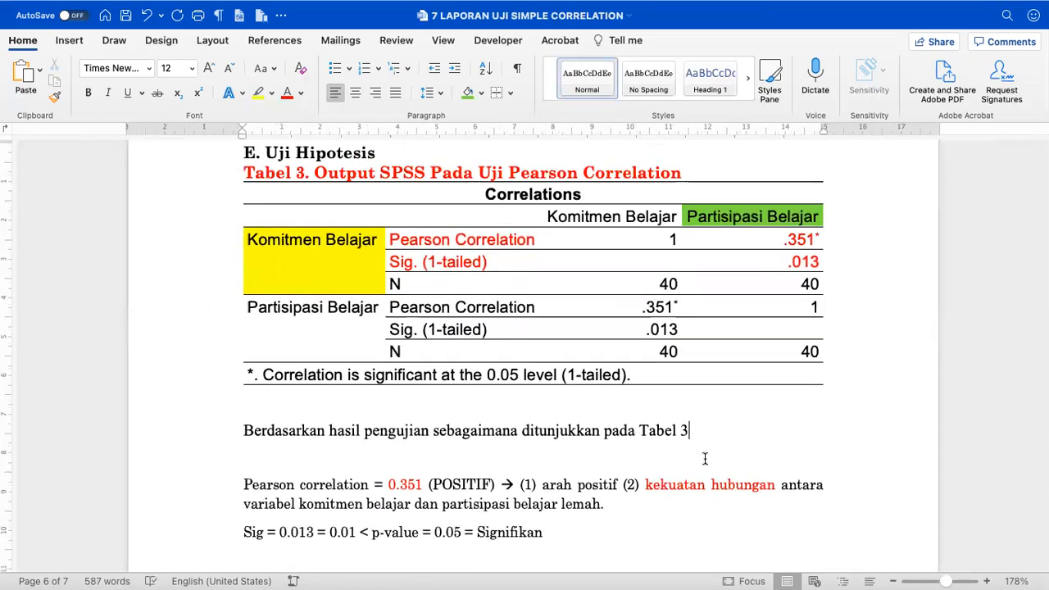
- Continue with 'diketahui bahwa hubungan antara komitmen akademik dan partisipasi belajar bersifat positif, lemah'
{"action": "type", "text": "diketahui bahwa h"}
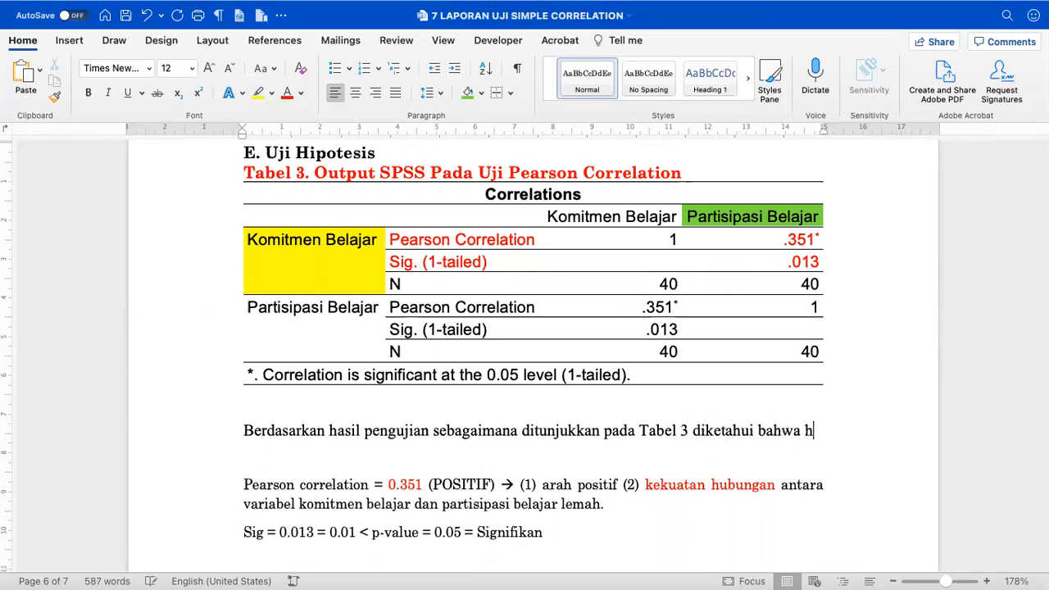
{"action": "type", "text": "ubungan anta"}
{"action": "key", "text": "BackSpace"}
{"action": "key", "text": "BackSpace"}
{"action": "type", "text": "ntara komitmen a"}
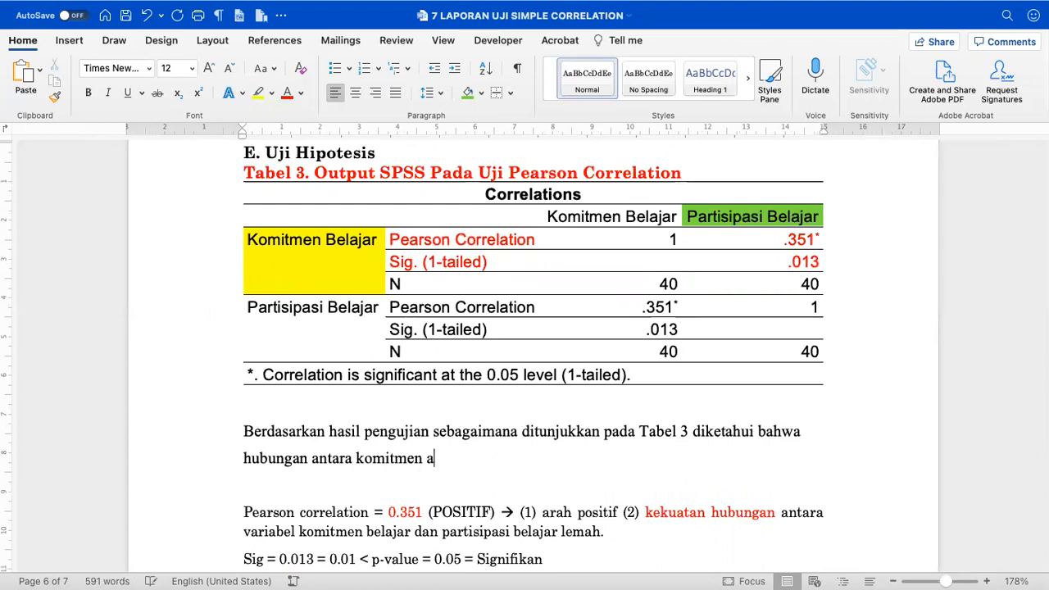
{"action": "type", "text": "kademik dan partisipasi belaj"}
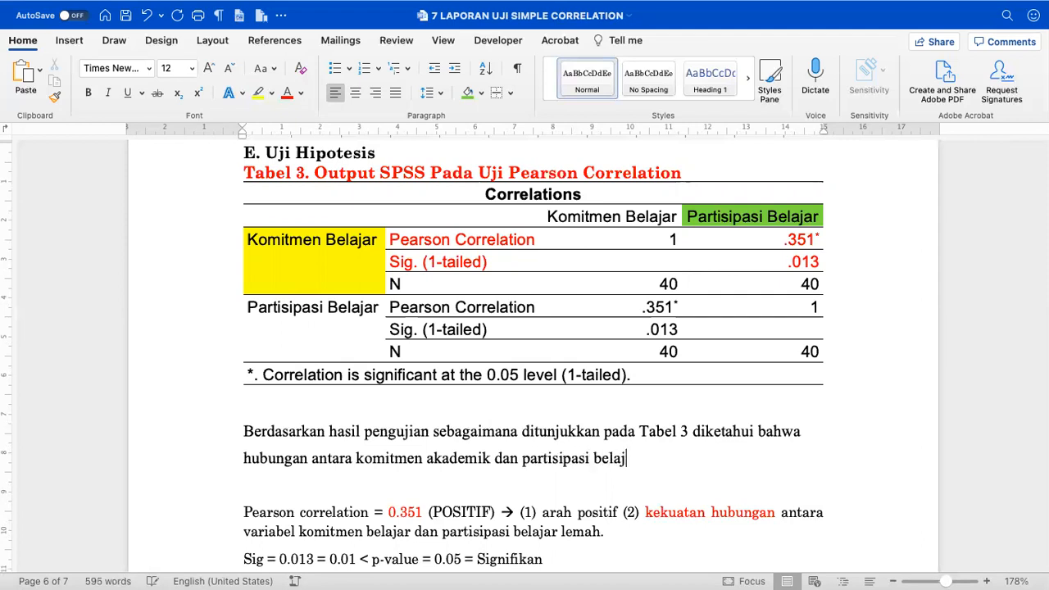
{"action": "type", "text": "ar bersi"}
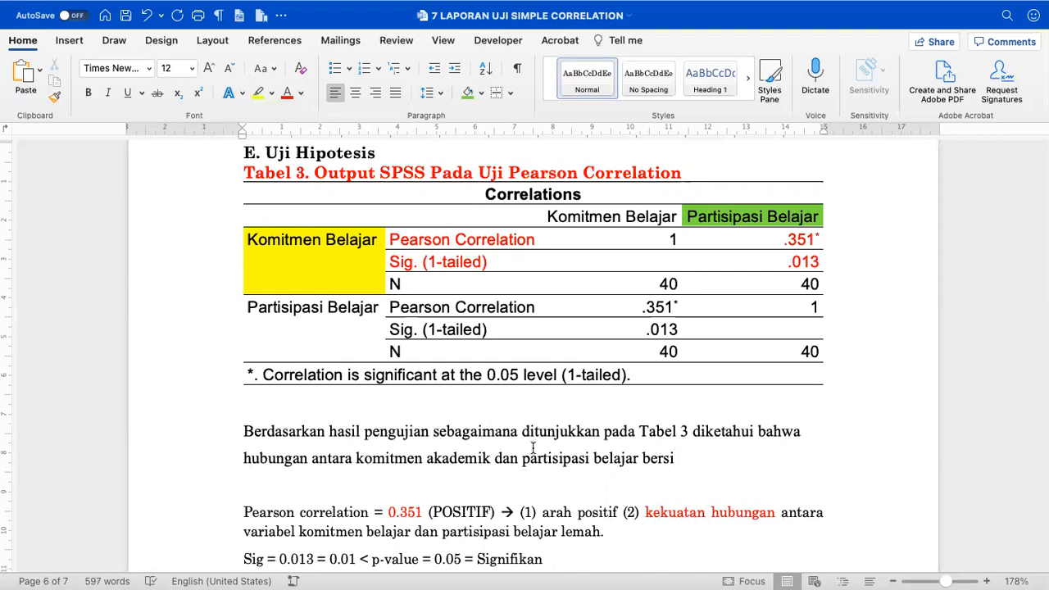
{"action": "type", "text": "fat positif, lemah"}
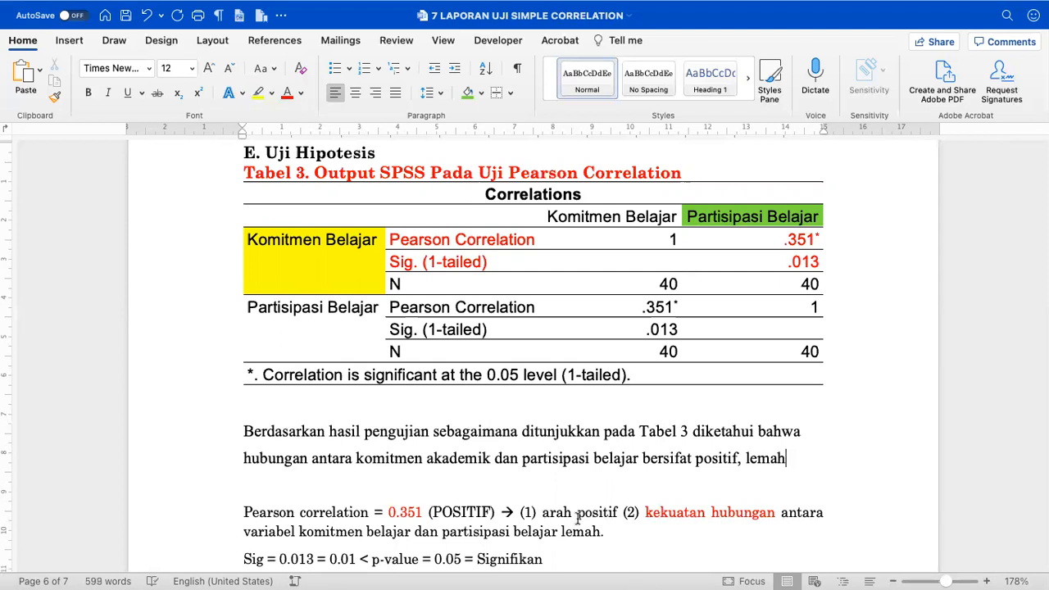
{"action": "scroll", "coordinate": [579, 529], "scroll_direction": "down", "scroll_amount": 3}
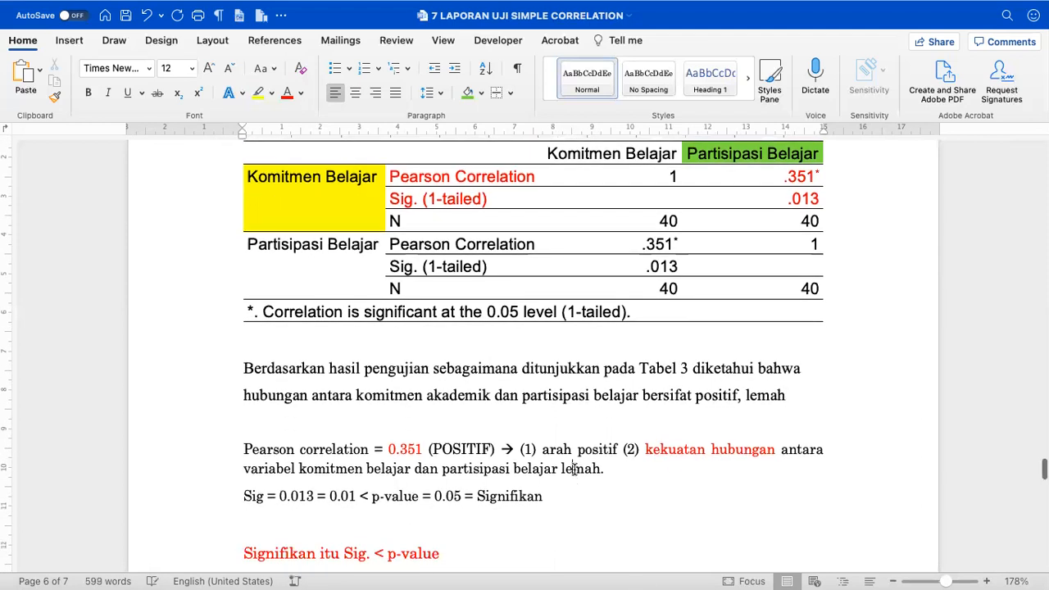
- Colour 'lemah' red and continue the sentence with ', dan signifikan (N=40,'
{"action": "double_click", "coordinate": [581, 469]}
{"action": "left_click", "coordinate": [287, 92]}
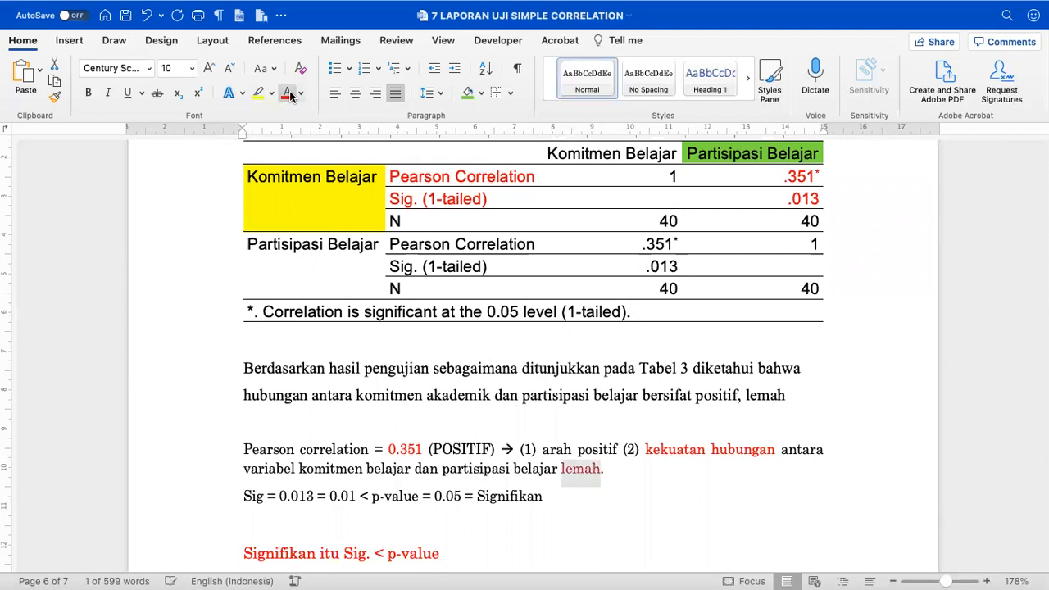
{"action": "scroll", "coordinate": [510, 324], "scroll_direction": "down", "scroll_amount": 10}
{"action": "left_click", "coordinate": [471, 277]}
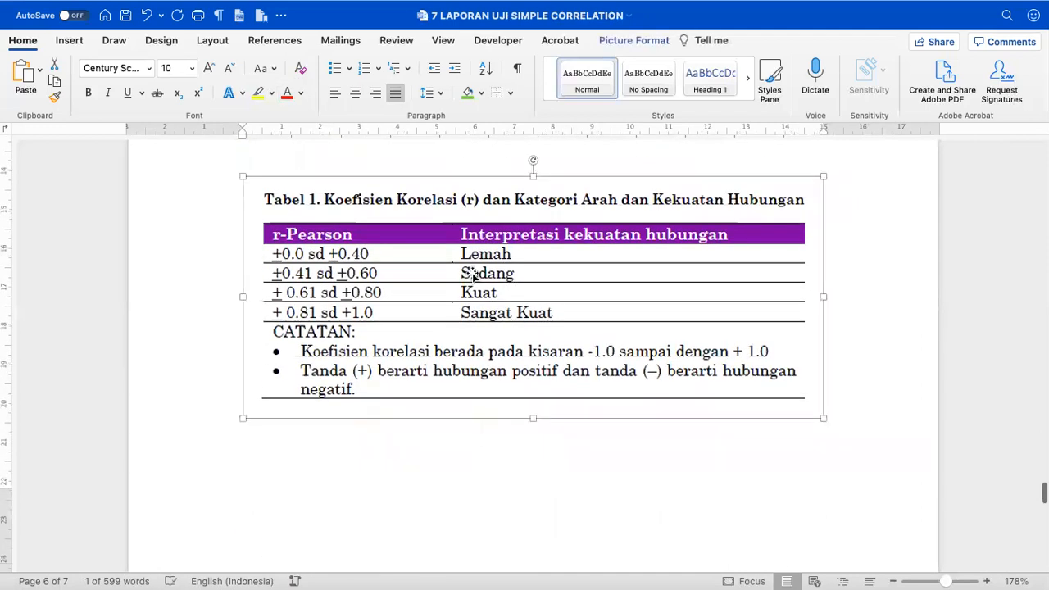
{"action": "scroll", "coordinate": [473, 277], "scroll_direction": "up", "scroll_amount": 15}
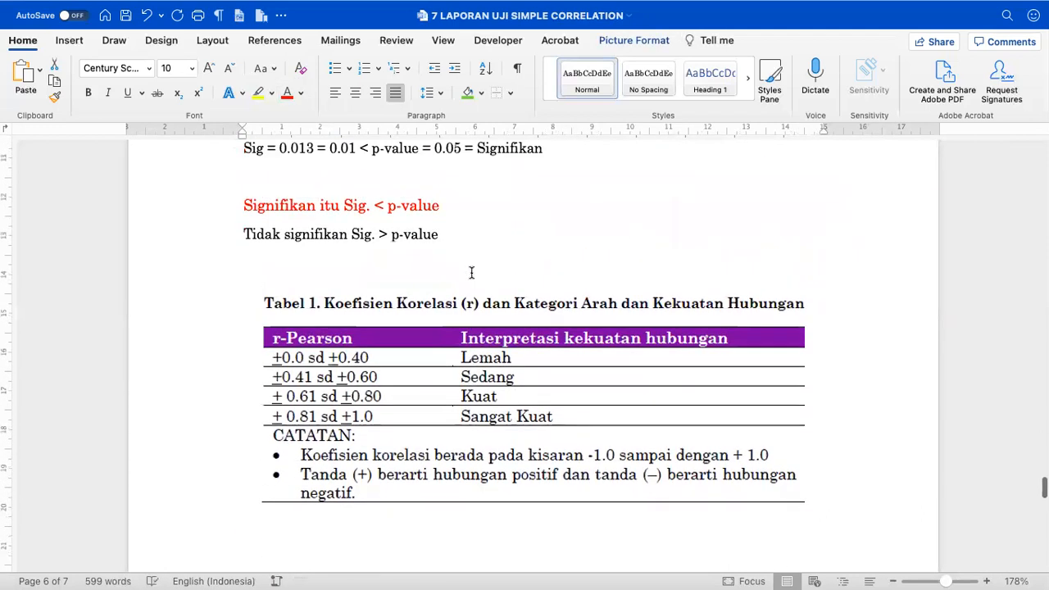
{"action": "scroll", "coordinate": [471, 272], "scroll_direction": "up", "scroll_amount": 4}
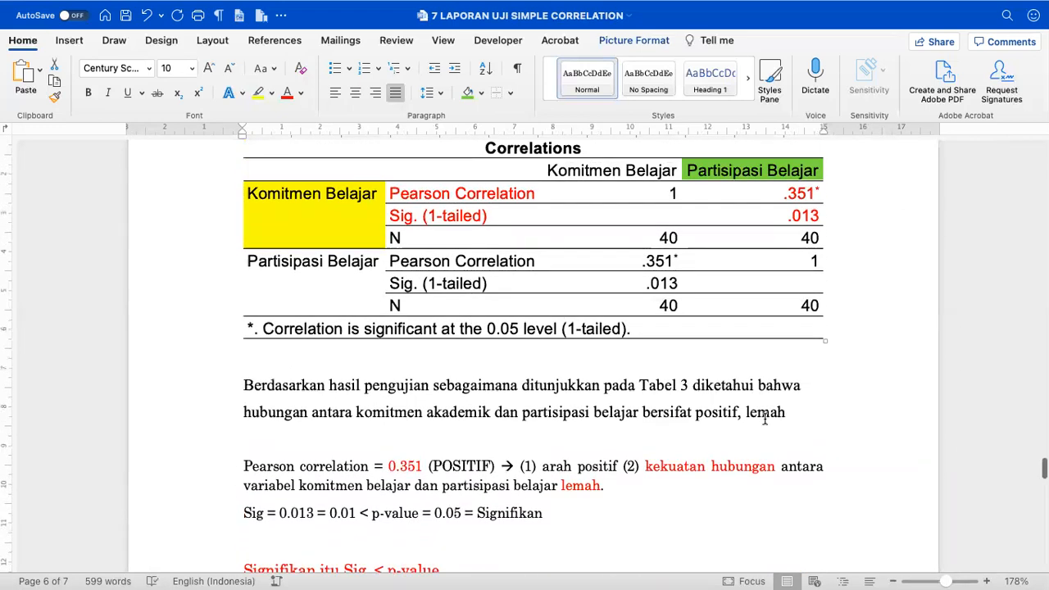
{"action": "left_click", "coordinate": [789, 412]}
{"action": "type", "text": ", dan"}
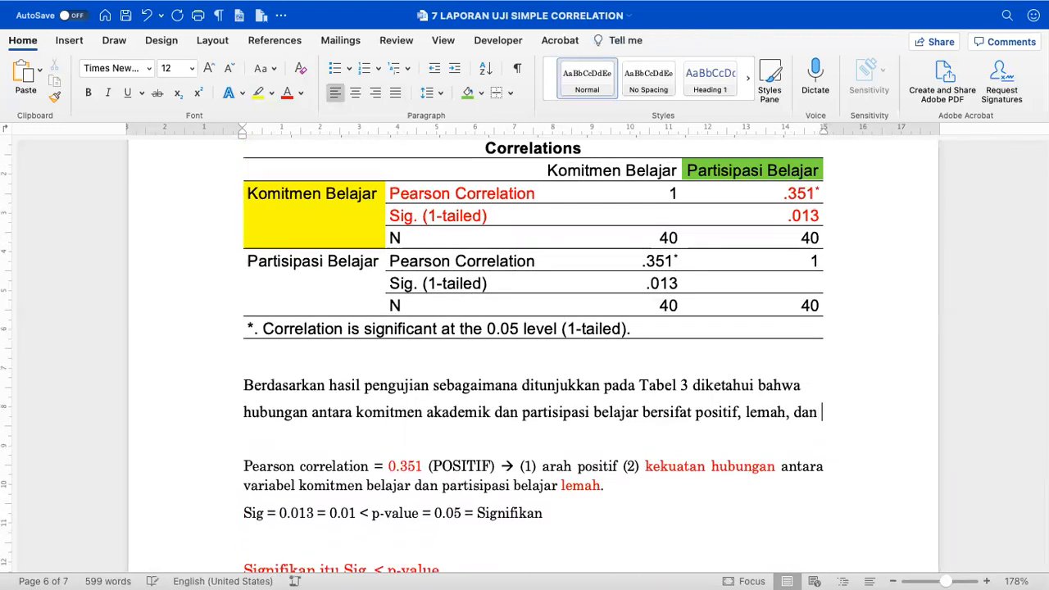
{"action": "type", "text": " signifikan ("}
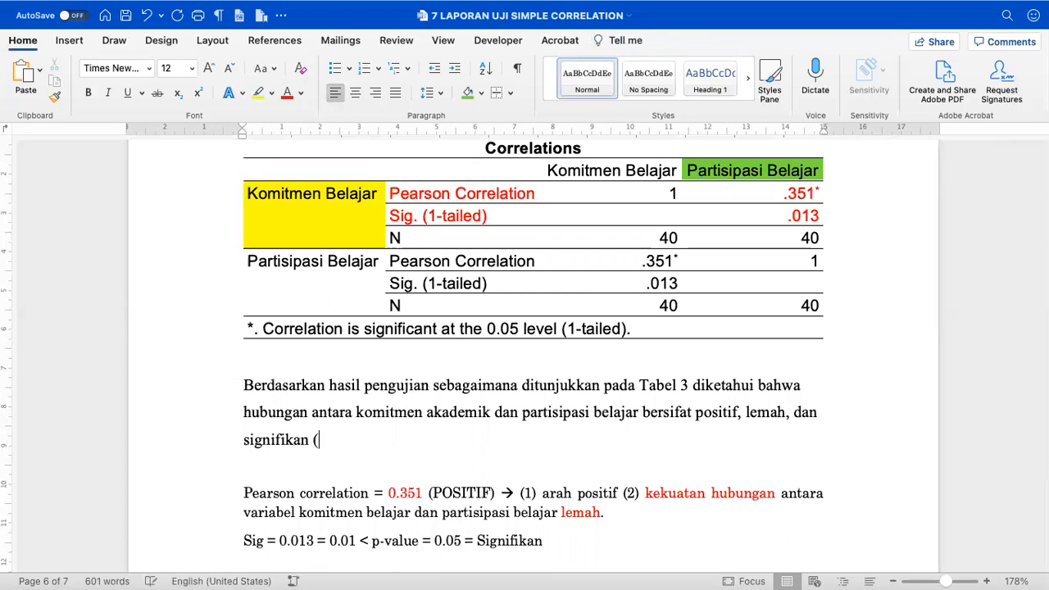
{"action": "type", "text": "N=40"}
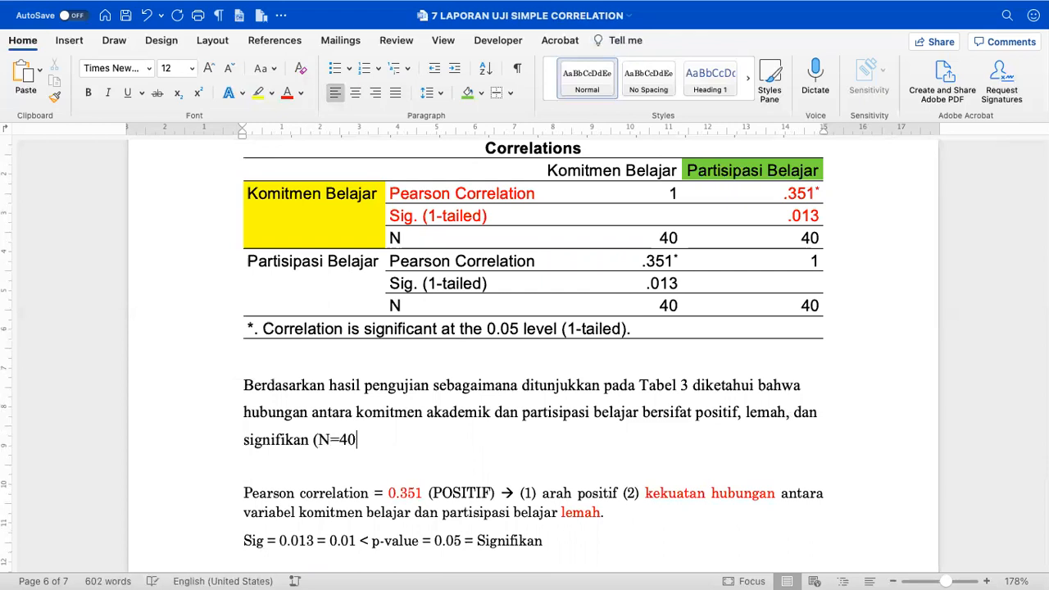
{"action": "type", "text": ","}
- Add 'r-Pearson = 0.351, Sig. = 0.013, p-value=0.05' to the sentence, matching the table values
{"action": "left_click", "coordinate": [669, 237]}
{"action": "double_click", "coordinate": [668, 238]}
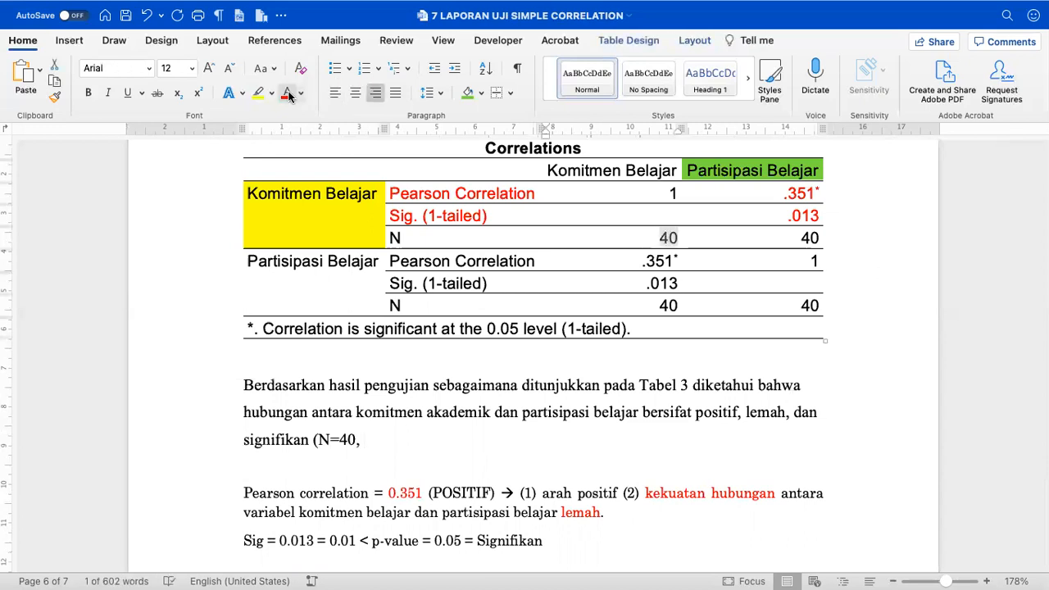
{"action": "left_click", "coordinate": [394, 430]}
{"action": "type", "text": "Sig"}
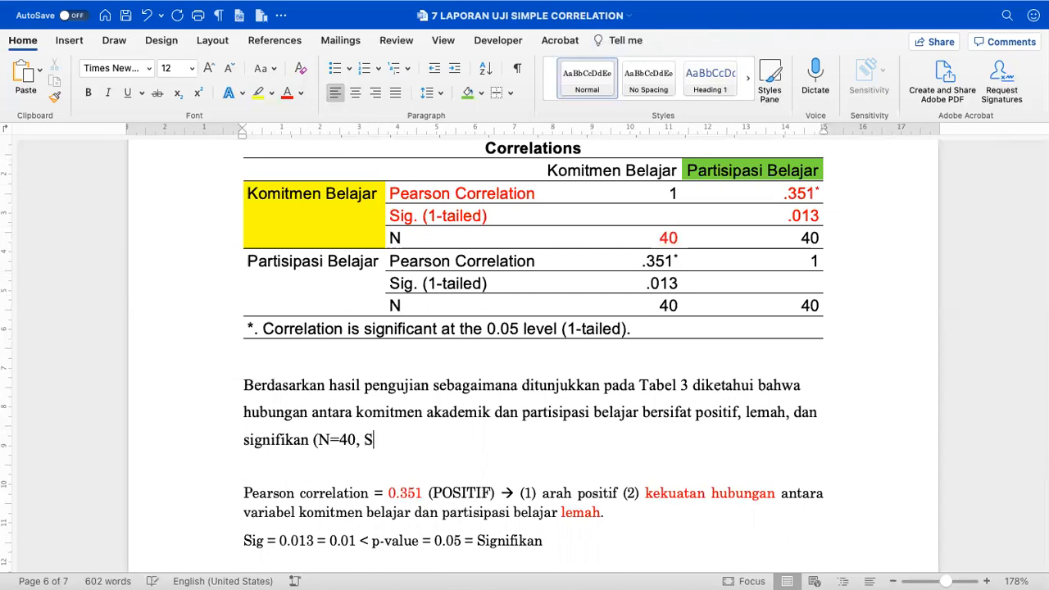
{"action": "key", "text": "BackSpace"}
{"action": "key", "text": "BackSpace"}
{"action": "key", "text": "BackSpace"}
{"action": "type", "text": "r-Pa"}
{"action": "key", "text": "BackSpace"}
{"action": "type", "text": "earson"}
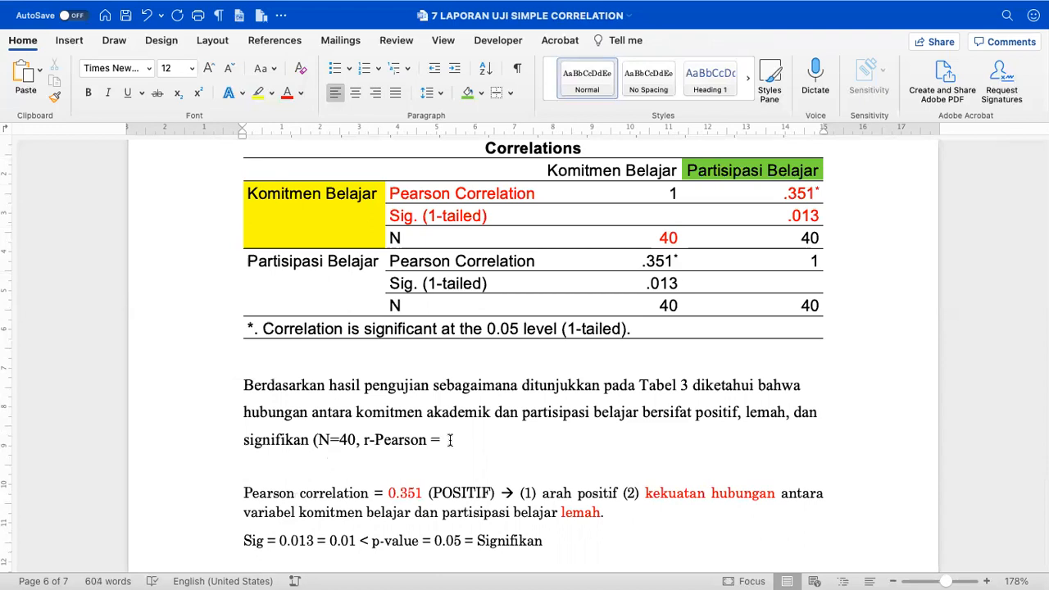
{"action": "type", "text": "= 0.351, Sig. = 0."}
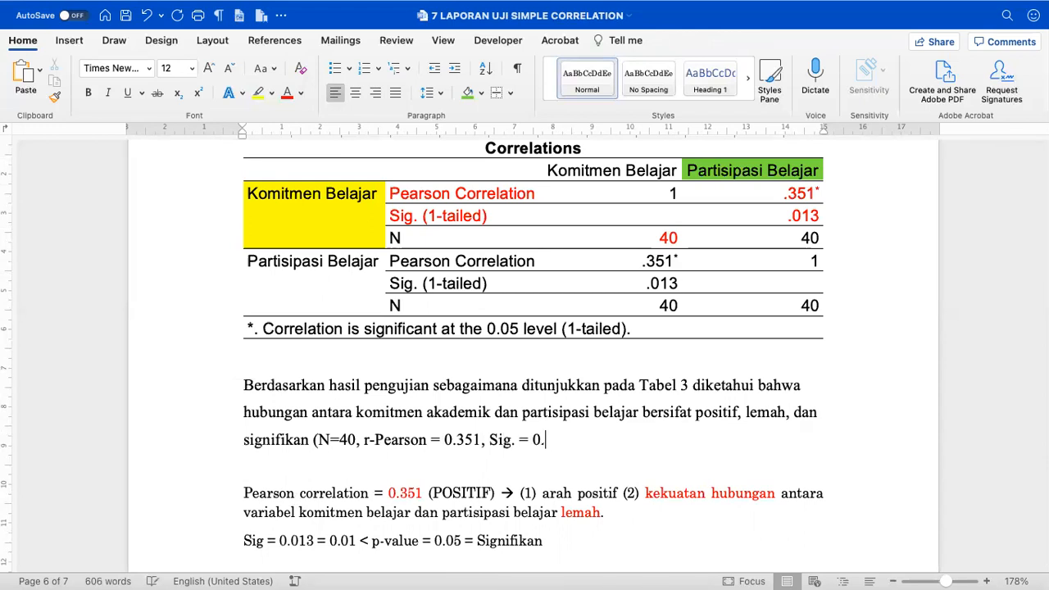
{"action": "type", "text": "013"}
{"action": "left_click", "coordinate": [796, 216]}
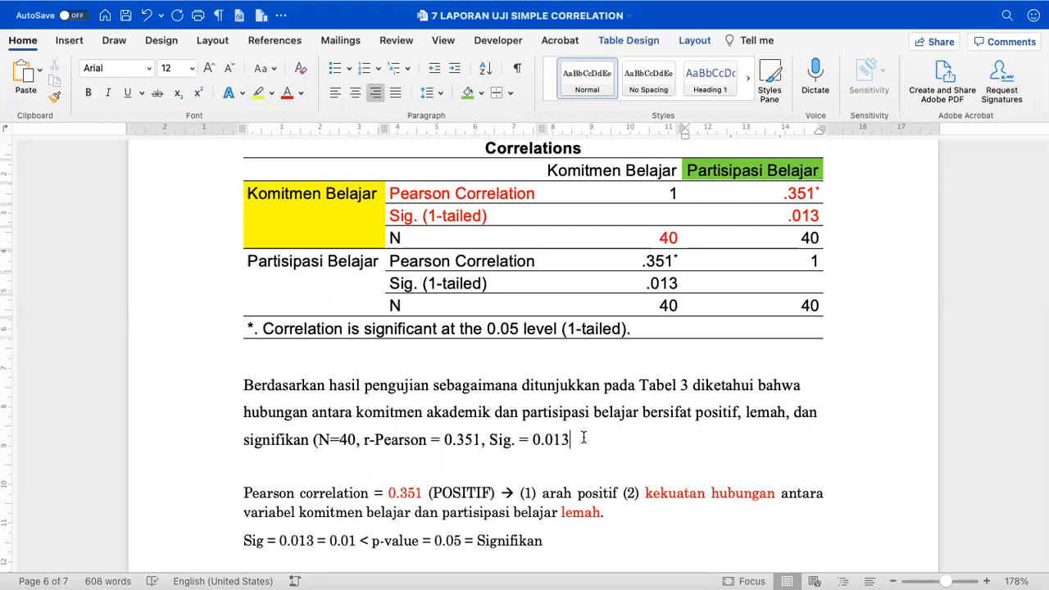
{"action": "left_click", "coordinate": [583, 439]}
{"action": "type", "text": ", p-value"}
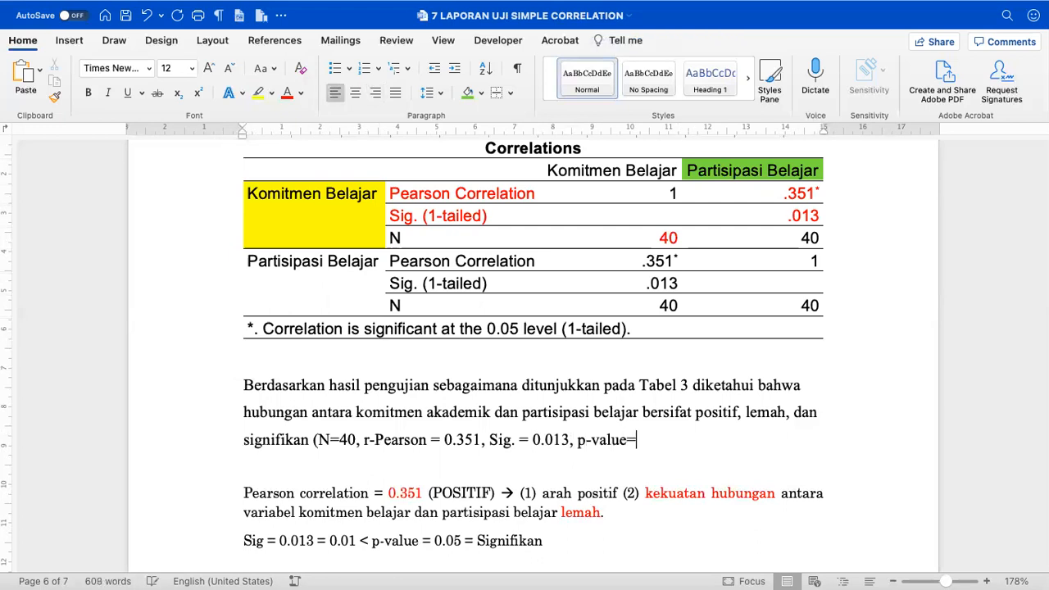
{"action": "type", "text": "=0.05)."}
- Justify the conclusion paragraph and apply the Normal style
{"action": "key", "text": "super+j"}
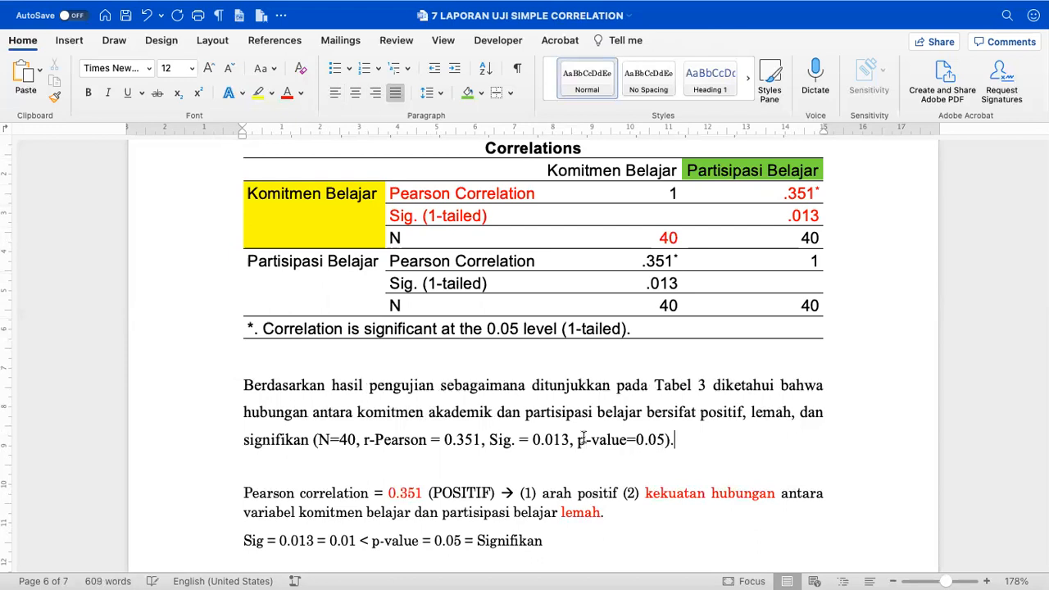
{"action": "left_click", "coordinate": [241, 386]}
{"action": "scroll", "coordinate": [246, 377], "scroll_direction": "down", "scroll_amount": 1}
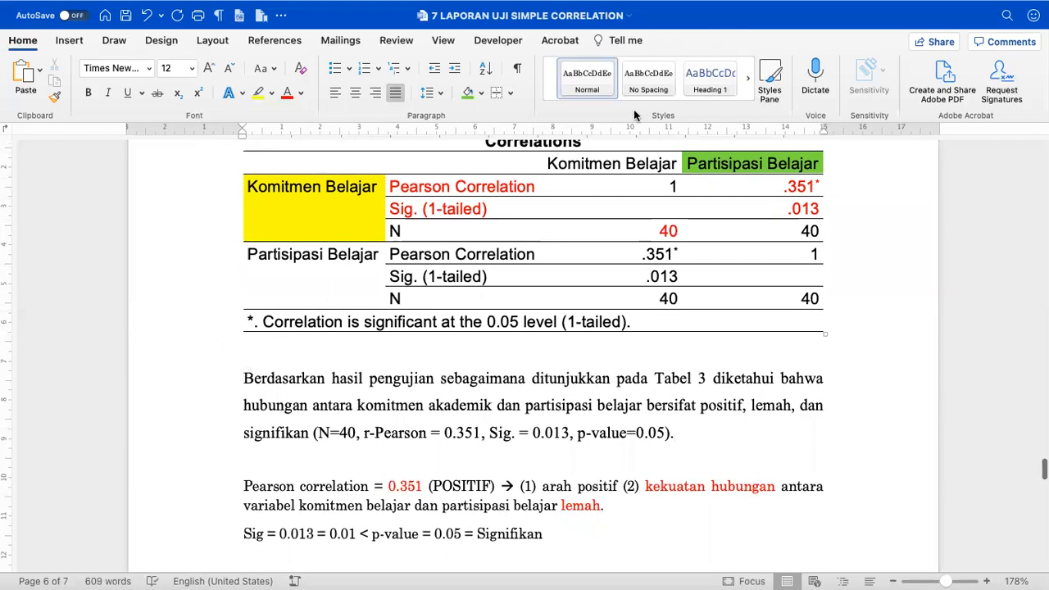
{"action": "left_click", "coordinate": [587, 74]}
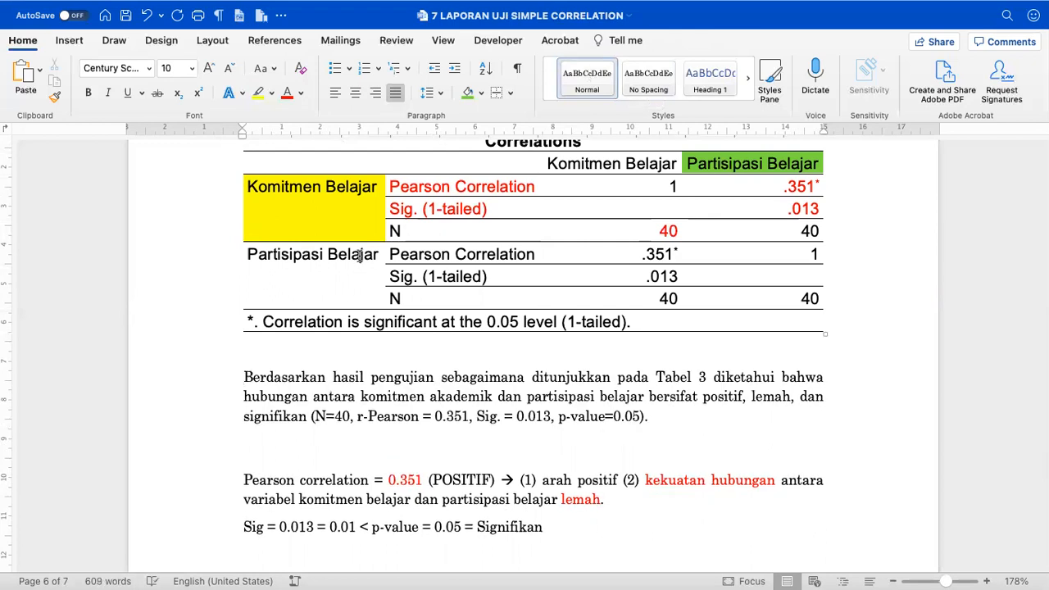
{"action": "scroll", "coordinate": [339, 452], "scroll_direction": "down", "scroll_amount": 3}
- Delete the draft Pearson notes, the significance rule lines and the Tabel 1 picture
{"action": "left_click", "coordinate": [233, 410]}
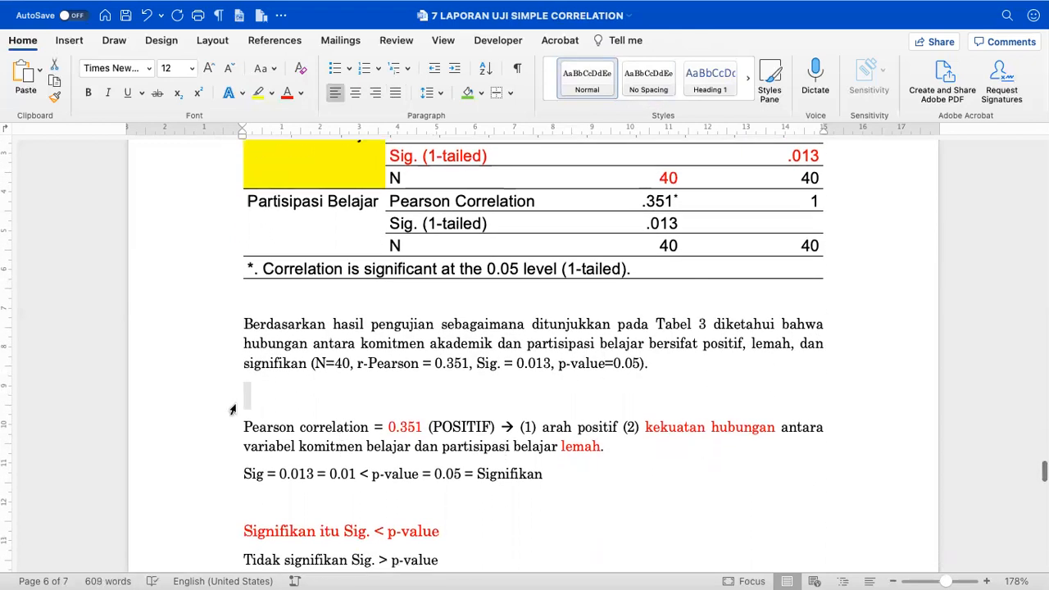
{"action": "key", "text": "shift+Down"}
{"action": "key", "text": "shift+Down"}
{"action": "key", "text": "shift+Down"}
{"action": "key", "text": "Delete"}
{"action": "key", "text": "shift+Down"}
{"action": "key", "text": "shift+Down"}
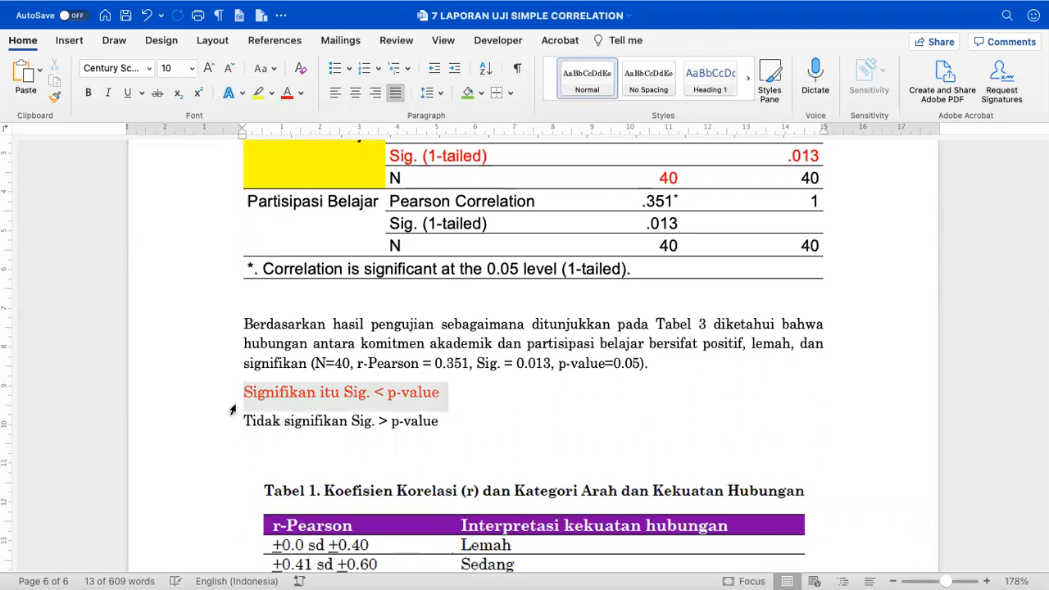
{"action": "key", "text": "Delete"}
{"action": "left_click", "coordinate": [305, 405]}
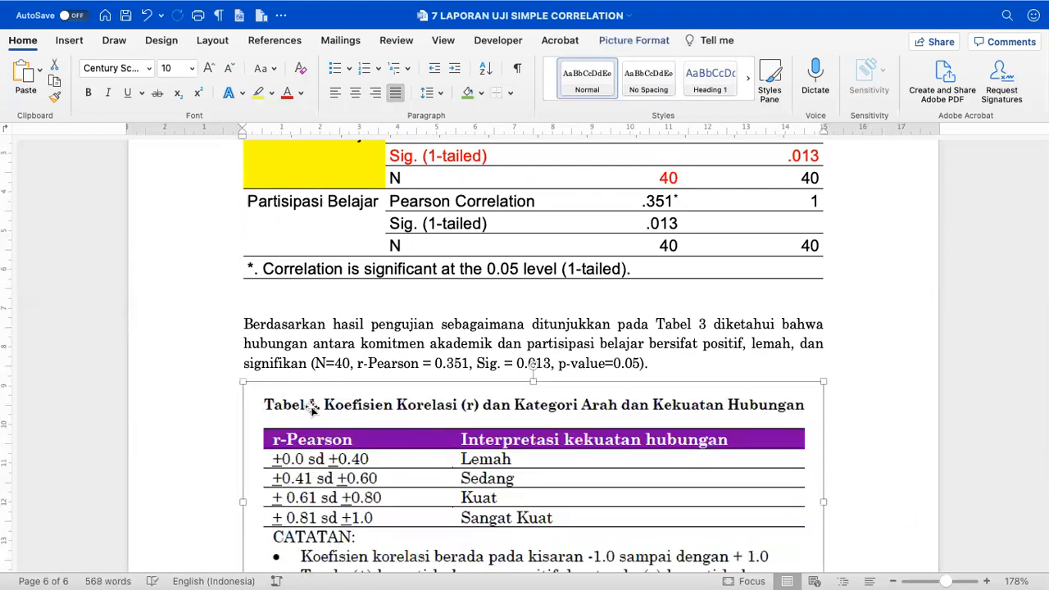
{"action": "key", "text": "Delete"}
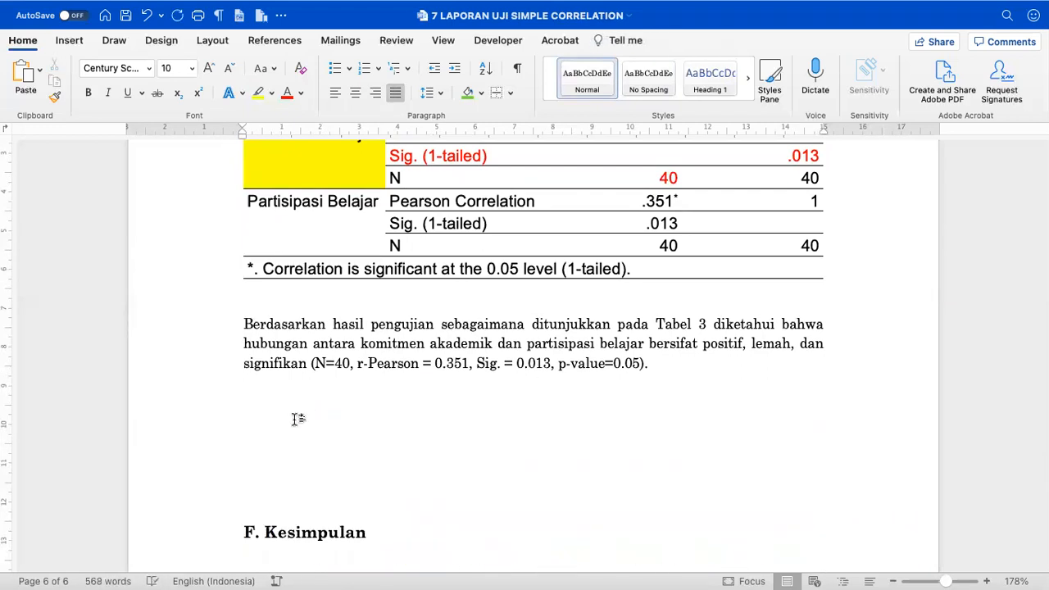
- Remove the leftover empty lines, leaving one blank line before F. Kesimpulan
{"action": "key", "text": "shift+Down"}
{"action": "key", "text": "shift+Down"}
{"action": "key", "text": "shift+Down"}
{"action": "key", "text": "Delete"}
{"action": "key", "text": "Delete"}
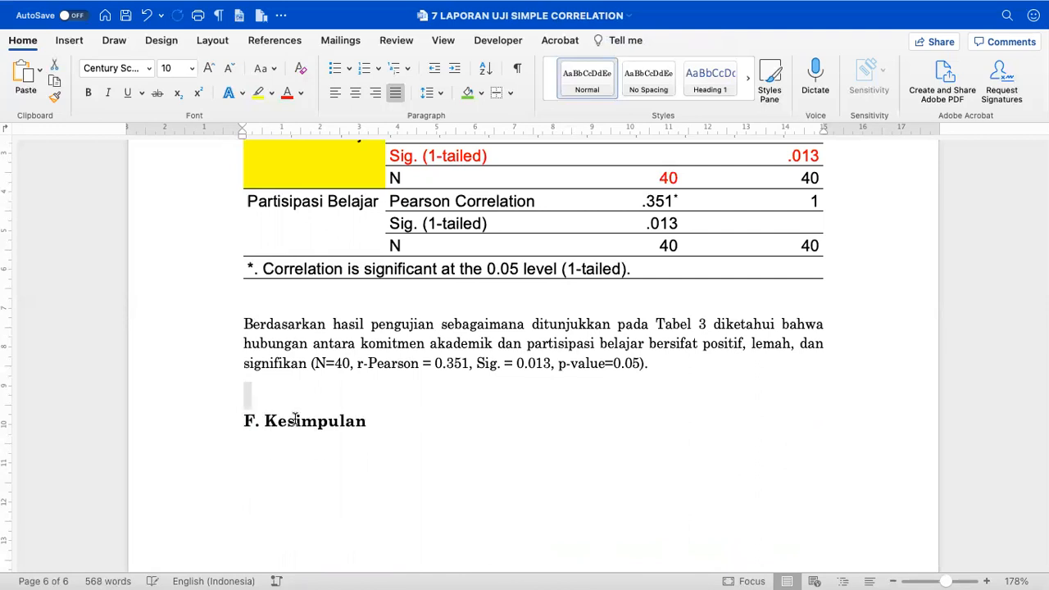
{"action": "key", "text": "Delete"}
{"action": "key", "text": "Return"}
{"action": "scroll", "coordinate": [297, 419], "scroll_direction": "down", "scroll_amount": 5}
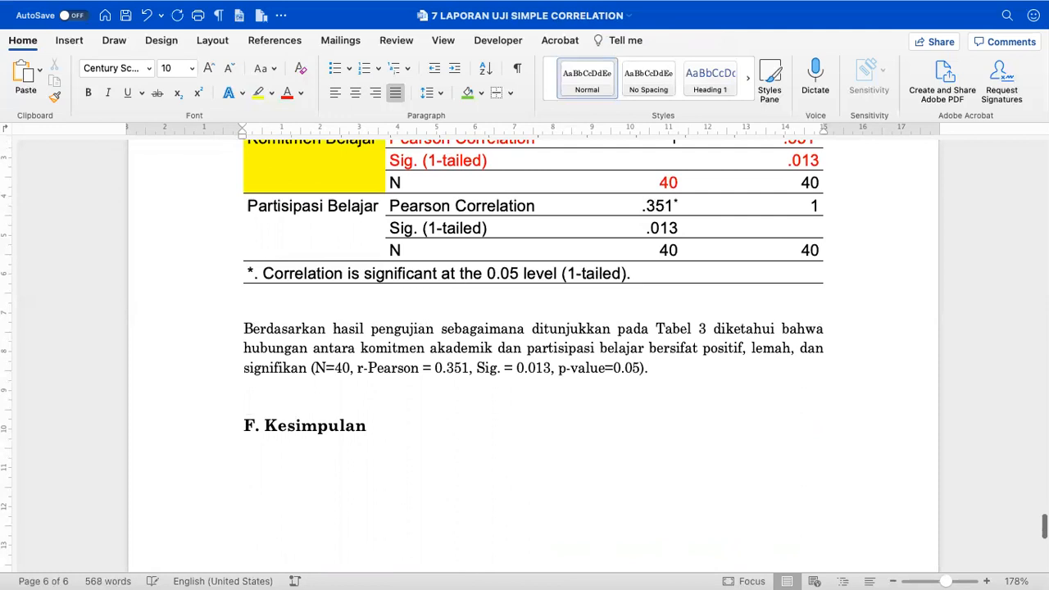
{"action": "scroll", "coordinate": [399, 414], "scroll_direction": "up", "scroll_amount": 1}
{"action": "scroll", "coordinate": [399, 414], "scroll_direction": "up", "scroll_amount": 5}
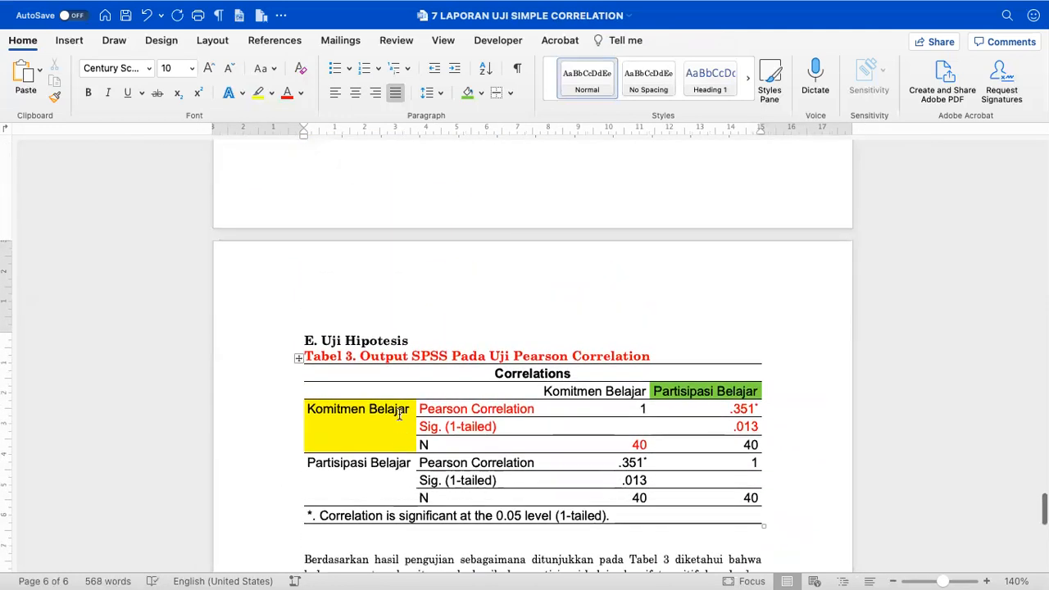
{"action": "scroll", "coordinate": [432, 341], "scroll_direction": "down", "scroll_amount": 2}
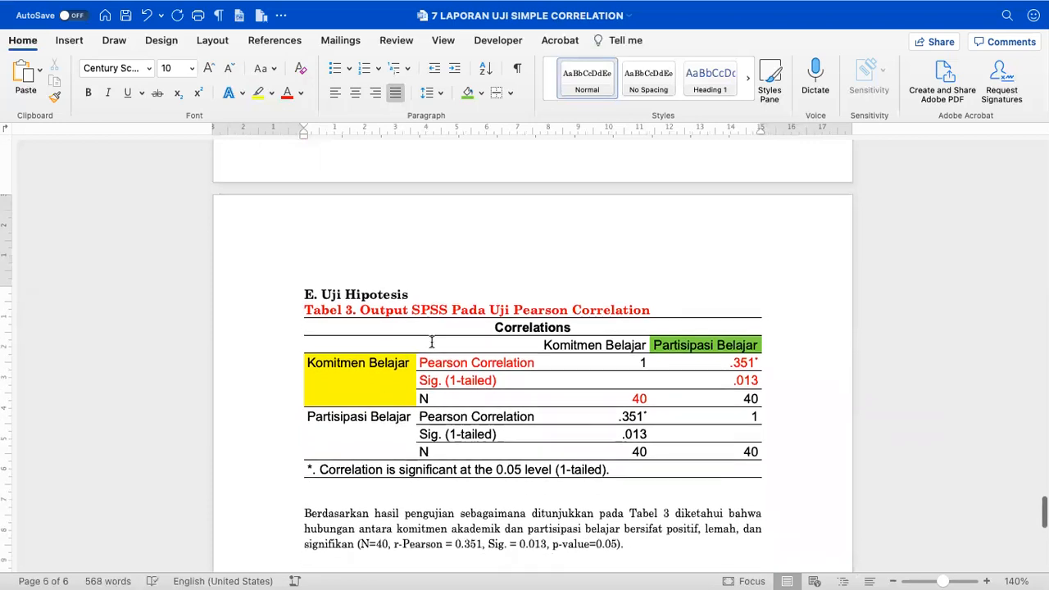
- Under E. Uji Hipotesis, type non-bold 'Berdasarkan hasil pengujian menunjukkan data berdistribusi normal maka uji hipotesis menggunakan'
{"action": "left_click", "coordinate": [421, 293]}
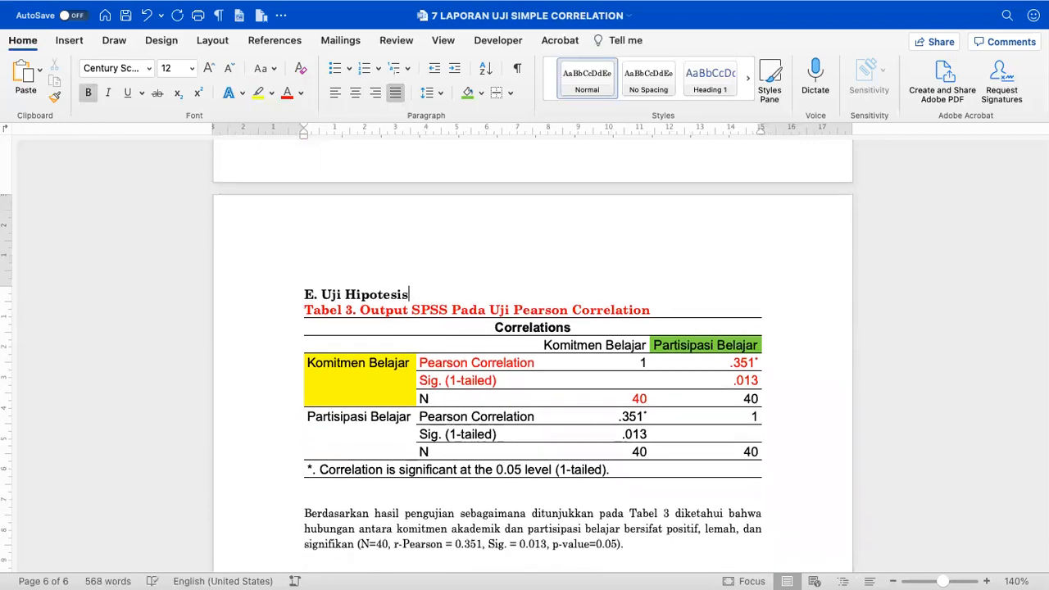
{"action": "key", "text": "Return"}
{"action": "scroll", "coordinate": [421, 292], "scroll_direction": "up", "scroll_amount": 3}
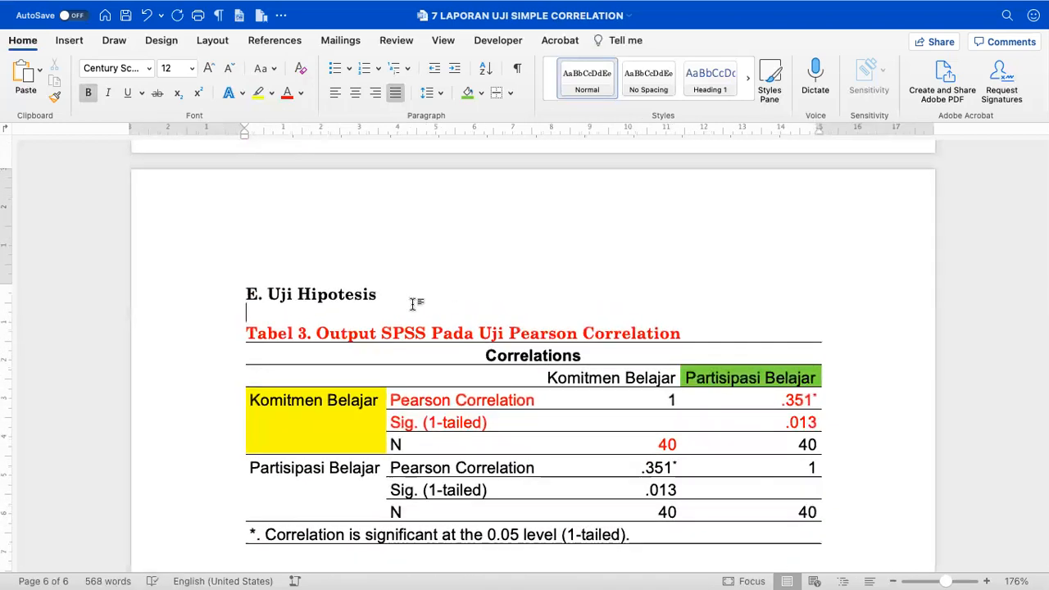
{"action": "key", "text": "super+b"}
{"action": "type", "text": "Ber"}
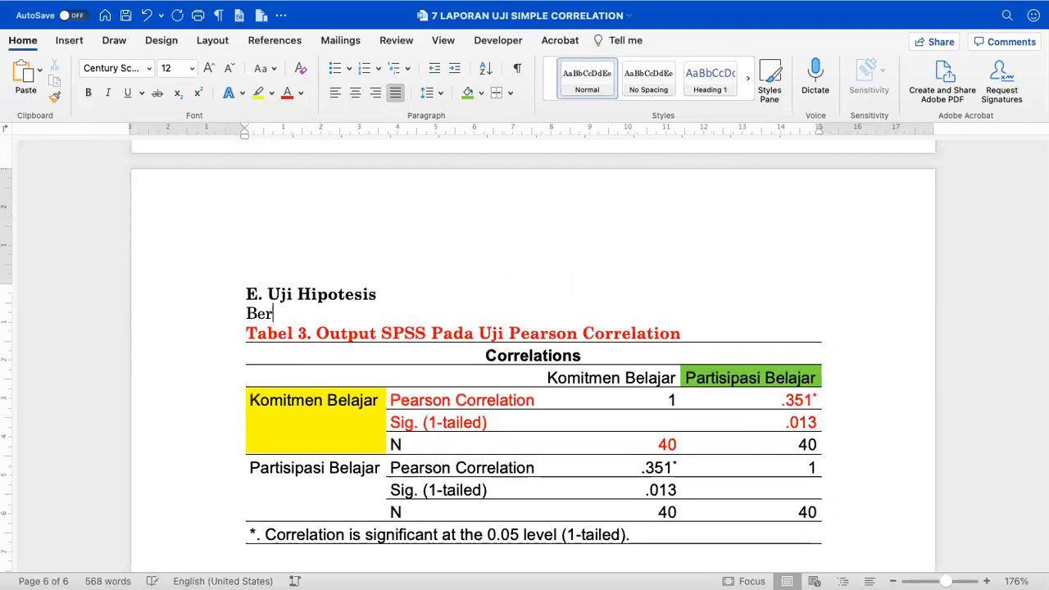
{"action": "type", "text": "dasarkan haso"}
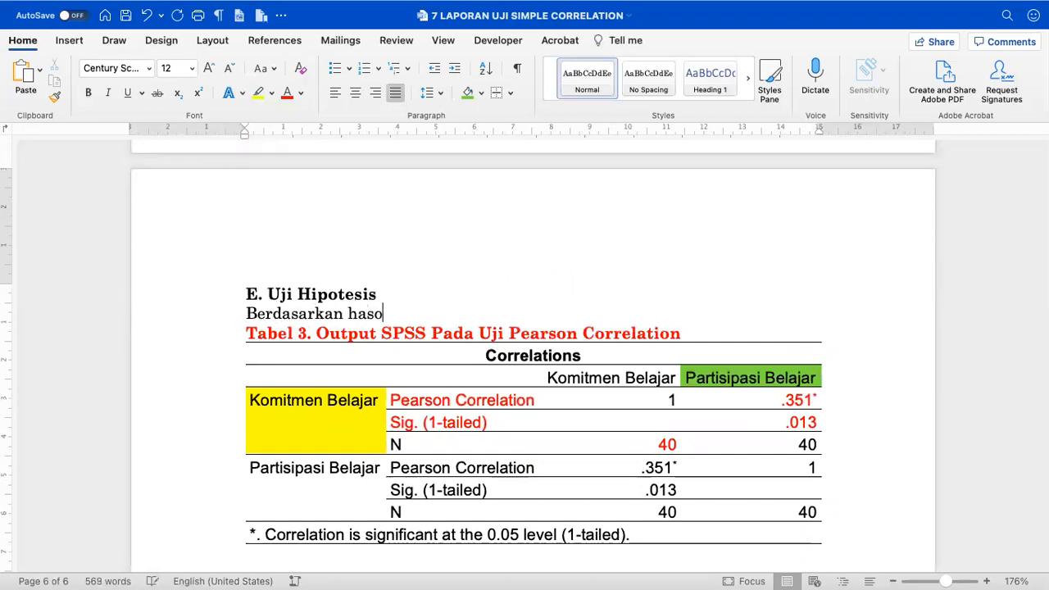
{"action": "key", "text": "BackSpace"}
{"action": "type", "text": "il penguj"}
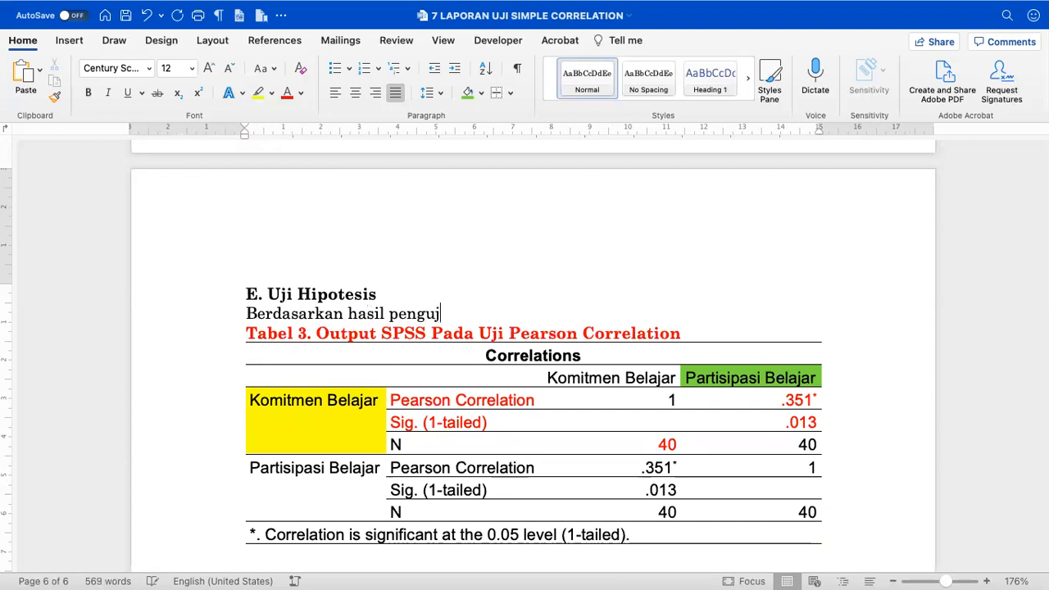
{"action": "type", "text": "ian menunjukkan data tidak"}
{"action": "key", "text": "BackSpace"}
{"action": "key", "text": "BackSpace"}
{"action": "key", "text": "BackSpace"}
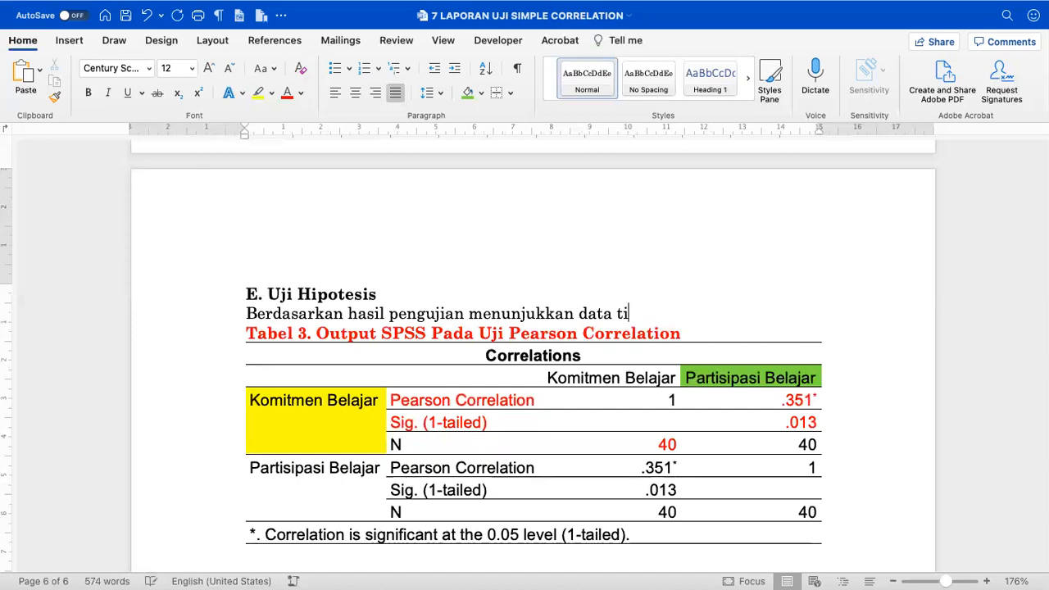
{"action": "type", "text": "rdistribusi tidak normal"}
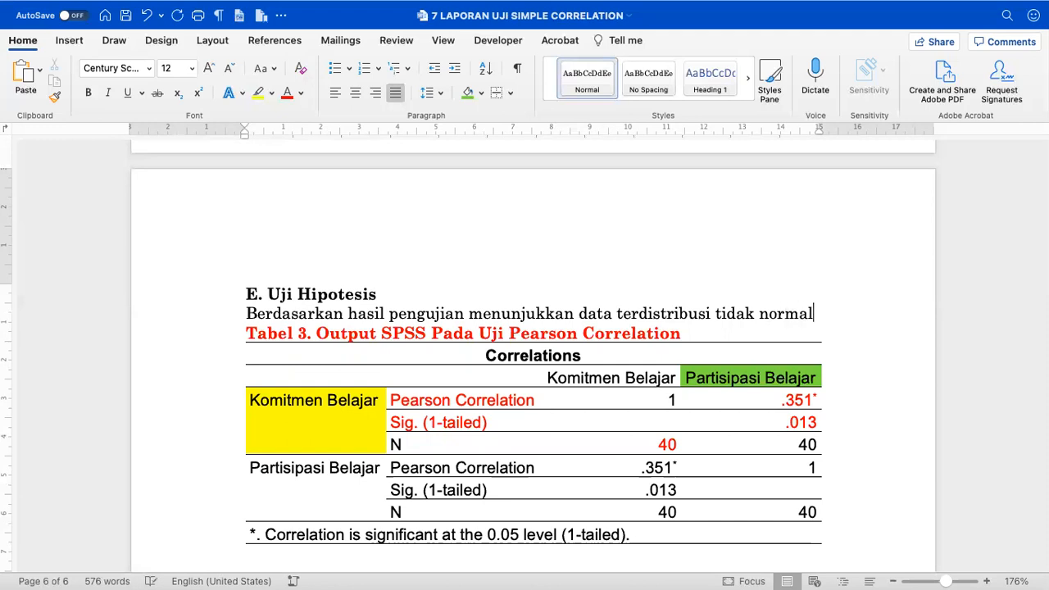
{"action": "type", "text": ", maka uji"}
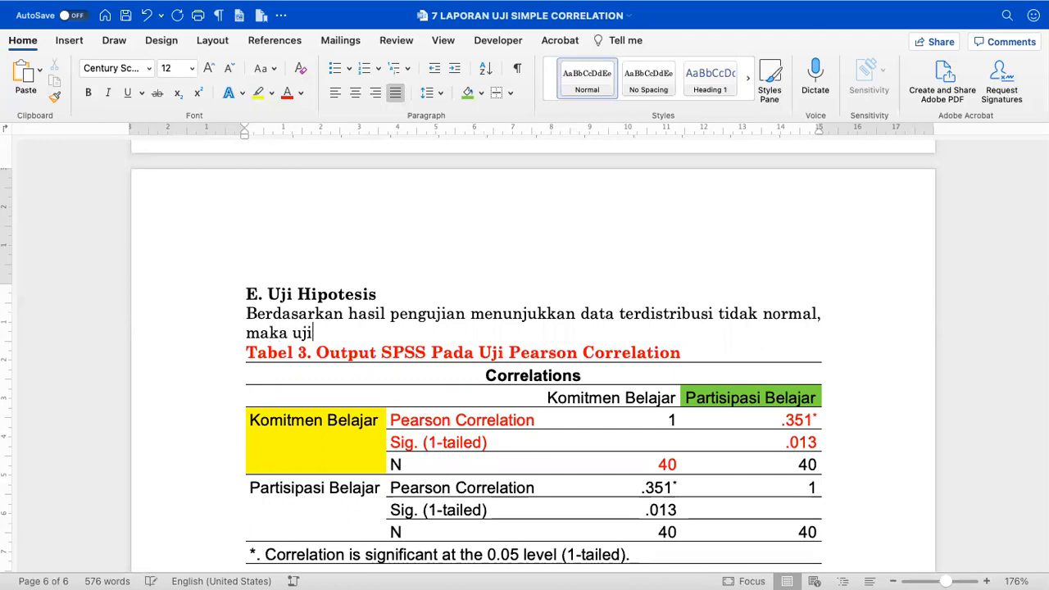
{"action": "type", "text": " hipotesis men"}
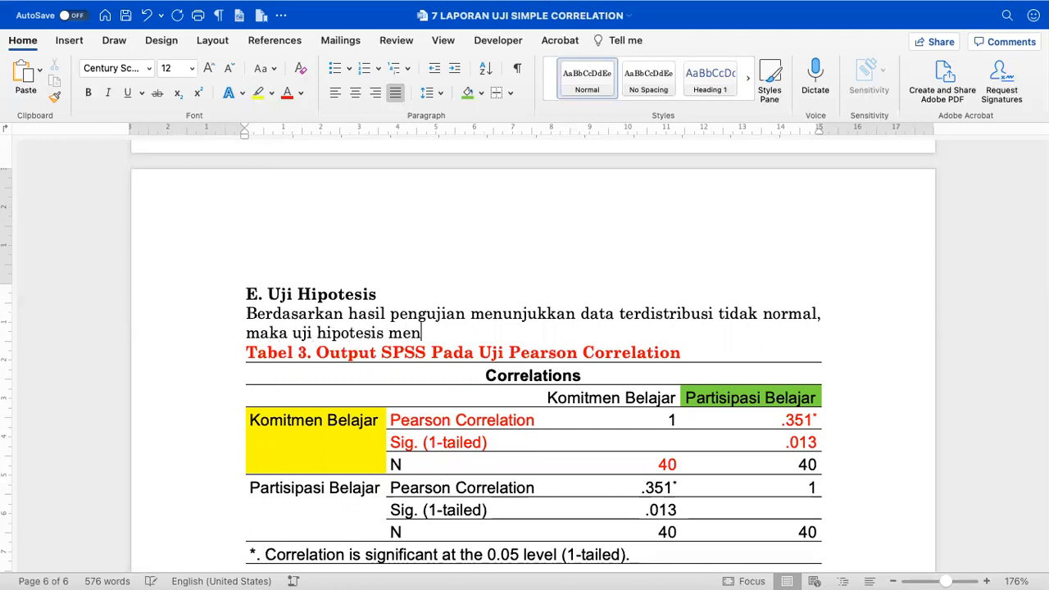
{"action": "type", "text": "ggunakan"}
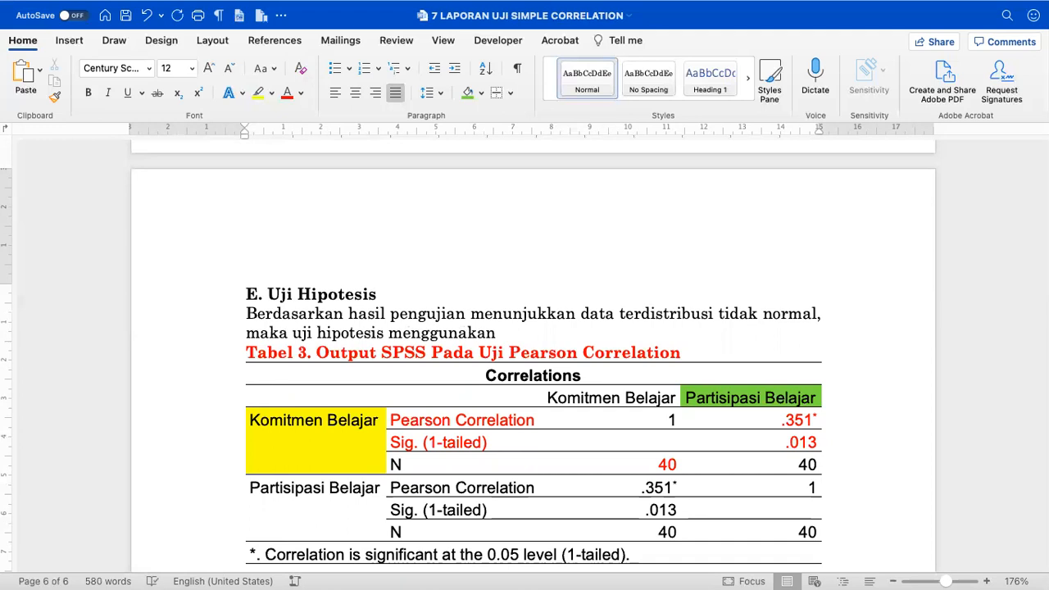
{"action": "double_click", "coordinate": [730, 313]}
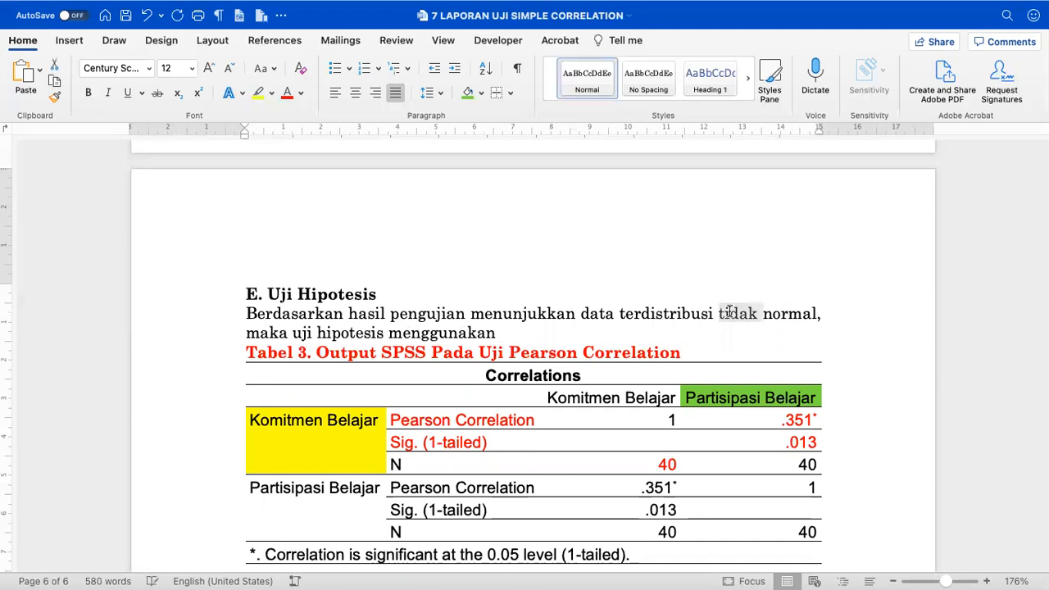
{"action": "key", "text": "BackSpace"}
- Finish the sentence with 'Pearson Correlation. Hasil pengujian ditunjukkan pada Tabel 3.'
{"action": "scroll", "coordinate": [729, 311], "scroll_direction": "up", "scroll_amount": 10}
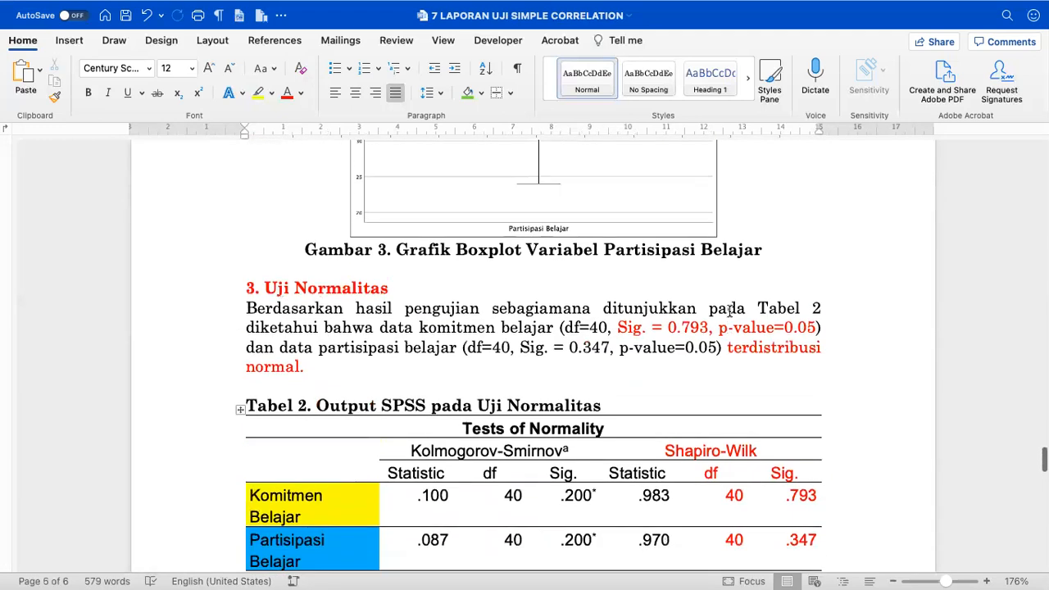
{"action": "scroll", "coordinate": [702, 344], "scroll_direction": "down", "scroll_amount": 4}
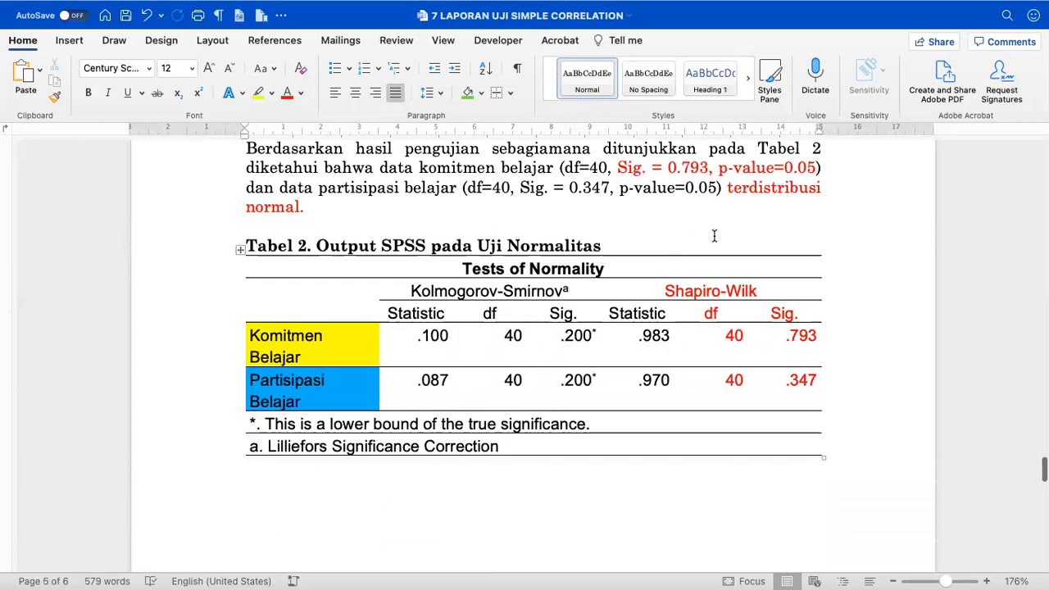
{"action": "scroll", "coordinate": [714, 236], "scroll_direction": "down", "scroll_amount": 12}
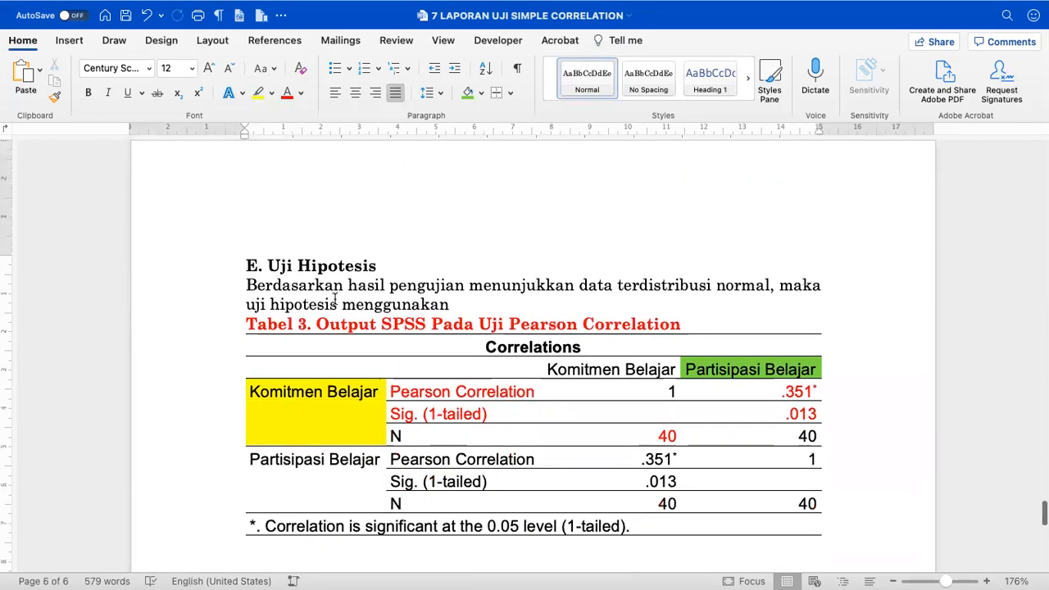
{"action": "left_click", "coordinate": [459, 304]}
{"action": "type", "text": "P"}
{"action": "key", "text": "BackSpace"}
{"action": "key", "text": "BackSpace"}
{"action": "type", "text": "erdas"}
{"action": "key", "text": "BackSpace"}
{"action": "key", "text": "BackSpace"}
{"action": "key", "text": "BackSpace"}
{"action": "type", "text": "arson Correla"}
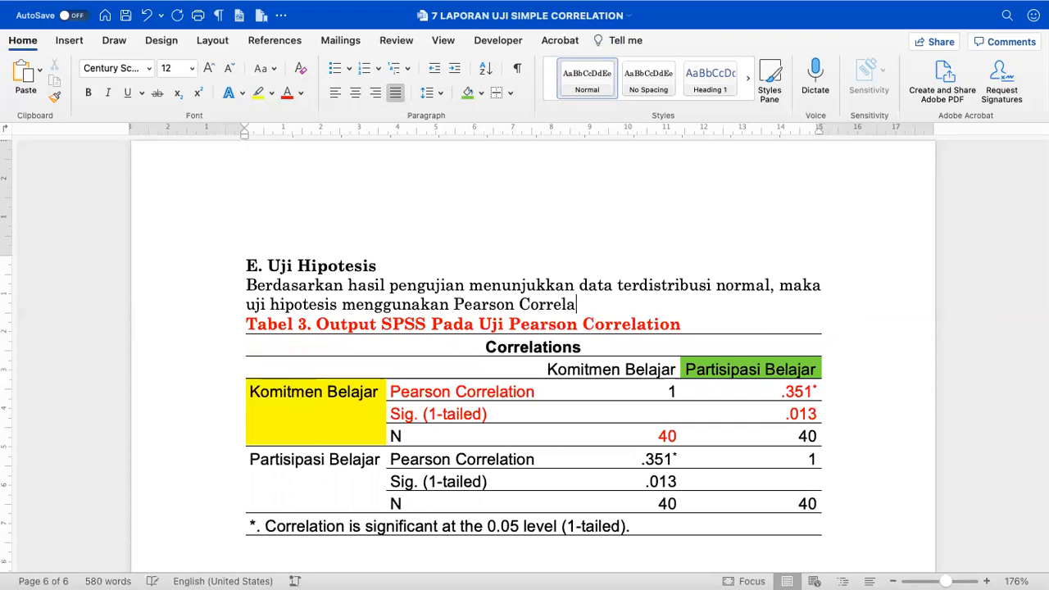
{"action": "type", "text": "tion, sebagaimana"}
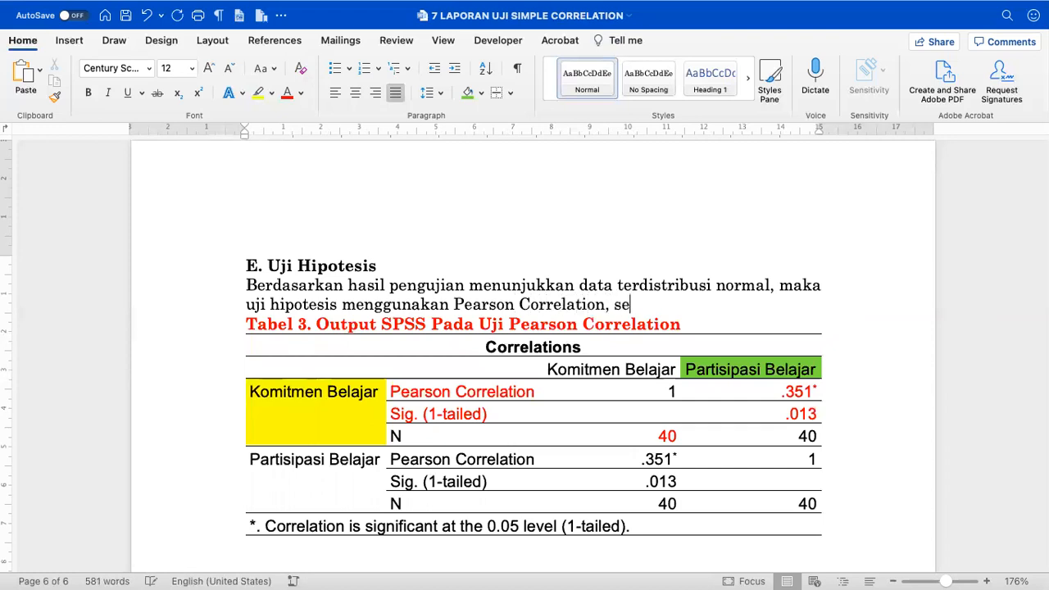
{"action": "key", "text": "BackSpace"}
{"action": "key", "text": "BackSpace"}
{"action": "key", "text": "BackSpace"}
{"action": "key", "text": "BackSpace"}
{"action": "key", "text": "BackSpace"}
{"action": "key", "text": "BackSpace"}
{"action": "key", "text": "BackSpace"}
{"action": "key", "text": "BackSpace"}
{"action": "key", "text": "BackSpace"}
{"action": "key", "text": "BackSpace"}
{"action": "key", "text": "BackSpace"}
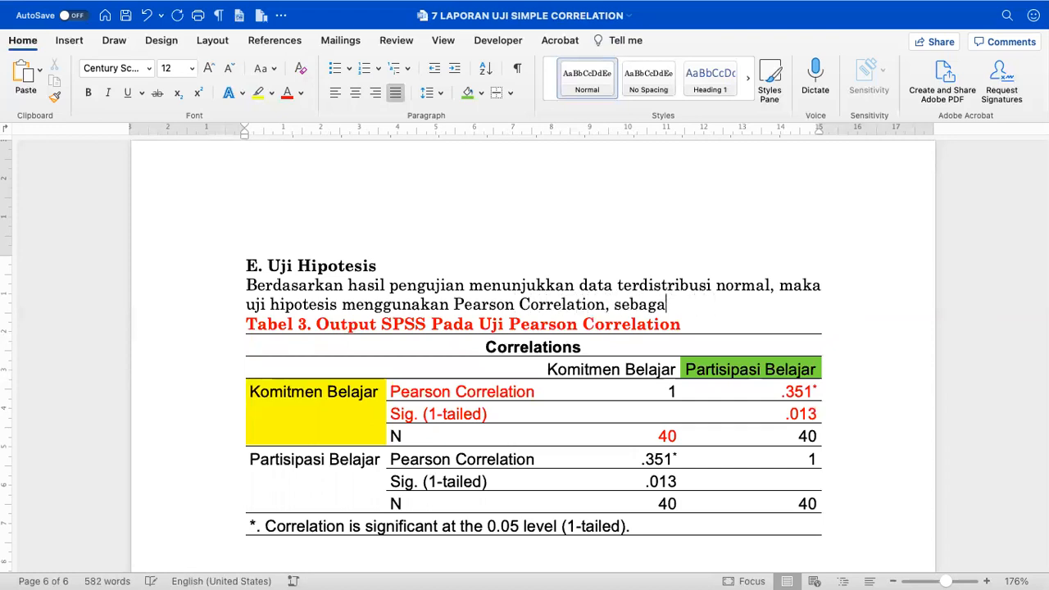
{"action": "type", "text": ". Hasil pengujian ditun"}
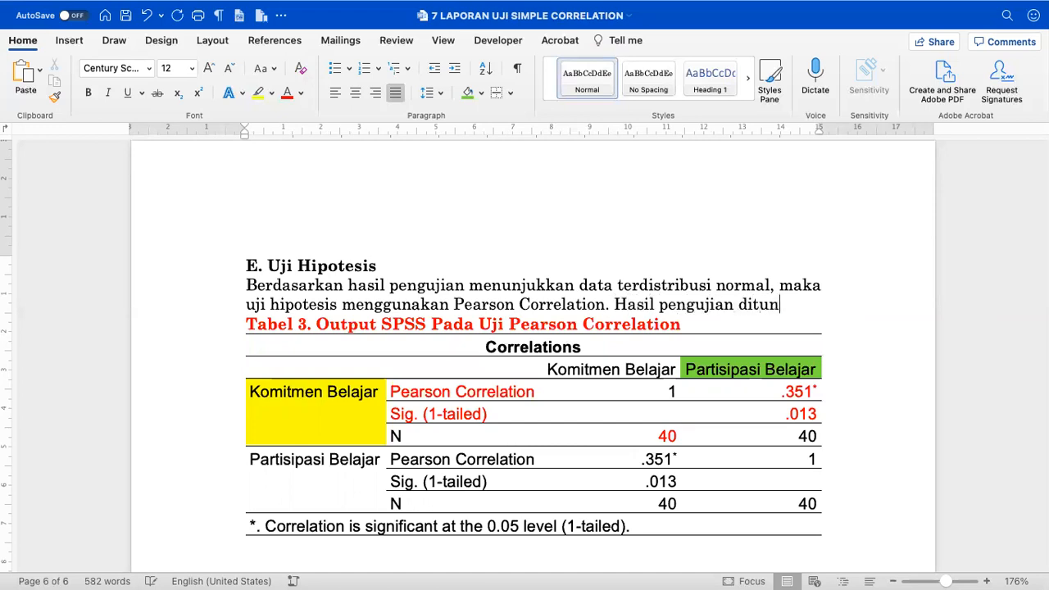
{"action": "type", "text": "jukkan pada T"}
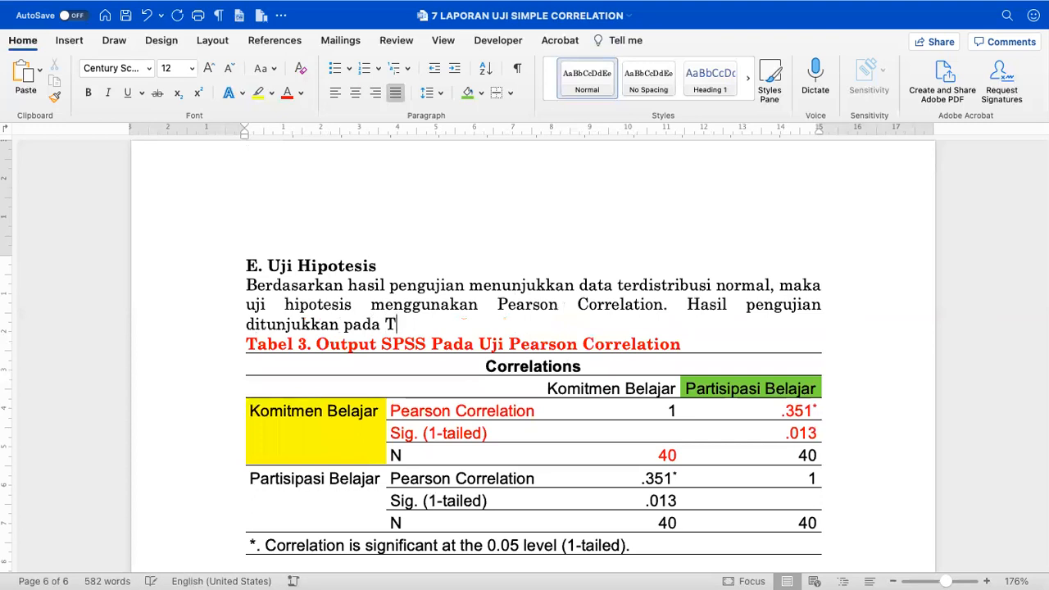
{"action": "type", "text": "abel 3."}
- Remove the extra empty line below the table after the section E sentence
{"action": "key", "text": "Return"}
{"action": "scroll", "coordinate": [533, 369], "scroll_direction": "down", "scroll_amount": 3}
{"action": "left_click_drag", "start_coordinate": [233, 215], "coordinate": [309, 231]}
{"action": "left_click_drag", "start_coordinate": [240, 284], "coordinate": [298, 375]}
{"action": "scroll", "coordinate": [270, 375], "scroll_direction": "down", "scroll_amount": 5}
{"action": "left_click", "coordinate": [308, 354]}
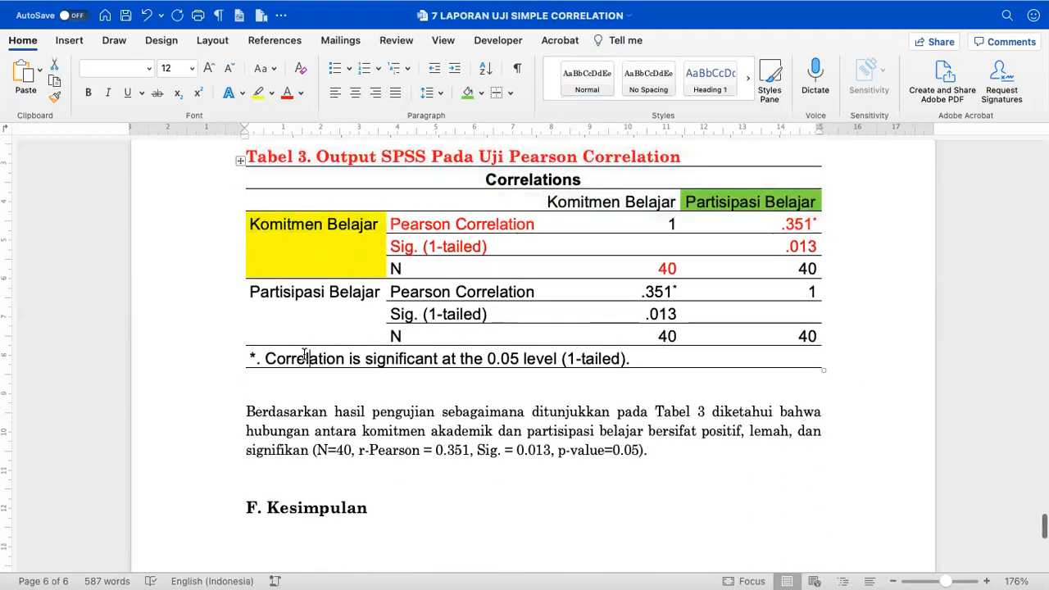
{"action": "left_click", "coordinate": [266, 404]}
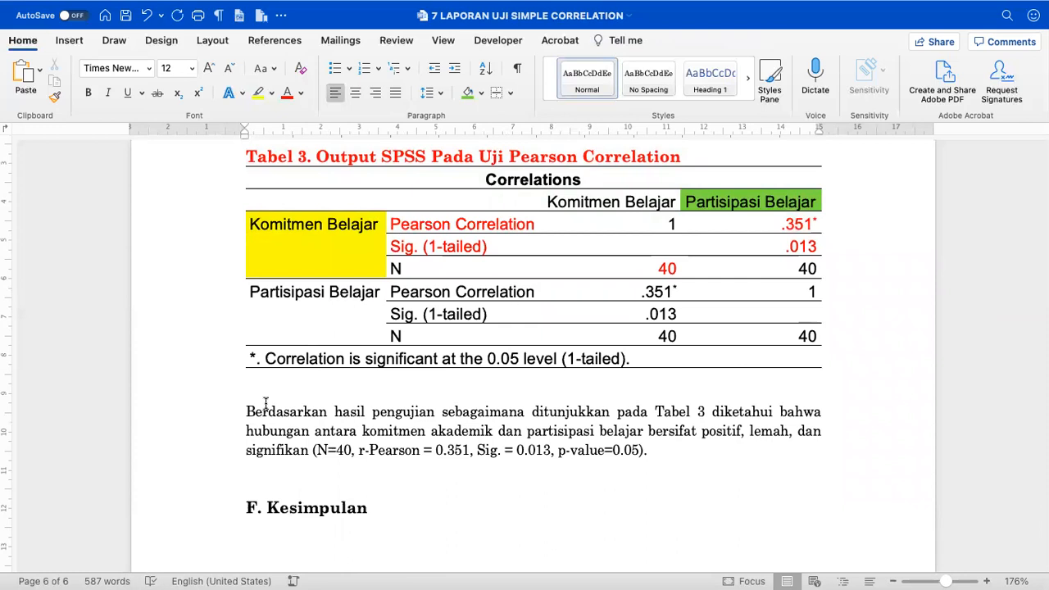
{"action": "key", "text": "BackSpace"}
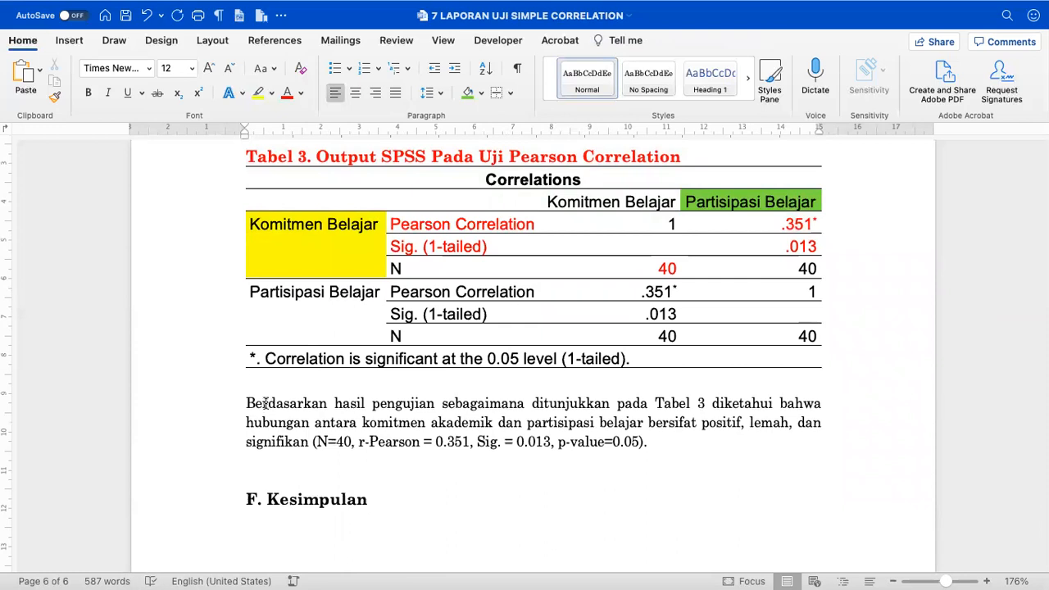
{"action": "scroll", "coordinate": [265, 404], "scroll_direction": "down", "scroll_amount": 3}
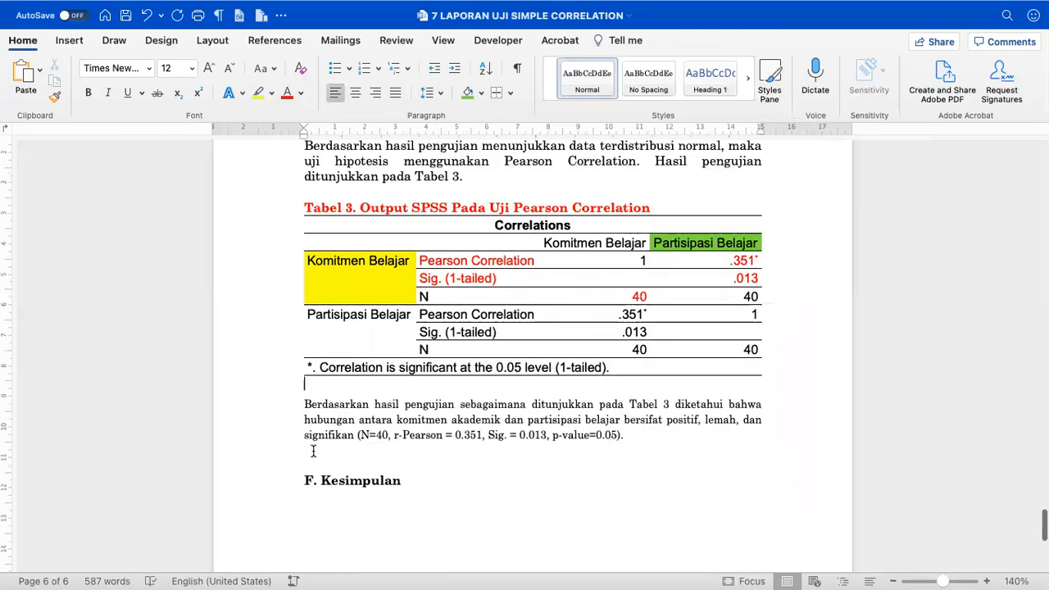
{"action": "scroll", "coordinate": [314, 453], "scroll_direction": "up", "scroll_amount": 3}
{"action": "scroll", "coordinate": [313, 453], "scroll_direction": "down", "scroll_amount": 1}
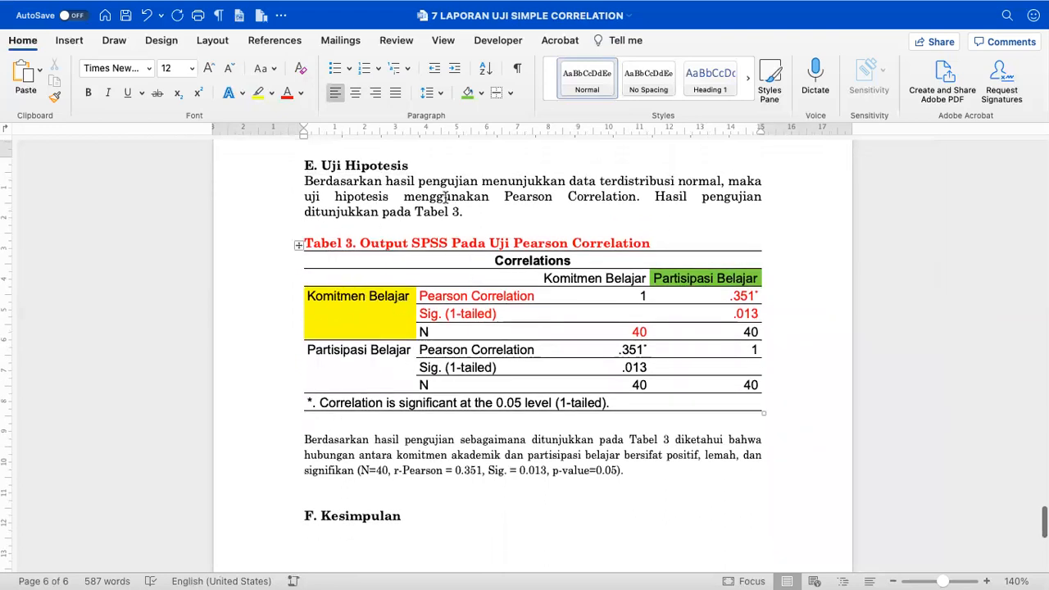
{"action": "left_click_drag", "start_coordinate": [507, 198], "coordinate": [637, 198]}
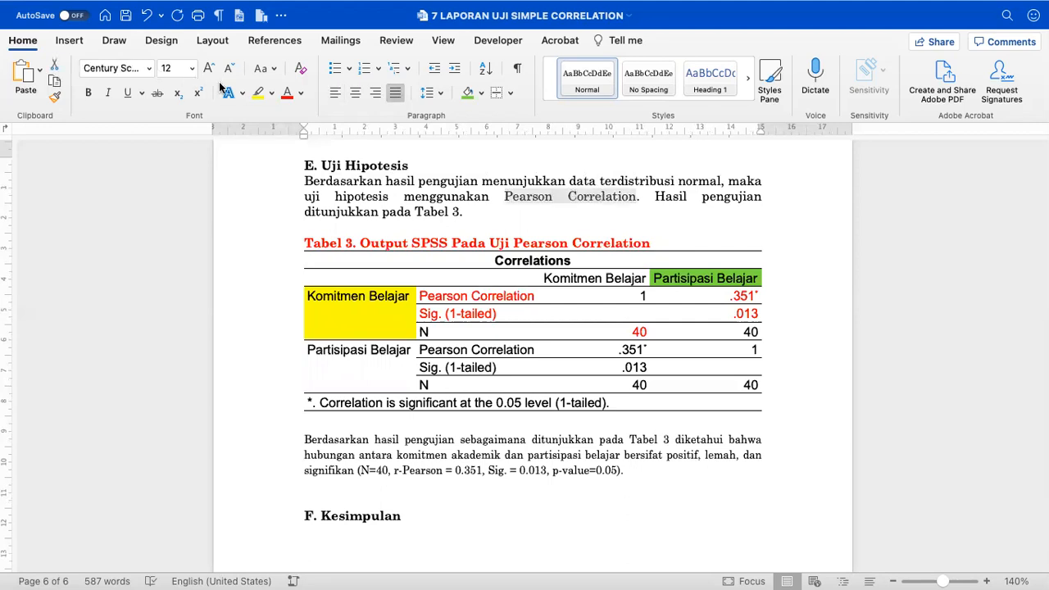
{"action": "left_click", "coordinate": [341, 493]}
{"action": "scroll", "coordinate": [344, 494], "scroll_direction": "up", "scroll_amount": 5}
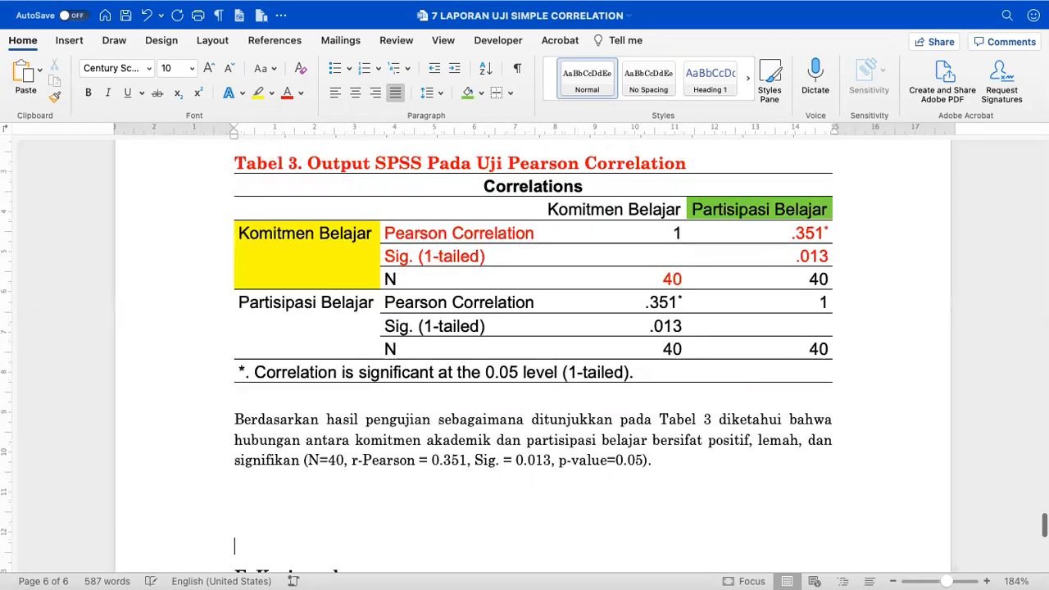
{"action": "scroll", "coordinate": [312, 394], "scroll_direction": "down", "scroll_amount": 3}
- Below the interpretation paragraph, type 'CONTOH: KALAU DATANYA TIDAK NORMAL --> SPEARMAN CORRELATION'
{"action": "left_click", "coordinate": [306, 373]}
{"action": "key", "text": "Return"}
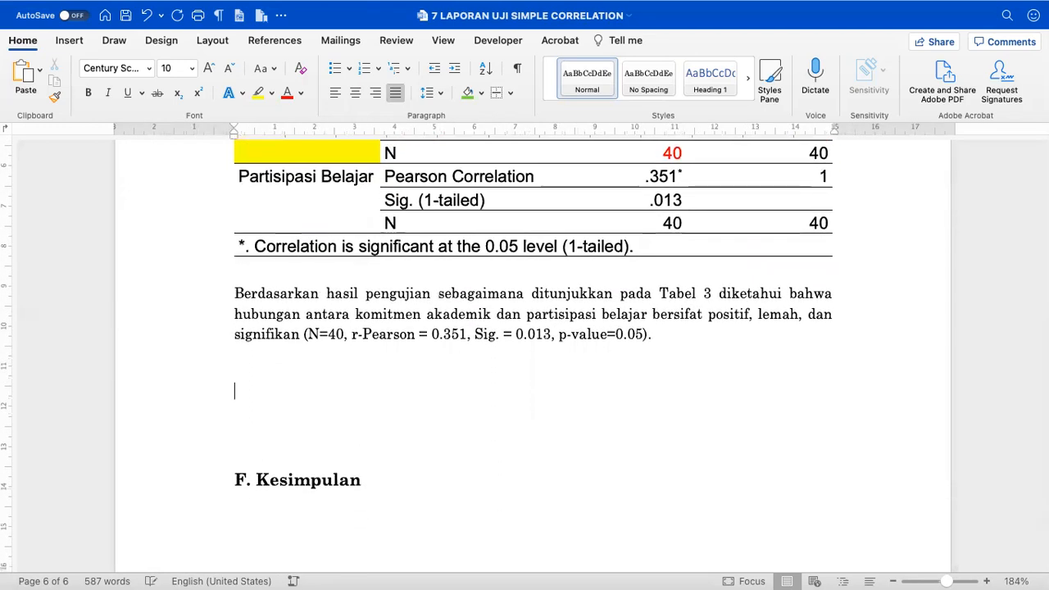
{"action": "type", "text": "P"}
{"action": "key", "text": "BackSpace"}
{"action": "type", "text": "CONT"}
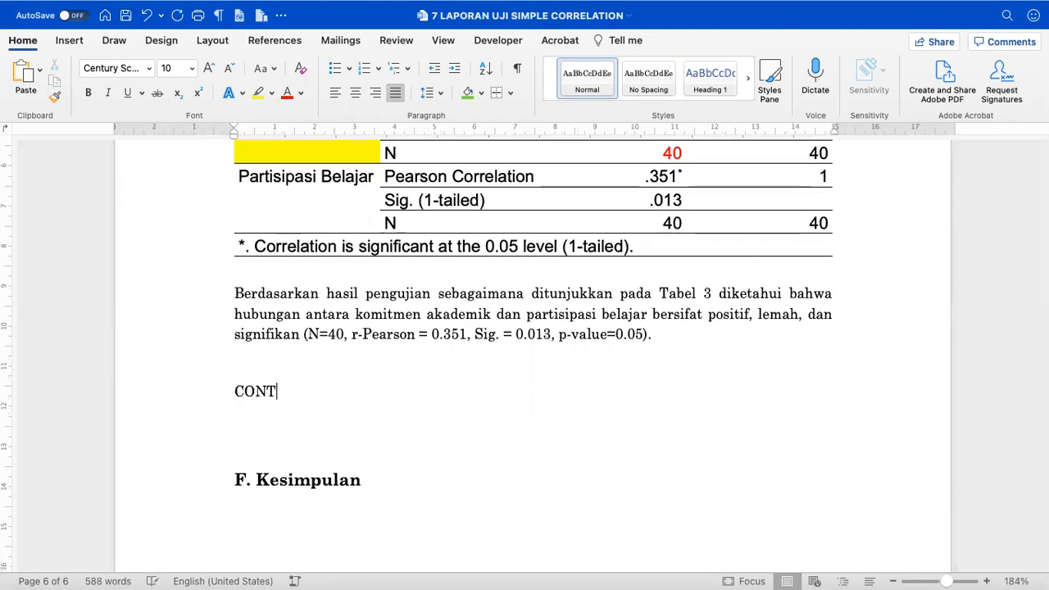
{"action": "type", "text": "OH: KATA"}
{"action": "key", "text": "BackSpace"}
{"action": "key", "text": "BackSpace"}
{"action": "type", "text": "LAU "}
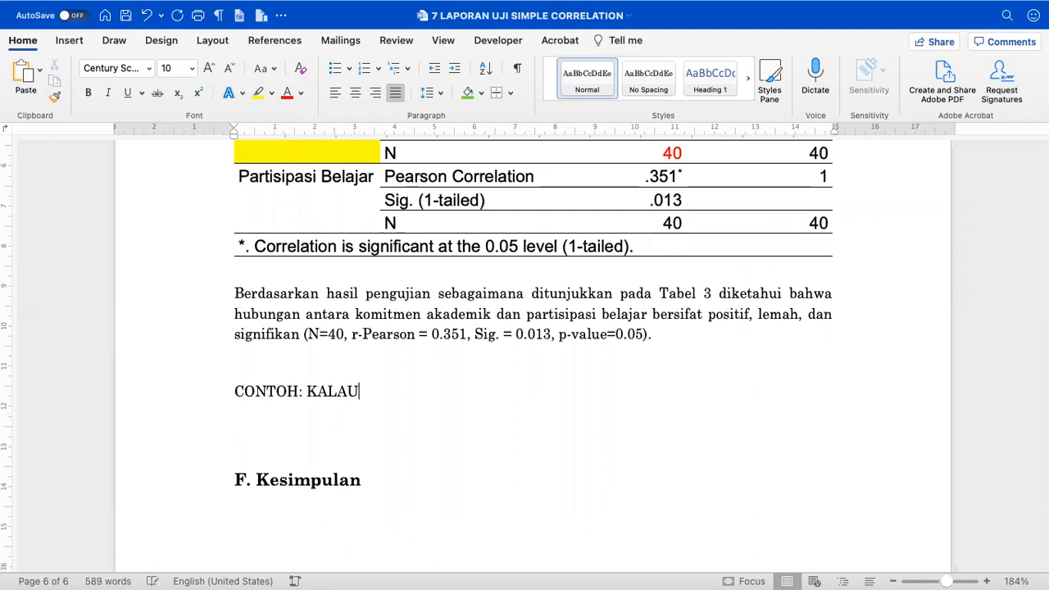
{"action": "type", "text": "DATANYA TIDAK NO"}
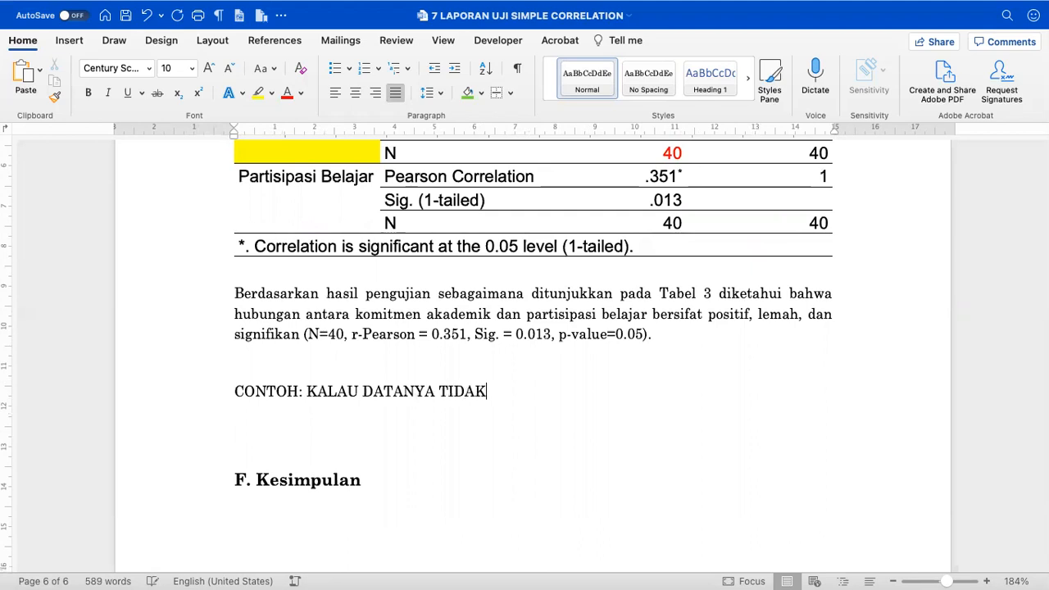
{"action": "type", "text": "RMAL "}
{"action": "type", "text": "--> SPEARMAN CO"}
{"action": "type", "text": "RRELATION"}
- Start a new line after the example, then bring the Data Uji Simple Correlation dataset forward in SPSS
{"action": "key", "text": "Return"}
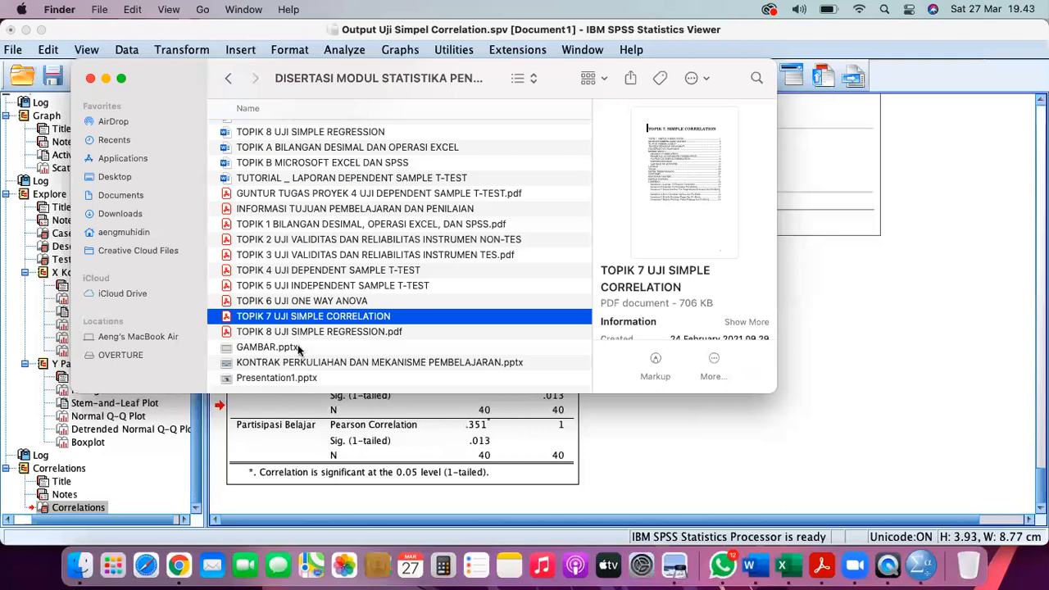
{"action": "left_click", "coordinate": [90, 79]}
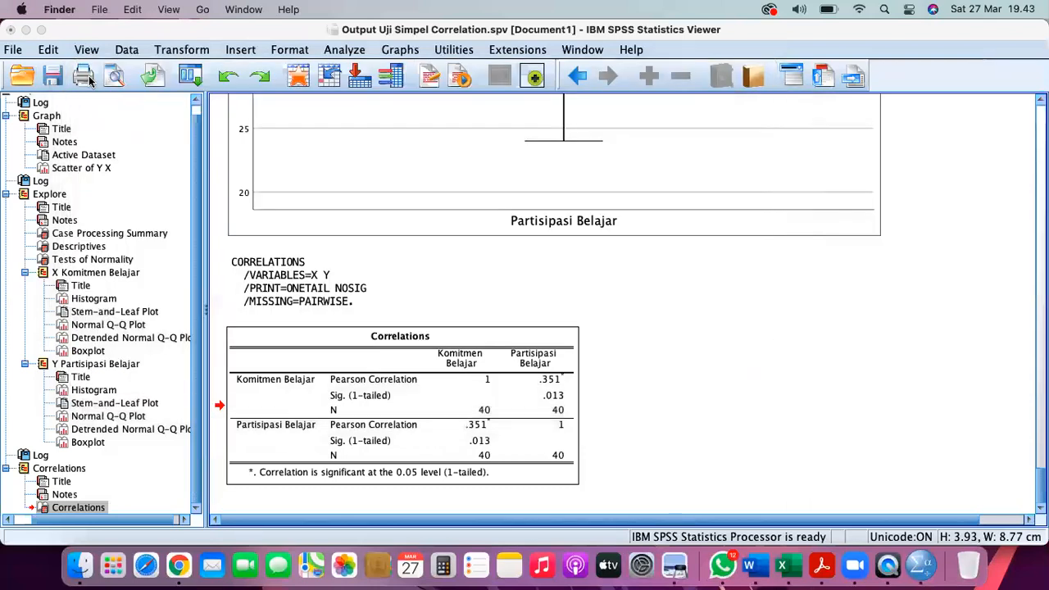
{"action": "left_click", "coordinate": [583, 50]}
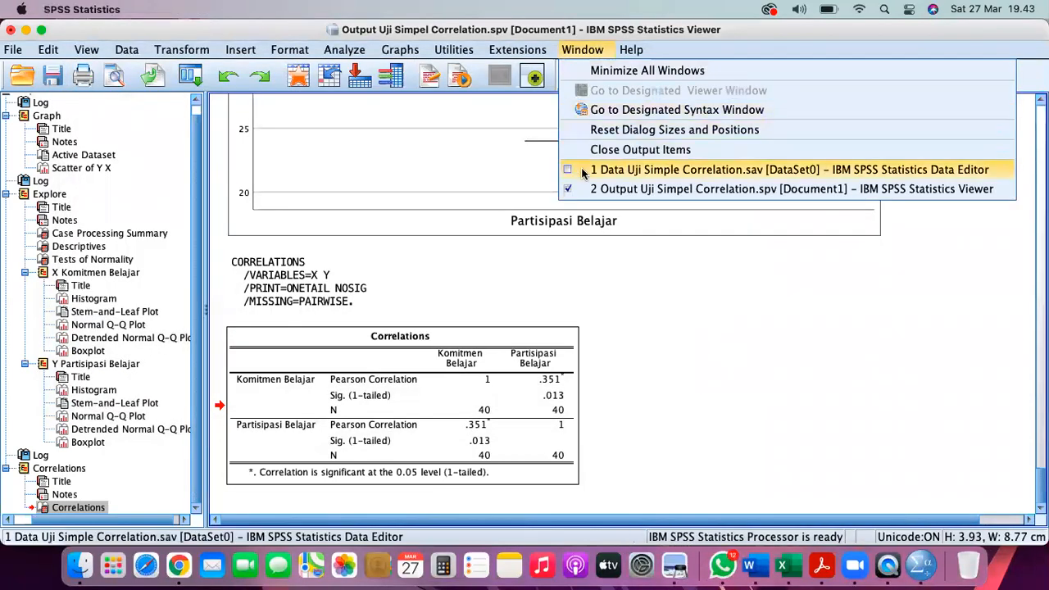
{"action": "left_click", "coordinate": [582, 170]}
- Run a bivariate correlation on X and Y using Spearman instead of Pearson
{"action": "left_click", "coordinate": [246, 50]}
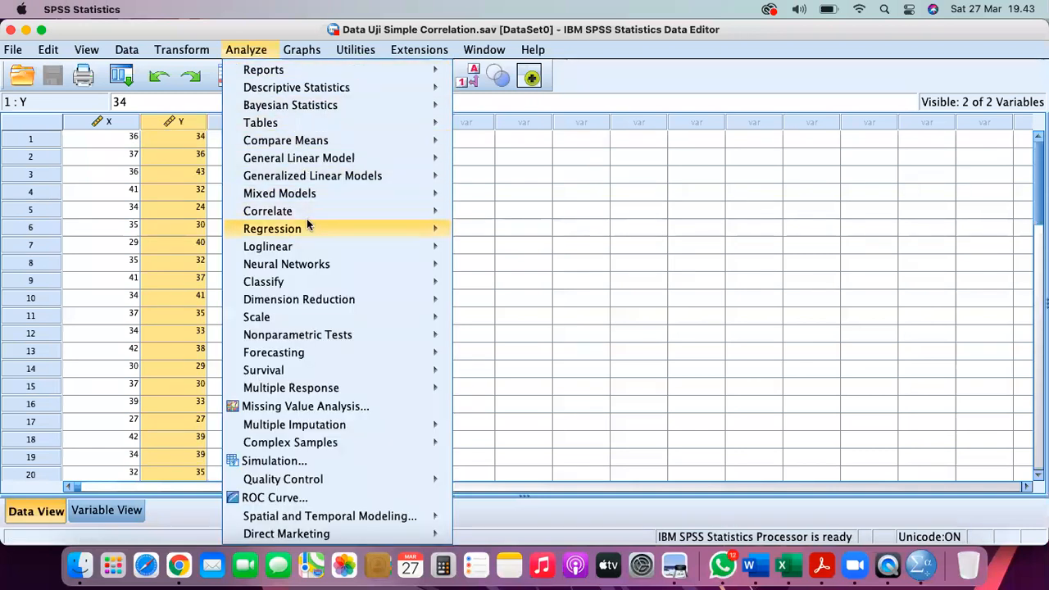
{"action": "mouse_move", "coordinate": [309, 209]}
{"action": "left_click", "coordinate": [479, 215]}
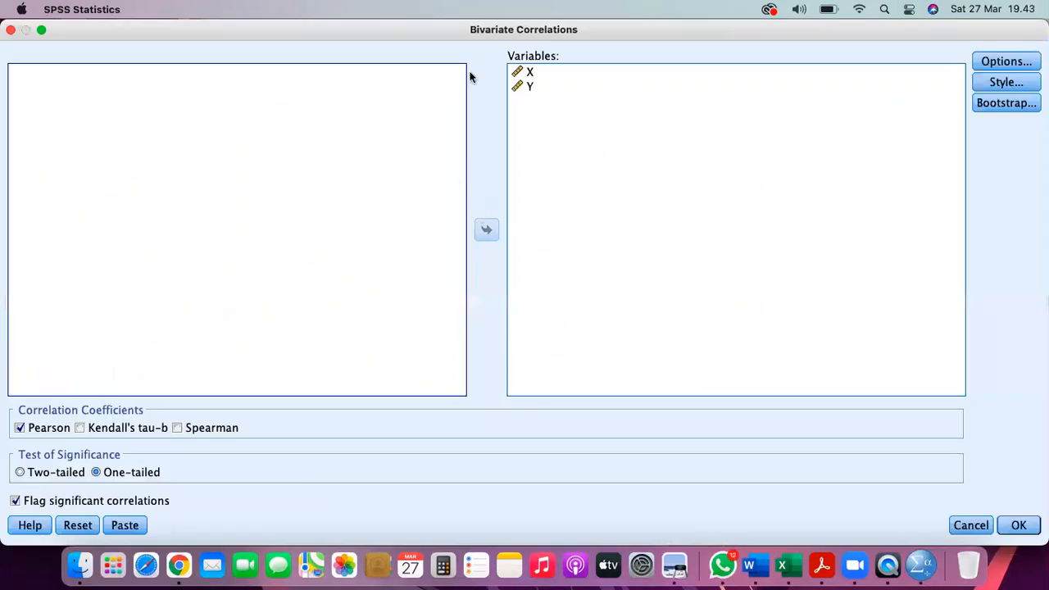
{"action": "left_click", "coordinate": [530, 73]}
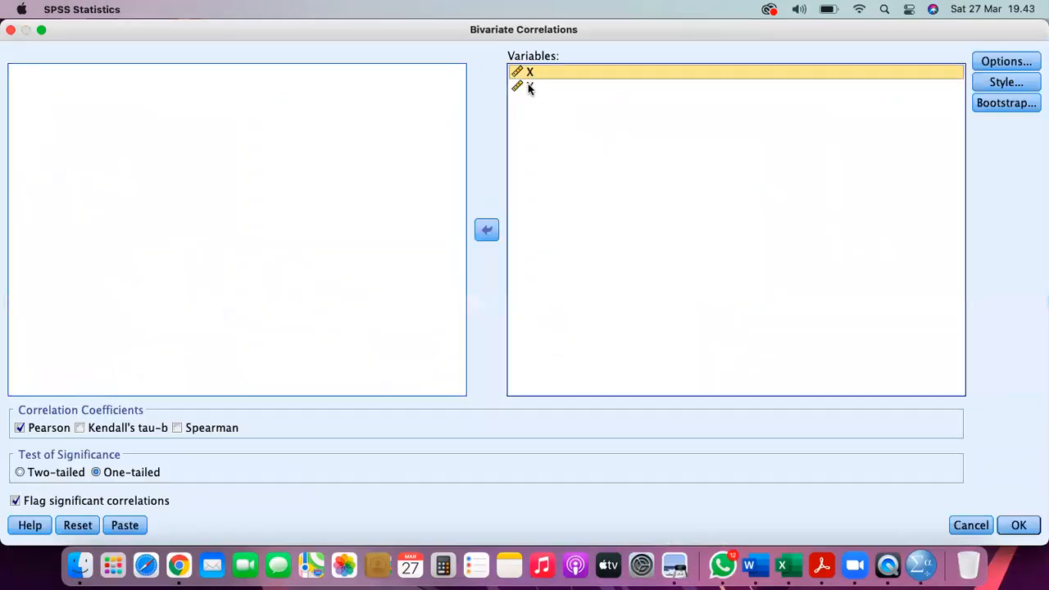
{"action": "left_click", "coordinate": [530, 86], "text": "shift"}
{"action": "left_click", "coordinate": [486, 230]}
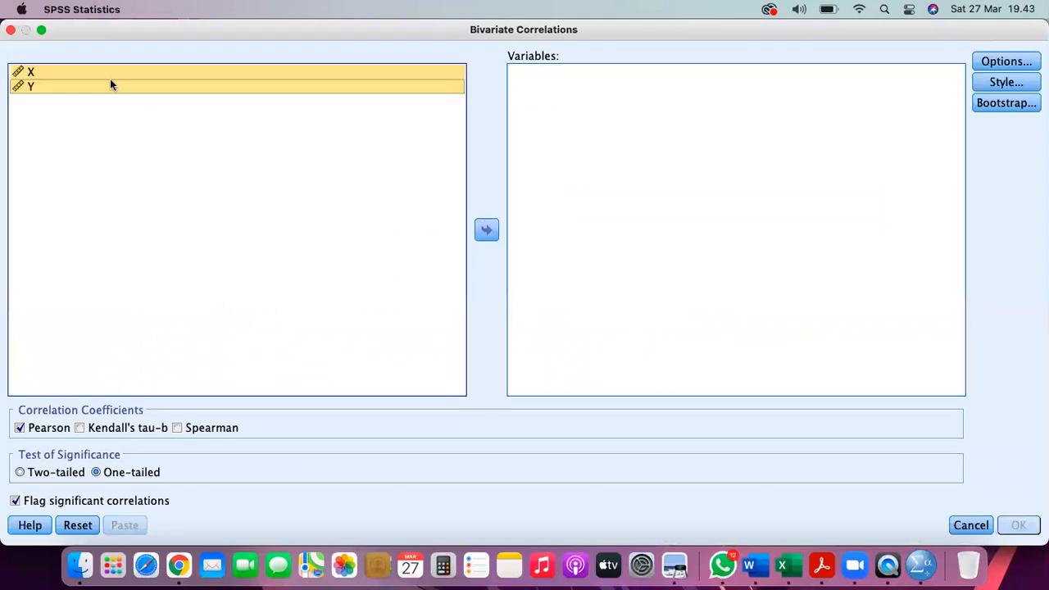
{"action": "left_click", "coordinate": [487, 231]}
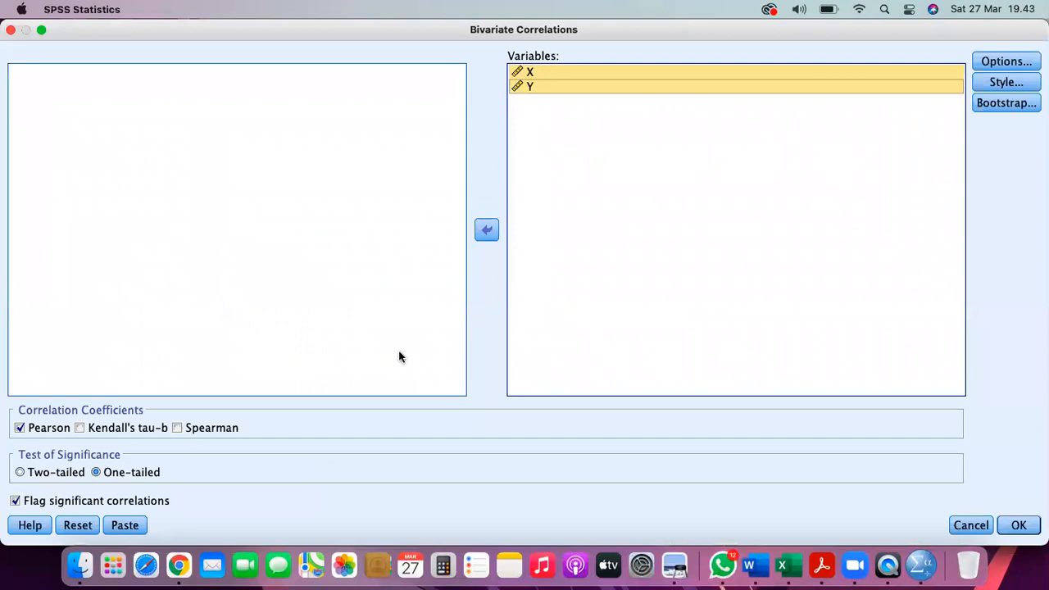
{"action": "left_click", "coordinate": [204, 430]}
{"action": "left_click", "coordinate": [47, 433]}
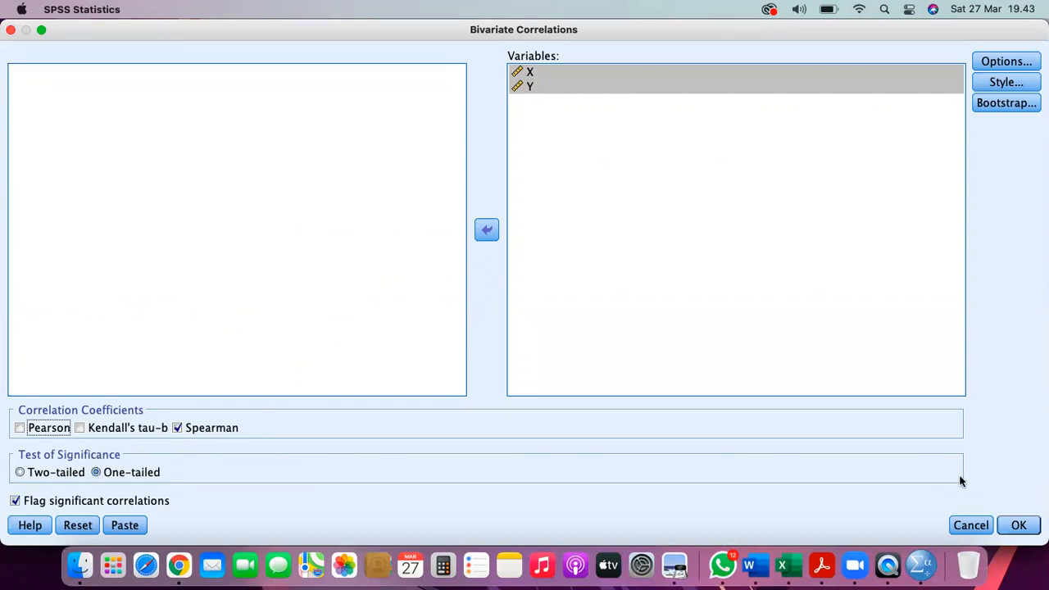
{"action": "left_click", "coordinate": [1013, 527]}
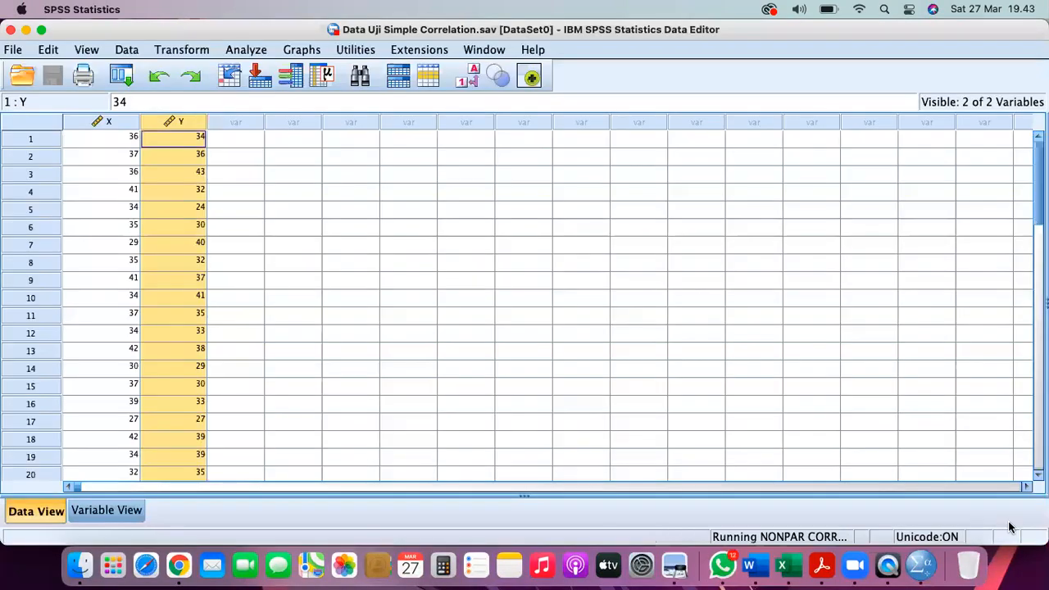
- Copy the Spearman's rho Correlations table from the Nonparametric Correlations output
{"action": "left_click", "coordinate": [486, 49]}
{"action": "left_click", "coordinate": [510, 187]}
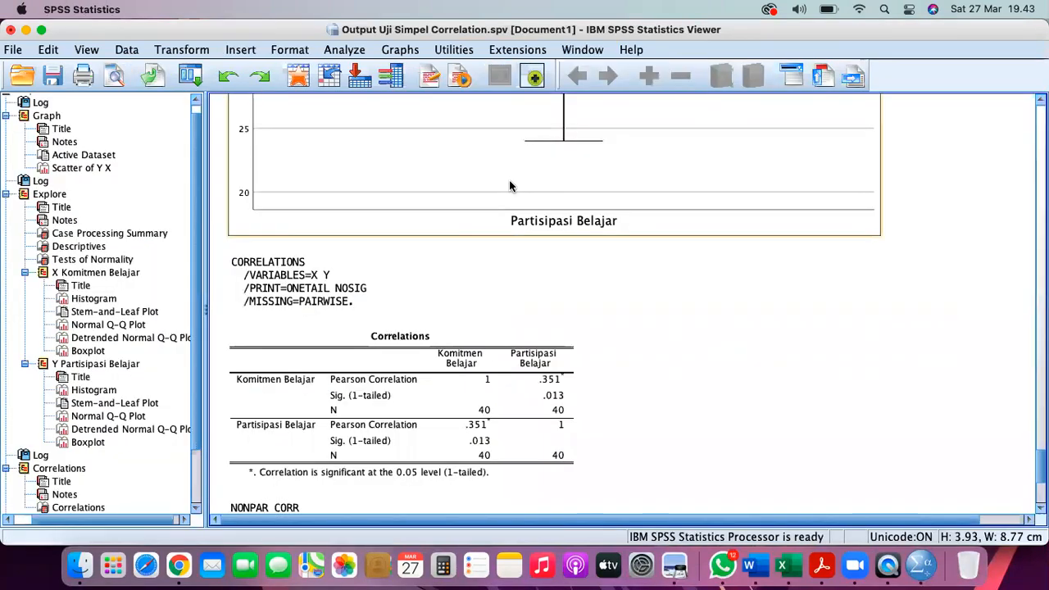
{"action": "scroll", "coordinate": [58, 469], "scroll_direction": "down", "scroll_amount": 2}
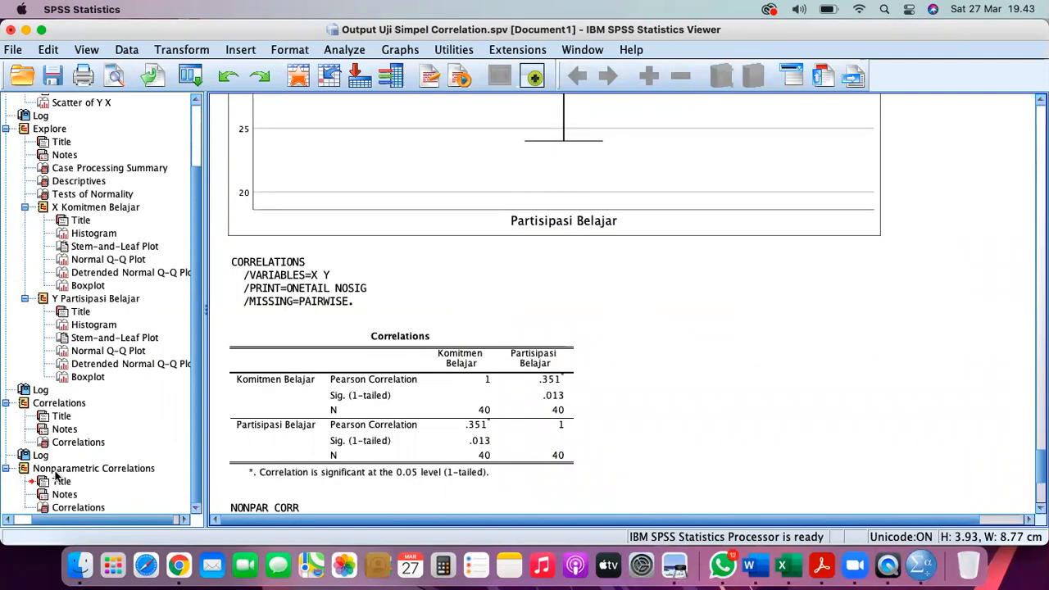
{"action": "left_click", "coordinate": [57, 469]}
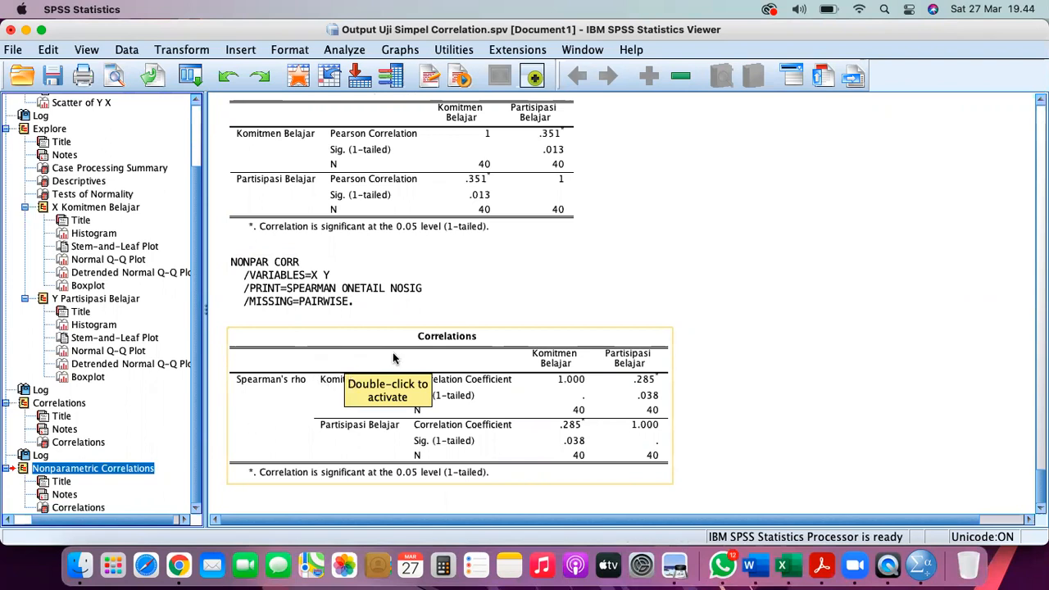
{"action": "right_click", "coordinate": [290, 352]}
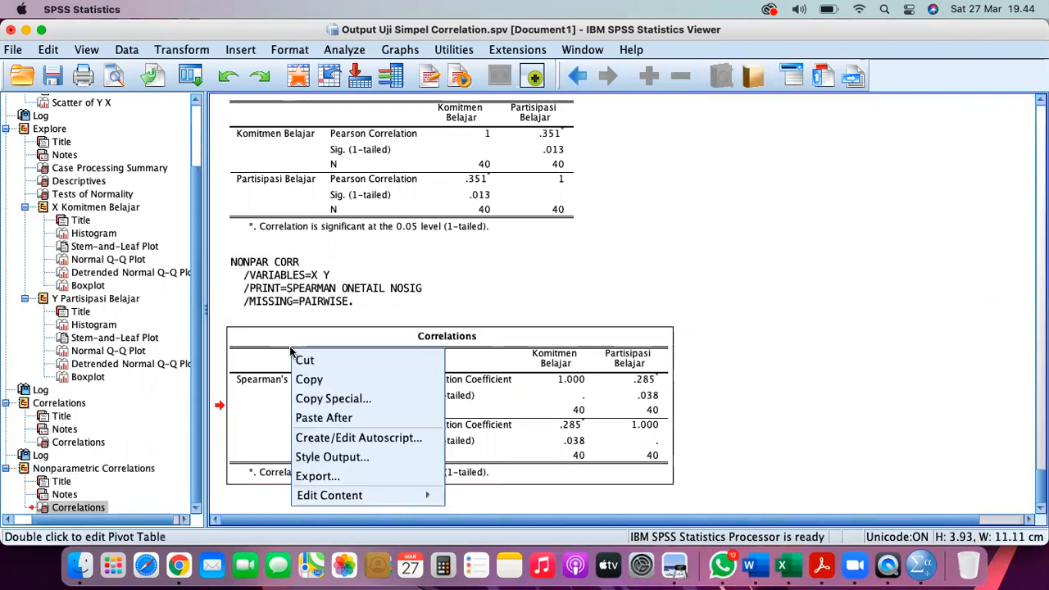
{"action": "left_click", "coordinate": [300, 379]}
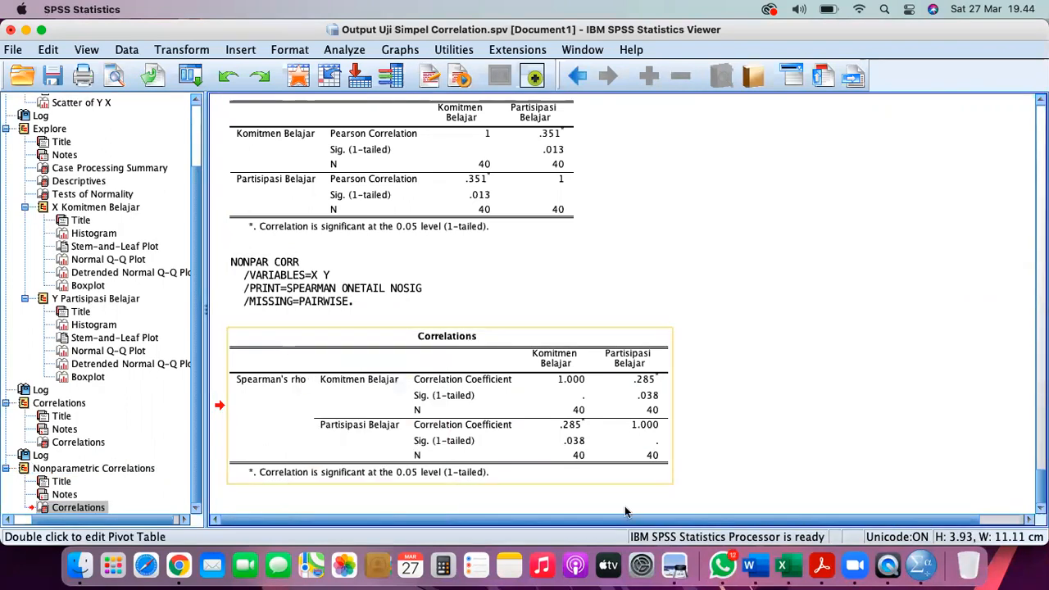
{"action": "left_click", "coordinate": [752, 564]}
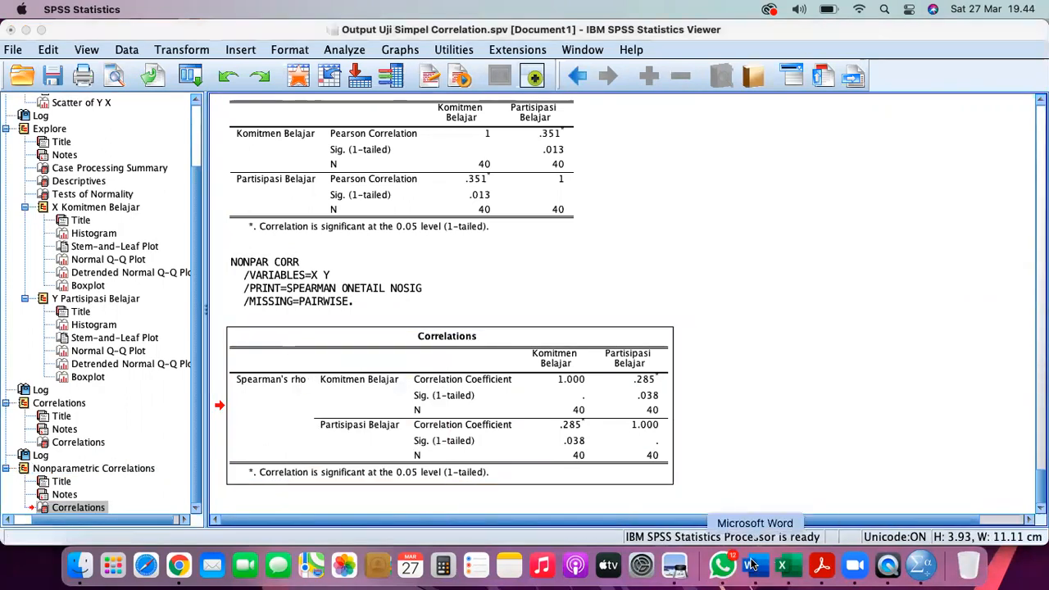
- Paste the Spearman correlations table below the example line
{"action": "left_click", "coordinate": [516, 405]}
{"action": "key", "text": "Return"}
{"action": "key", "text": "Return"}
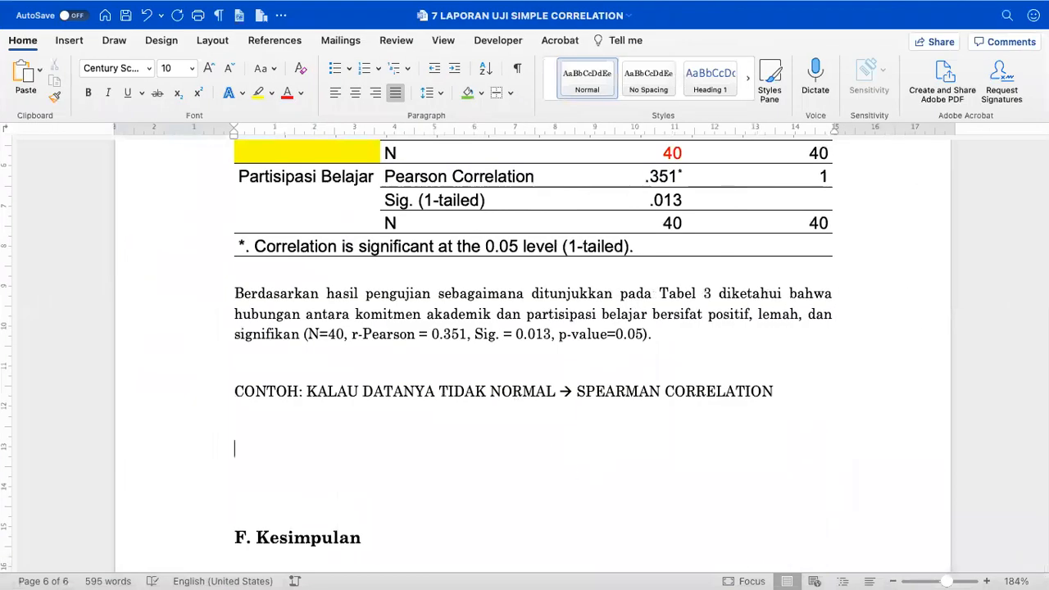
{"action": "scroll", "coordinate": [516, 405], "scroll_direction": "down", "scroll_amount": 5}
{"action": "key", "text": "super+v"}
- Caption it 'Tabel 3. Output SPSS Pada Uji Spearman Correlation' and remove the blank lines above
{"action": "scroll", "coordinate": [442, 315], "scroll_direction": "up", "scroll_amount": 15}
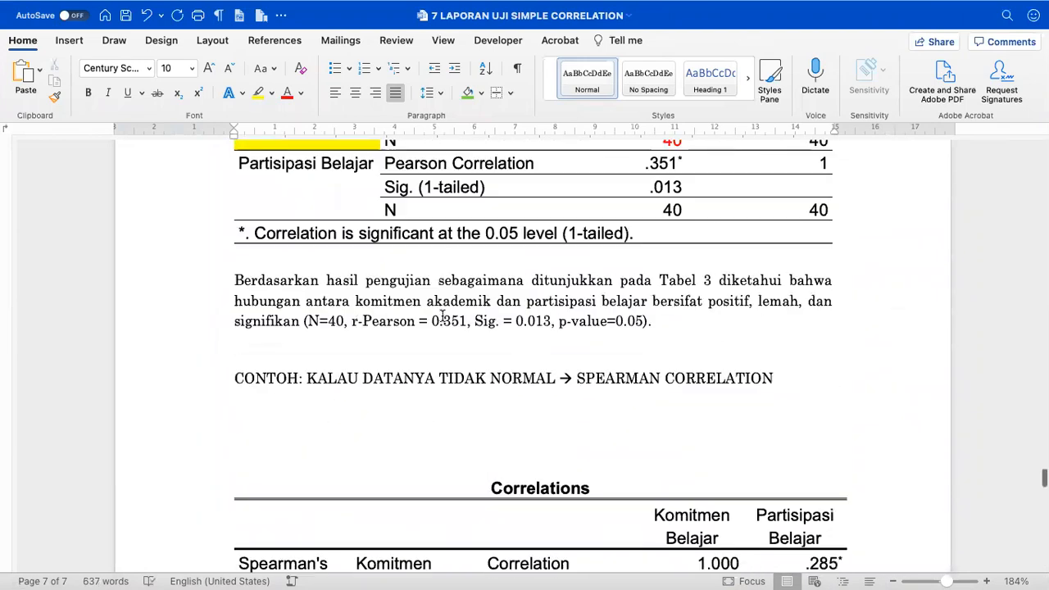
{"action": "left_click", "coordinate": [197, 318]}
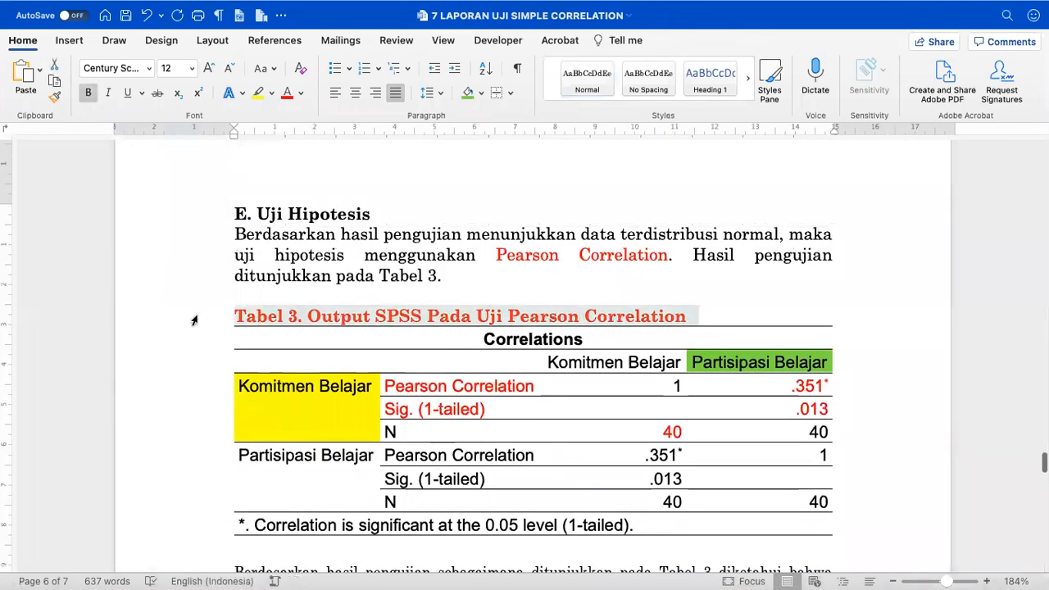
{"action": "scroll", "coordinate": [276, 332], "scroll_direction": "down", "scroll_amount": 5}
{"action": "left_click", "coordinate": [268, 344]}
{"action": "key", "text": "super+v"}
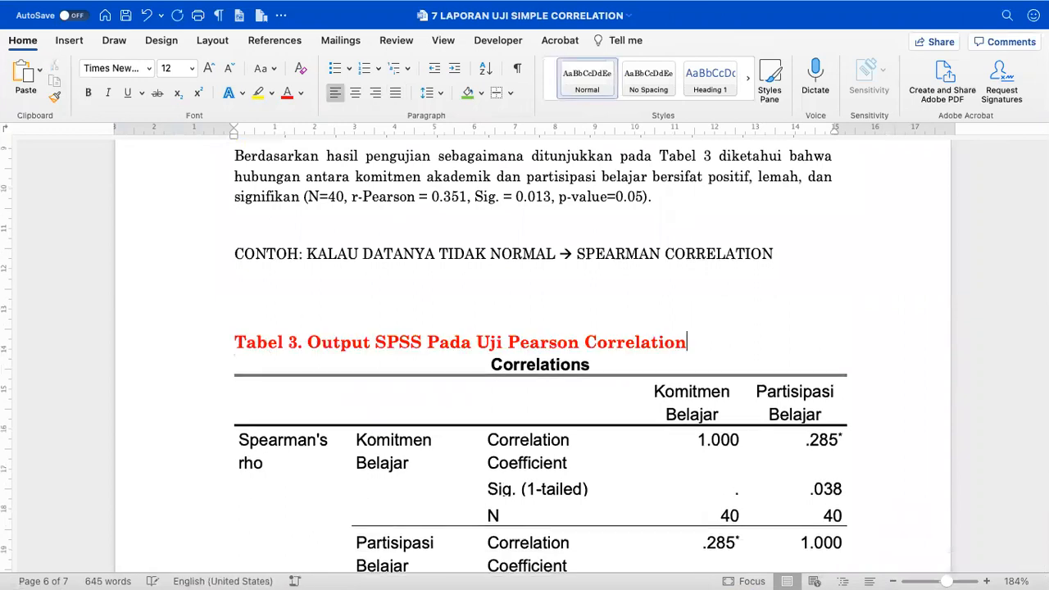
{"action": "double_click", "coordinate": [521, 338]}
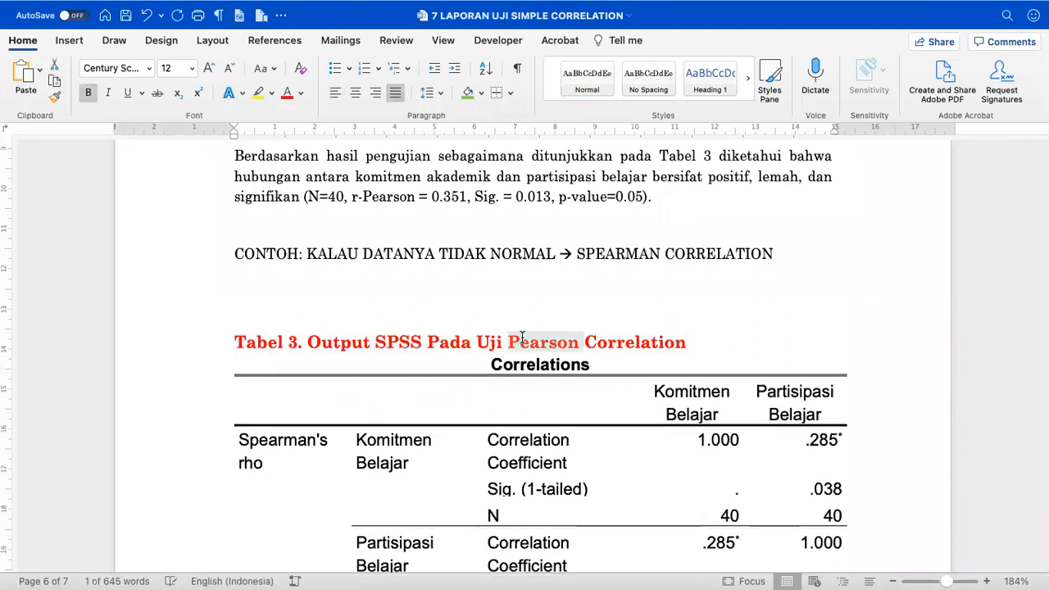
{"action": "type", "text": "SPEAR"}
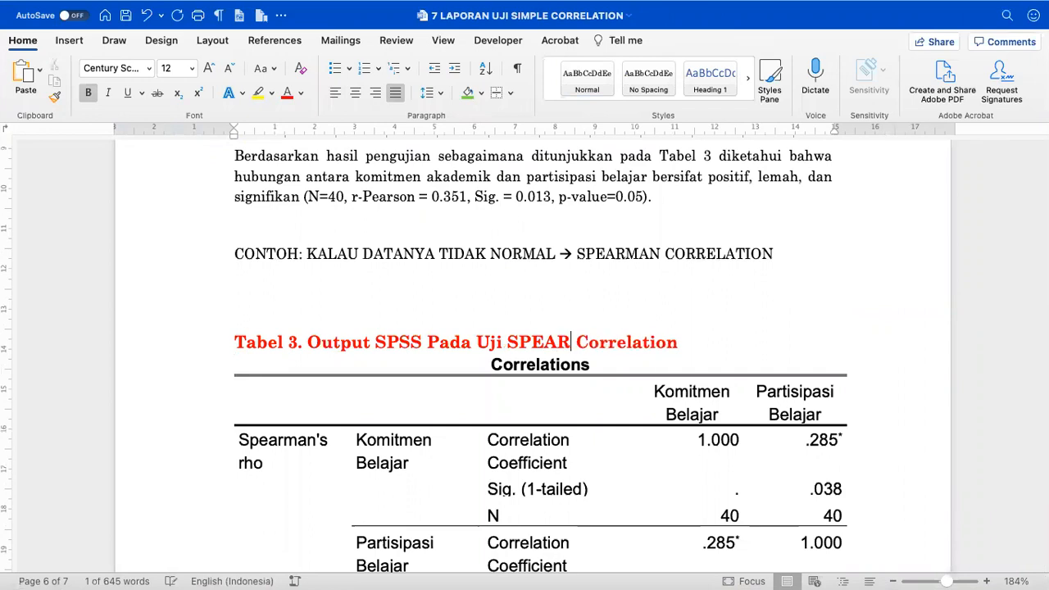
{"action": "key", "text": "BackSpace"}
{"action": "key", "text": "BackSpace"}
{"action": "key", "text": "BackSpace"}
{"action": "key", "text": "BackSpace"}
{"action": "type", "text": "pearma"}
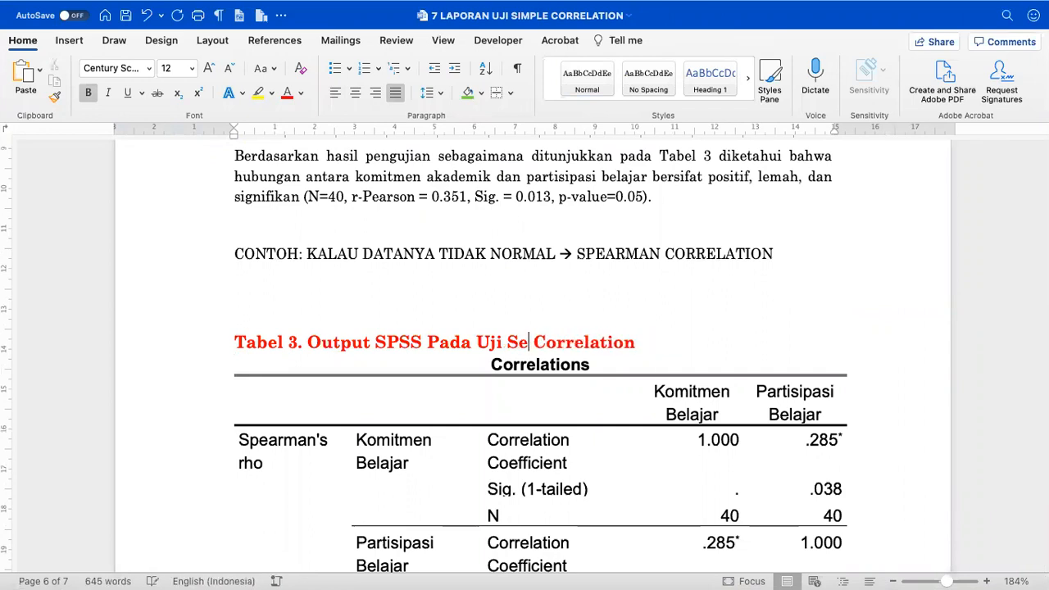
{"action": "type", "text": "n"}
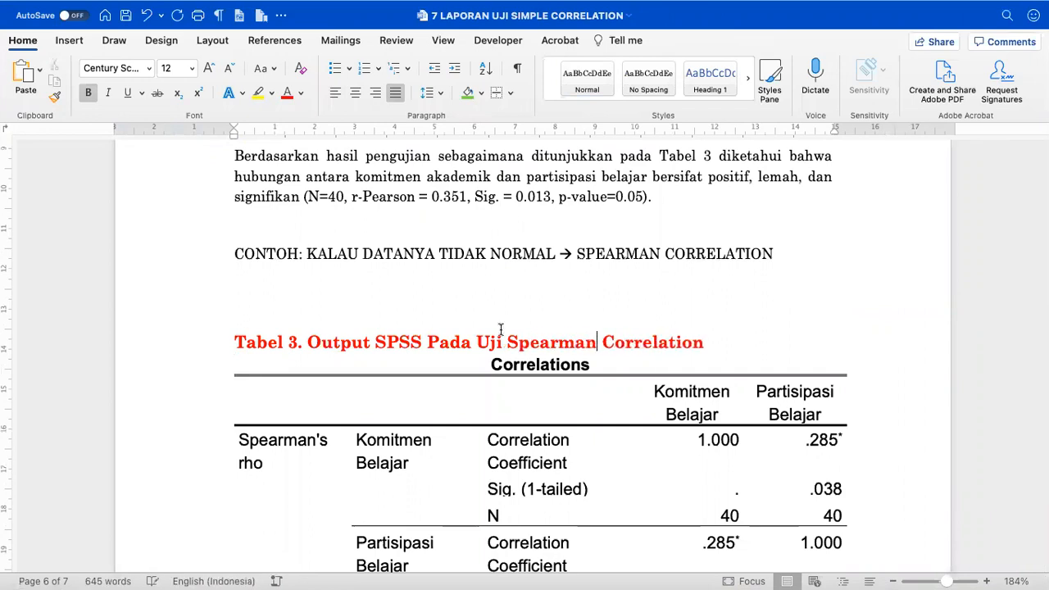
{"action": "left_click", "coordinate": [454, 311]}
{"action": "key", "text": "BackSpace"}
{"action": "key", "text": "BackSpace"}
{"action": "key", "text": "BackSpace"}
{"action": "scroll", "coordinate": [459, 311], "scroll_direction": "down", "scroll_amount": 2}
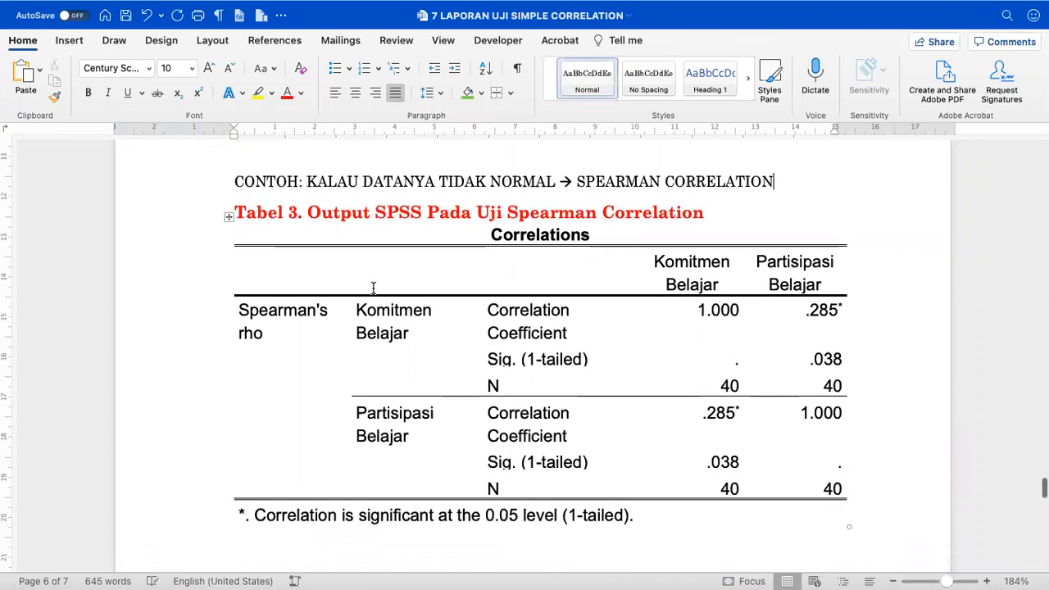
{"action": "scroll", "coordinate": [373, 287], "scroll_direction": "down", "scroll_amount": 3}
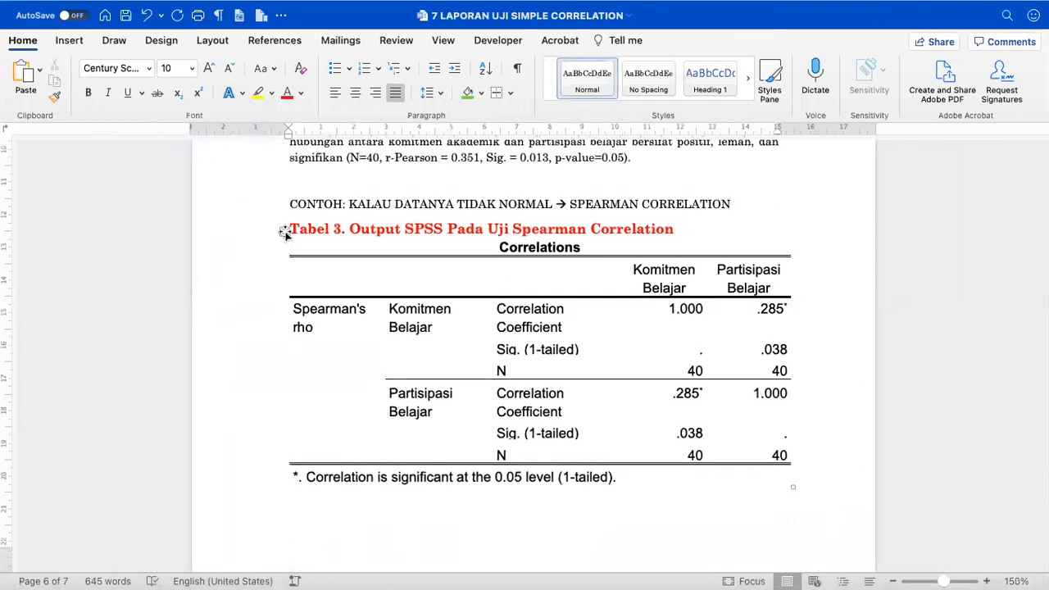
- Autofit Table 3 to its contents, then to the page width
{"action": "left_click", "coordinate": [285, 231]}
{"action": "left_click", "coordinate": [689, 40]}
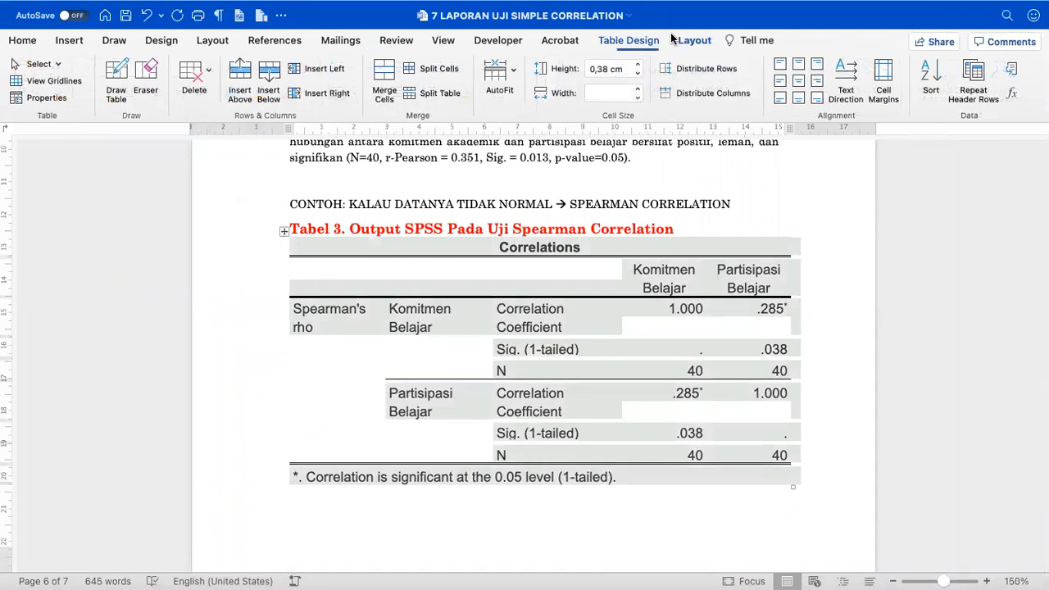
{"action": "left_click", "coordinate": [504, 85]}
{"action": "left_click", "coordinate": [519, 96]}
{"action": "left_click", "coordinate": [504, 82]}
{"action": "left_click", "coordinate": [519, 116]}
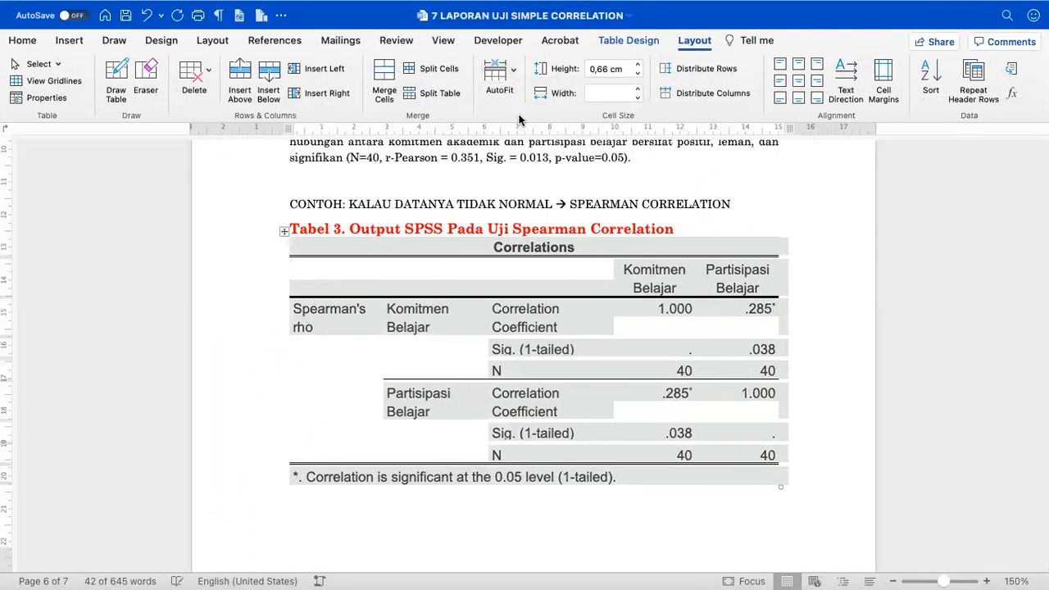
- Give Table 3 only top, bottom and inside horizontal borders
{"action": "left_click", "coordinate": [633, 40]}
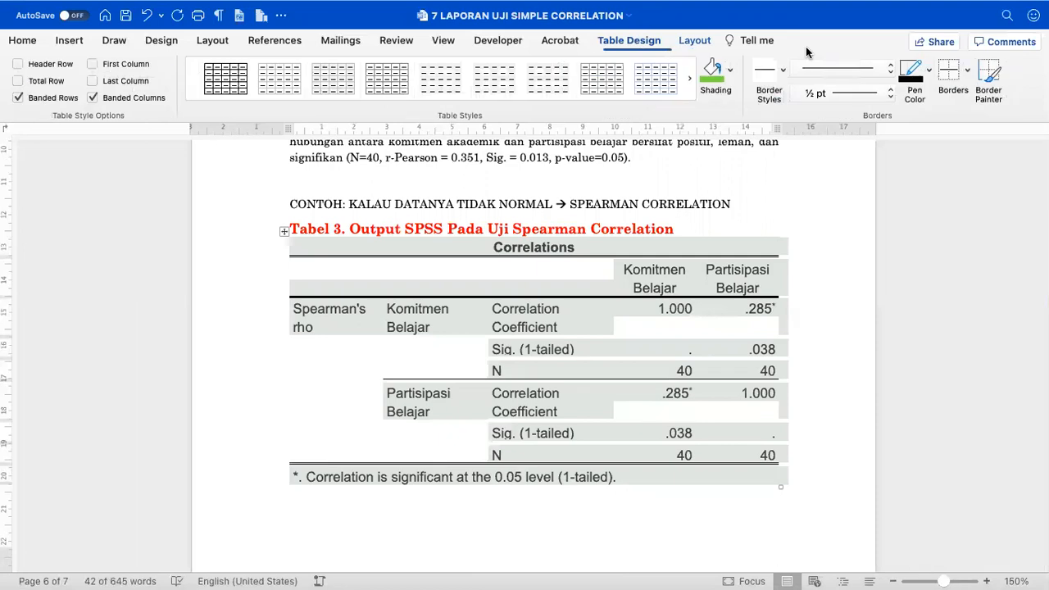
{"action": "left_click", "coordinate": [967, 71]}
{"action": "left_click", "coordinate": [951, 176]}
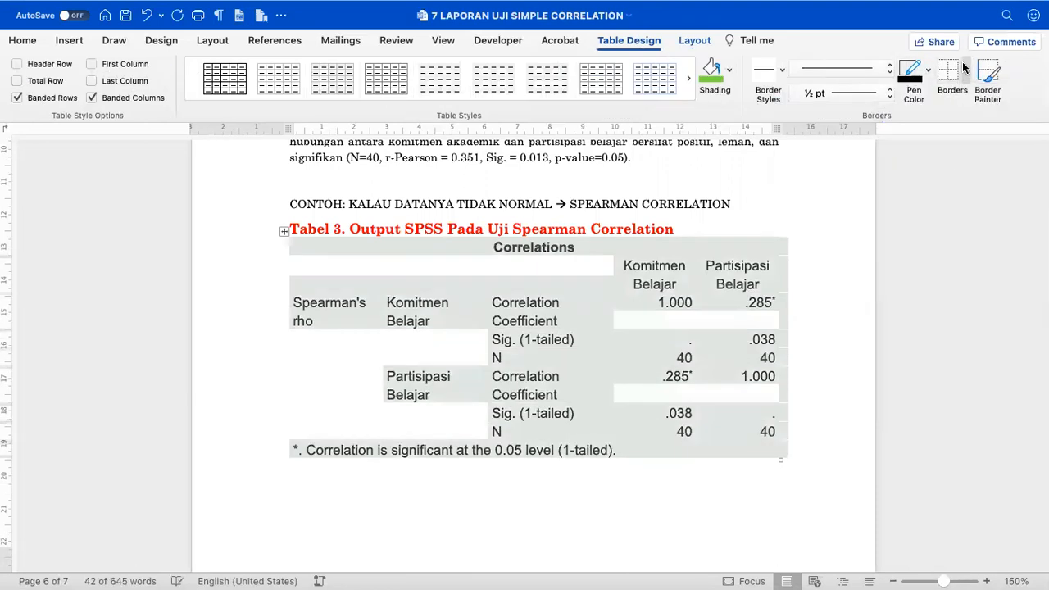
{"action": "left_click", "coordinate": [962, 64]}
{"action": "left_click", "coordinate": [961, 97]}
{"action": "left_click", "coordinate": [968, 70]}
{"action": "left_click", "coordinate": [969, 92]}
{"action": "left_click", "coordinate": [966, 72]}
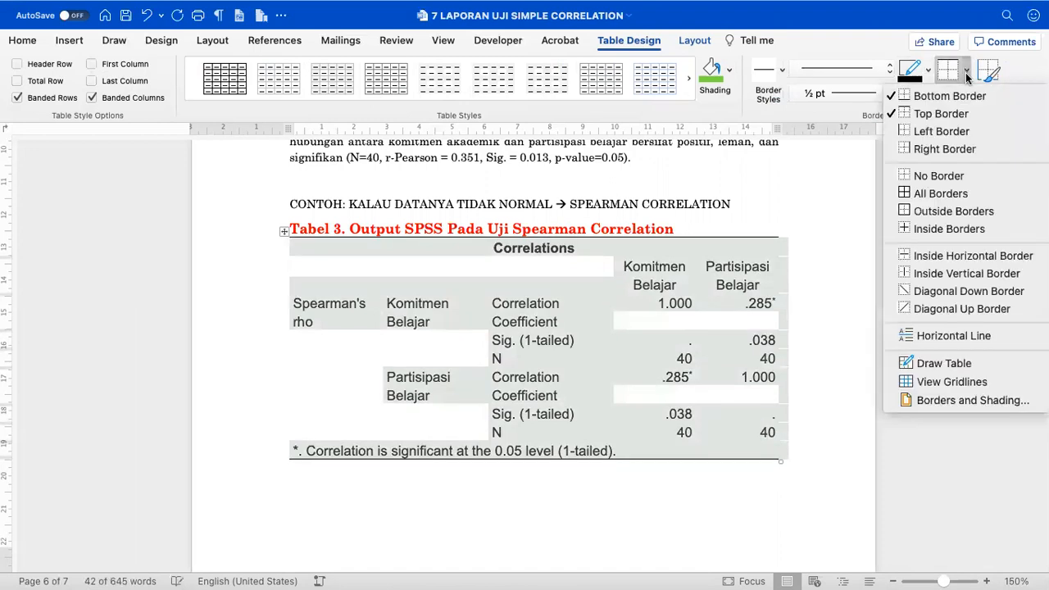
{"action": "left_click", "coordinate": [939, 258]}
{"action": "left_click", "coordinate": [734, 238]}
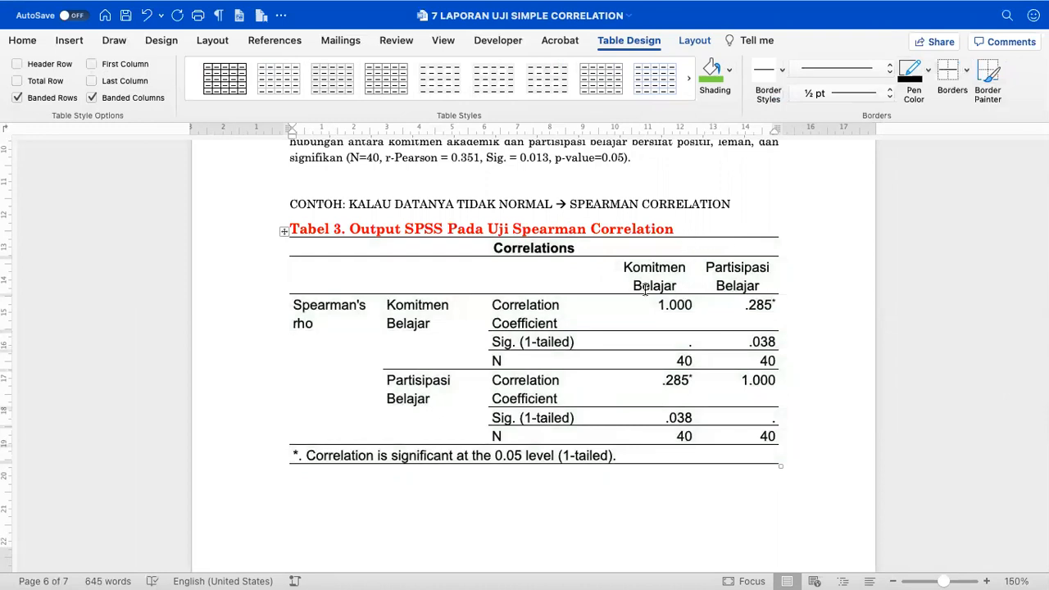
- Colour Correlation Coefficient, .285*, .038, the first N 40 and Spearman's rho red
{"action": "left_click_drag", "start_coordinate": [534, 318], "coordinate": [556, 321]}
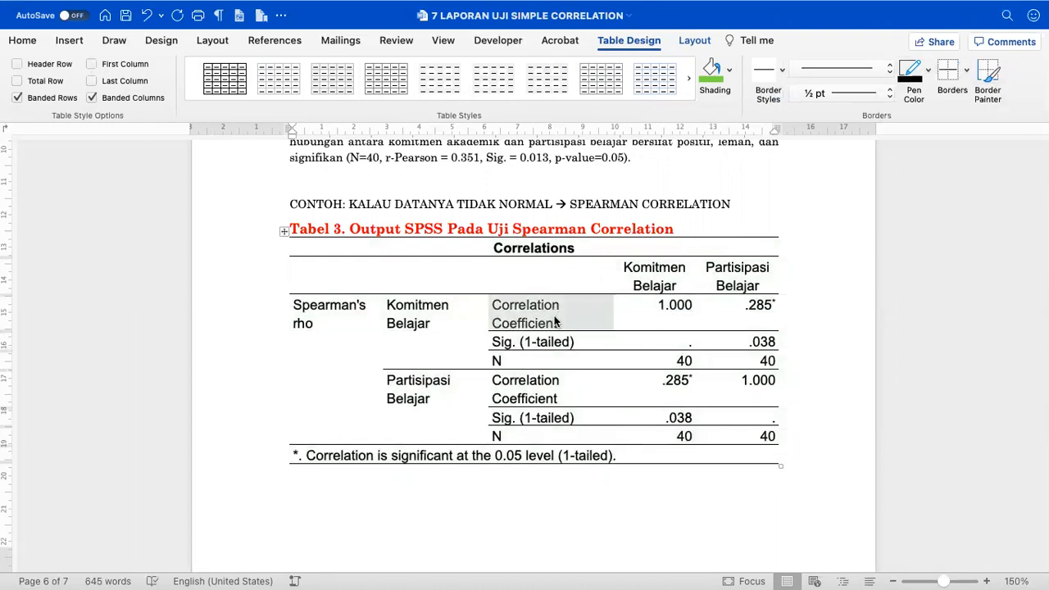
{"action": "left_click", "coordinate": [23, 41]}
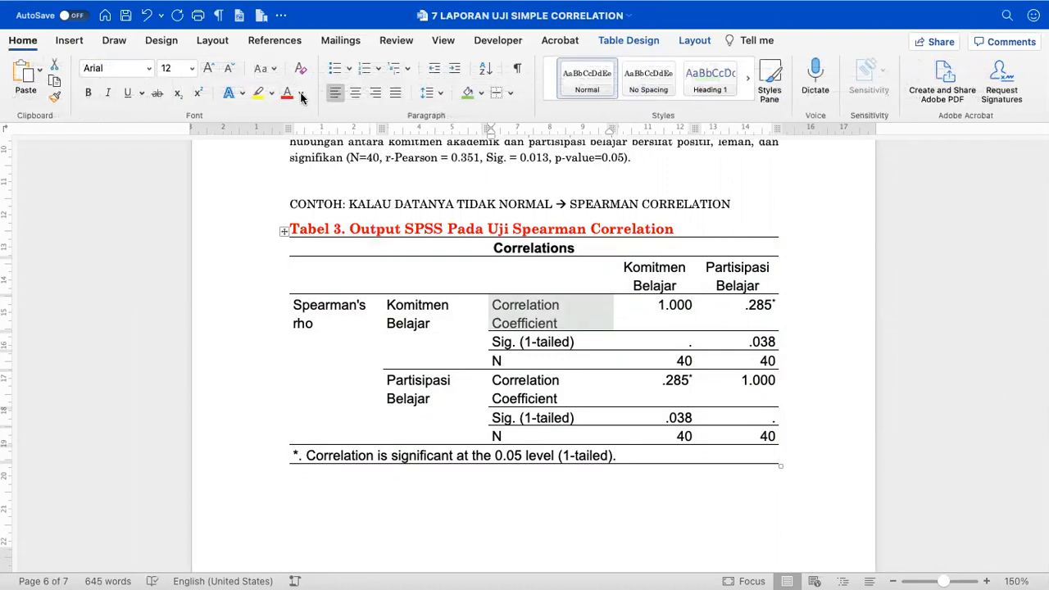
{"action": "left_click", "coordinate": [288, 93]}
{"action": "left_click_drag", "start_coordinate": [746, 305], "coordinate": [762, 343]}
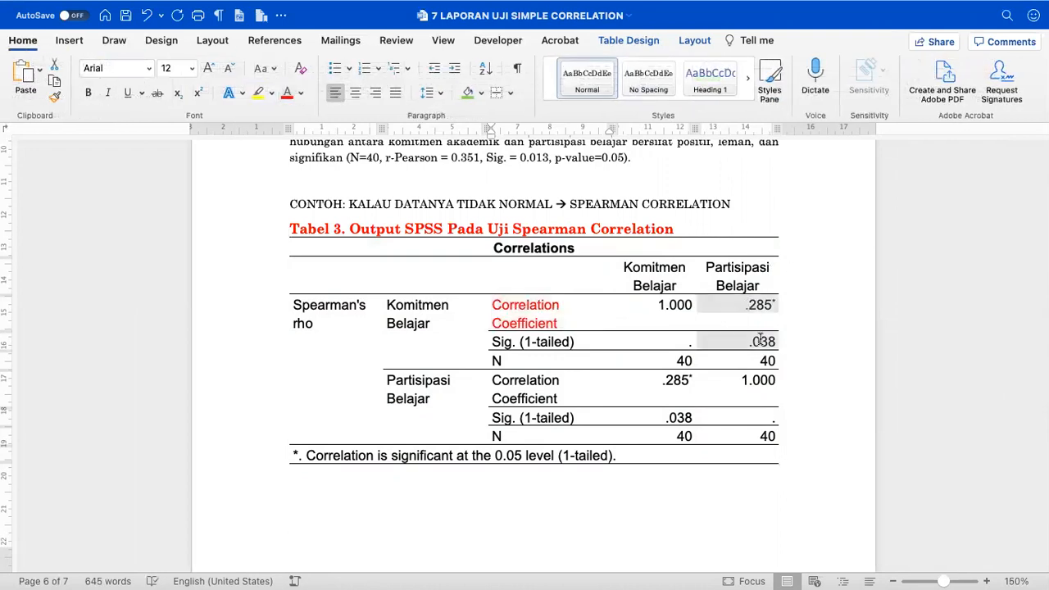
{"action": "left_click", "coordinate": [286, 95]}
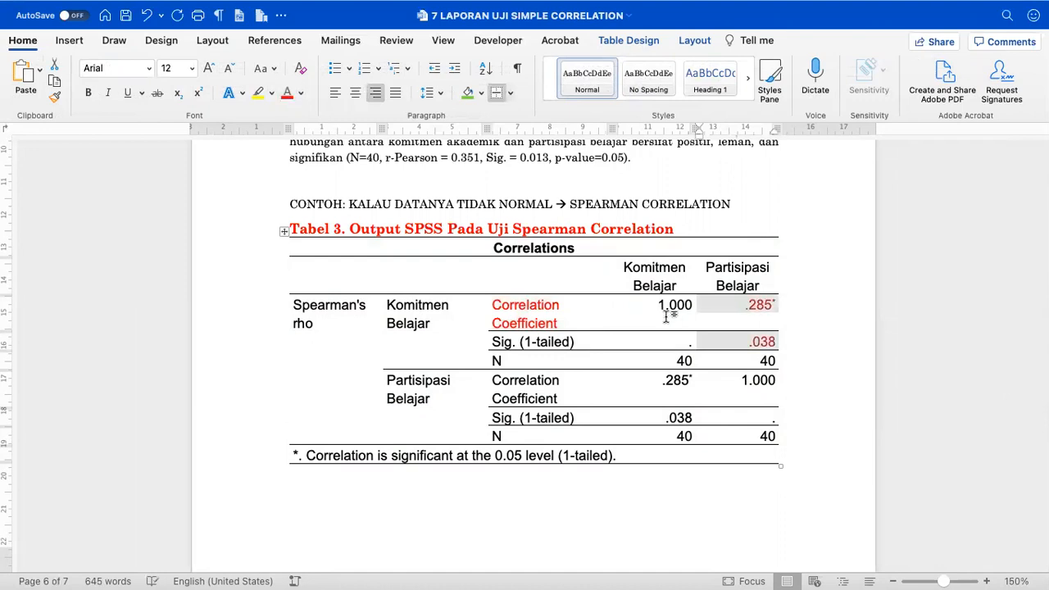
{"action": "left_click_drag", "start_coordinate": [672, 361], "coordinate": [693, 361]}
{"action": "left_click", "coordinate": [287, 93]}
{"action": "left_click_drag", "start_coordinate": [323, 309], "coordinate": [326, 323]}
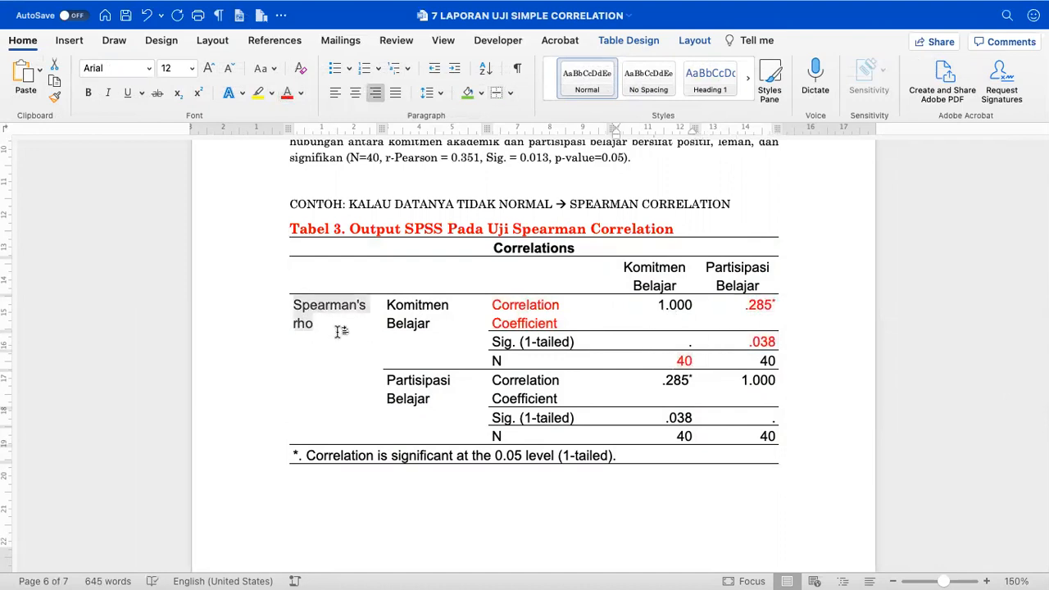
{"action": "left_click", "coordinate": [287, 92]}
- Shade the Komitmen Belajar cell yellow and the Partisipasi Belajar header green
{"action": "left_click_drag", "start_coordinate": [416, 305], "coordinate": [445, 323]}
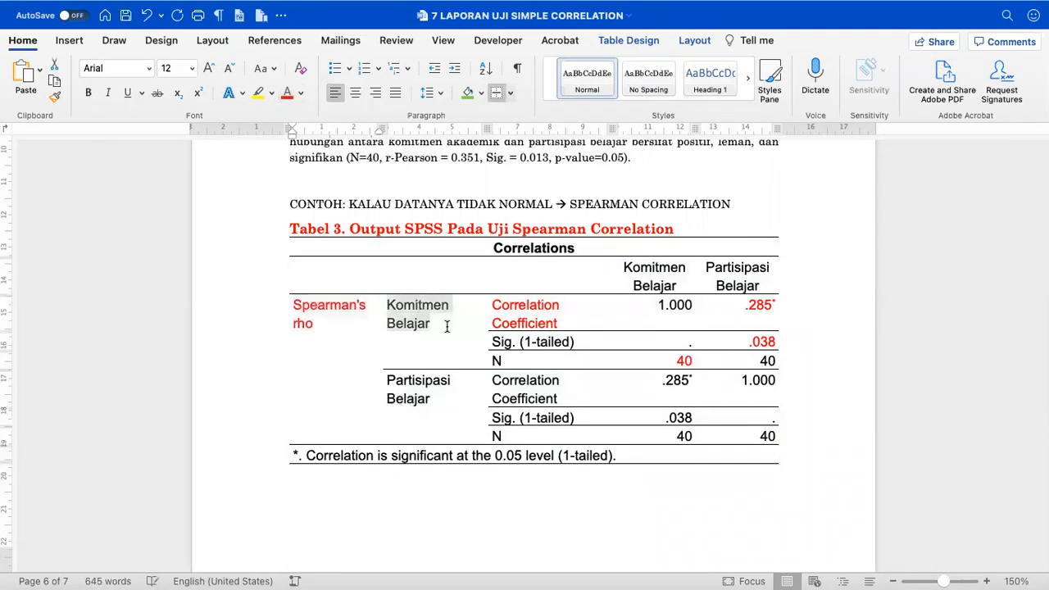
{"action": "left_click", "coordinate": [481, 94]}
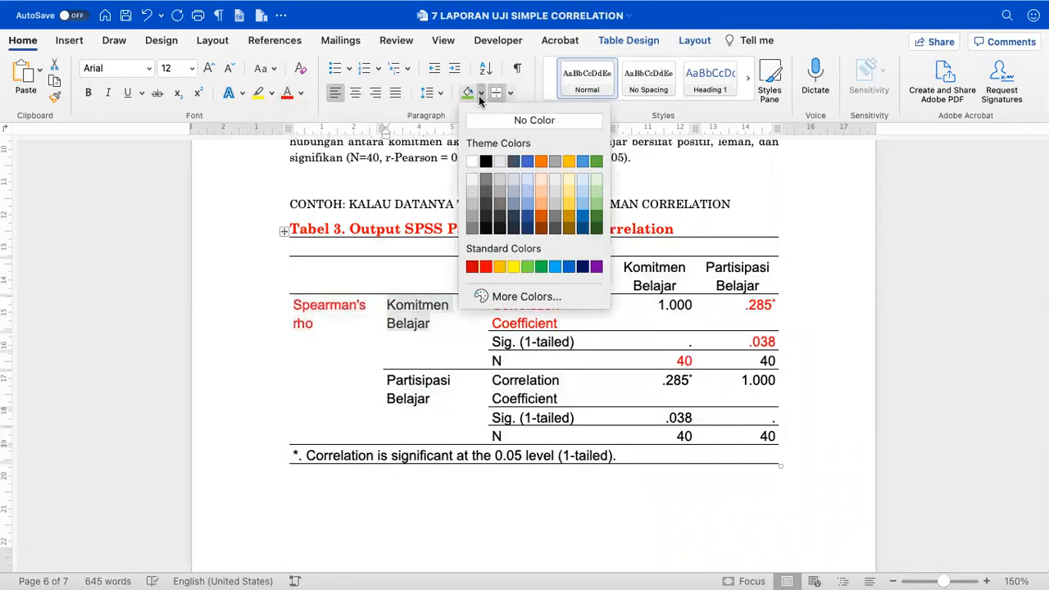
{"action": "left_click", "coordinate": [500, 266]}
{"action": "left_click", "coordinate": [745, 281]}
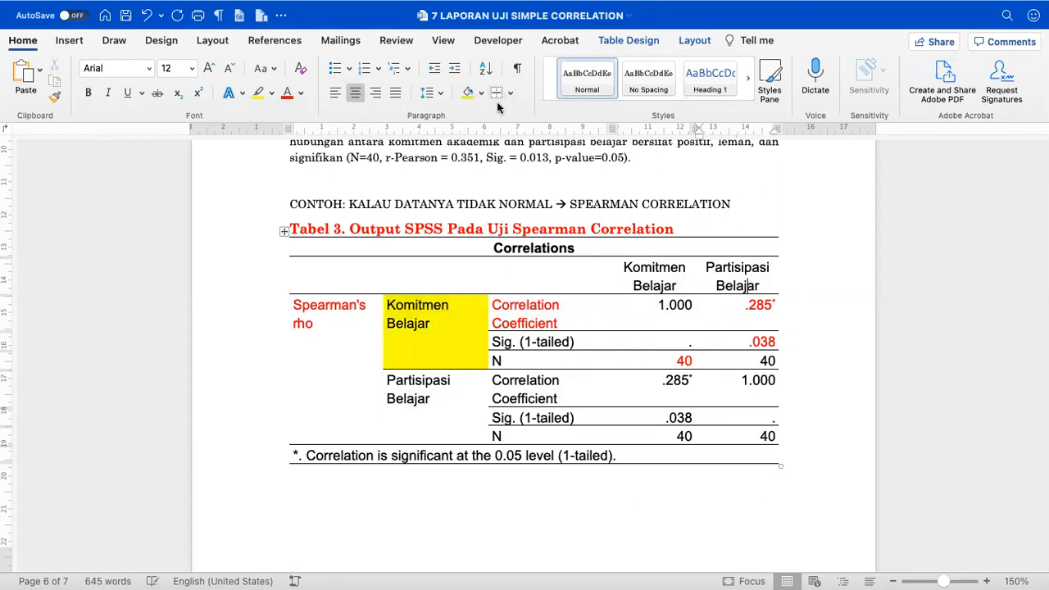
{"action": "left_click", "coordinate": [482, 92]}
{"action": "left_click", "coordinate": [527, 267]}
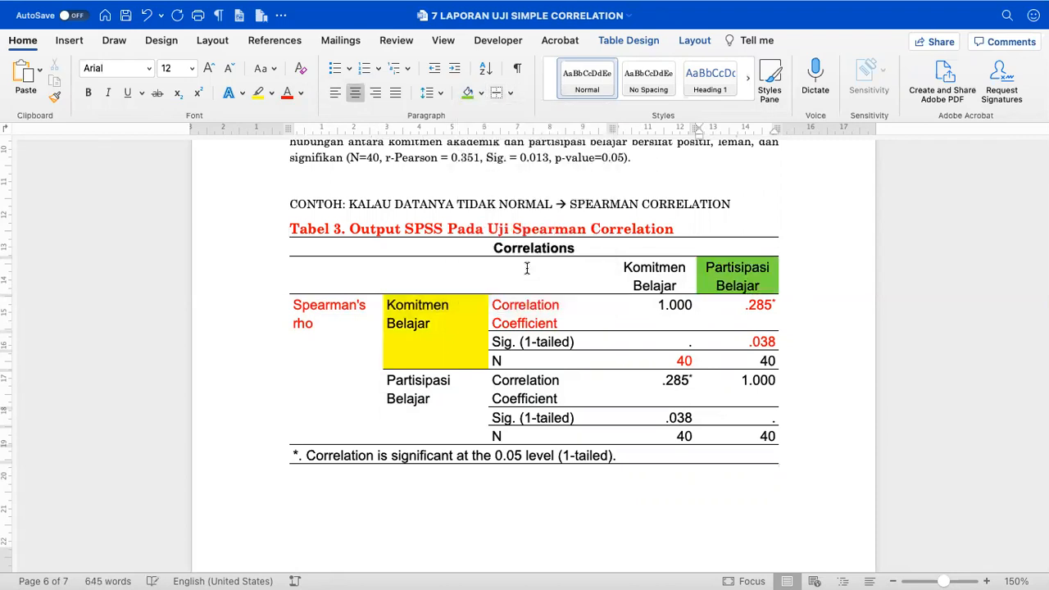
- Move the Berdasarkan interpretation paragraph below Table 3 with a blank line above it
{"action": "scroll", "coordinate": [582, 368], "scroll_direction": "up", "scroll_amount": 4}
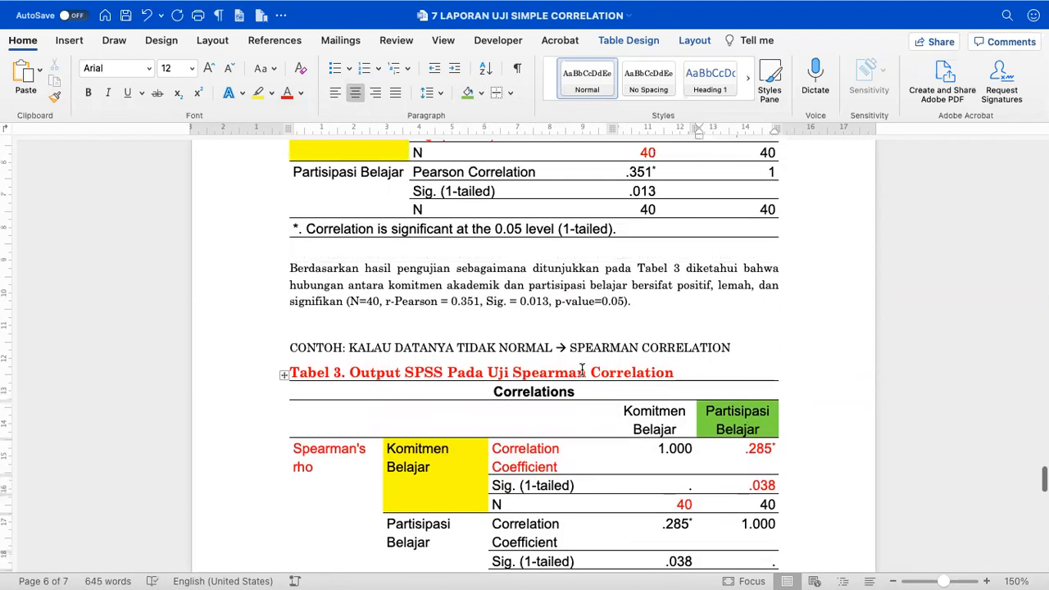
{"action": "scroll", "coordinate": [582, 368], "scroll_direction": "down", "scroll_amount": 2}
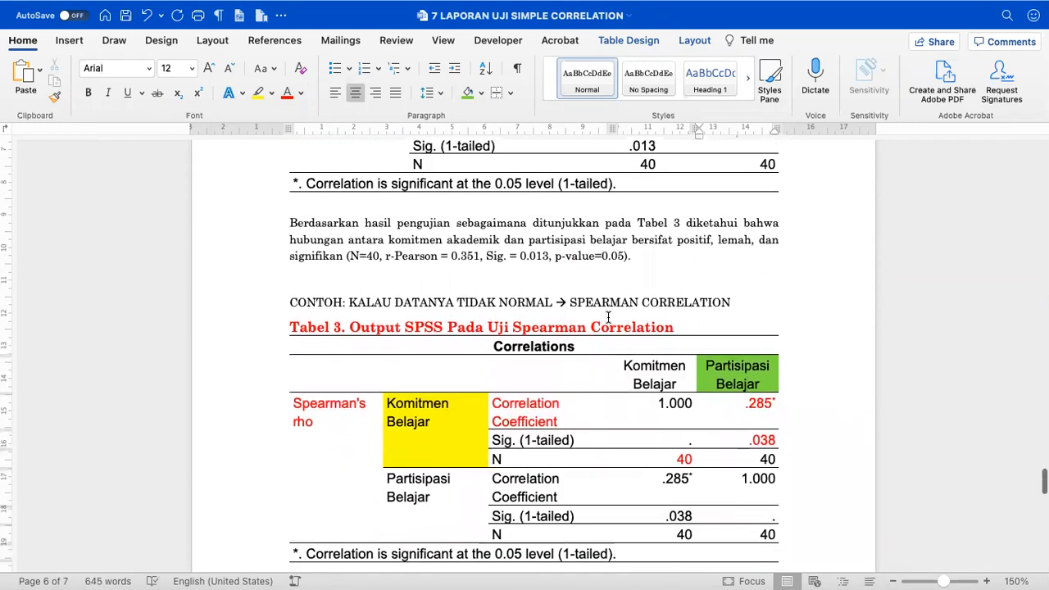
{"action": "left_click_drag", "start_coordinate": [657, 261], "coordinate": [329, 227]}
{"action": "key", "text": "super+c"}
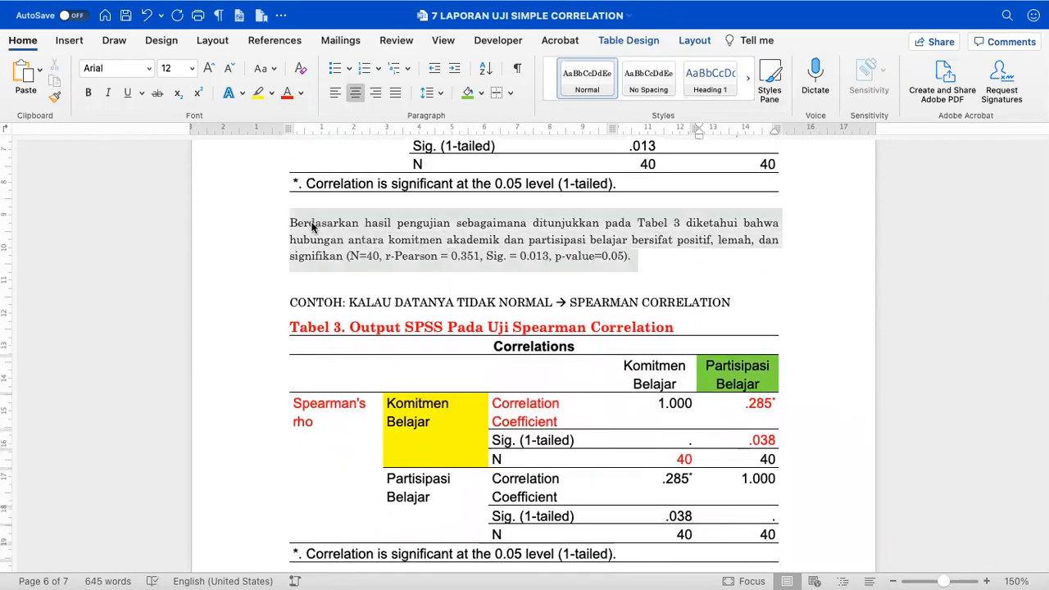
{"action": "key", "text": "BackSpace"}
{"action": "scroll", "coordinate": [401, 328], "scroll_direction": "down", "scroll_amount": 2}
{"action": "left_click", "coordinate": [351, 428]}
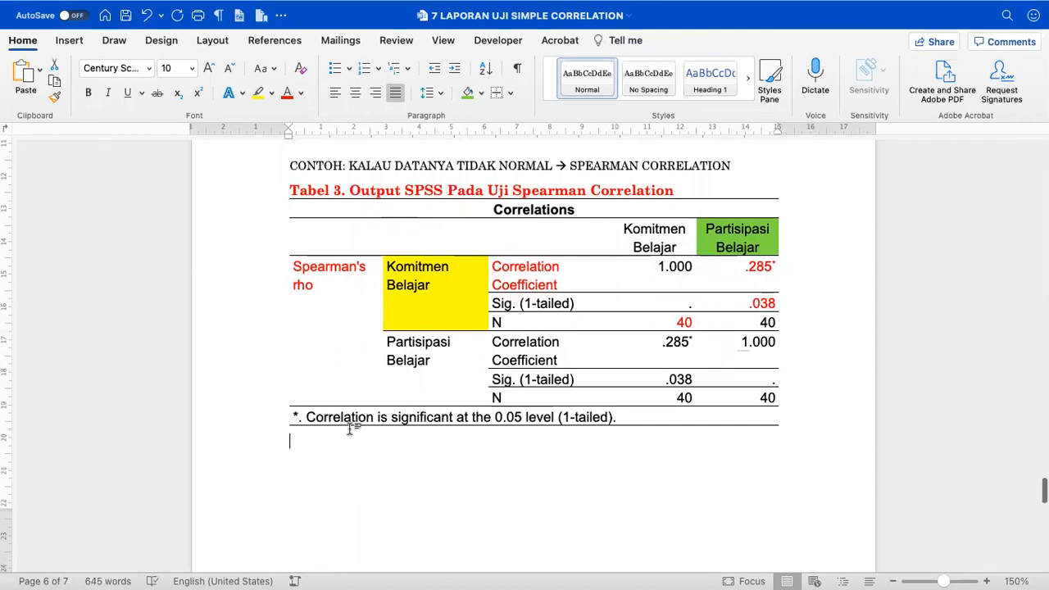
{"action": "key", "text": "super+v"}
{"action": "scroll", "coordinate": [311, 396], "scroll_direction": "up", "scroll_amount": 3}
{"action": "left_click", "coordinate": [286, 279]}
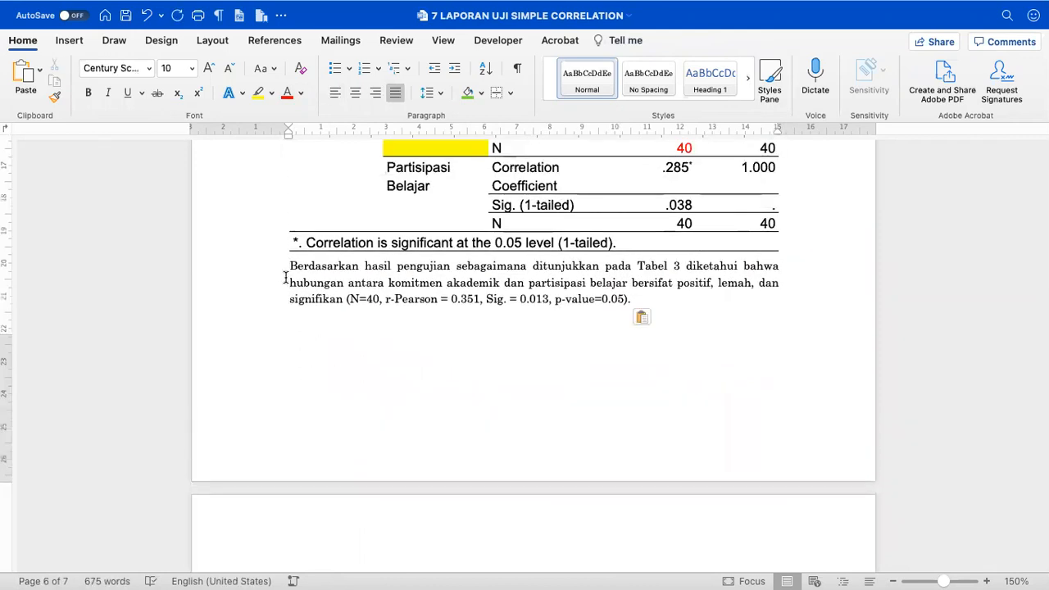
{"action": "key", "text": "Return"}
- Review the document, then switch over to the SPSS output
{"action": "scroll", "coordinate": [283, 277], "scroll_direction": "up", "scroll_amount": 3}
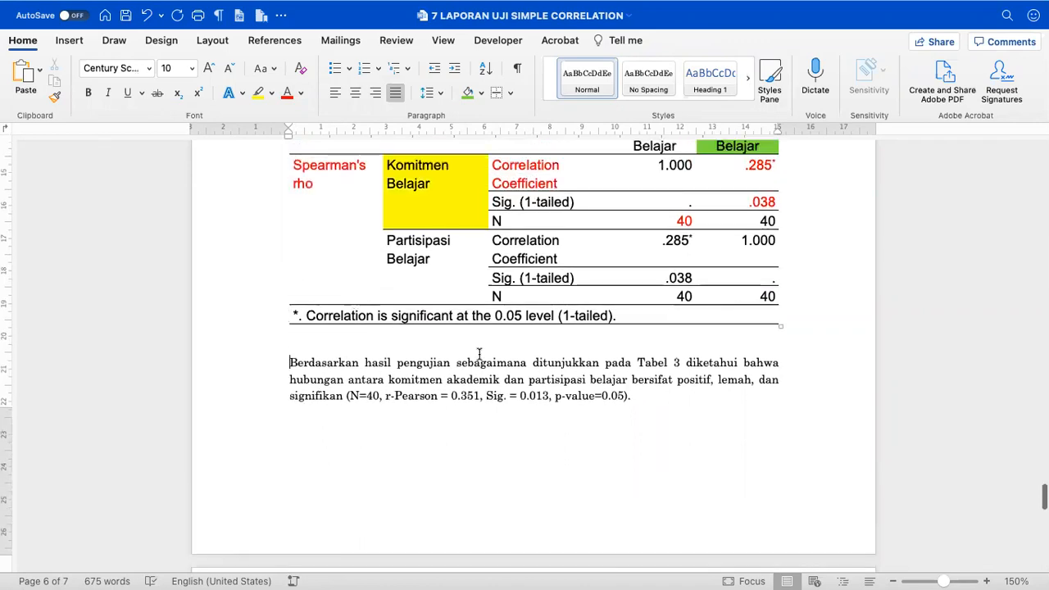
{"action": "scroll", "coordinate": [568, 381], "scroll_direction": "up", "scroll_amount": 2}
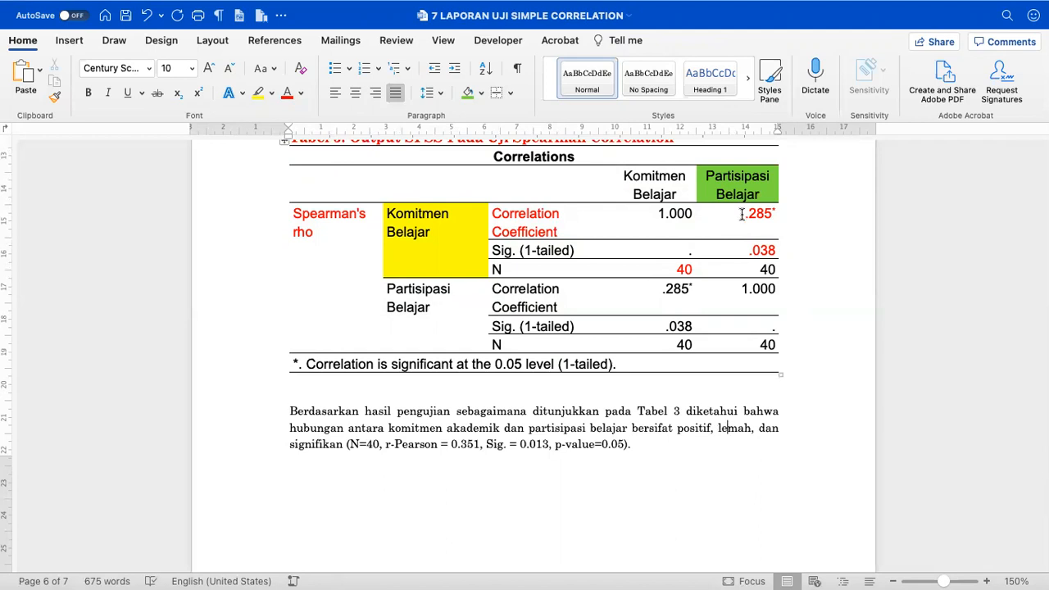
{"action": "scroll", "coordinate": [661, 331], "scroll_direction": "down", "scroll_amount": 10}
{"action": "scroll", "coordinate": [661, 330], "scroll_direction": "up", "scroll_amount": 9}
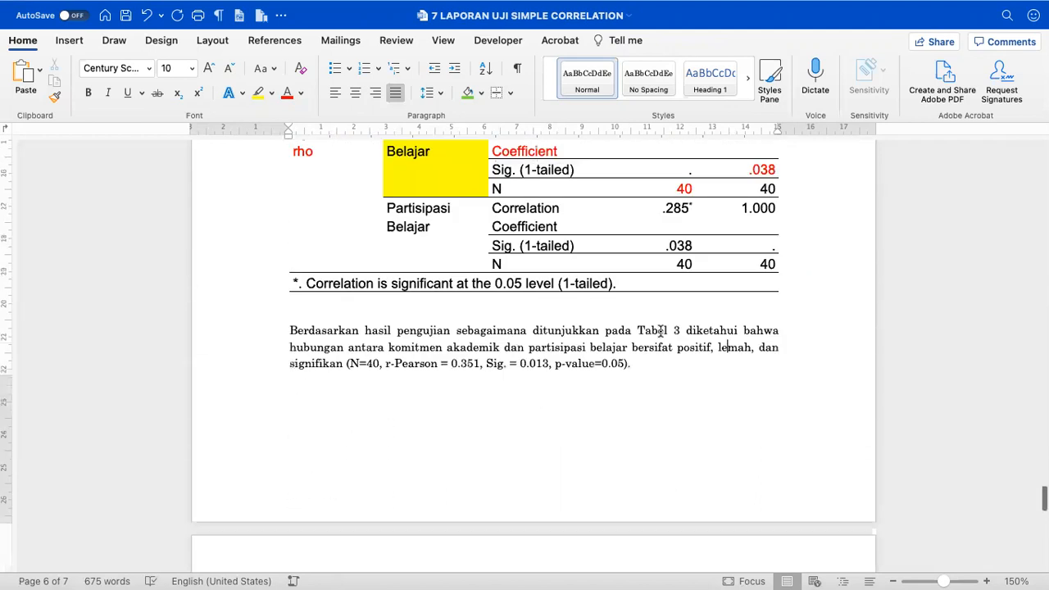
{"action": "key", "text": "ctrl+Left"}
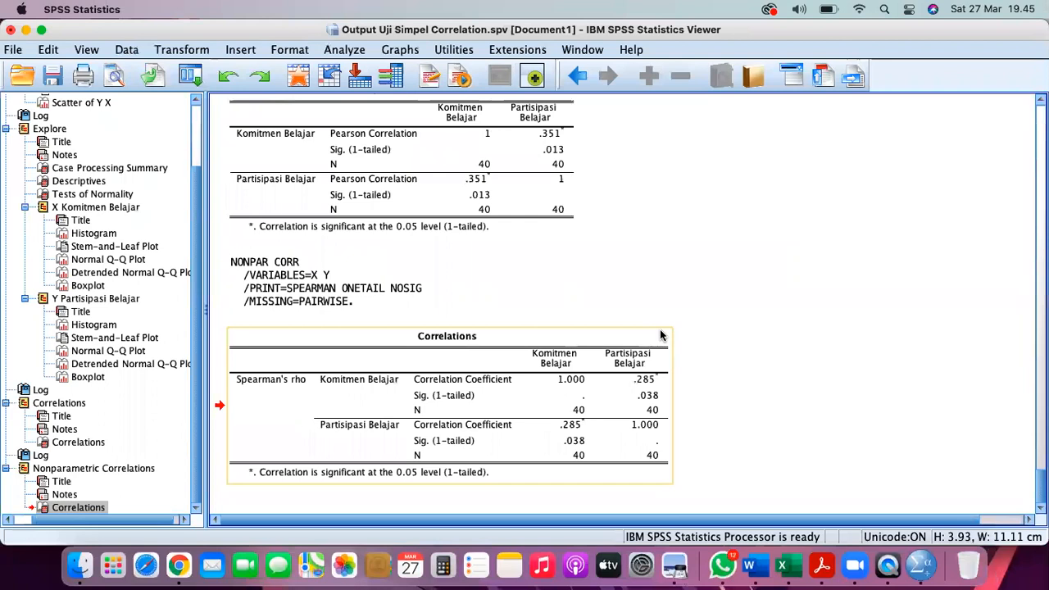
- View the correlation-strength reference table, then return to the Word report
{"action": "key", "text": "super+Tab"}
{"action": "key", "text": "super+Tab"}
{"action": "key", "text": "super+Tab"}
{"action": "key", "text": "super+Tab"}
{"action": "key", "text": "super+Tab"}
{"action": "key", "text": "super+Tab"}
{"action": "key", "text": "super+Tab"}
{"action": "key", "text": "super+Tab"}
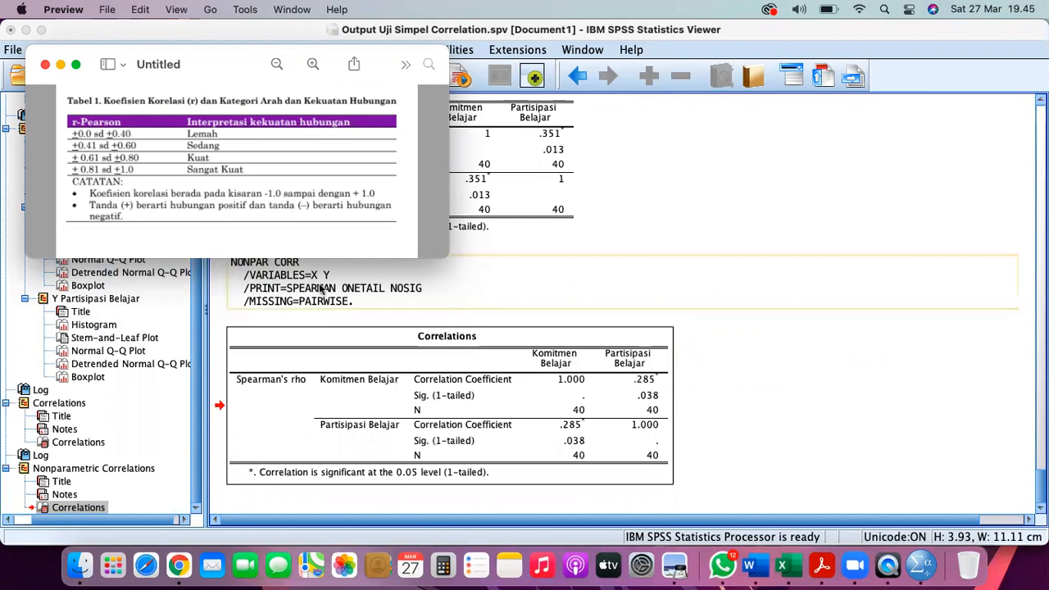
{"action": "left_click", "coordinate": [755, 566]}
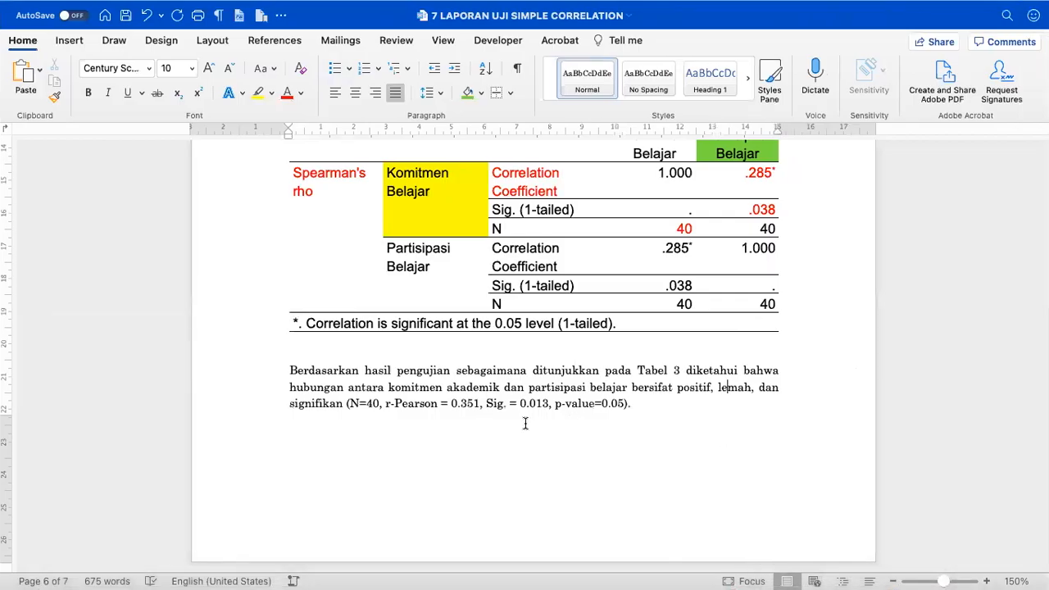
- Go to the blank last page and work on the 0.285 = 0.29 rounding note
{"action": "key", "text": "Down"}
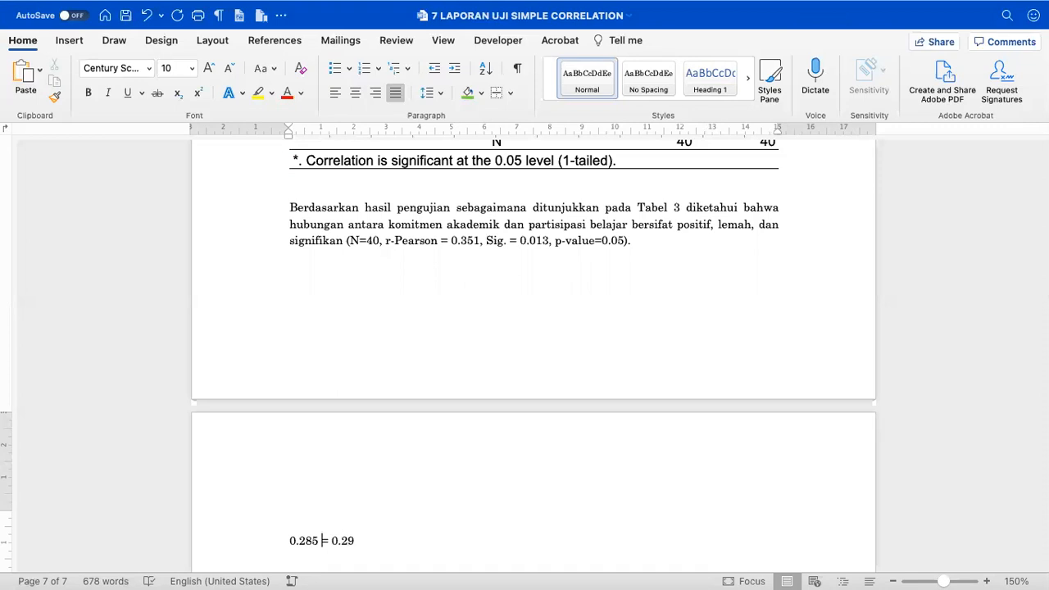
{"action": "key", "text": "shift+Left"}
{"action": "key", "text": "shift+Right"}
{"action": "key", "text": "shift+Right"}
- Try changing 'signifikan' to 'tidak' in the interpretation, then undo the edits
{"action": "key", "text": "shift+Left"}
{"action": "scroll", "coordinate": [525, 423], "scroll_direction": "up", "scroll_amount": 5}
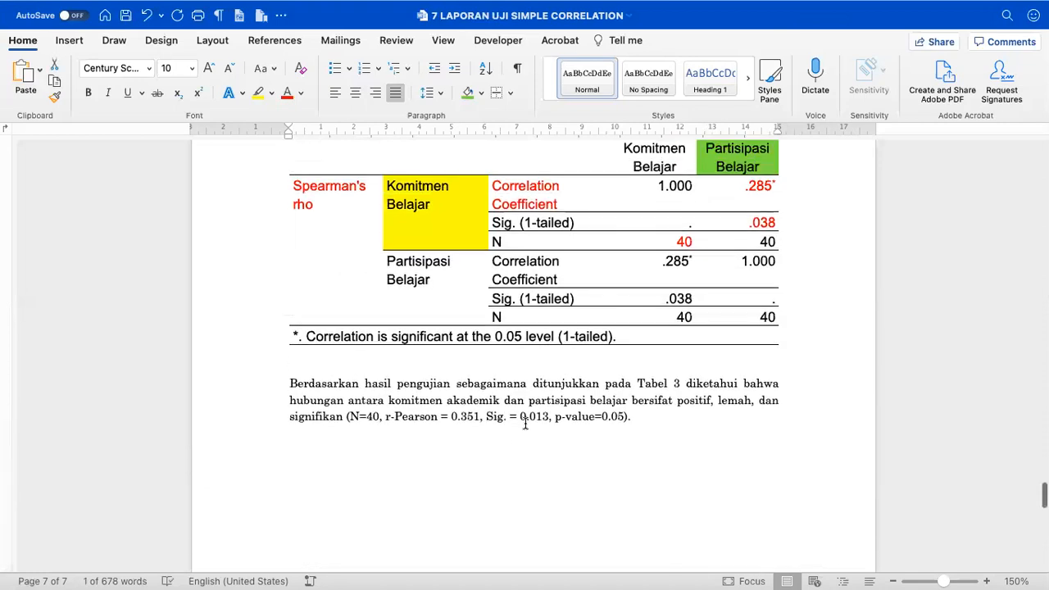
{"action": "scroll", "coordinate": [526, 423], "scroll_direction": "up", "scroll_amount": 5}
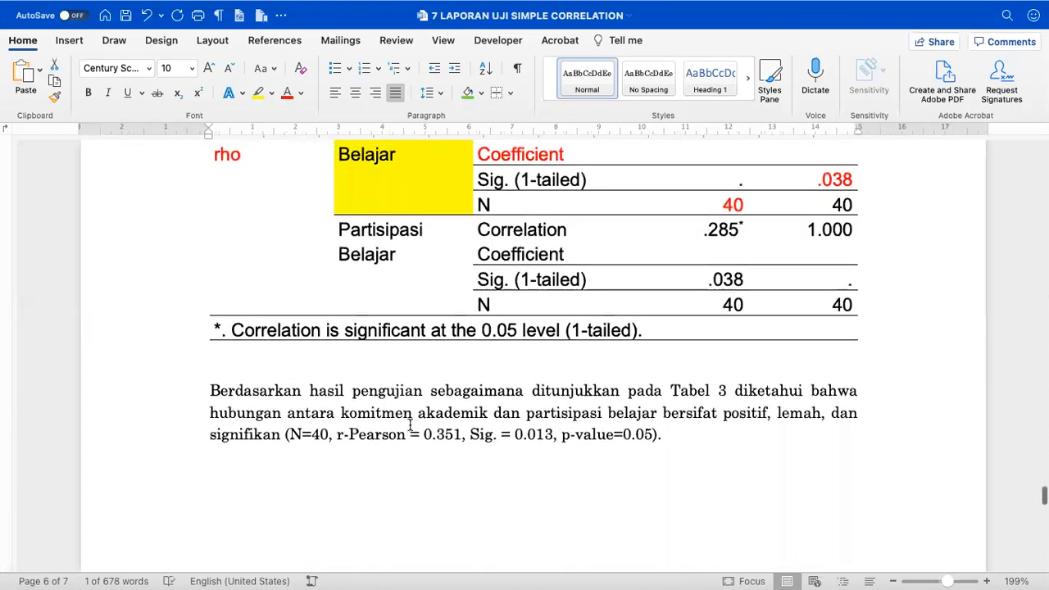
{"action": "scroll", "coordinate": [410, 424], "scroll_direction": "down", "scroll_amount": 3}
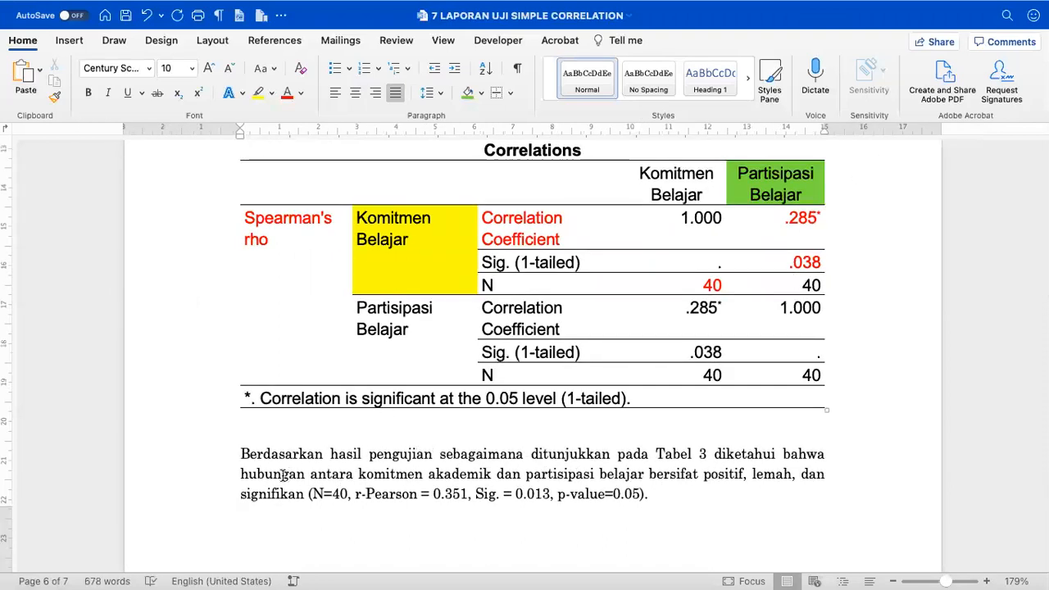
{"action": "double_click", "coordinate": [266, 496]}
{"action": "type", "text": "tidak"}
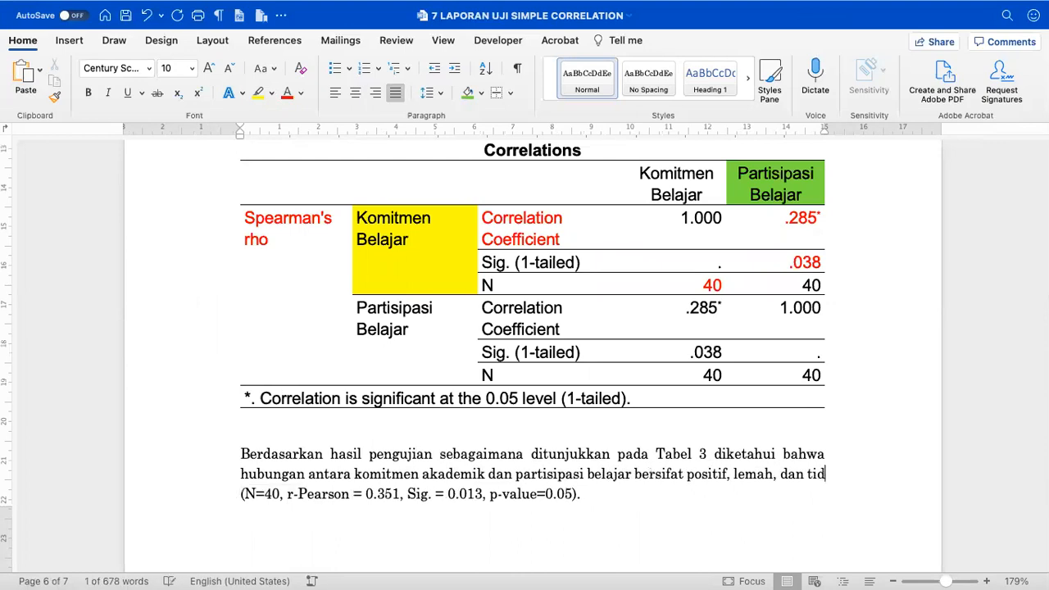
{"action": "key", "text": "super+z"}
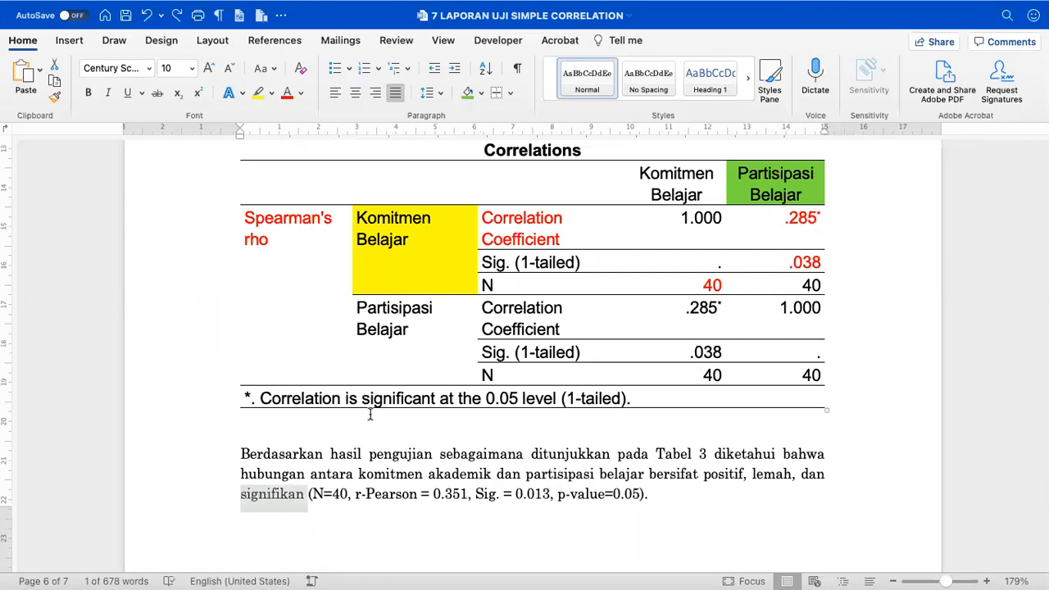
{"action": "key", "text": "super+z"}
- Type 'Sig, = 0.038 = 0.04 < p-value' below the Spearman table
{"action": "type", "text": "Sig,"}
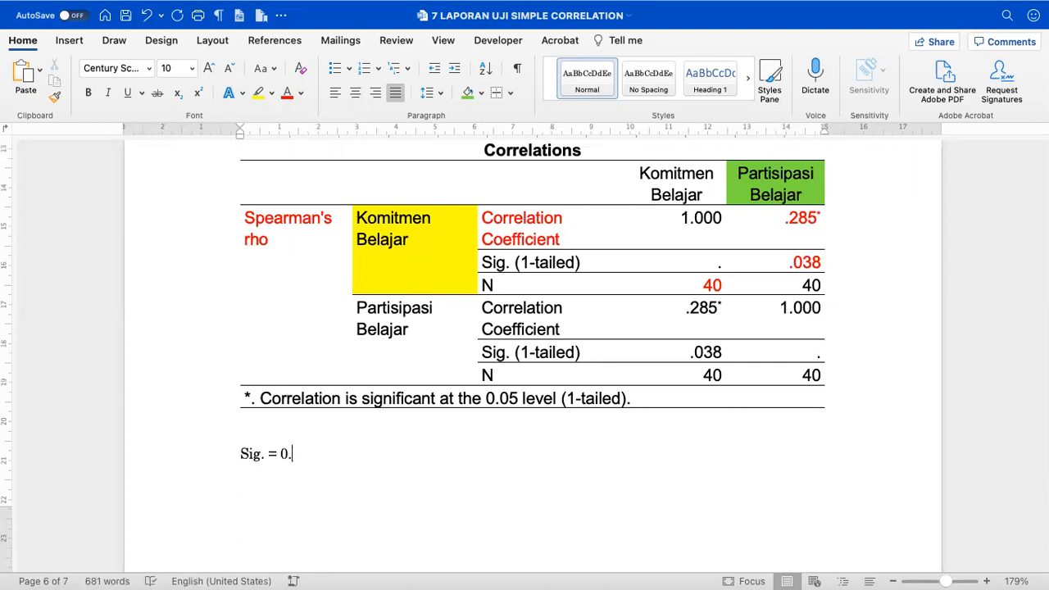
{"action": "type", "text": " = 0.038 = 0.04 < p-value"}
{"action": "scroll", "coordinate": [533, 328], "scroll_direction": "down", "scroll_amount": 3}
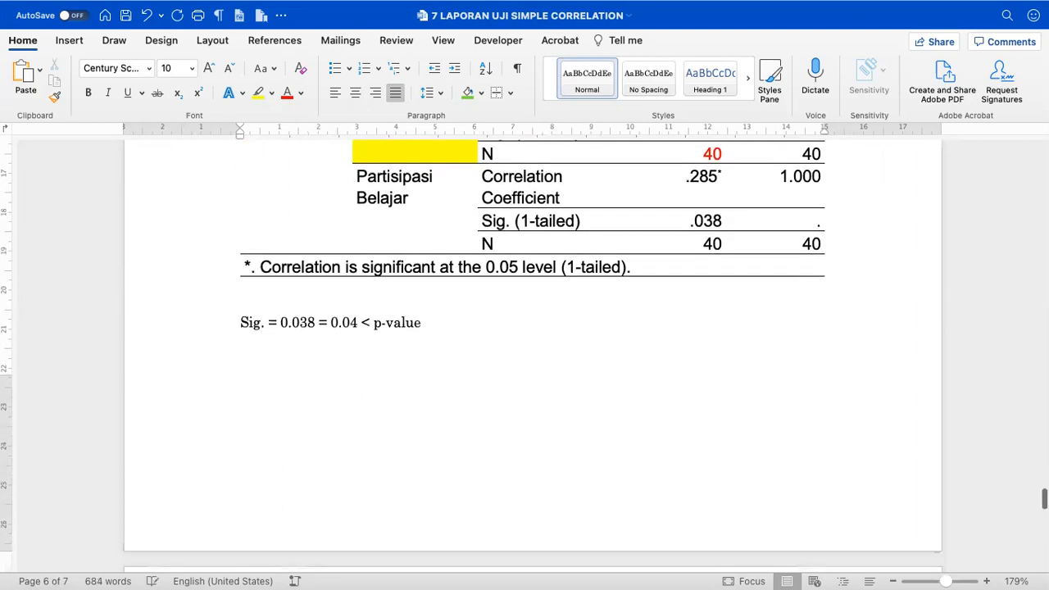
{"action": "scroll", "coordinate": [374, 443], "scroll_direction": "down", "scroll_amount": 10}
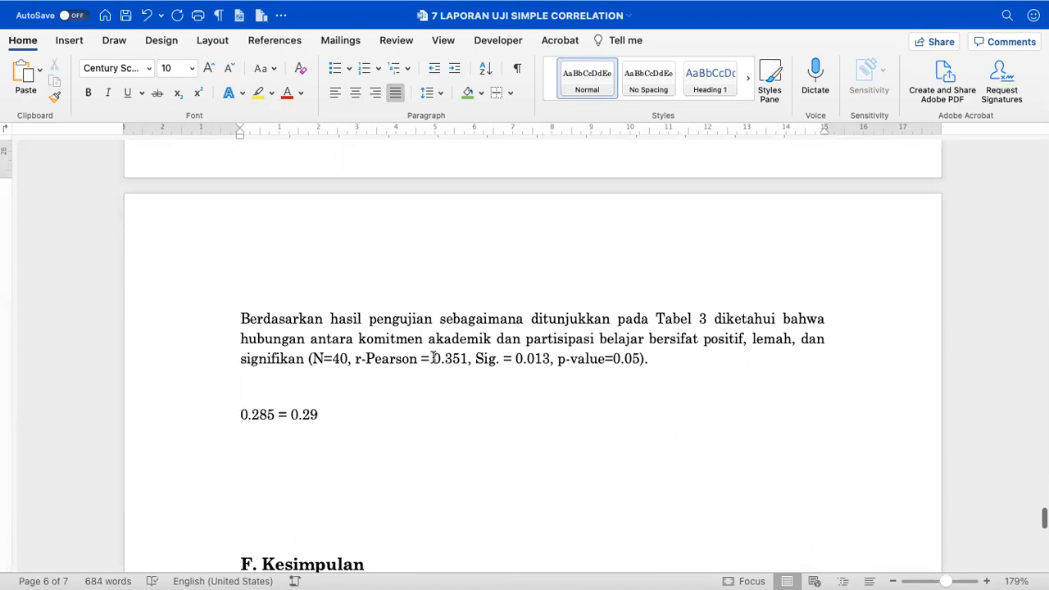
- Replace 'r-Pearson' with 'Spearman rho' in the interpretation paragraph
{"action": "double_click", "coordinate": [374, 185]}
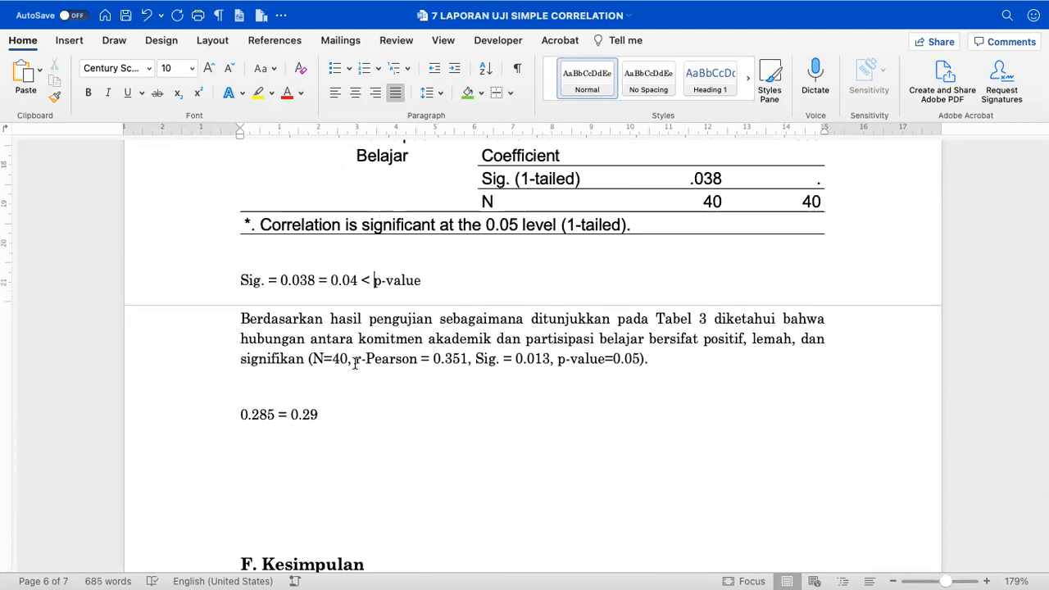
{"action": "left_click", "coordinate": [362, 414]}
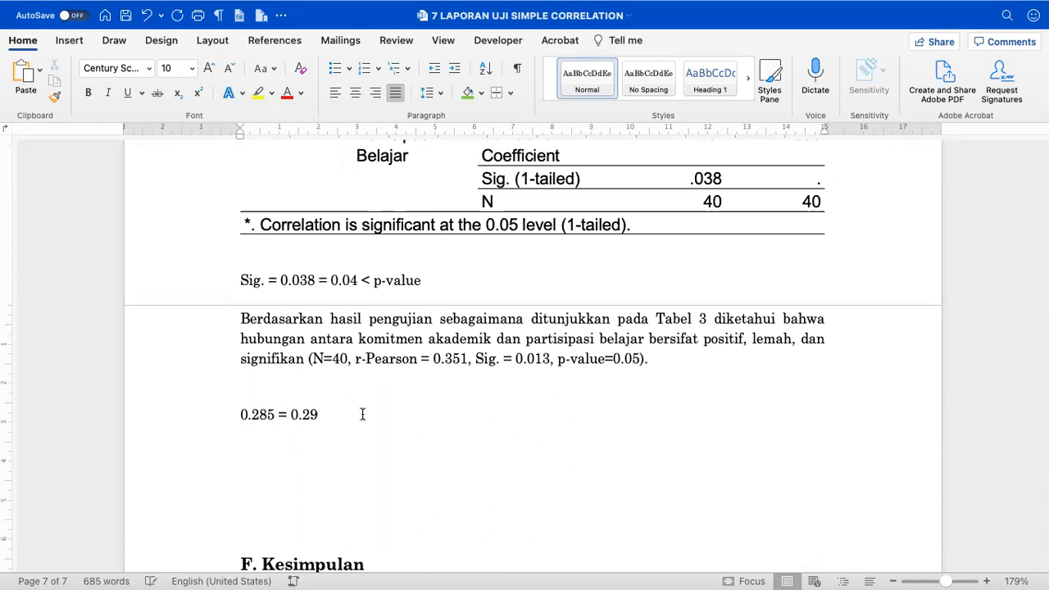
{"action": "left_click", "coordinate": [358, 358]}
{"action": "type", "text": "ho"}
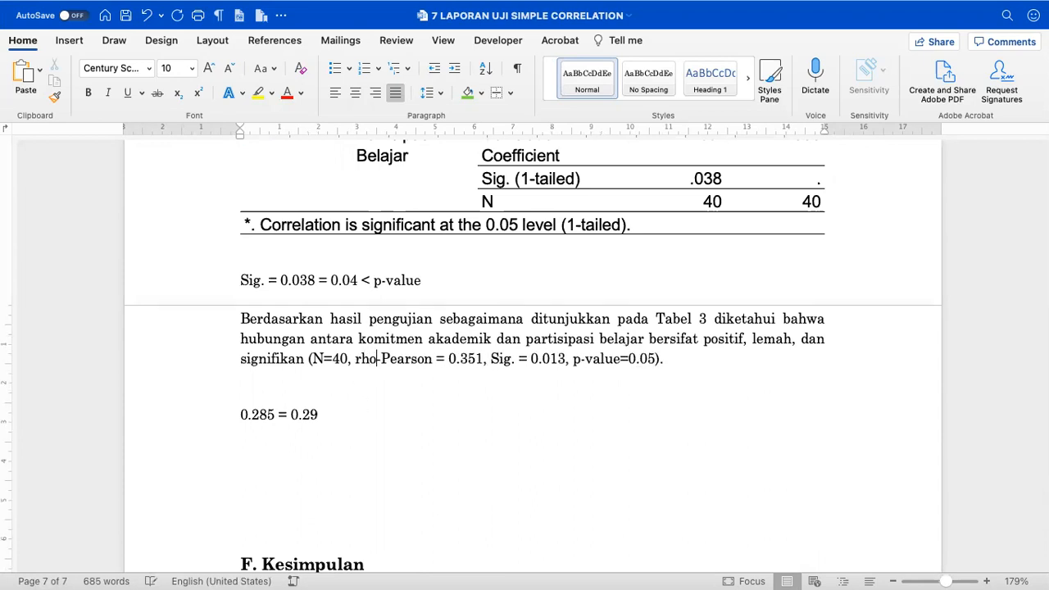
{"action": "double_click", "coordinate": [406, 359]}
{"action": "key", "text": "BackSpace"}
{"action": "key", "text": "BackSpace"}
{"action": "key", "text": "BackSpace"}
{"action": "key", "text": "BackSpace"}
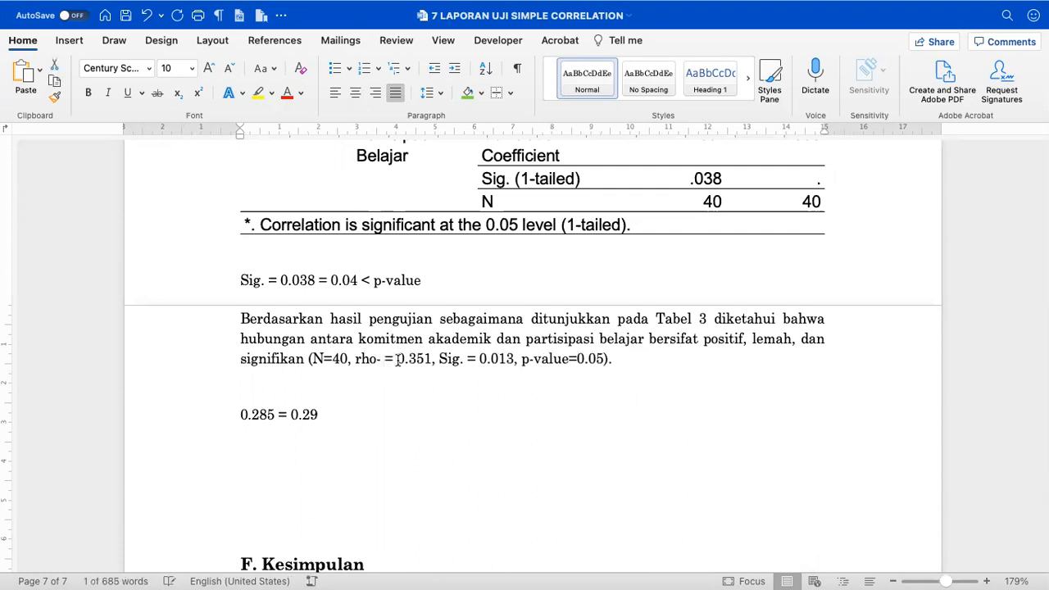
{"action": "key", "text": "BackSpace"}
{"action": "type", "text": "Spearman"}
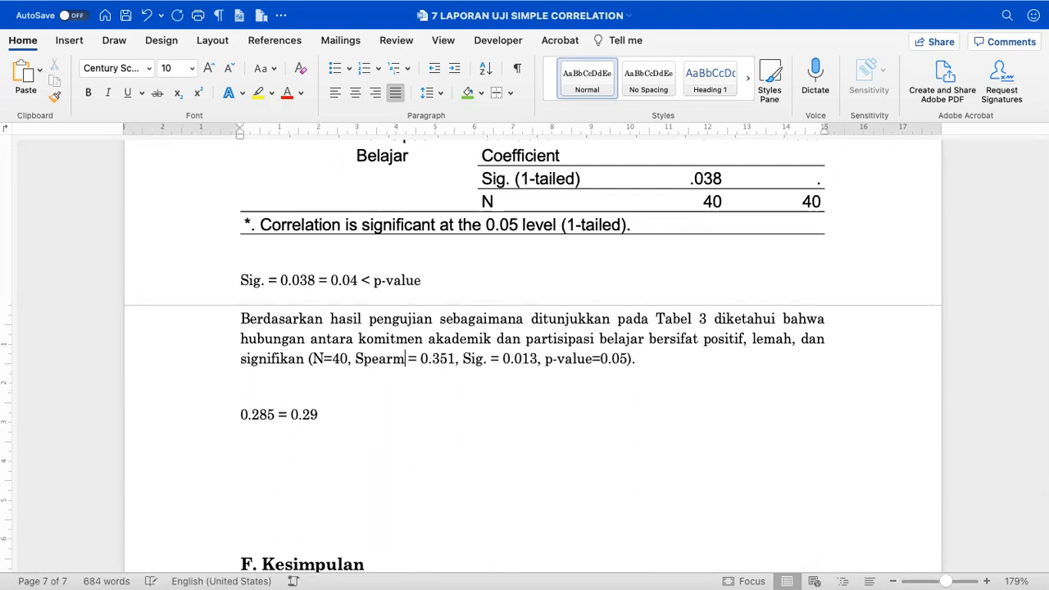
{"action": "key", "text": "BackSpace"}
{"action": "key", "text": "BackSpace"}
{"action": "key", "text": "BackSpace"}
{"action": "key", "text": "BackSpace"}
{"action": "key", "text": "BackSpace"}
{"action": "key", "text": "BackSpace"}
{"action": "key", "text": "BackSpace"}
{"action": "key", "text": "BackSpace"}
{"action": "type", "text": "rho="}
{"action": "key", "text": "BackSpace"}
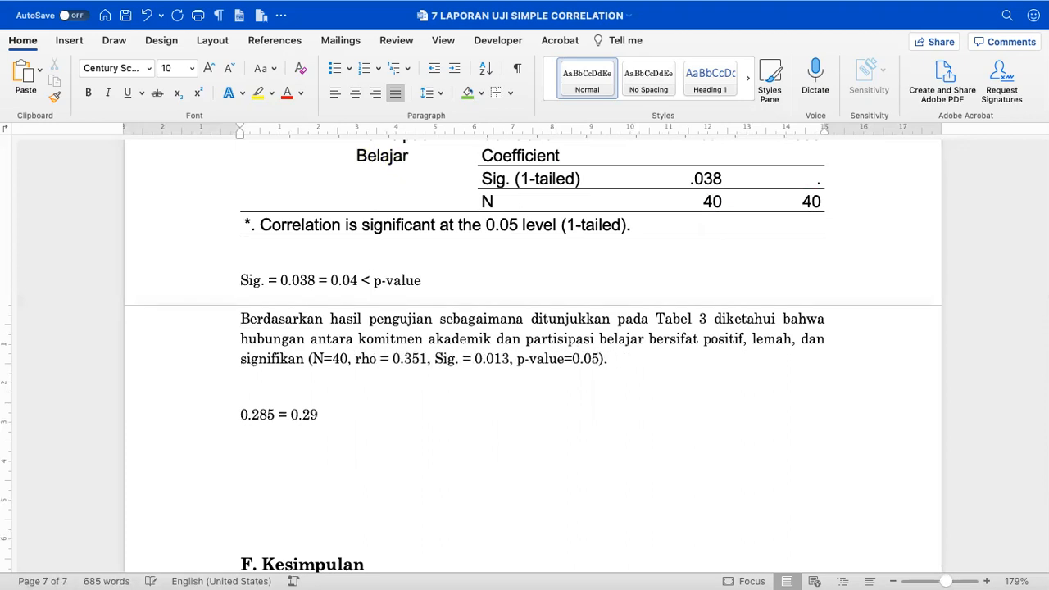
{"action": "type", "text": "-"}
{"action": "key", "text": "BackSpace"}
{"action": "key", "text": "BackSpace"}
{"action": "key", "text": "BackSpace"}
{"action": "key", "text": "BackSpace"}
{"action": "type", "text": "Spearman rho"}
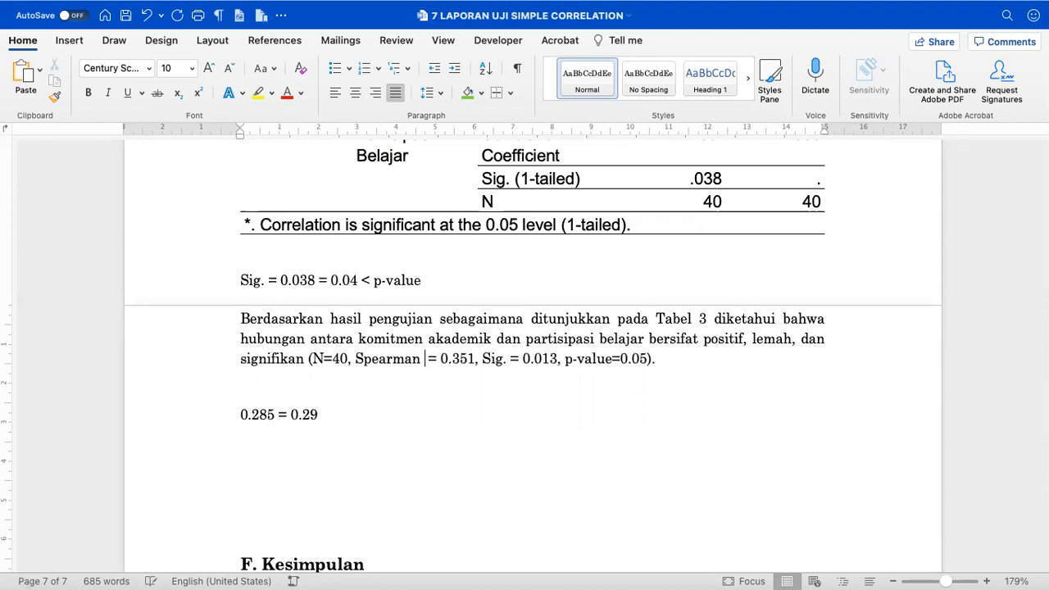
- Change the coefficient from 0.351 to 0.285 and Sig. from 0.013 to 0.038
{"action": "scroll", "coordinate": [423, 429], "scroll_direction": "up", "scroll_amount": 1}
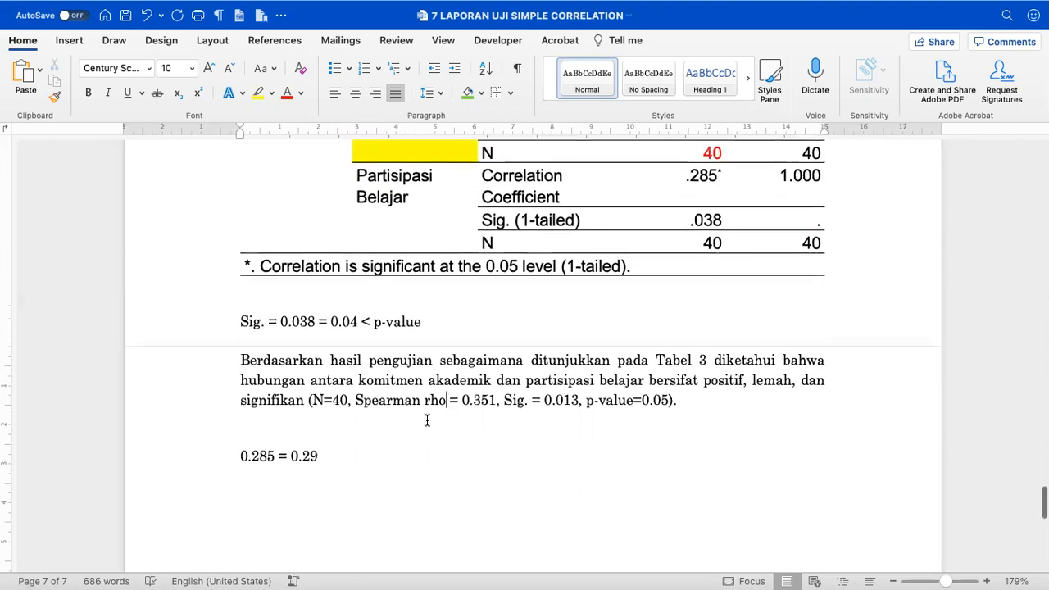
{"action": "scroll", "coordinate": [487, 407], "scroll_direction": "up", "scroll_amount": 1}
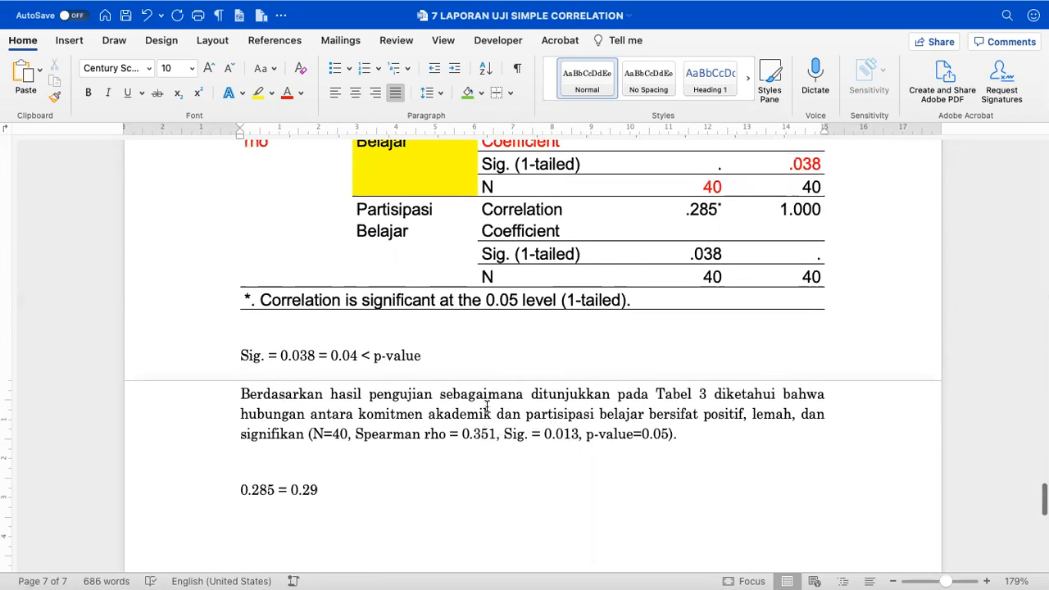
{"action": "scroll", "coordinate": [486, 408], "scroll_direction": "up", "scroll_amount": 1}
{"action": "key", "text": "Right"}
{"action": "key", "text": "Right"}
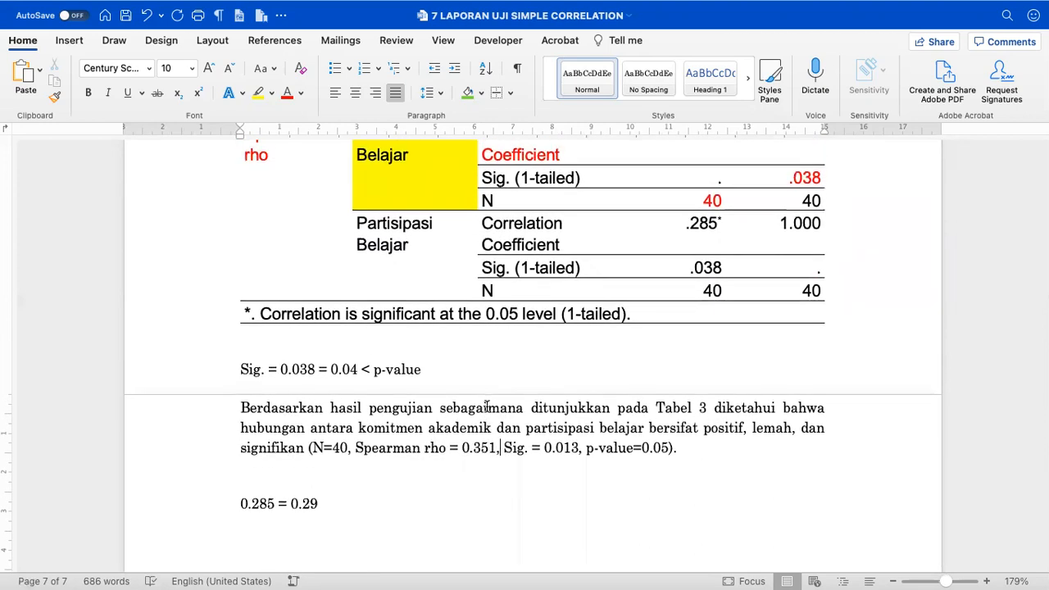
{"action": "key", "text": "BackSpace"}
{"action": "key", "text": "BackSpace"}
{"action": "key", "text": "BackSpace"}
{"action": "type", "text": "038"}
{"action": "scroll", "coordinate": [487, 407], "scroll_direction": "up", "scroll_amount": 3}
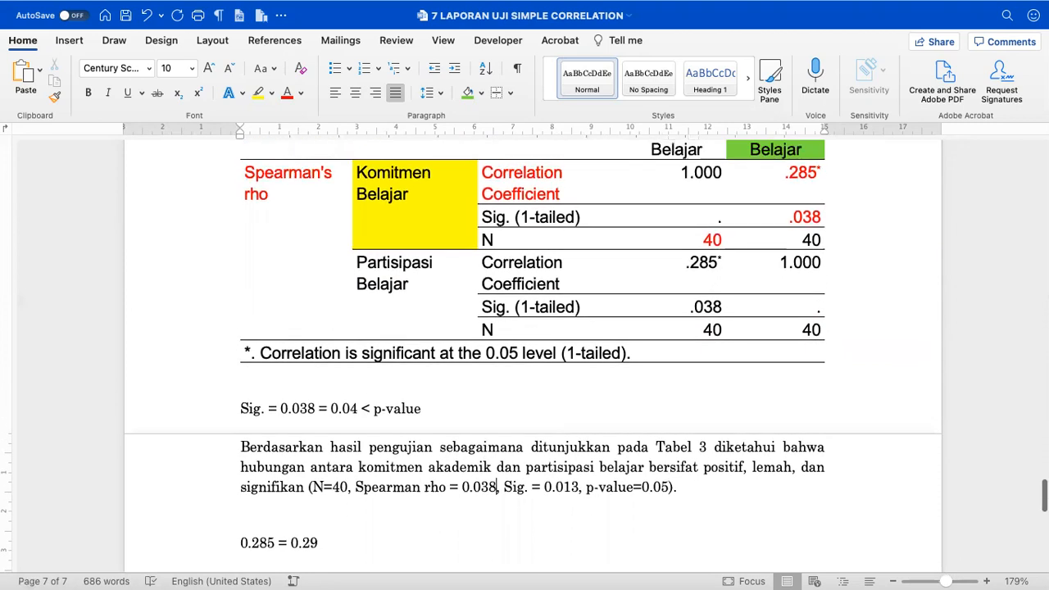
{"action": "key", "text": "shift+Left"}
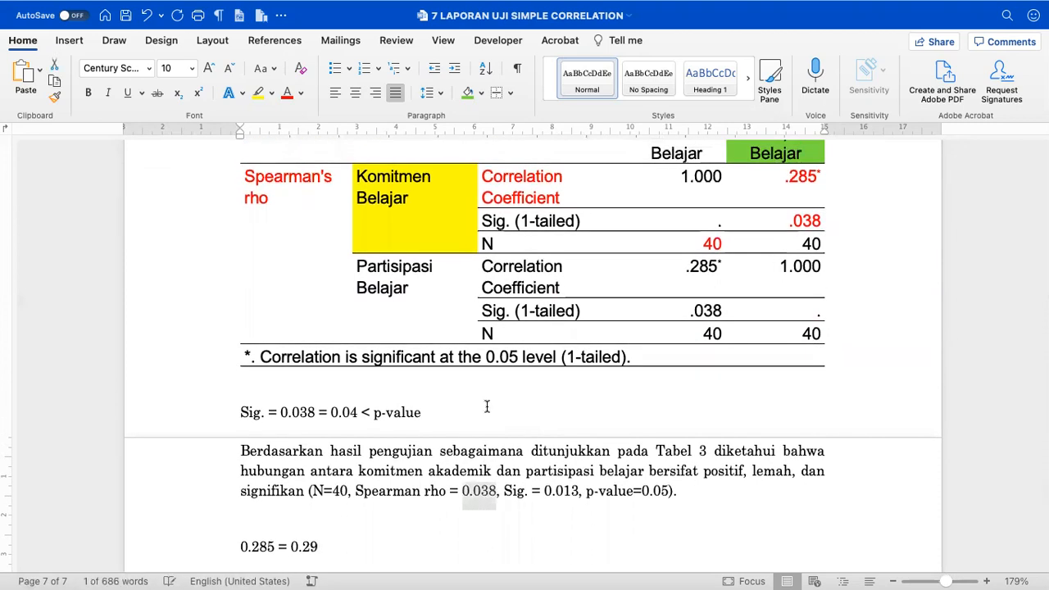
{"action": "type", "text": "0.28"}
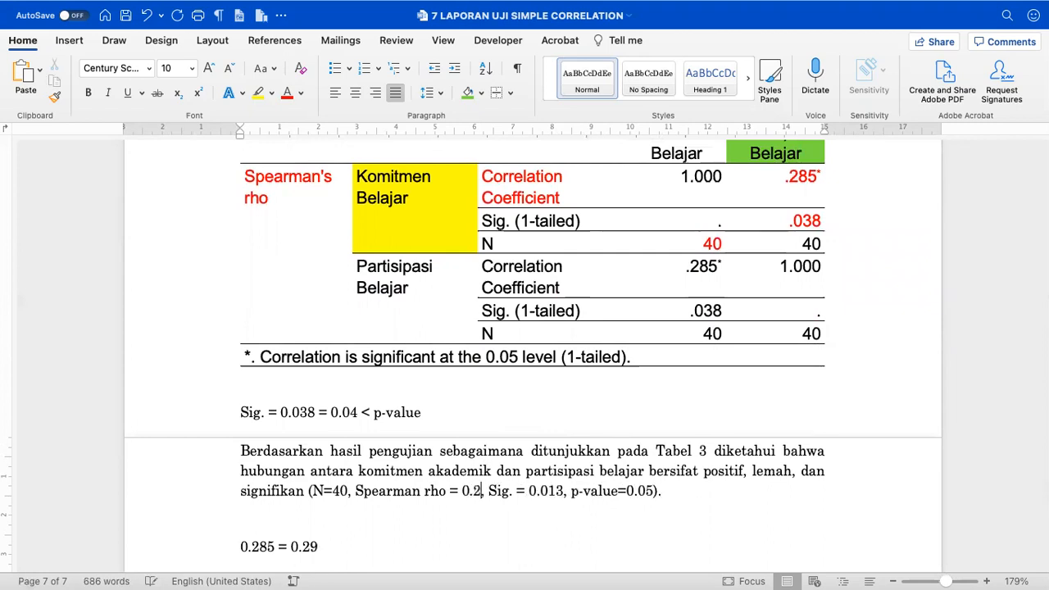
{"action": "type", "text": "5"}
{"action": "left_click", "coordinate": [576, 489]}
{"action": "key", "text": "BackSpace"}
{"action": "key", "text": "BackSpace"}
{"action": "key", "text": "BackSpace"}
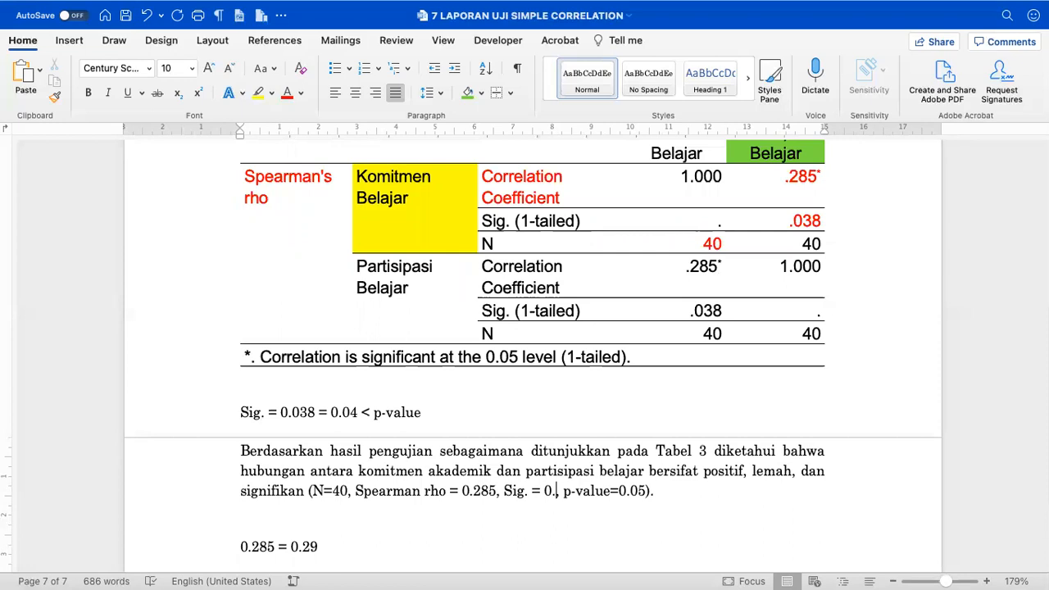
{"action": "type", "text": "038"}
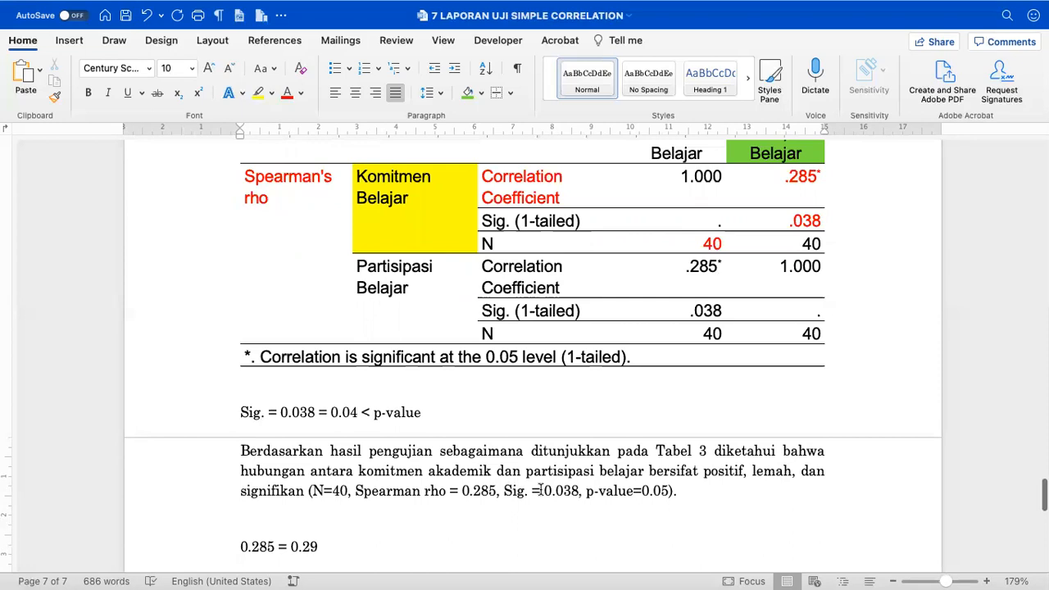
- Delete the separate Sig. comparison line
{"action": "left_click_drag", "start_coordinate": [240, 413], "coordinate": [426, 413]}
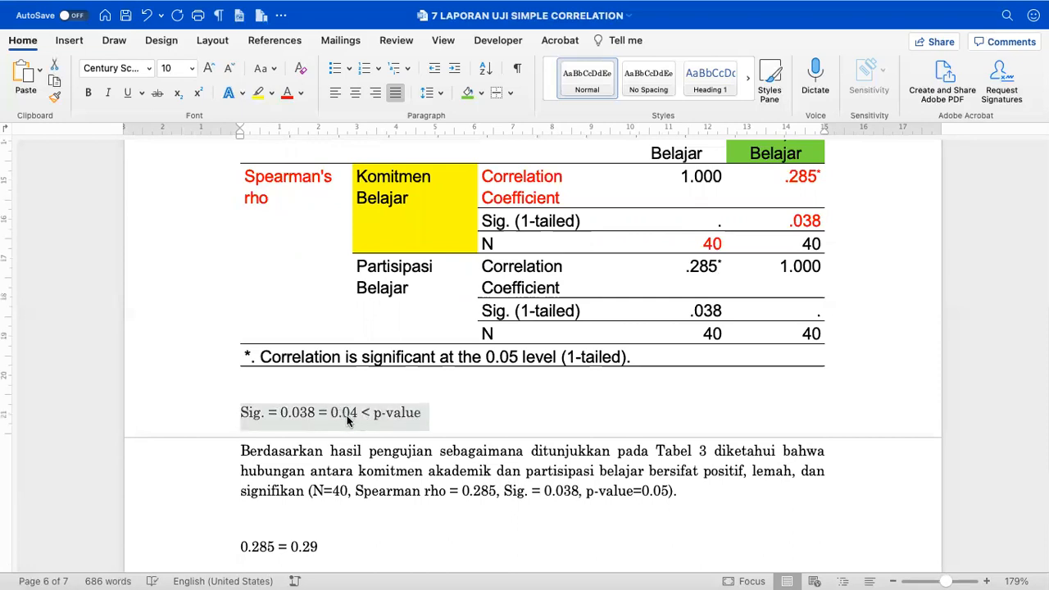
{"action": "key", "text": "Right"}
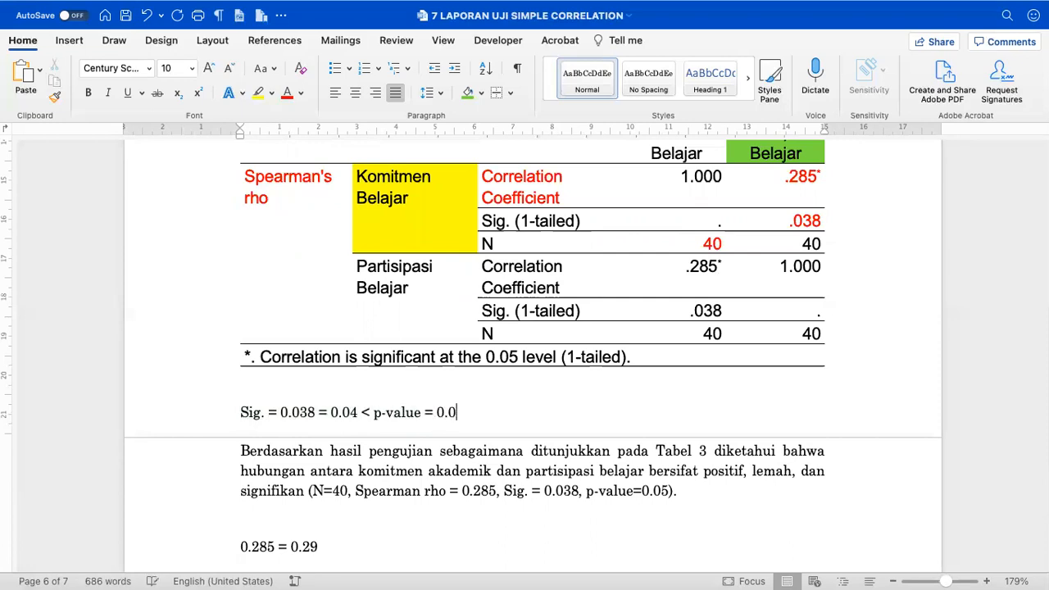
{"action": "triple_click", "coordinate": [238, 412]}
{"action": "key", "text": "BackSpace"}
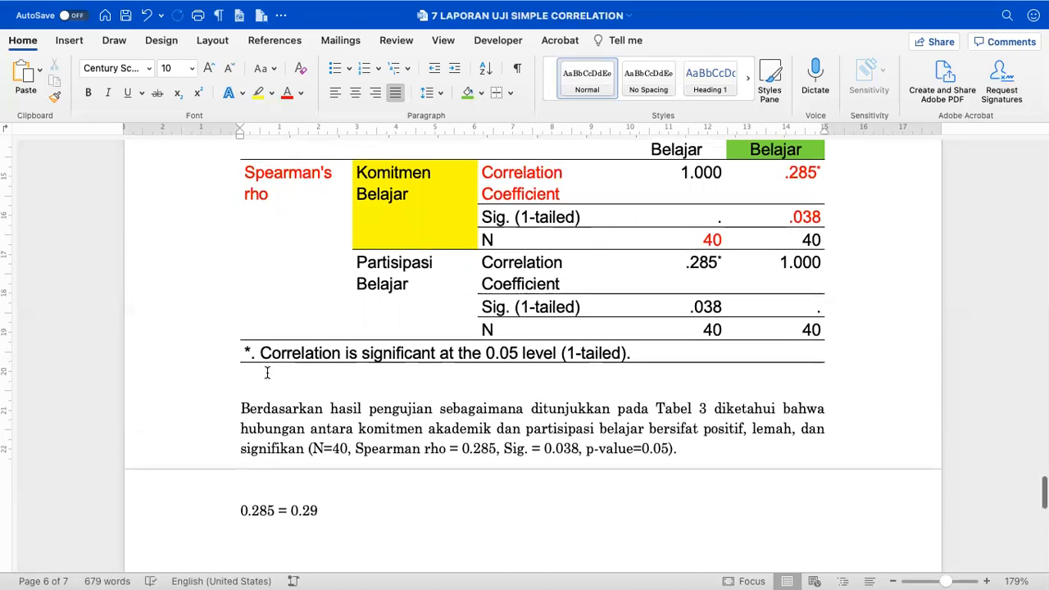
- Delete the CONTOH example line and the Spearman example section through 0.285 = 0.29
{"action": "scroll", "coordinate": [268, 373], "scroll_direction": "up", "scroll_amount": 2}
{"action": "scroll", "coordinate": [267, 373], "scroll_direction": "up", "scroll_amount": 1}
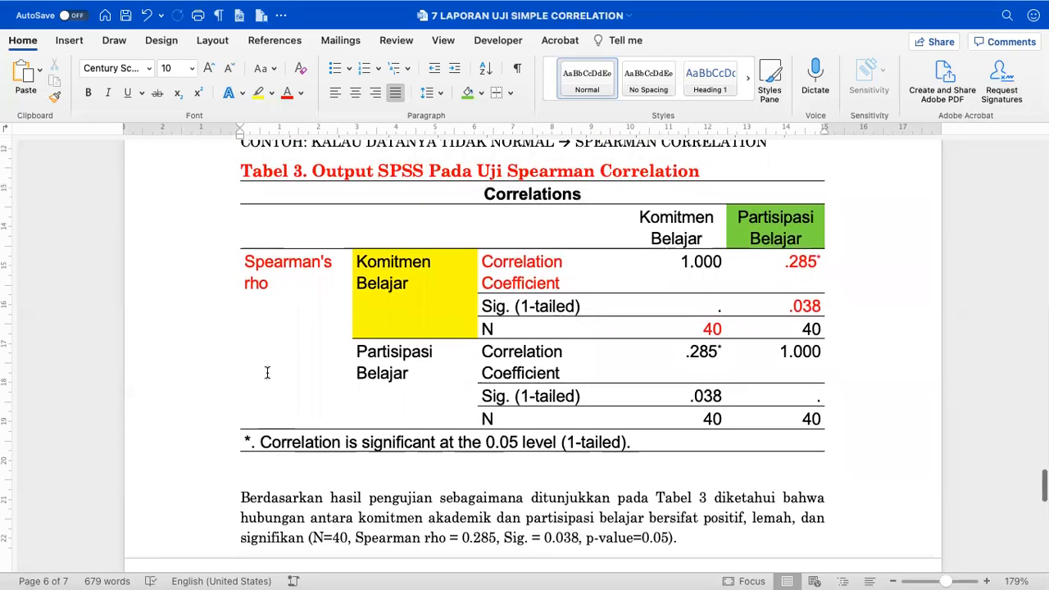
{"action": "scroll", "coordinate": [267, 373], "scroll_direction": "down", "scroll_amount": 3, "text": "ctrl"}
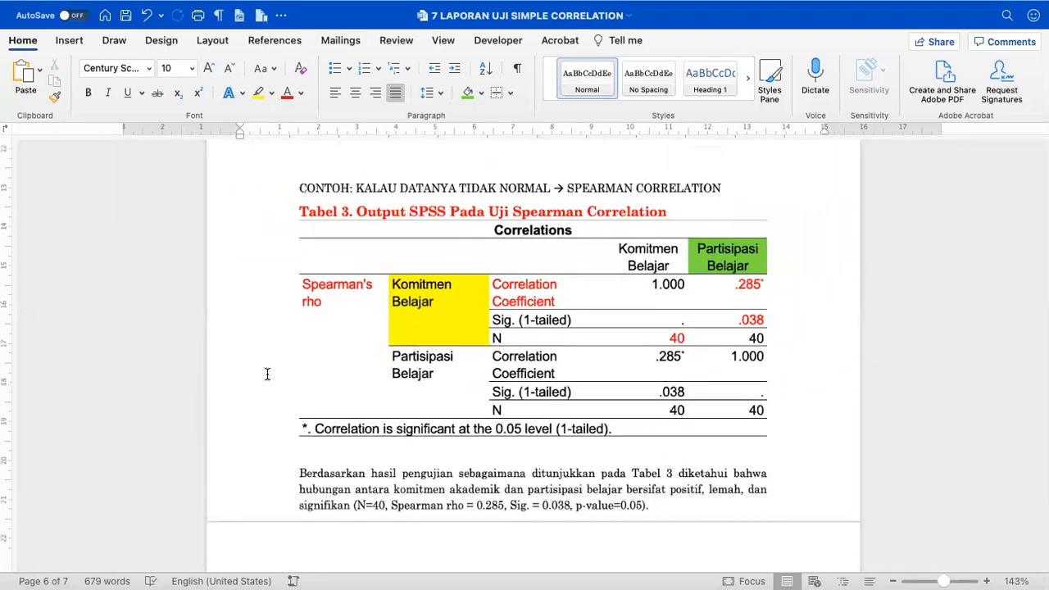
{"action": "left_click", "coordinate": [268, 195]}
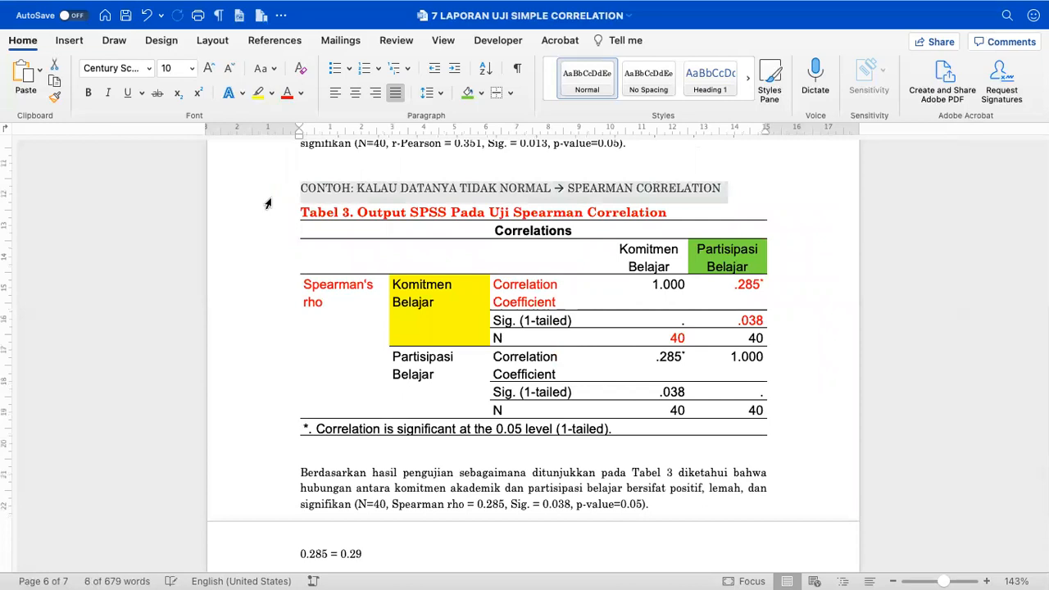
{"action": "key", "text": "Delete"}
{"action": "scroll", "coordinate": [267, 205], "scroll_direction": "up", "scroll_amount": 4}
{"action": "scroll", "coordinate": [267, 204], "scroll_direction": "down", "scroll_amount": 5}
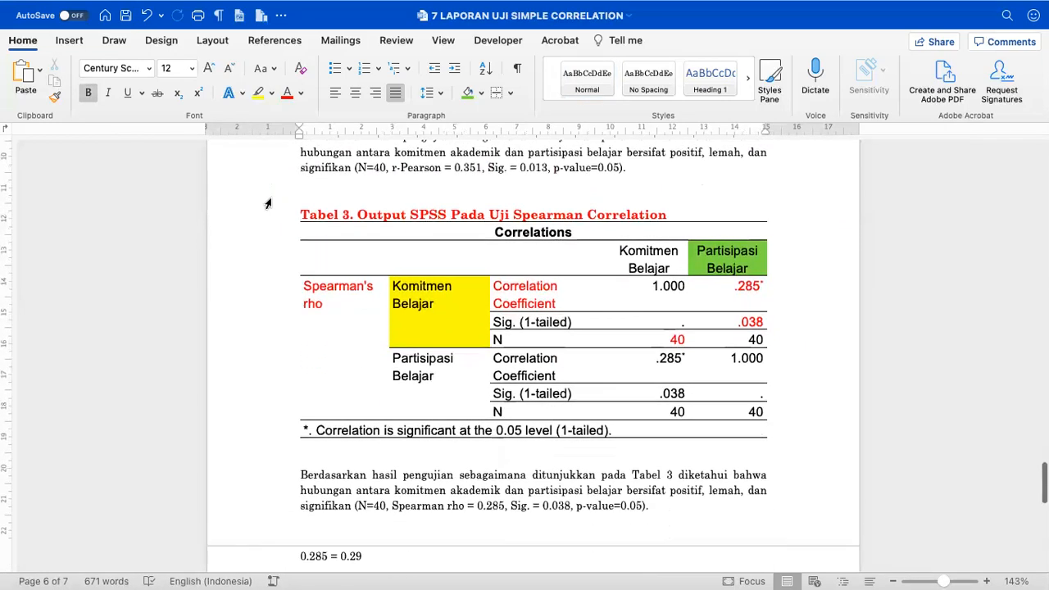
{"action": "scroll", "coordinate": [353, 543], "scroll_direction": "down", "scroll_amount": 5}
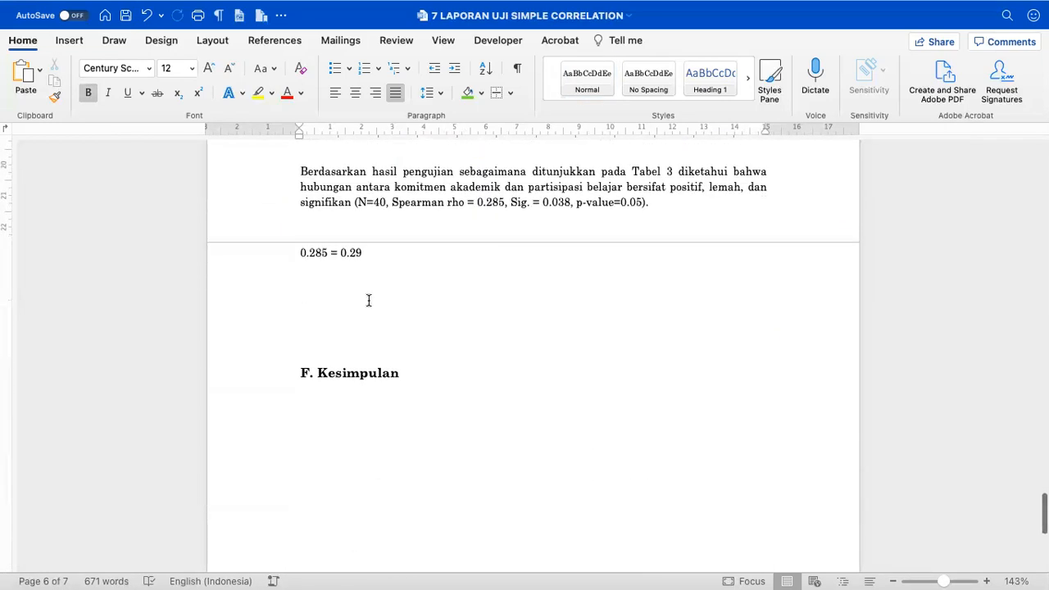
{"action": "left_click", "coordinate": [388, 253], "text": "shift"}
{"action": "key", "text": "Delete"}
- Remove the extra empty lines above F. Kesimpulan, leaving a single blank line
{"action": "scroll", "coordinate": [388, 254], "scroll_direction": "up", "scroll_amount": 6}
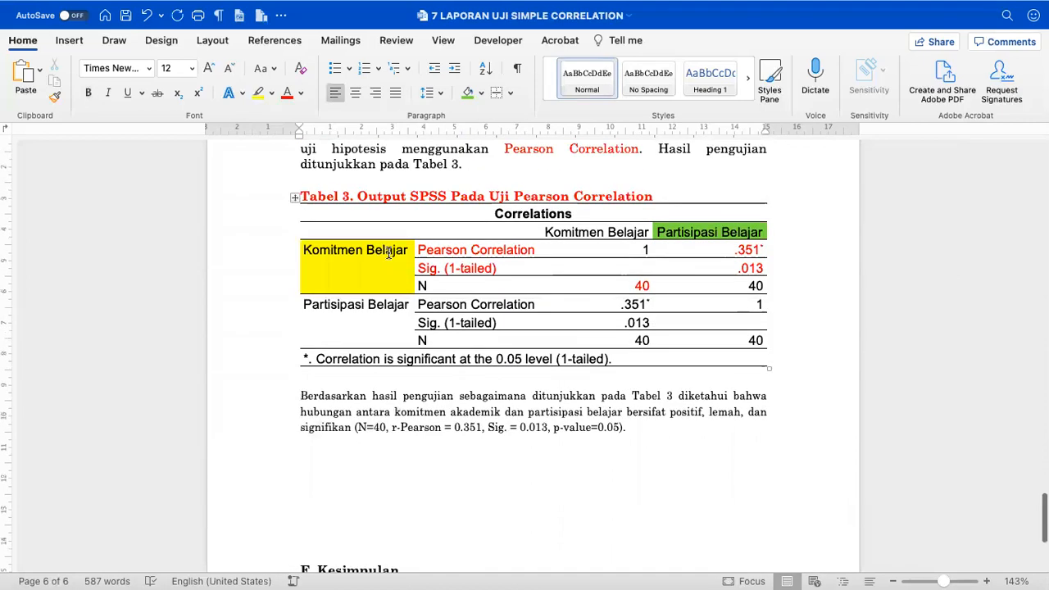
{"action": "left_click", "coordinate": [333, 531], "text": "shift"}
{"action": "key", "text": "Delete"}
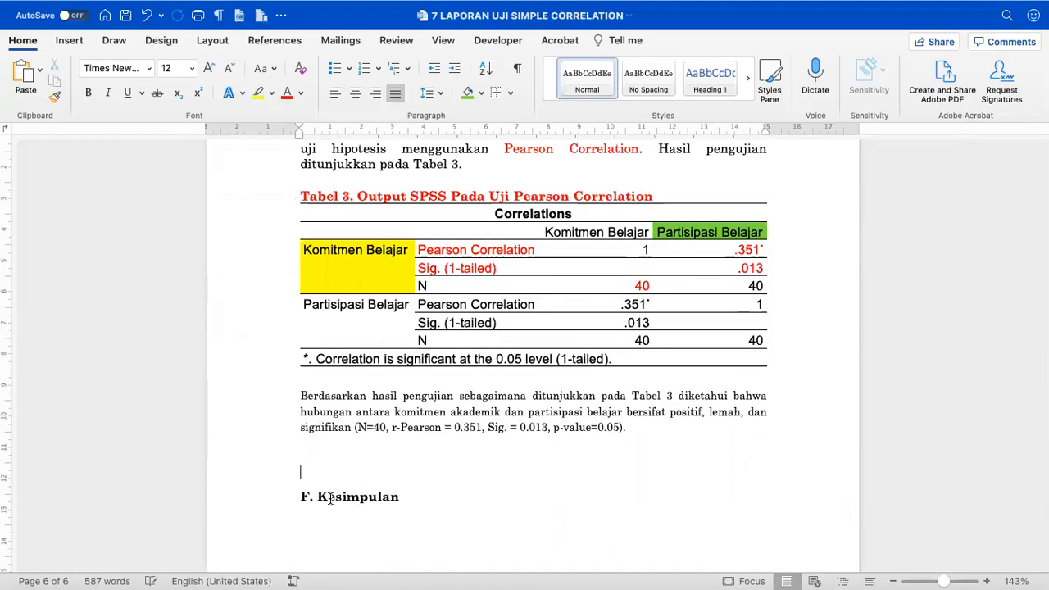
{"action": "key", "text": "BackSpace"}
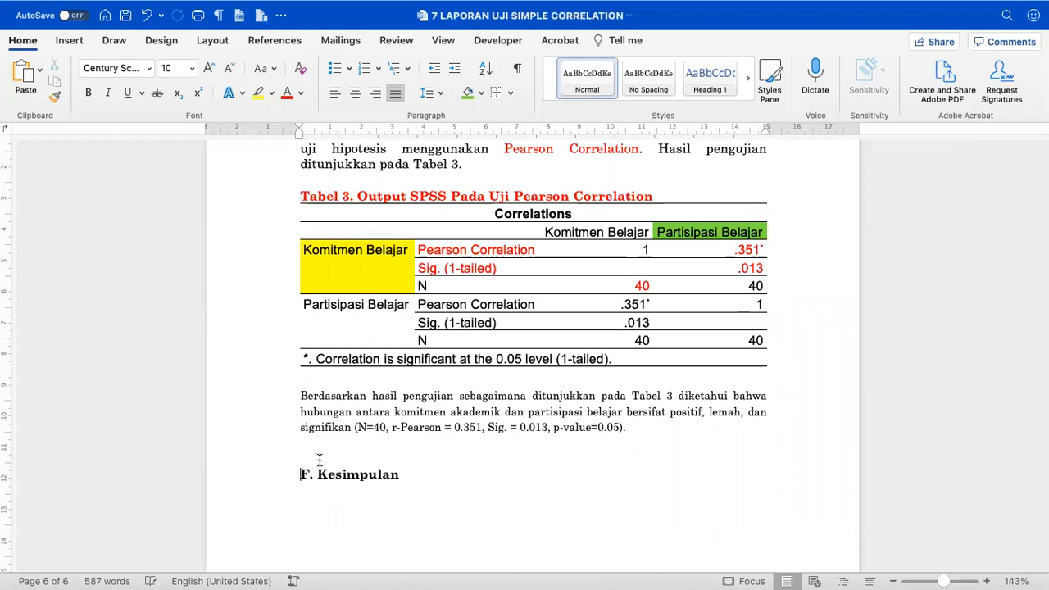
{"action": "key", "text": "BackSpace"}
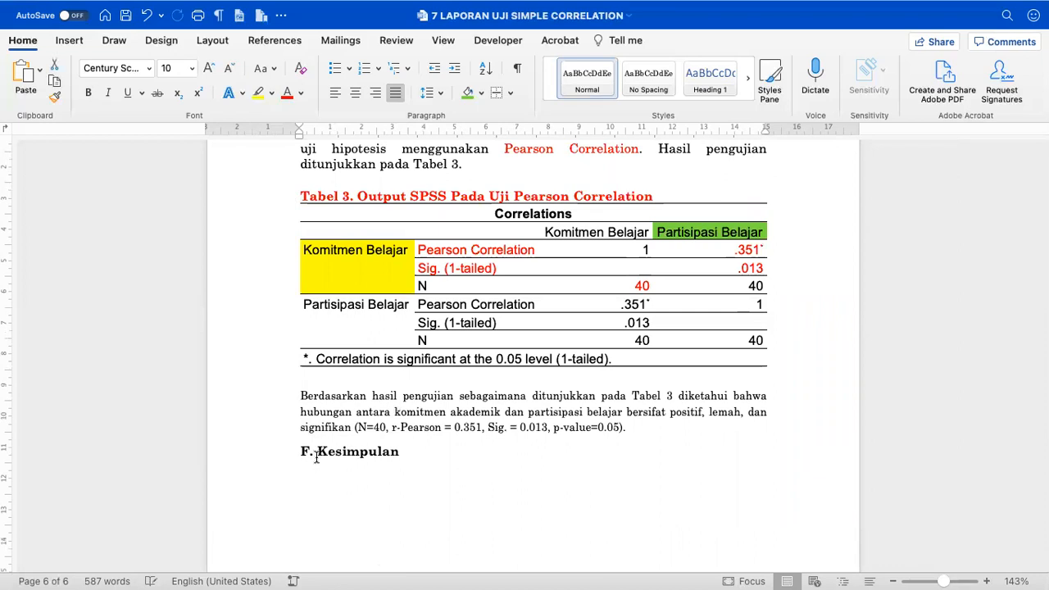
{"action": "key", "text": "Return"}
- Make room above F. Kesimpulan and paste the Spearman example section with its table
{"action": "scroll", "coordinate": [533, 360], "scroll_direction": "up", "scroll_amount": 3}
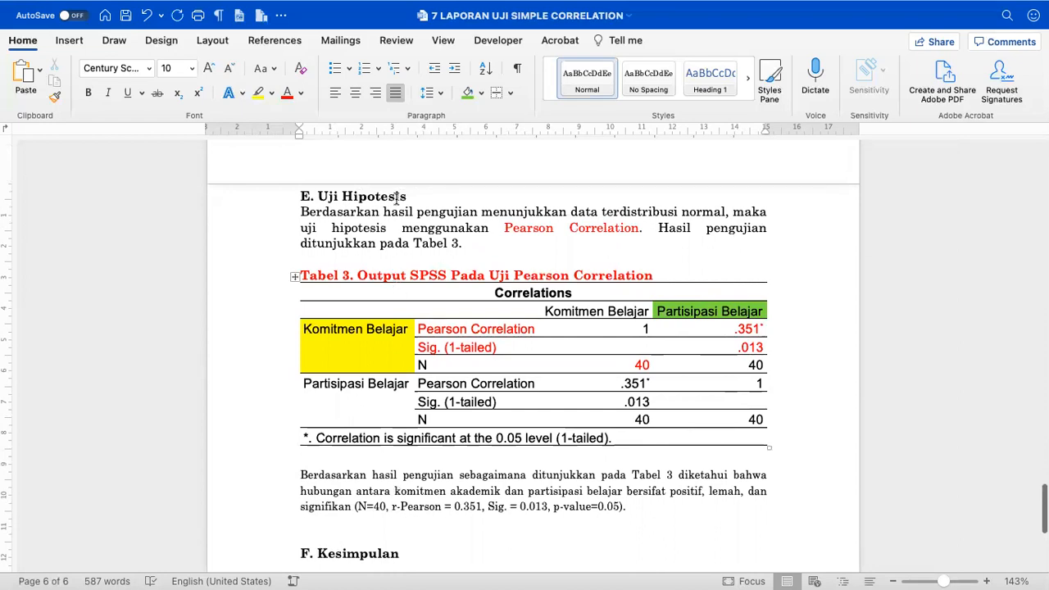
{"action": "scroll", "coordinate": [411, 308], "scroll_direction": "up", "scroll_amount": 5}
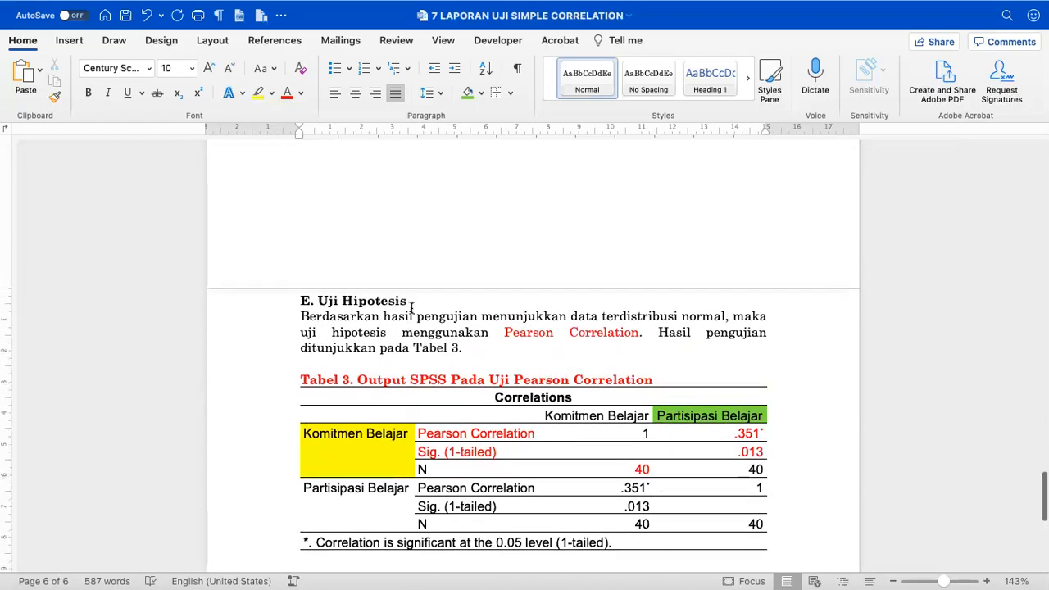
{"action": "scroll", "coordinate": [412, 307], "scroll_direction": "down", "scroll_amount": 7}
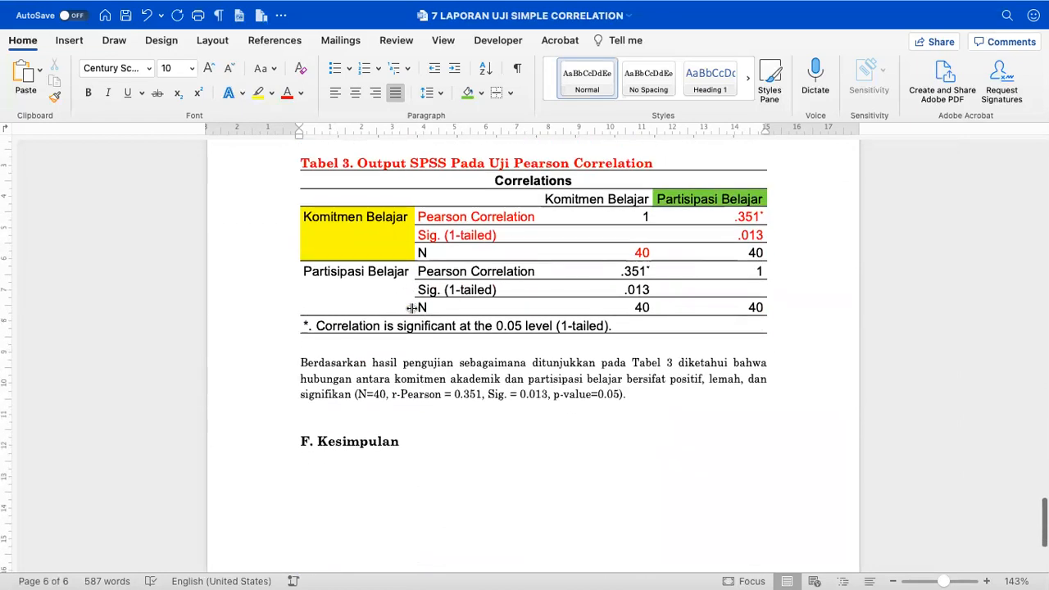
{"action": "scroll", "coordinate": [412, 308], "scroll_direction": "up", "scroll_amount": 5}
{"action": "scroll", "coordinate": [412, 310], "scroll_direction": "up", "scroll_amount": 1}
{"action": "scroll", "coordinate": [412, 309], "scroll_direction": "down", "scroll_amount": 5}
{"action": "key", "text": "BackSpace"}
{"action": "key", "text": "Return"}
{"action": "key", "text": "Return"}
{"action": "key", "text": "Return"}
{"action": "key", "text": "Return"}
{"action": "key", "text": "Return"}
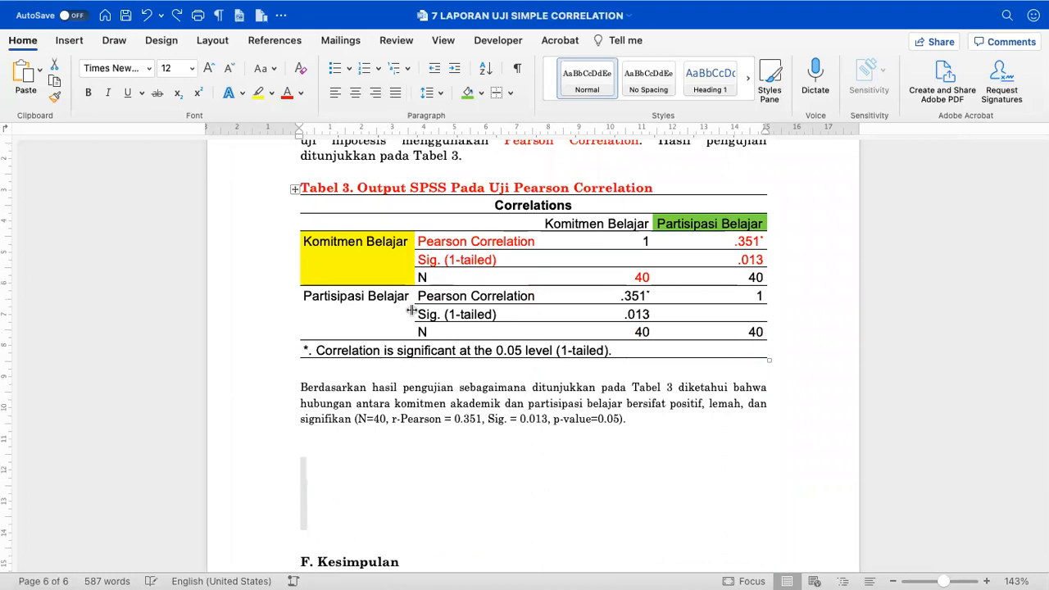
{"action": "key", "text": "cmd+v"}
- Undo the last change to bring back the CONTOH example line
{"action": "scroll", "coordinate": [411, 345], "scroll_direction": "down", "scroll_amount": 2}
{"action": "scroll", "coordinate": [412, 346], "scroll_direction": "down", "scroll_amount": 2}
{"action": "key", "text": "super+z"}
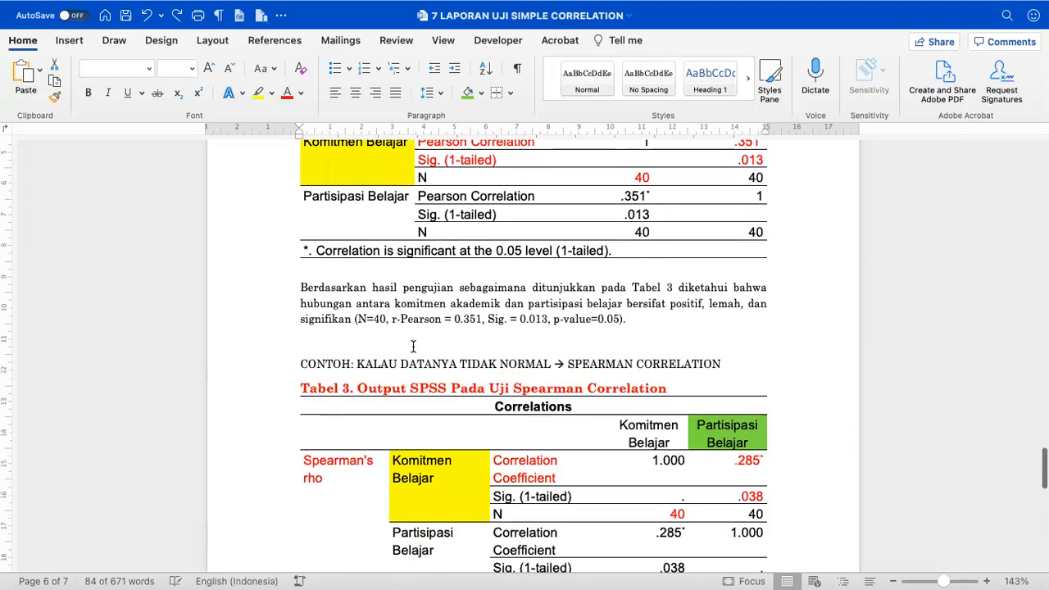
{"action": "left_click", "coordinate": [411, 350]}
- Copy the Pearson intro paragraph from E. Uji Hipotesis onto a new line under CONTOH
{"action": "scroll", "coordinate": [411, 351], "scroll_direction": "down", "scroll_amount": 4}
{"action": "scroll", "coordinate": [411, 351], "scroll_direction": "up", "scroll_amount": 10}
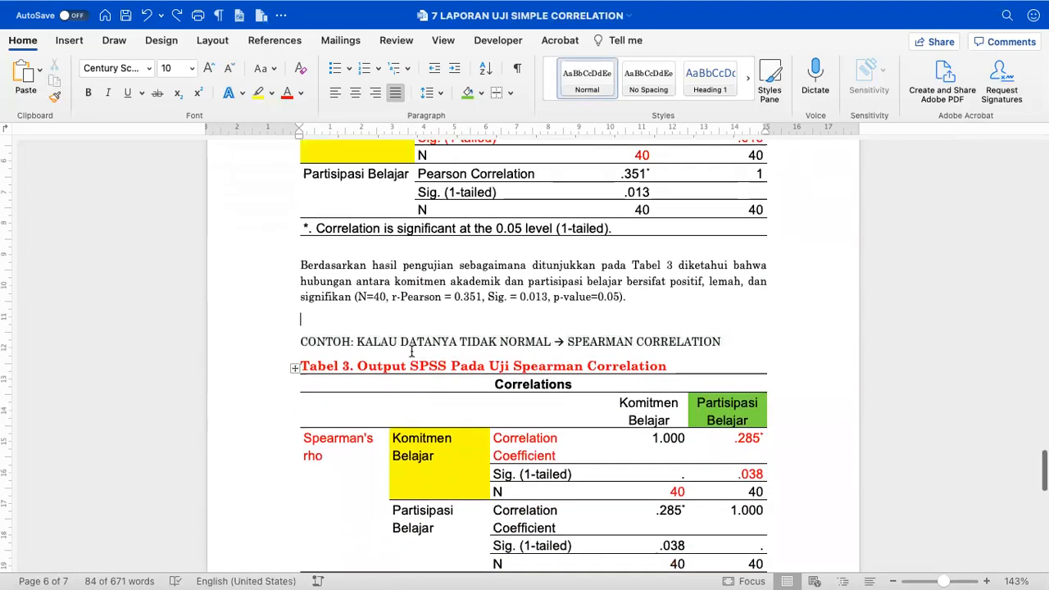
{"action": "left_click_drag", "start_coordinate": [302, 205], "coordinate": [467, 237]}
{"action": "key", "text": "cmd+c"}
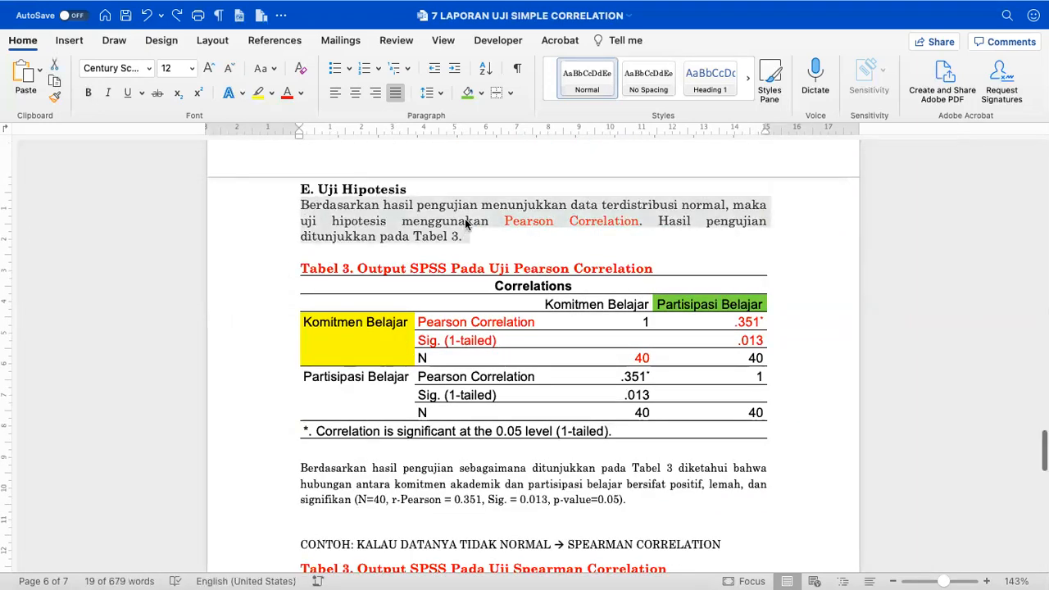
{"action": "scroll", "coordinate": [475, 224], "scroll_direction": "down", "scroll_amount": 5}
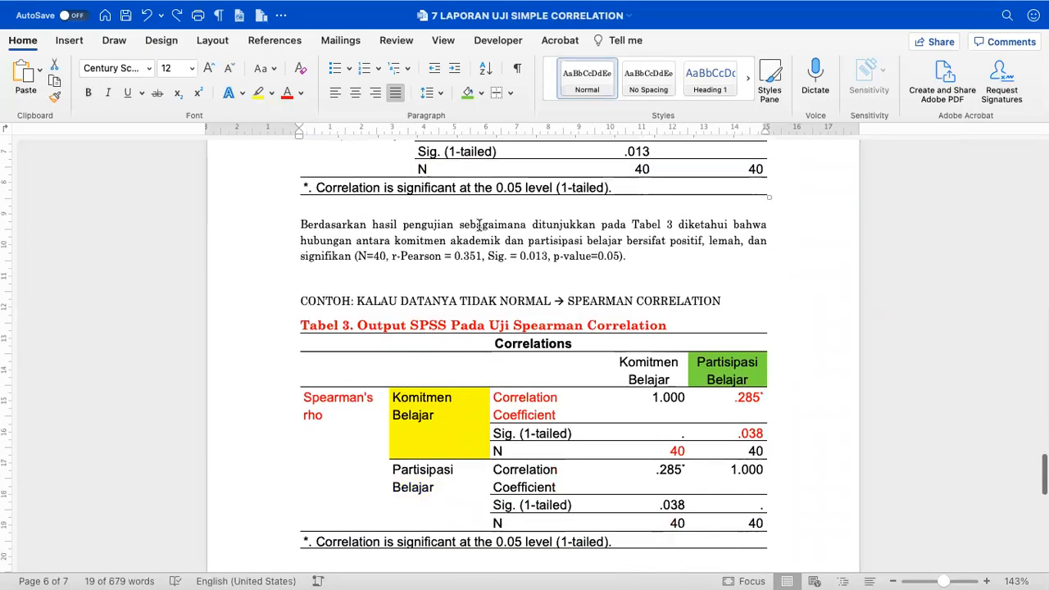
{"action": "left_click", "coordinate": [751, 298]}
{"action": "key", "text": "Return"}
{"action": "key", "text": "Return"}
{"action": "key", "text": "cmd+v"}
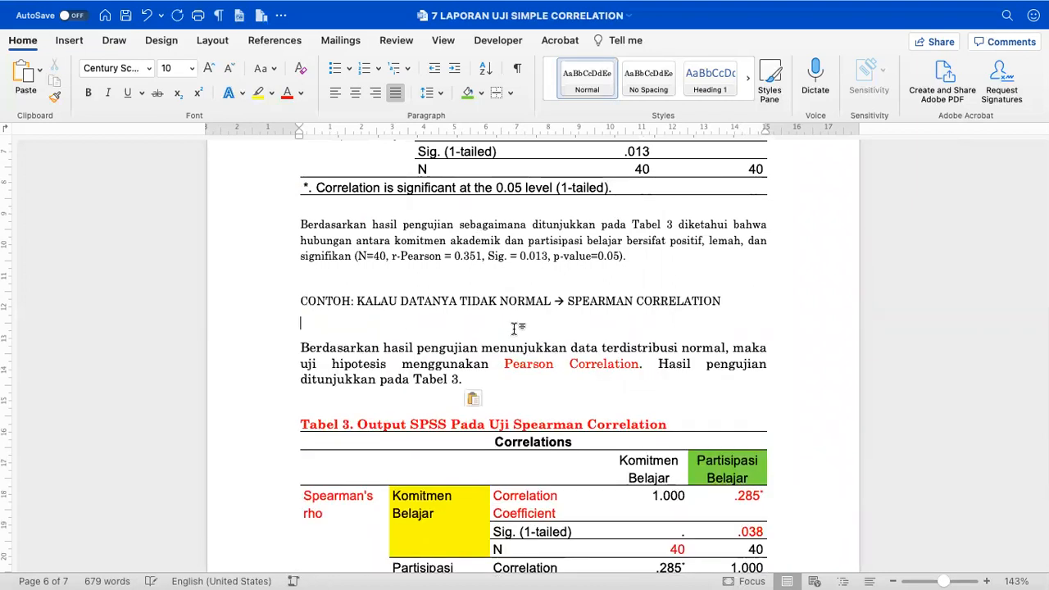
{"action": "key", "text": "BackSpace"}
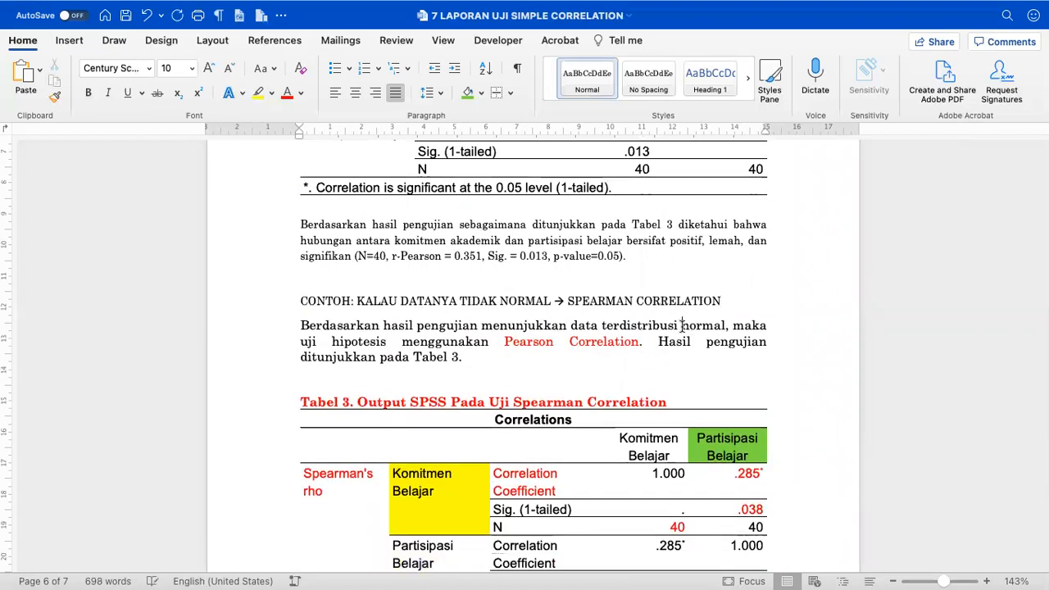
- Insert 'tidak' before 'normal' and replace 'Pearson' with 'Spearman' in the pasted paragraph
{"action": "left_click", "coordinate": [681, 325]}
{"action": "type", "text": "tidak"}
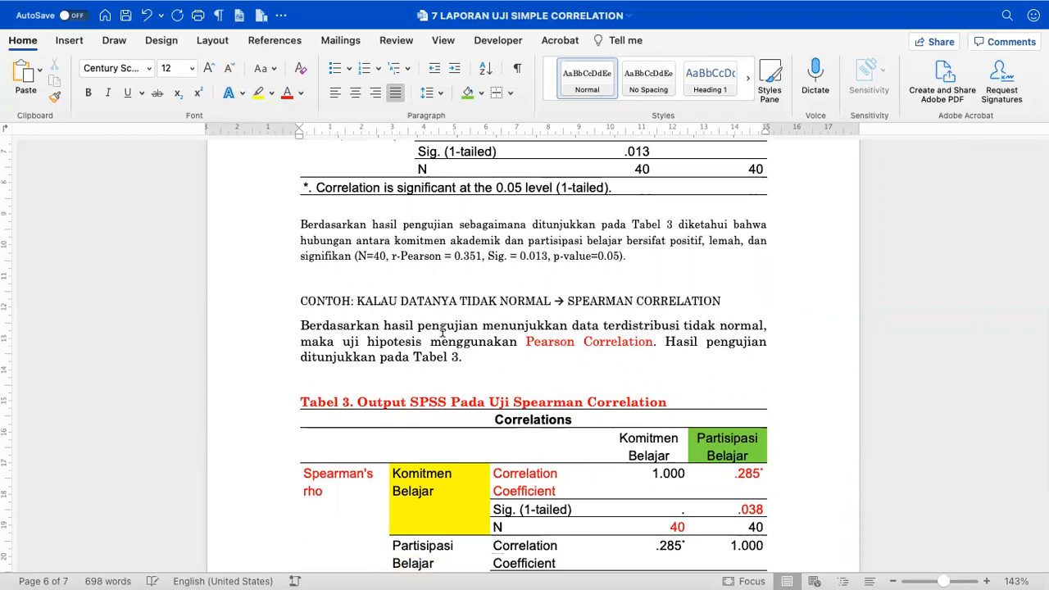
{"action": "double_click", "coordinate": [538, 344]}
{"action": "type", "text": "Spearman"}
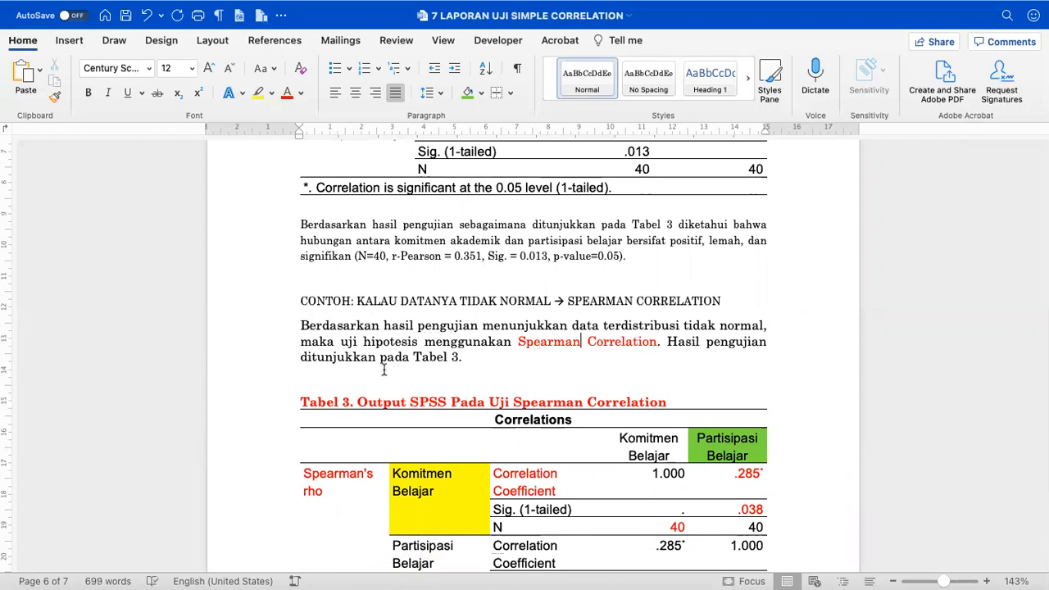
{"action": "key", "text": "BackSpace"}
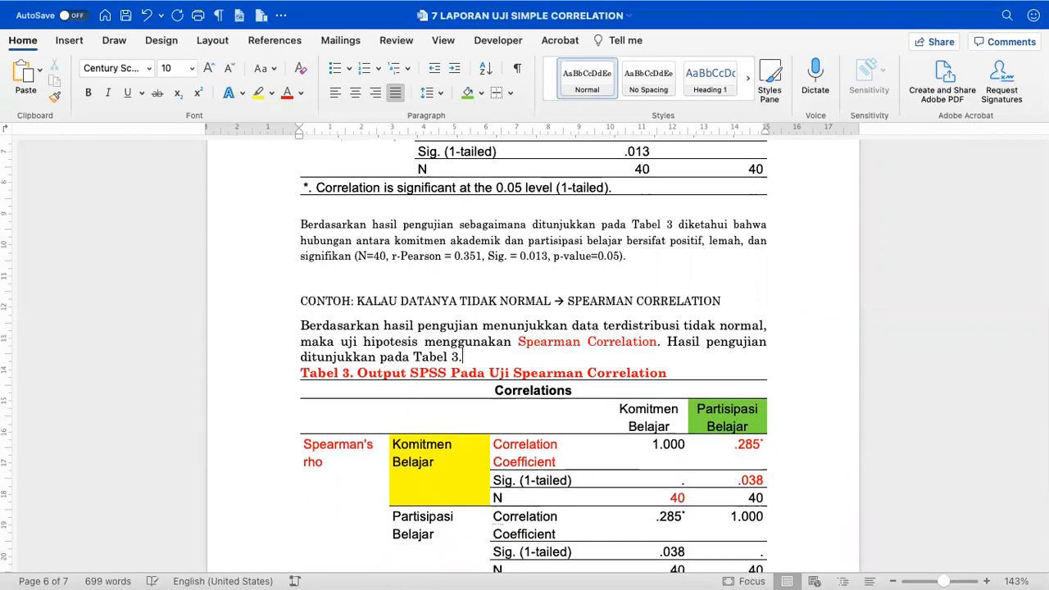
{"action": "key", "text": "Return"}
- Cut the Spearman example section, from the CONTOH line through its table
{"action": "scroll", "coordinate": [533, 352], "scroll_direction": "down", "scroll_amount": 5}
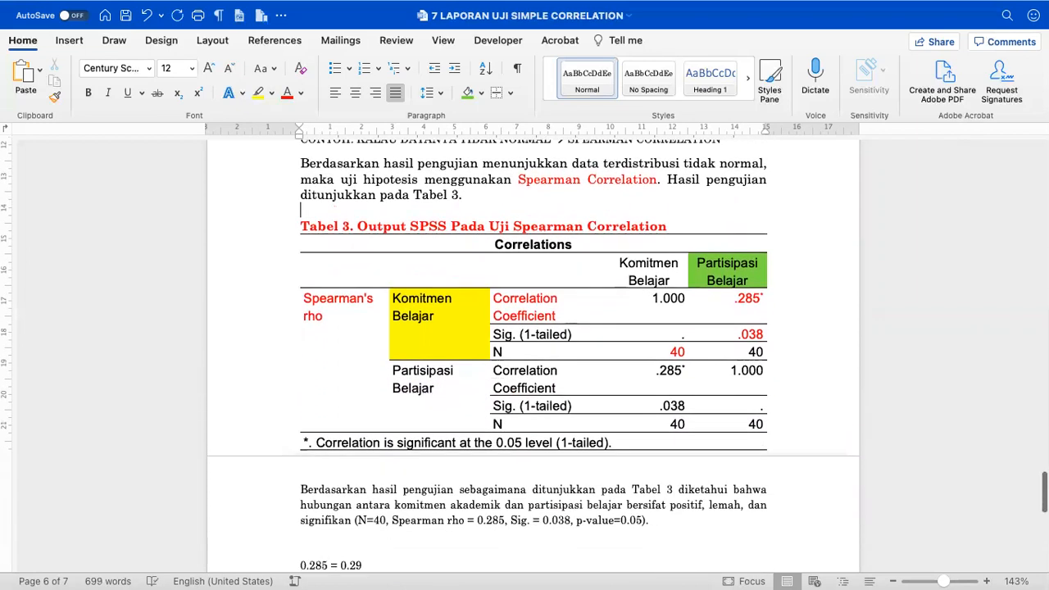
{"action": "scroll", "coordinate": [386, 382], "scroll_direction": "down", "scroll_amount": 2}
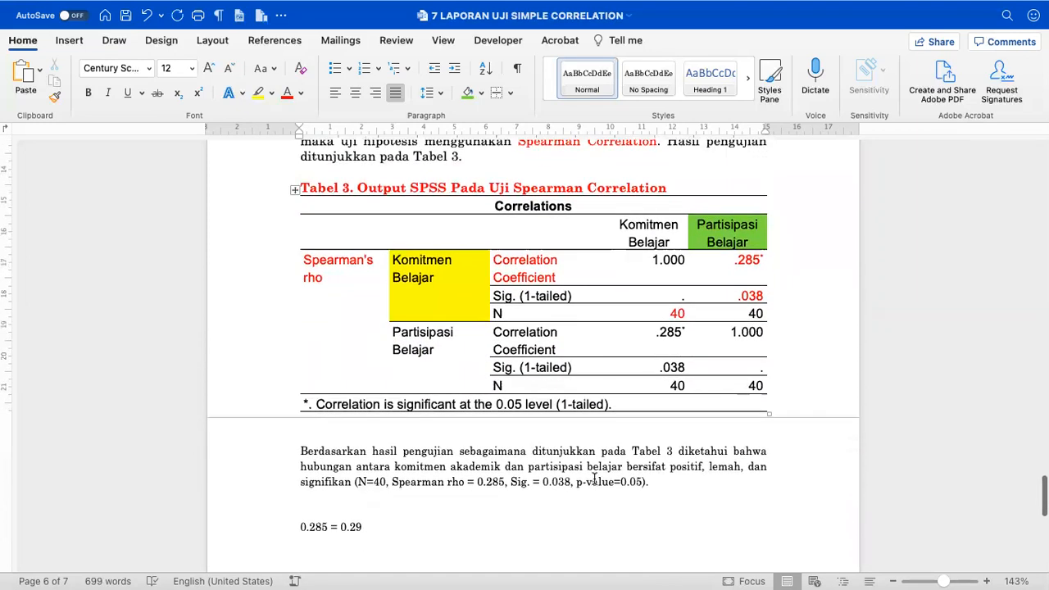
{"action": "left_click", "coordinate": [656, 486]}
{"action": "scroll", "coordinate": [654, 484], "scroll_direction": "up", "scroll_amount": 4}
{"action": "left_click", "coordinate": [304, 238]}
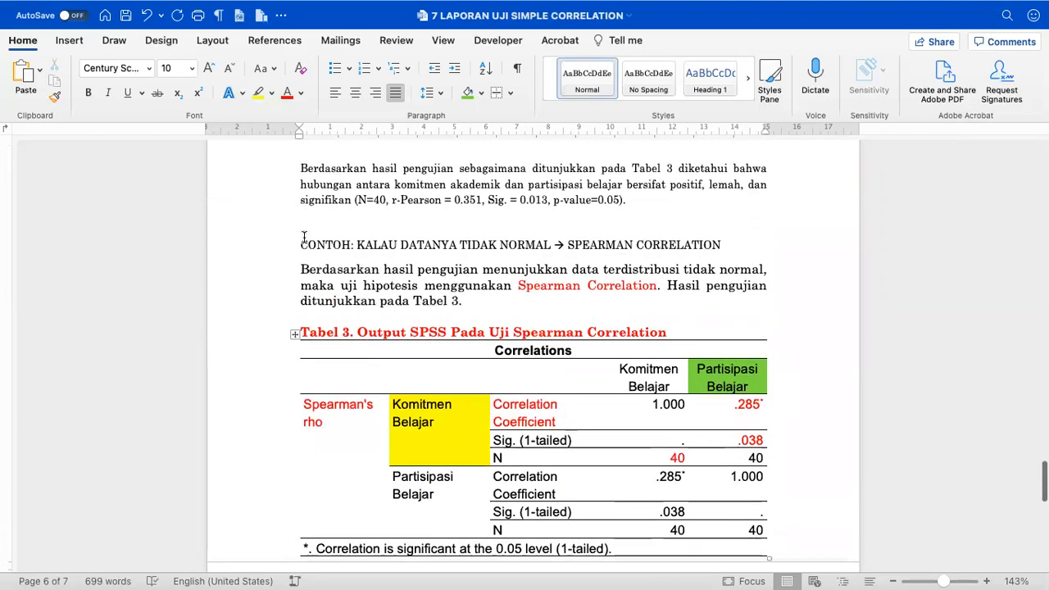
{"action": "left_click", "coordinate": [301, 243], "text": "shift"}
{"action": "key", "text": "super+c"}
{"action": "key", "text": "BackSpace"}
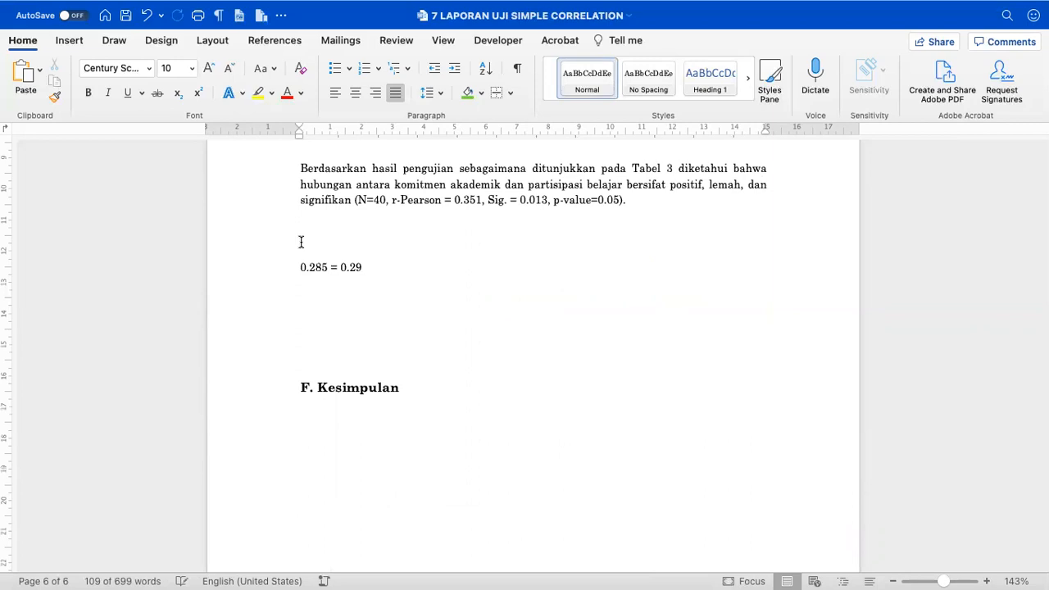
- Delete the 0.285 = 0.29 note and leftover blanks, keeping one empty line above F. Kesimpulan
{"action": "left_click", "coordinate": [317, 300], "text": "shift"}
{"action": "key", "text": "BackSpace"}
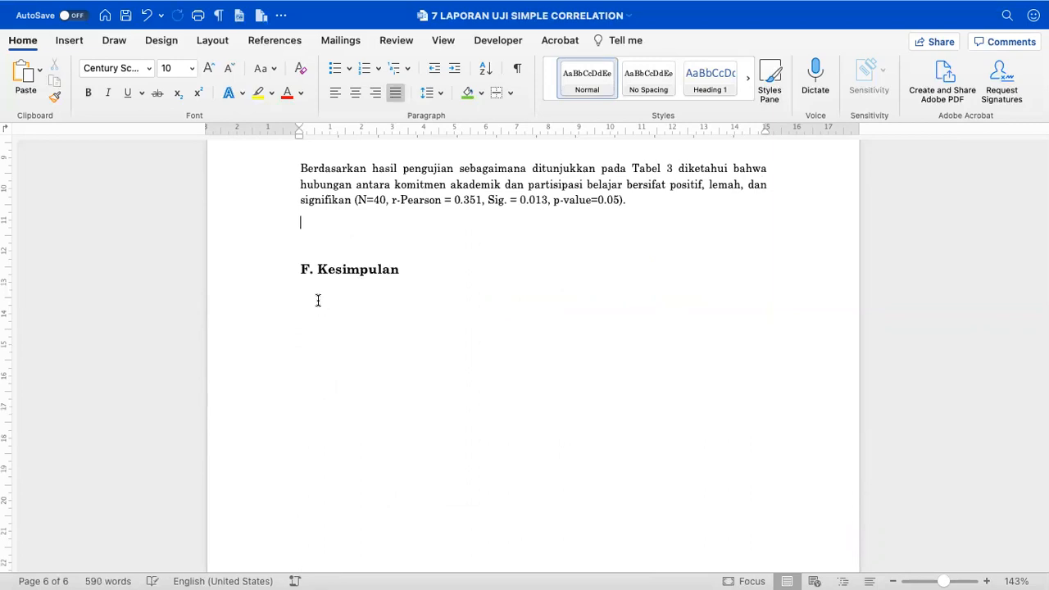
{"action": "key", "text": "shift+Down"}
{"action": "key", "text": "shift+Down"}
{"action": "key", "text": "BackSpace"}
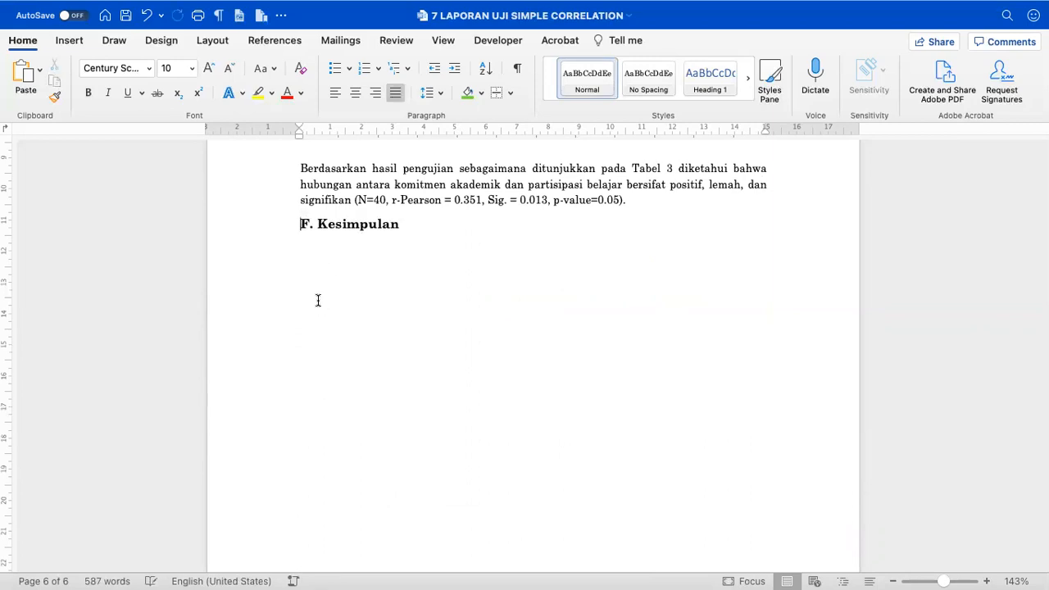
{"action": "key", "text": "Return"}
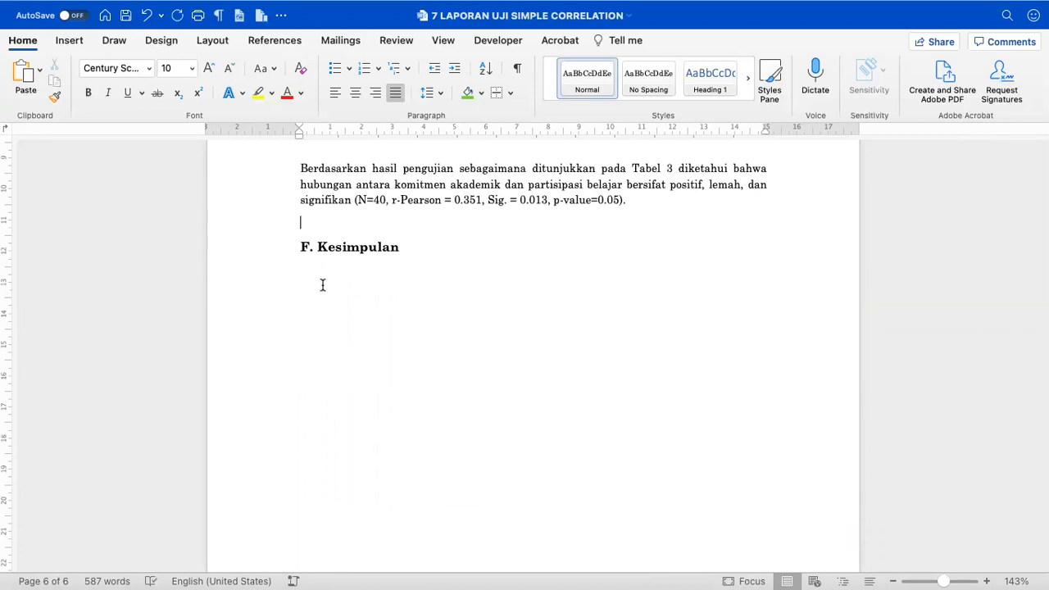
- Insert a page break after F. Kesimpulan and paste the Spearman section on the new page
{"action": "key", "text": "Return"}
{"action": "key", "text": "super+Return"}
{"action": "key", "text": "super+v"}
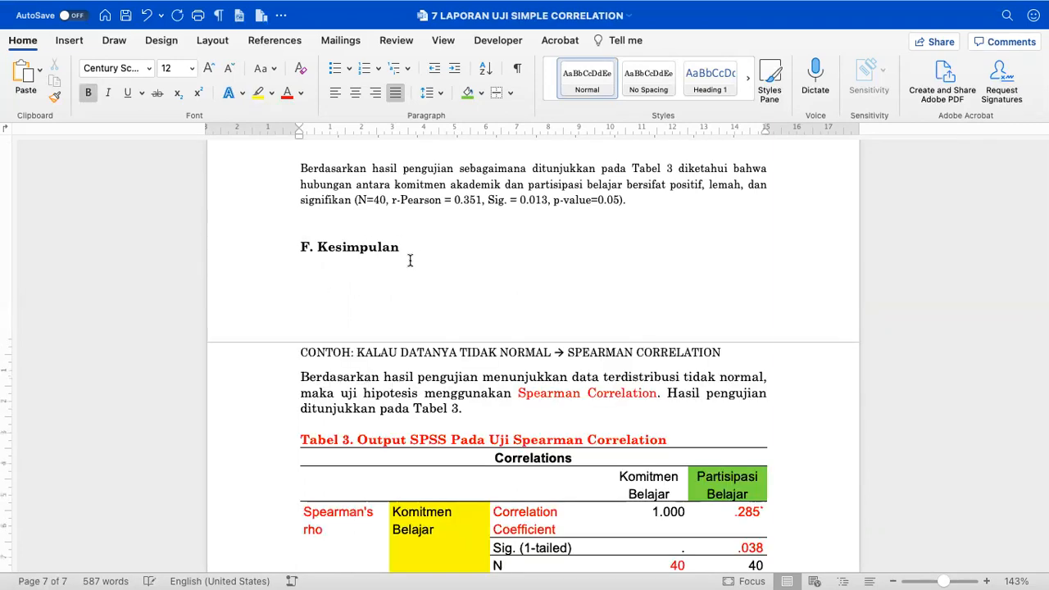
{"action": "scroll", "coordinate": [401, 302], "scroll_direction": "down", "scroll_amount": 5}
{"action": "scroll", "coordinate": [401, 303], "scroll_direction": "up", "scroll_amount": 5}
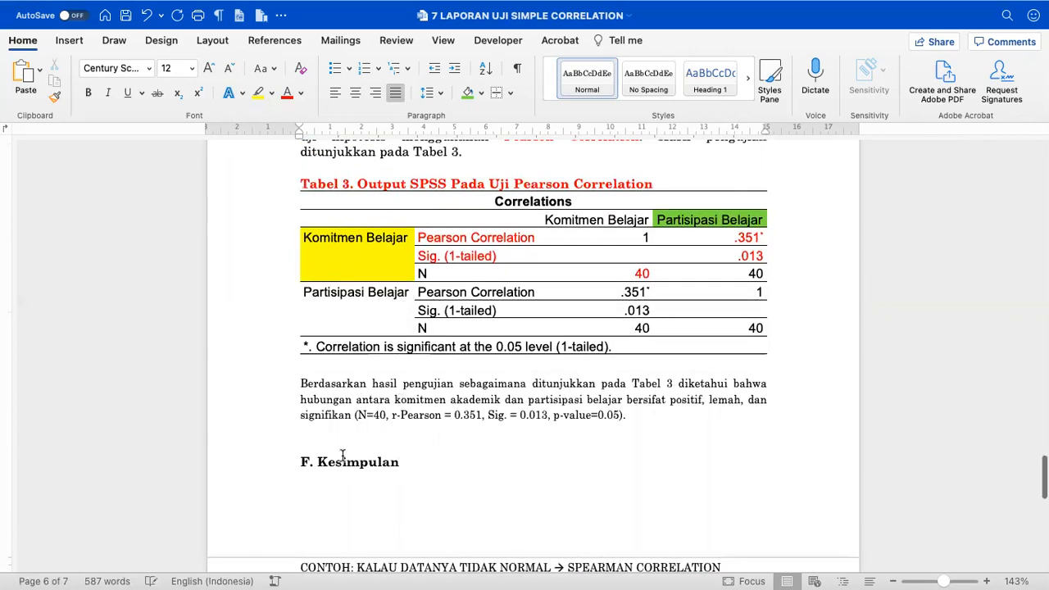
- Copy the Pengecekan Linearitas scatterplot paragraph to the line under F. Kesimpulan
{"action": "key", "text": "Up"}
{"action": "key", "text": "BackSpace"}
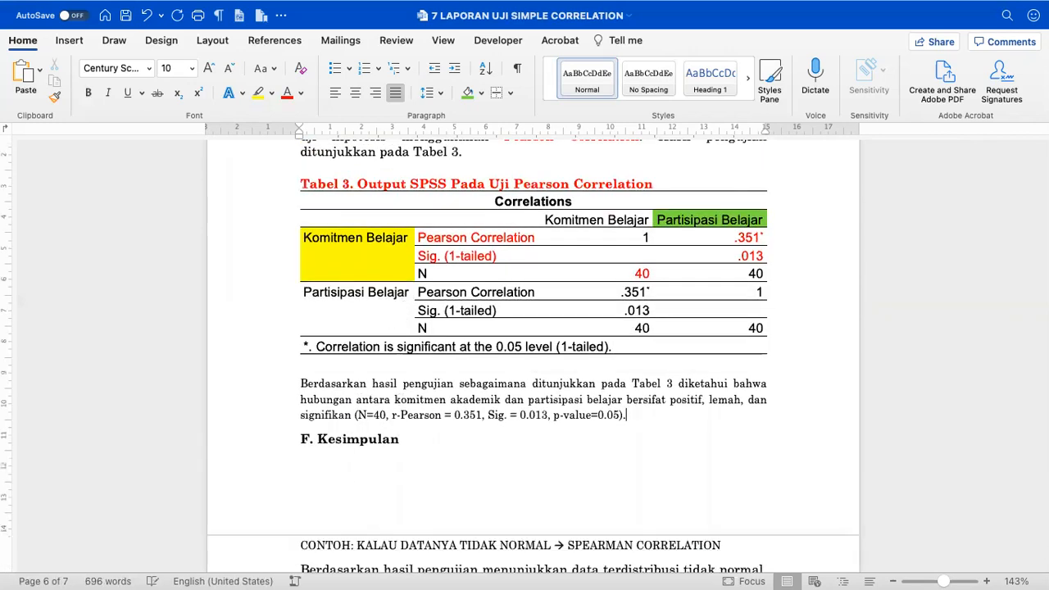
{"action": "key", "text": "Return"}
{"action": "scroll", "coordinate": [340, 459], "scroll_direction": "up", "scroll_amount": 15}
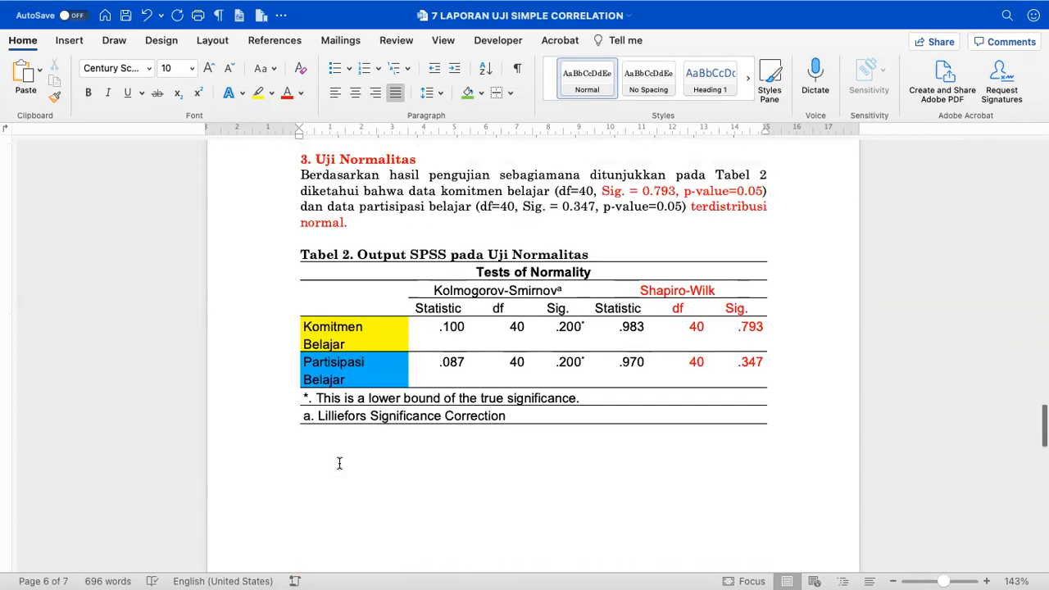
{"action": "scroll", "coordinate": [340, 464], "scroll_direction": "up", "scroll_amount": 15}
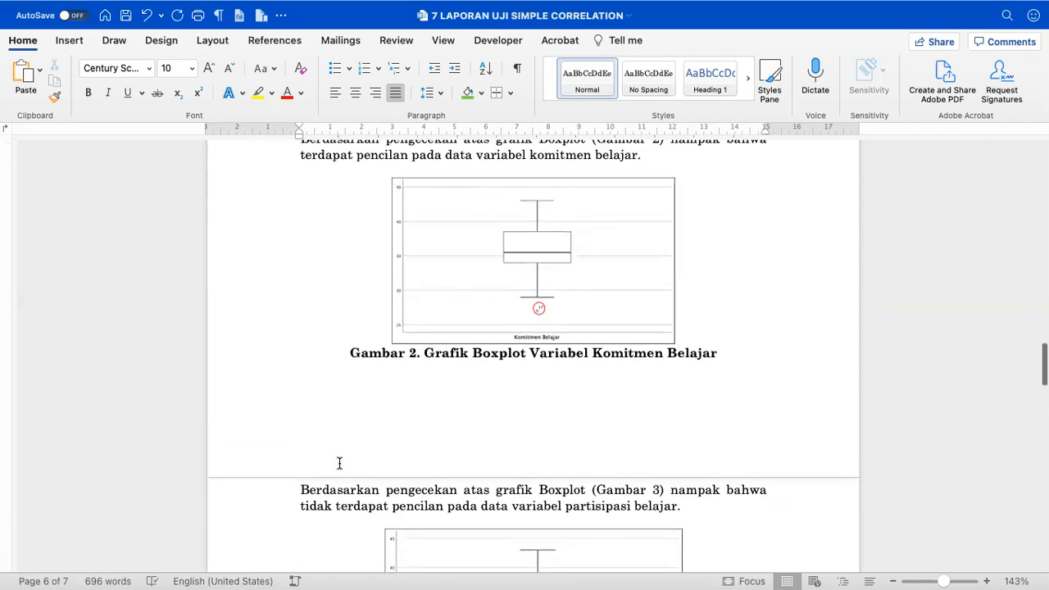
{"action": "scroll", "coordinate": [339, 464], "scroll_direction": "up", "scroll_amount": 1}
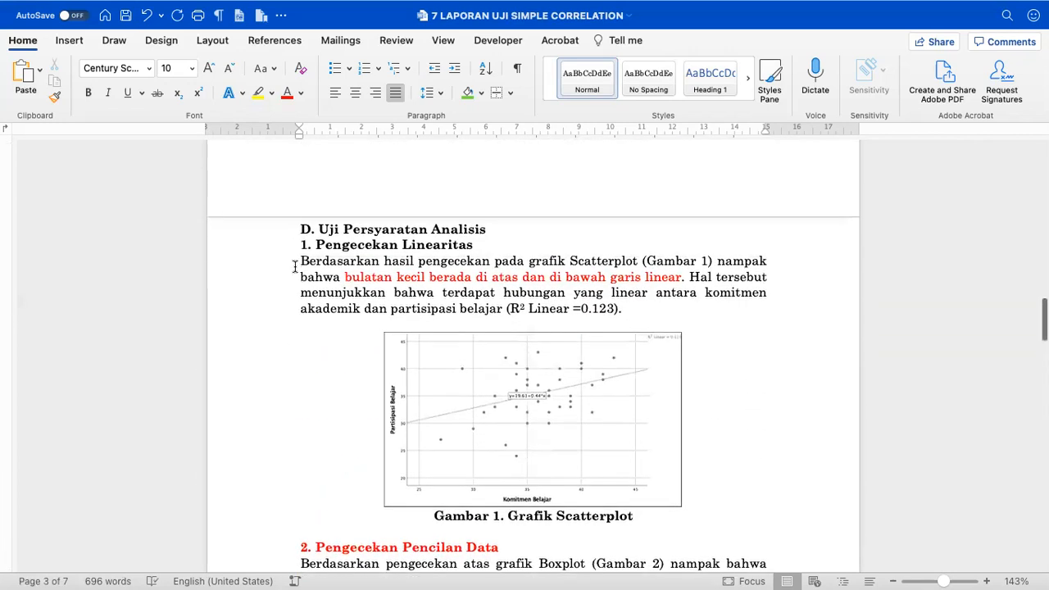
{"action": "left_click_drag", "start_coordinate": [295, 264], "coordinate": [630, 310]}
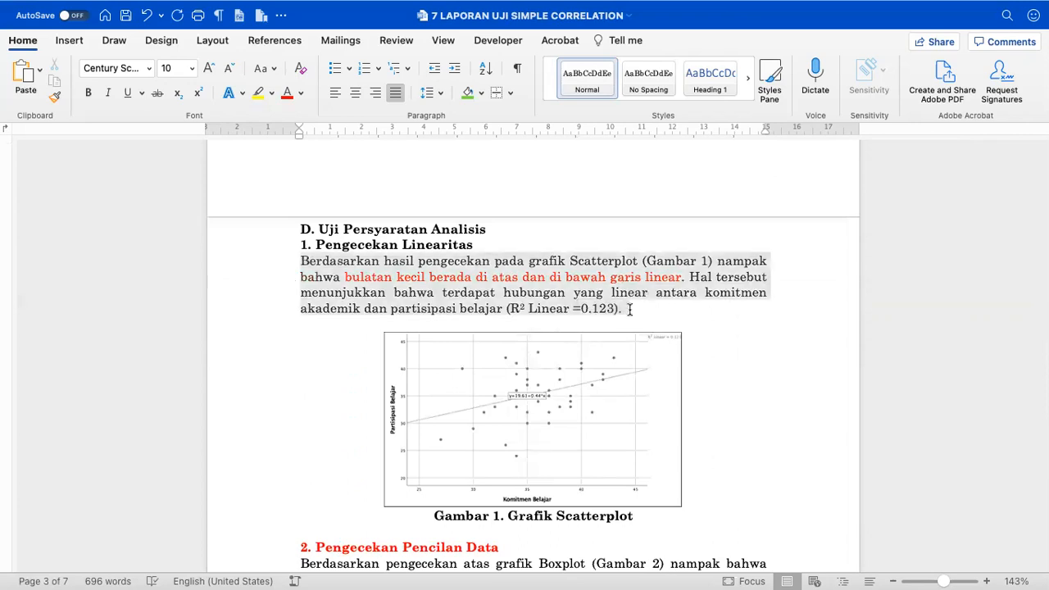
{"action": "scroll", "coordinate": [634, 306], "scroll_direction": "down", "scroll_amount": 20}
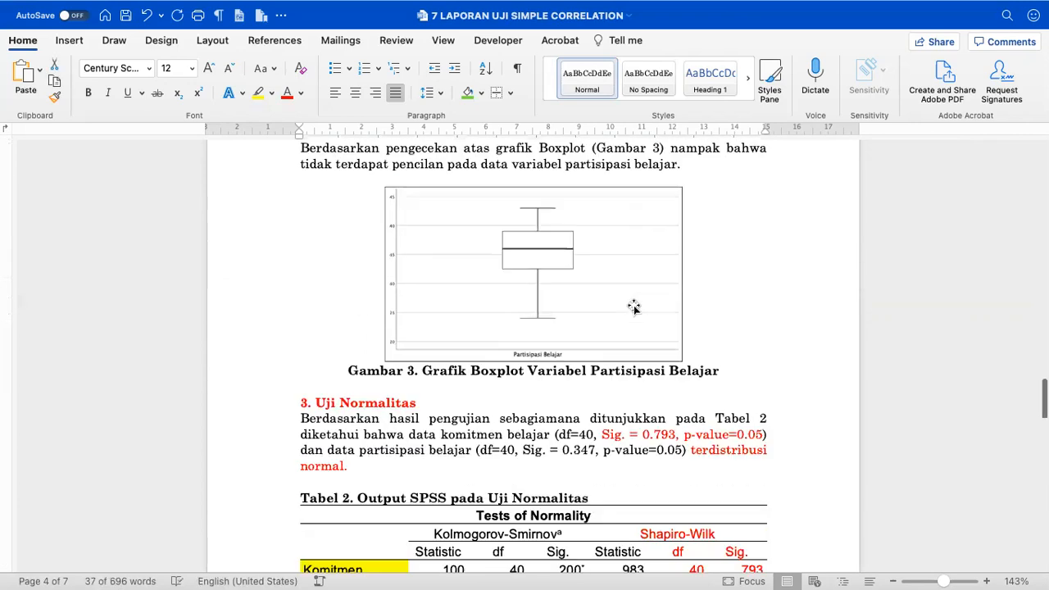
{"action": "scroll", "coordinate": [635, 305], "scroll_direction": "down", "scroll_amount": 6}
{"action": "left_click", "coordinate": [452, 347]}
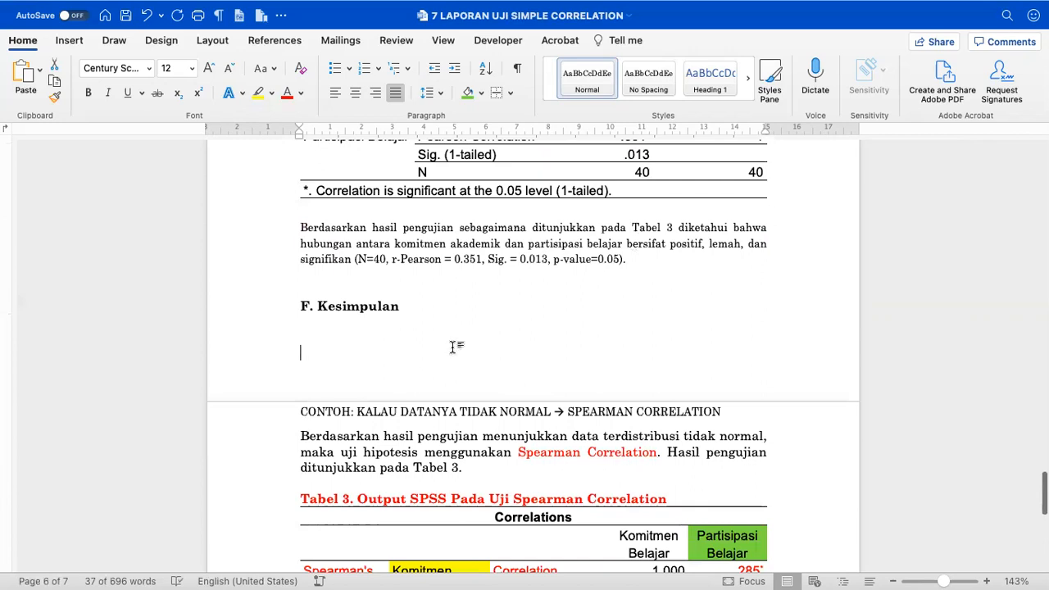
{"action": "type", "text": "Berdasarkan hasil pengecekan pada grafik Scatterplot (Gambar 1) nampak bahwa bulatan kecil berada di atas dan di bawah garis linear. Hal tersebut menunjukkan bahwa terdapat hubungan yang linear antara komitmen akademik dan partisipasi belajar (R² Linear =0.123)."}
- Add the Gambar 2 outlier paragraph as a new paragraph after the scatterplot conclusion
{"action": "scroll", "coordinate": [451, 347], "scroll_direction": "up", "scroll_amount": 15}
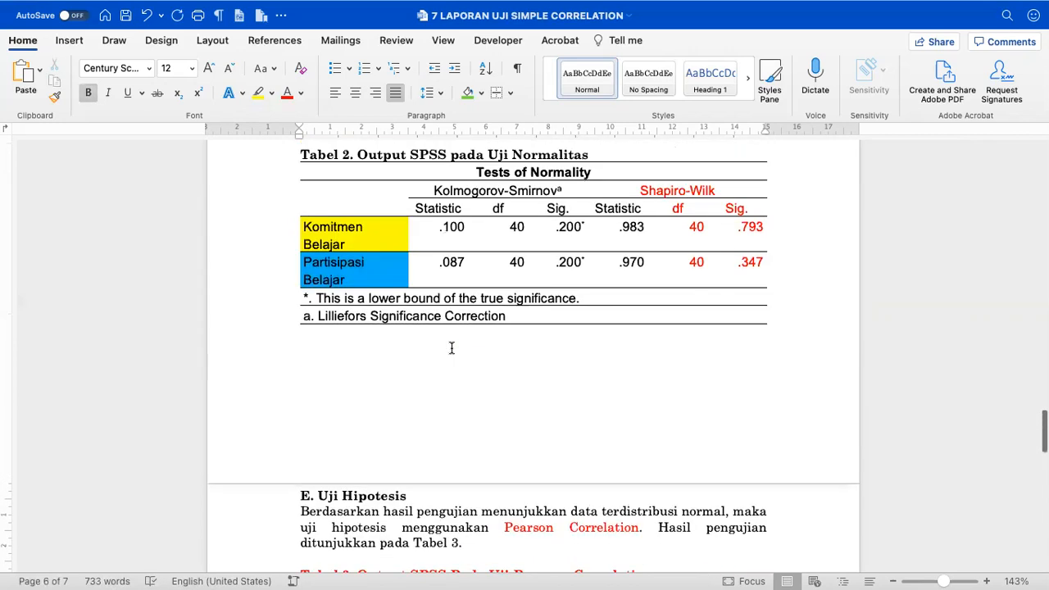
{"action": "scroll", "coordinate": [452, 347], "scroll_direction": "up", "scroll_amount": 6}
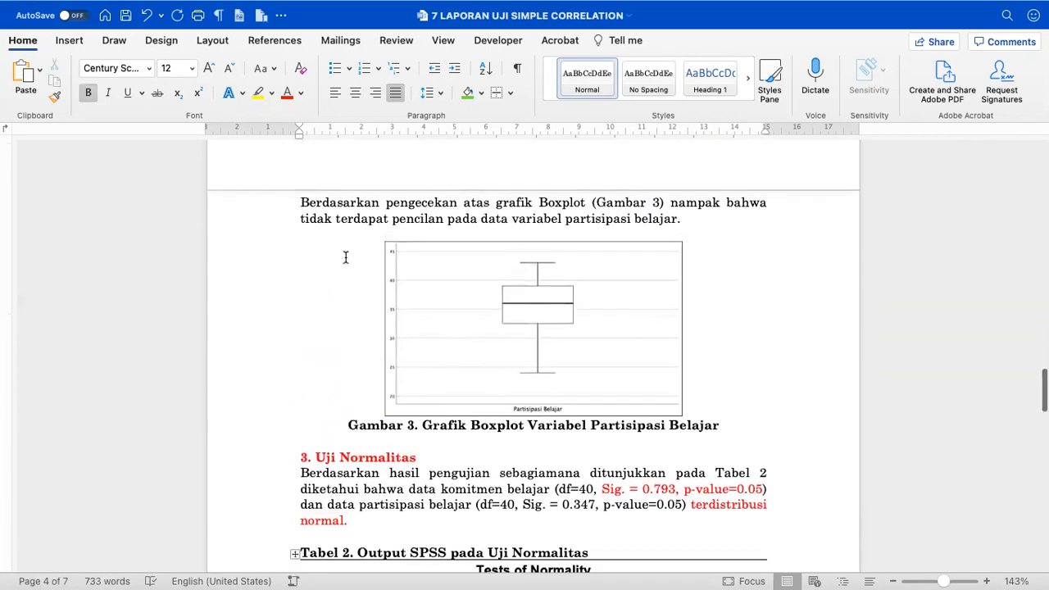
{"action": "scroll", "coordinate": [344, 257], "scroll_direction": "up", "scroll_amount": 6}
{"action": "scroll", "coordinate": [345, 258], "scroll_direction": "up", "scroll_amount": 5}
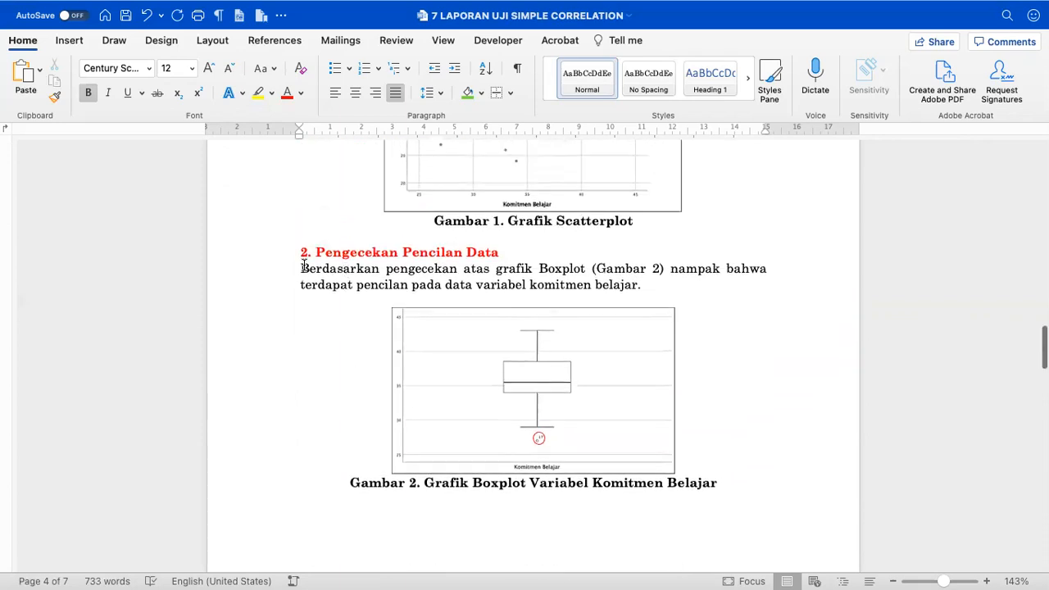
{"action": "left_click_drag", "start_coordinate": [302, 269], "coordinate": [648, 280]}
{"action": "key", "text": "super+c"}
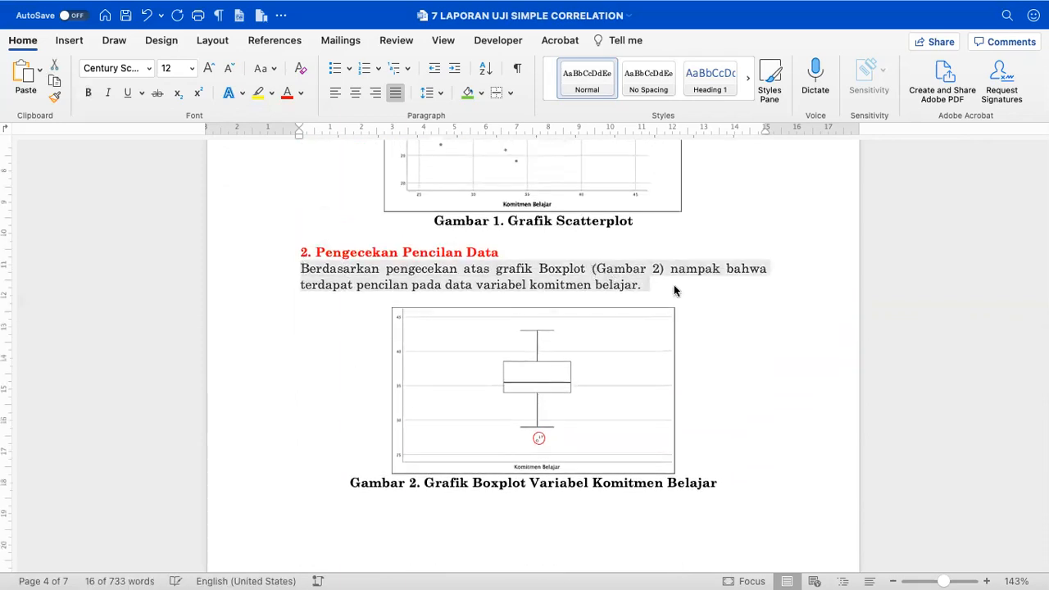
{"action": "scroll", "coordinate": [674, 290], "scroll_direction": "down", "scroll_amount": 15}
{"action": "scroll", "coordinate": [674, 284], "scroll_direction": "down", "scroll_amount": 6}
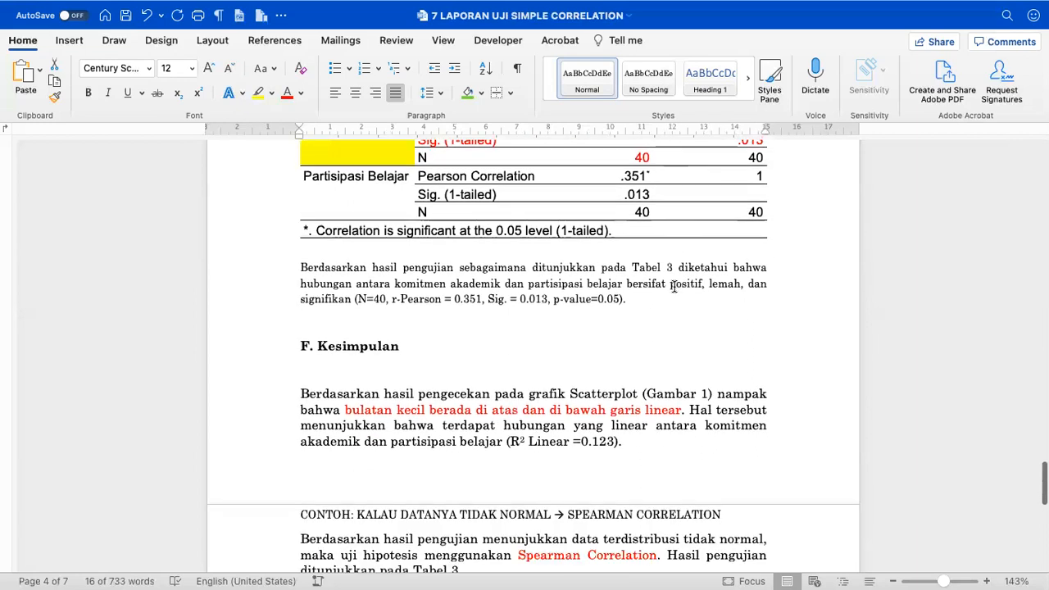
{"action": "left_click", "coordinate": [662, 358]}
{"action": "double_click", "coordinate": [663, 358]}
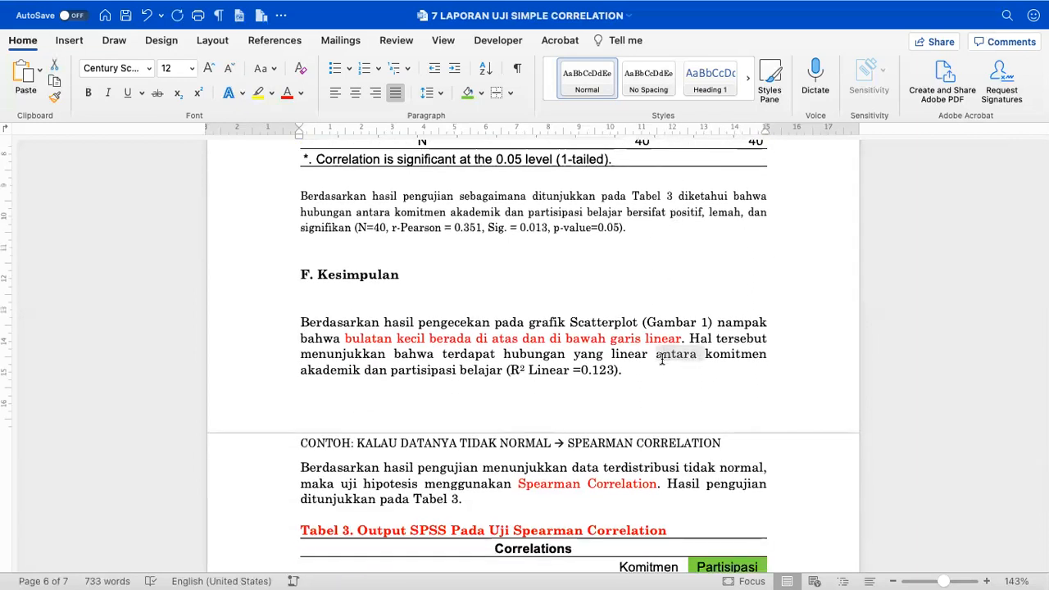
{"action": "key", "text": "Down"}
{"action": "key", "text": "Return"}
{"action": "key", "text": "super+v"}
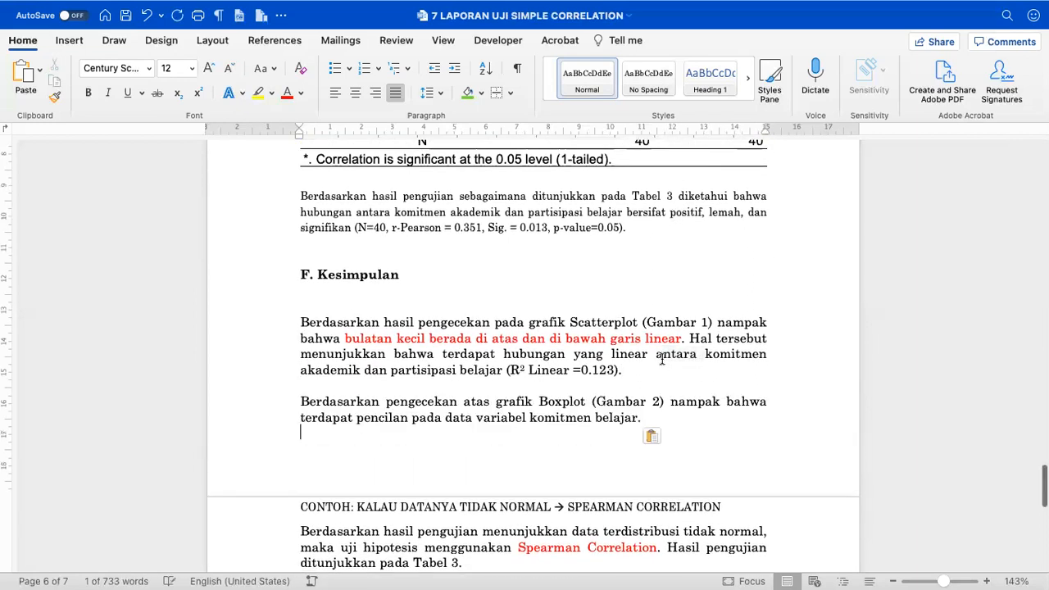
- Add the Gambar 3 boxplot paragraph after the Gambar 2 conclusion paragraph
{"action": "scroll", "coordinate": [662, 359], "scroll_direction": "up", "scroll_amount": 10}
{"action": "scroll", "coordinate": [662, 358], "scroll_direction": "up", "scroll_amount": 5}
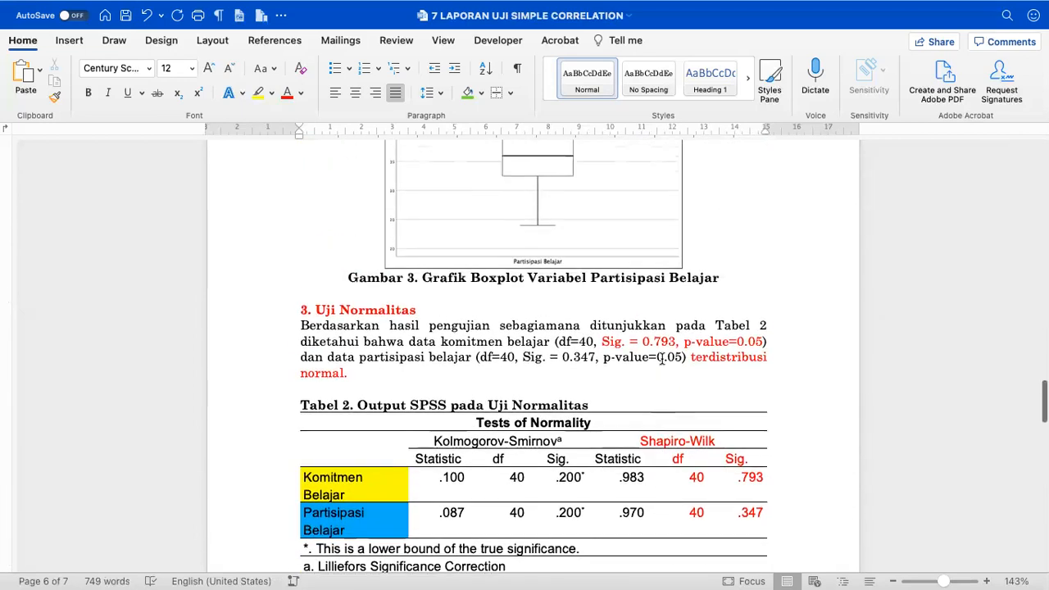
{"action": "scroll", "coordinate": [662, 360], "scroll_direction": "down", "scroll_amount": 1}
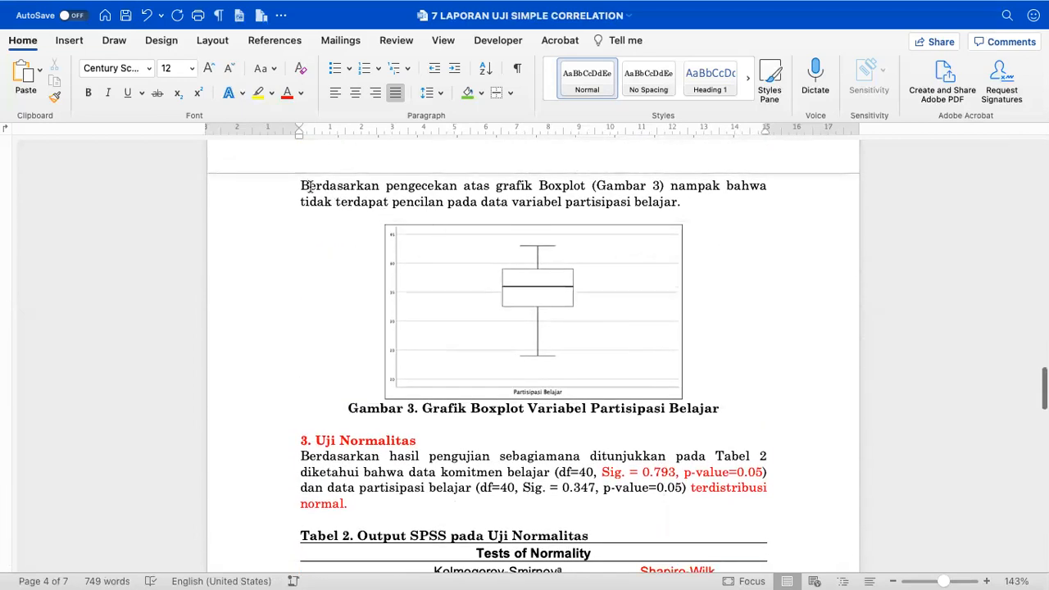
{"action": "left_click_drag", "start_coordinate": [299, 178], "coordinate": [700, 206]}
{"action": "key", "text": "super+c"}
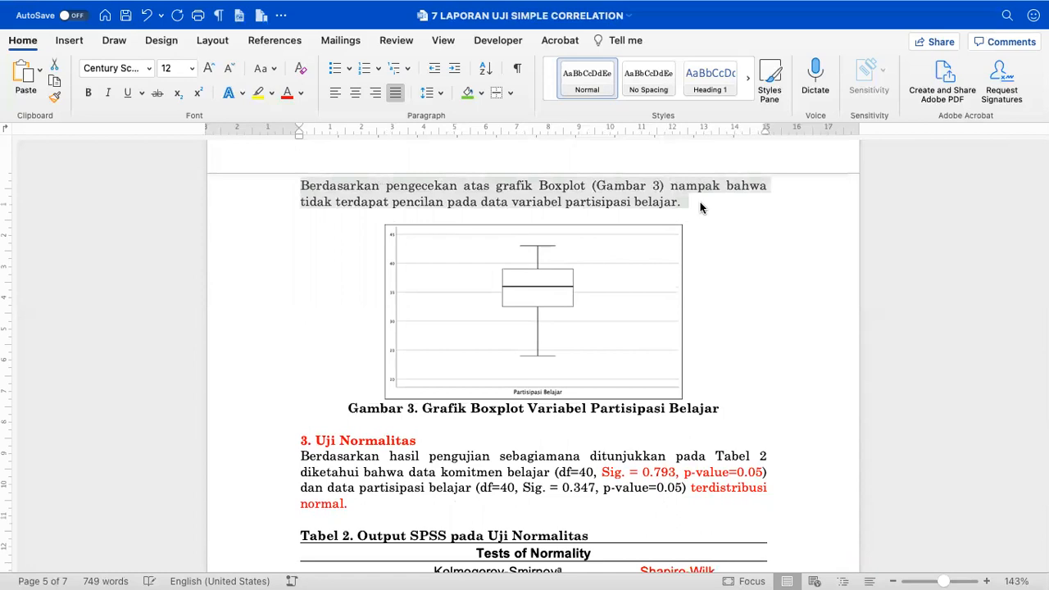
{"action": "scroll", "coordinate": [700, 207], "scroll_direction": "down", "scroll_amount": 20}
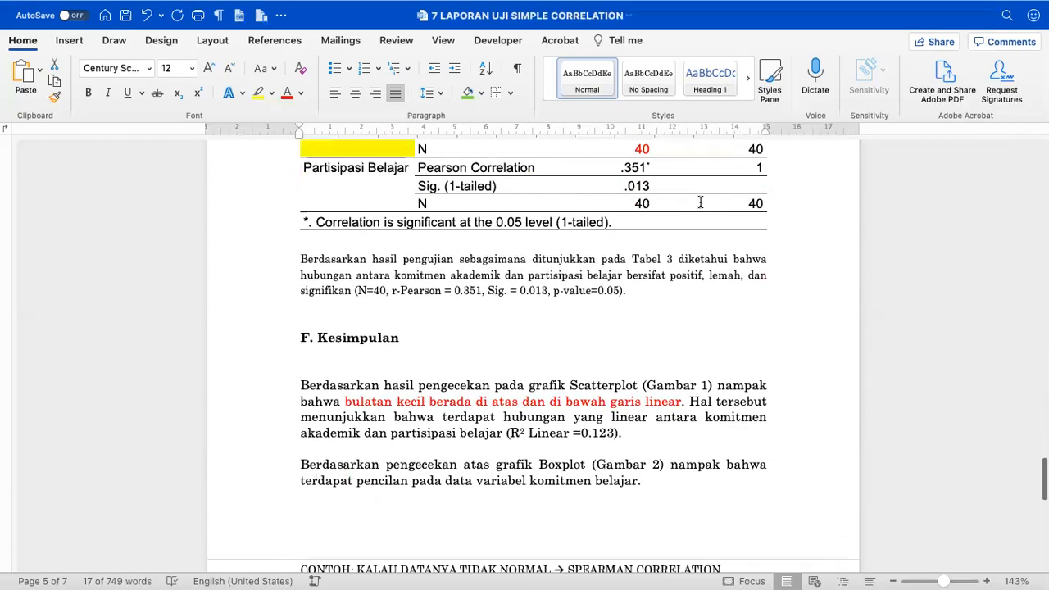
{"action": "scroll", "coordinate": [637, 296], "scroll_direction": "down", "scroll_amount": 5}
{"action": "left_click", "coordinate": [664, 371]}
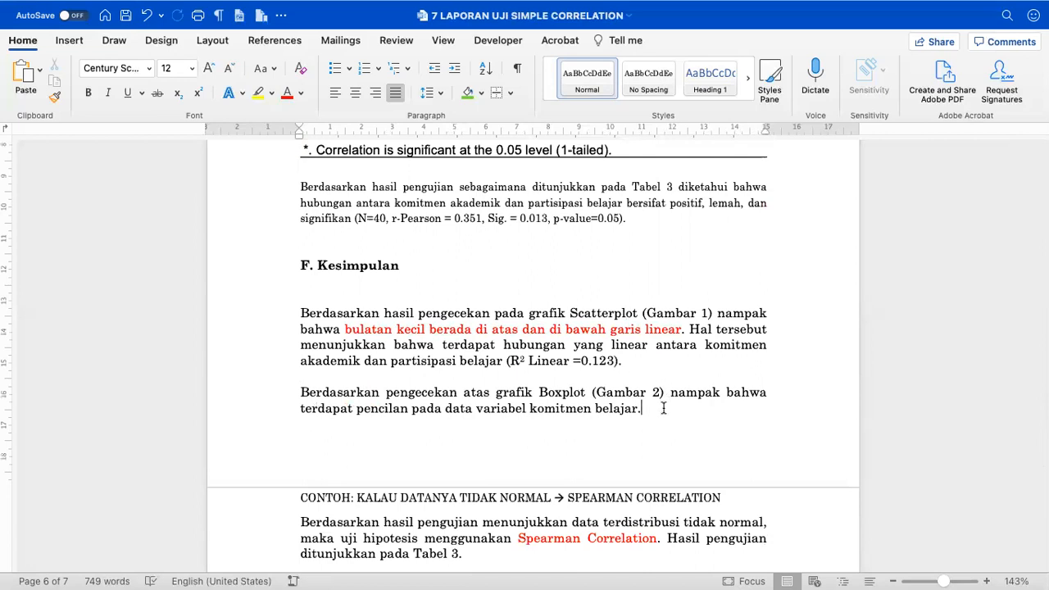
{"action": "key", "text": "Return"}
{"action": "key", "text": "Return"}
{"action": "key", "text": "super+v"}
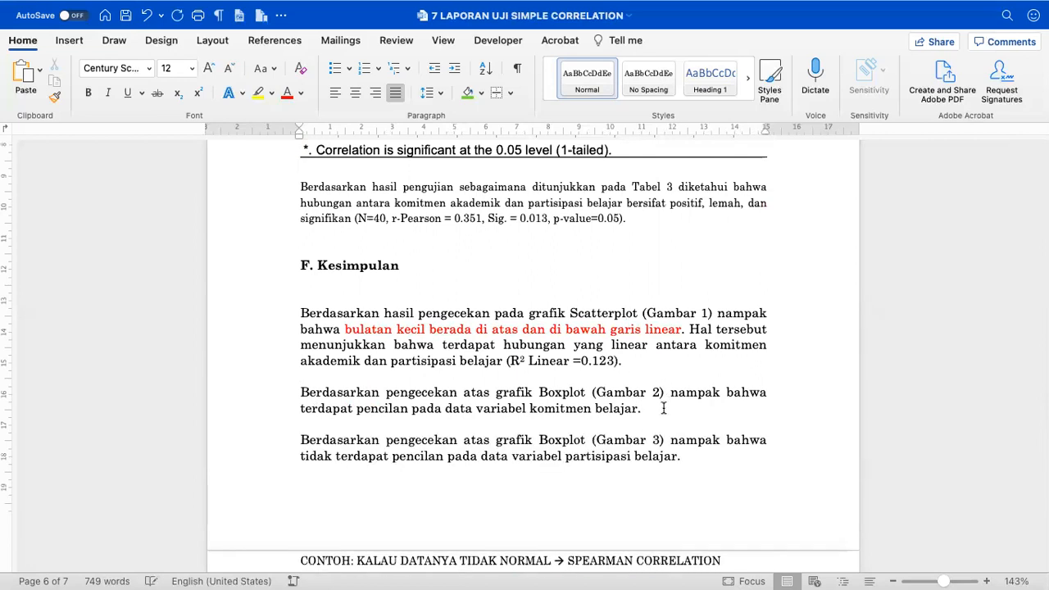
{"action": "scroll", "coordinate": [664, 408], "scroll_direction": "up", "scroll_amount": 10}
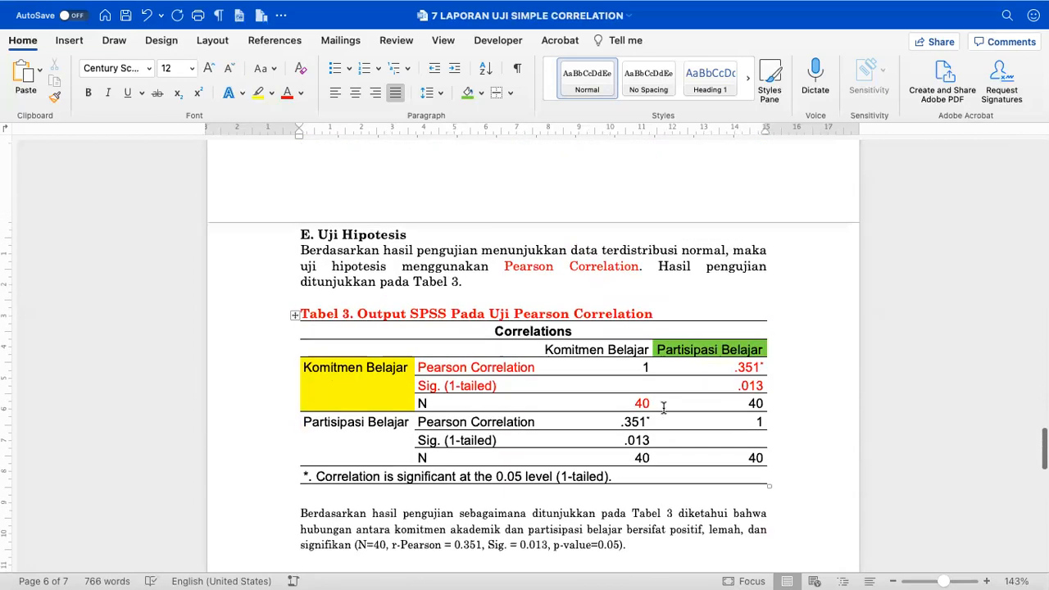
{"action": "scroll", "coordinate": [664, 409], "scroll_direction": "up", "scroll_amount": 5}
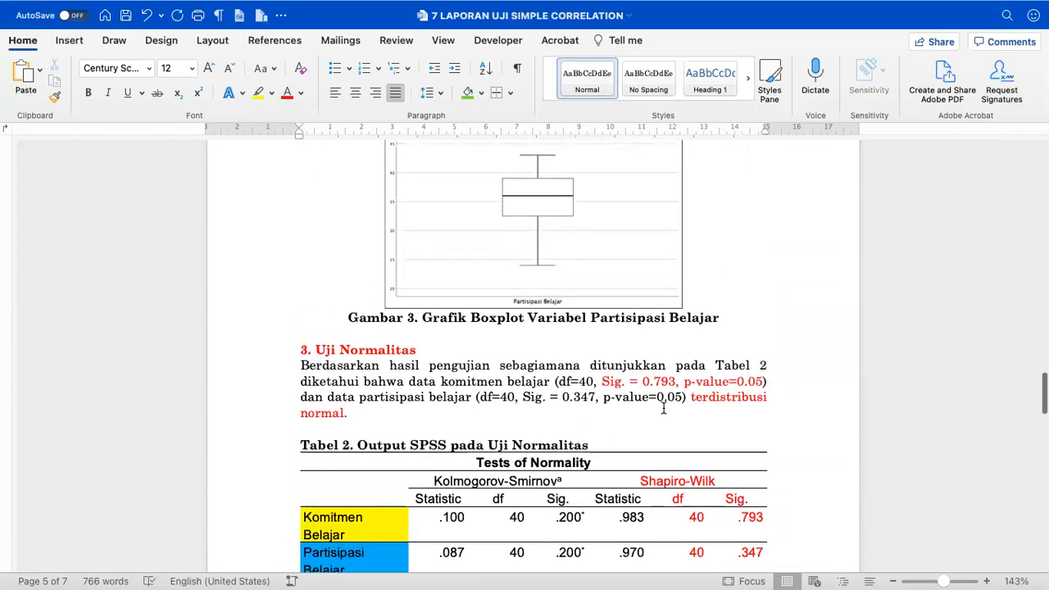
- Copy the Tabel 2 normality paragraph below the existing Kesimpulan paragraphs
{"action": "left_click_drag", "start_coordinate": [304, 365], "coordinate": [363, 416]}
{"action": "scroll", "coordinate": [363, 417], "scroll_direction": "down", "scroll_amount": 15}
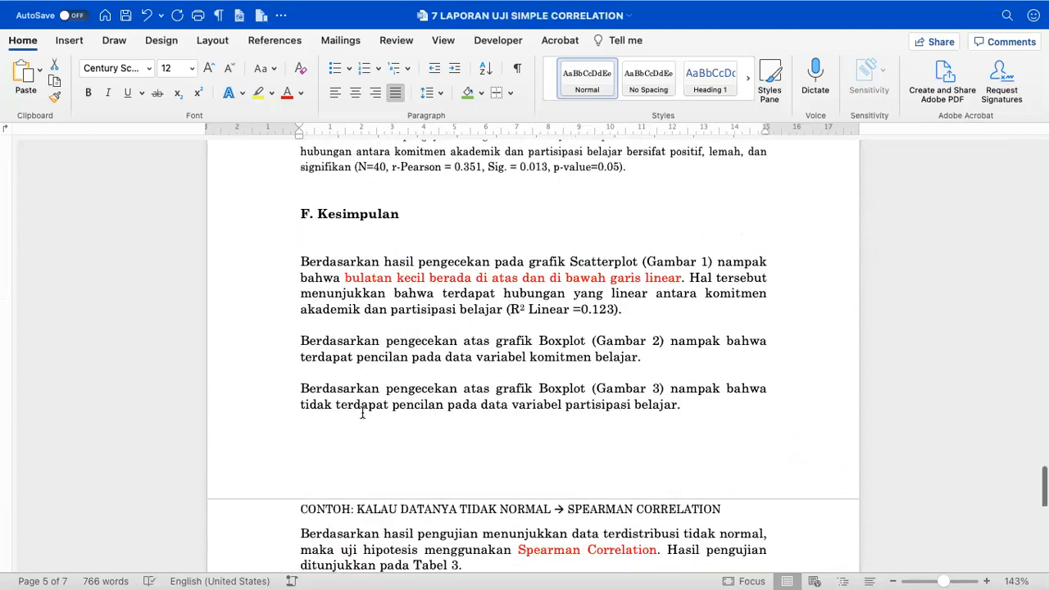
{"action": "left_click", "coordinate": [366, 387]}
{"action": "type", "text": "Berdasarkan hasil pengujian sebagaimana ditunjukkan pada Tabel 2 diketahui bahwa data komitmen belajar (df=40, Sig. = 0.793, p-value>0.05) dan data partisipasi belajar (df=40, Sig. = 0.347, p-value>0.05) terdistribusi normal."}
{"action": "scroll", "coordinate": [366, 387], "scroll_direction": "up", "scroll_amount": 12}
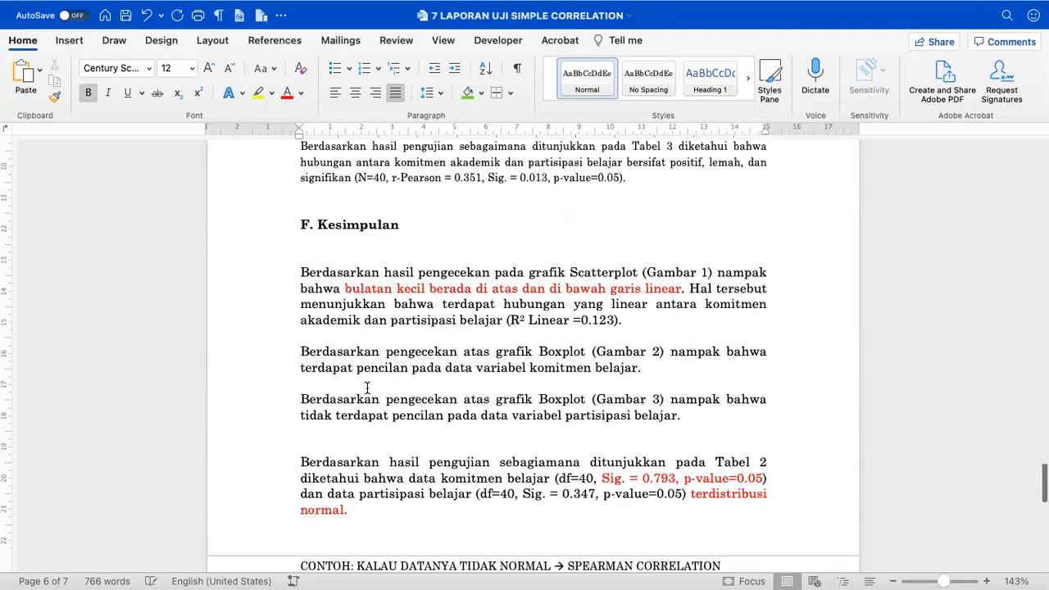
{"action": "scroll", "coordinate": [367, 387], "scroll_direction": "up", "scroll_amount": 3}
{"action": "scroll", "coordinate": [367, 387], "scroll_direction": "down", "scroll_amount": 8}
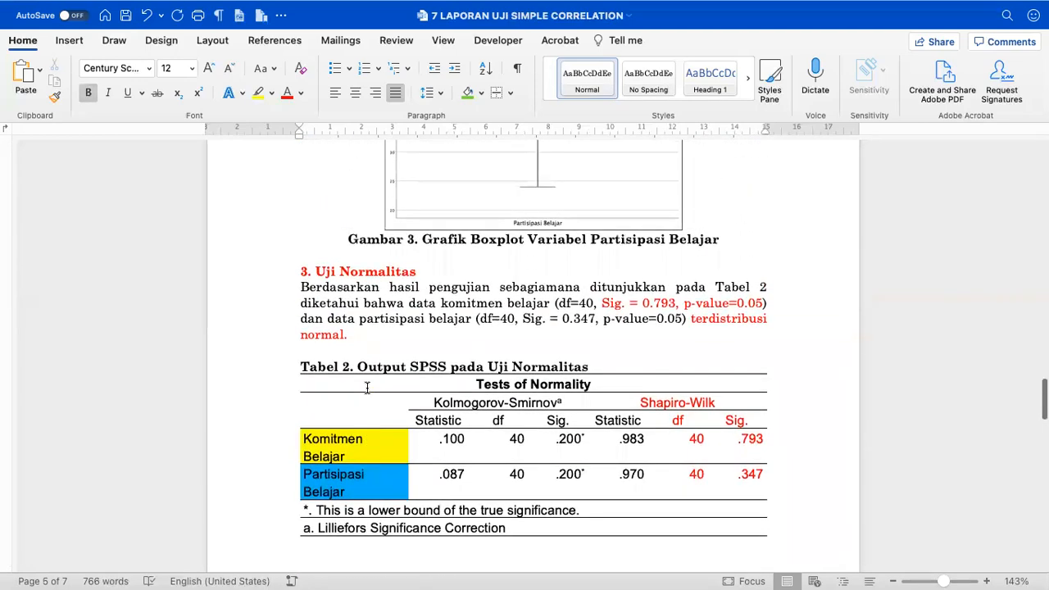
{"action": "scroll", "coordinate": [367, 387], "scroll_direction": "down", "scroll_amount": 1}
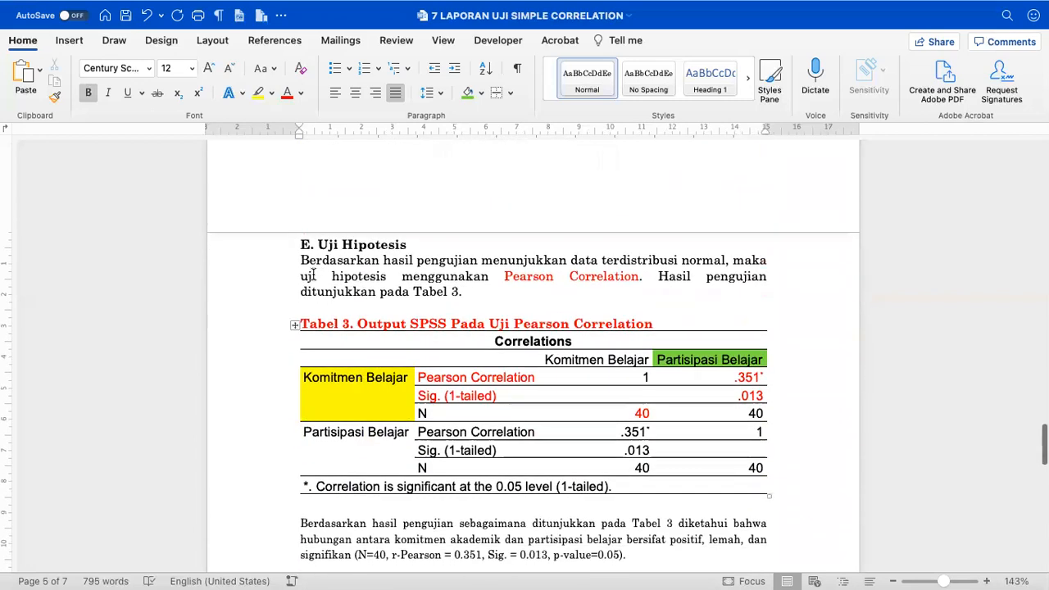
- Add the paragraph stating Pearson Correlation was used after the normality paragraph
{"action": "left_click_drag", "start_coordinate": [301, 261], "coordinate": [468, 296]}
{"action": "key", "text": "super+c"}
{"action": "scroll", "coordinate": [467, 295], "scroll_direction": "down", "scroll_amount": 10}
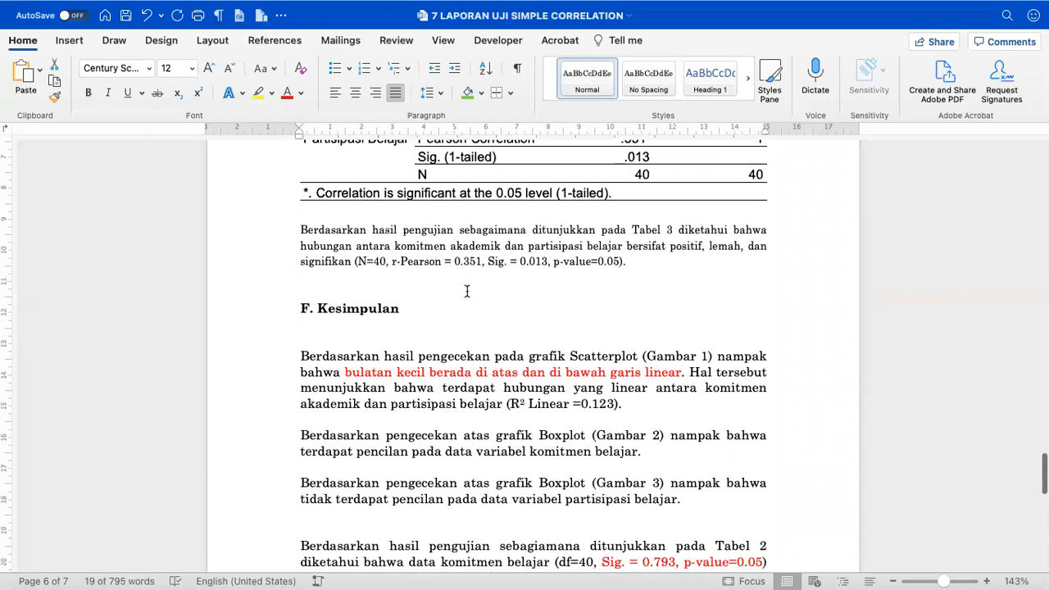
{"action": "scroll", "coordinate": [467, 292], "scroll_direction": "down", "scroll_amount": 9}
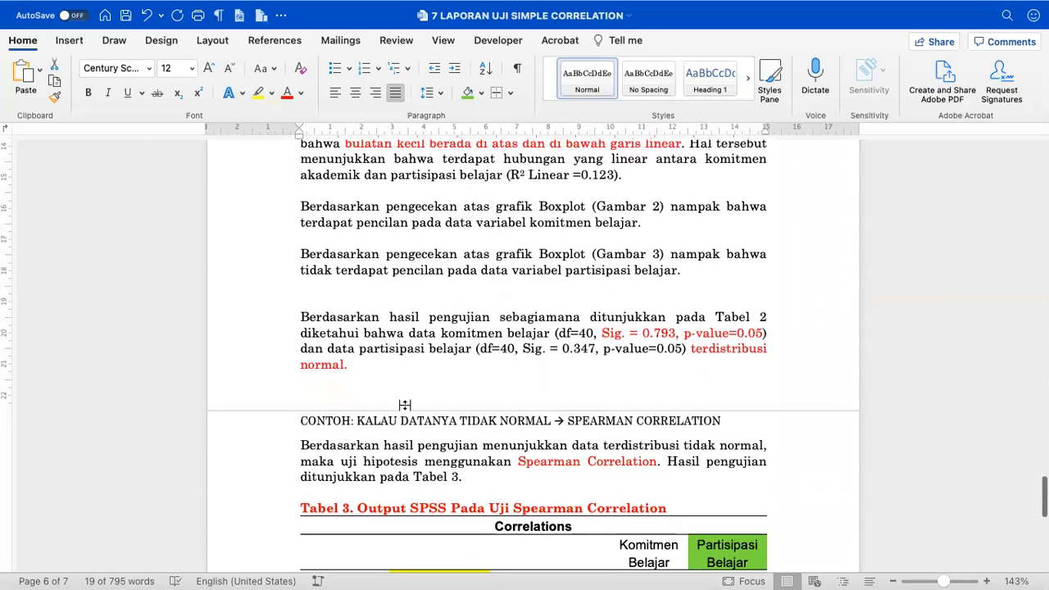
{"action": "left_click", "coordinate": [393, 292]}
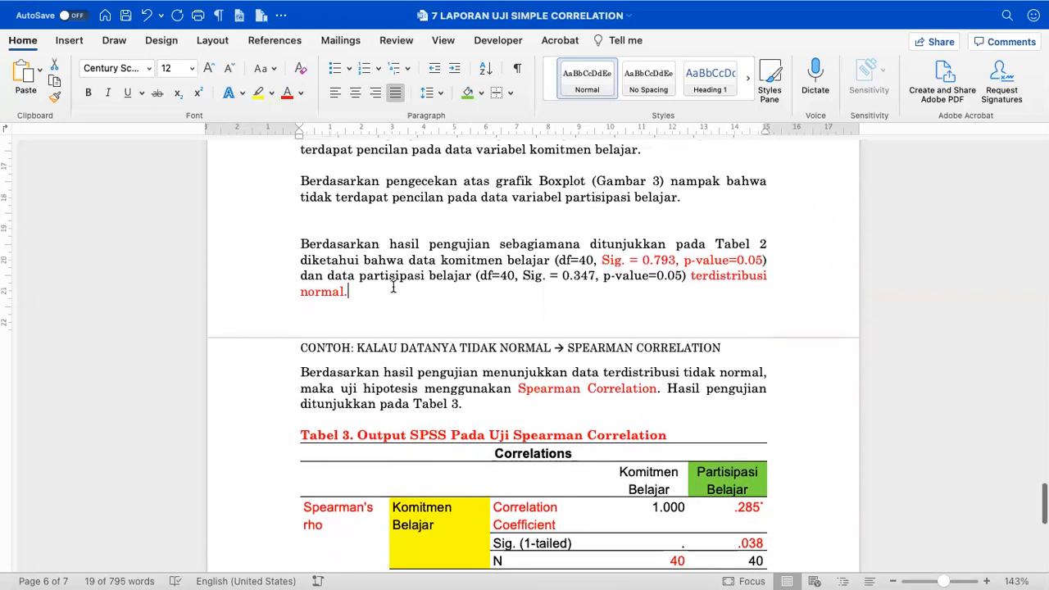
{"action": "key", "text": "Return"}
{"action": "key", "text": "super+v"}
{"action": "scroll", "coordinate": [393, 287], "scroll_direction": "up", "scroll_amount": 20}
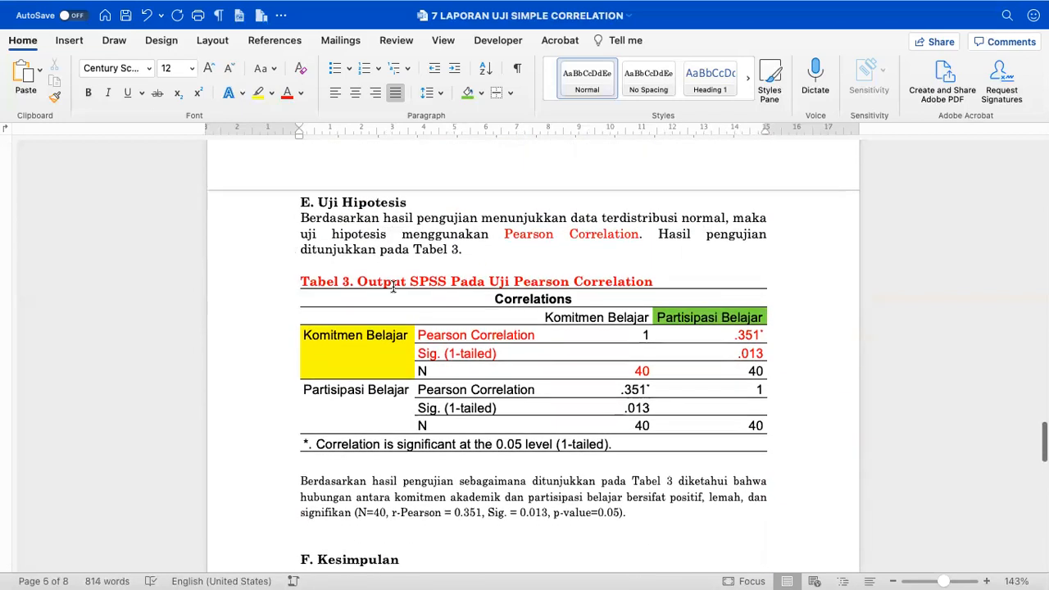
{"action": "scroll", "coordinate": [302, 378], "scroll_direction": "down", "scroll_amount": 2}
- Add the Tabel 3 result paragraph below the Pearson paragraph
{"action": "left_click_drag", "start_coordinate": [295, 422], "coordinate": [636, 462]}
{"action": "scroll", "coordinate": [636, 465], "scroll_direction": "down", "scroll_amount": 10}
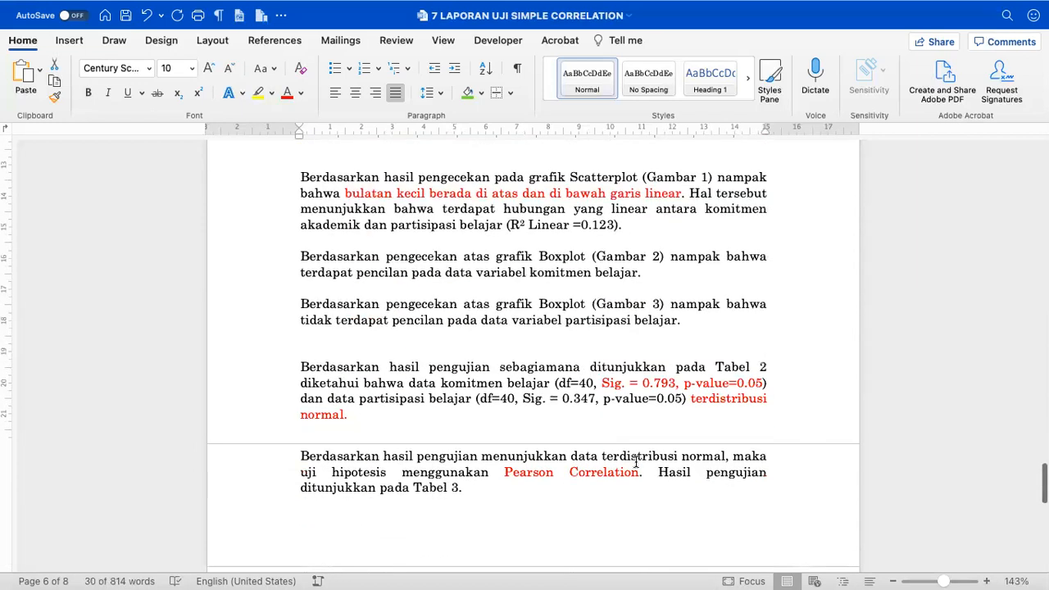
{"action": "left_click", "coordinate": [482, 421]}
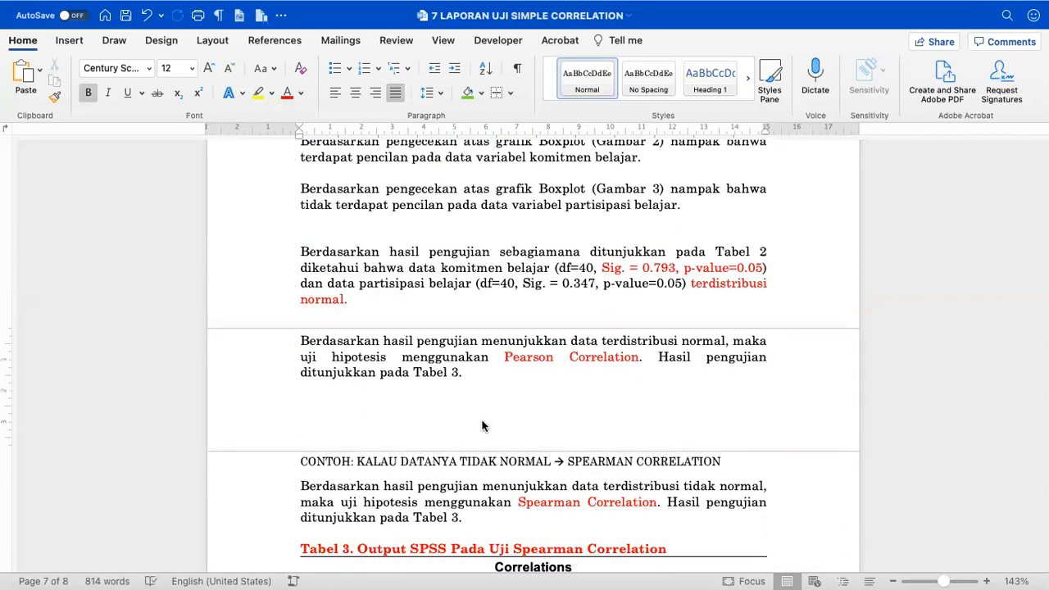
{"action": "type", "text": "Berdasarkan hasil pengujian sebagaimana ditunjukkan pada Tabel 3 diketahui bahwa hubungan antara komitmen akademik dan partisipasi belajar bersifat positif, lemah, dan signifikan (N=40, r-Pearson = 0.351, Sig. = 0.013, p-value=0.05)."}
{"action": "scroll", "coordinate": [480, 417], "scroll_direction": "up", "scroll_amount": 6}
{"action": "scroll", "coordinate": [480, 416], "scroll_direction": "up", "scroll_amount": 2}
{"action": "scroll", "coordinate": [483, 406], "scroll_direction": "up", "scroll_amount": 4}
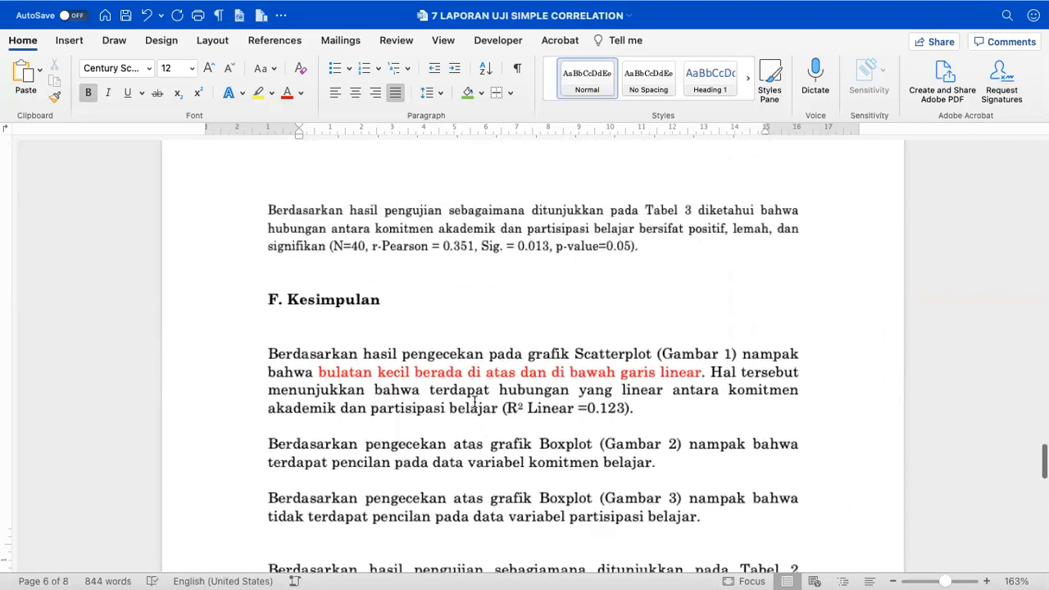
- Remove the blank line under F. Kesimpulan and the '(Gambar 1)' reference
{"action": "left_click", "coordinate": [354, 332]}
{"action": "key", "text": "BackSpace"}
{"action": "key", "text": "BackSpace"}
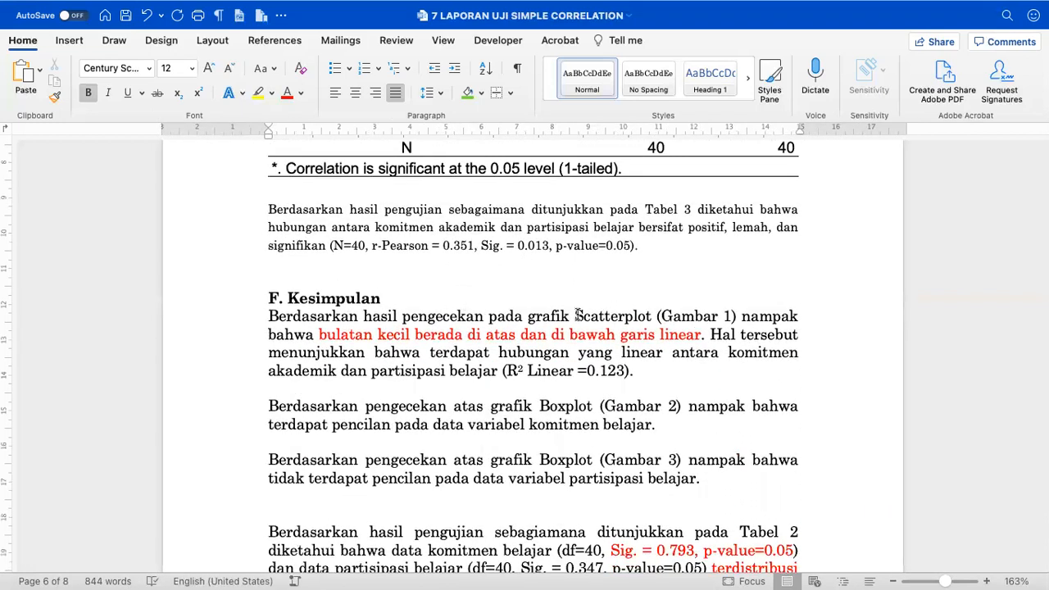
{"action": "left_click_drag", "start_coordinate": [657, 317], "coordinate": [740, 316]}
{"action": "key", "text": "BackSpace"}
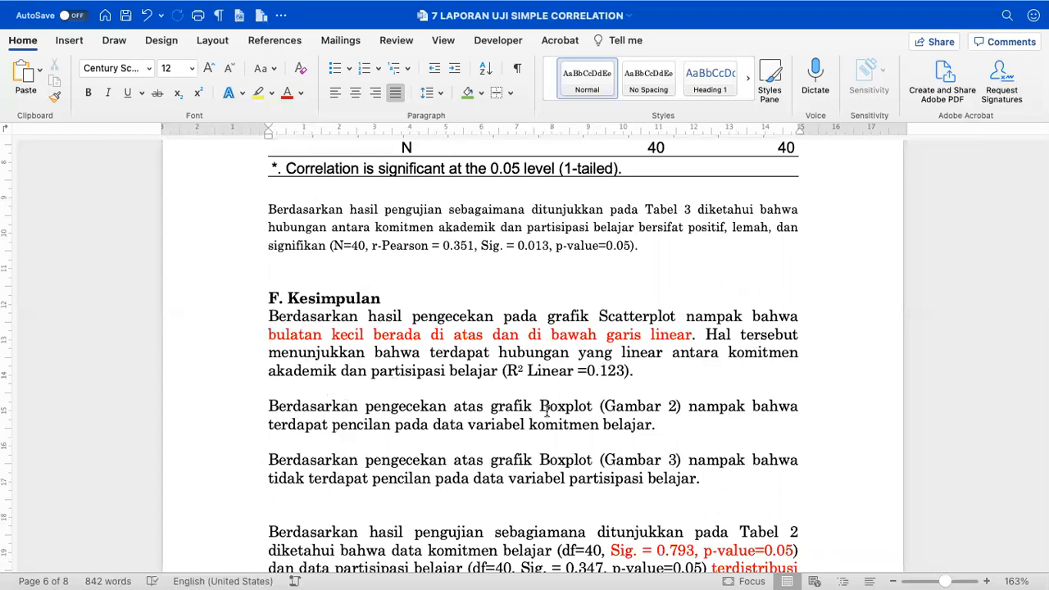
- Delete '(Gambar 2)' and merge the two Boxplot sentences with 'dan'
{"action": "left_click_drag", "start_coordinate": [601, 406], "coordinate": [689, 405]}
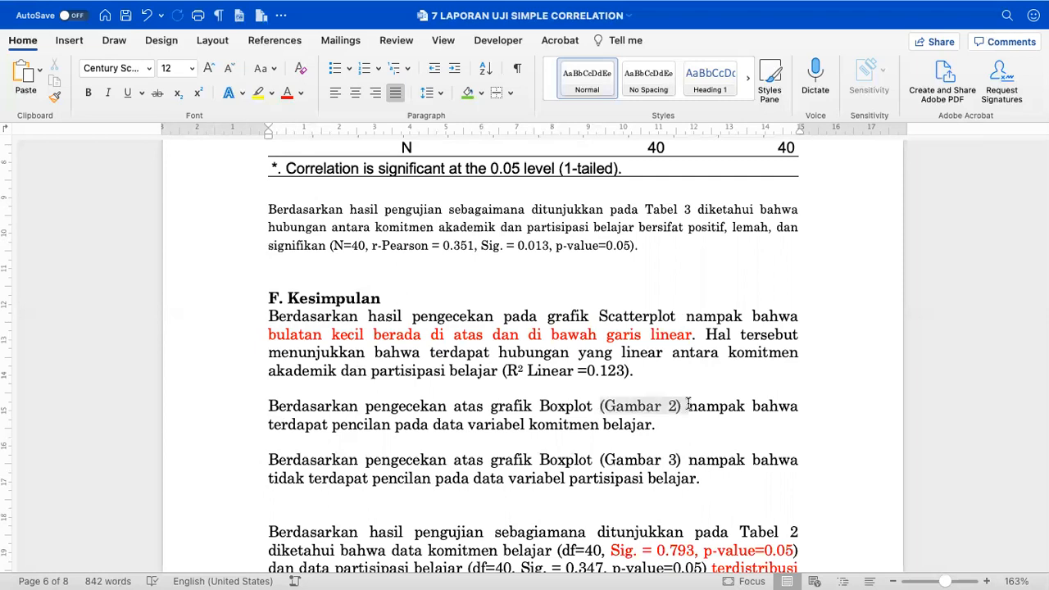
{"action": "key", "text": "BackSpace"}
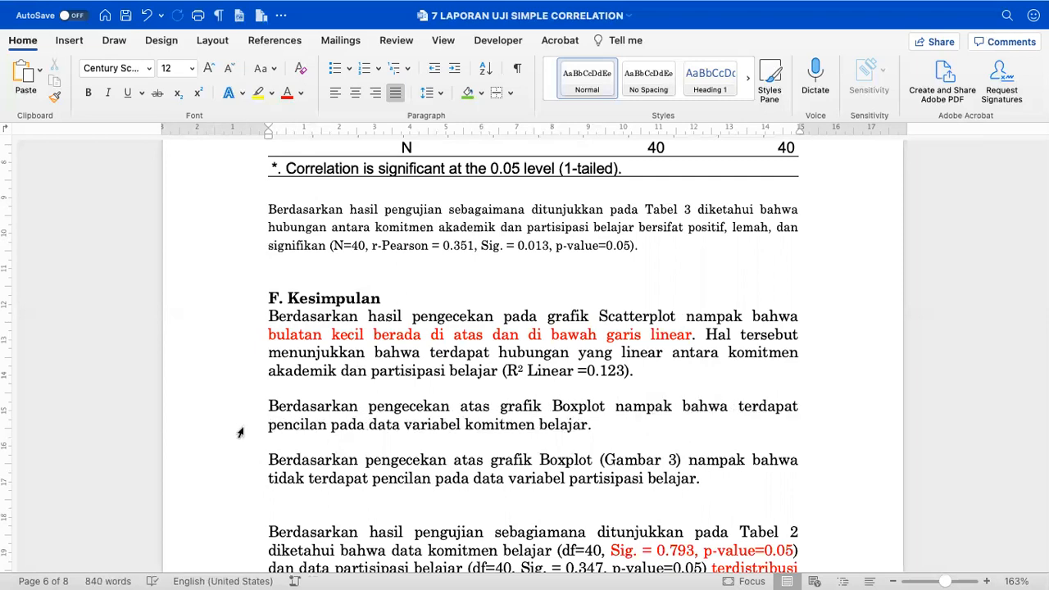
{"action": "scroll", "coordinate": [476, 428], "scroll_direction": "down", "scroll_amount": 1}
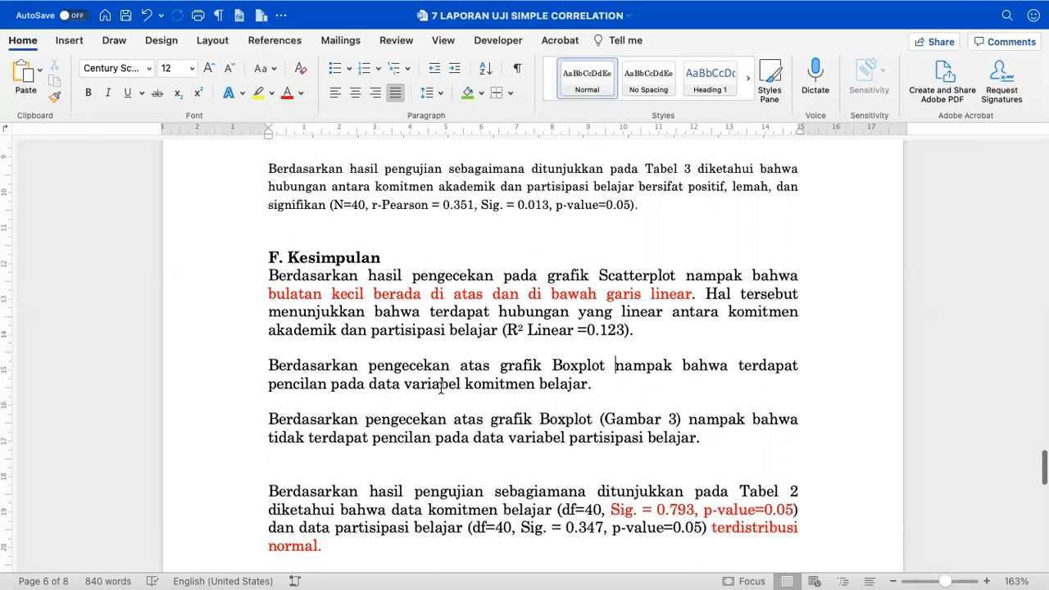
{"action": "left_click_drag", "start_coordinate": [267, 419], "coordinate": [789, 422]}
{"action": "key", "text": "BackSpace"}
{"action": "key", "text": "BackSpace"}
{"action": "key", "text": "BackSpace"}
{"action": "key", "text": "BackSpace"}
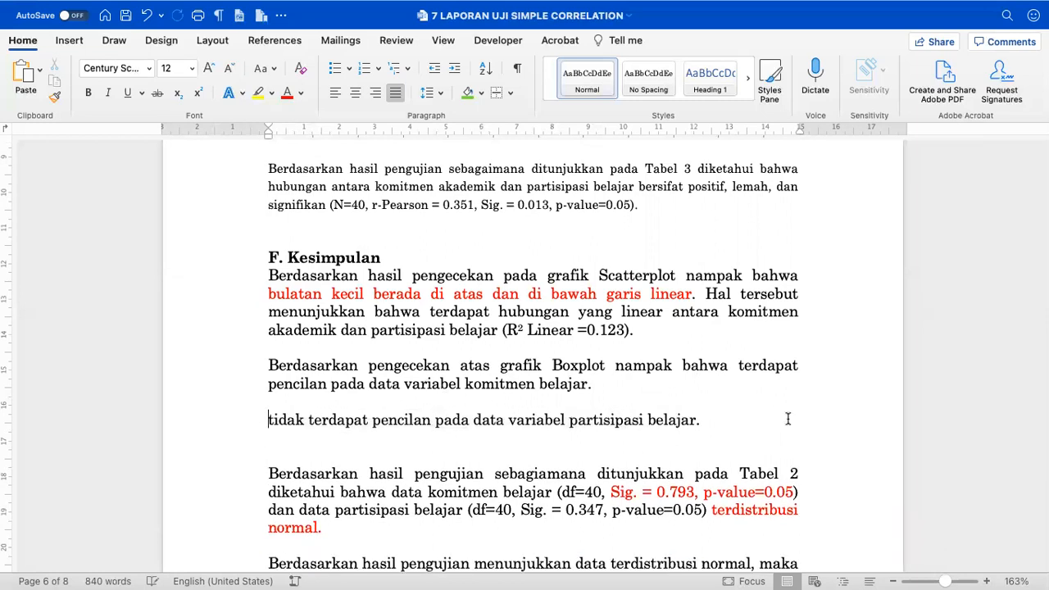
{"action": "type", "text": "dan tidak terdapat pencilan"}
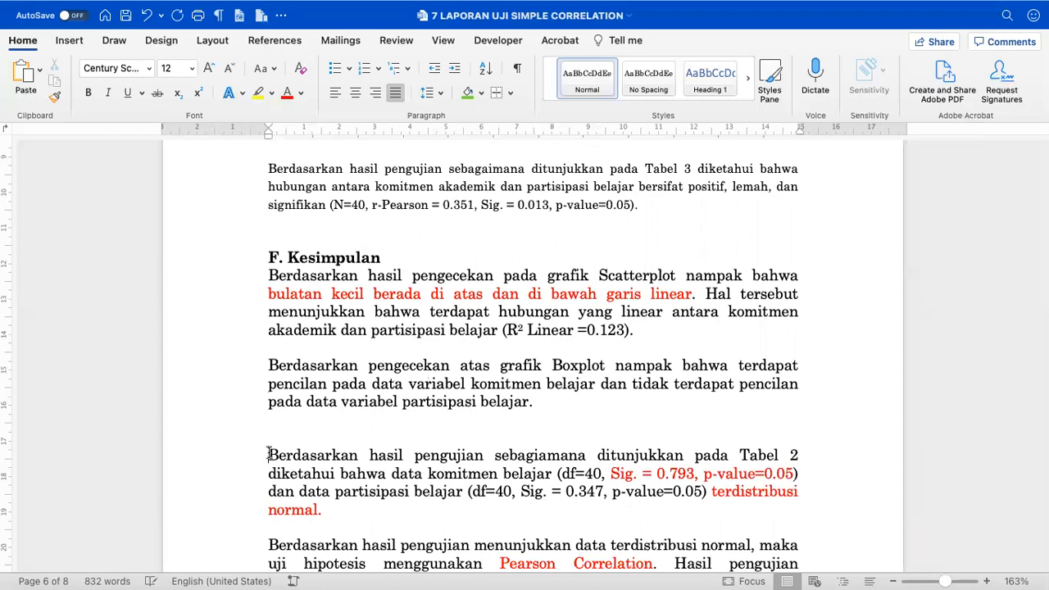
- Join the Boxplot and Tabel 2 paragraphs onto the R² conclusion paragraph
{"action": "key", "text": "BackSpace"}
{"action": "key", "text": "BackSpace"}
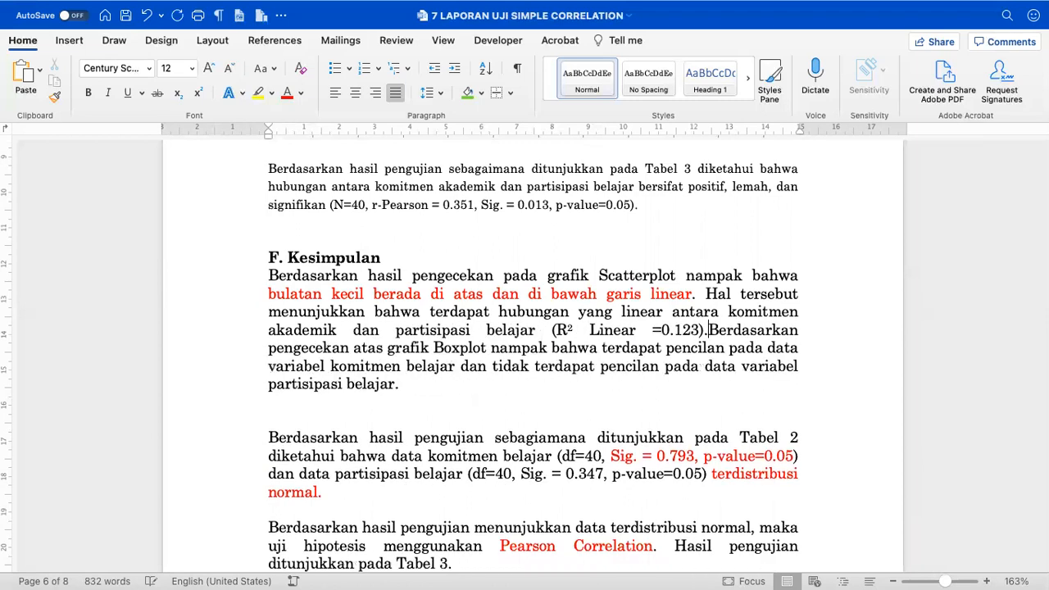
{"action": "left_click", "coordinate": [270, 437]}
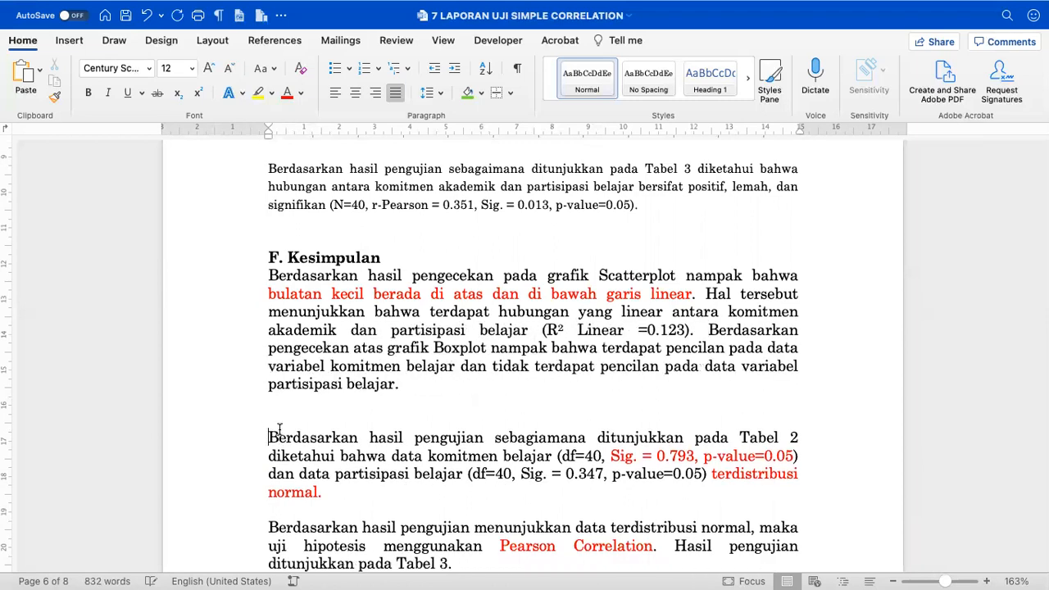
{"action": "key", "text": "BackSpace"}
{"action": "key", "text": "BackSpace"}
{"action": "key", "text": "BackSpace"}
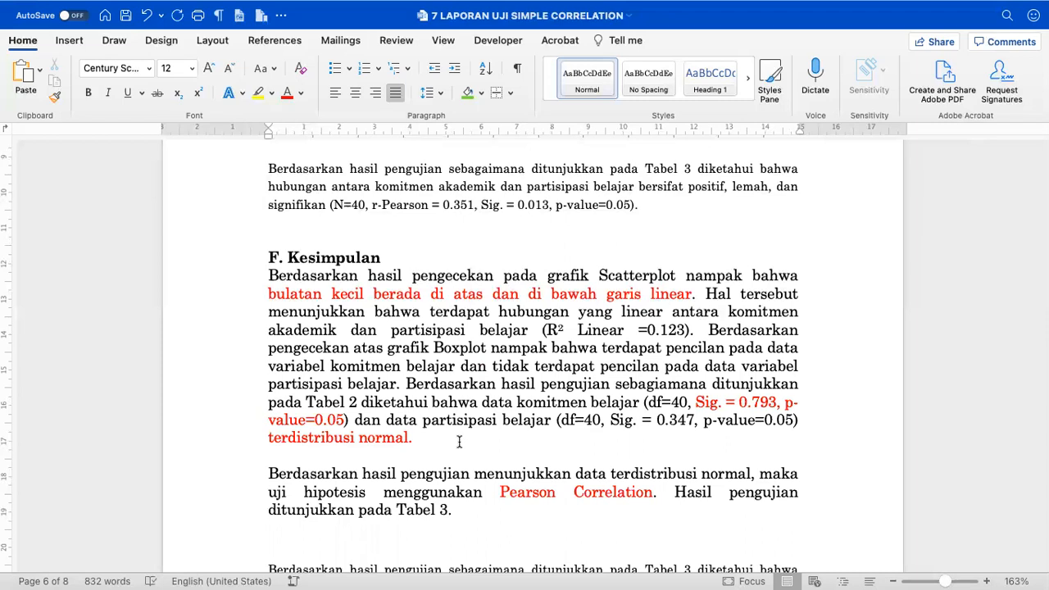
- Join the Pearson Correlation sentence onto the 'terdistribusi normal' sentence, dropping its repeated opening
{"action": "scroll", "coordinate": [458, 444], "scroll_direction": "down", "scroll_amount": 2}
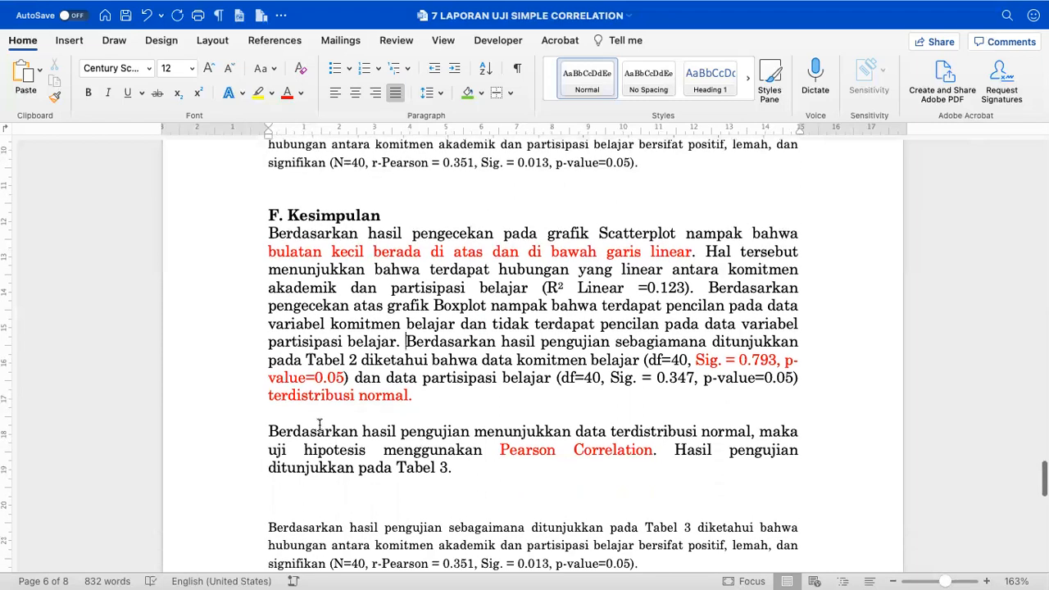
{"action": "mouse_move", "coordinate": [271, 431]}
{"action": "left_mouse_down"}
{"action": "mouse_move", "coordinate": [631, 449]}
{"action": "mouse_move", "coordinate": [800, 425]}
{"action": "left_mouse_up"}
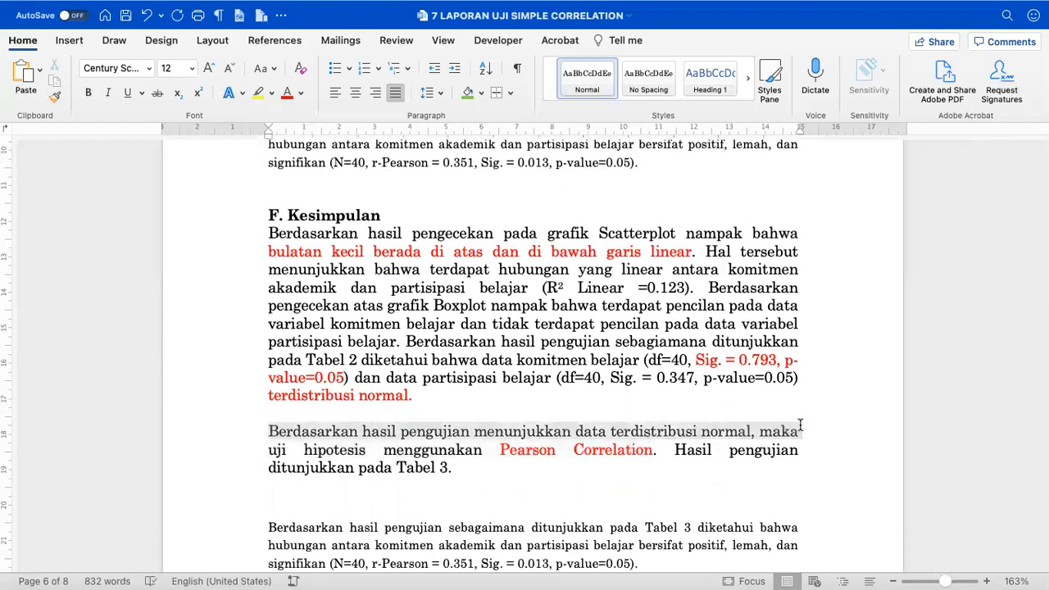
{"action": "left_click", "coordinate": [566, 399]}
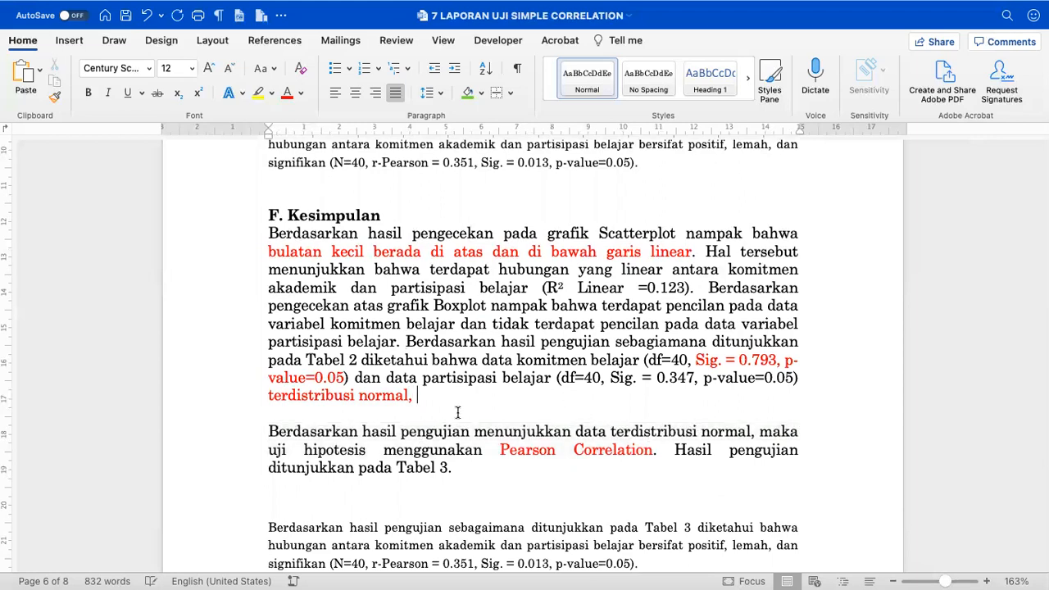
{"action": "mouse_move", "coordinate": [270, 429]}
{"action": "left_mouse_down"}
{"action": "mouse_move", "coordinate": [665, 451]}
{"action": "mouse_move", "coordinate": [755, 423]}
{"action": "left_mouse_up"}
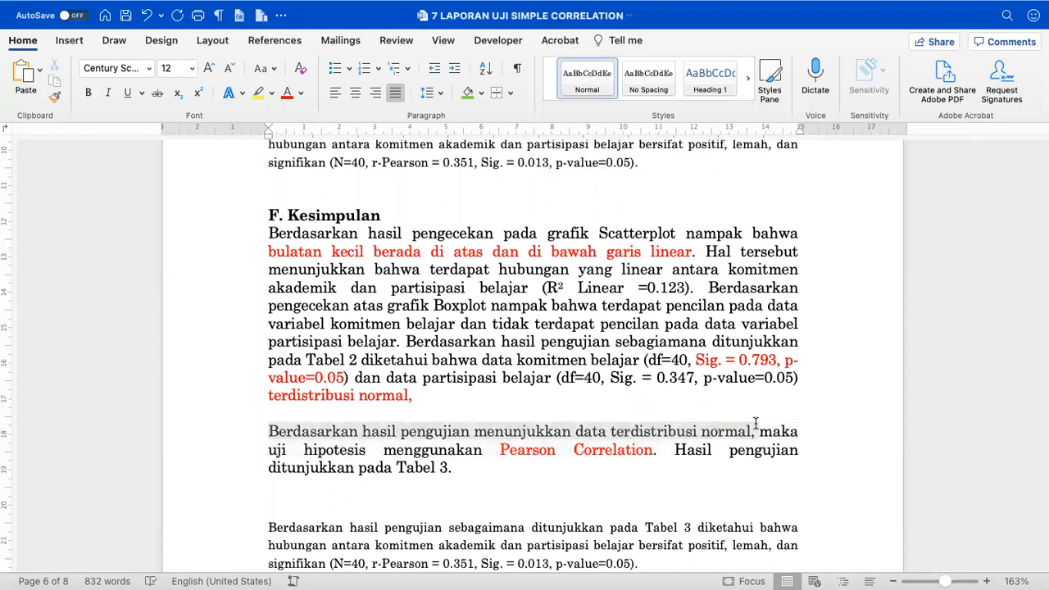
{"action": "key", "text": "BackSpace"}
{"action": "key", "text": "BackSpace"}
{"action": "key", "text": "BackSpace"}
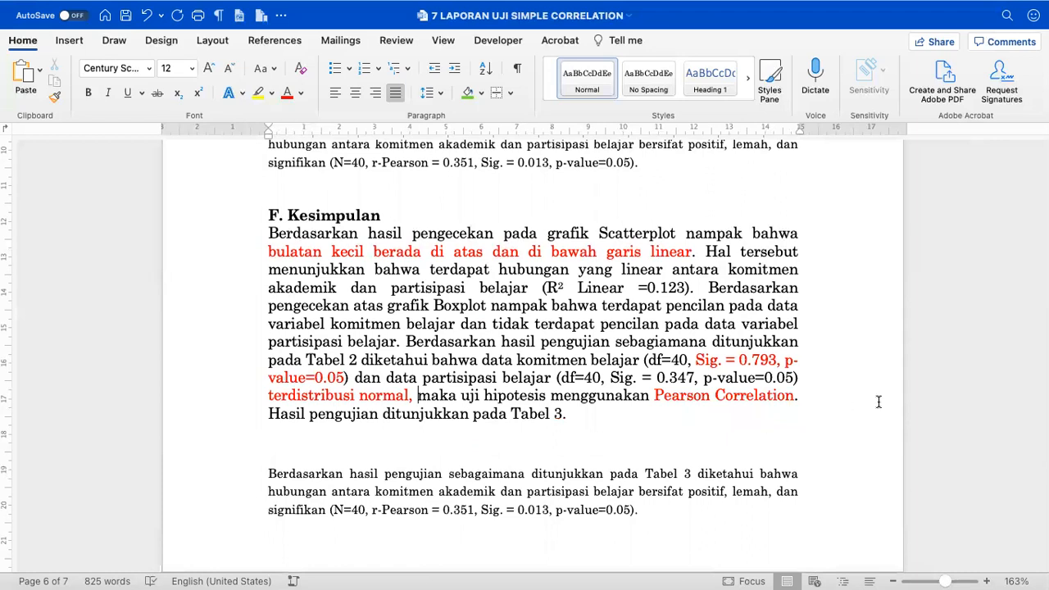
- Delete the 'Hasil pengujian ditunjukkan pada Tabel 3.' sentence and its blank line
{"action": "left_click_drag", "start_coordinate": [269, 413], "coordinate": [447, 431]}
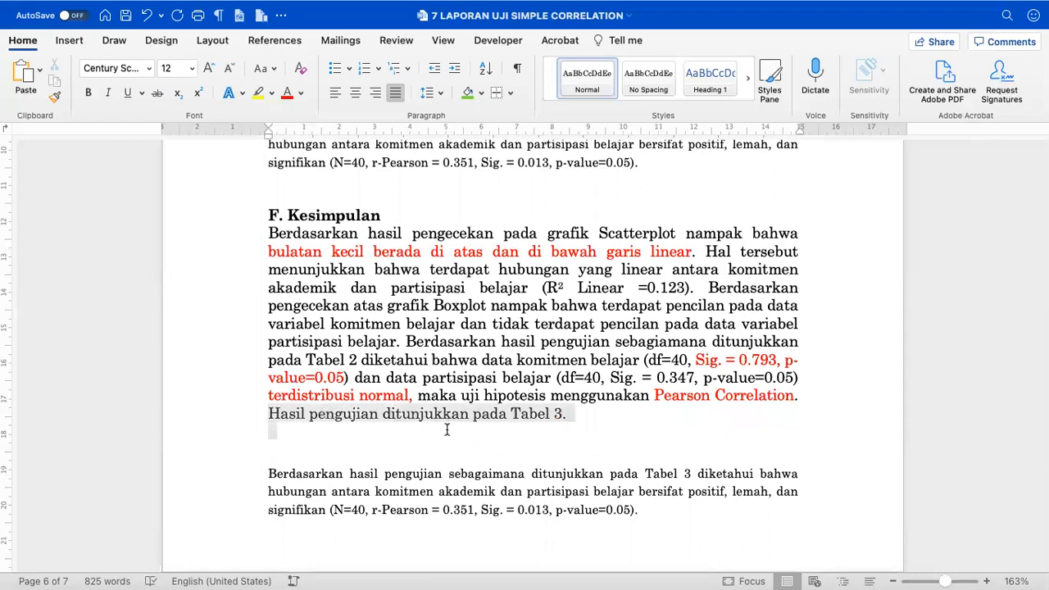
{"action": "key", "text": "BackSpace"}
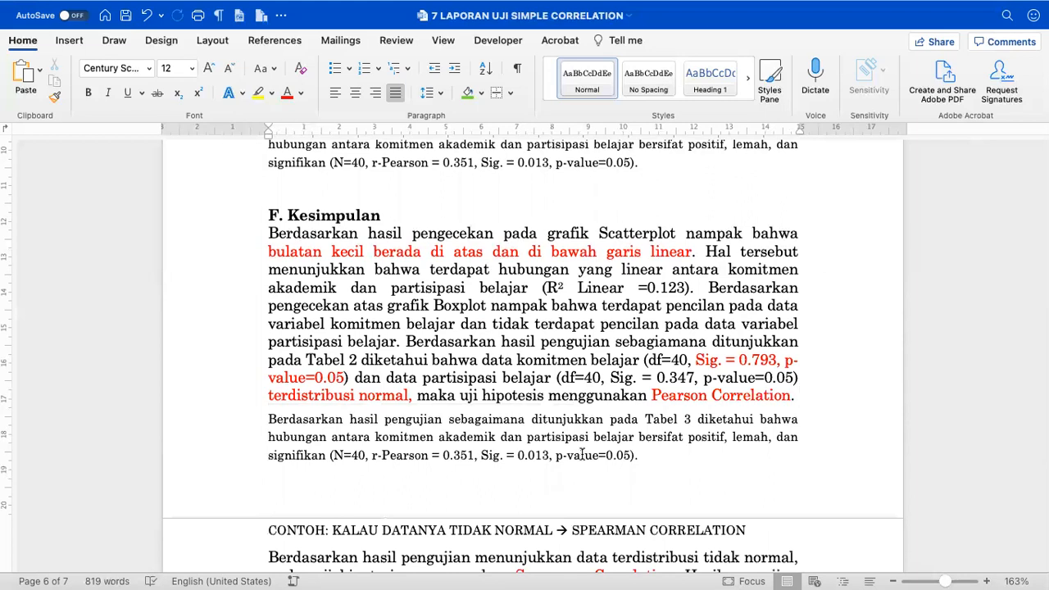
{"action": "key", "text": "super+z"}
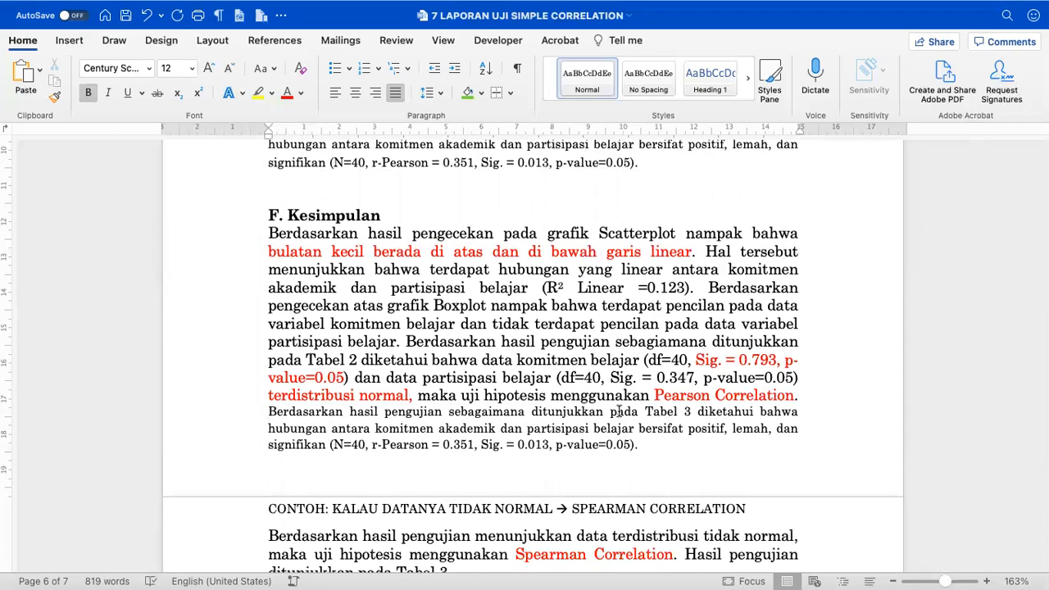
- Remove 'sebagaimana ditunjukkan pada Tabel 3' from the small-print sentence, then select the whole document
{"action": "left_click_drag", "start_coordinate": [448, 417], "coordinate": [696, 410]}
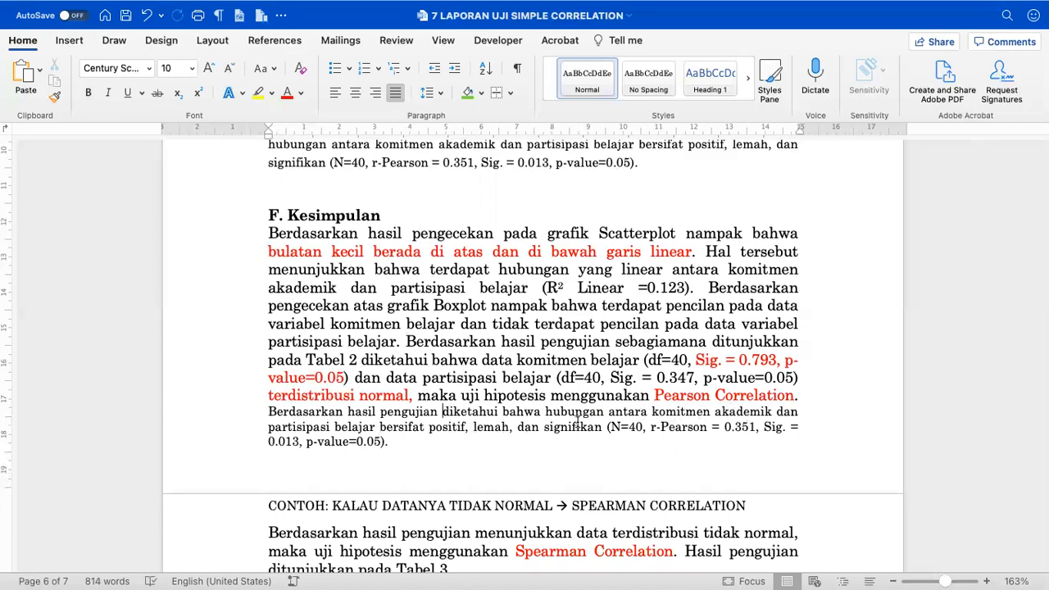
{"action": "left_click", "coordinate": [412, 480]}
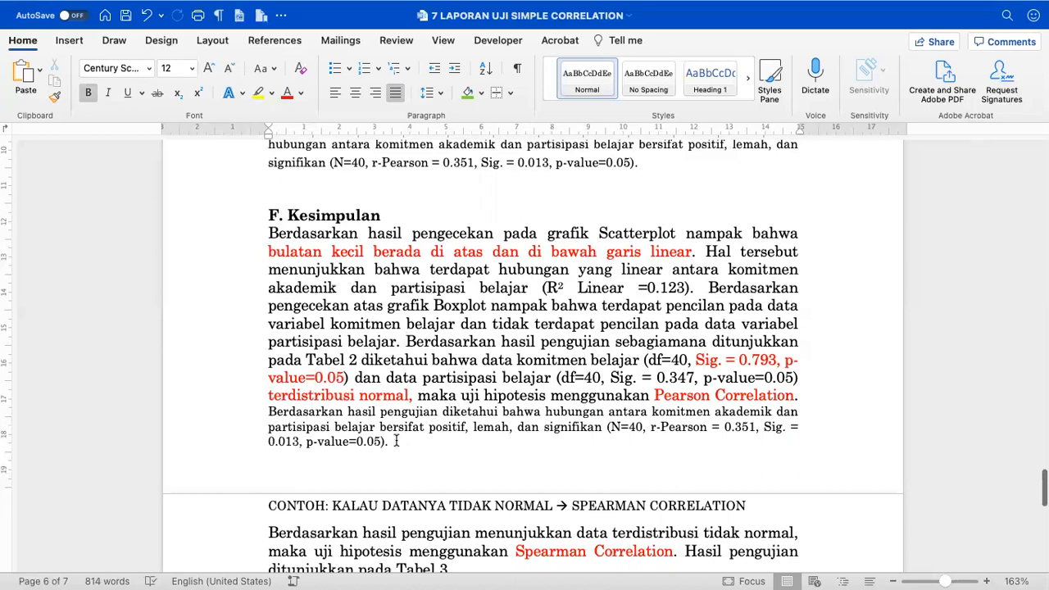
{"action": "left_click", "coordinate": [396, 441]}
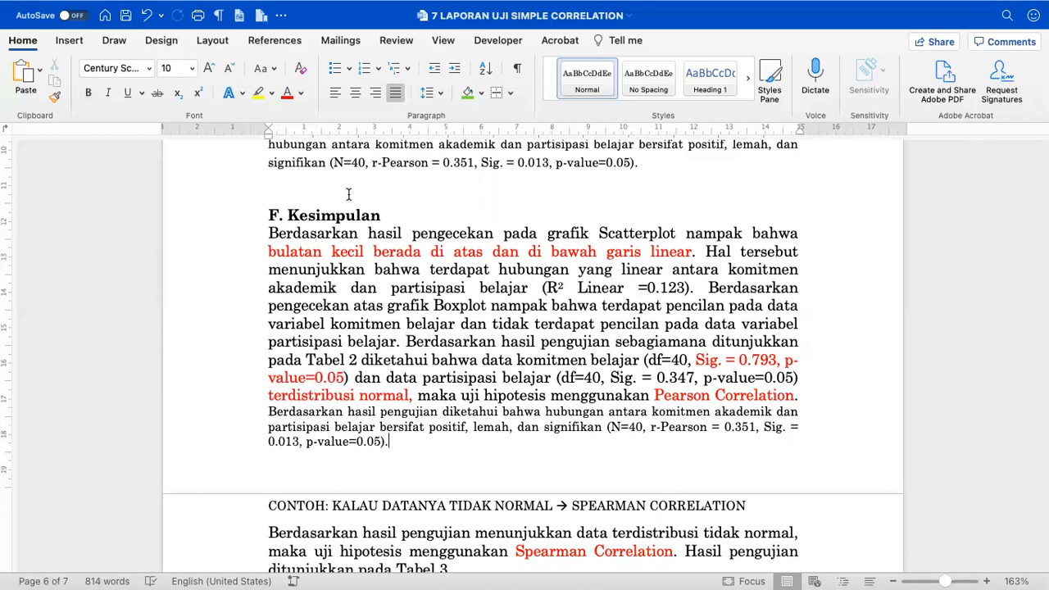
{"action": "key", "text": "super+a"}
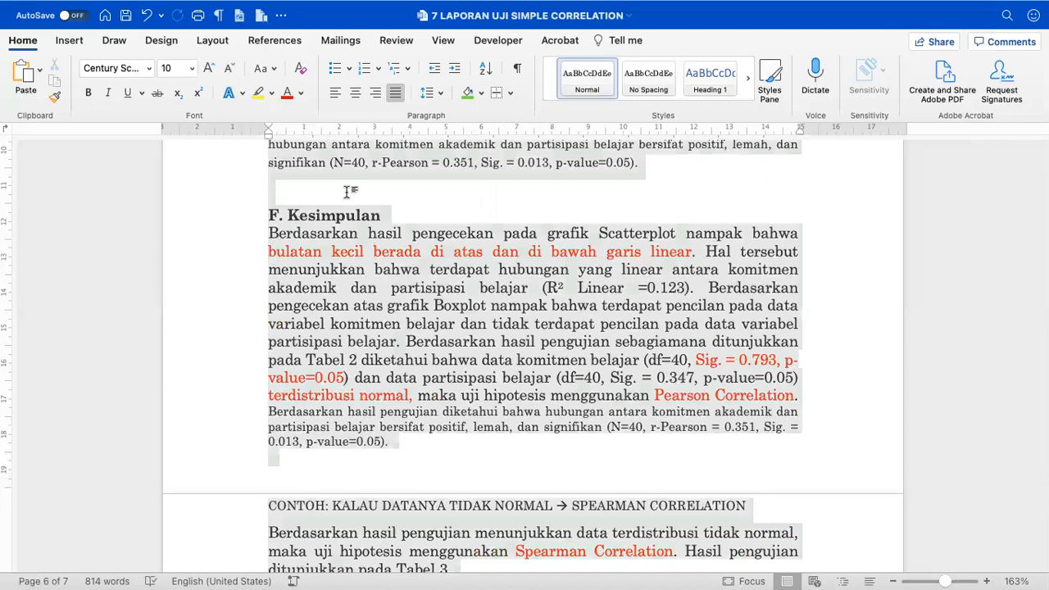
- Change all report text to Tahoma at size 11, then save the document
{"action": "left_click", "coordinate": [148, 71]}
{"action": "mouse_move", "coordinate": [163, 211]}
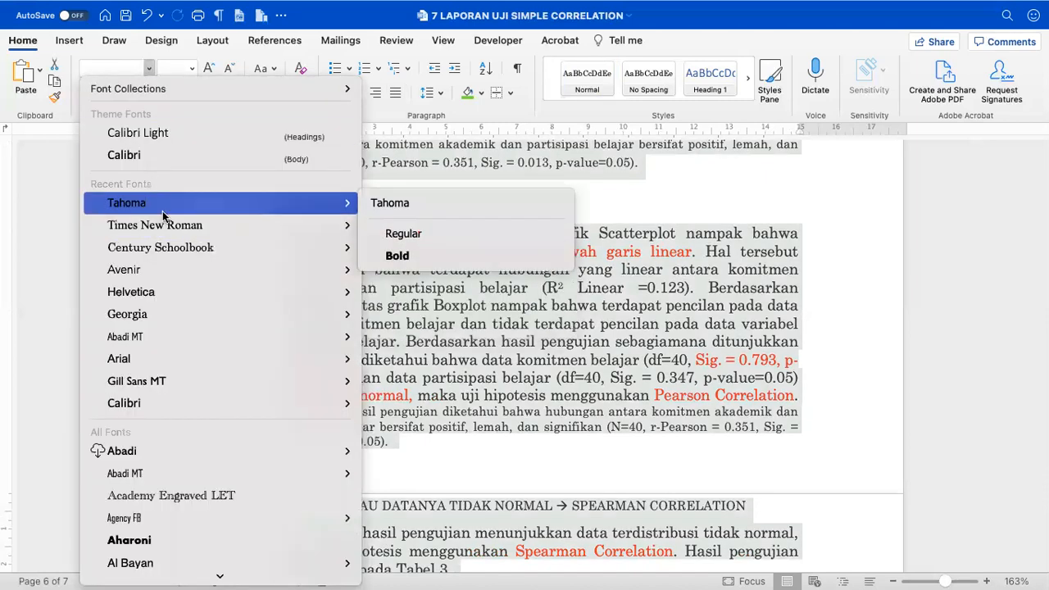
{"action": "left_click", "coordinate": [387, 203]}
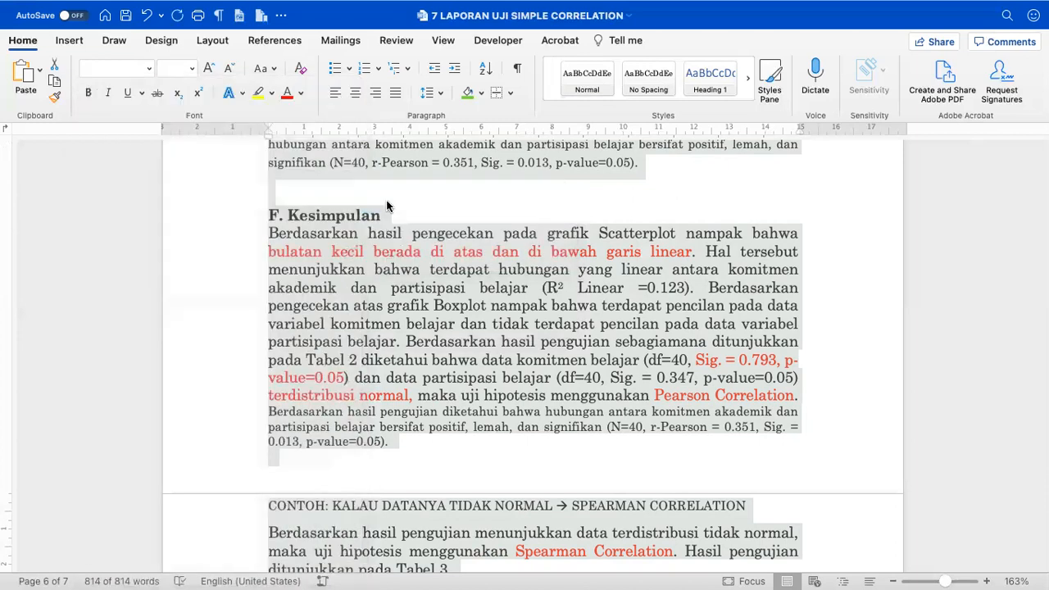
{"action": "left_click", "coordinate": [193, 69]}
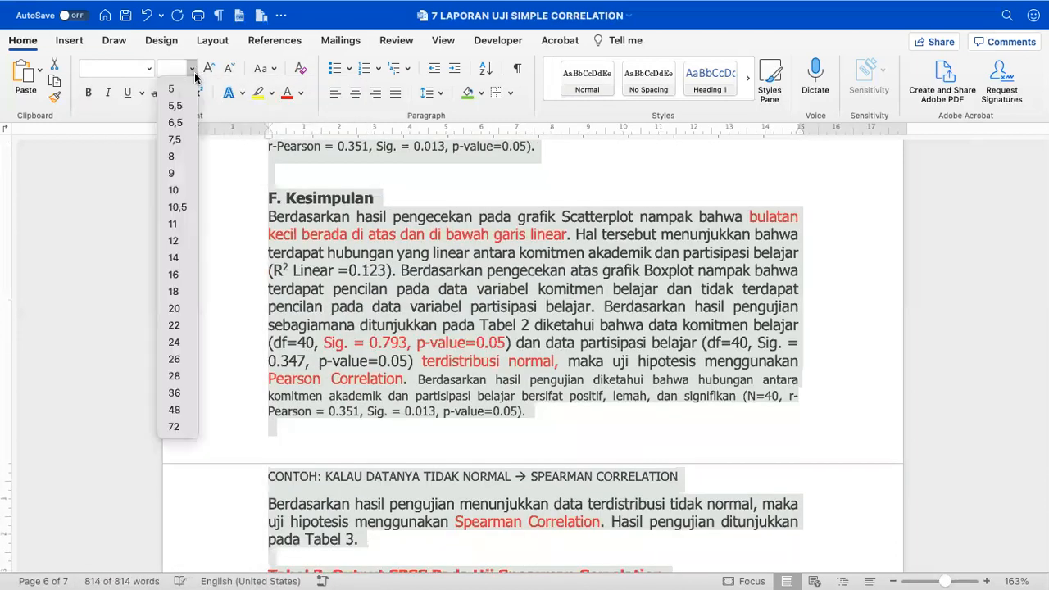
{"action": "left_click", "coordinate": [184, 227]}
{"action": "scroll", "coordinate": [276, 260], "scroll_direction": "down", "scroll_amount": 5}
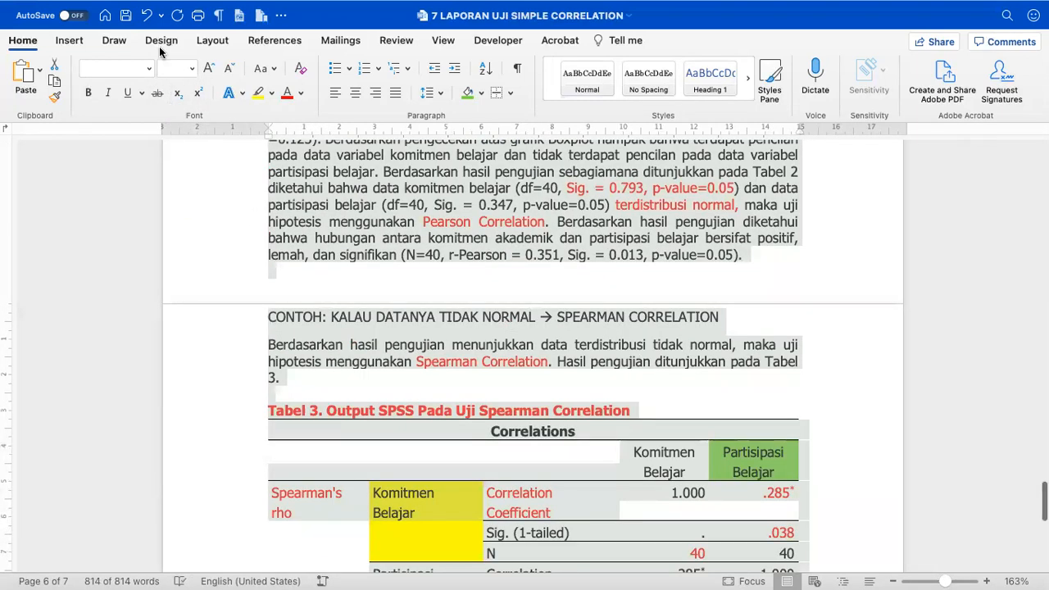
{"action": "left_click", "coordinate": [126, 16]}
{"action": "scroll", "coordinate": [392, 238], "scroll_direction": "up", "scroll_amount": 20}
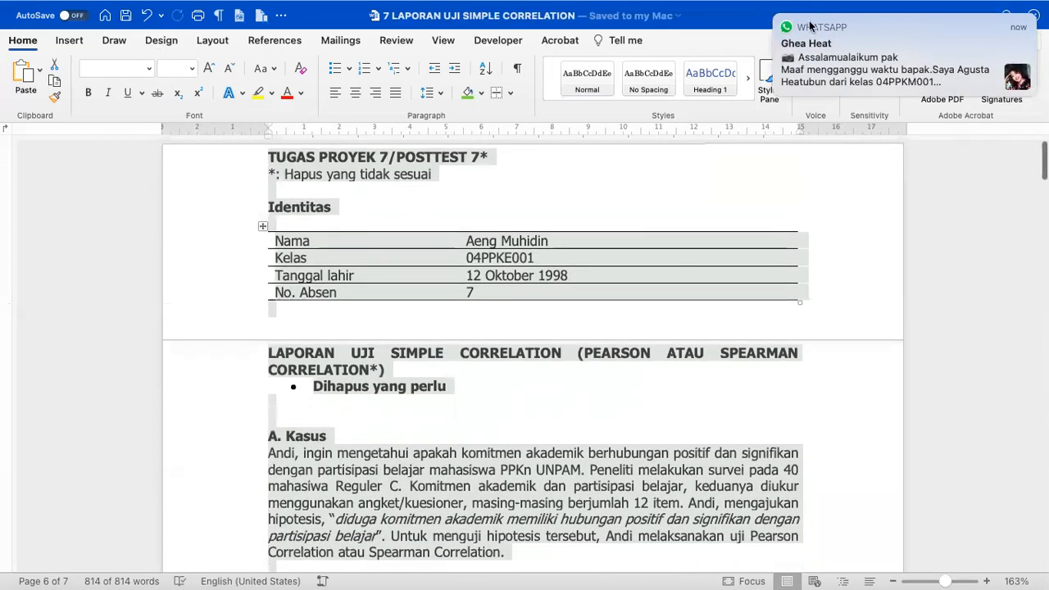
- Delete '/POSTTEST 7*' from the heading and the '*: Hapus yang tidak sesuai' line
{"action": "left_click", "coordinate": [778, 19]}
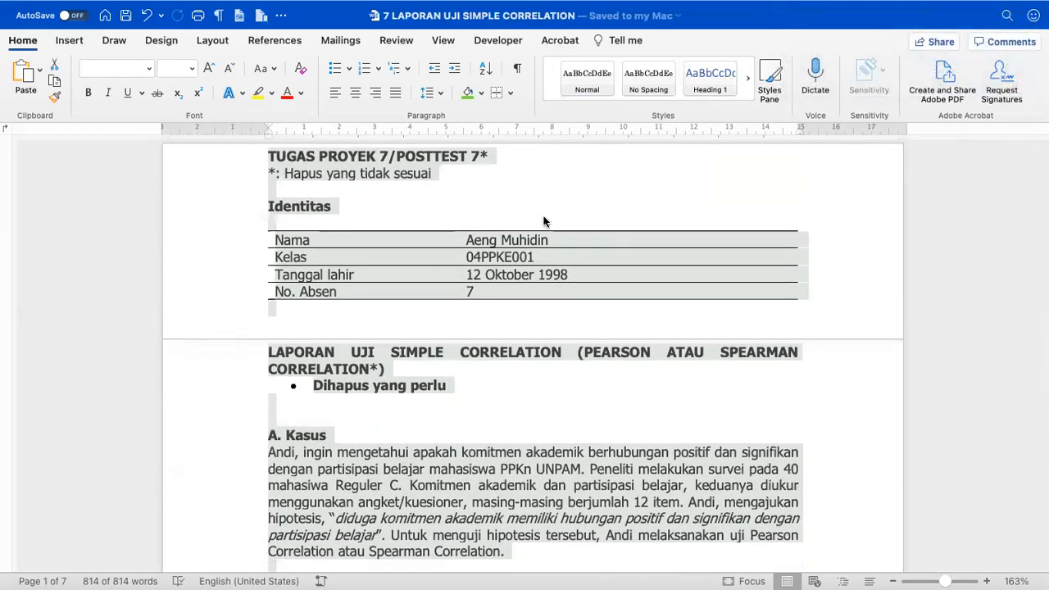
{"action": "left_click", "coordinate": [531, 182]}
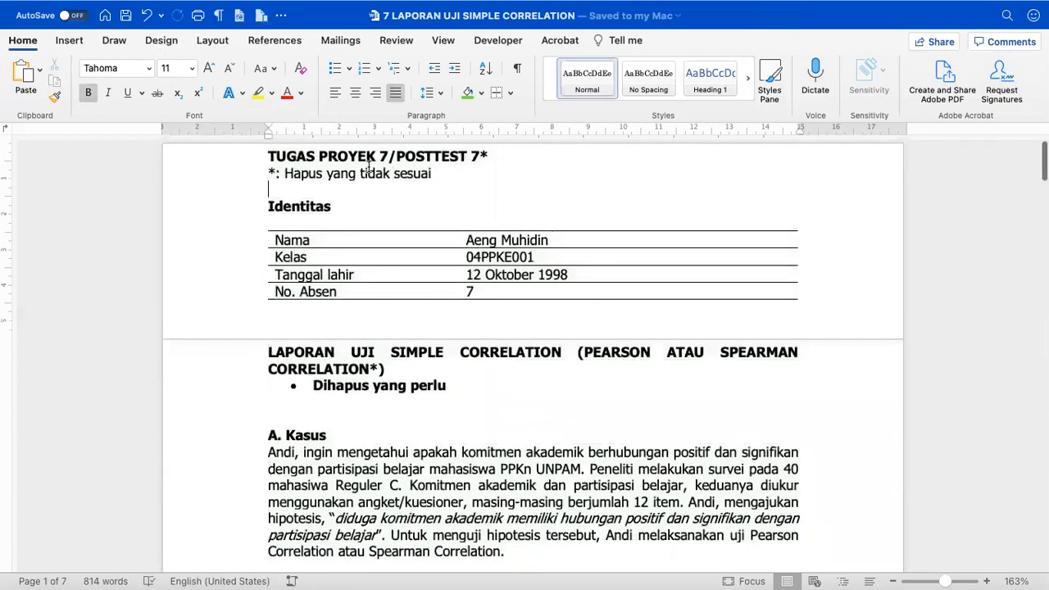
{"action": "left_click_drag", "start_coordinate": [390, 156], "coordinate": [489, 154]}
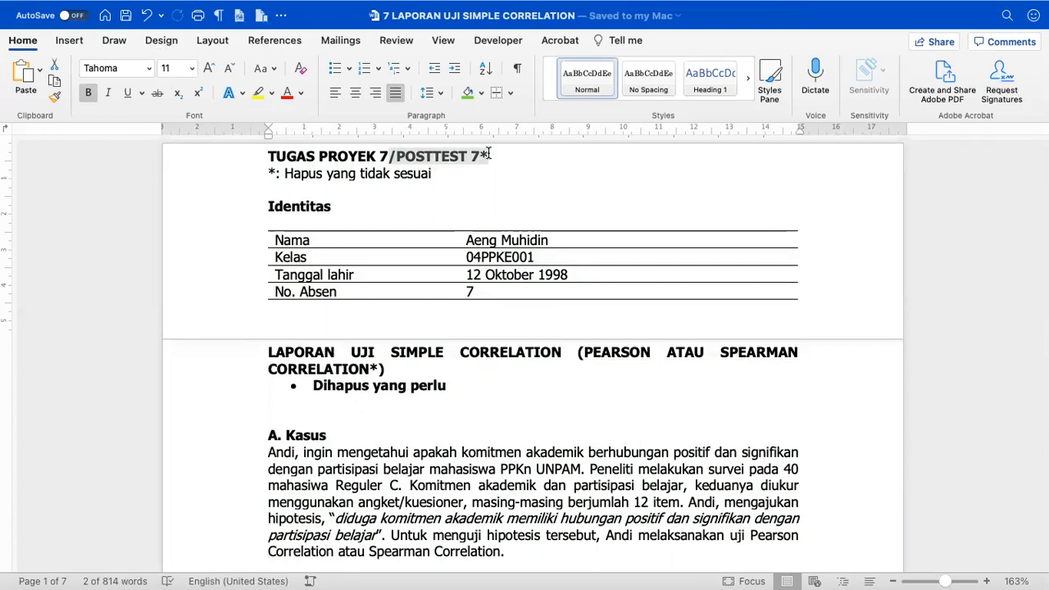
{"action": "key", "text": "BackSpace"}
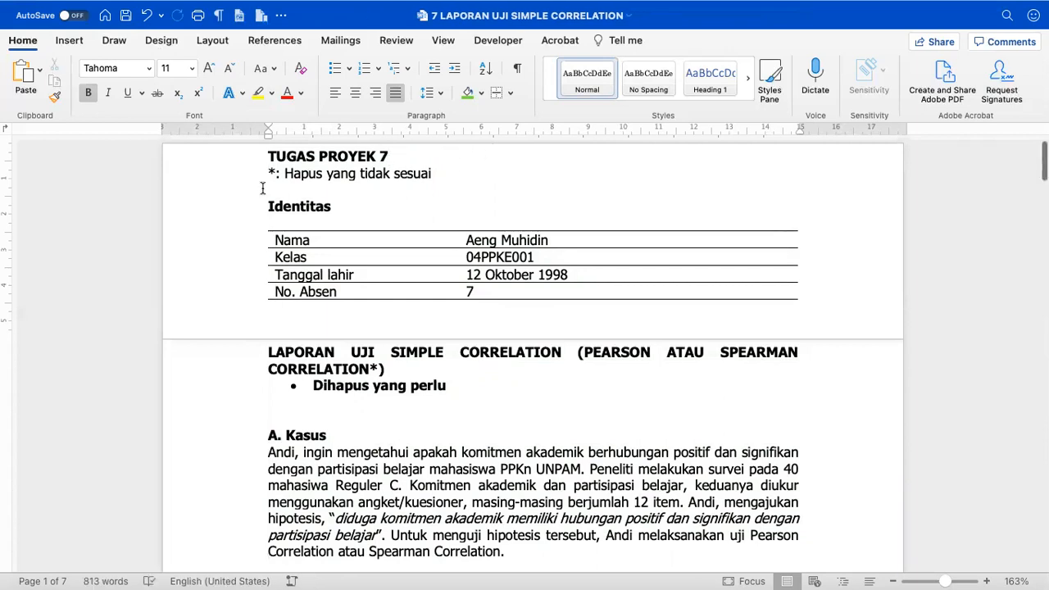
{"action": "left_click", "coordinate": [240, 179]}
{"action": "key", "text": "BackSpace"}
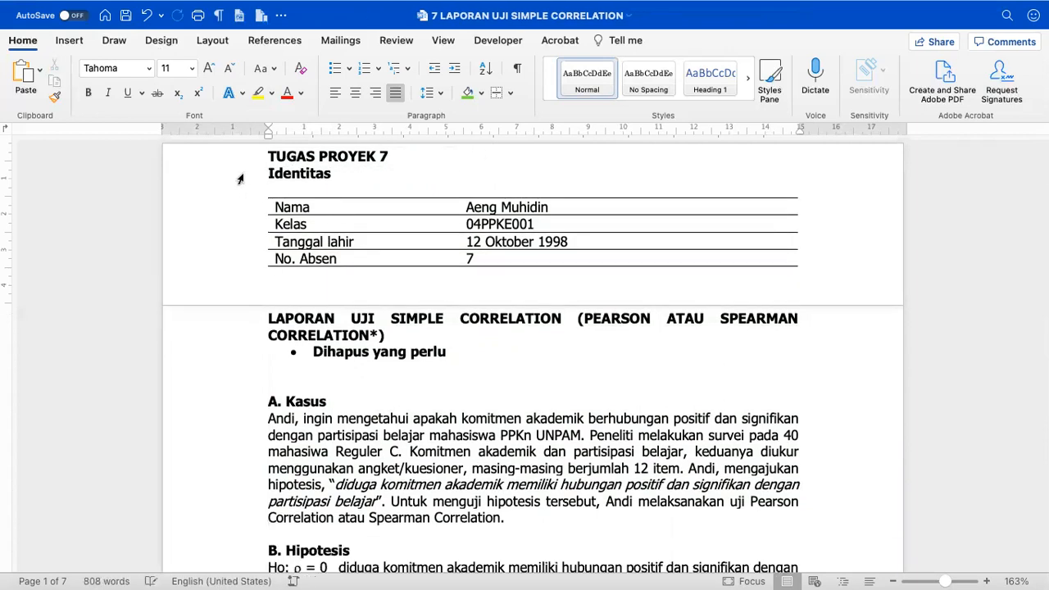
{"action": "key", "text": "Return"}
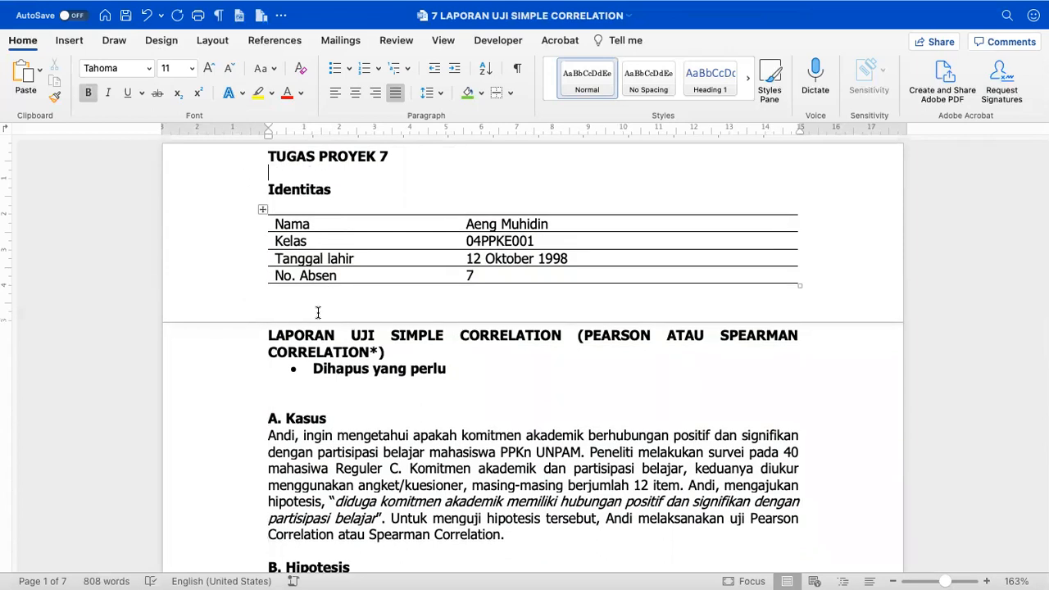
- Delete the 'Dihapus yang perlu' bullet line
{"action": "double_click", "coordinate": [265, 324]}
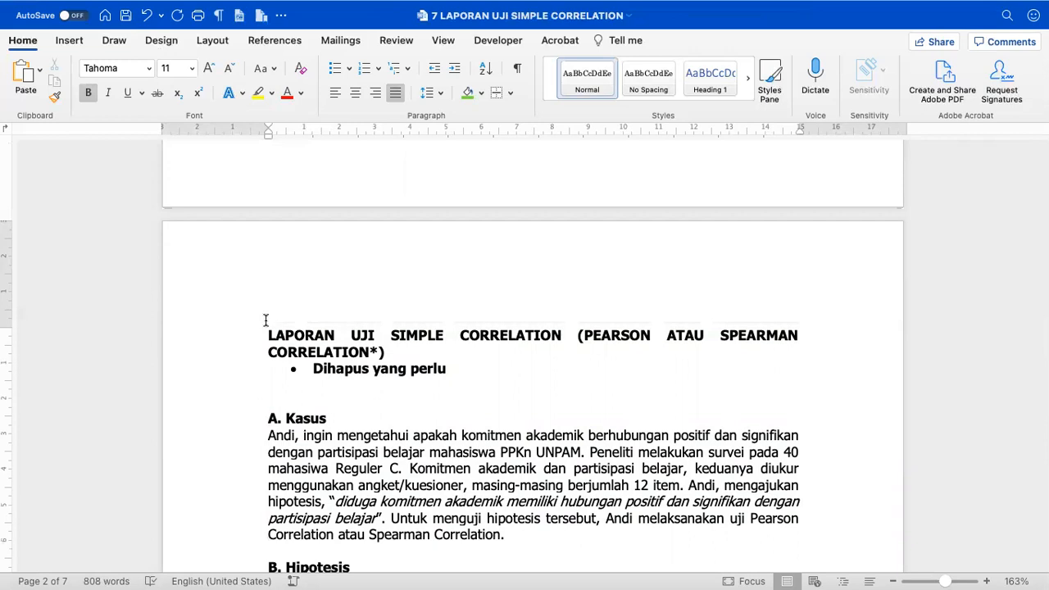
{"action": "left_click", "coordinate": [230, 375]}
{"action": "key", "text": "BackSpace"}
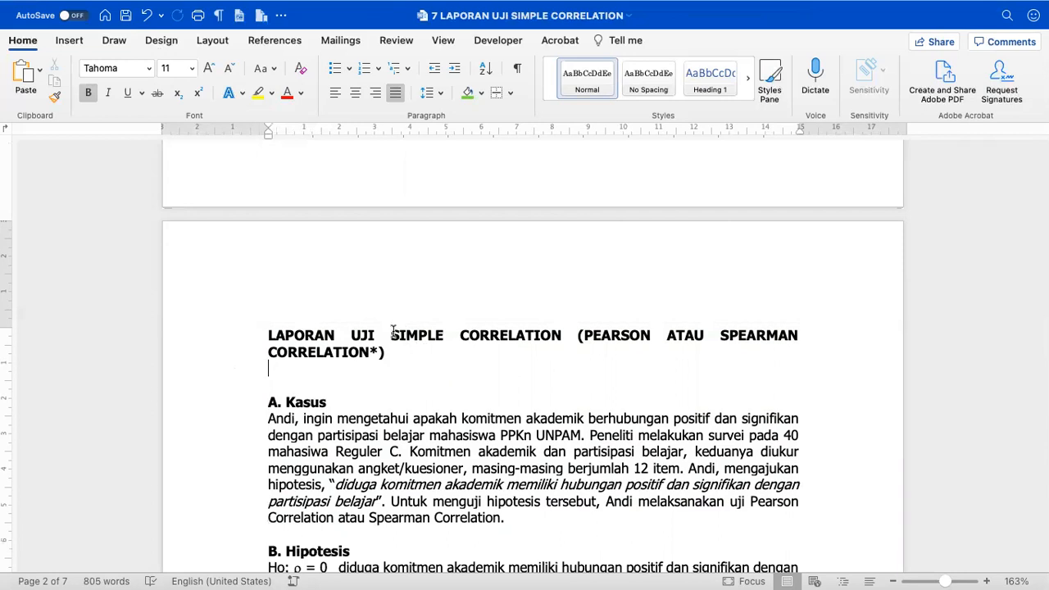
- Shorten the report title to LAPORAN UJI PEARSON CORRELATION
{"action": "left_click_drag", "start_coordinate": [393, 331], "coordinate": [587, 332]}
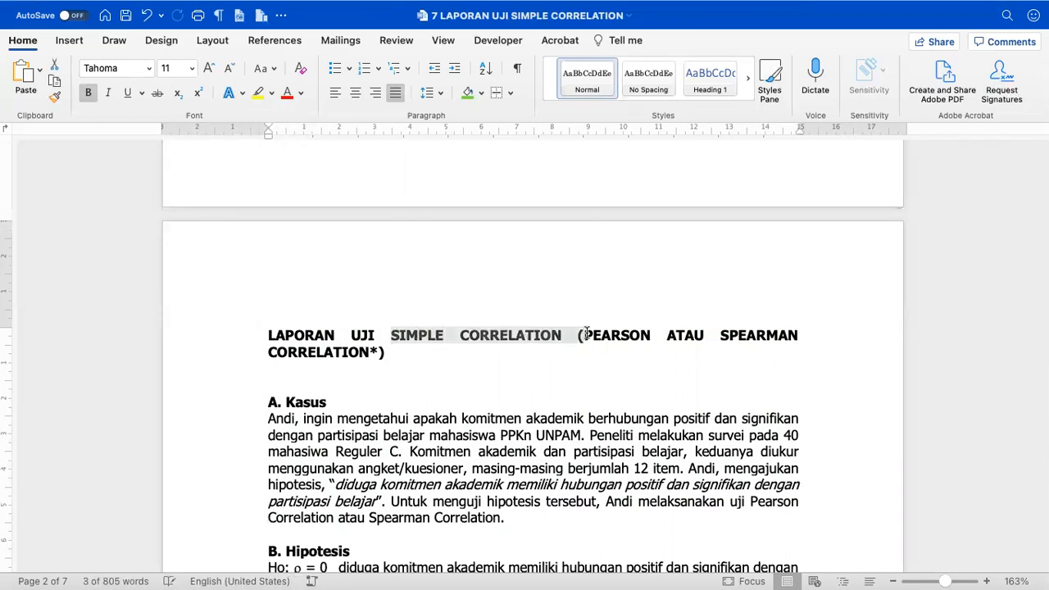
{"action": "key", "text": "BackSpace"}
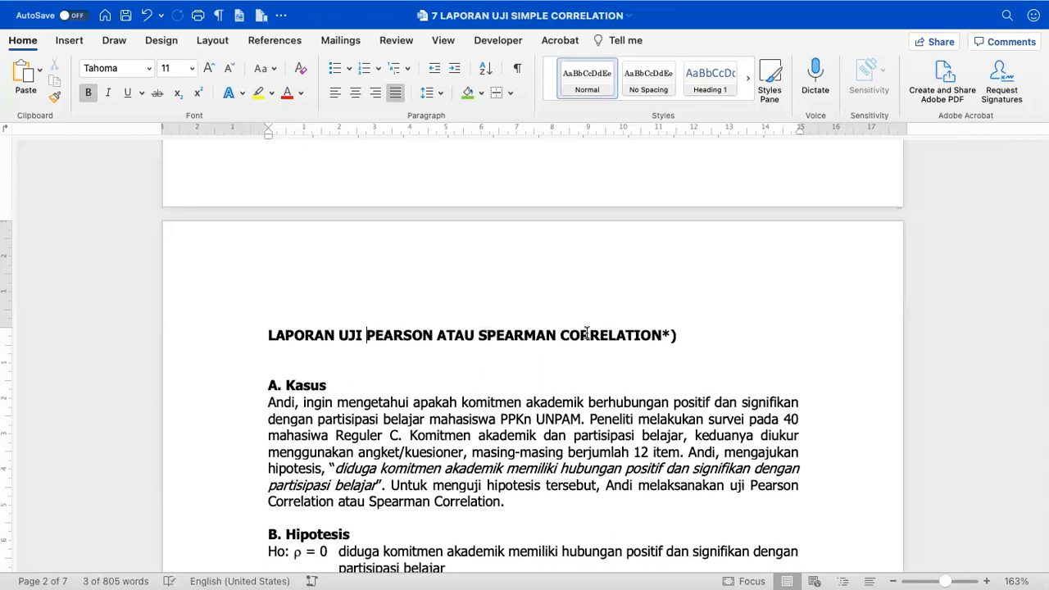
{"action": "left_click_drag", "start_coordinate": [441, 334], "coordinate": [537, 335]}
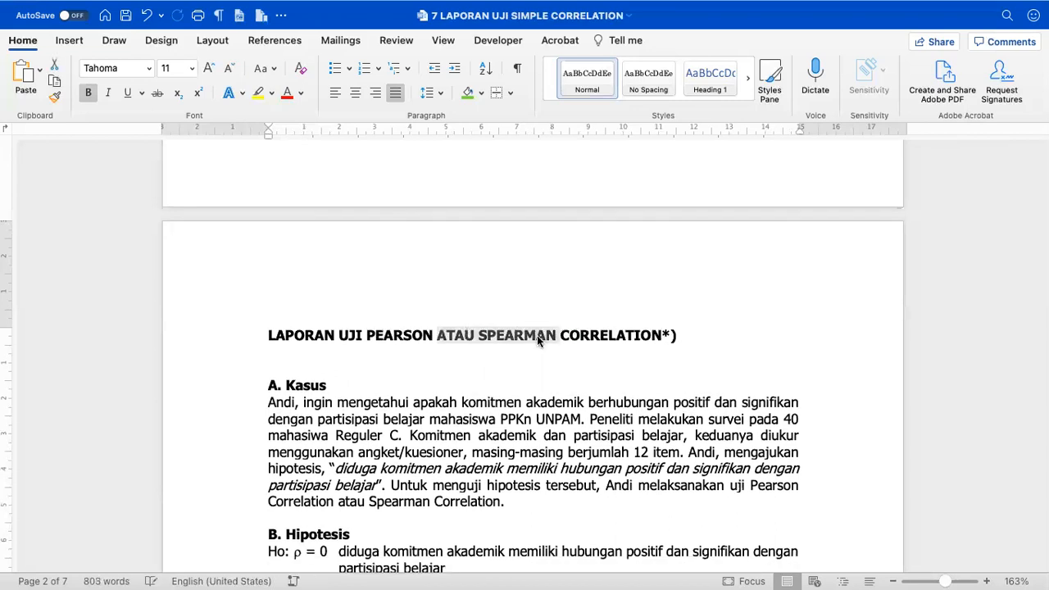
{"action": "key", "text": "BackSpace"}
{"action": "left_click", "coordinate": [558, 338]}
{"action": "key", "text": "BackSpace"}
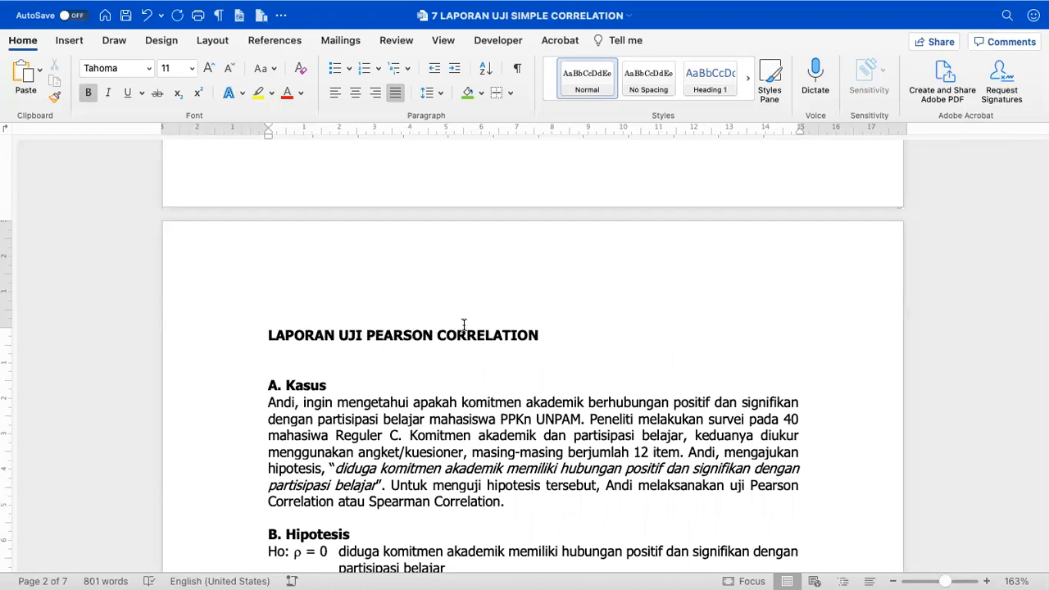
- Remove the empty line under the report title
{"action": "scroll", "coordinate": [464, 325], "scroll_direction": "down", "scroll_amount": 2}
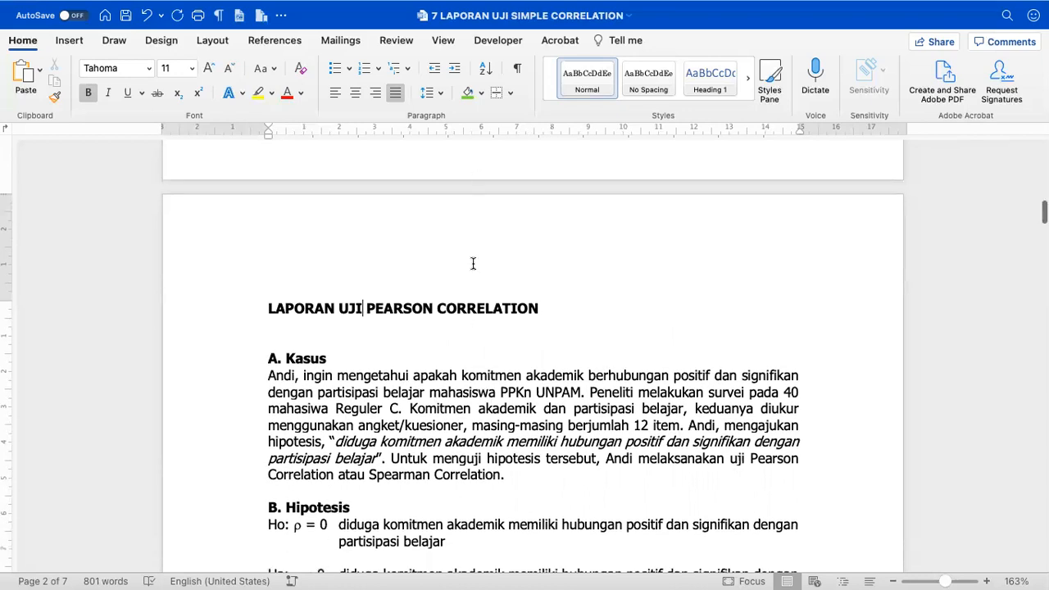
{"action": "scroll", "coordinate": [567, 309], "scroll_direction": "down", "scroll_amount": 2}
{"action": "left_click", "coordinate": [318, 300]}
{"action": "key", "text": "BackSpace"}
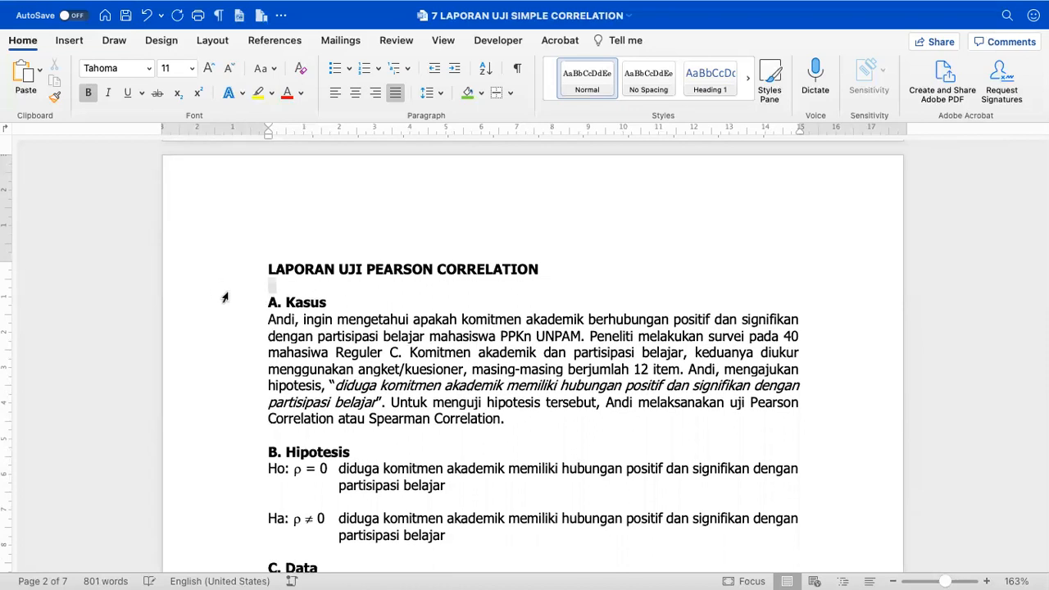
{"action": "left_click", "coordinate": [305, 332]}
- Check the spacing of the Kasus paragraph and the B. Hipotesis section
{"action": "scroll", "coordinate": [305, 332], "scroll_direction": "down", "scroll_amount": 3}
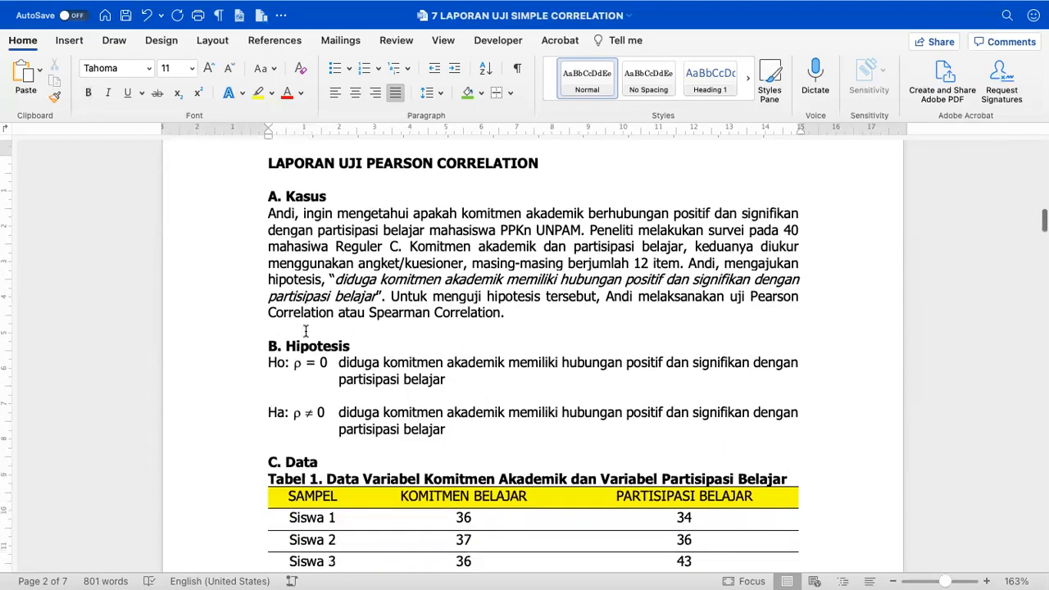
{"action": "left_click_drag", "start_coordinate": [265, 210], "coordinate": [289, 325]}
{"action": "left_click", "coordinate": [288, 325]}
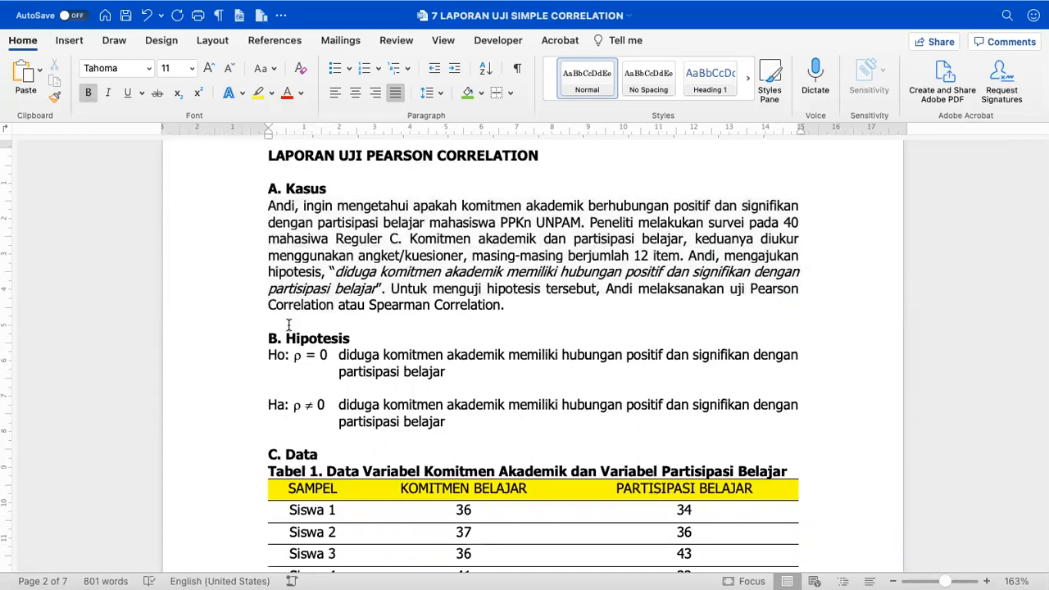
{"action": "left_click", "coordinate": [249, 330]}
{"action": "scroll", "coordinate": [278, 369], "scroll_direction": "down", "scroll_amount": 3}
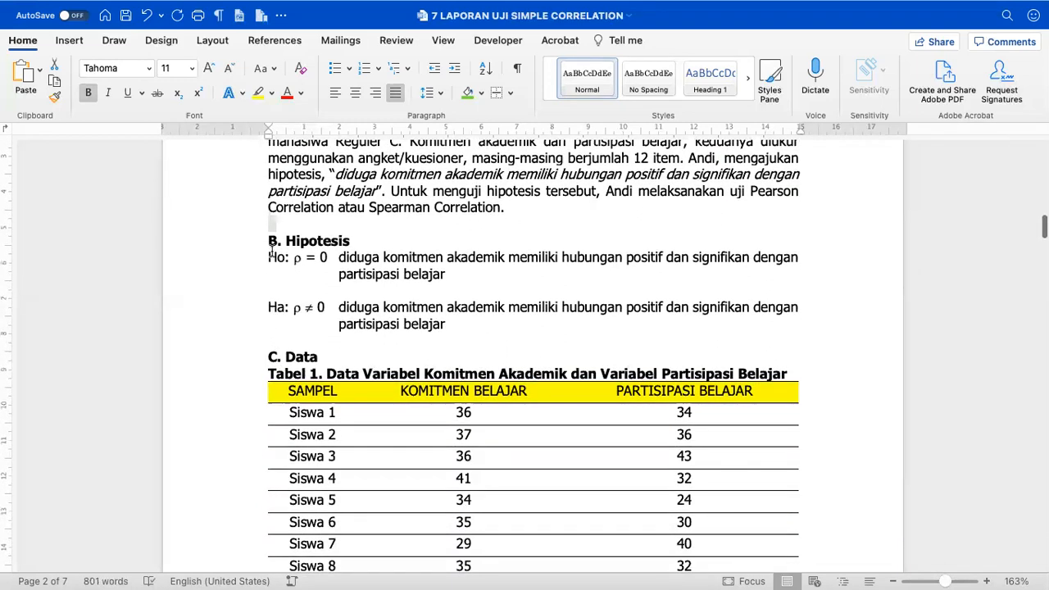
{"action": "left_click", "coordinate": [269, 256]}
{"action": "left_click_drag", "start_coordinate": [268, 240], "coordinate": [323, 308]}
{"action": "left_click", "coordinate": [297, 334]}
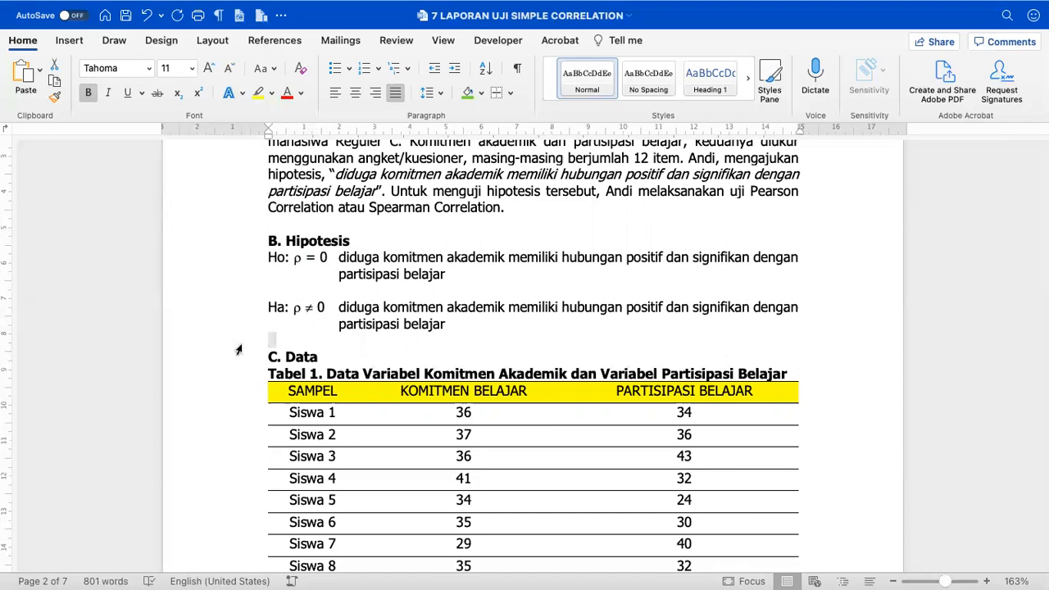
- Check the Tabel 1 caption's left indent against the data table
{"action": "scroll", "coordinate": [279, 344], "scroll_direction": "down", "scroll_amount": 3}
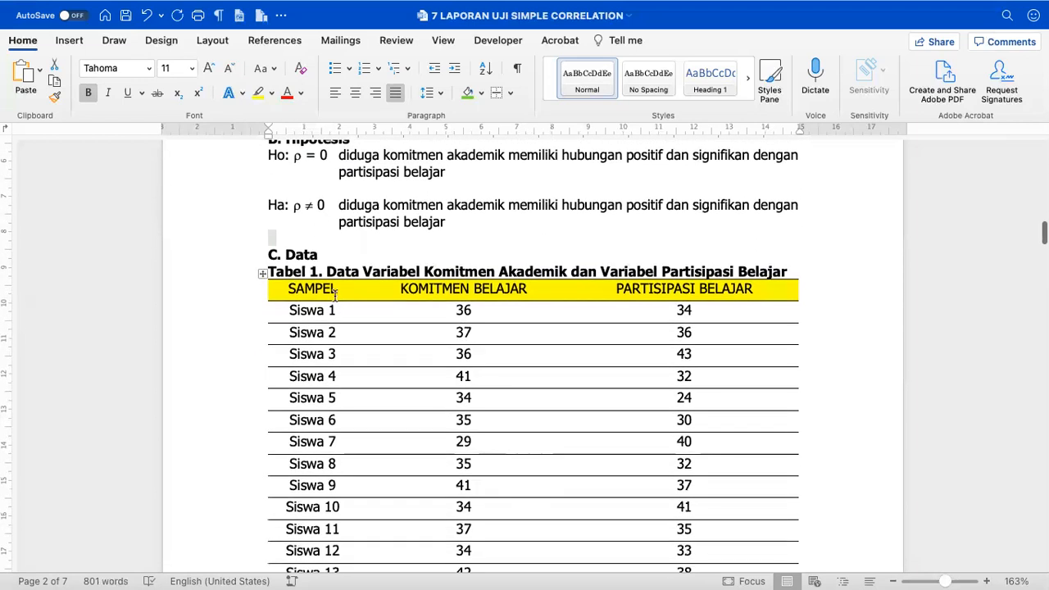
{"action": "left_click", "coordinate": [334, 296]}
{"action": "scroll", "coordinate": [303, 287], "scroll_direction": "down", "scroll_amount": 1}
{"action": "left_click", "coordinate": [244, 237]}
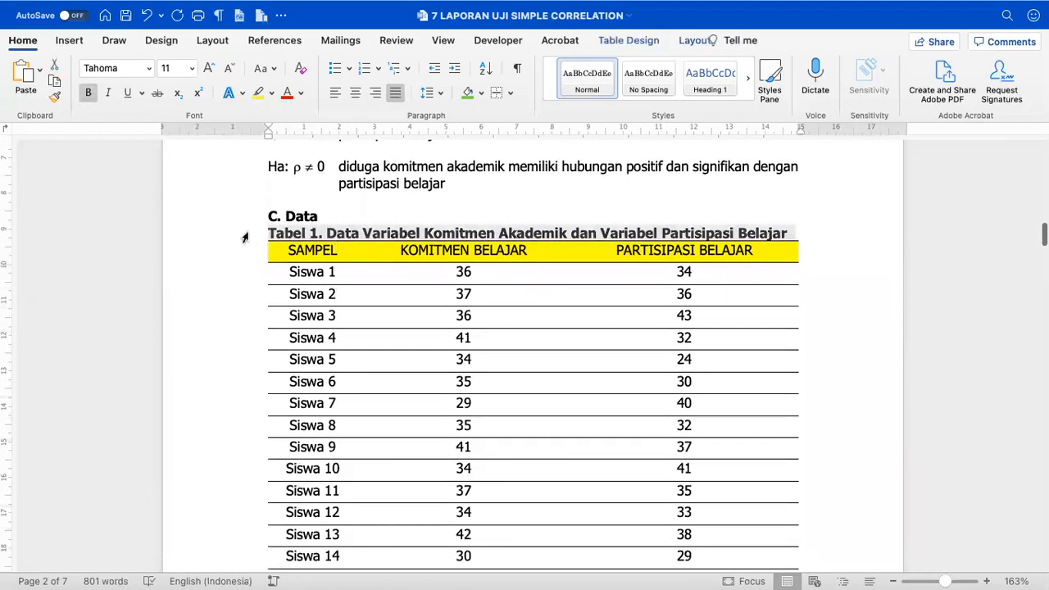
{"action": "left_click_drag", "start_coordinate": [270, 135], "coordinate": [271, 139]}
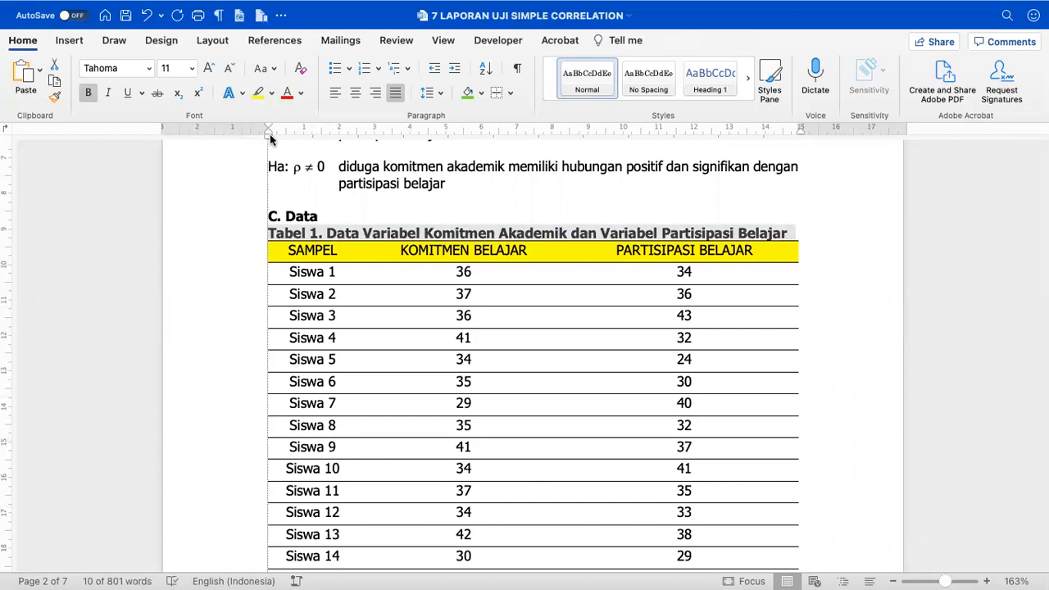
{"action": "mouse_move", "coordinate": [268, 253]}
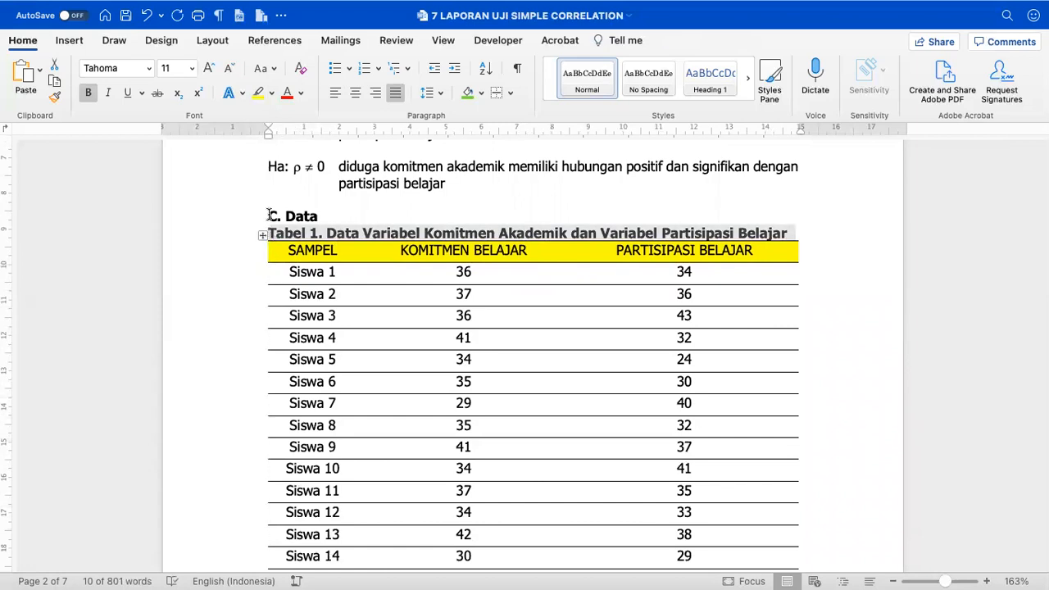
{"action": "left_click_drag", "start_coordinate": [267, 136], "coordinate": [267, 137]}
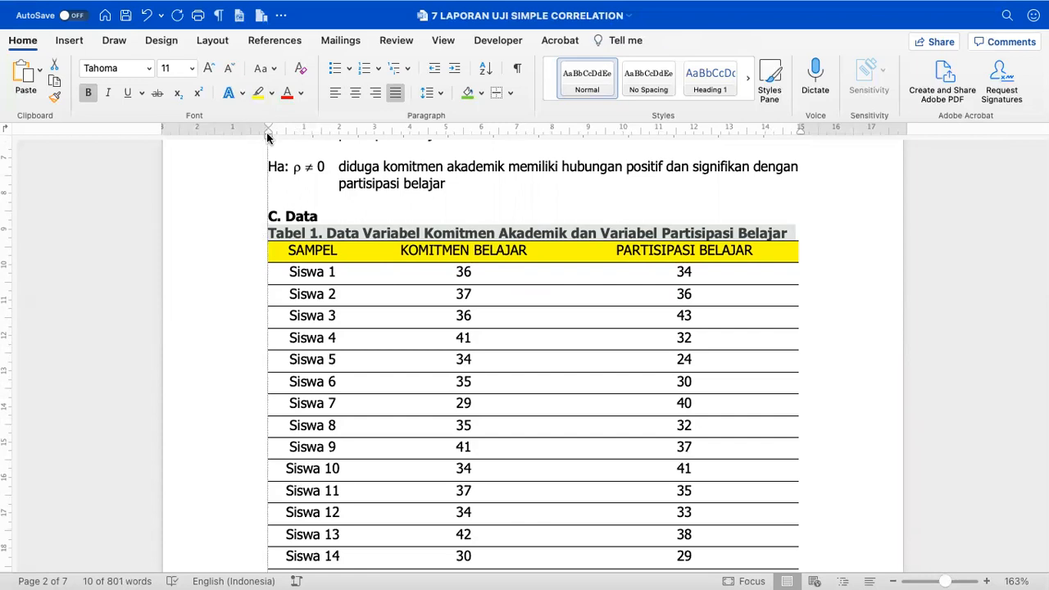
- Delete the blank lines between Tabel 1 and the D. Uji Persyaratan Analisis heading
{"action": "scroll", "coordinate": [293, 215], "scroll_direction": "down", "scroll_amount": 15}
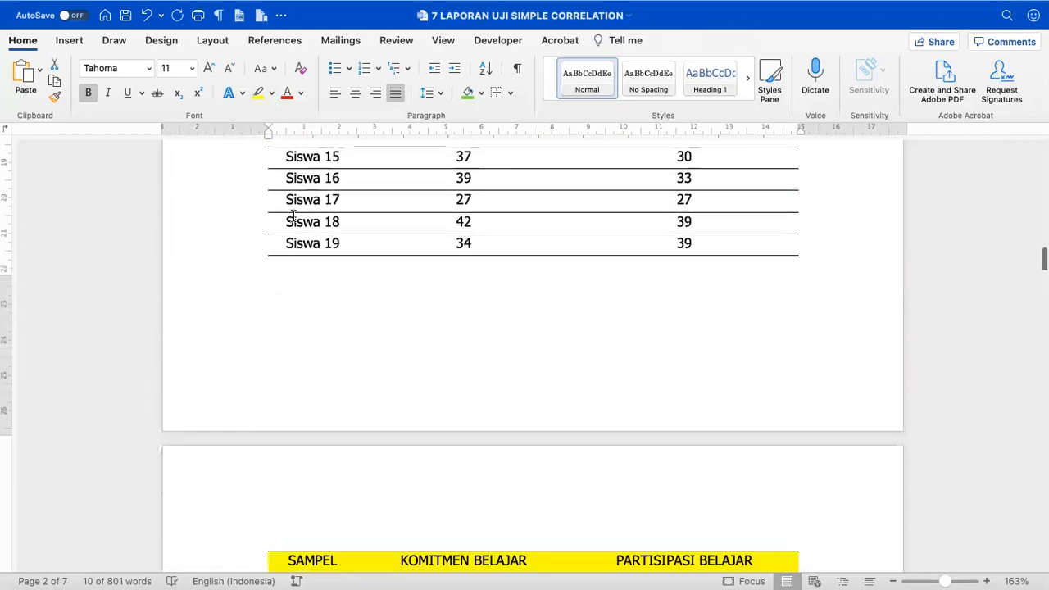
{"action": "scroll", "coordinate": [285, 237], "scroll_direction": "down", "scroll_amount": 12}
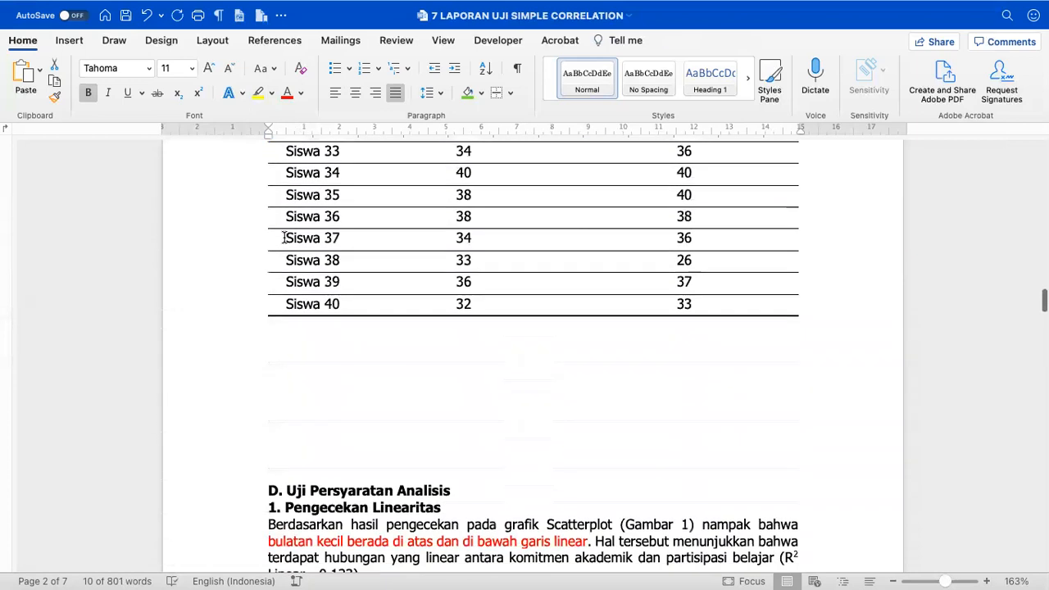
{"action": "left_click_drag", "start_coordinate": [283, 237], "coordinate": [279, 349]}
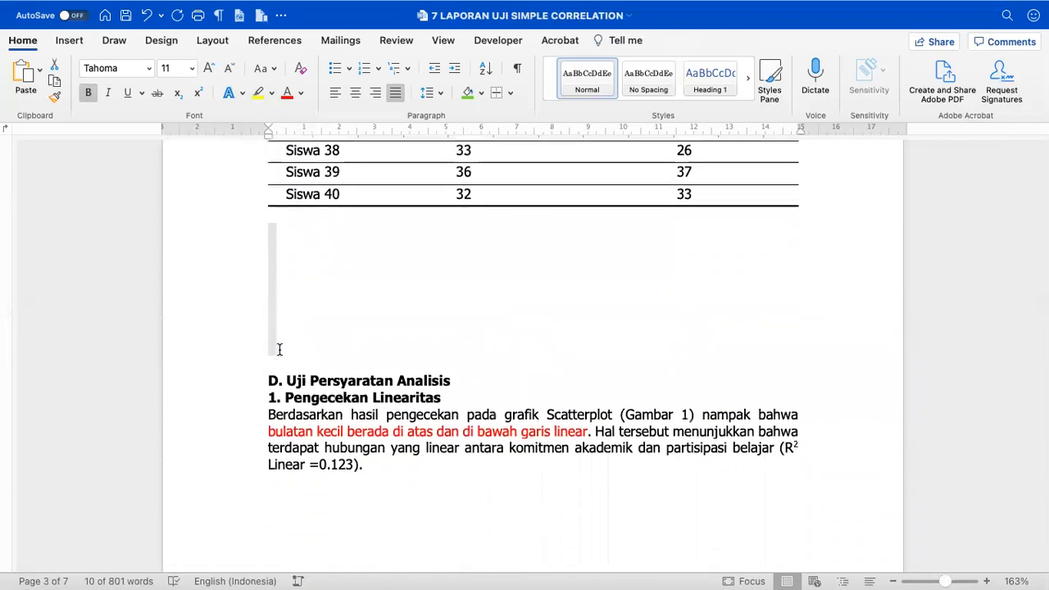
{"action": "key", "text": "BackSpace"}
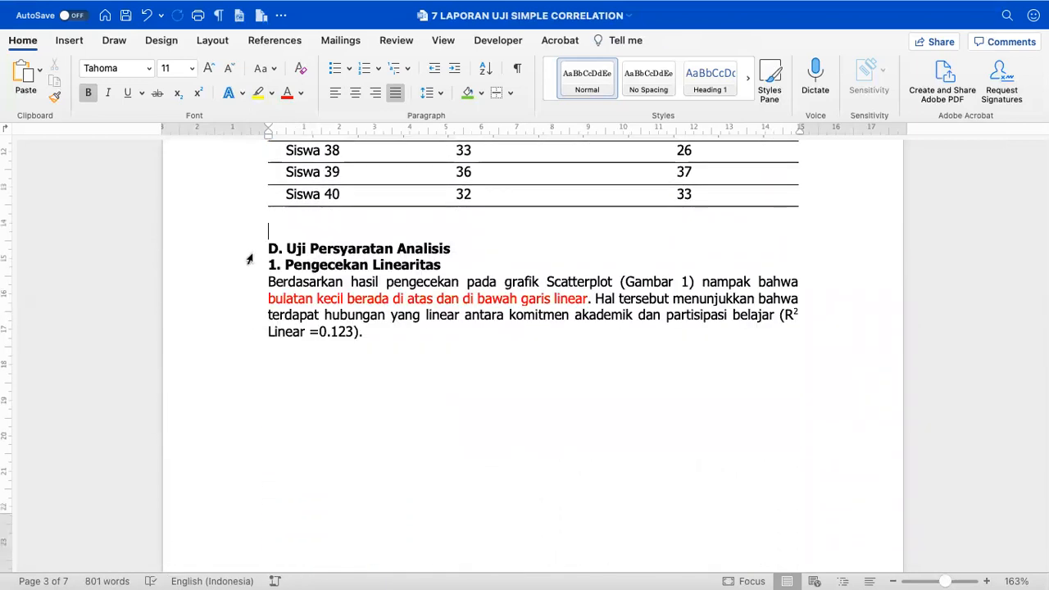
{"action": "left_click", "coordinate": [248, 246]}
{"action": "left_click", "coordinate": [251, 235]}
{"action": "key", "text": "BackSpace"}
- Push section D. Uji Persyaratan Analisis to the top of page 4 with empty lines
{"action": "scroll", "coordinate": [251, 234], "scroll_direction": "down", "scroll_amount": 3}
{"action": "scroll", "coordinate": [337, 391], "scroll_direction": "down", "scroll_amount": 5}
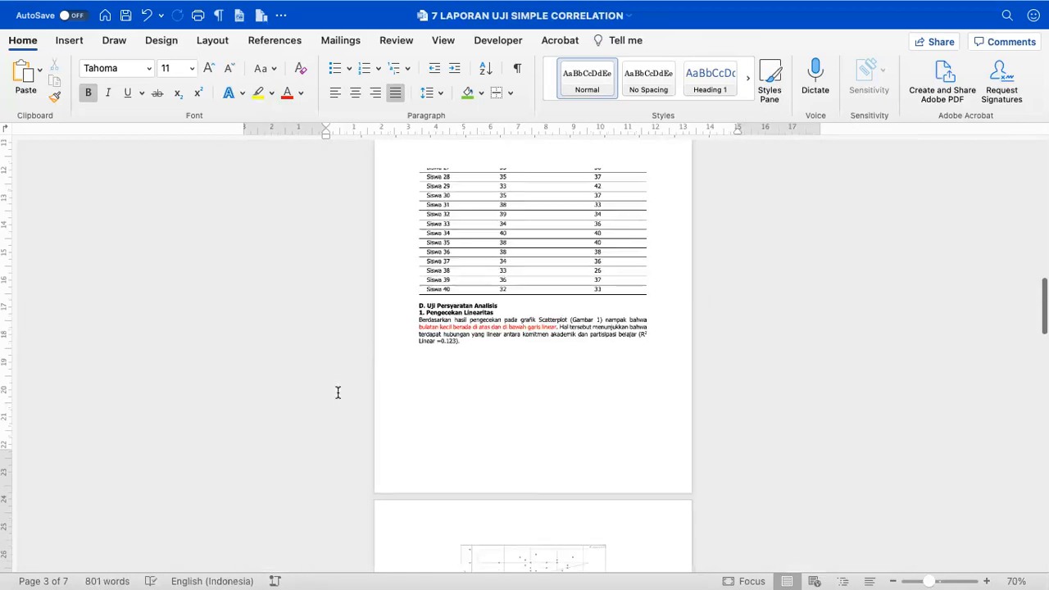
{"action": "scroll", "coordinate": [354, 406], "scroll_direction": "down", "scroll_amount": 1}
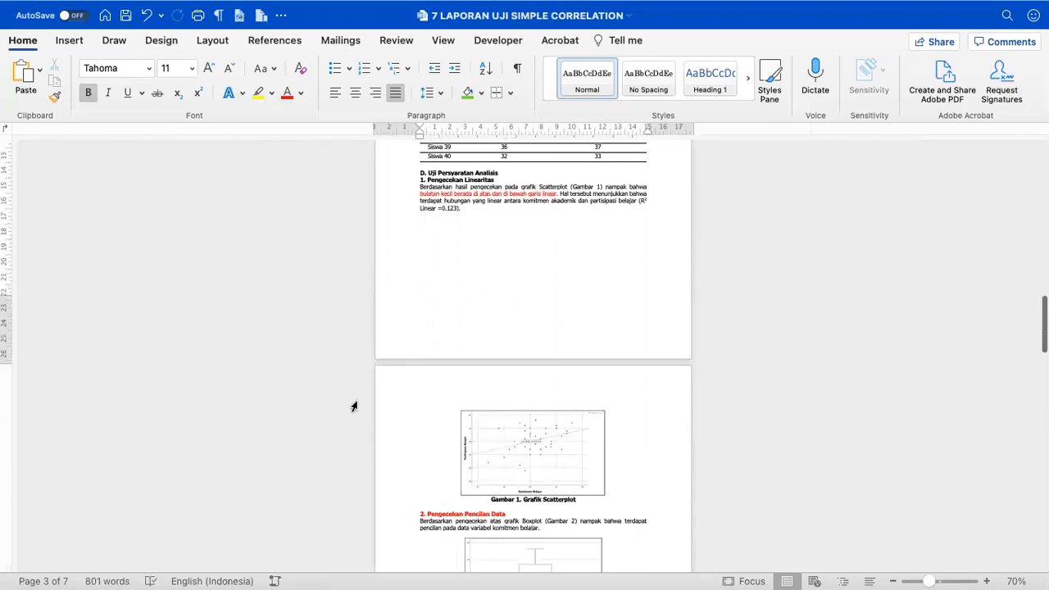
{"action": "scroll", "coordinate": [354, 407], "scroll_direction": "up", "scroll_amount": 4}
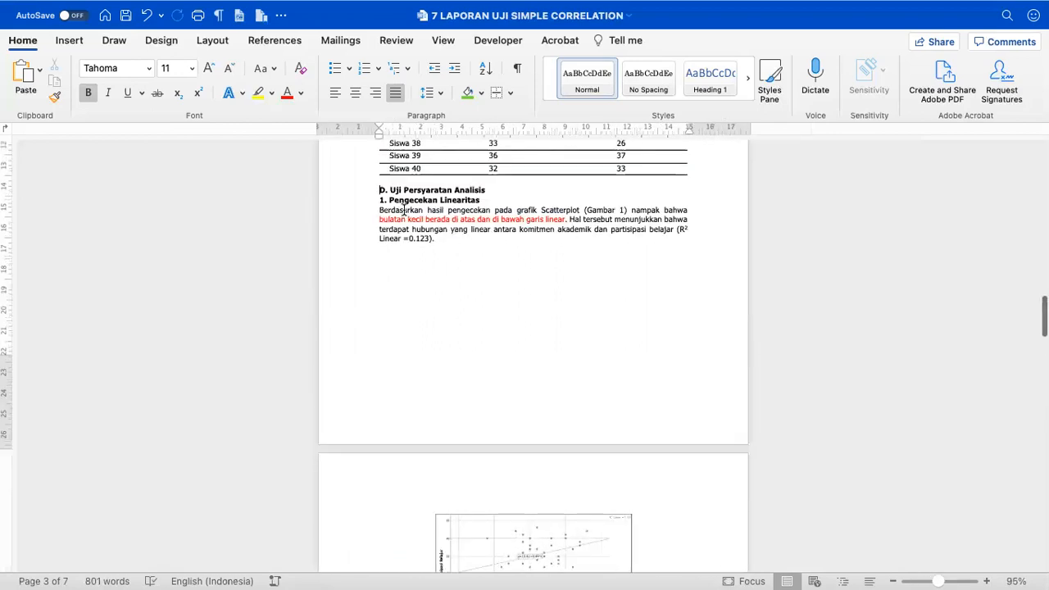
{"action": "left_click", "coordinate": [400, 177]}
{"action": "key", "text": "Return"}
{"action": "key", "text": "Return"}
{"action": "key", "text": "Return"}
{"action": "key", "text": "Return"}
{"action": "key", "text": "Return"}
{"action": "key", "text": "Return"}
{"action": "key", "text": "Return"}
{"action": "key", "text": "Return"}
{"action": "key", "text": "Return"}
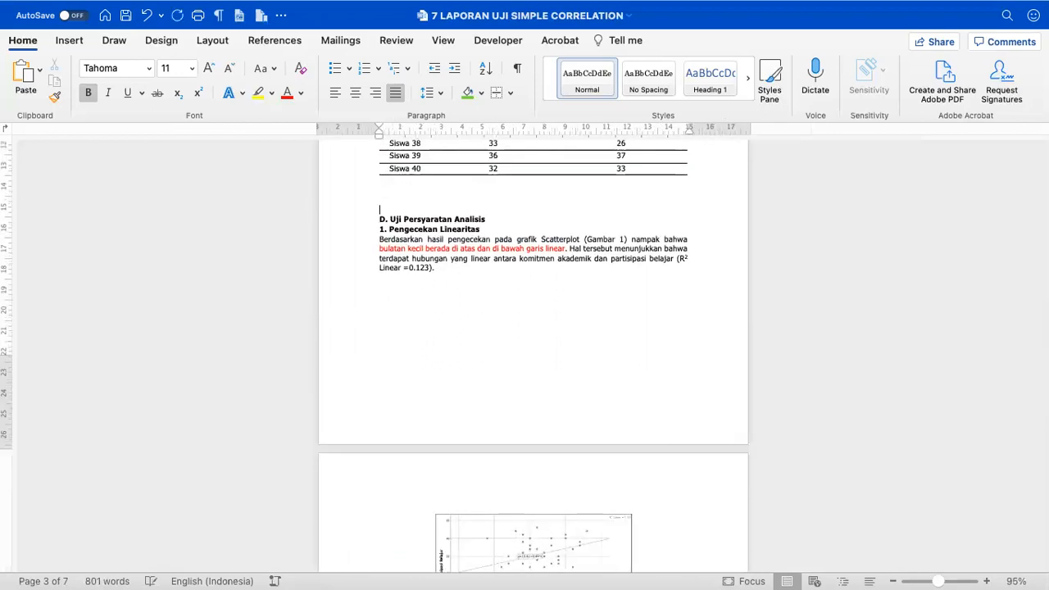
{"action": "key", "text": "Return"}
{"action": "key", "text": "Return"}
{"action": "key", "text": "Return"}
{"action": "key", "text": "Return"}
{"action": "key", "text": "Return"}
{"action": "key", "text": "Return"}
{"action": "key", "text": "Return"}
{"action": "key", "text": "Return"}
{"action": "key", "text": "Return"}
{"action": "key", "text": "Return"}
{"action": "key", "text": "Return"}
{"action": "key", "text": "Return"}
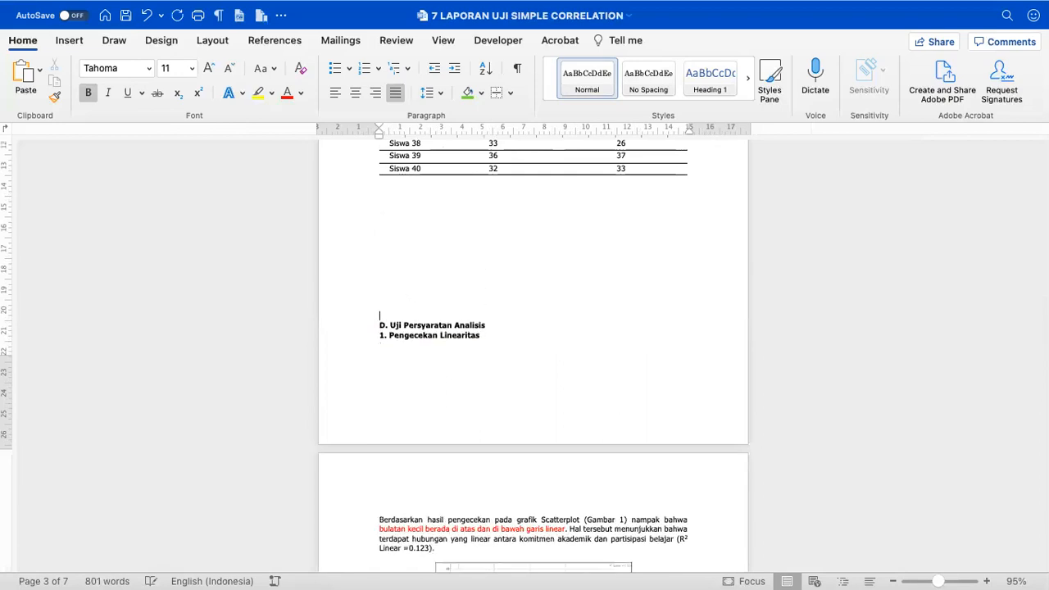
{"action": "left_click", "coordinate": [326, 486]}
{"action": "key", "text": "BackSpace"}
{"action": "left_click", "coordinate": [330, 474]}
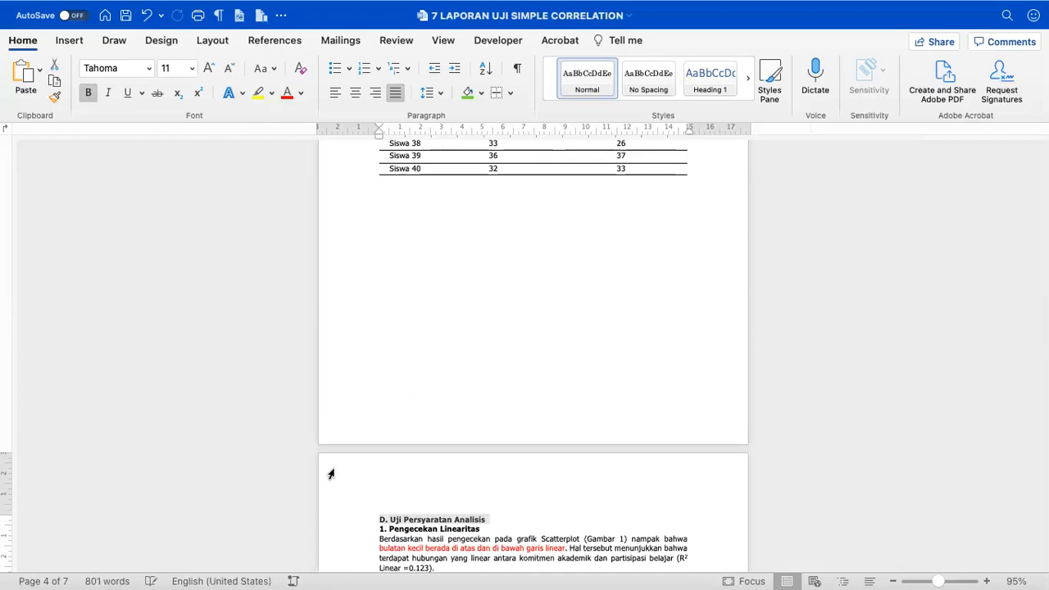
{"action": "scroll", "coordinate": [330, 474], "scroll_direction": "down", "scroll_amount": 3}
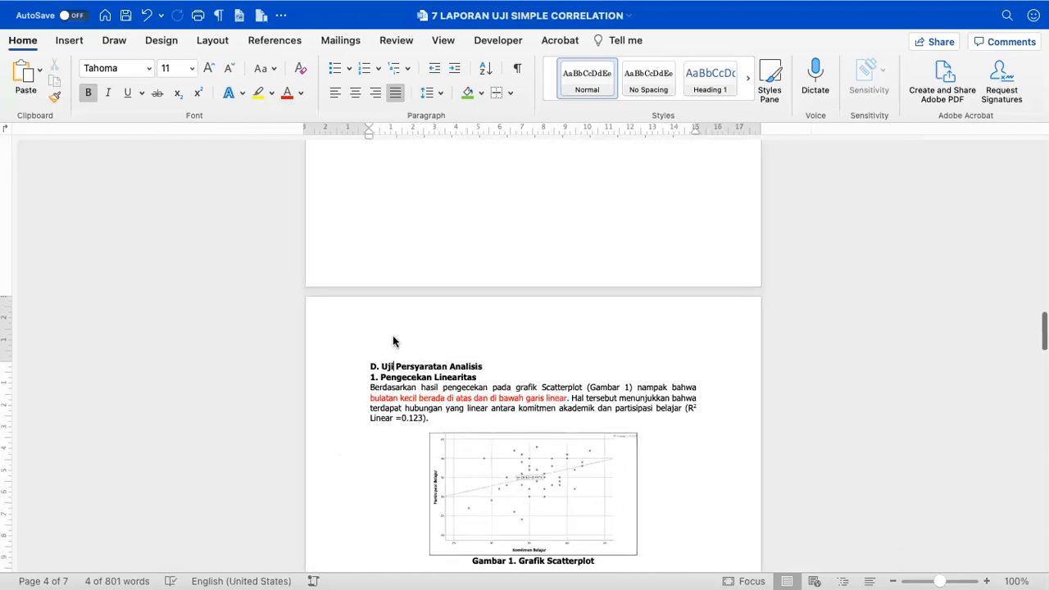
- Delete the blank lines under the Gambar 2 caption
{"action": "left_click", "coordinate": [393, 341]}
{"action": "scroll", "coordinate": [393, 341], "scroll_direction": "down", "scroll_amount": 10}
{"action": "scroll", "coordinate": [390, 337], "scroll_direction": "up", "scroll_amount": 4}
{"action": "scroll", "coordinate": [387, 333], "scroll_direction": "up", "scroll_amount": 1}
{"action": "left_click_drag", "start_coordinate": [370, 208], "coordinate": [432, 211]}
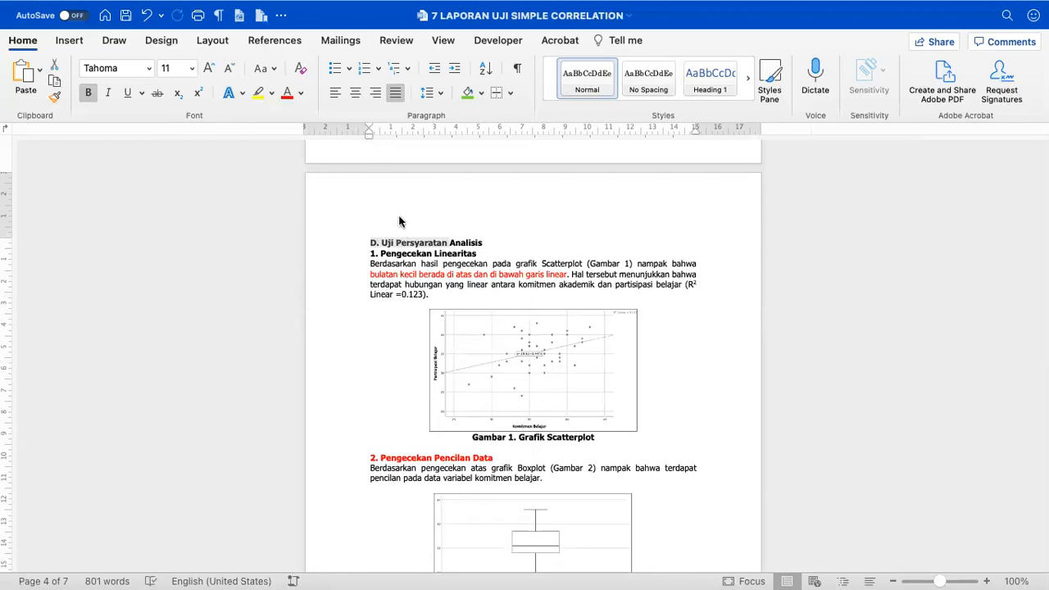
{"action": "scroll", "coordinate": [398, 227], "scroll_direction": "down", "scroll_amount": 2}
{"action": "left_click", "coordinate": [407, 256]}
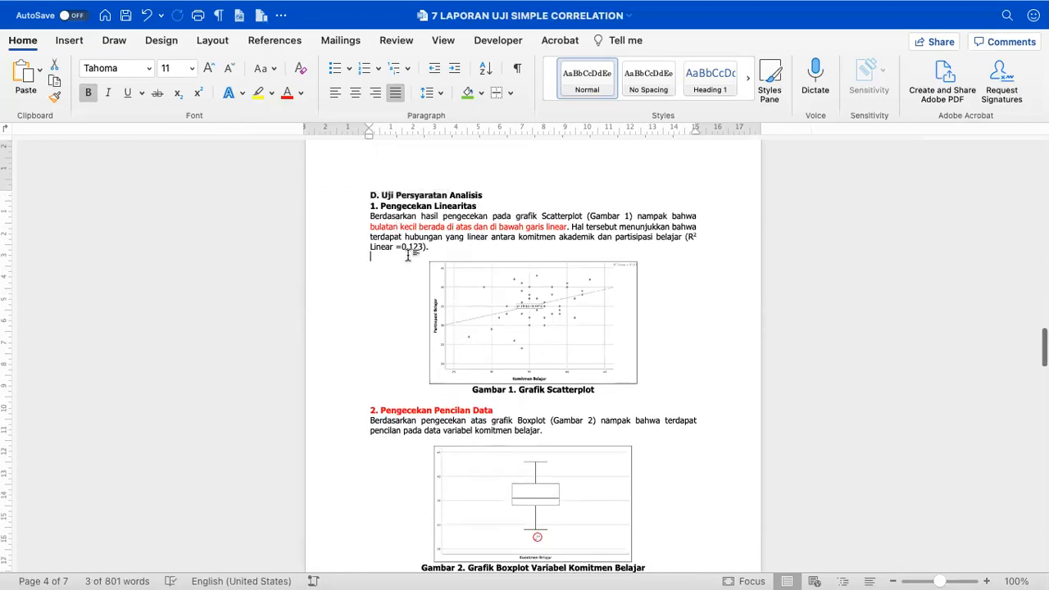
{"action": "scroll", "coordinate": [410, 250], "scroll_direction": "up", "scroll_amount": 5}
{"action": "scroll", "coordinate": [415, 242], "scroll_direction": "down", "scroll_amount": 8}
{"action": "scroll", "coordinate": [415, 243], "scroll_direction": "down", "scroll_amount": 3}
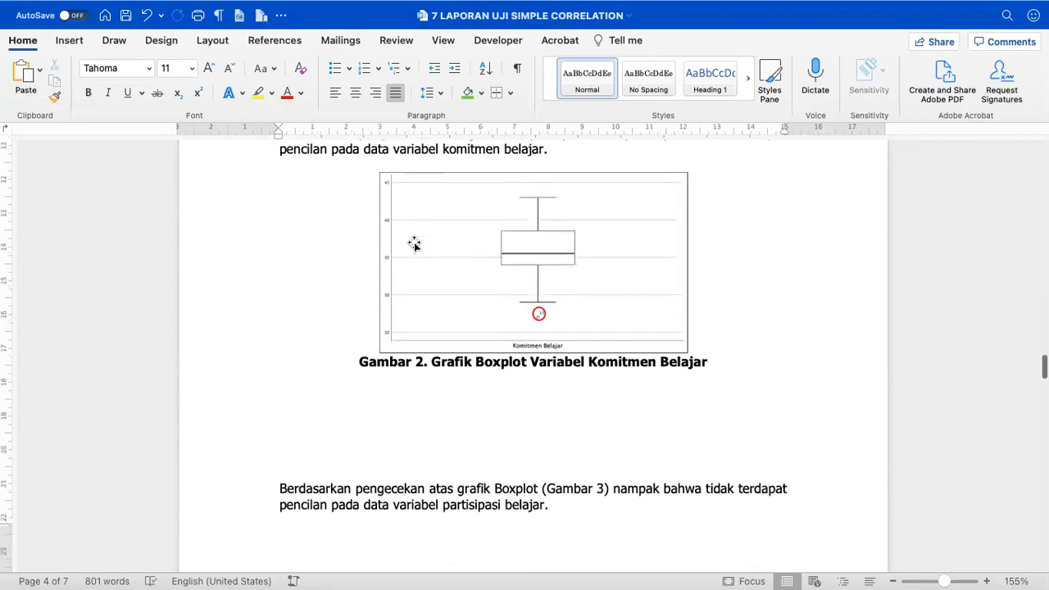
{"action": "left_click_drag", "start_coordinate": [328, 337], "coordinate": [320, 384]}
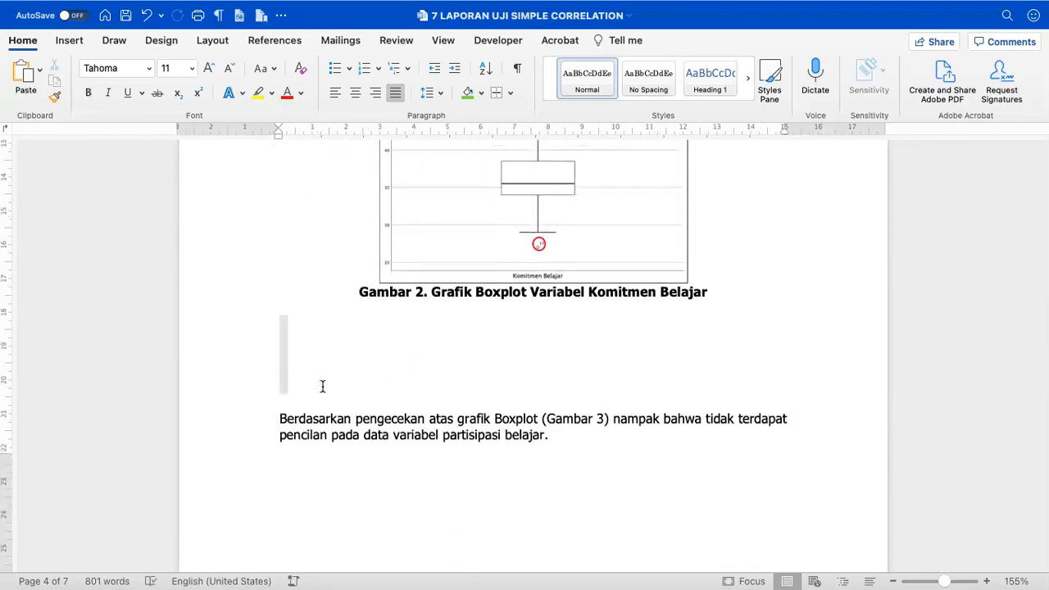
{"action": "key", "text": "BackSpace"}
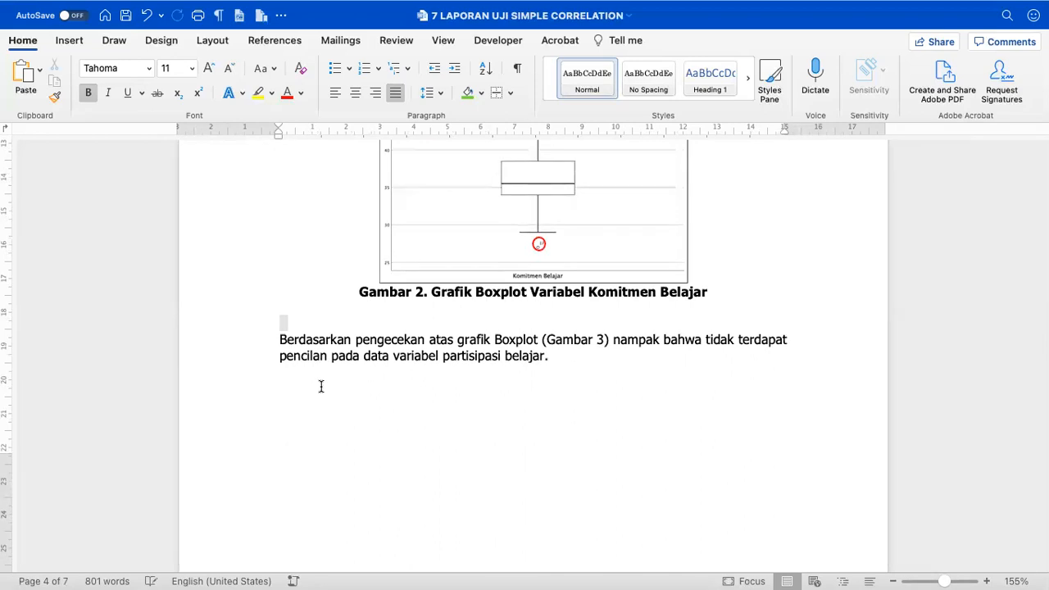
{"action": "key", "text": "Delete"}
{"action": "key", "text": "Down"}
- Check the Gambar 3 boxplot's placement beside the Uji Normalitas paragraph
{"action": "scroll", "coordinate": [321, 387], "scroll_direction": "down", "scroll_amount": 10}
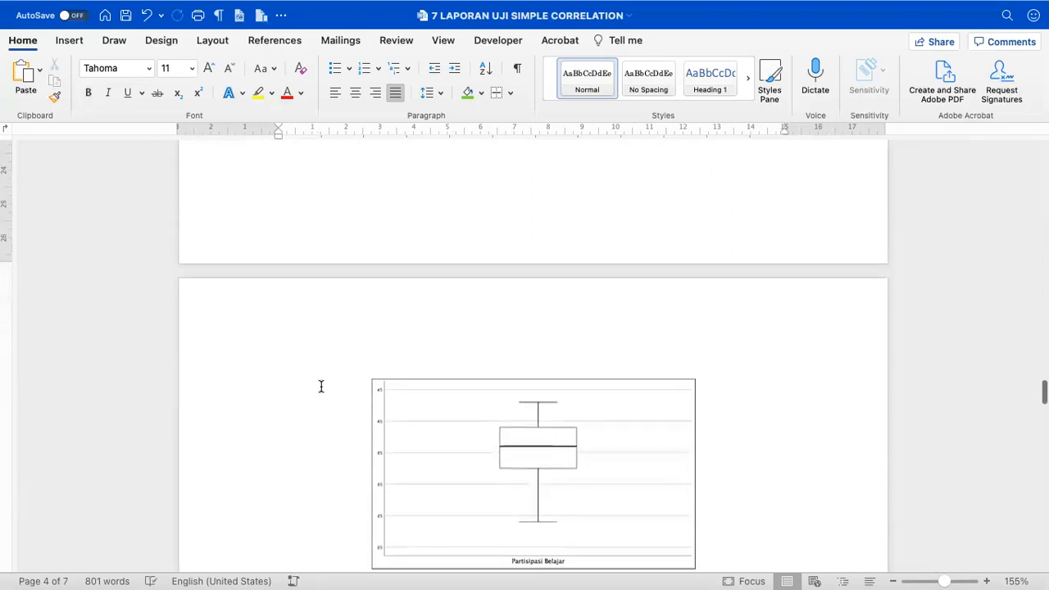
{"action": "left_click", "coordinate": [353, 326]}
{"action": "scroll", "coordinate": [353, 325], "scroll_direction": "down", "scroll_amount": 5}
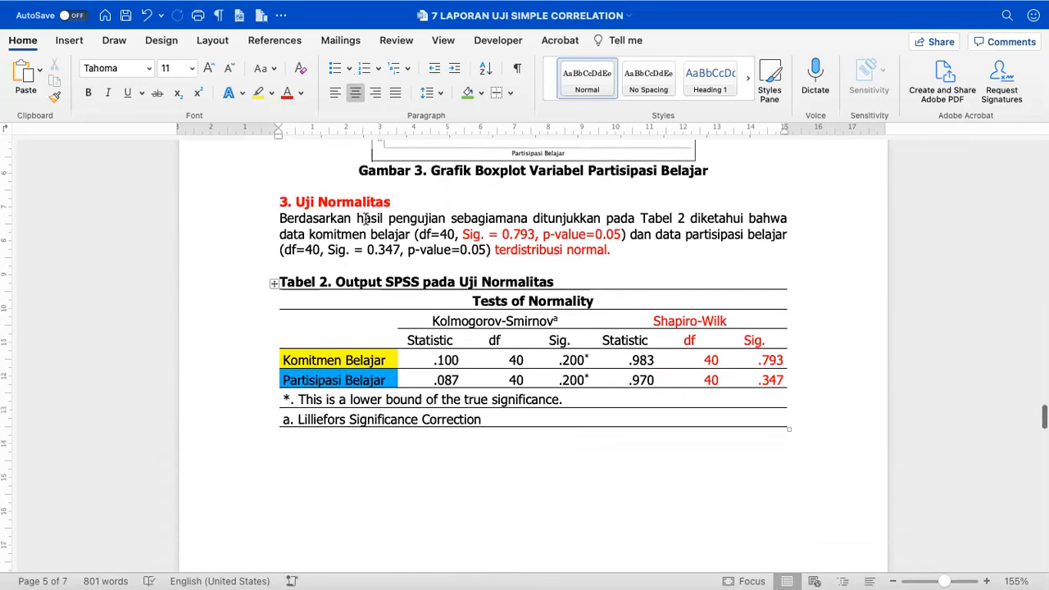
{"action": "left_click", "coordinate": [365, 219]}
{"action": "scroll", "coordinate": [366, 219], "scroll_direction": "up", "scroll_amount": 3}
{"action": "scroll", "coordinate": [365, 219], "scroll_direction": "up", "scroll_amount": 3}
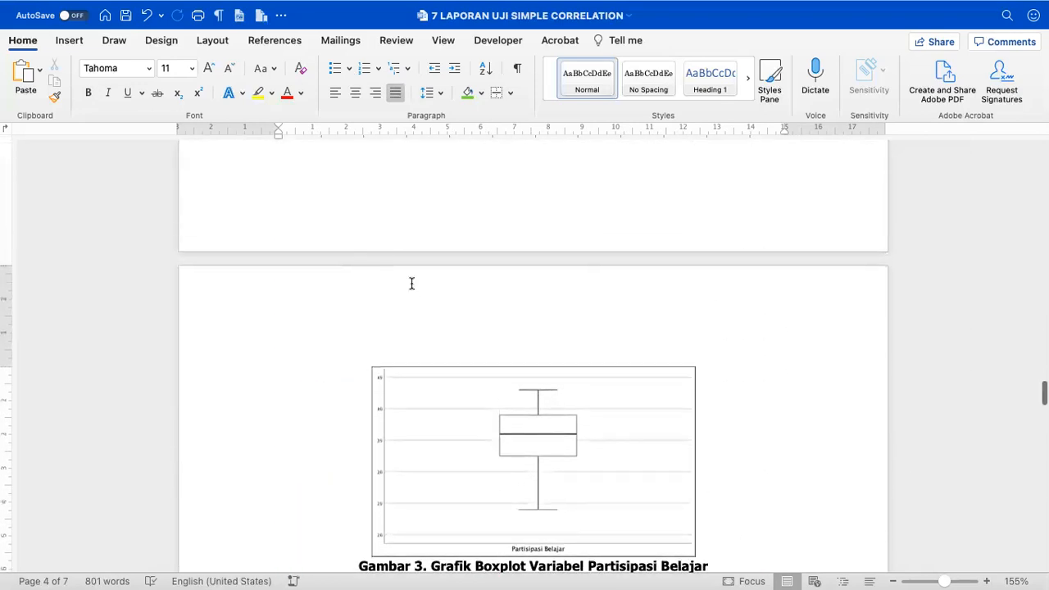
{"action": "scroll", "coordinate": [410, 284], "scroll_direction": "down", "scroll_amount": 3}
{"action": "left_click", "coordinate": [411, 284]}
{"action": "scroll", "coordinate": [411, 284], "scroll_direction": "down", "scroll_amount": 3}
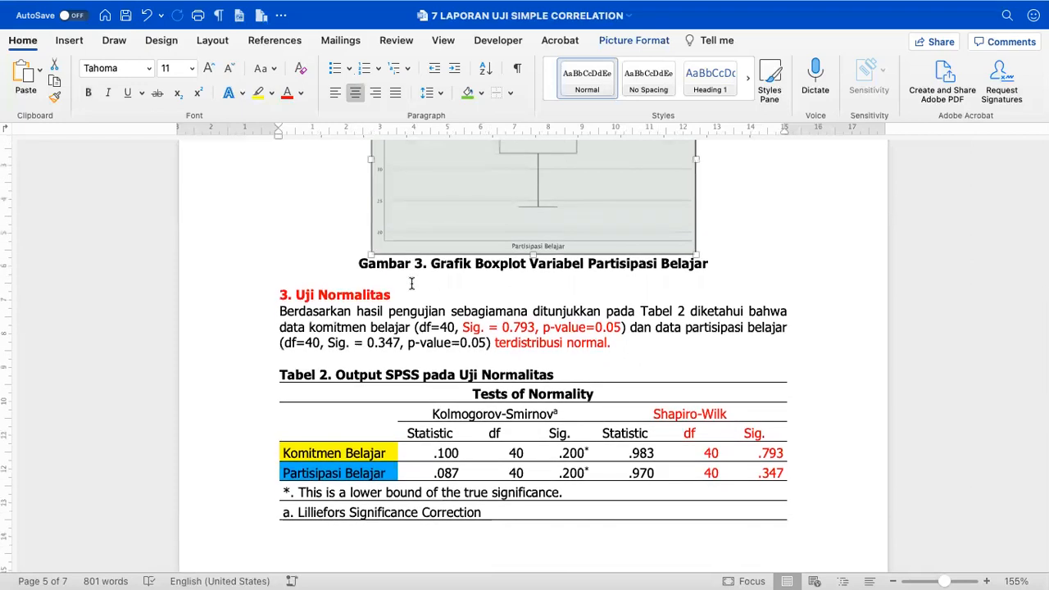
{"action": "scroll", "coordinate": [412, 284], "scroll_direction": "down", "scroll_amount": 3}
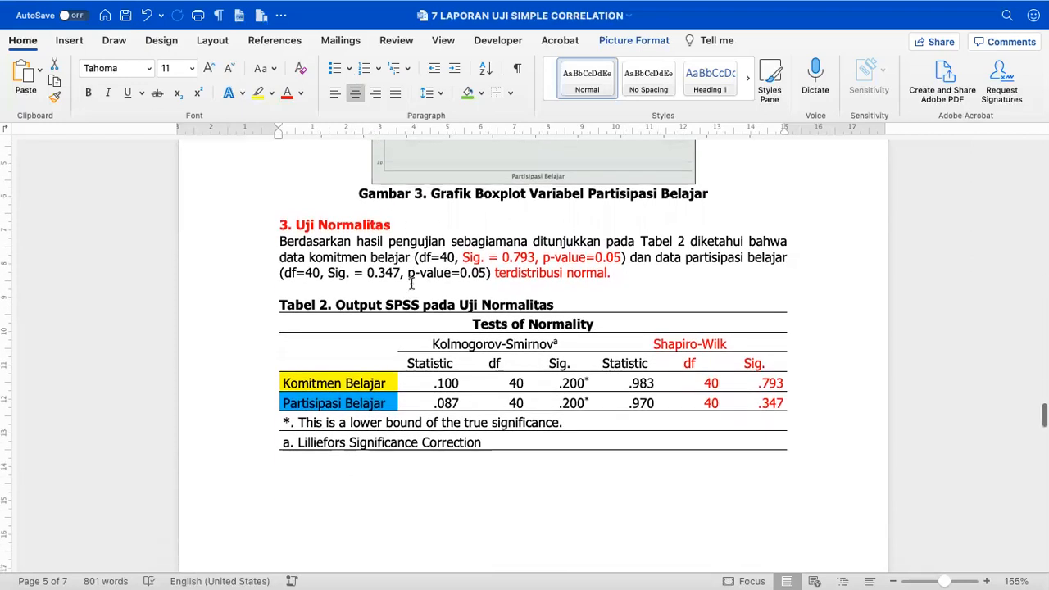
- Centre the Shapiro-Wilk and Kolmogorov-Smirnov values in Tabel 2
{"action": "left_click_drag", "start_coordinate": [630, 319], "coordinate": [744, 377]}
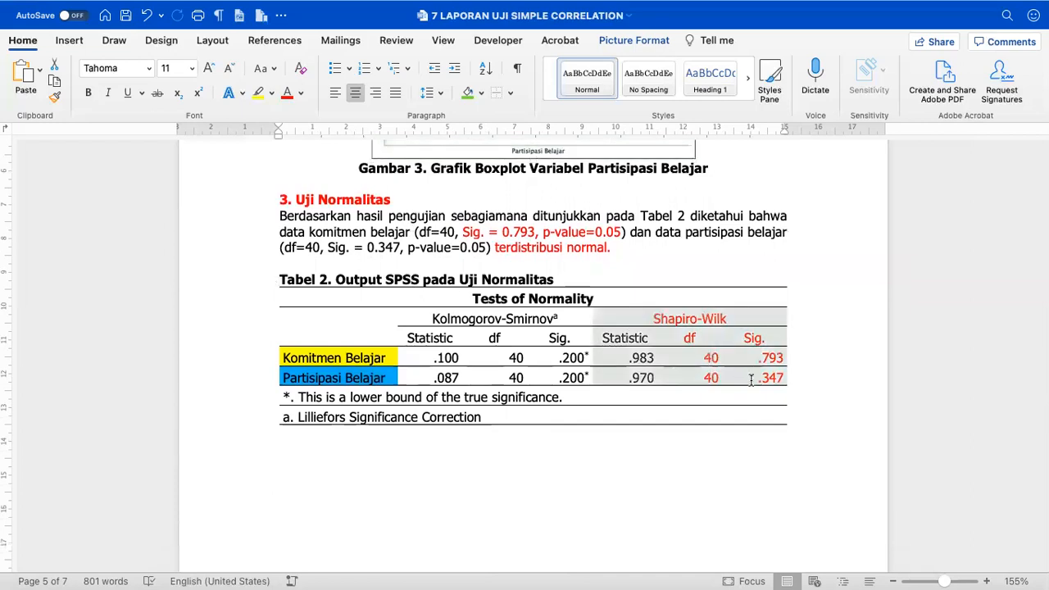
{"action": "left_click", "coordinate": [356, 92]}
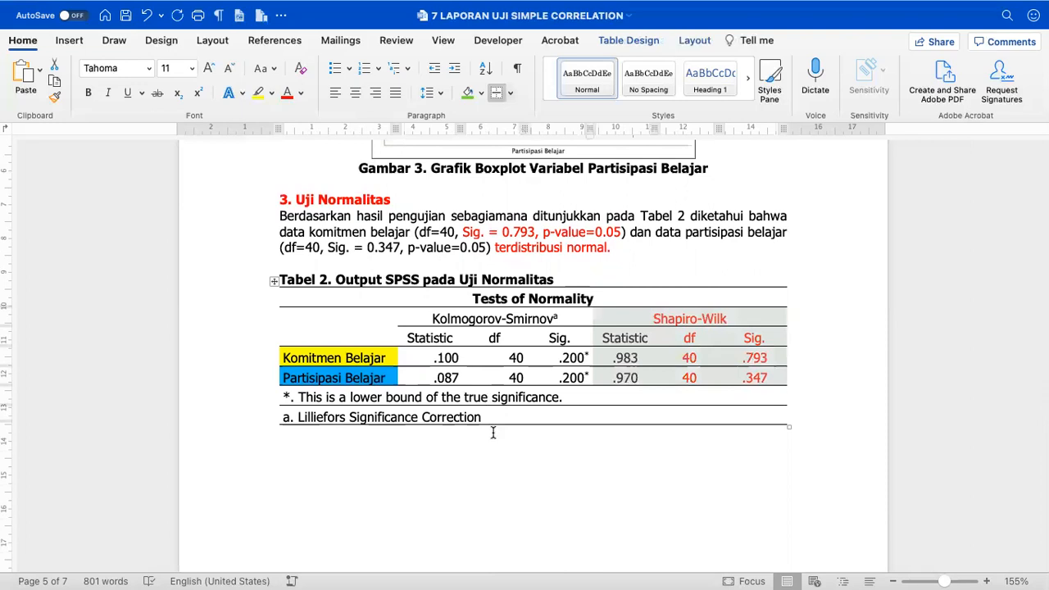
{"action": "left_click_drag", "start_coordinate": [443, 314], "coordinate": [574, 377]}
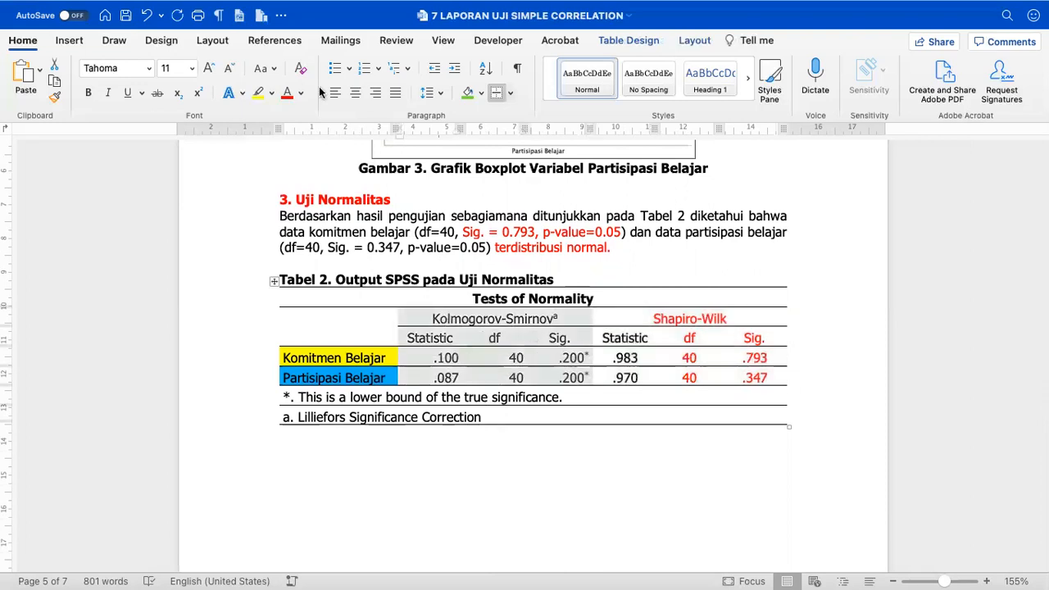
{"action": "left_click", "coordinate": [356, 92]}
{"action": "left_click_drag", "start_coordinate": [370, 445], "coordinate": [377, 393]}
{"action": "left_click", "coordinate": [351, 428]}
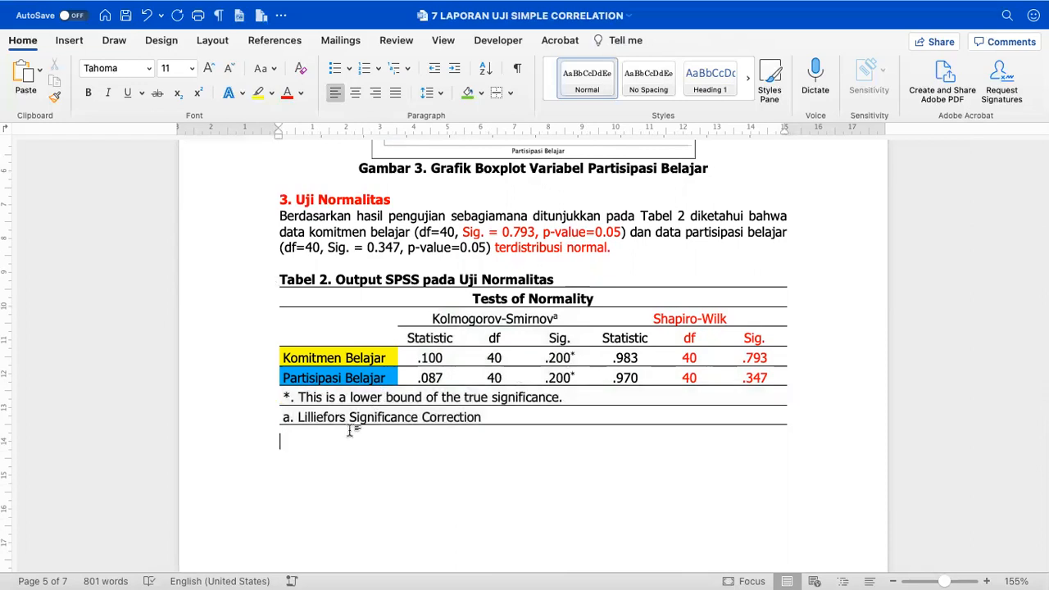
- Delete the empty paragraphs above E. Uji Hipotesis
{"action": "scroll", "coordinate": [348, 432], "scroll_direction": "down", "scroll_amount": 3}
{"action": "scroll", "coordinate": [348, 431], "scroll_direction": "down", "scroll_amount": 1}
{"action": "left_click_drag", "start_coordinate": [288, 283], "coordinate": [300, 393]}
{"action": "key", "text": "Delete"}
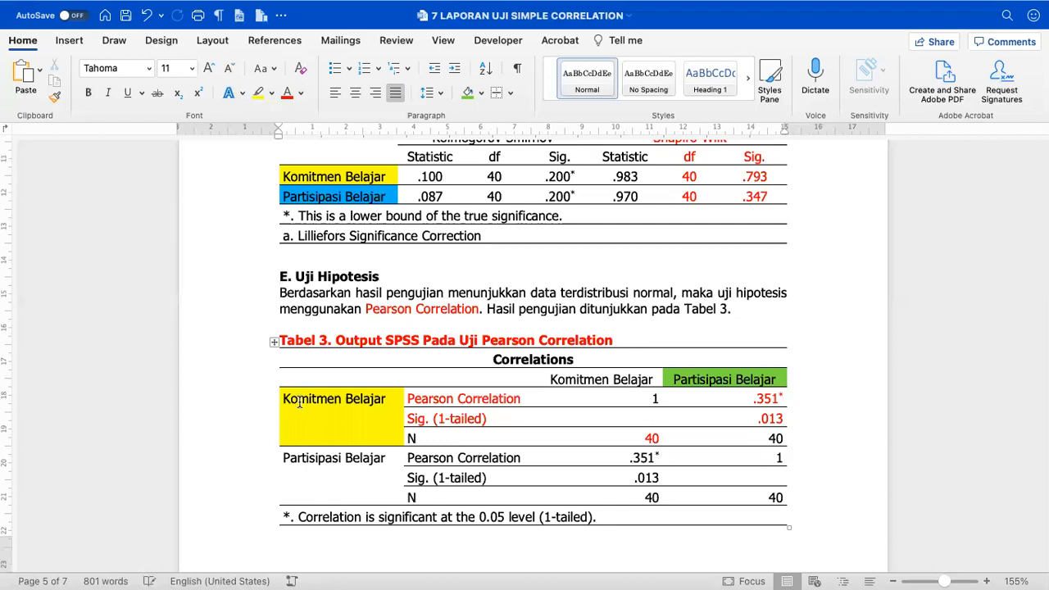
- Delete the empty lines at the top of page 6 and above F. Kesimpulan
{"action": "scroll", "coordinate": [298, 403], "scroll_direction": "down", "scroll_amount": 5}
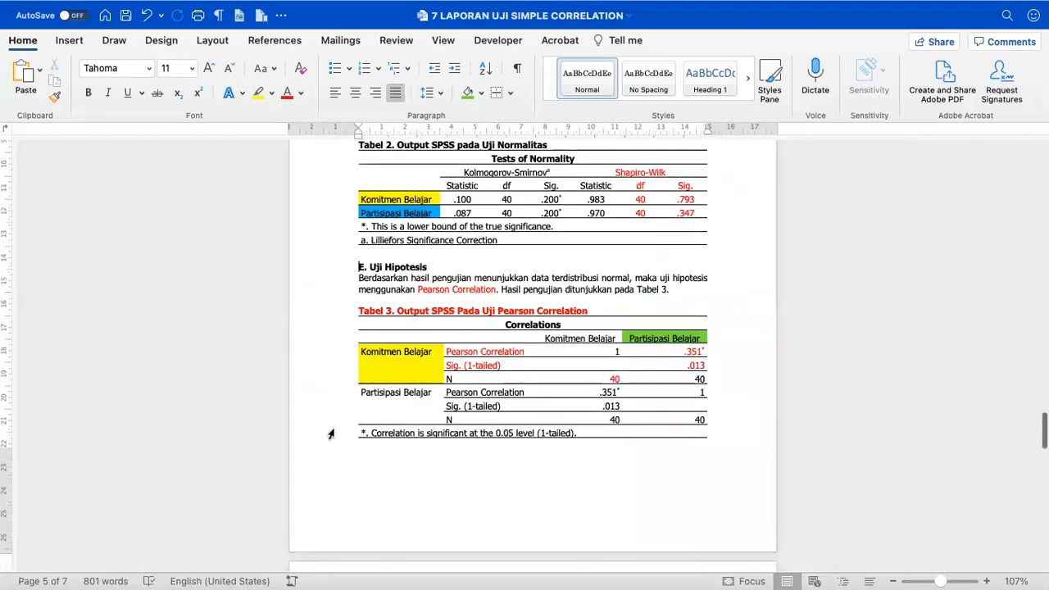
{"action": "scroll", "coordinate": [332, 434], "scroll_direction": "up", "scroll_amount": 3}
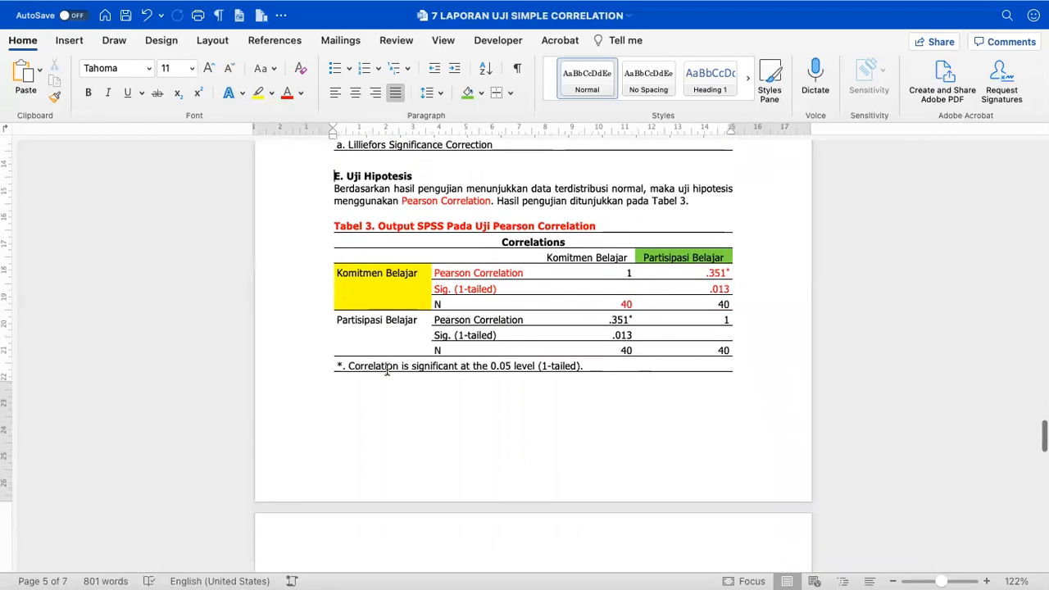
{"action": "scroll", "coordinate": [387, 370], "scroll_direction": "down", "scroll_amount": 3}
{"action": "left_click", "coordinate": [345, 415]}
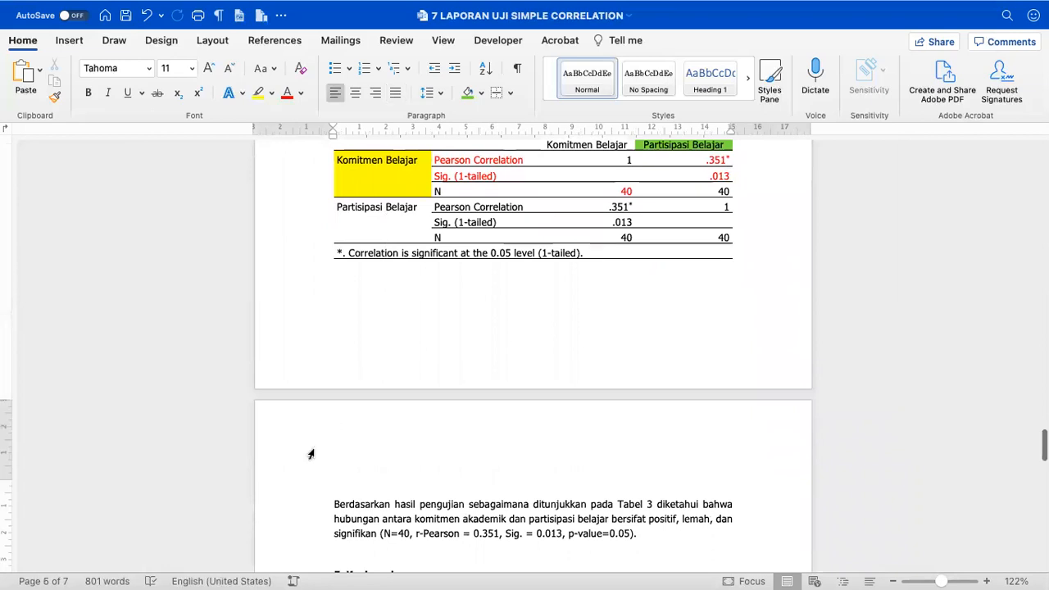
{"action": "left_click", "coordinate": [296, 490]}
{"action": "key", "text": "Delete"}
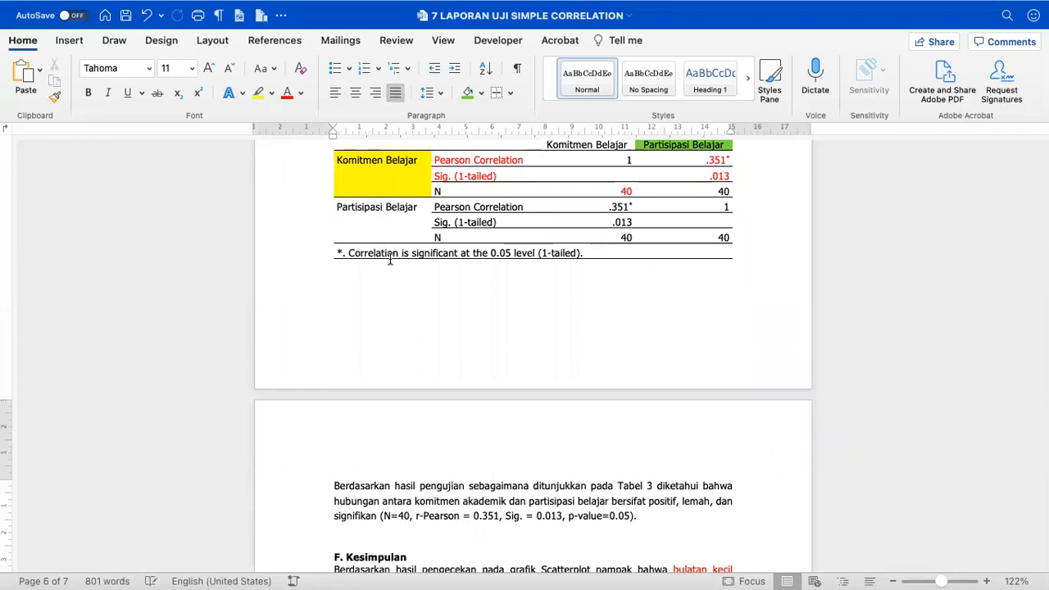
{"action": "scroll", "coordinate": [385, 187], "scroll_direction": "up", "scroll_amount": 5}
{"action": "scroll", "coordinate": [386, 187], "scroll_direction": "down", "scroll_amount": 10}
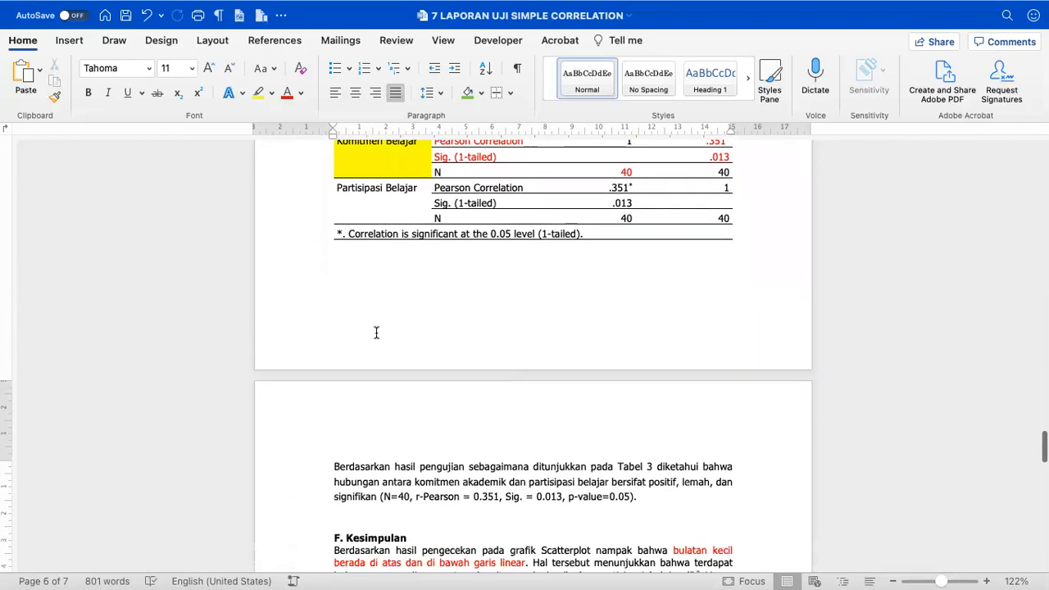
{"action": "left_click", "coordinate": [366, 325]}
{"action": "key", "text": "BackSpace"}
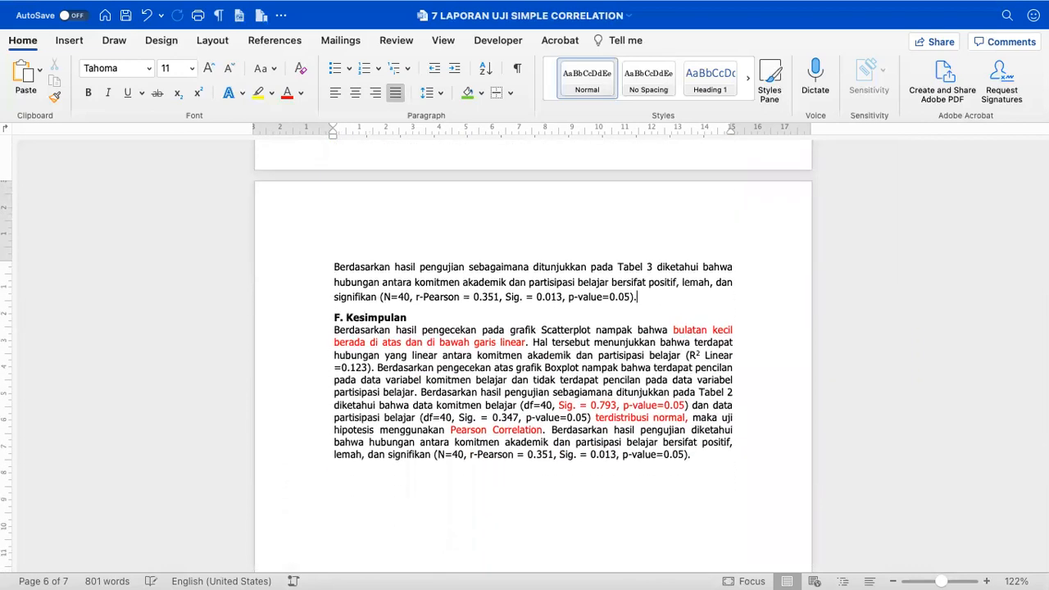
- Check the spacing between the 'p-value=0.05).' paragraph and the F. Kesimpulan heading
{"action": "scroll", "coordinate": [371, 326], "scroll_direction": "up", "scroll_amount": 5}
{"action": "left_click", "coordinate": [312, 167]}
{"action": "left_click", "coordinate": [235, 273]}
{"action": "left_click", "coordinate": [246, 284]}
{"action": "left_click", "coordinate": [260, 310]}
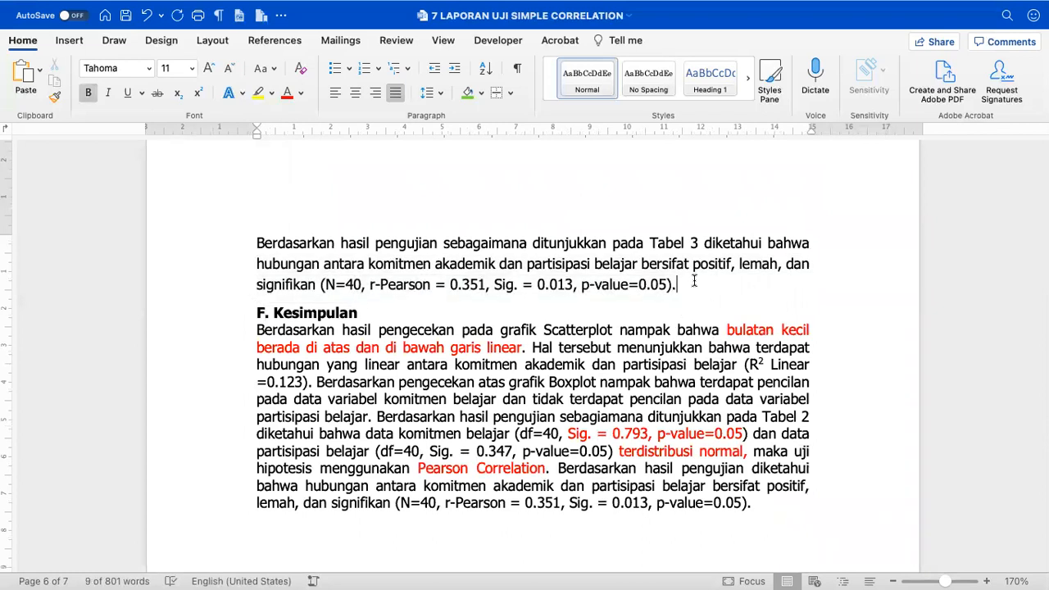
{"action": "left_click", "coordinate": [694, 283]}
{"action": "key", "text": "Return"}
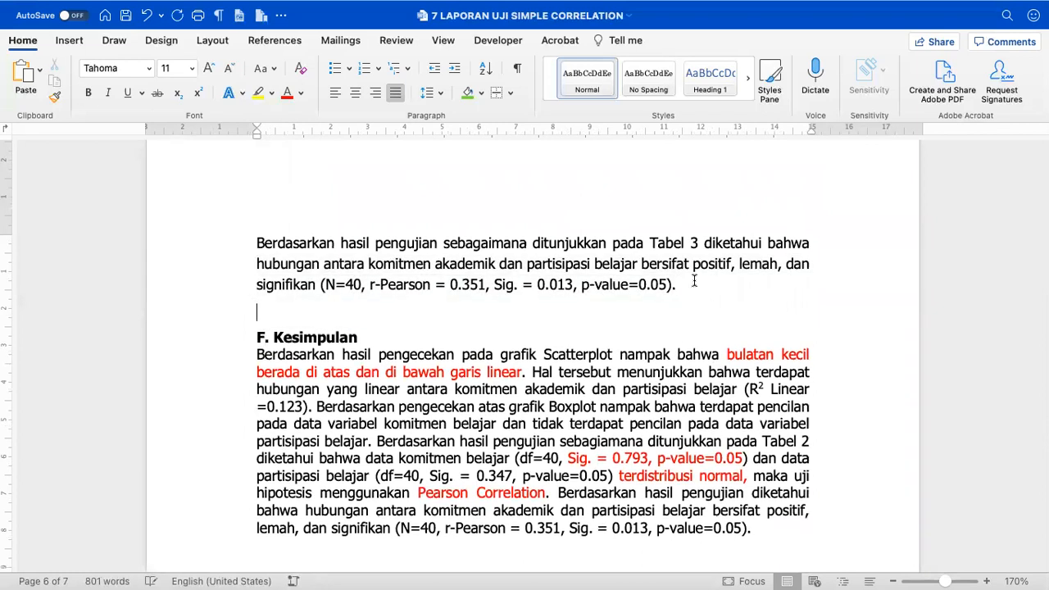
{"action": "key", "text": "BackSpace"}
{"action": "key", "text": "shift+Down"}
{"action": "key", "text": "shift+Down"}
{"action": "key", "text": "shift+Down"}
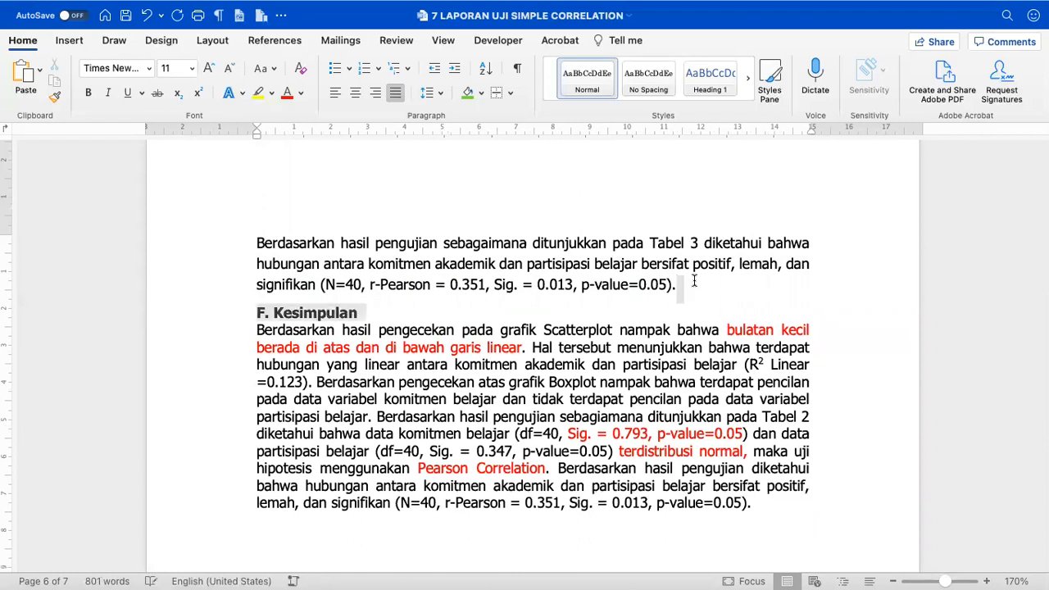
- Set the closing paragraphs' spacing before and after to 0 pt
{"action": "left_click", "coordinate": [213, 41]}
{"action": "left_click", "coordinate": [527, 102]}
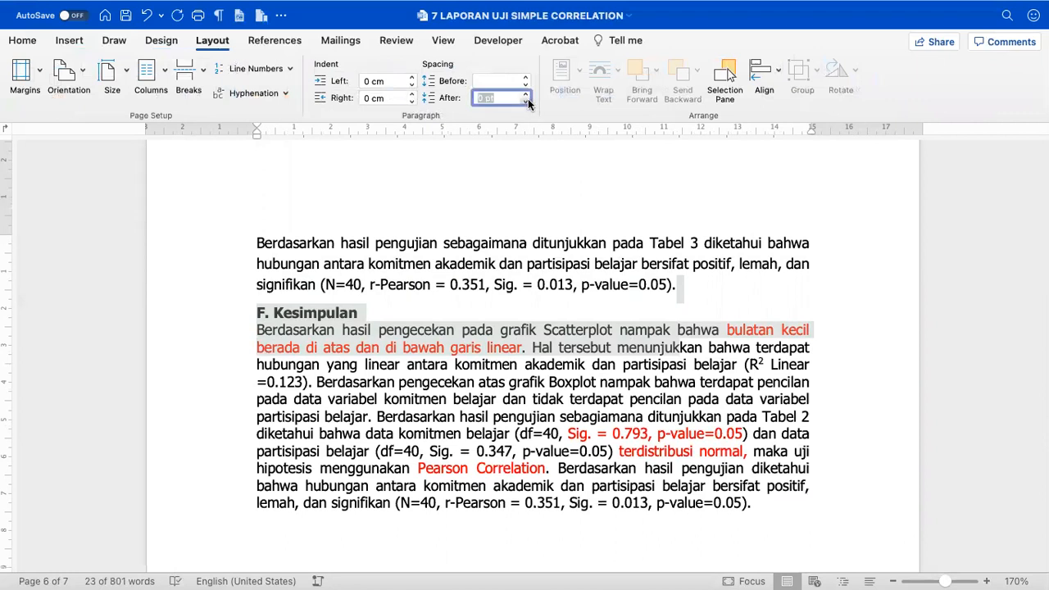
{"action": "left_click", "coordinate": [526, 85]}
- Insert one blank line above F. Kesimpulan and save the report
{"action": "left_click", "coordinate": [675, 282]}
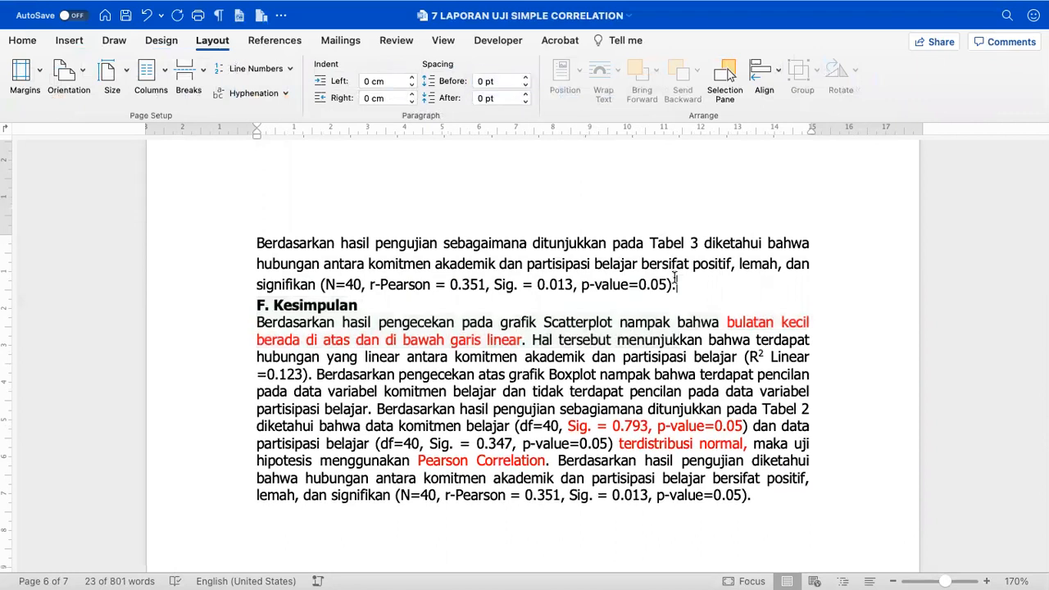
{"action": "key", "text": "Return"}
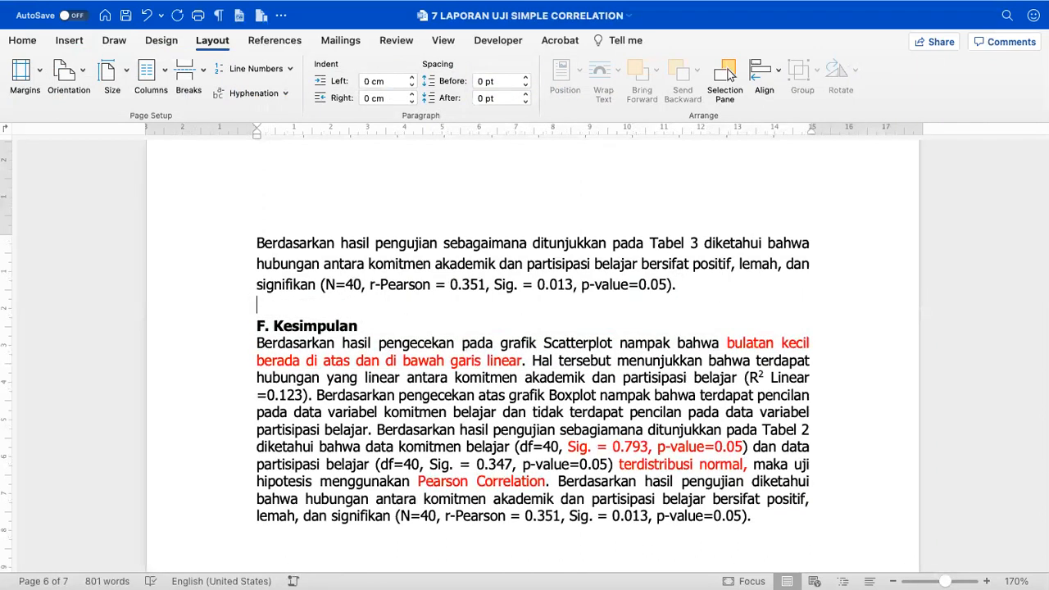
{"action": "key", "text": "super+s"}
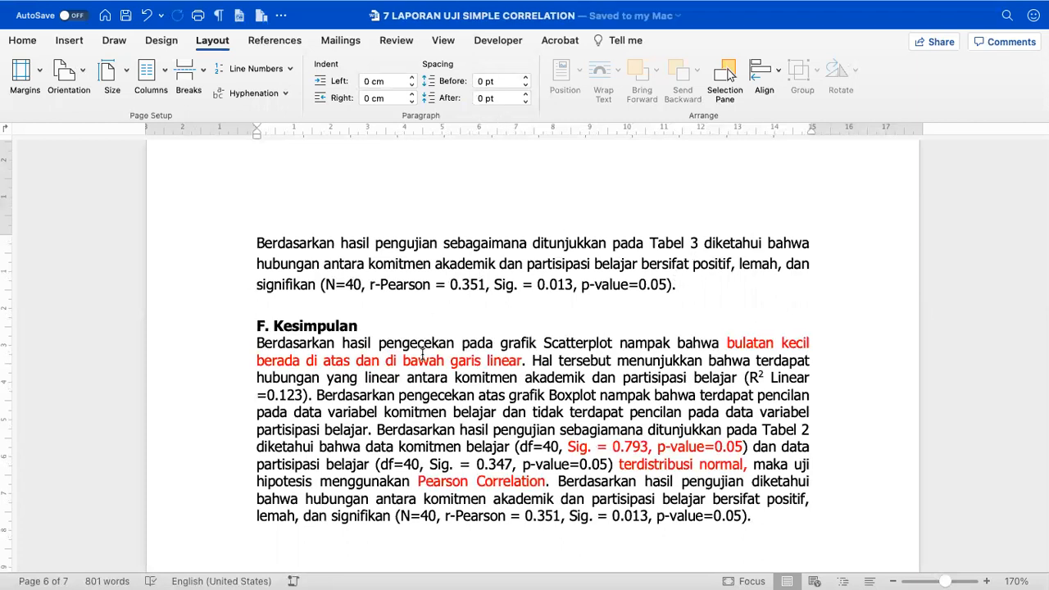
{"action": "scroll", "coordinate": [409, 401], "scroll_direction": "down", "scroll_amount": 1}
{"action": "scroll", "coordinate": [409, 401], "scroll_direction": "down", "scroll_amount": 3}
{"action": "scroll", "coordinate": [409, 401], "scroll_direction": "down", "scroll_amount": 4}
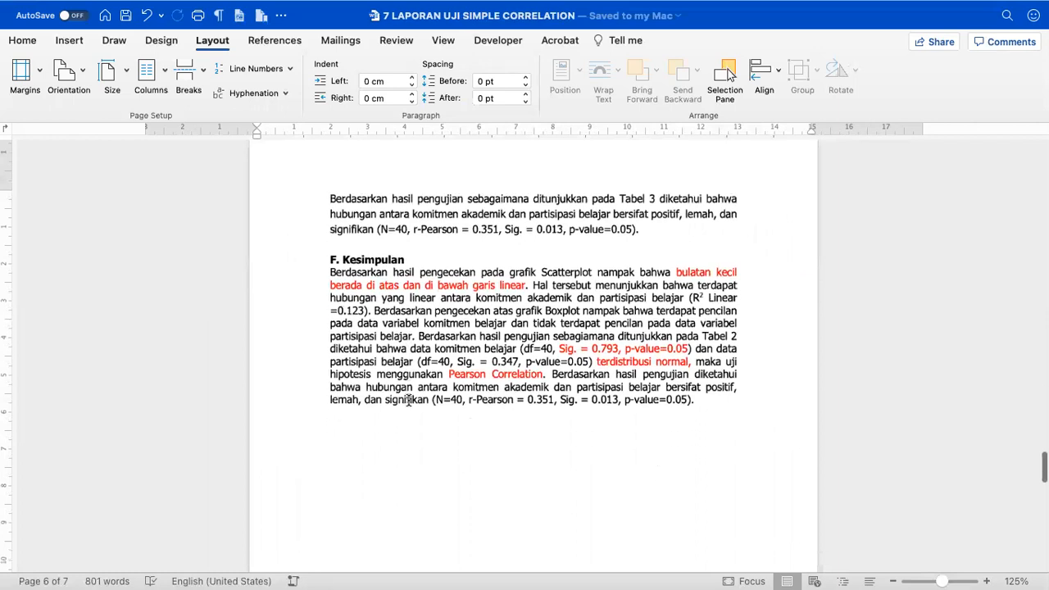
{"action": "scroll", "coordinate": [409, 400], "scroll_direction": "down", "scroll_amount": 10}
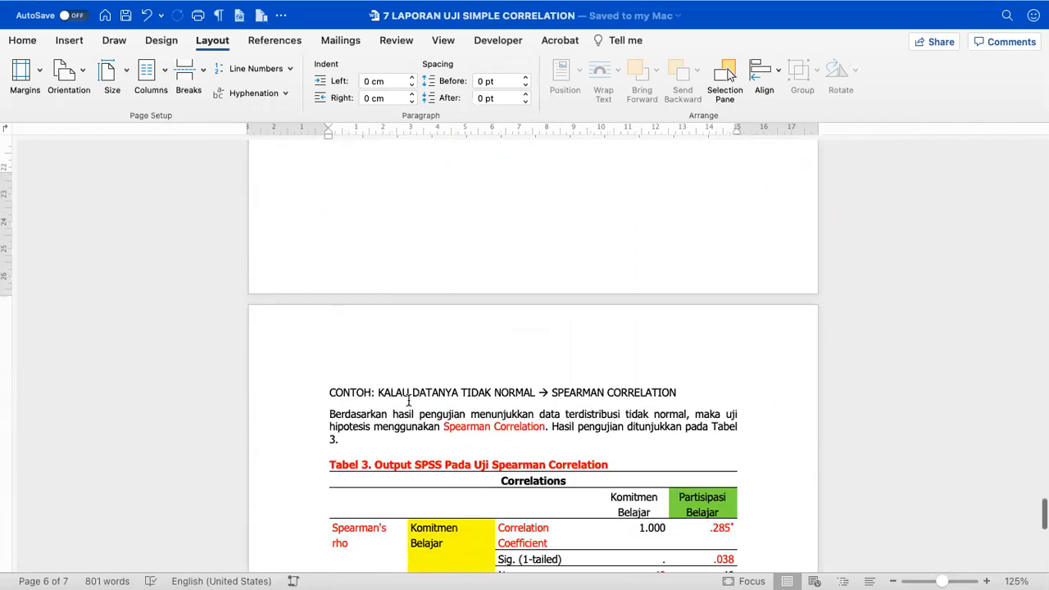
- Delete the page-7 Spearman correlation example through to the end, then save the six-page report
{"action": "left_click", "coordinate": [322, 401]}
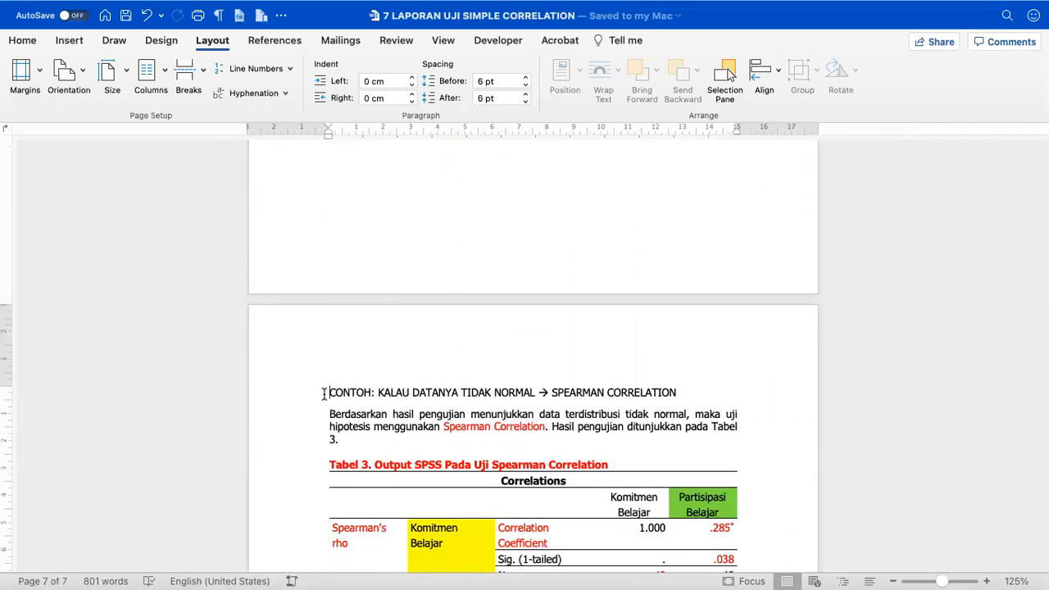
{"action": "scroll", "coordinate": [324, 395], "scroll_direction": "down", "scroll_amount": 12}
{"action": "left_click", "coordinate": [352, 371], "text": "shift"}
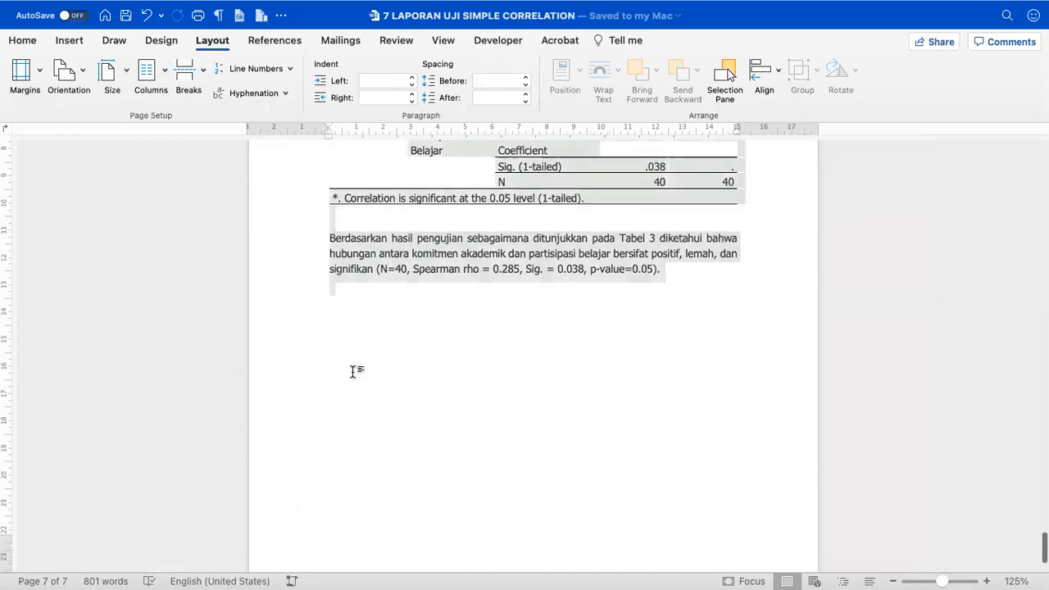
{"action": "key", "text": "BackSpace"}
{"action": "key", "text": "BackSpace"}
{"action": "scroll", "coordinate": [354, 372], "scroll_direction": "up", "scroll_amount": 2}
{"action": "scroll", "coordinate": [533, 356], "scroll_direction": "up", "scroll_amount": 20}
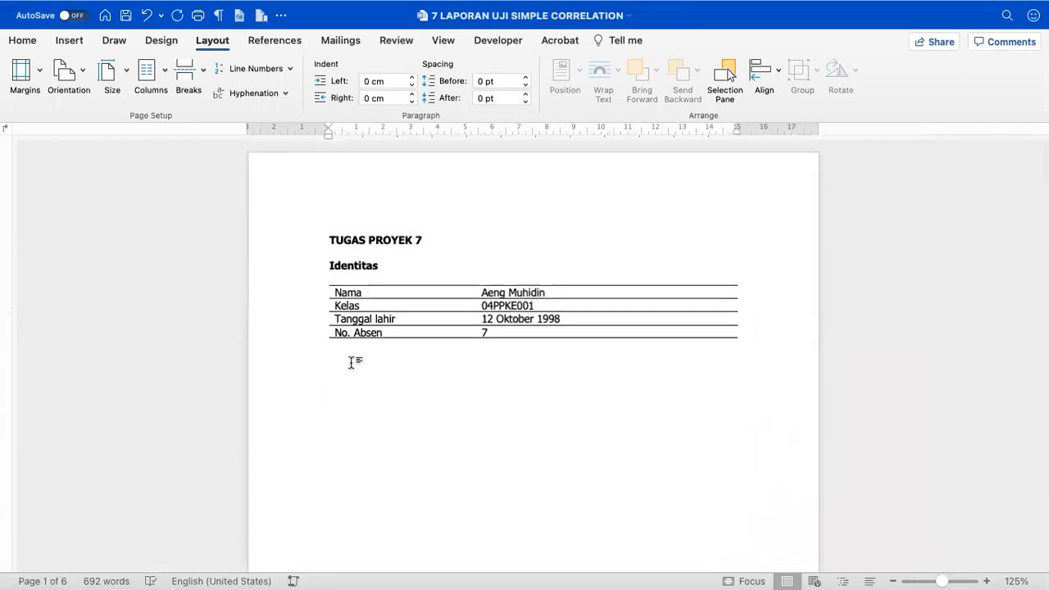
{"action": "scroll", "coordinate": [352, 363], "scroll_direction": "up", "scroll_amount": 3}
{"action": "left_click", "coordinate": [127, 16]}
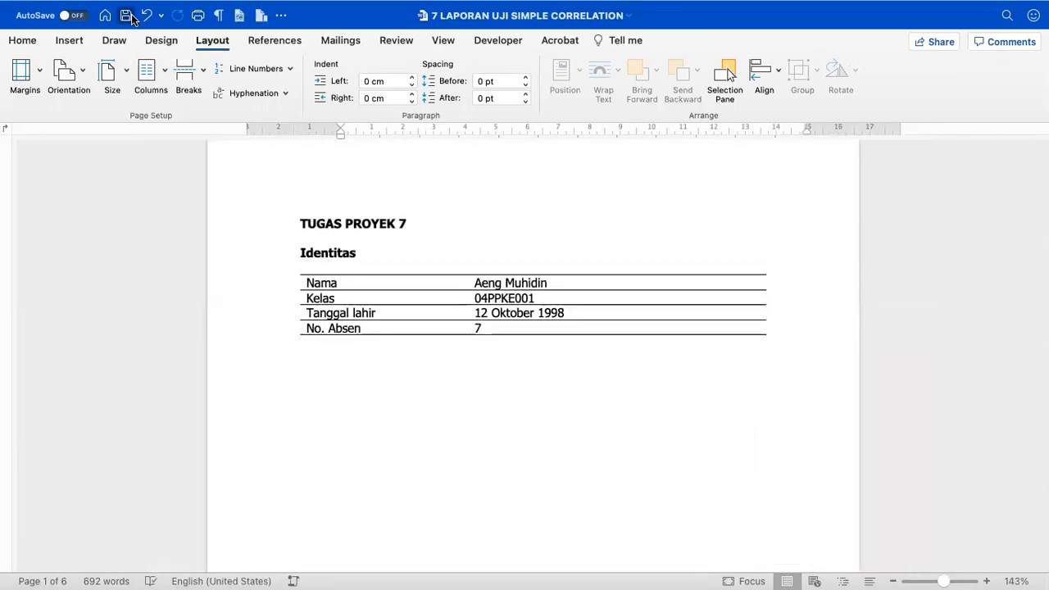
- Start a Save As copy of the report with PDF as the file format
{"action": "mouse_move", "coordinate": [52, 7]}
{"action": "left_click", "coordinate": [86, 12]}
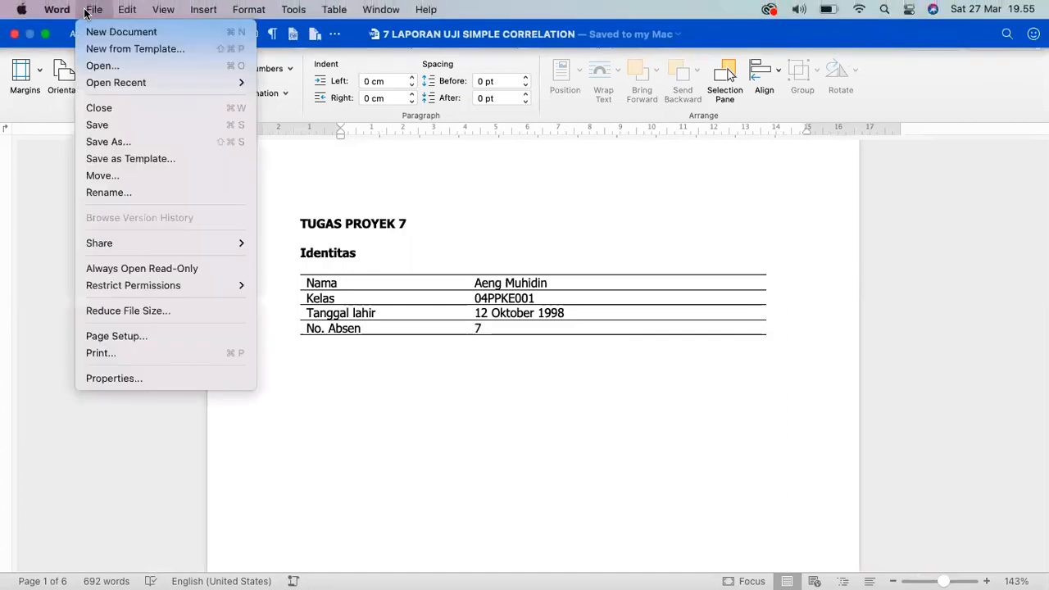
{"action": "left_click", "coordinate": [110, 141]}
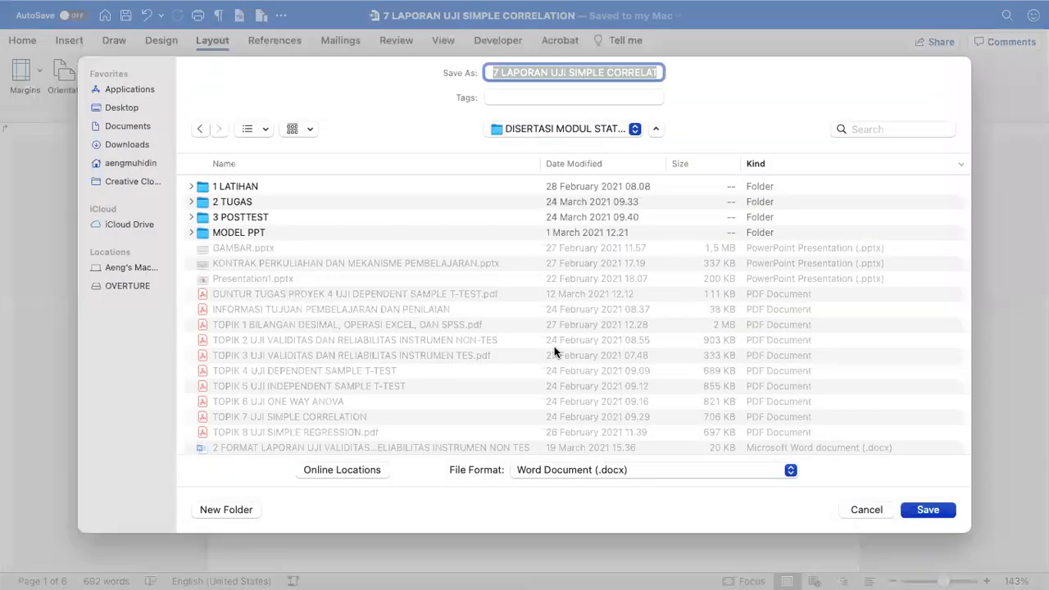
{"action": "left_click", "coordinate": [531, 474]}
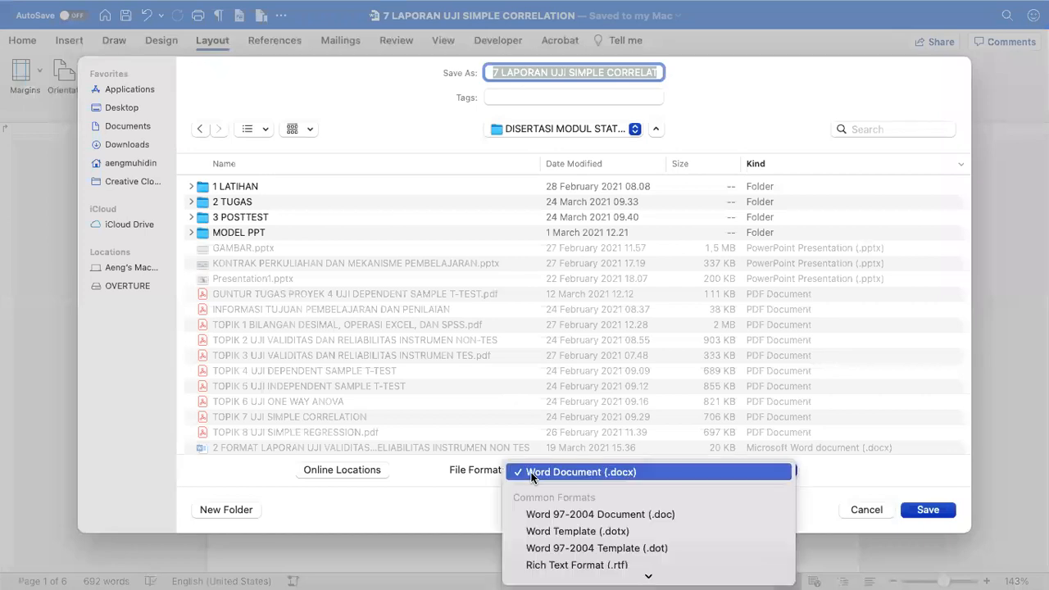
{"action": "left_click", "coordinate": [545, 447]}
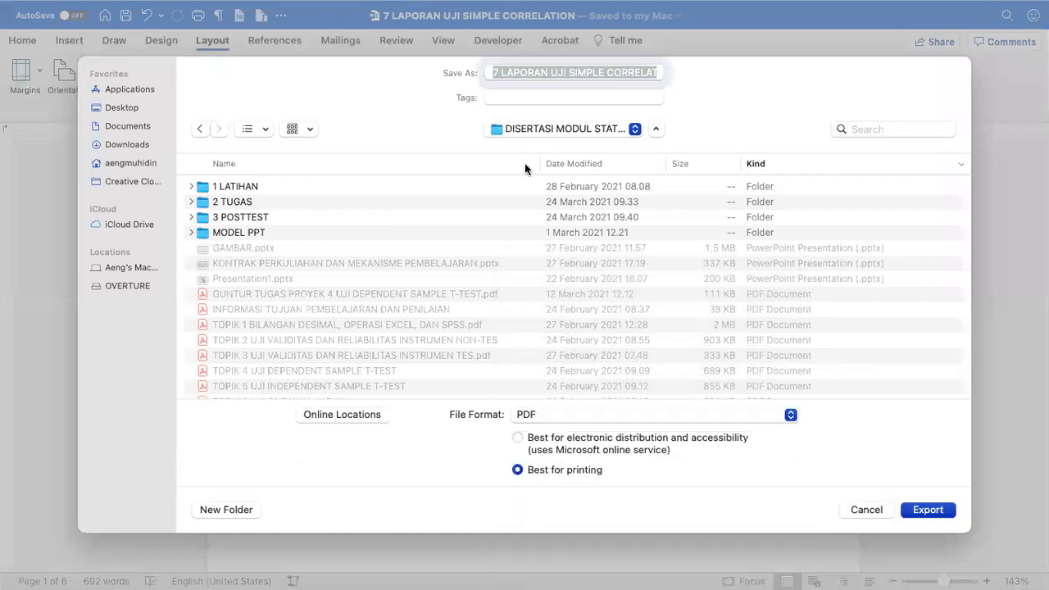
- Prefix the file name with the student's name and 'TUGAS PROYEK', and export to the Desktop
{"action": "key", "text": "Left"}
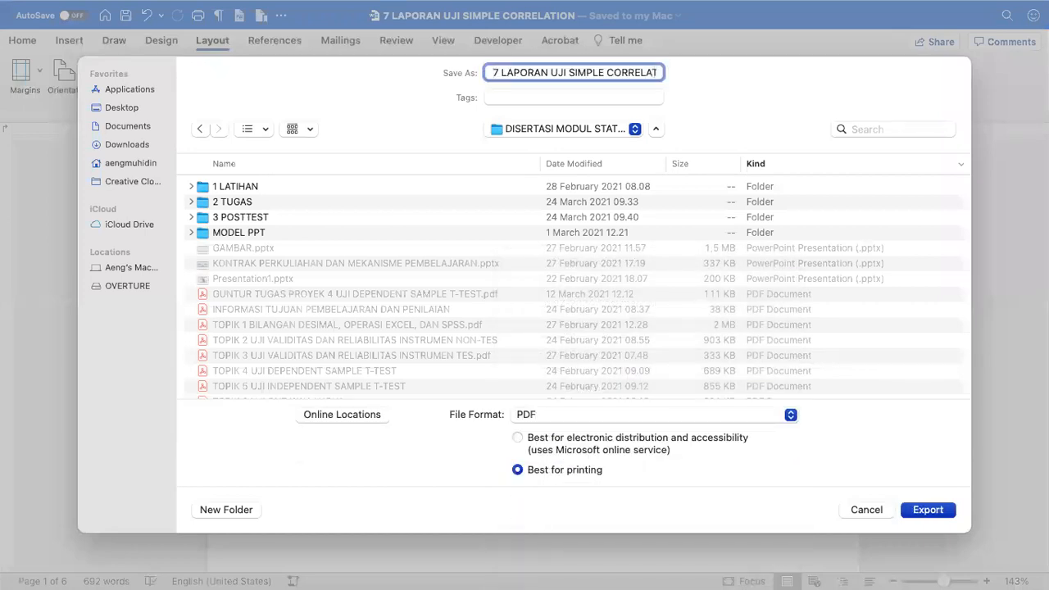
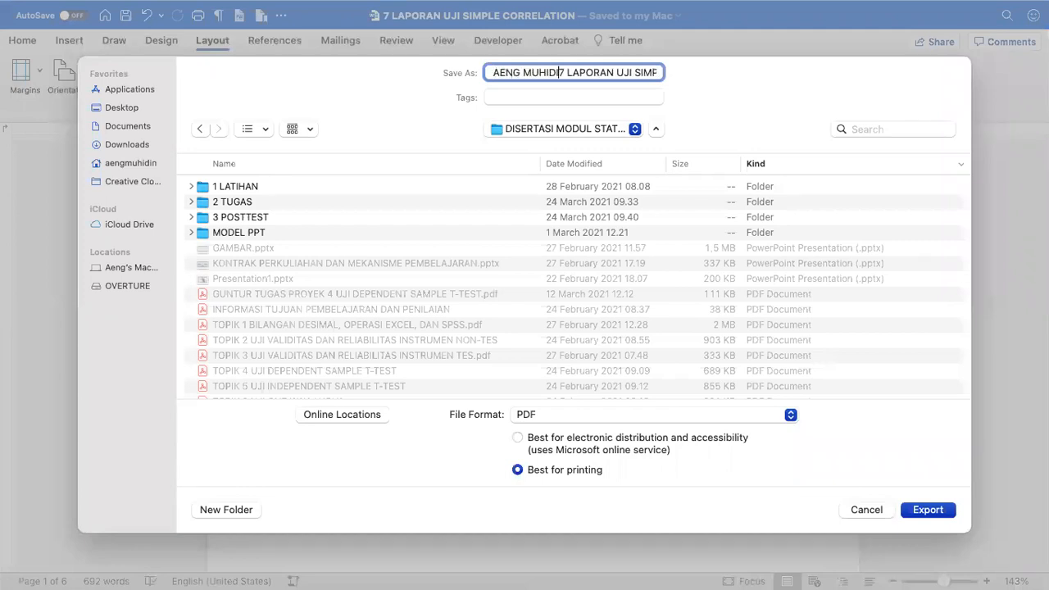
{"action": "type", "text": "TUGAS PRO"}
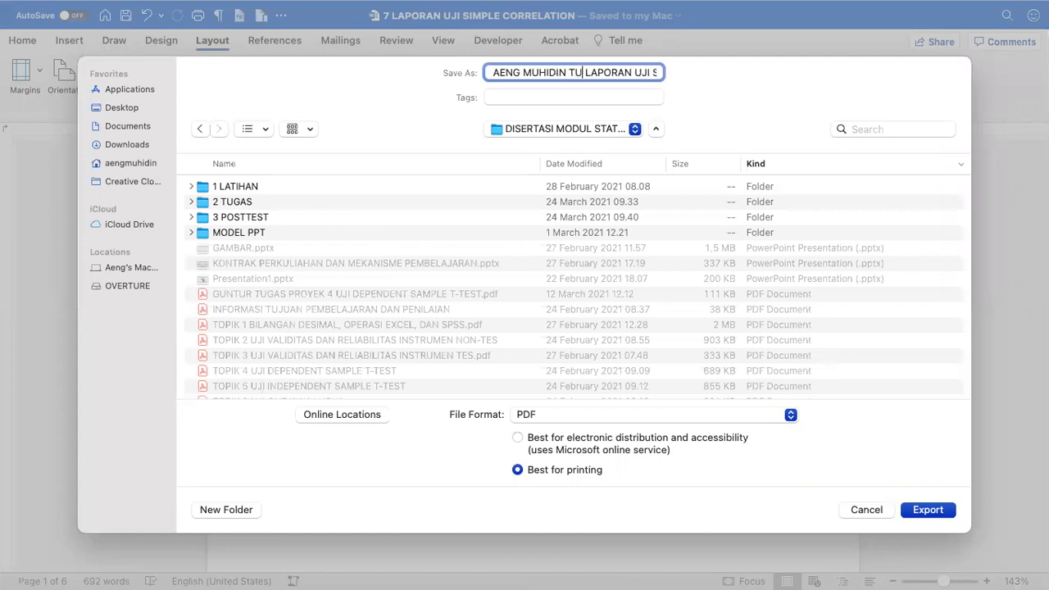
{"action": "type", "text": "YEK"}
{"action": "key", "text": "Right"}
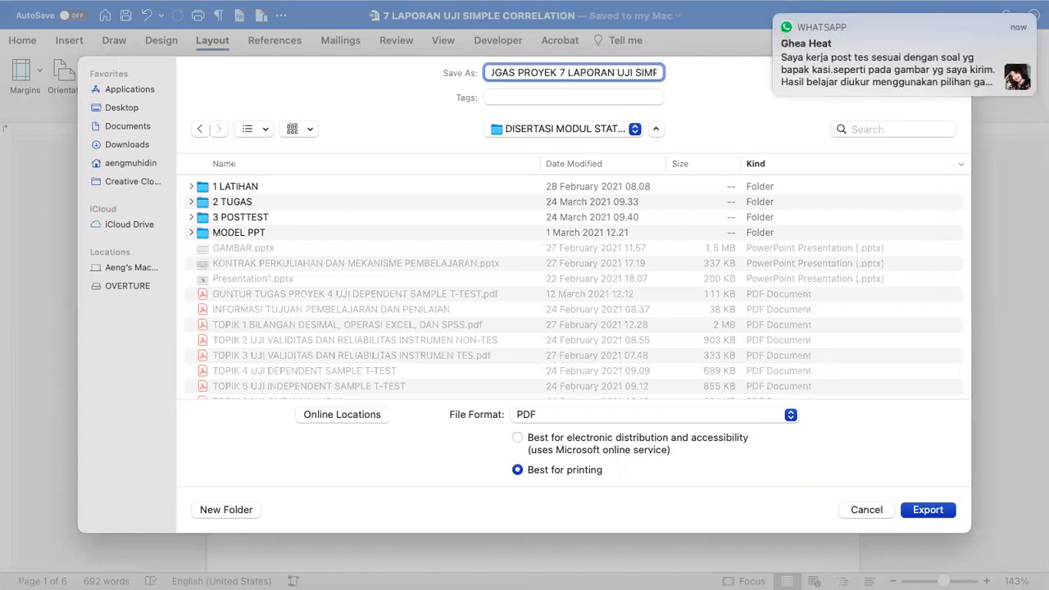
{"action": "key", "text": "Down"}
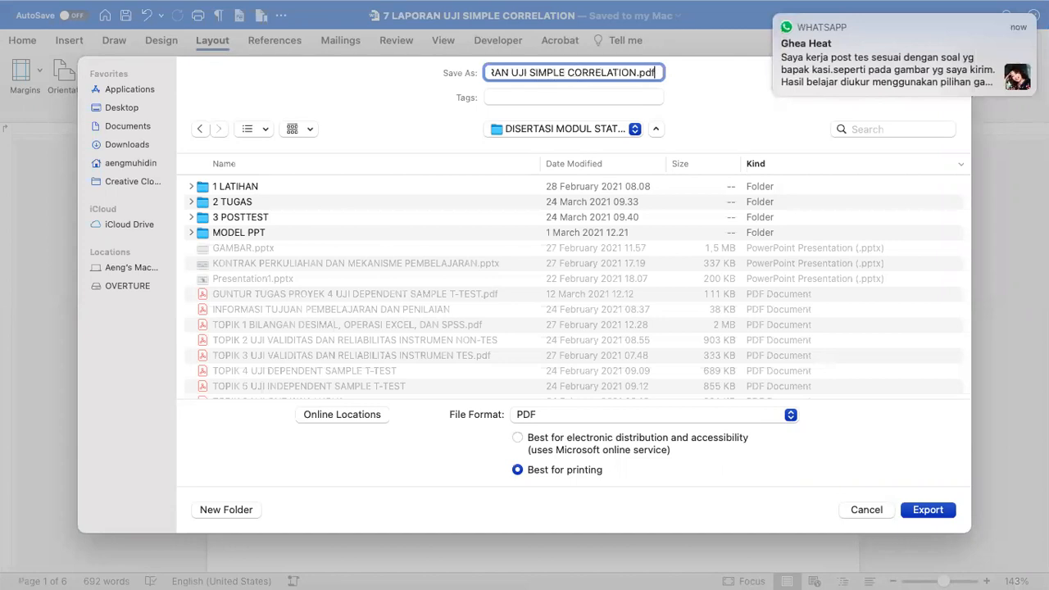
{"action": "left_click", "coordinate": [776, 17]}
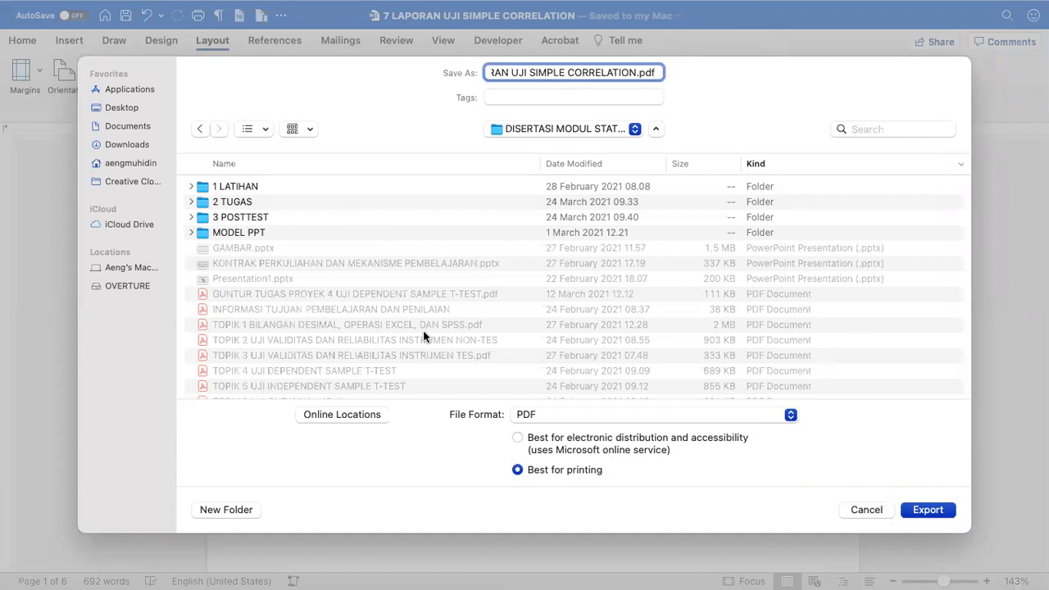
{"action": "left_click", "coordinate": [123, 108]}
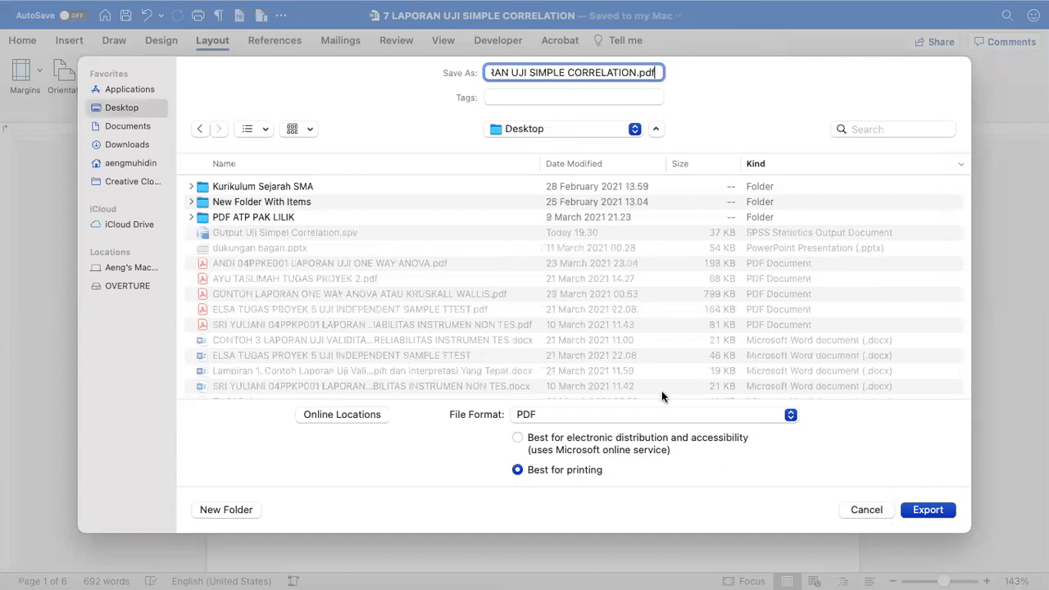
{"action": "left_click", "coordinate": [928, 510]}
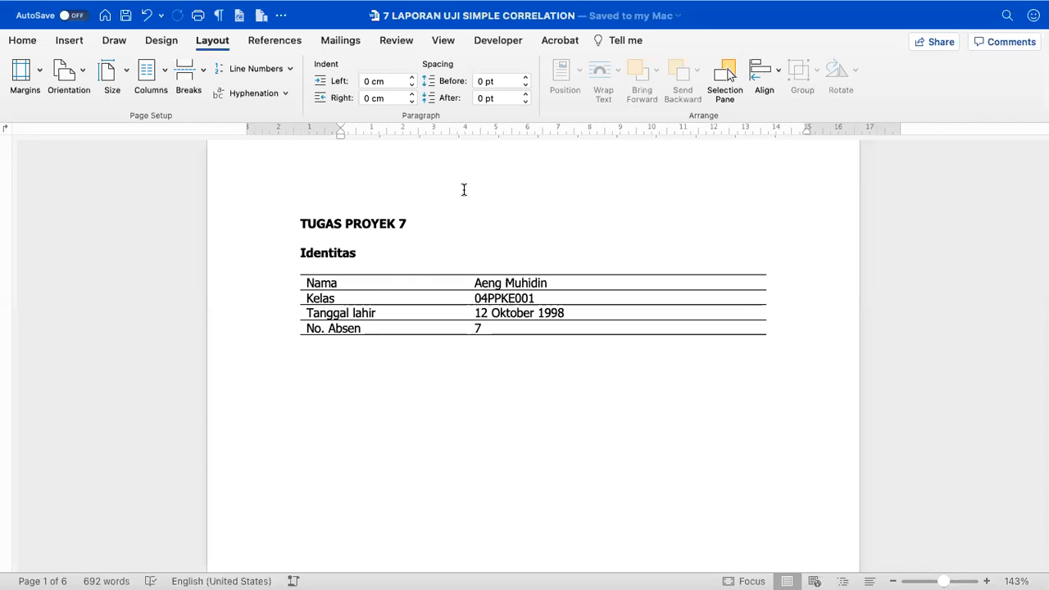
- Switch to the Document4 window and close it
{"action": "scroll", "coordinate": [464, 190], "scroll_direction": "down", "scroll_amount": 10}
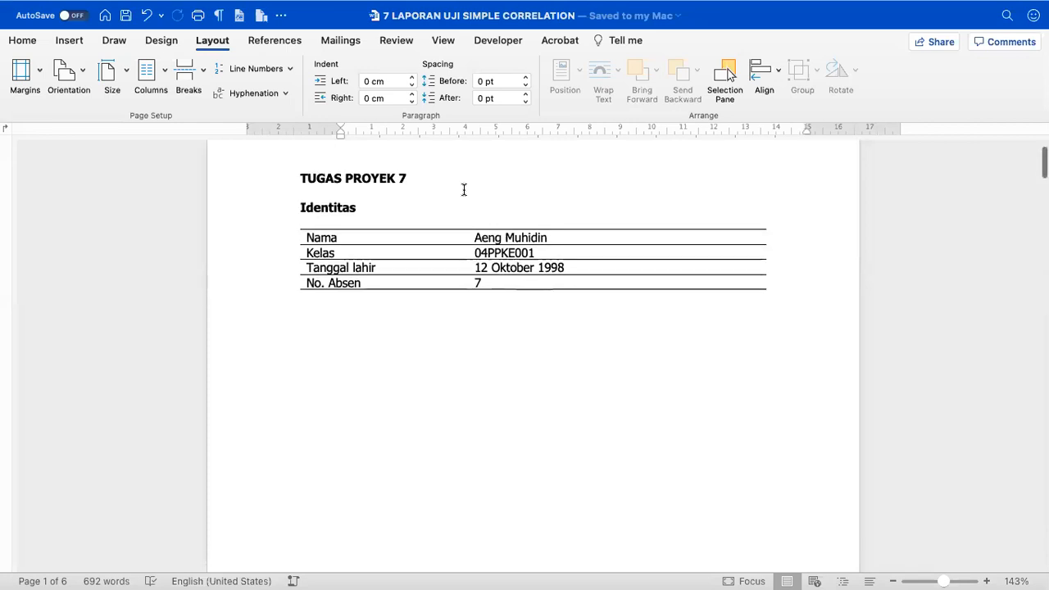
{"action": "mouse_move", "coordinate": [4, 9]}
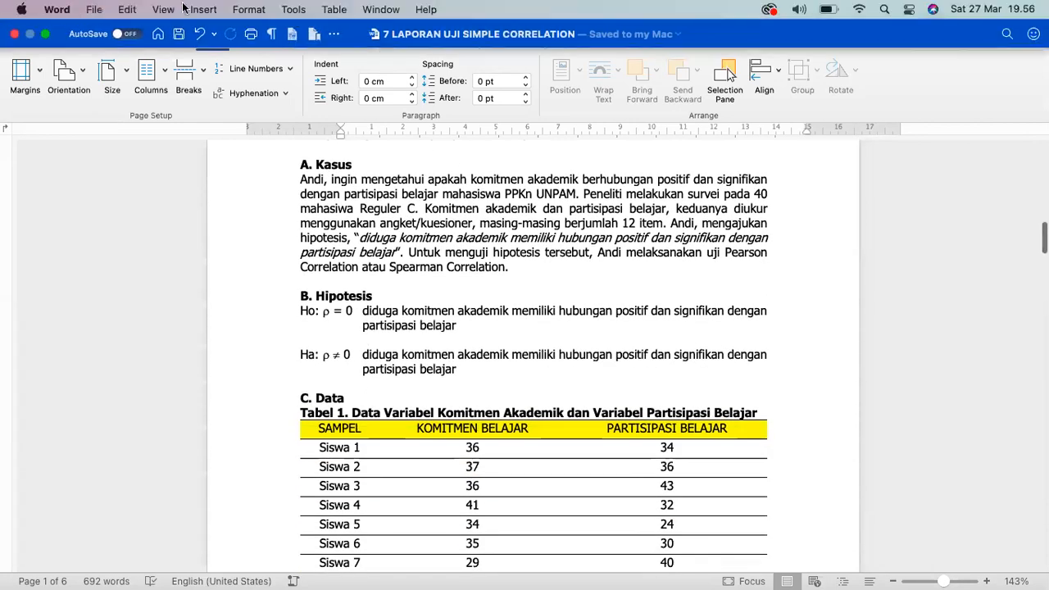
{"action": "left_click", "coordinate": [15, 36]}
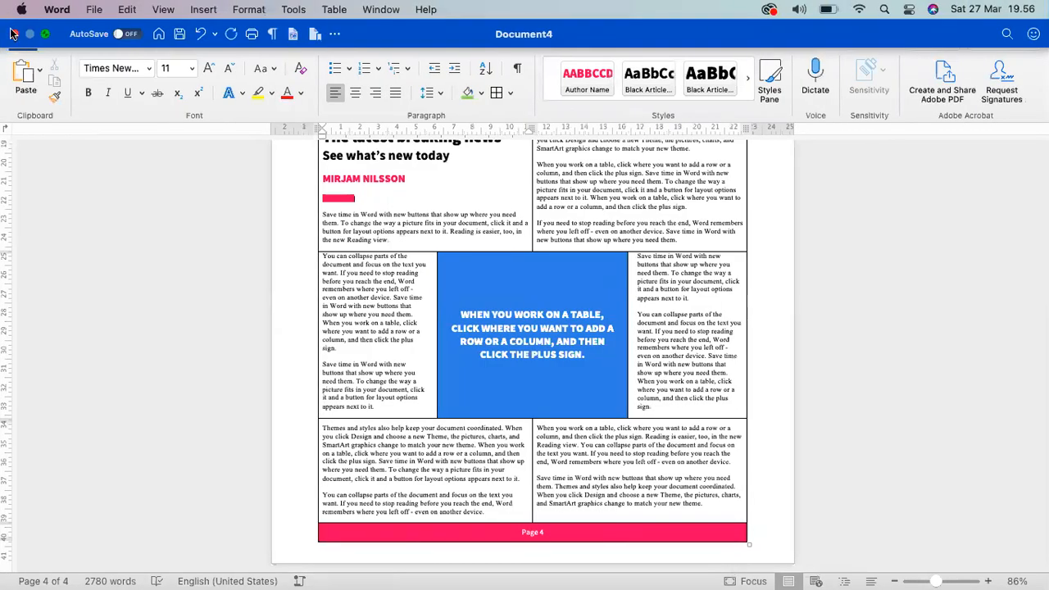
{"action": "left_click", "coordinate": [15, 36]}
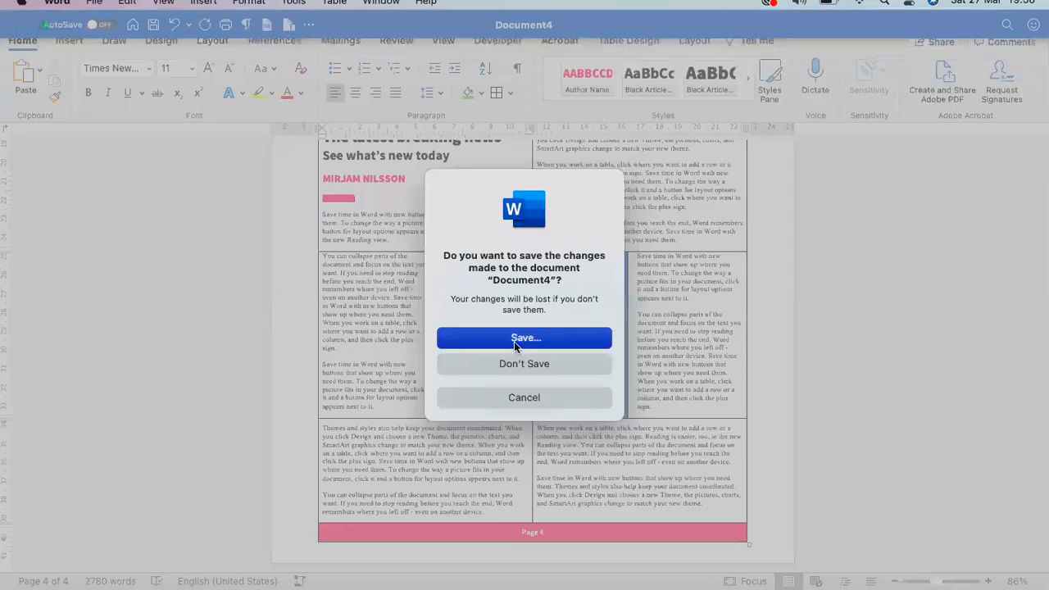
- Discard Document4 unsaved, then select the exported TUGAS PROYEK 7 PDF in Finder's Desktop folder
{"action": "left_click", "coordinate": [512, 366]}
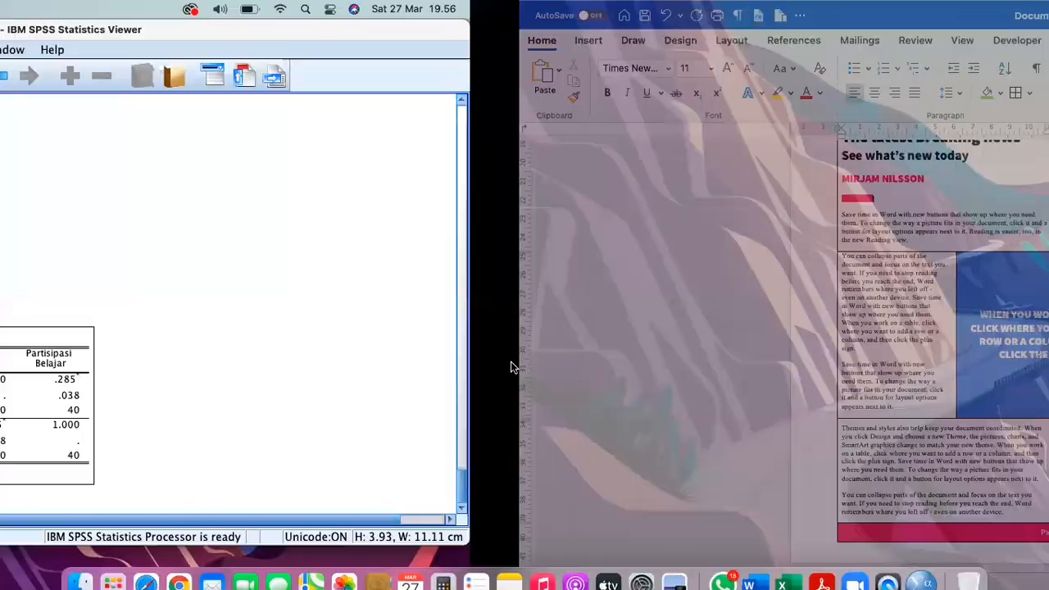
{"action": "left_click", "coordinate": [85, 576]}
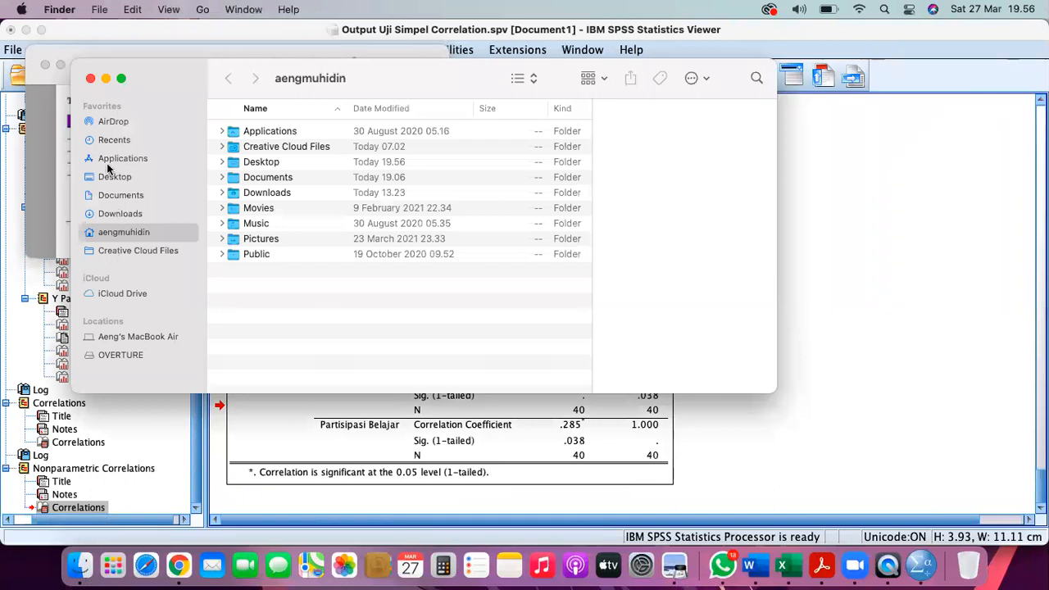
{"action": "left_click", "coordinate": [111, 176]}
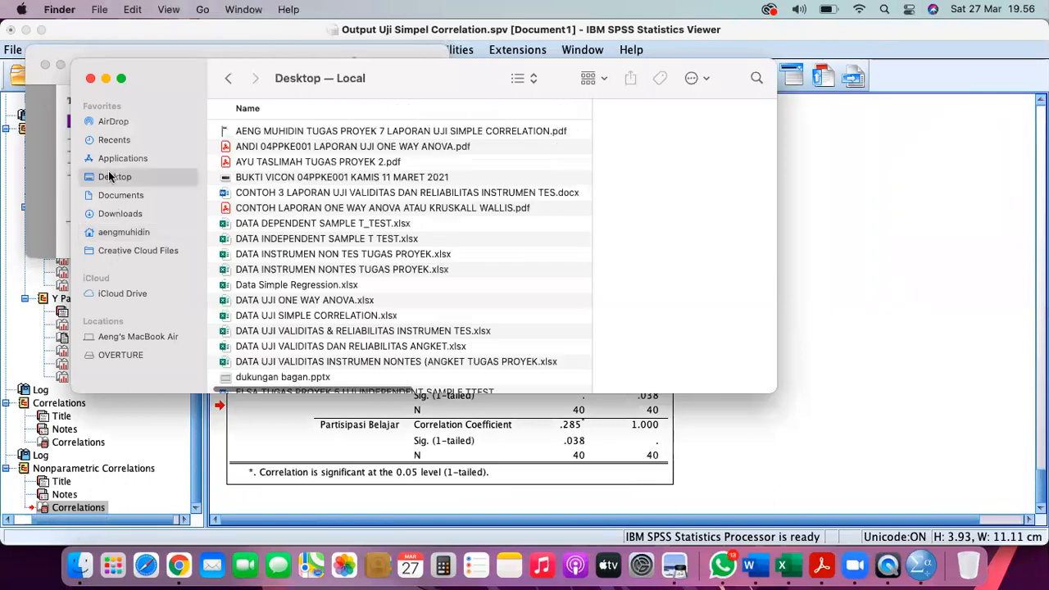
{"action": "left_click", "coordinate": [276, 274]}
{"action": "left_click", "coordinate": [280, 131]}
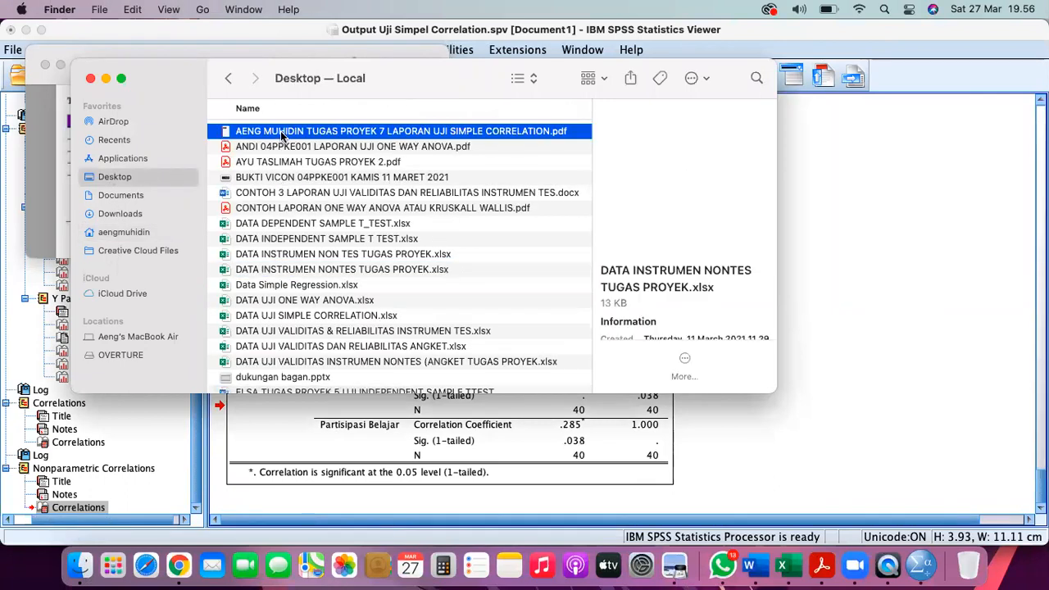
- Open the exported PDF in Acrobat and scroll through it down to the conclusion
{"action": "double_click", "coordinate": [280, 131]}
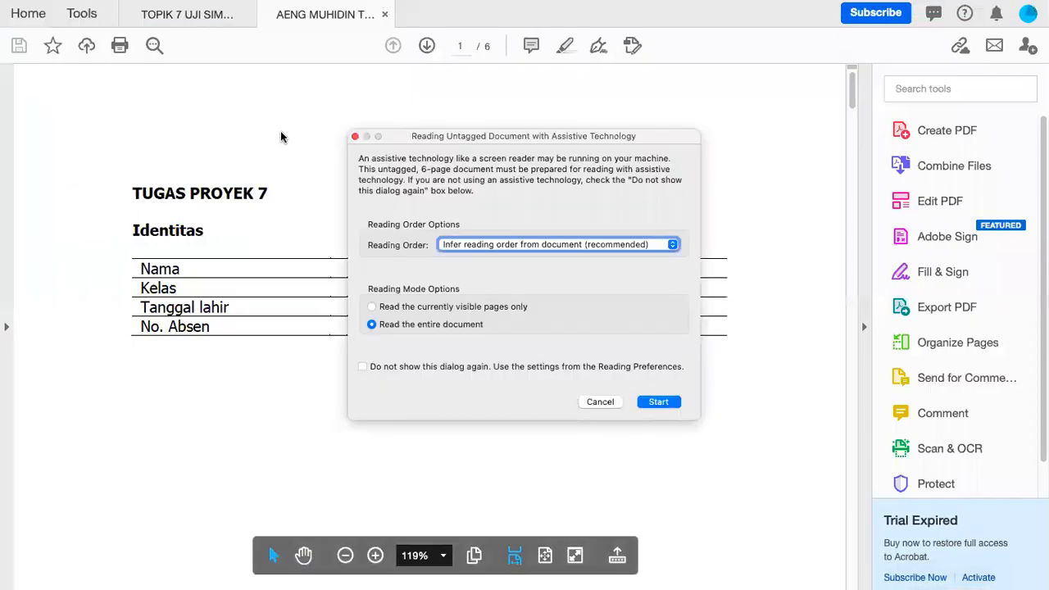
{"action": "left_click", "coordinate": [593, 401]}
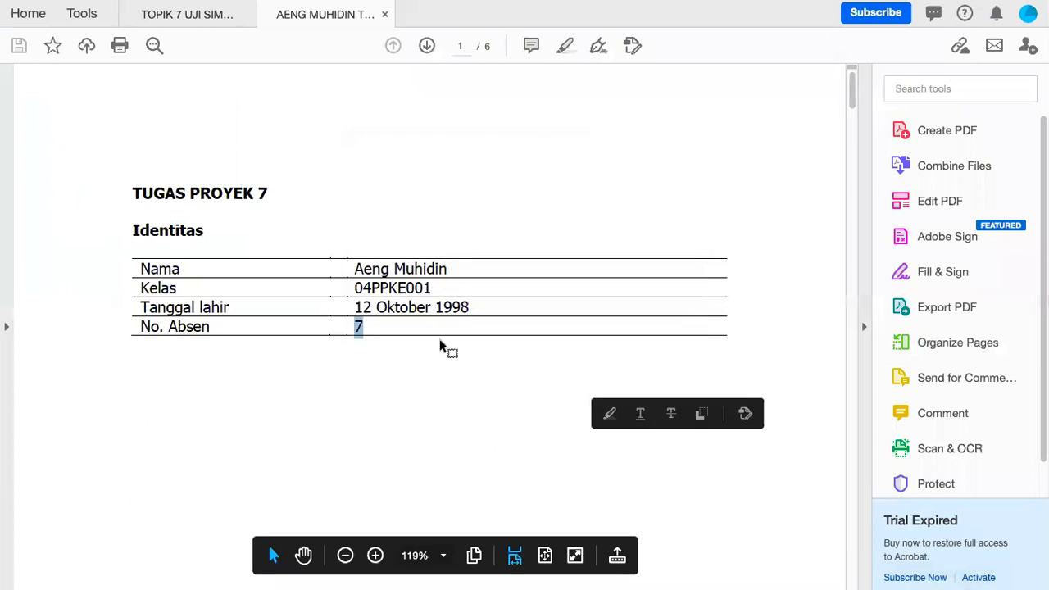
{"action": "scroll", "coordinate": [421, 238], "scroll_direction": "down", "scroll_amount": 3}
{"action": "scroll", "coordinate": [421, 238], "scroll_direction": "down", "scroll_amount": 4}
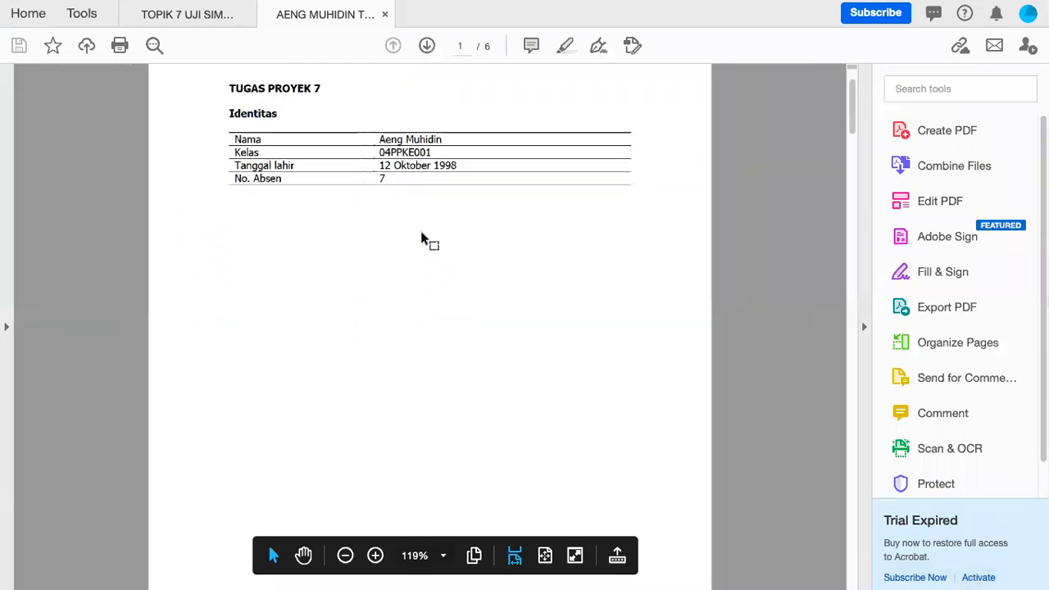
{"action": "scroll", "coordinate": [422, 238], "scroll_direction": "down", "scroll_amount": 10}
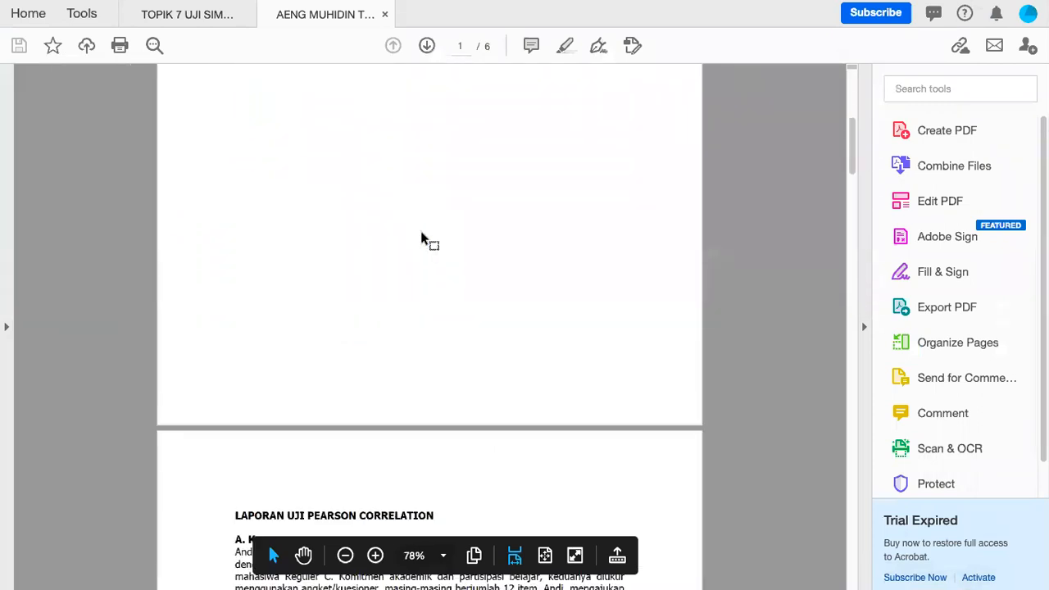
{"action": "scroll", "coordinate": [422, 235], "scroll_direction": "down", "scroll_amount": 5}
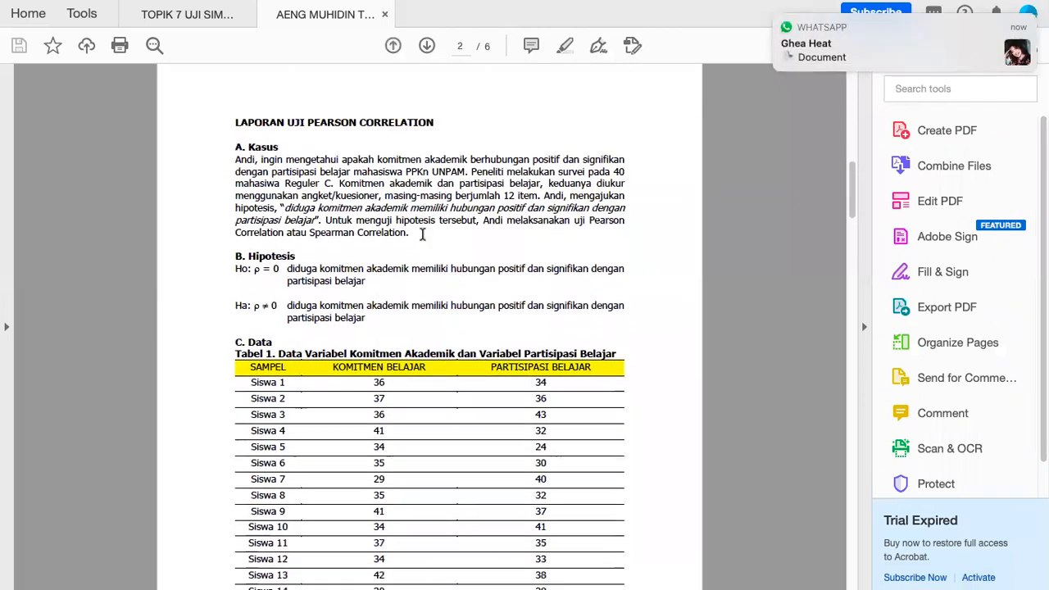
{"action": "scroll", "coordinate": [423, 234], "scroll_direction": "down", "scroll_amount": 15}
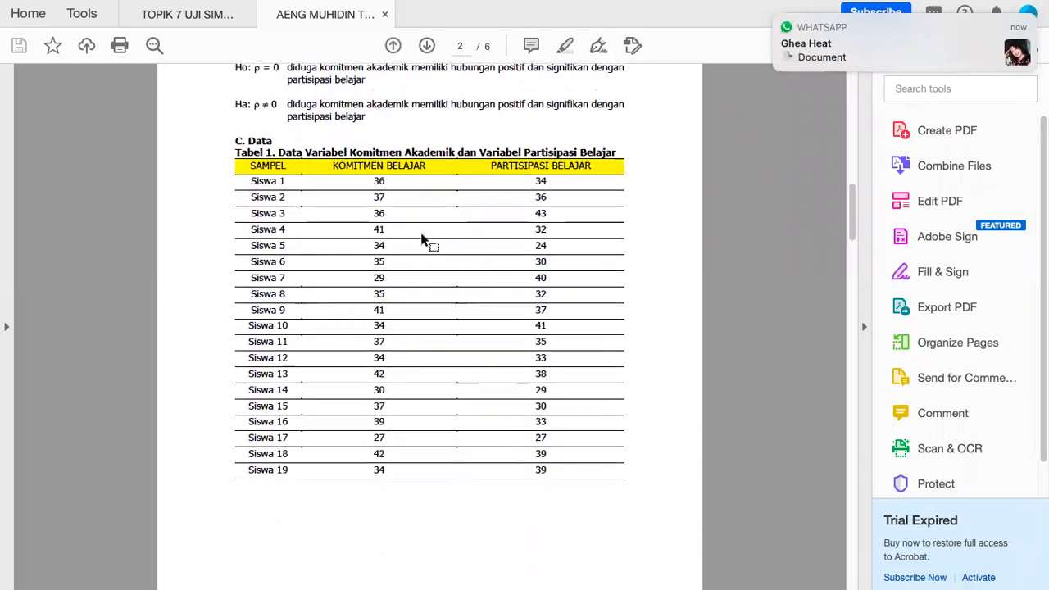
{"action": "scroll", "coordinate": [421, 239], "scroll_direction": "down", "scroll_amount": 20}
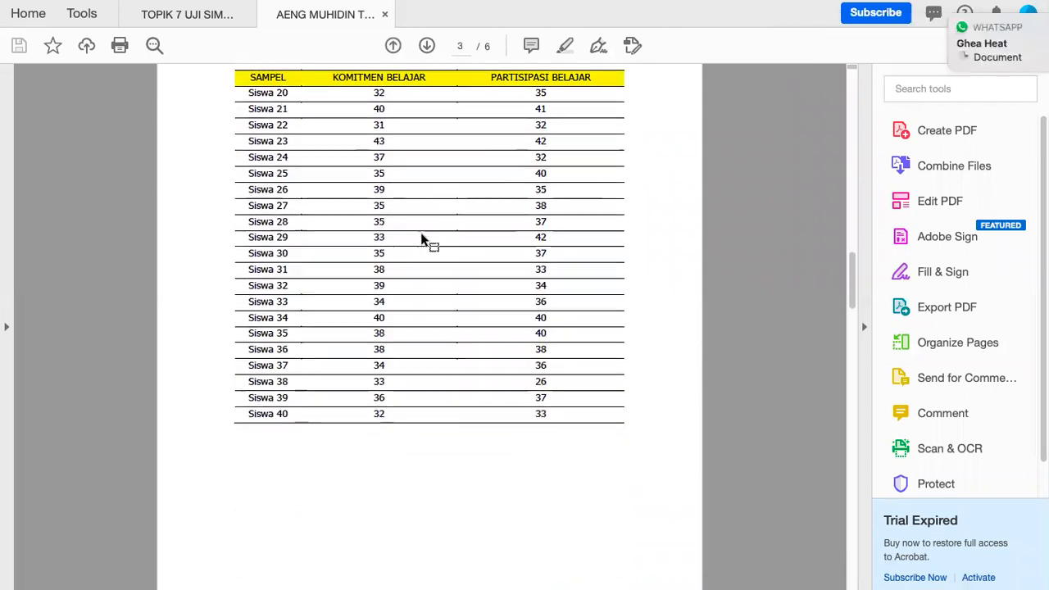
{"action": "scroll", "coordinate": [483, 188], "scroll_direction": "down", "scroll_amount": 20}
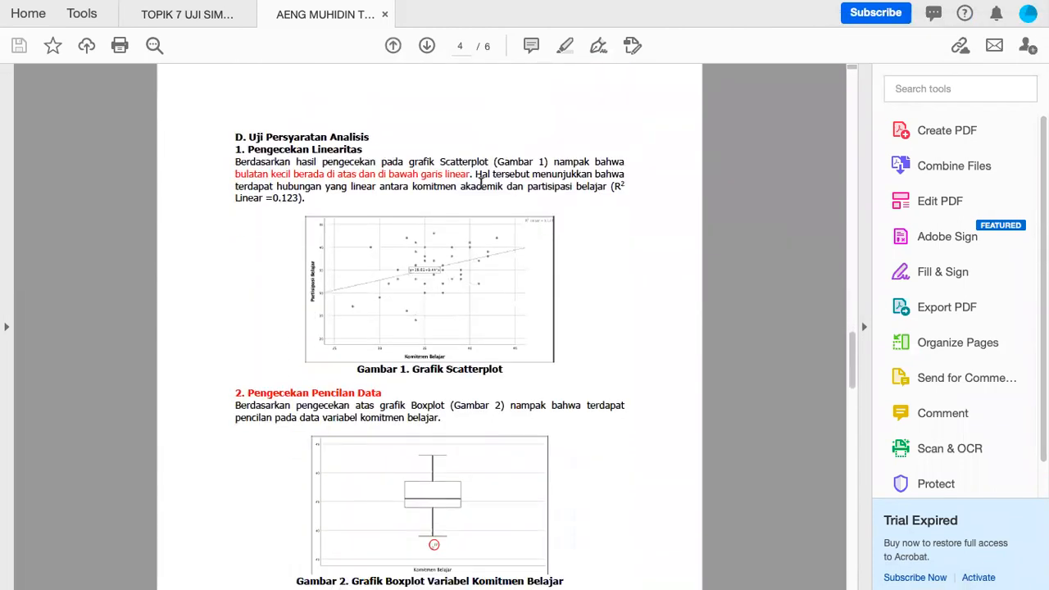
{"action": "scroll", "coordinate": [481, 184], "scroll_direction": "down", "scroll_amount": 19}
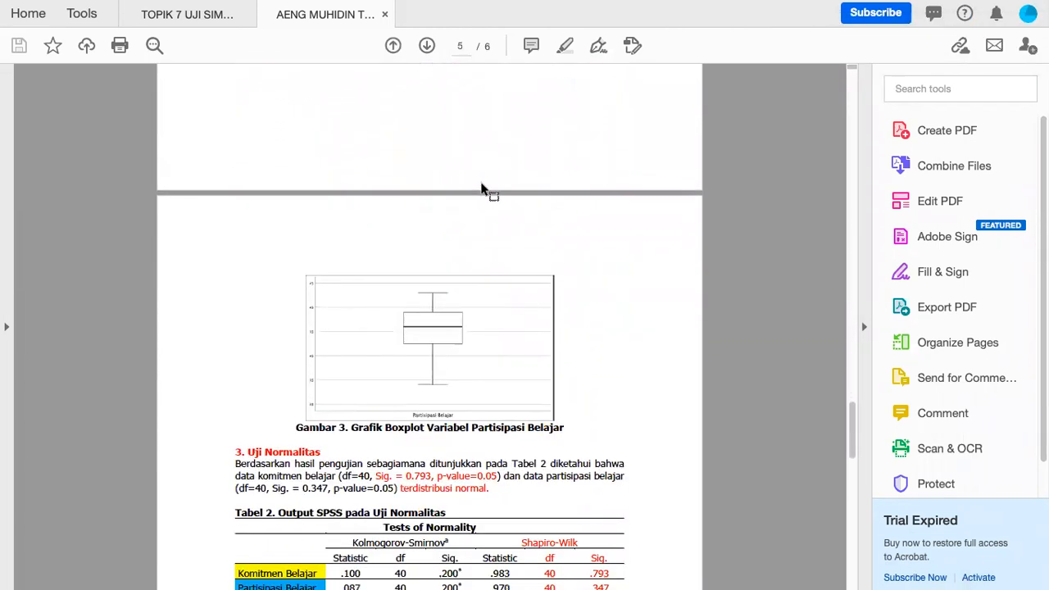
{"action": "scroll", "coordinate": [481, 184], "scroll_direction": "down", "scroll_amount": 10}
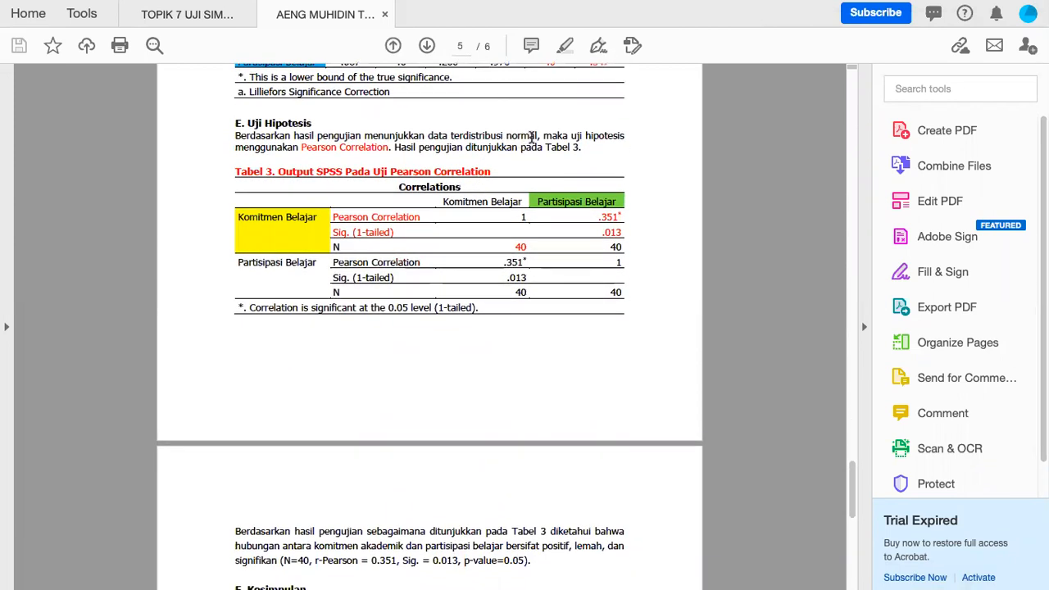
- Look over Tabel 3 and scroll back up to the first page
{"action": "scroll", "coordinate": [508, 256], "scroll_direction": "up", "scroll_amount": 2}
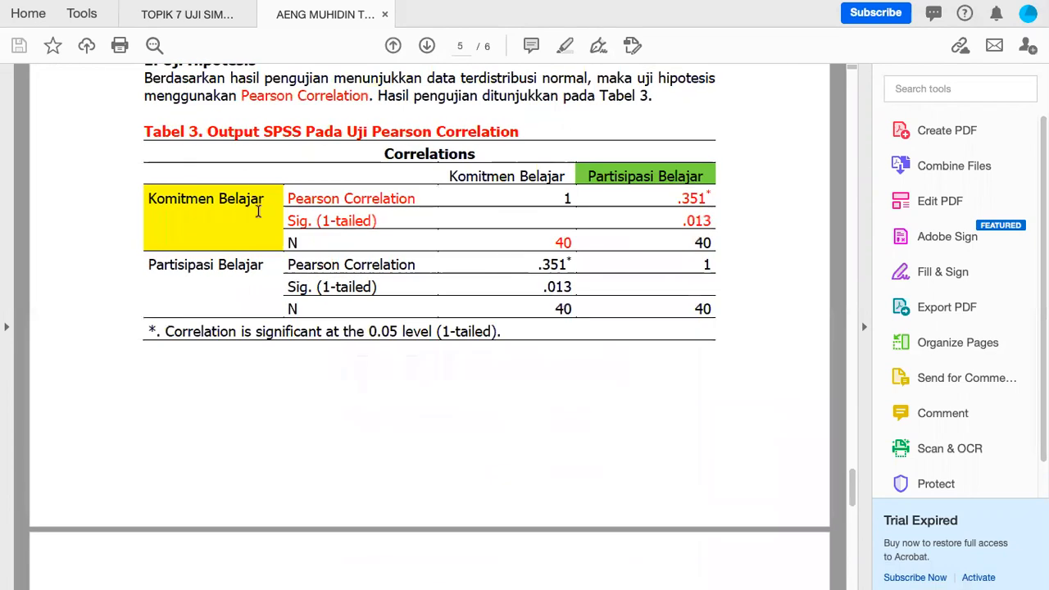
{"action": "scroll", "coordinate": [258, 211], "scroll_direction": "down", "scroll_amount": 20}
{"action": "scroll", "coordinate": [261, 215], "scroll_direction": "down", "scroll_amount": 5}
{"action": "scroll", "coordinate": [260, 215], "scroll_direction": "up", "scroll_amount": 20}
{"action": "scroll", "coordinate": [259, 211], "scroll_direction": "up", "scroll_amount": 20}
{"action": "scroll", "coordinate": [258, 215], "scroll_direction": "up", "scroll_amount": 20}
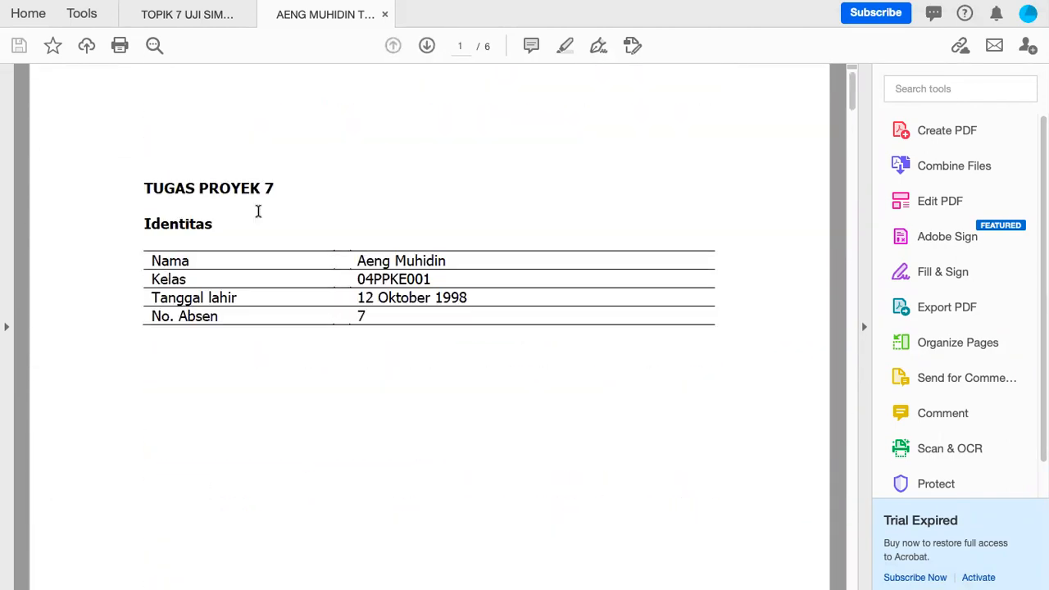
- Zoom back out and check the birth date and roll number rows in Identitas
{"action": "key", "text": "ctrl+minus"}
{"action": "scroll", "coordinate": [277, 290], "scroll_direction": "down", "scroll_amount": 5}
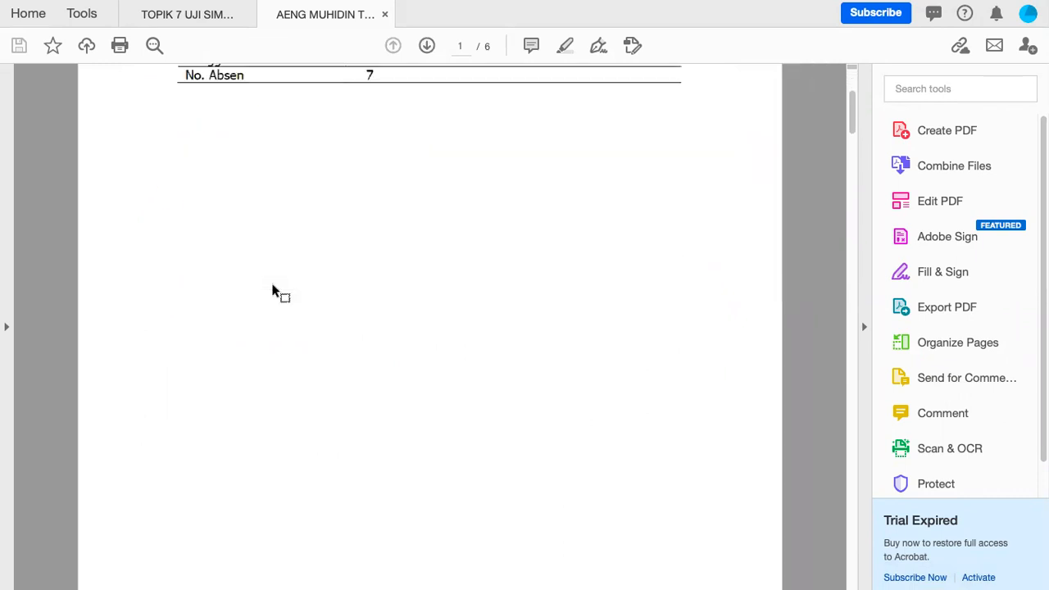
{"action": "scroll", "coordinate": [276, 292], "scroll_direction": "up", "scroll_amount": 3}
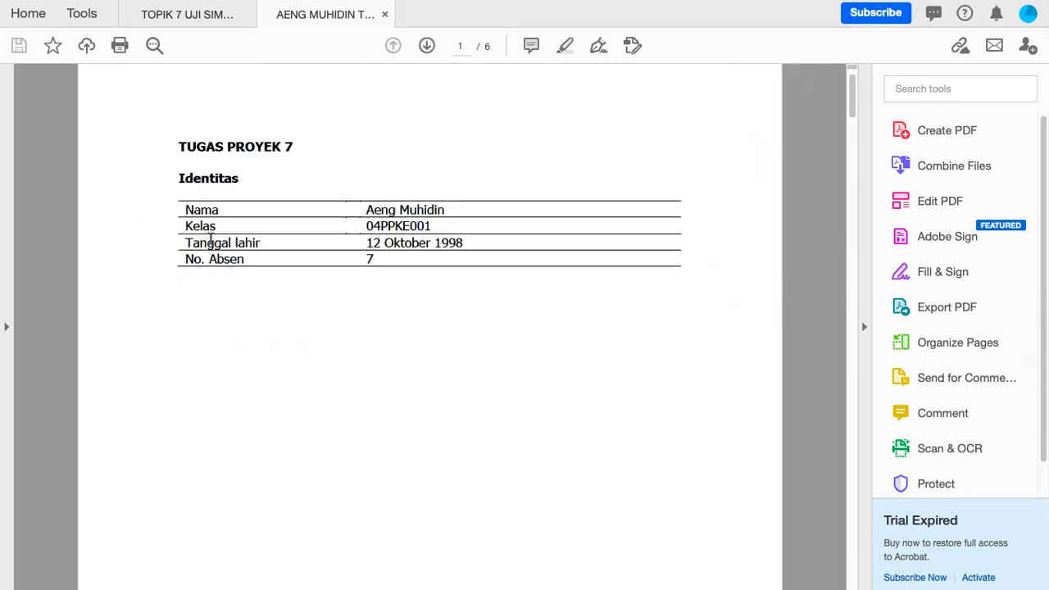
{"action": "left_click_drag", "start_coordinate": [387, 259], "coordinate": [375, 261]}
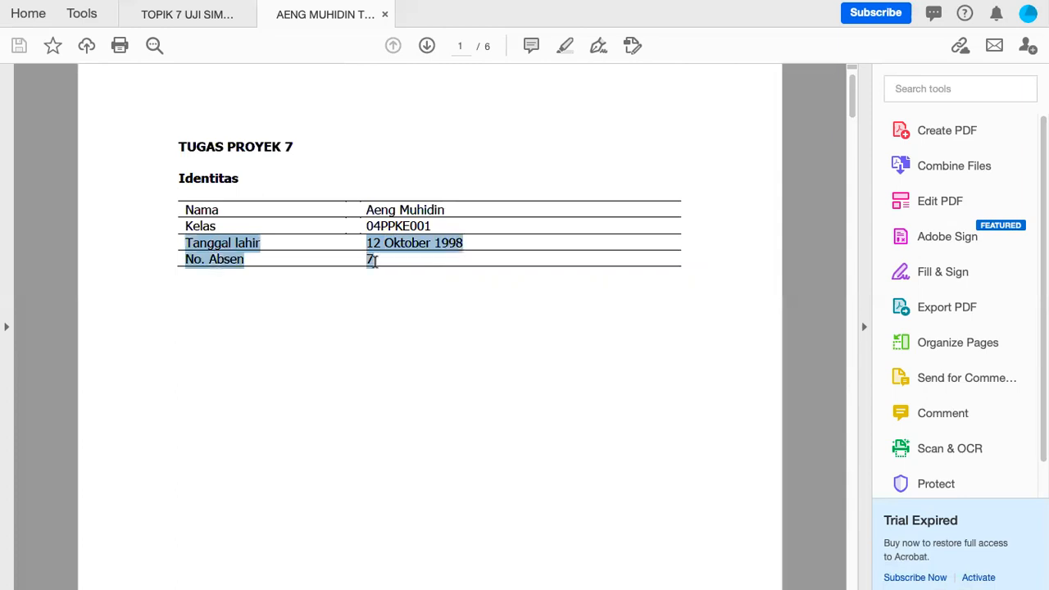
{"action": "left_click", "coordinate": [286, 330]}
- Scroll through the PDF down to the last page, 6 of 6
{"action": "scroll", "coordinate": [286, 331], "scroll_direction": "down", "scroll_amount": 2}
{"action": "scroll", "coordinate": [287, 331], "scroll_direction": "up", "scroll_amount": 1}
{"action": "scroll", "coordinate": [286, 331], "scroll_direction": "down", "scroll_amount": 10}
{"action": "scroll", "coordinate": [287, 328], "scroll_direction": "down", "scroll_amount": 15}
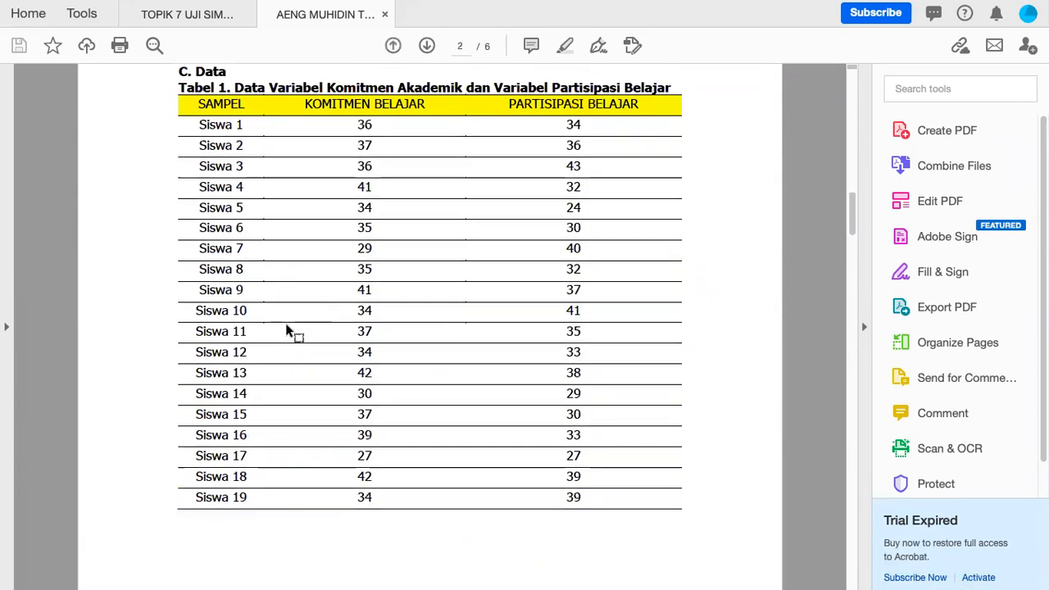
{"action": "scroll", "coordinate": [286, 331], "scroll_direction": "down", "scroll_amount": 15}
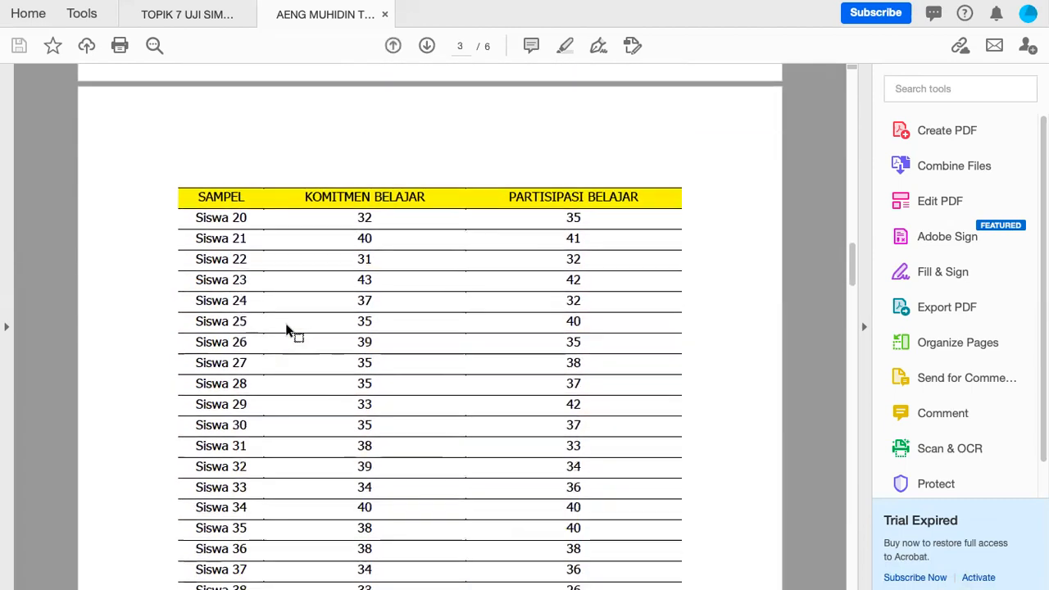
{"action": "scroll", "coordinate": [287, 325], "scroll_direction": "down", "scroll_amount": 15}
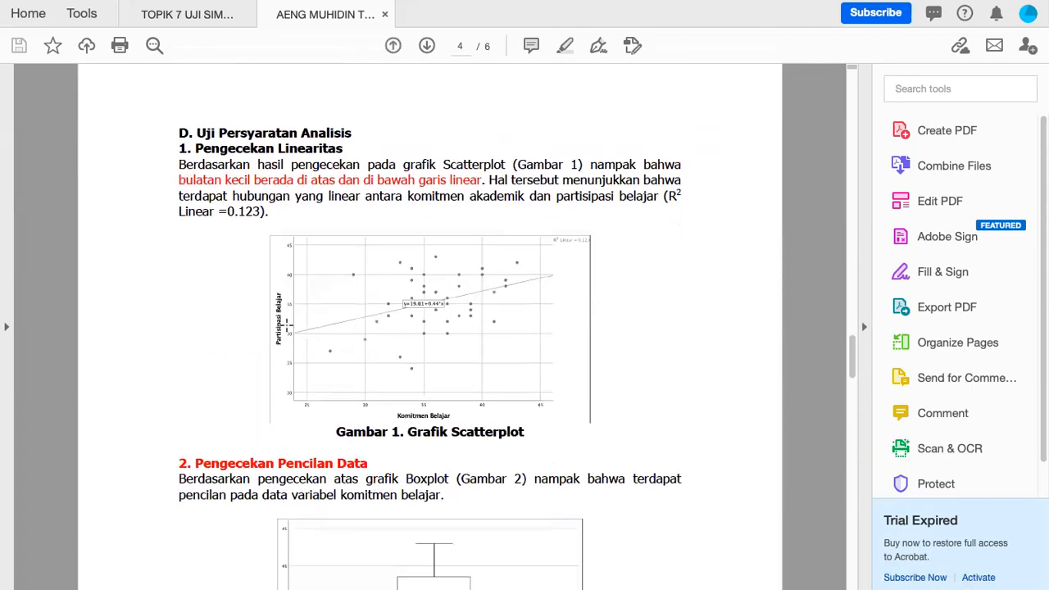
{"action": "scroll", "coordinate": [287, 323], "scroll_direction": "down", "scroll_amount": 15}
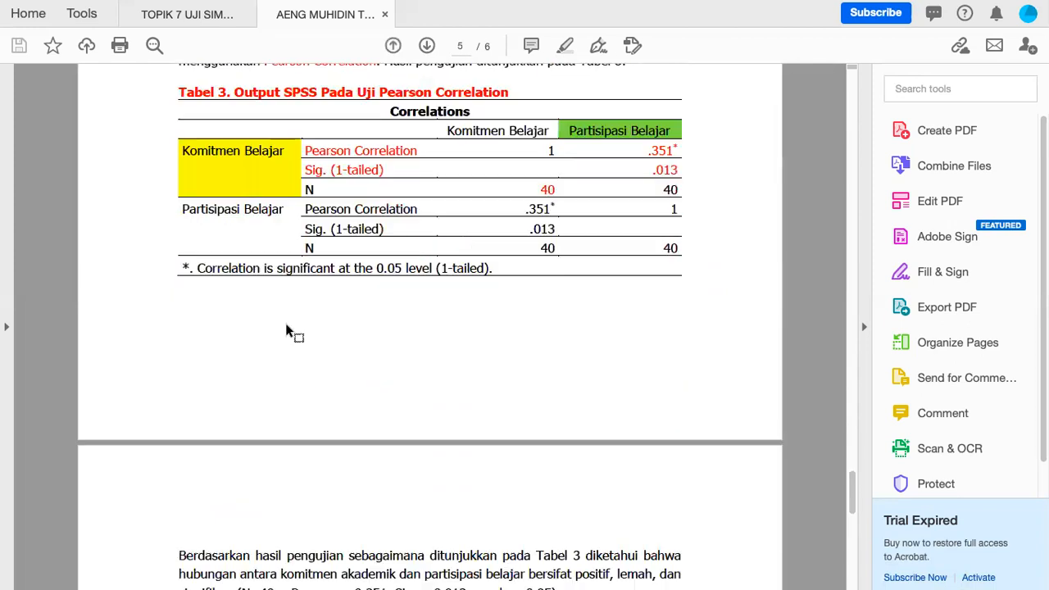
{"action": "mouse_move", "coordinate": [10, 5]}
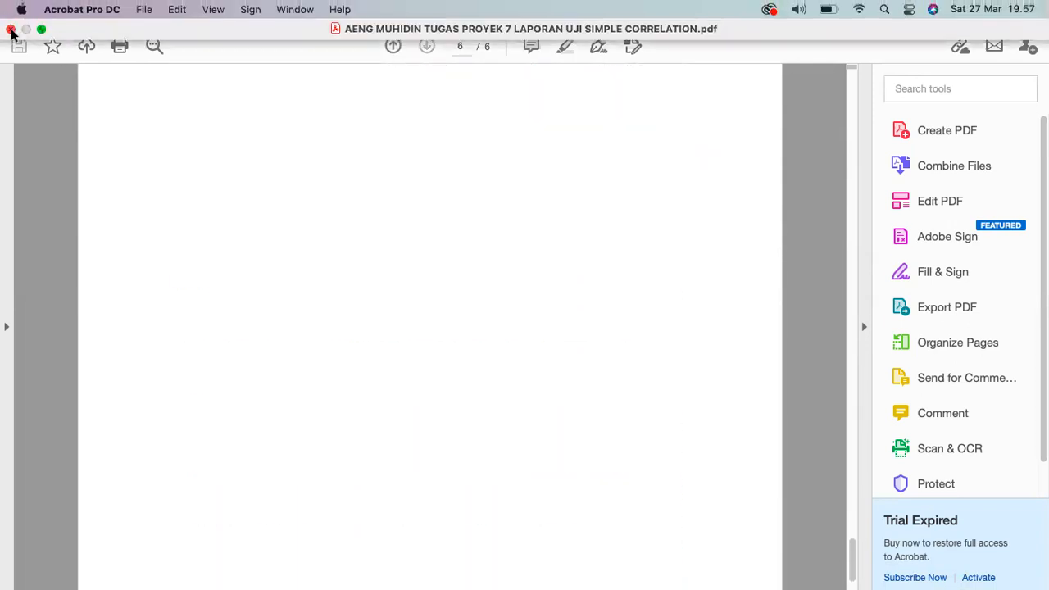
- Close the report in Acrobat, choosing to close all open tabs
{"action": "left_click", "coordinate": [10, 29]}
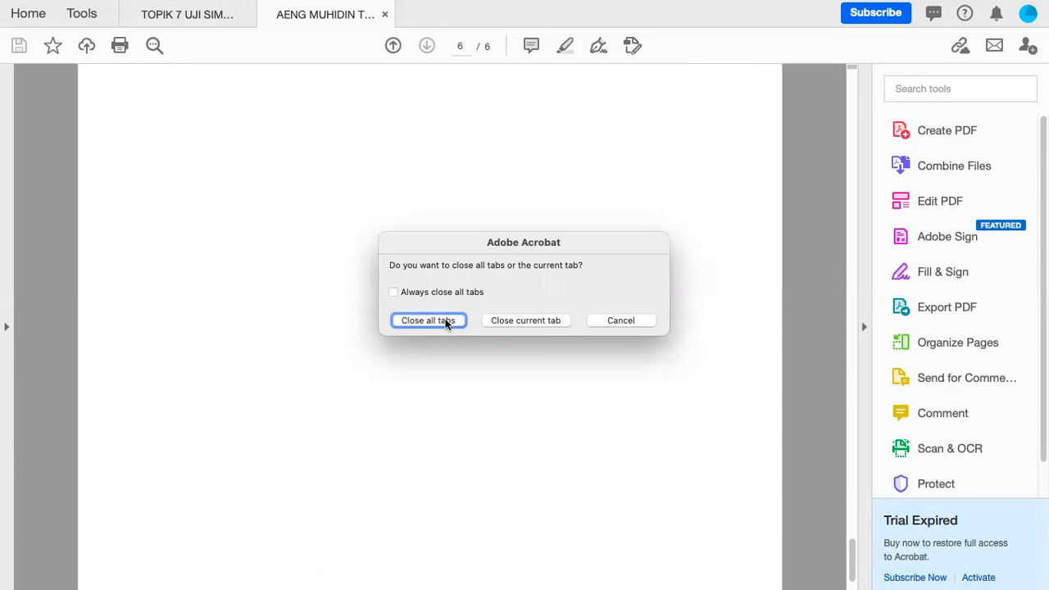
{"action": "left_click", "coordinate": [446, 323]}
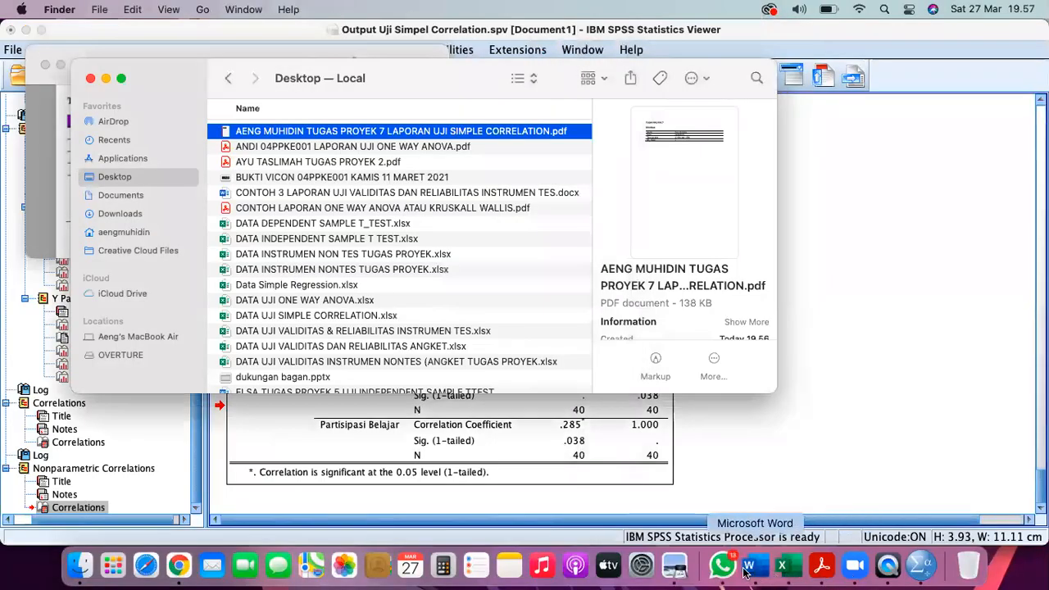
- Reopen the 7 LAPORAN UJI SIMPLE CORRELATION report from Word's recent files in full screen
{"action": "left_click", "coordinate": [756, 564]}
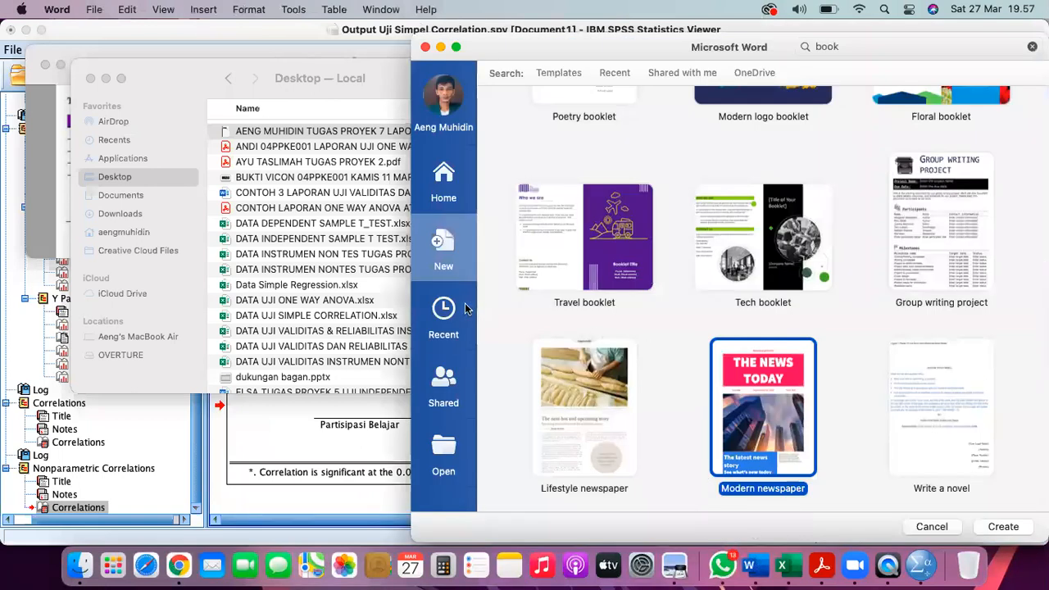
{"action": "left_click", "coordinate": [443, 312]}
{"action": "double_click", "coordinate": [547, 135]}
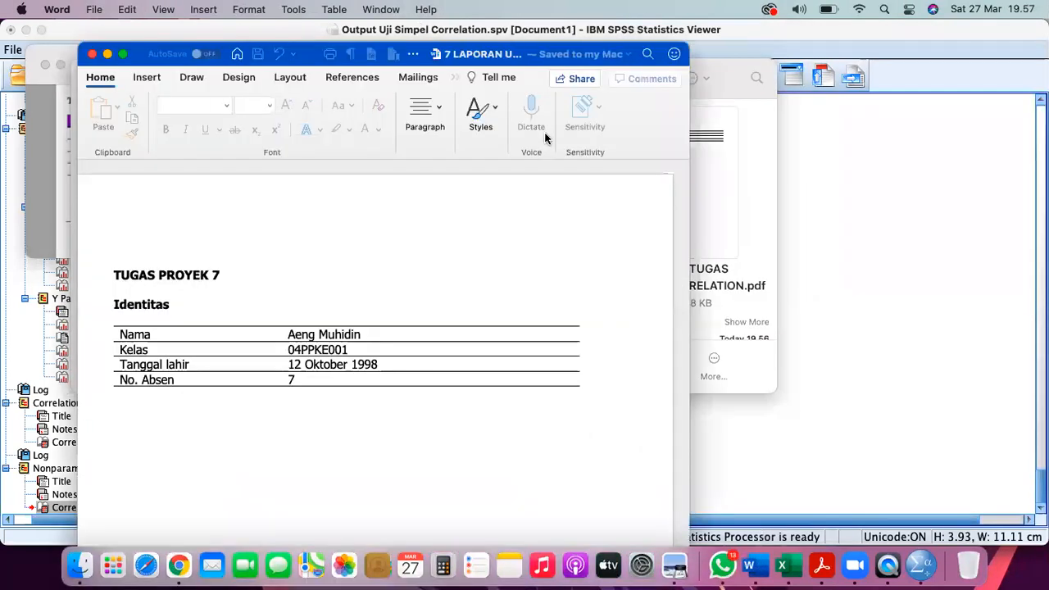
{"action": "left_click", "coordinate": [123, 54]}
- Scroll through the report pages, including section D's linearity check and scatterplot
{"action": "scroll", "coordinate": [460, 295], "scroll_direction": "down", "scroll_amount": 2}
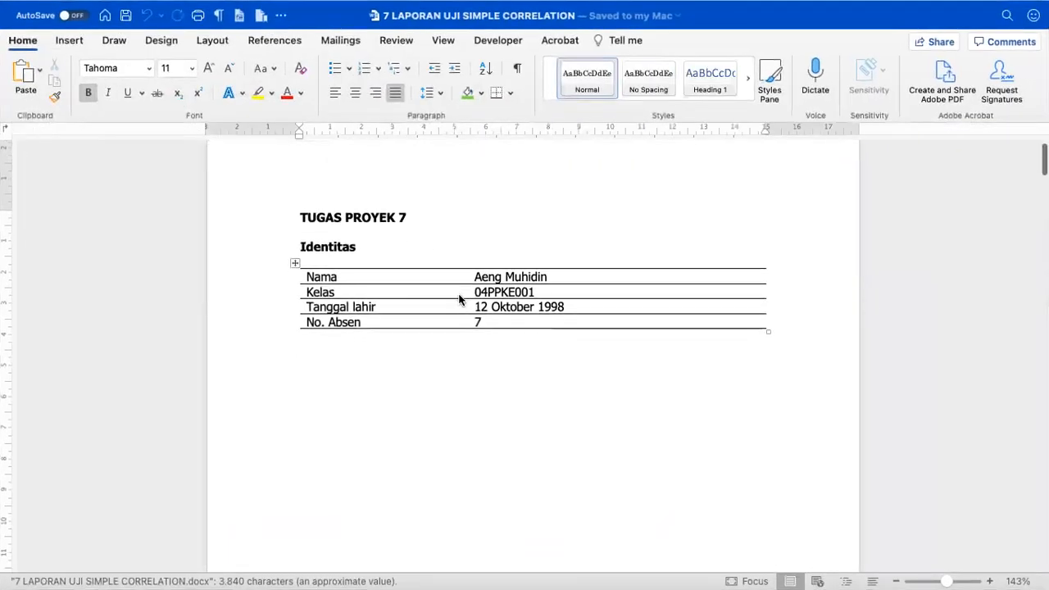
{"action": "scroll", "coordinate": [423, 341], "scroll_direction": "down", "scroll_amount": 2}
{"action": "scroll", "coordinate": [422, 340], "scroll_direction": "down", "scroll_amount": 5}
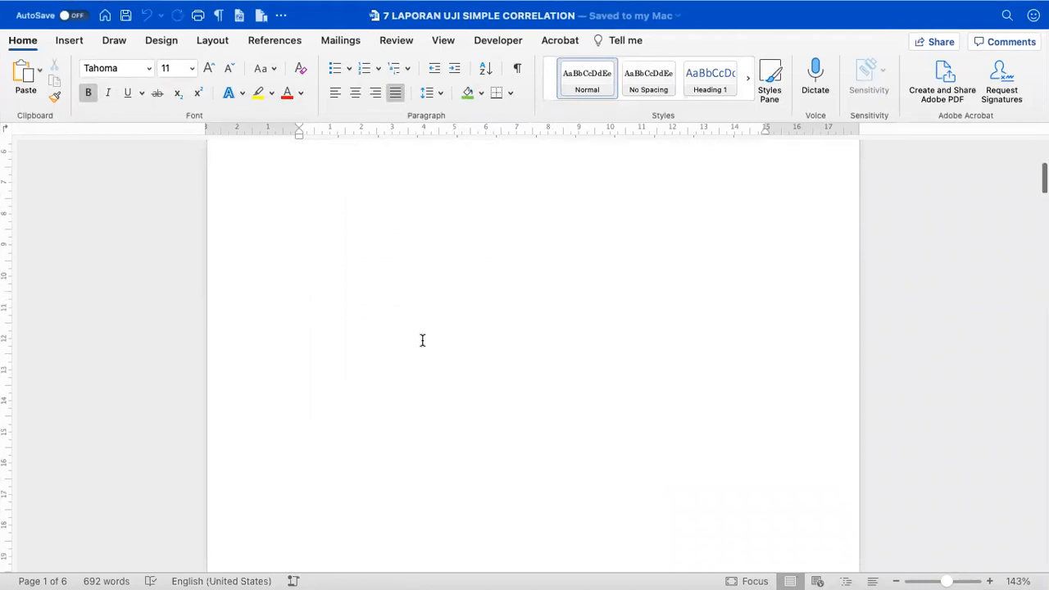
{"action": "scroll", "coordinate": [422, 341], "scroll_direction": "down", "scroll_amount": 6}
{"action": "scroll", "coordinate": [422, 340], "scroll_direction": "down", "scroll_amount": 12}
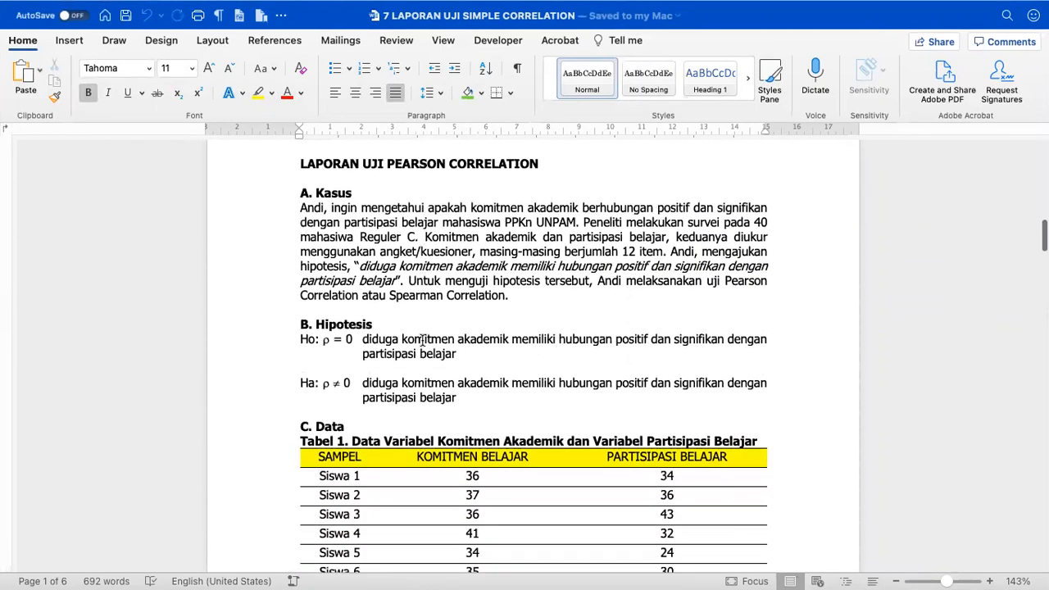
{"action": "scroll", "coordinate": [422, 340], "scroll_direction": "down", "scroll_amount": 15}
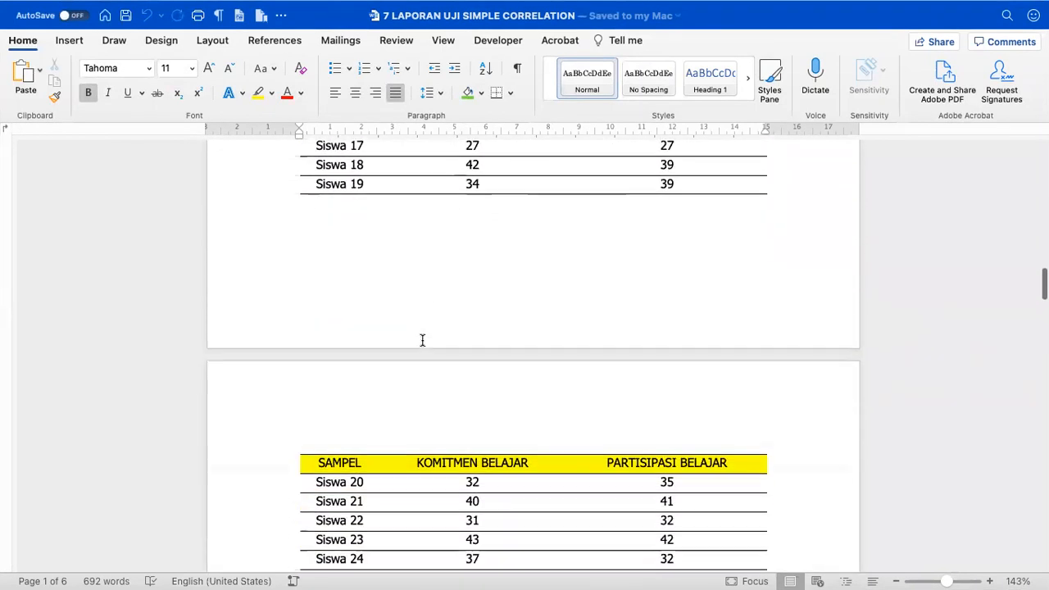
{"action": "scroll", "coordinate": [422, 340], "scroll_direction": "down", "scroll_amount": 6}
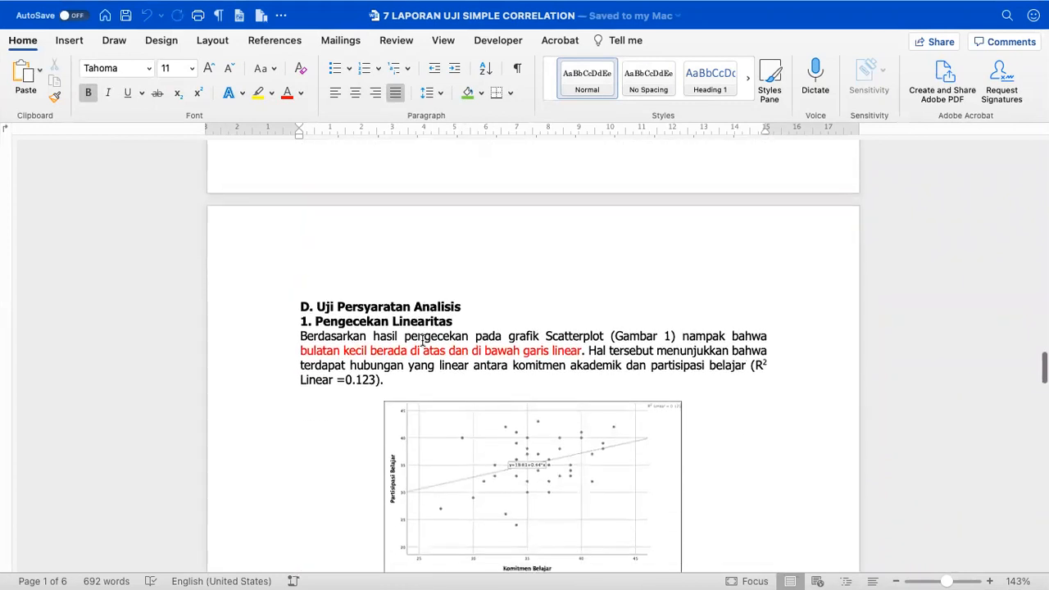
{"action": "mouse_move", "coordinate": [4, 6]}
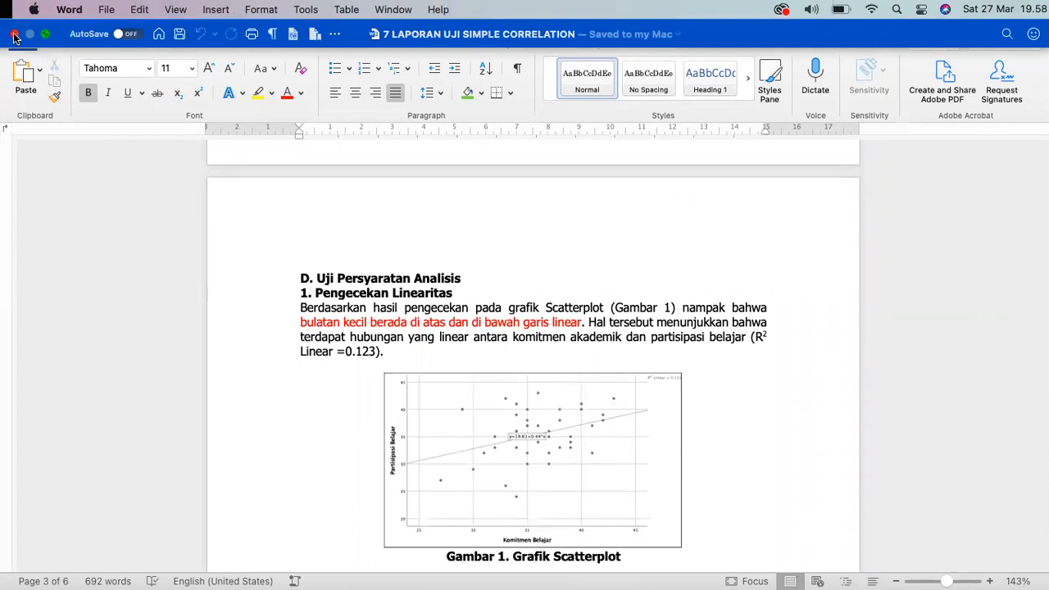
- Close Word and save Output Uji Simpel Correlation.spv in the SPSS Viewer
{"action": "left_click", "coordinate": [14, 36]}
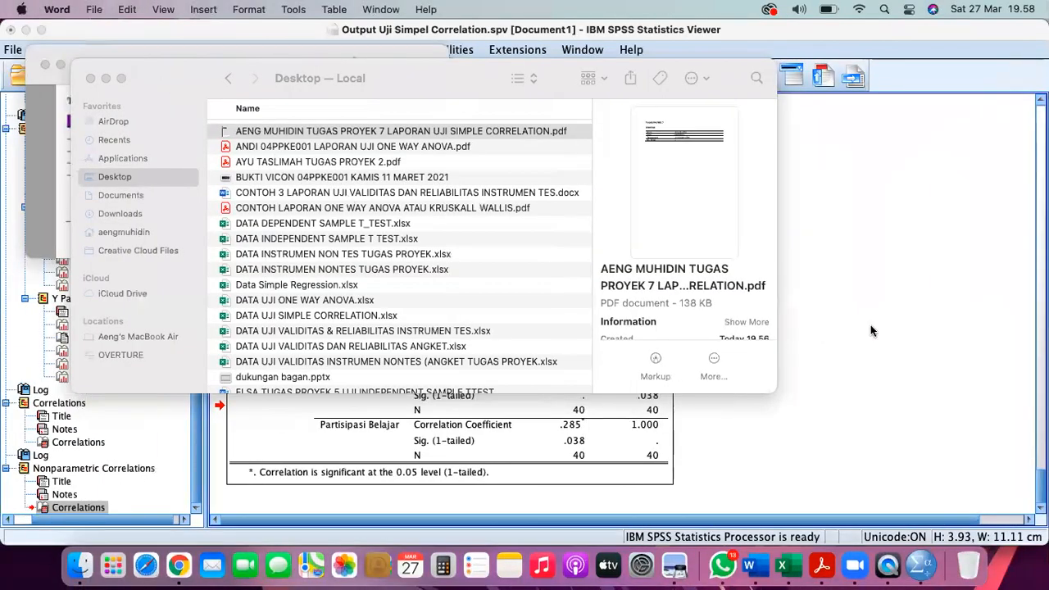
{"action": "left_click", "coordinate": [872, 326]}
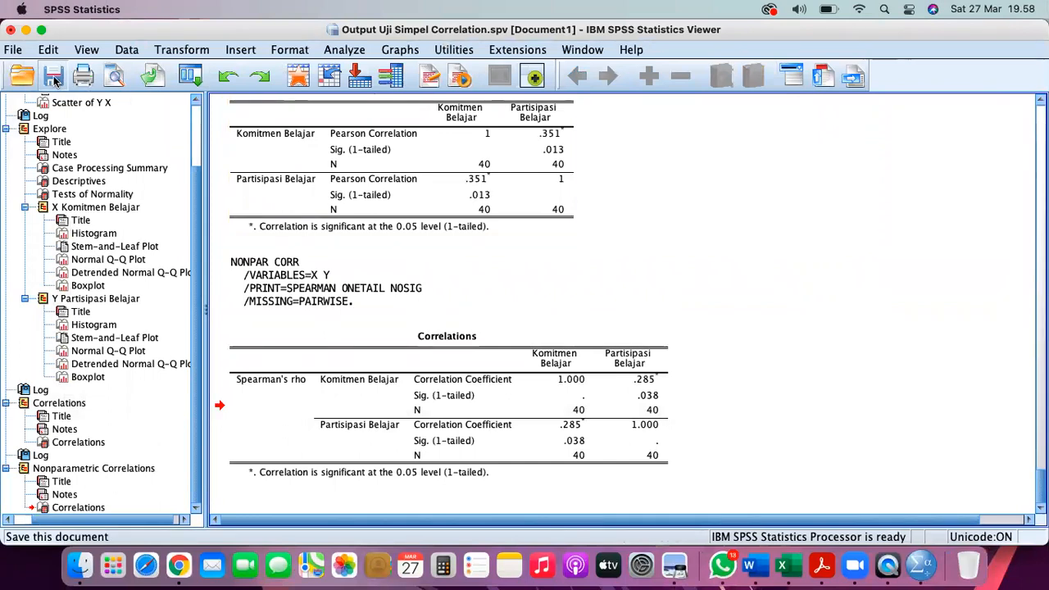
{"action": "left_click", "coordinate": [54, 79]}
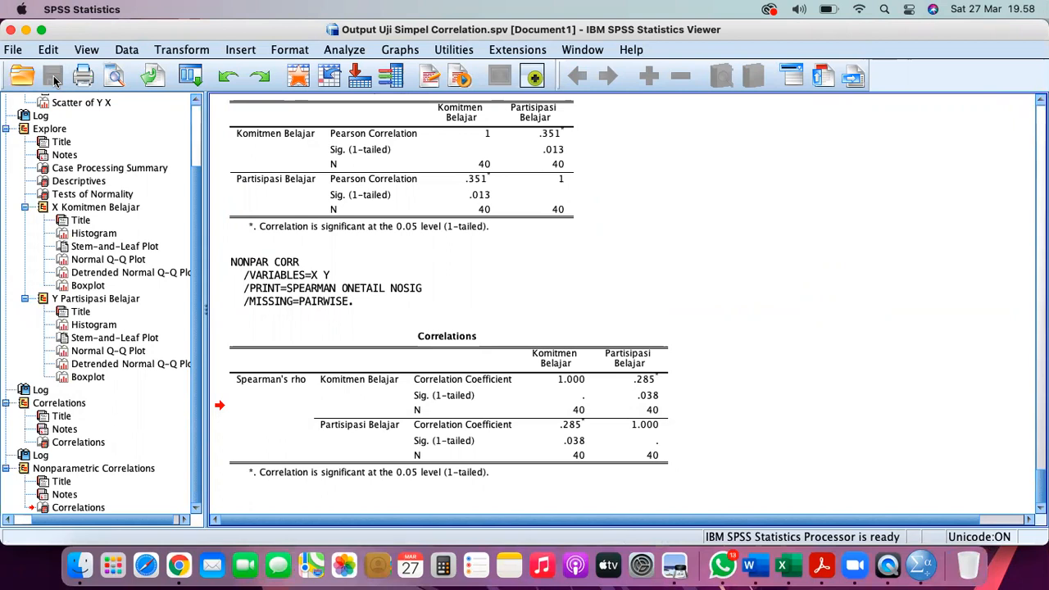